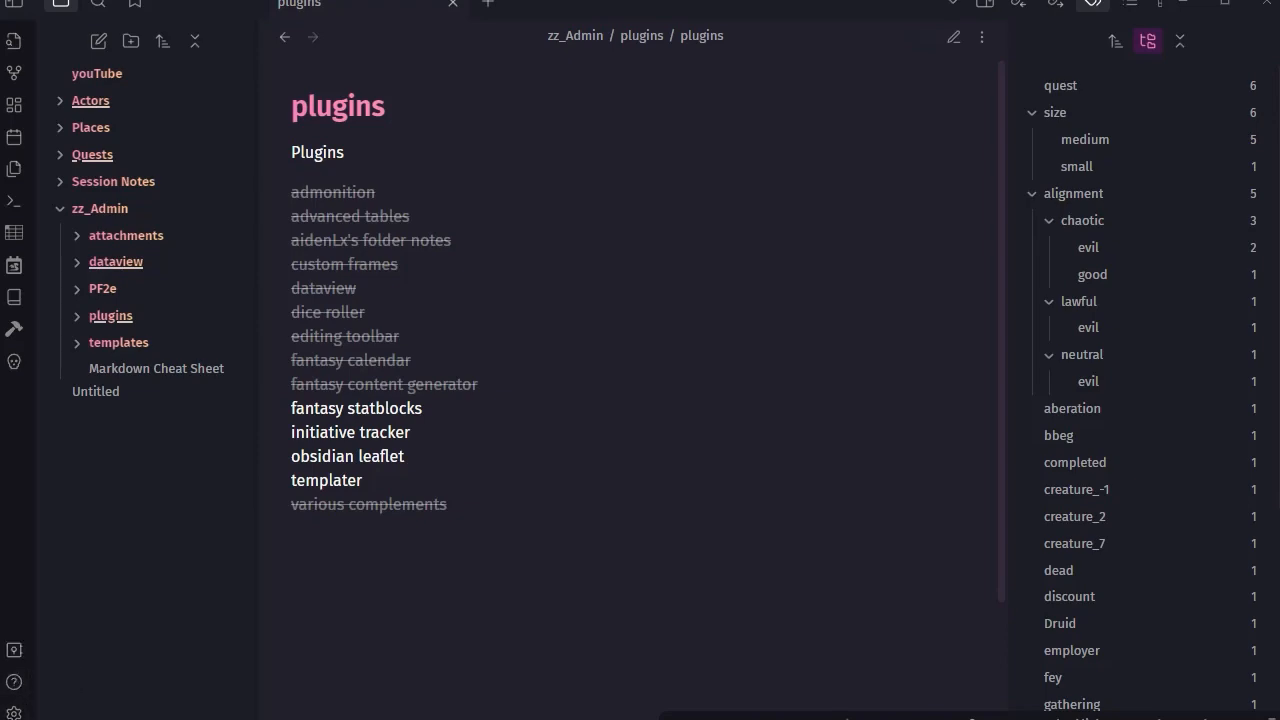
Step: Open the settings and check for app, theme and community plugin updates
{"action": "left_click", "coordinate": [14, 712]}
{"action": "left_click", "coordinate": [1042, 152]}
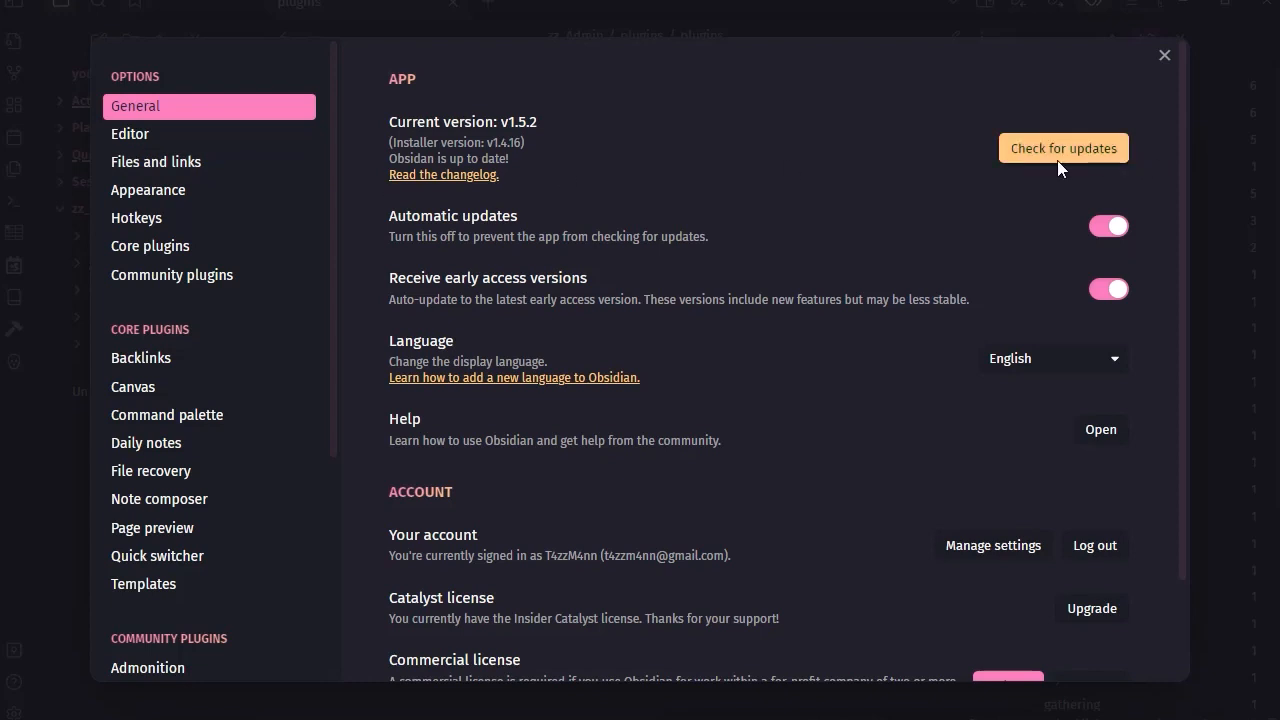
{"action": "left_click", "coordinate": [133, 190]}
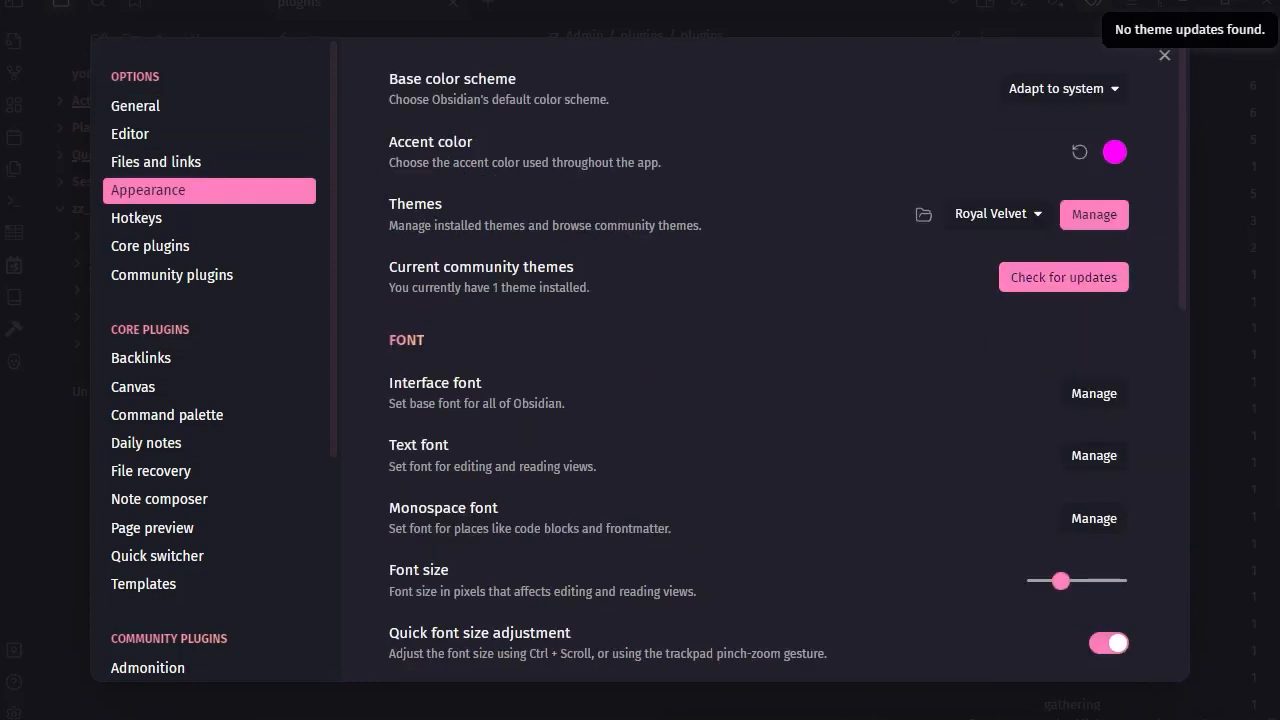
{"action": "left_click", "coordinate": [173, 276]}
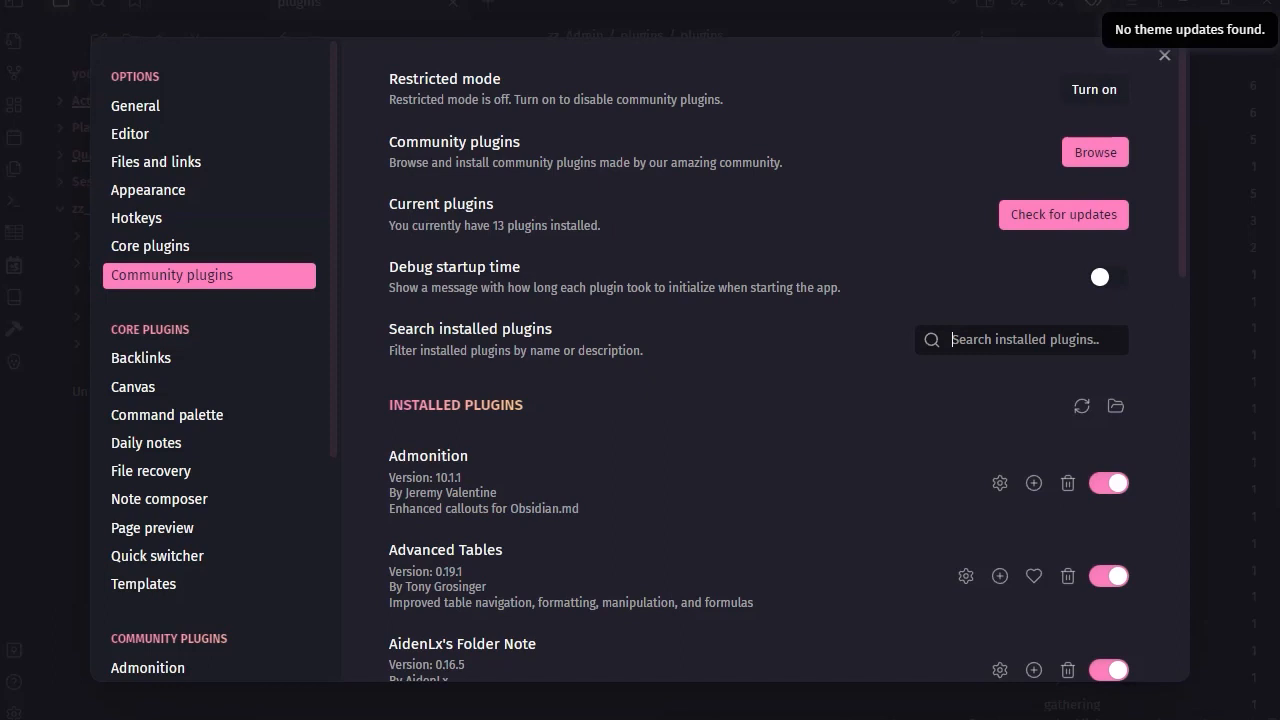
{"action": "left_click", "coordinate": [1069, 213]}
Step: Open the Fantasy Statblocks plugin settings and review its general options and list of statblock layouts
{"action": "scroll", "coordinate": [201, 446], "scroll_direction": "down", "scroll_amount": 3}
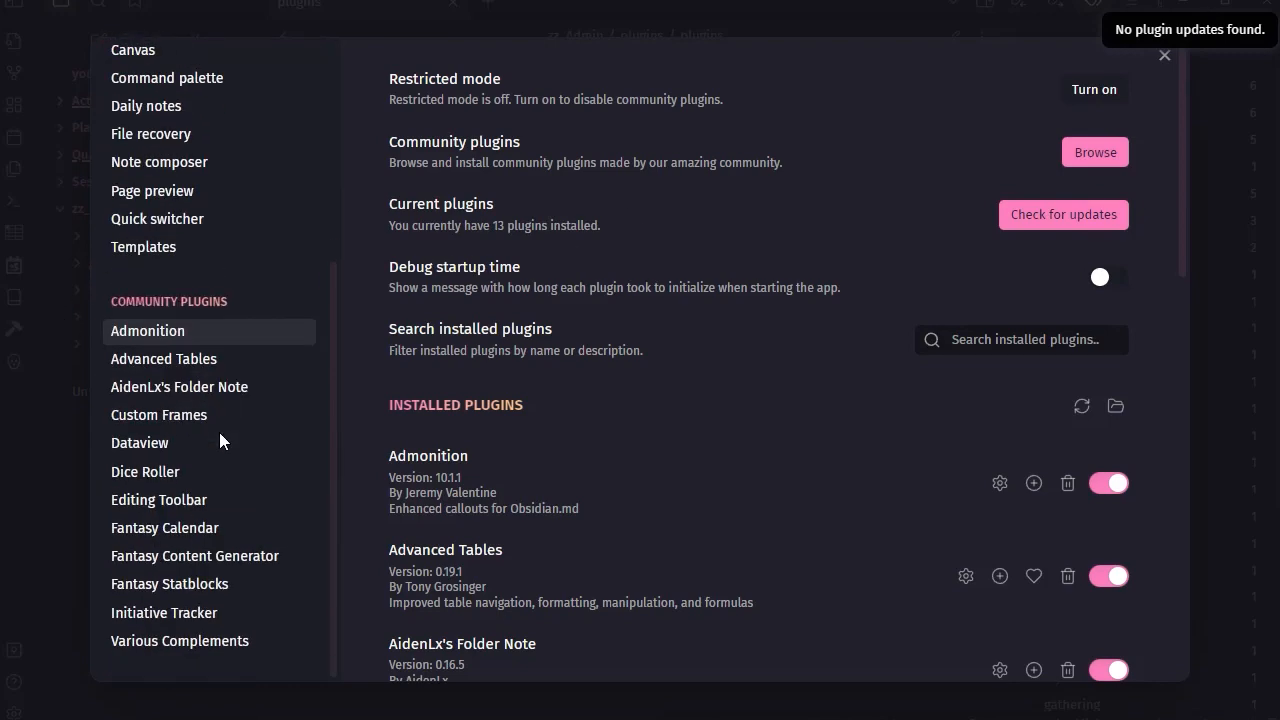
{"action": "left_click", "coordinate": [209, 585]}
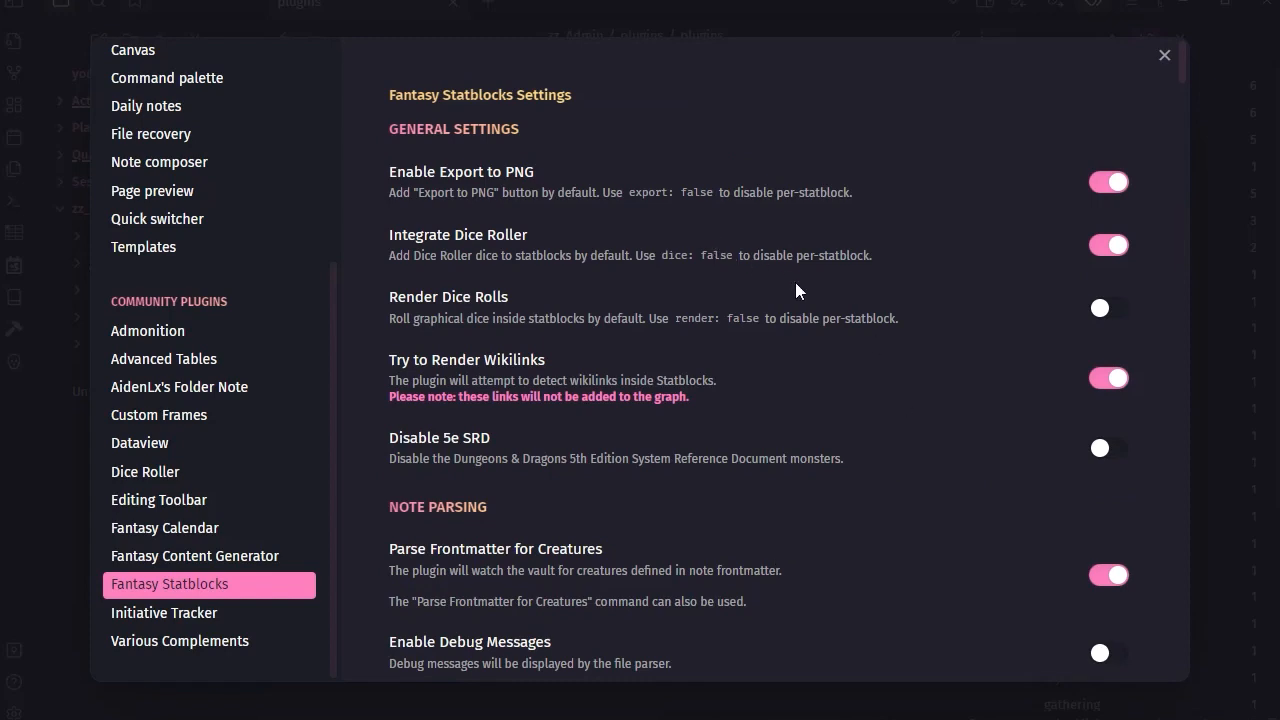
{"action": "scroll", "coordinate": [813, 328], "scroll_direction": "down", "scroll_amount": 13}
{"action": "scroll", "coordinate": [813, 328], "scroll_direction": "up", "scroll_amount": 1}
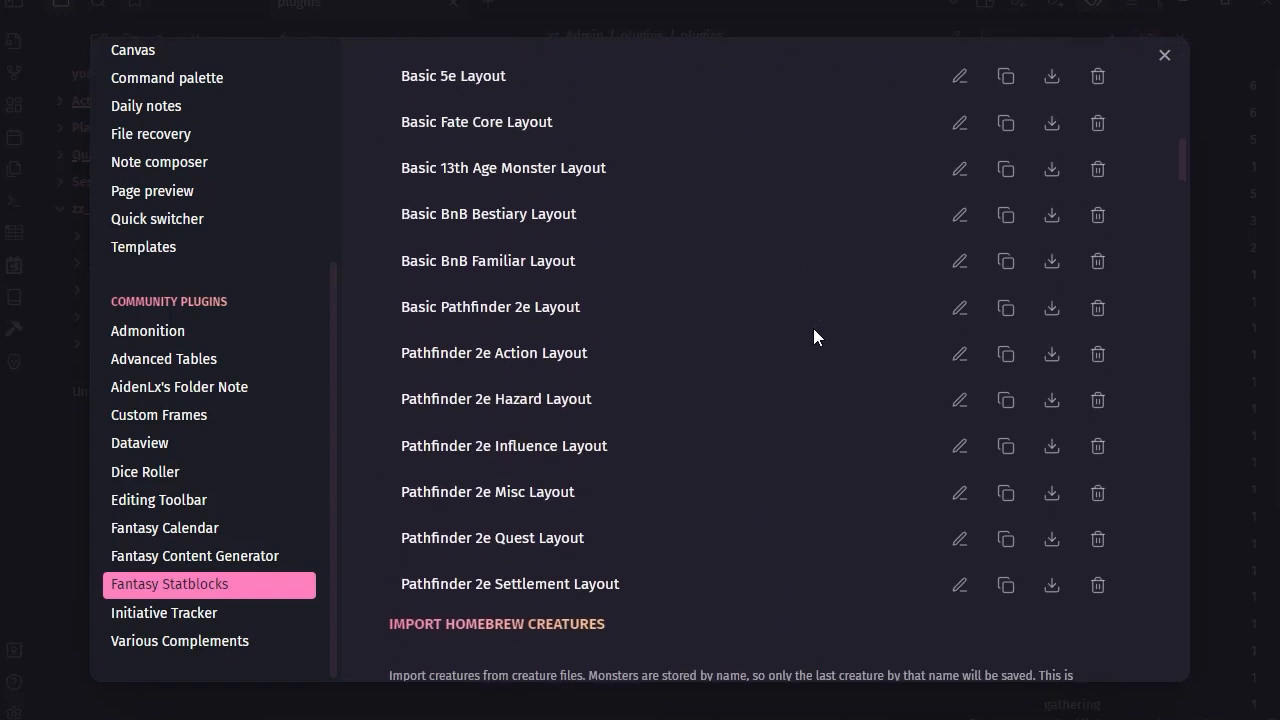
{"action": "scroll", "coordinate": [650, 180], "scroll_direction": "down", "scroll_amount": 1}
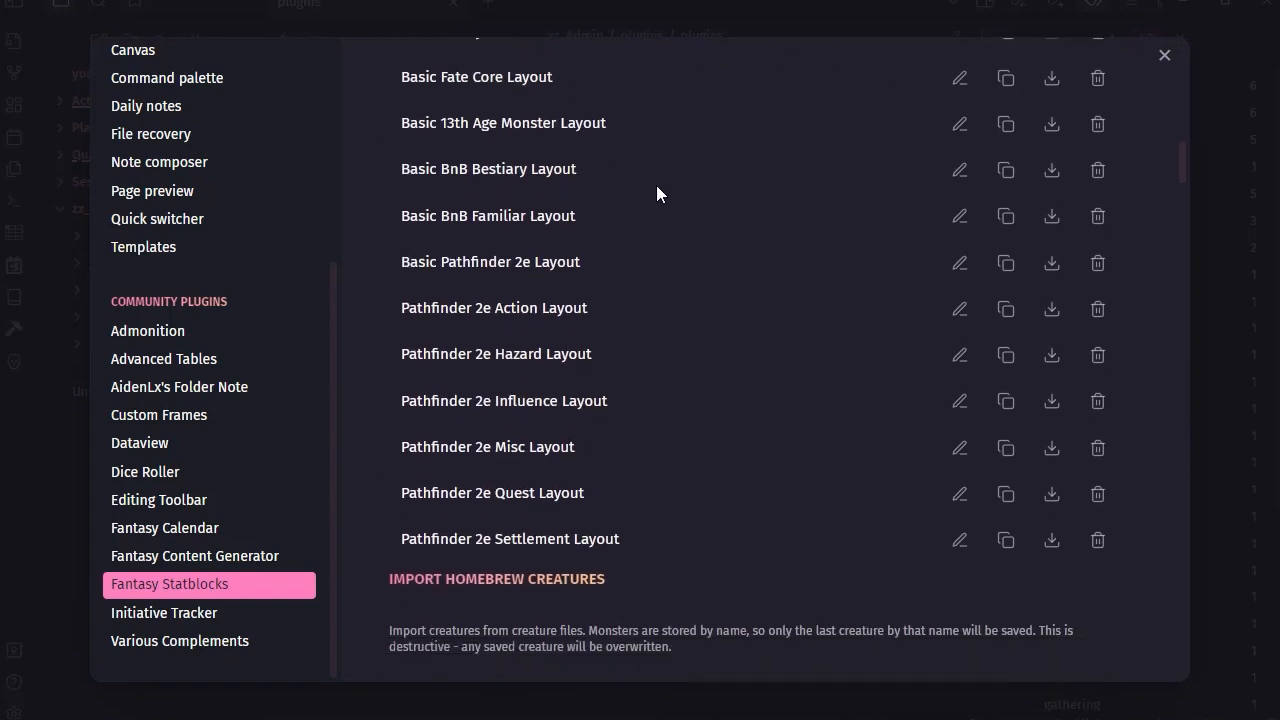
{"action": "scroll", "coordinate": [660, 186], "scroll_direction": "up", "scroll_amount": 4}
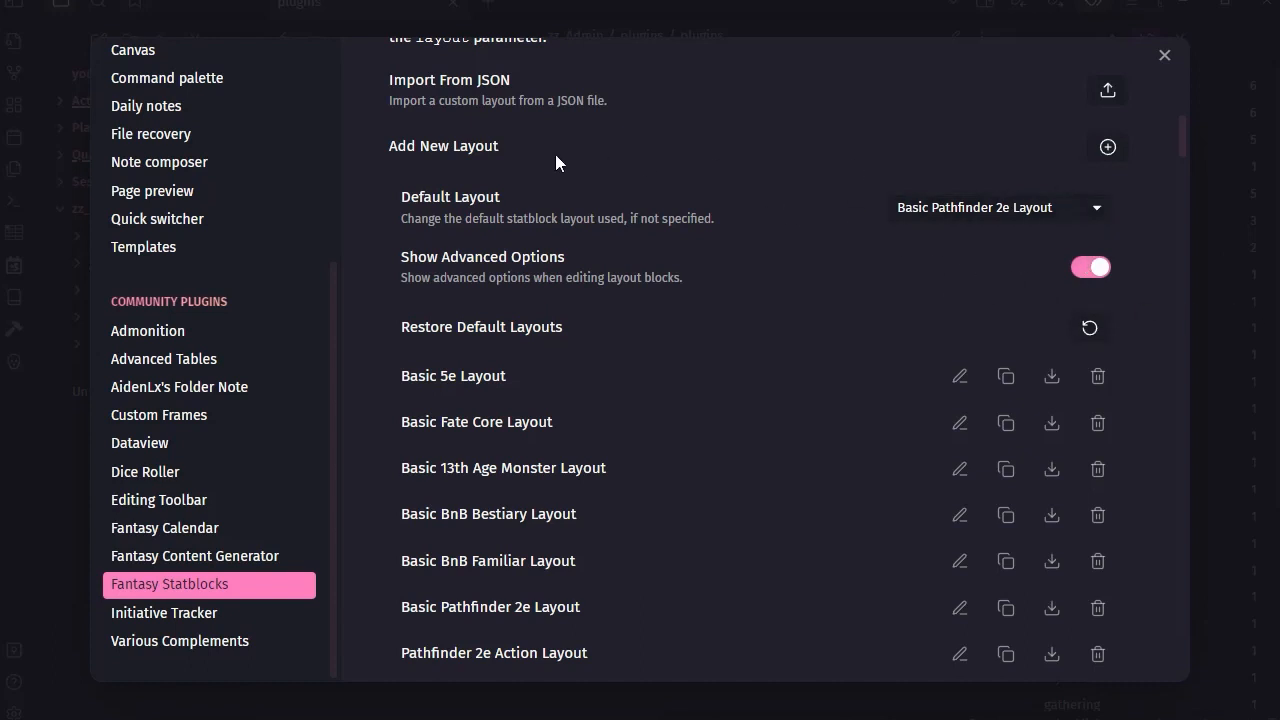
Step: Create a new statblock layout named Testing and save it
{"action": "left_click", "coordinate": [1108, 148]}
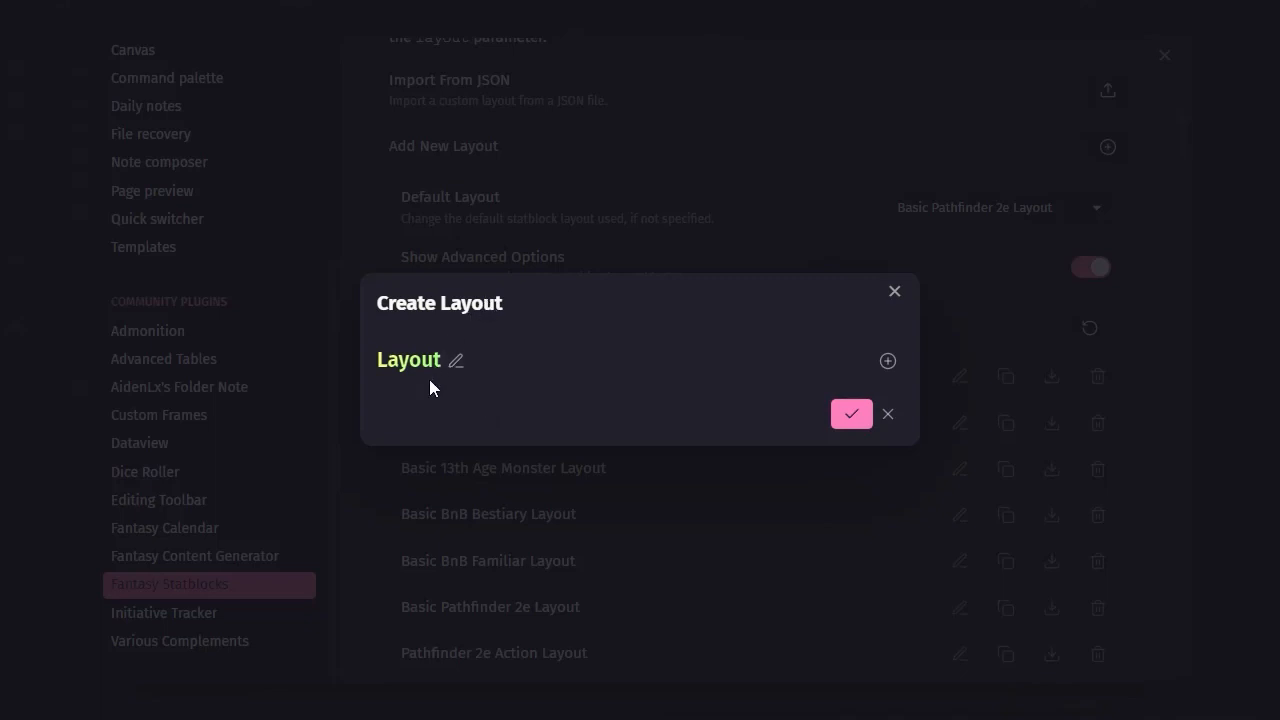
{"action": "left_click", "coordinate": [455, 361]}
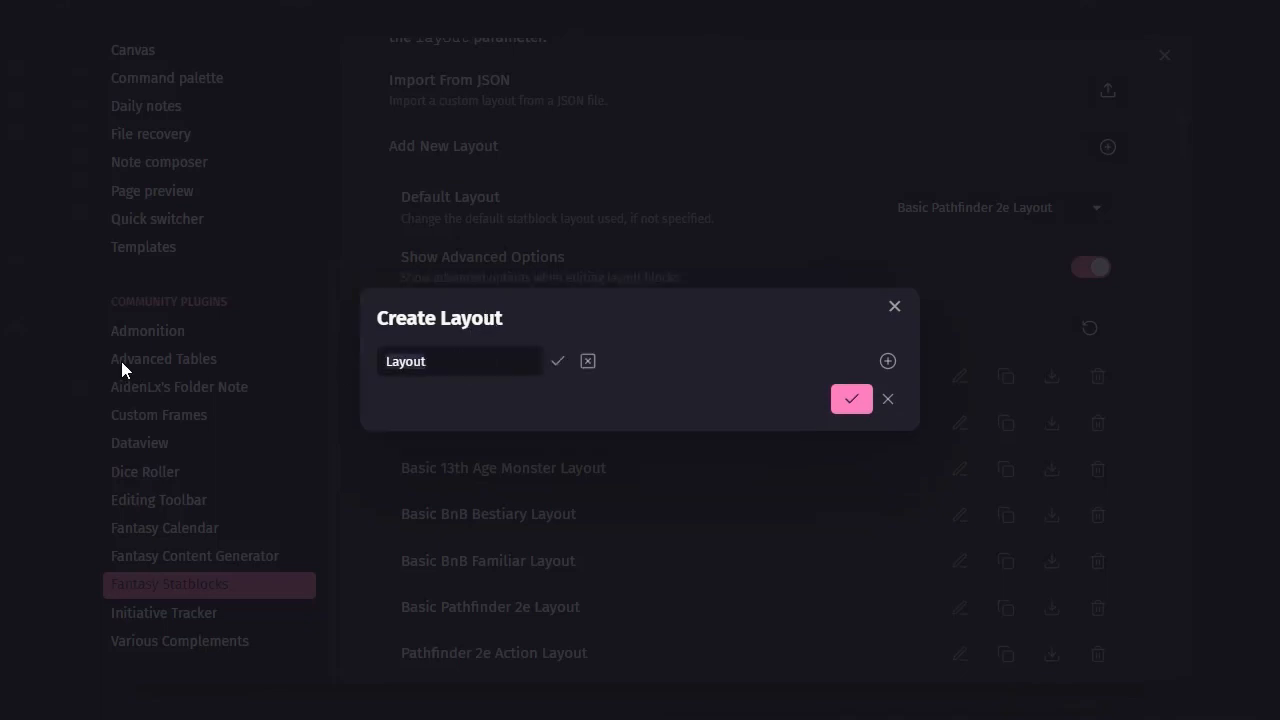
{"action": "type", "text": "Testion"}
{"action": "key", "text": "BackSpace"}
{"action": "key", "text": "BackSpace"}
{"action": "type", "text": "ng"}
{"action": "left_click", "coordinate": [558, 362]}
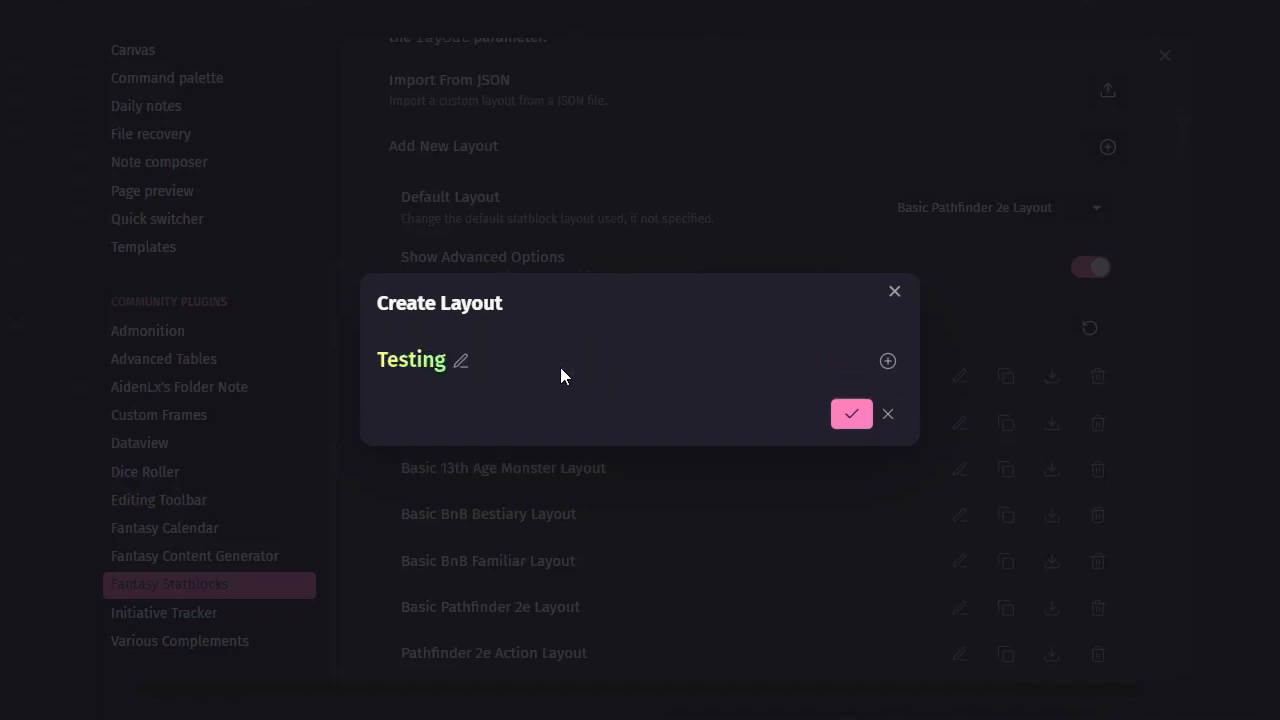
{"action": "left_click", "coordinate": [850, 414]}
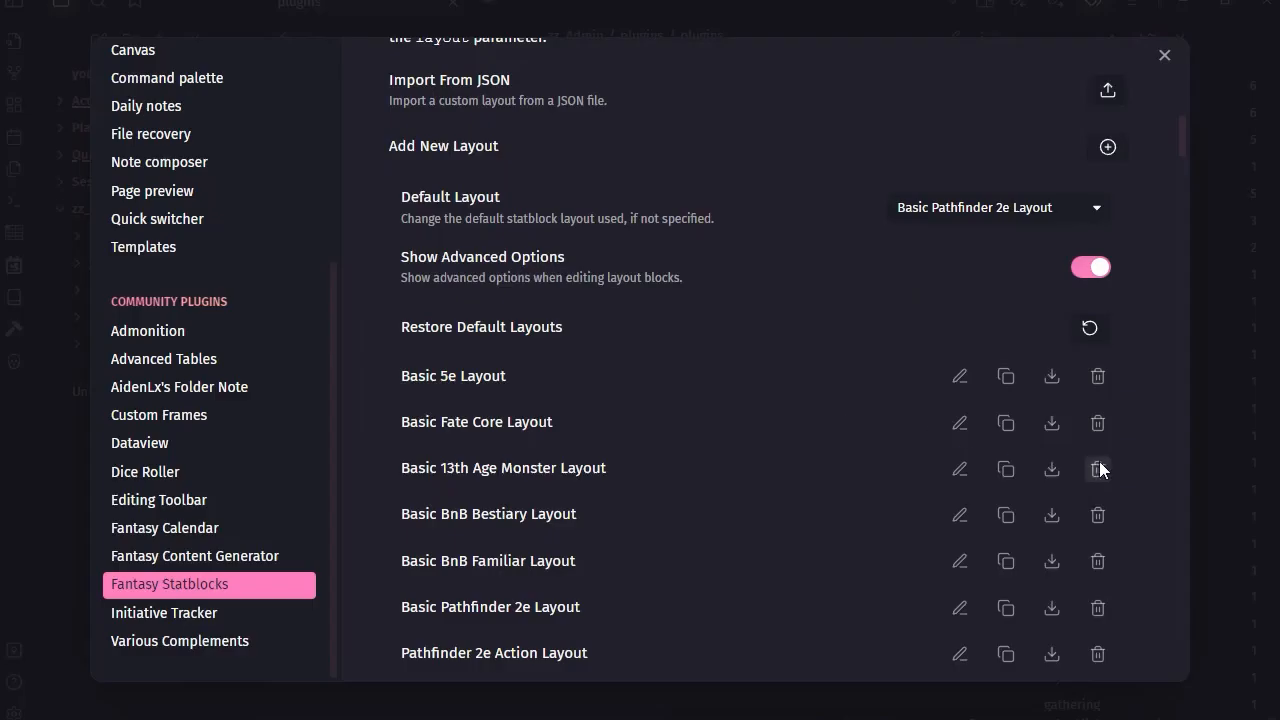
Step: Open the Testing layout for editing, view the block types it can hold, and close it without adding any
{"action": "scroll", "coordinate": [726, 240], "scroll_direction": "down", "scroll_amount": 6}
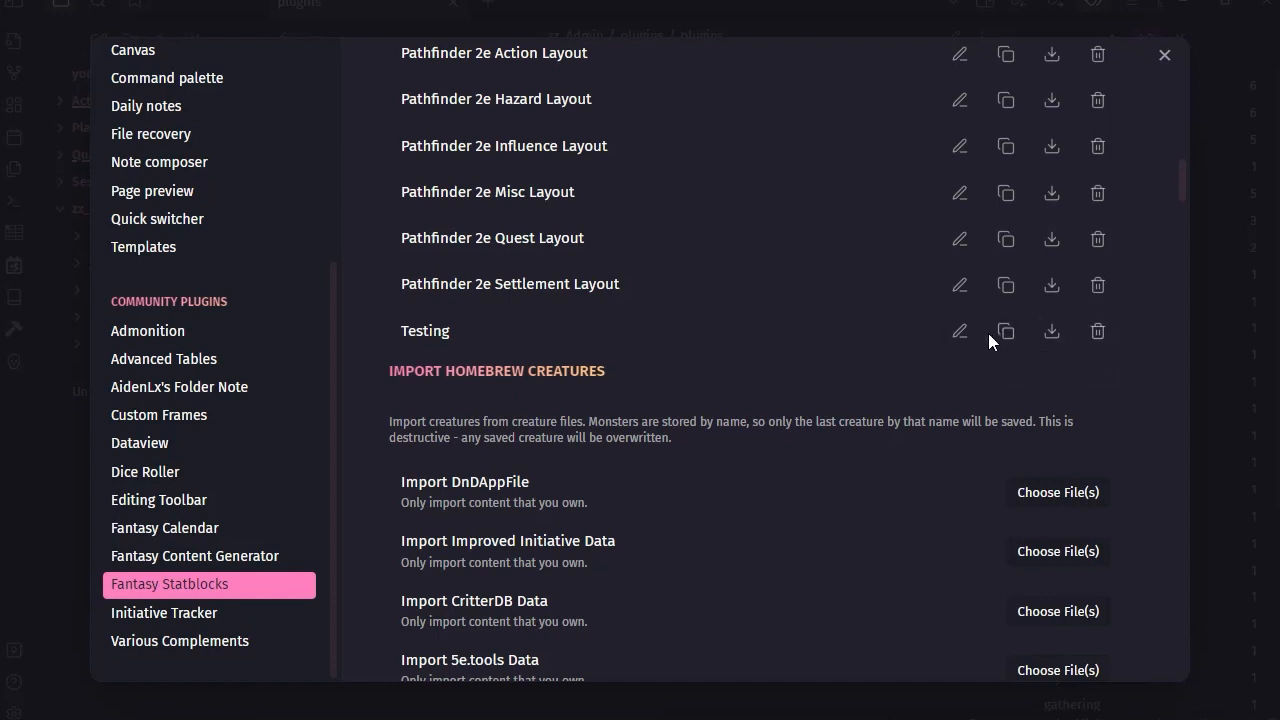
{"action": "left_click", "coordinate": [961, 330]}
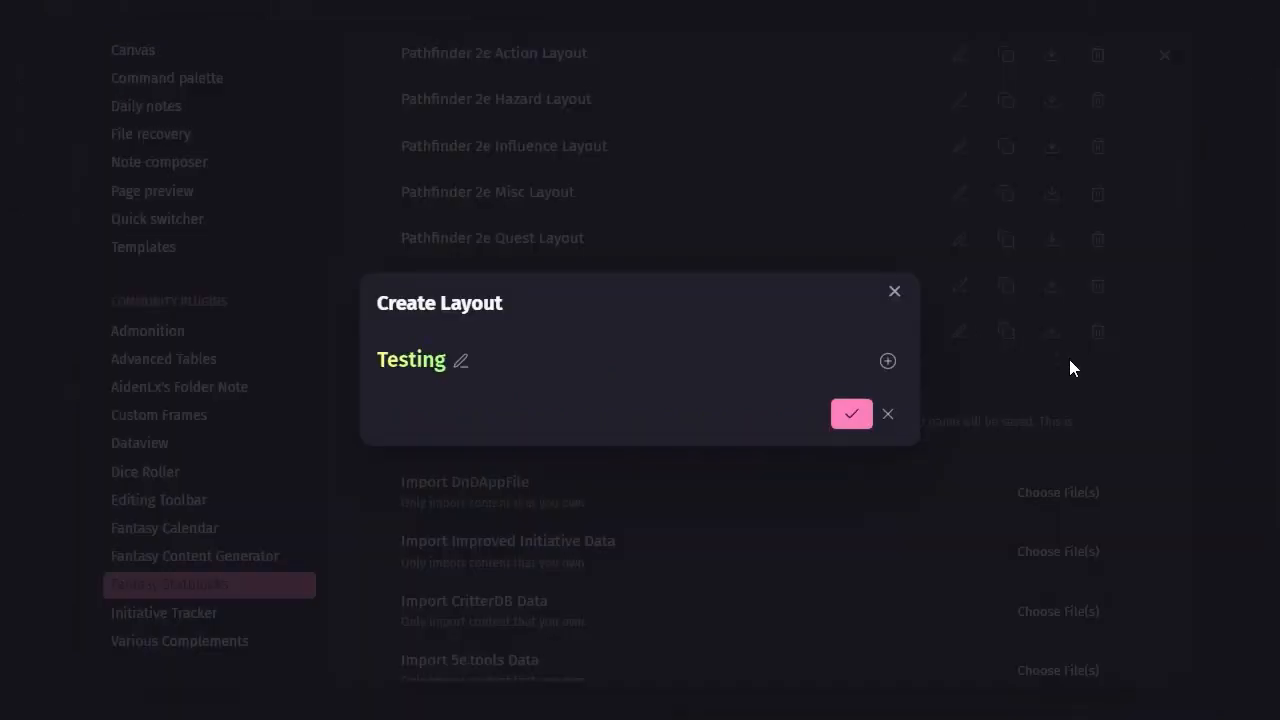
{"action": "left_click", "coordinate": [887, 361]}
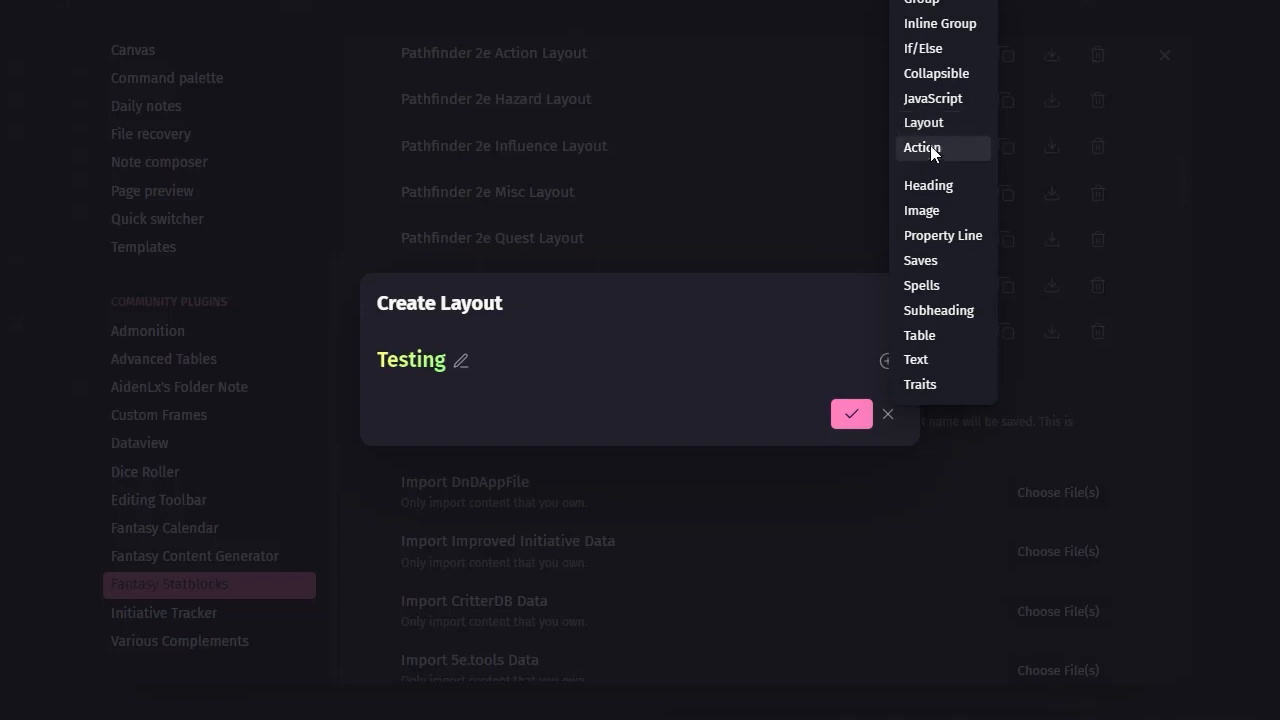
{"action": "left_click", "coordinate": [889, 415]}
Step: Review the homebrew creature import options and the list of homebrew creatures, then return to the layouts
{"action": "scroll", "coordinate": [706, 462], "scroll_direction": "down", "scroll_amount": 7}
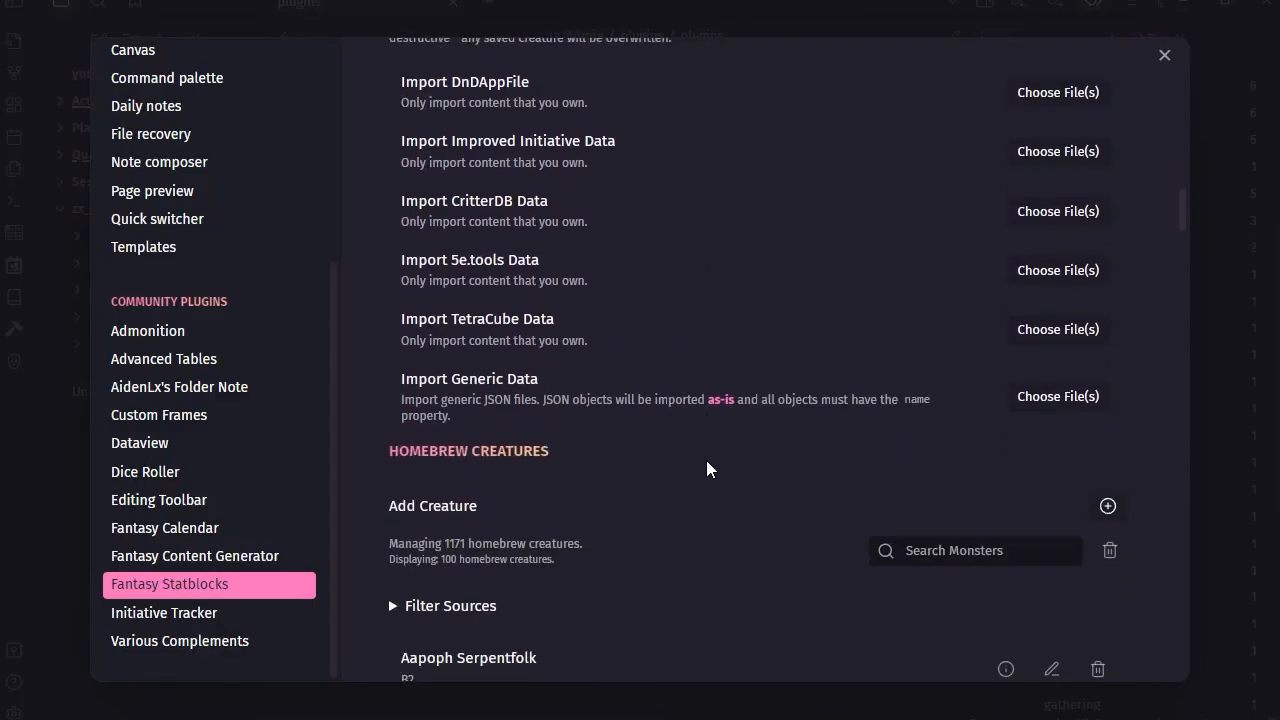
{"action": "scroll", "coordinate": [707, 465], "scroll_direction": "down", "scroll_amount": 7}
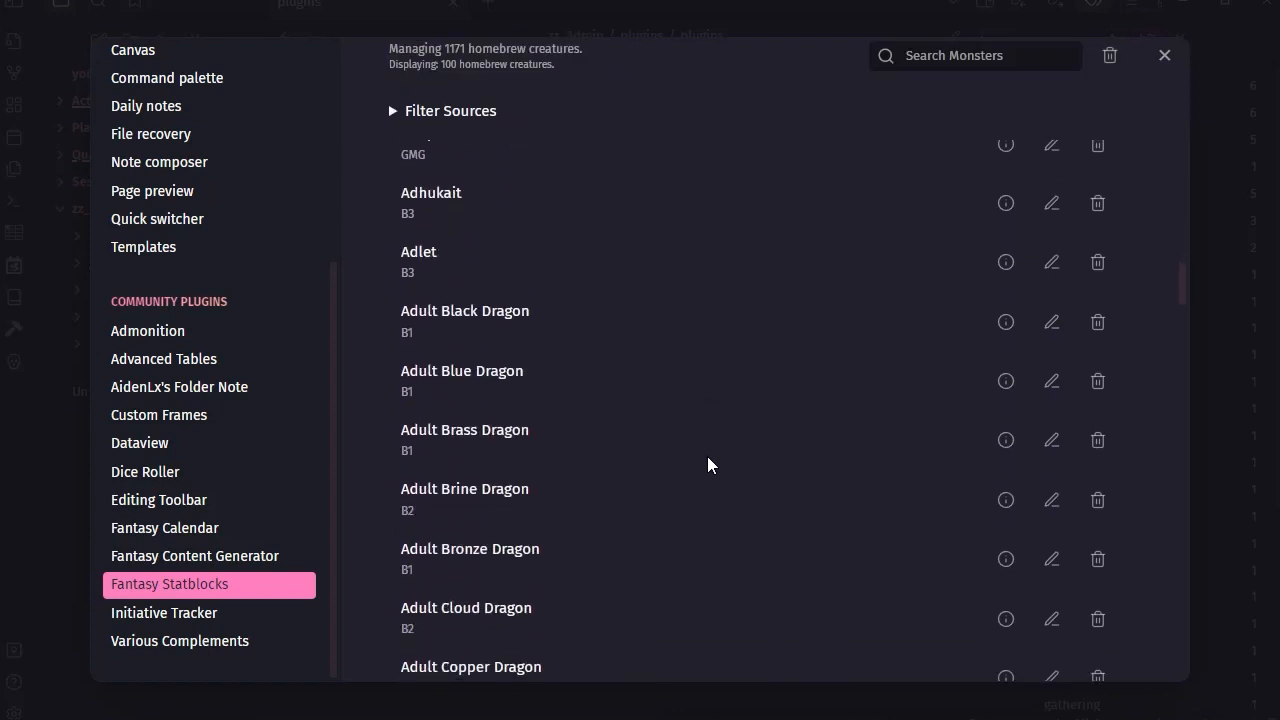
{"action": "scroll", "coordinate": [672, 223], "scroll_direction": "up", "scroll_amount": 10}
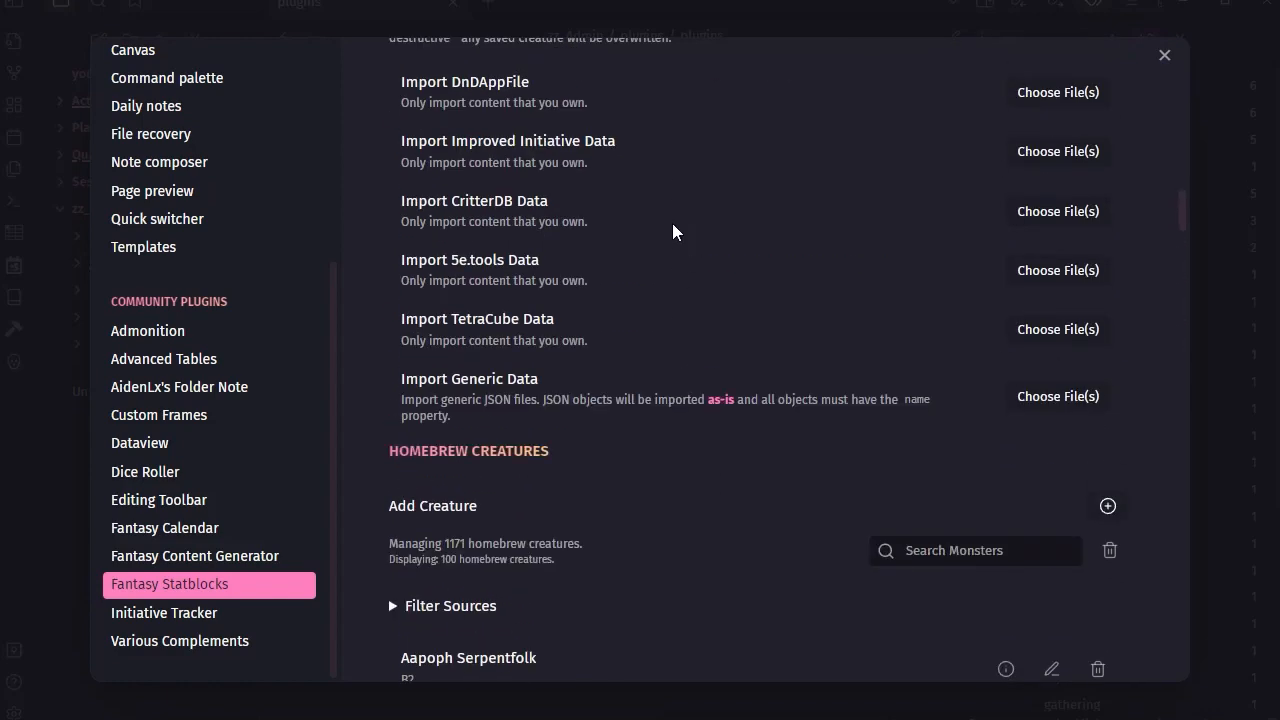
{"action": "scroll", "coordinate": [566, 343], "scroll_direction": "up", "scroll_amount": 5}
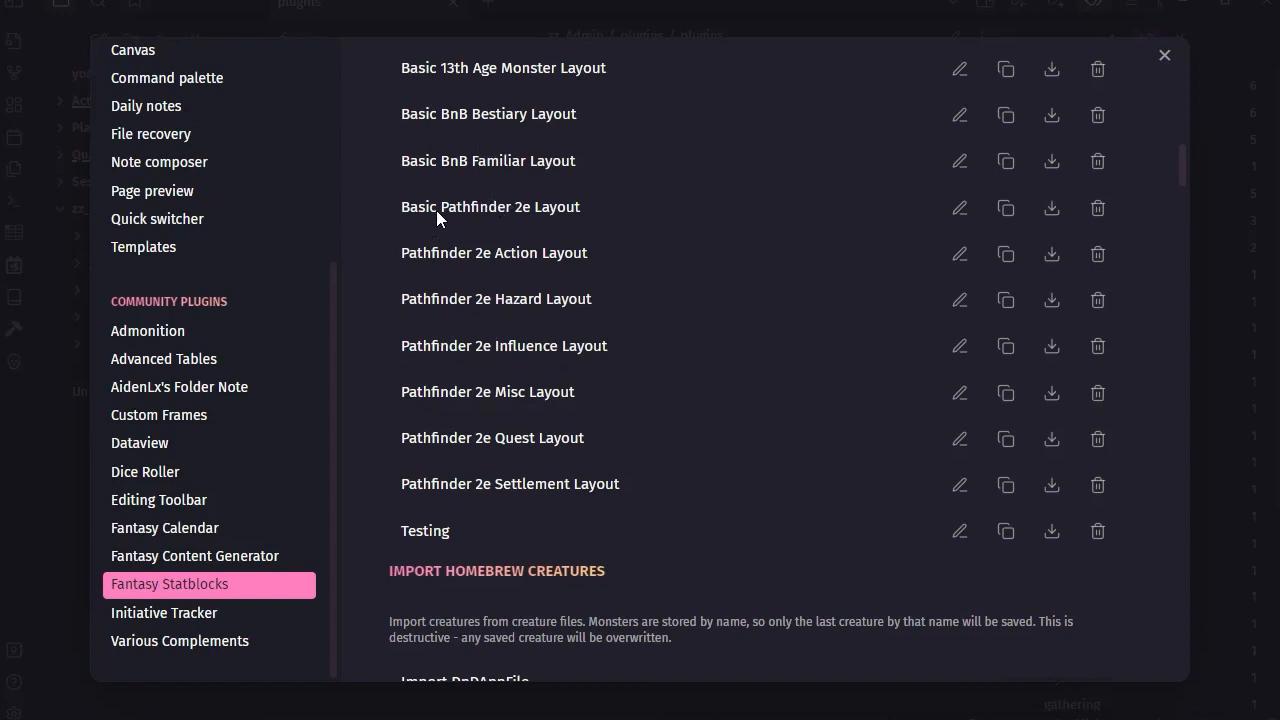
Step: Examine how the Basic Pathfinder 2e Layout arranges its groups, properties, traits and table, and close it without changes
{"action": "left_click", "coordinate": [957, 208]}
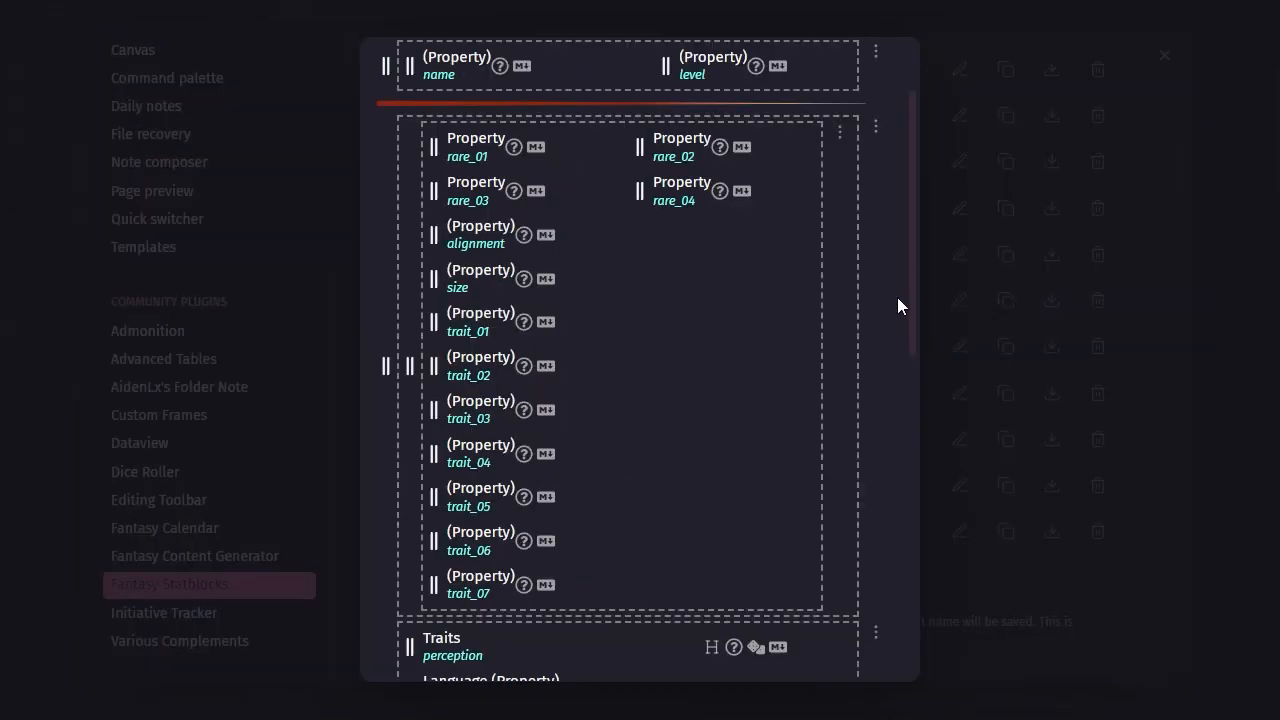
{"action": "scroll", "coordinate": [879, 337], "scroll_direction": "up", "scroll_amount": 3}
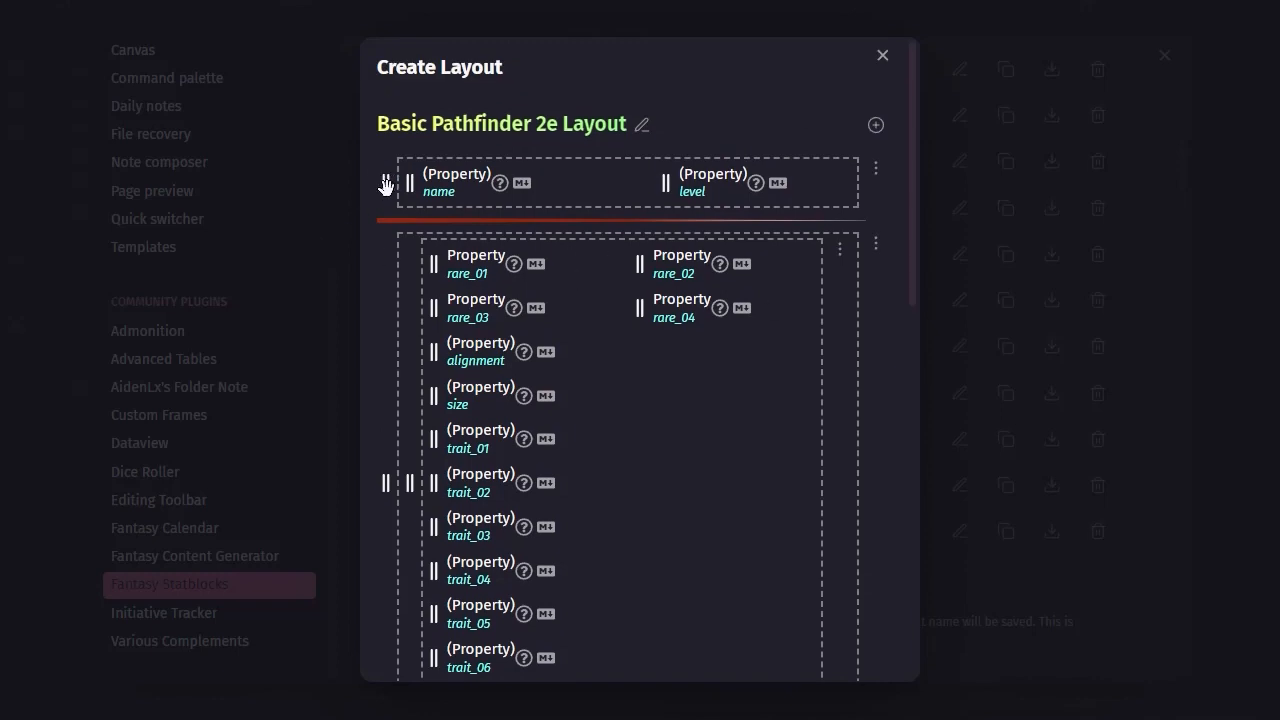
{"action": "mouse_move", "coordinate": [788, 176]}
{"action": "mouse_move", "coordinate": [818, 196]}
{"action": "scroll", "coordinate": [577, 222], "scroll_direction": "down", "scroll_amount": 6}
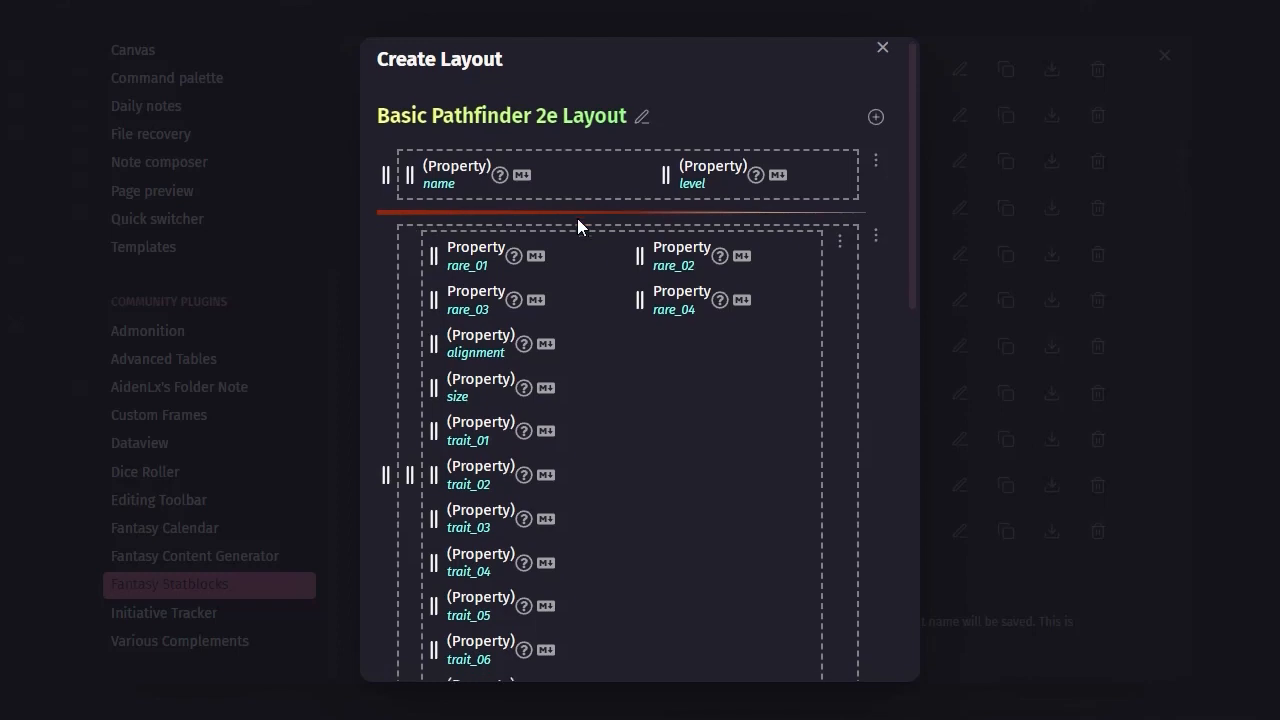
{"action": "scroll", "coordinate": [577, 218], "scroll_direction": "down", "scroll_amount": 2}
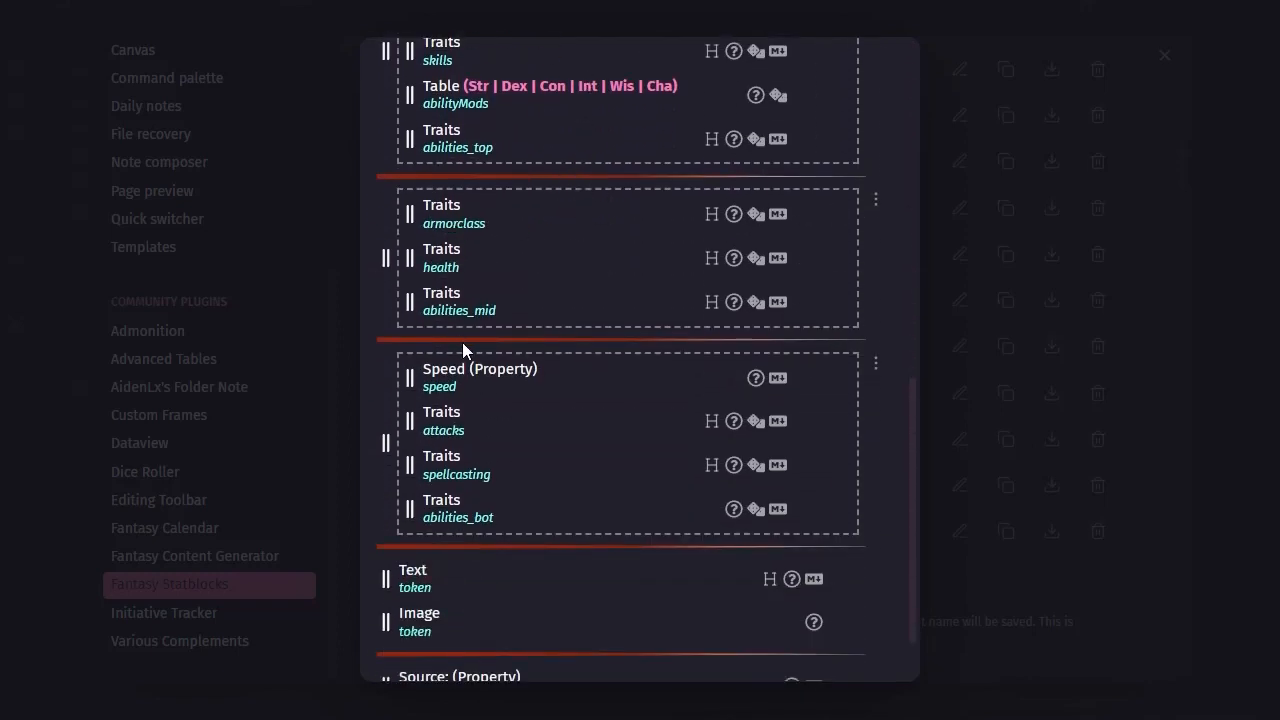
{"action": "scroll", "coordinate": [480, 400], "scroll_direction": "down", "scroll_amount": 1}
{"action": "scroll", "coordinate": [497, 420], "scroll_direction": "down", "scroll_amount": 1}
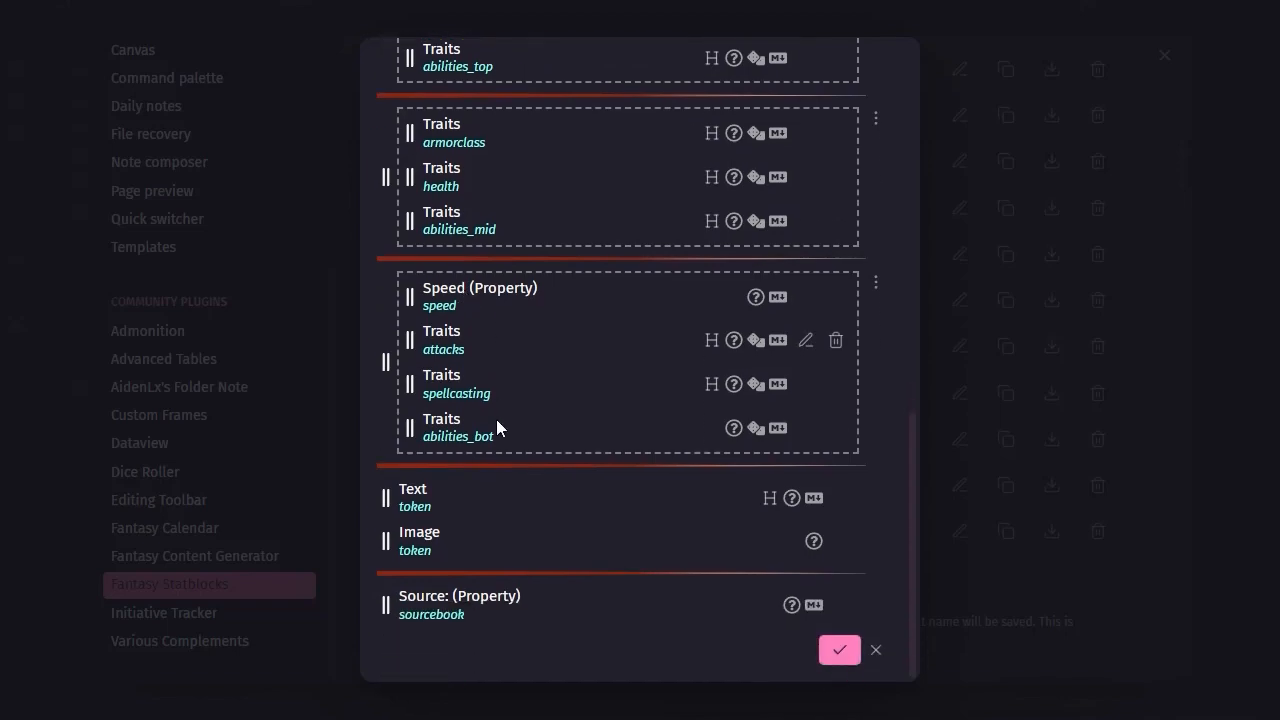
{"action": "scroll", "coordinate": [536, 419], "scroll_direction": "up", "scroll_amount": 10}
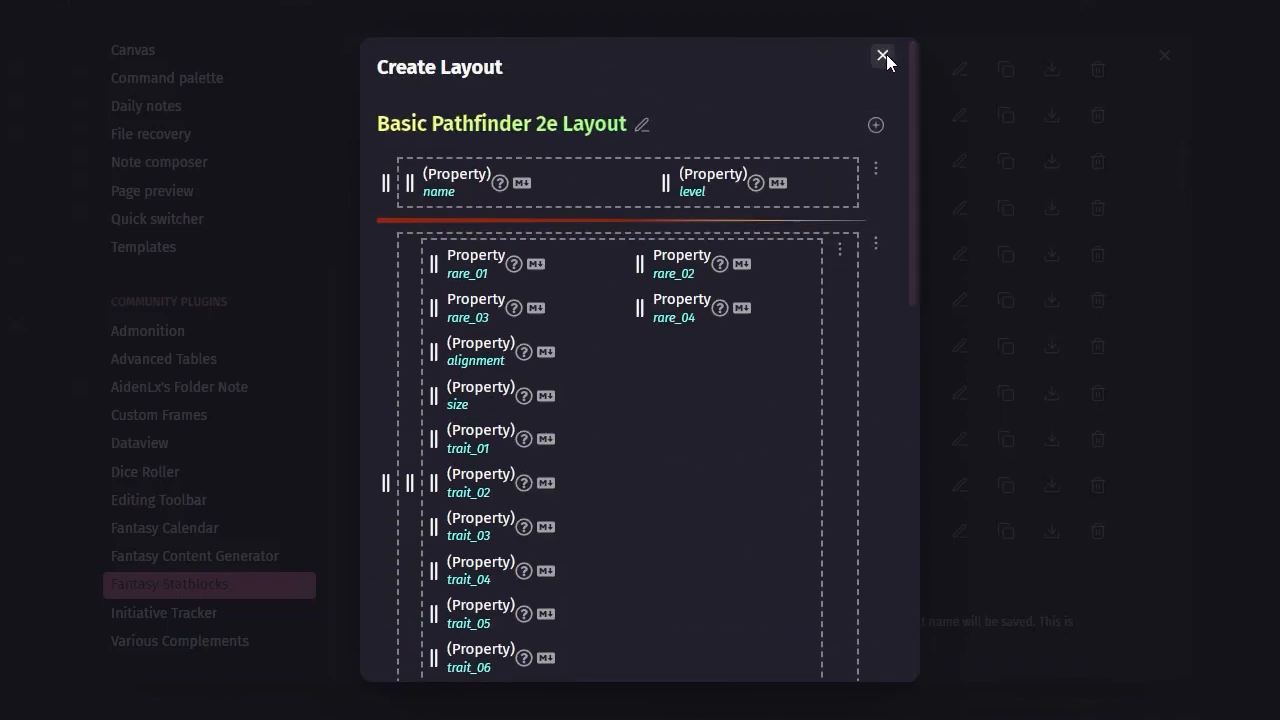
{"action": "left_click", "coordinate": [884, 55]}
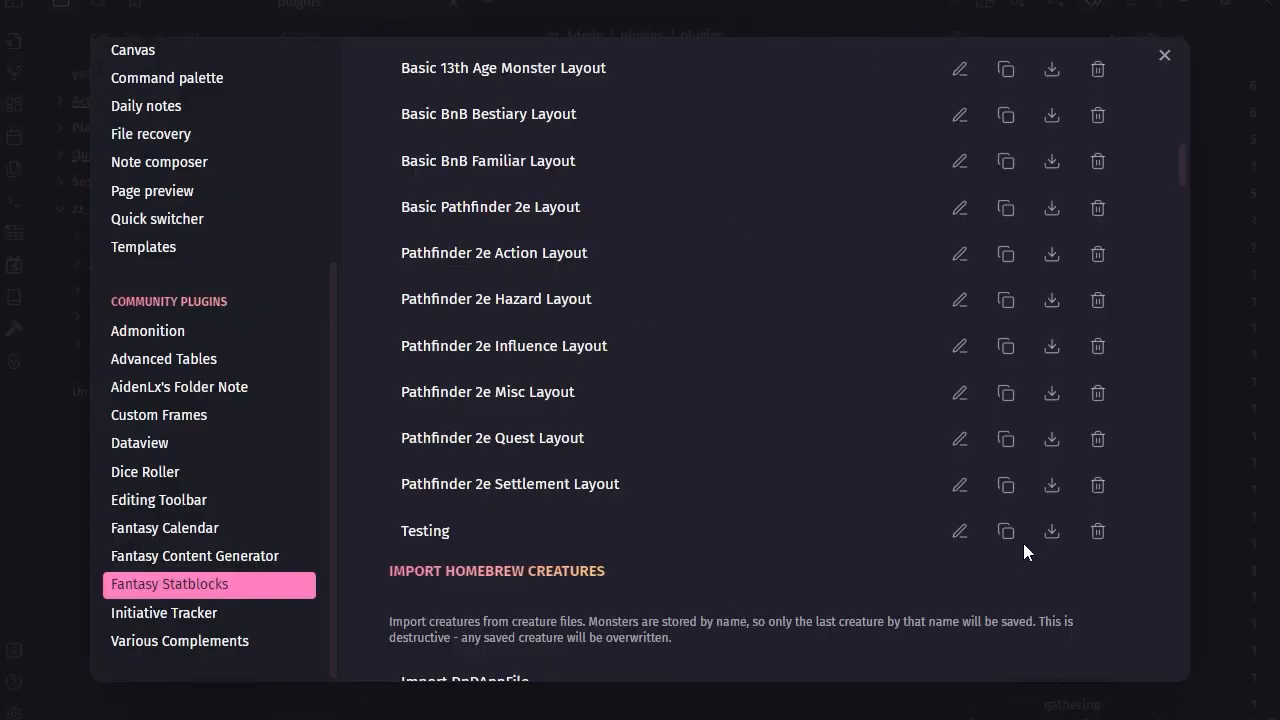
Step: Open the Testing layout for editing and add a Group block to it
{"action": "left_click", "coordinate": [960, 531]}
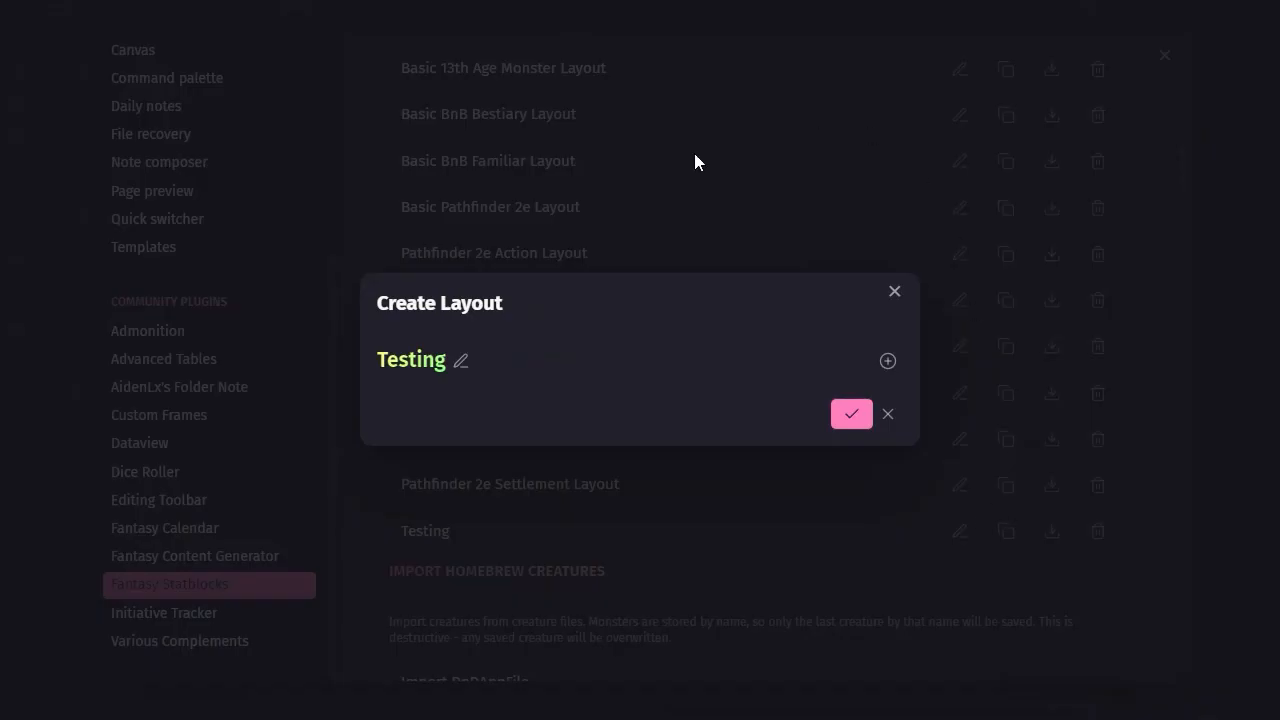
{"action": "left_click", "coordinate": [887, 361]}
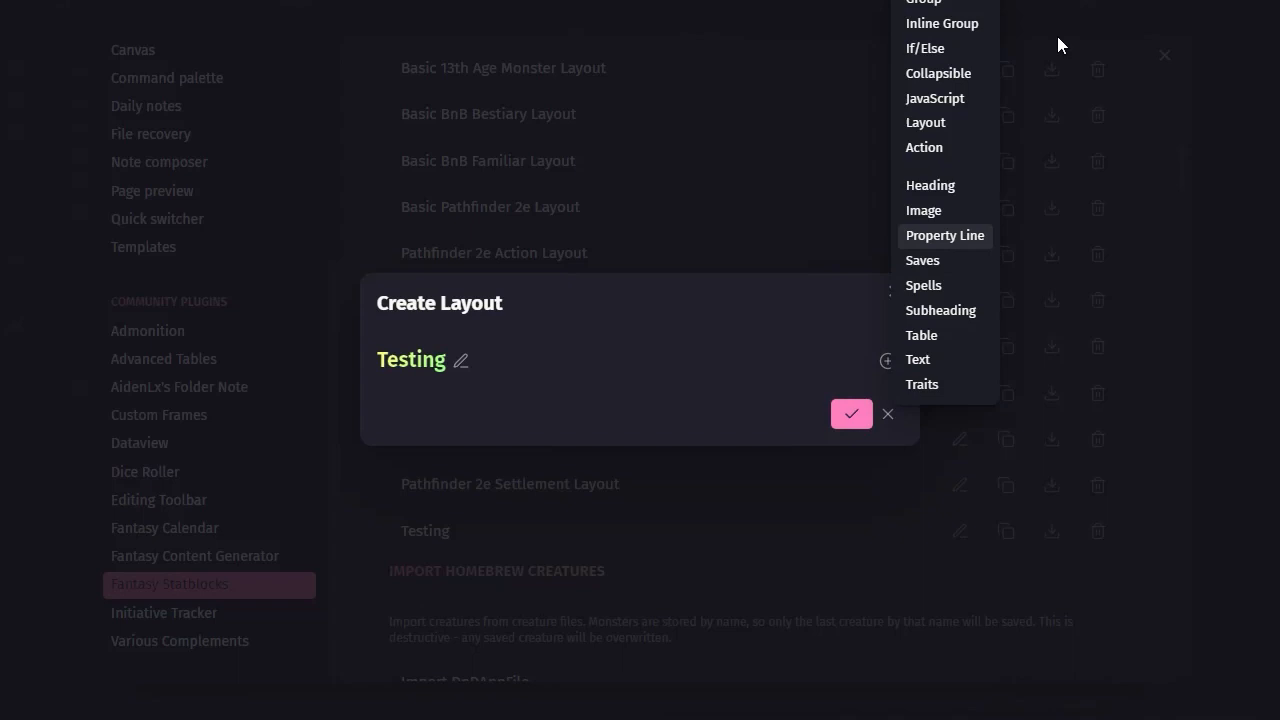
{"action": "left_click", "coordinate": [933, 4]}
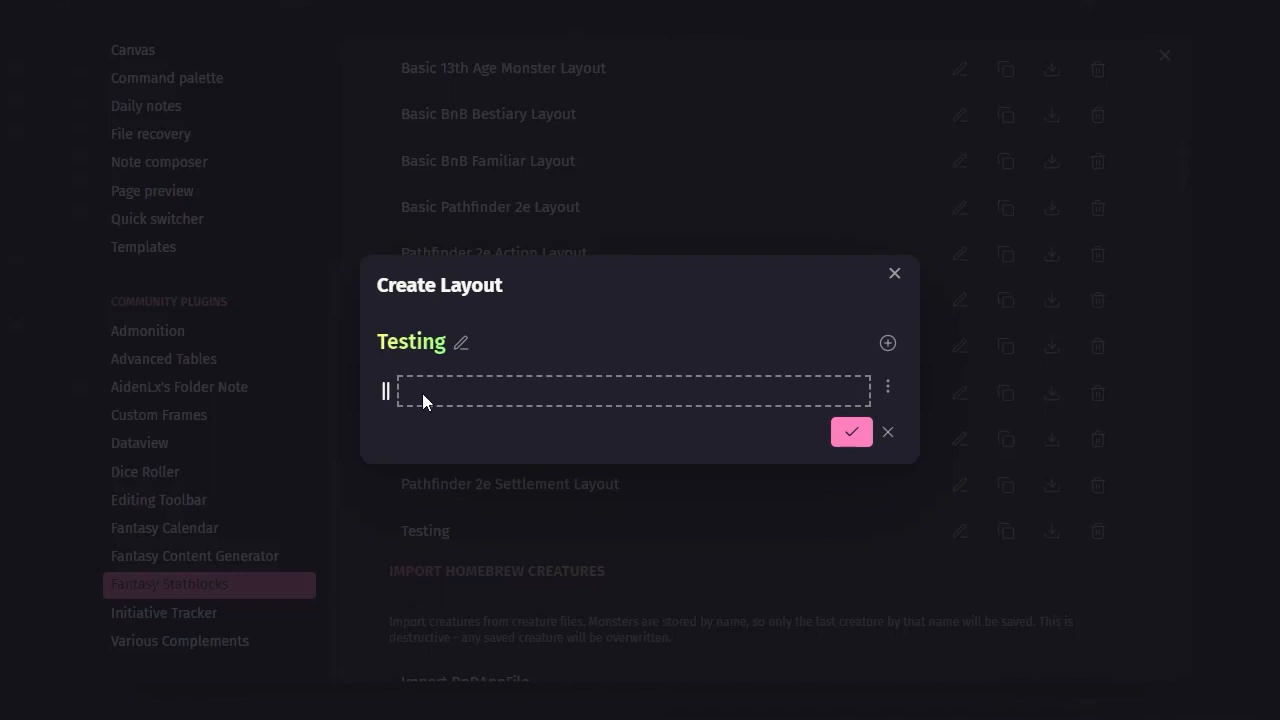
Step: Add two Property Line blocks inside the group of the Testing layout
{"action": "left_click", "coordinate": [887, 388]}
{"action": "left_click", "coordinate": [931, 418]}
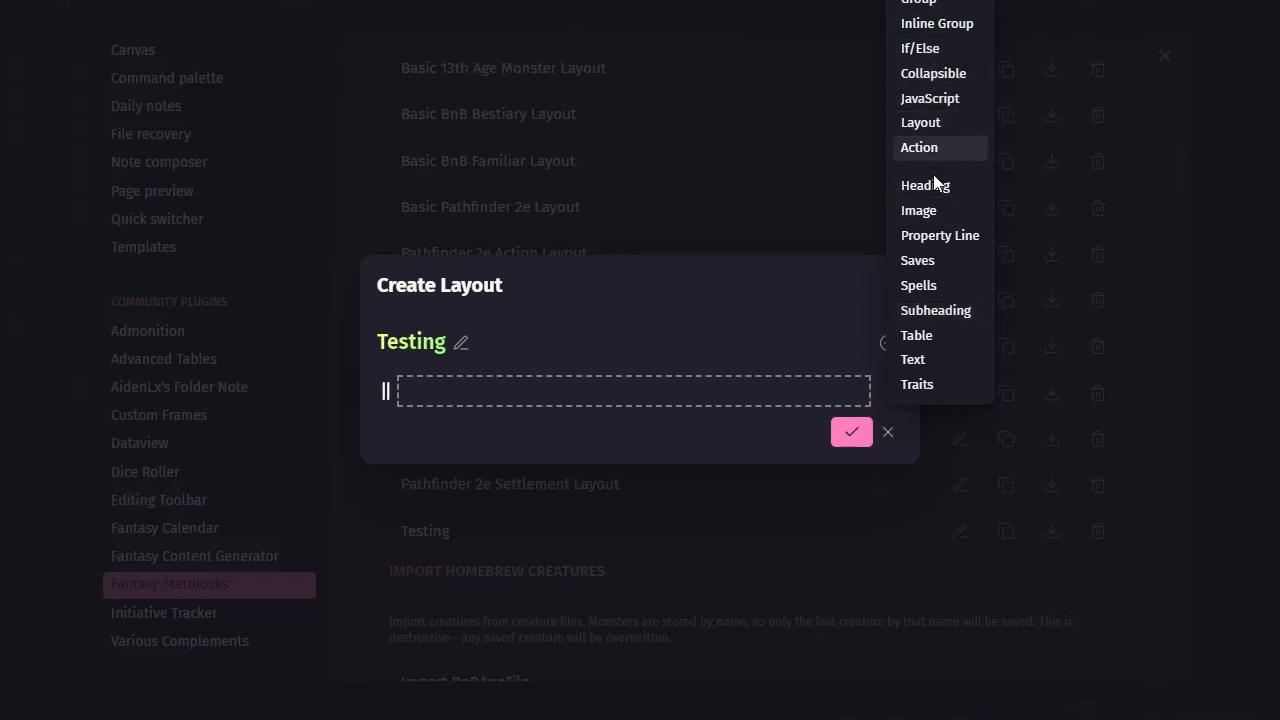
{"action": "left_click", "coordinate": [928, 237]}
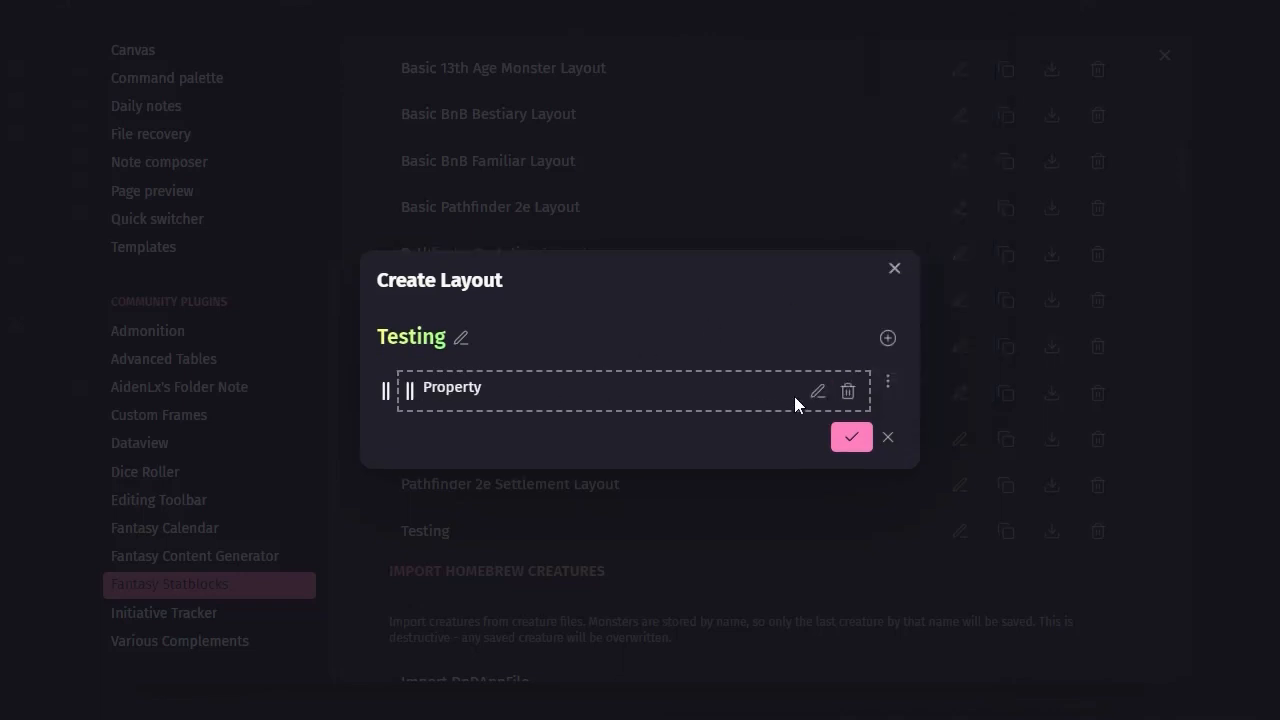
{"action": "left_click", "coordinate": [888, 385]}
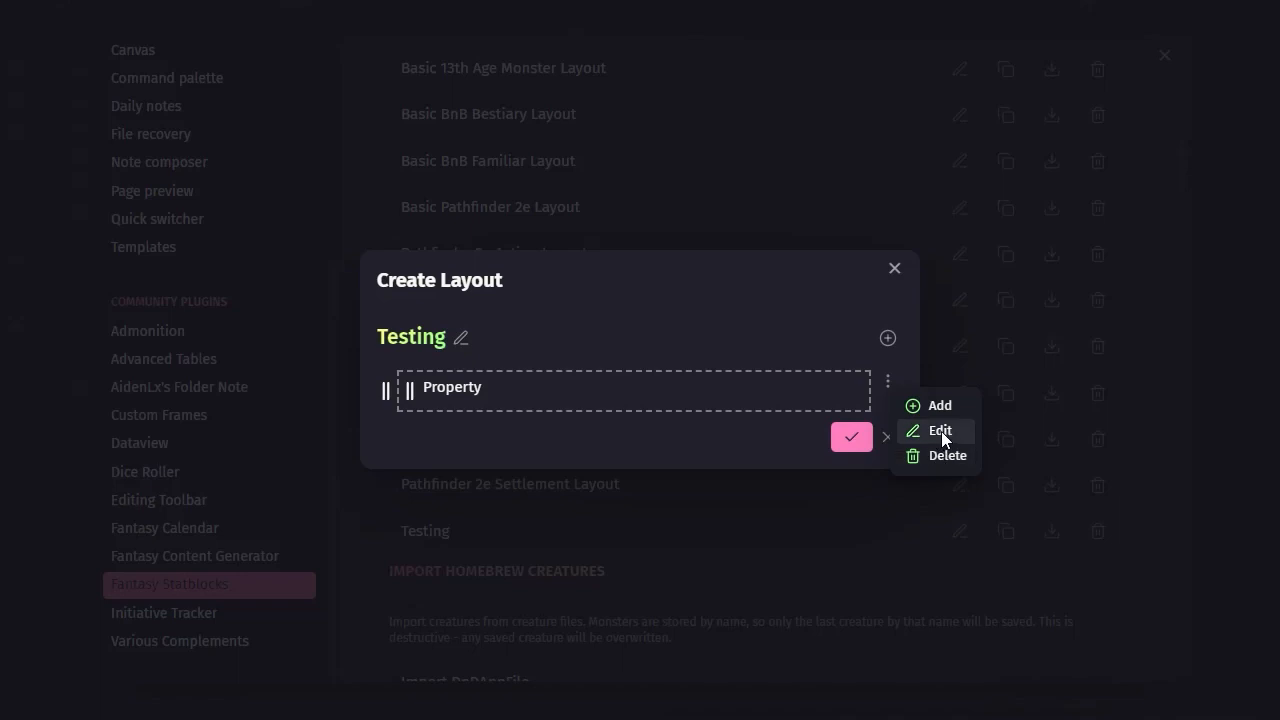
{"action": "left_click", "coordinate": [935, 407]}
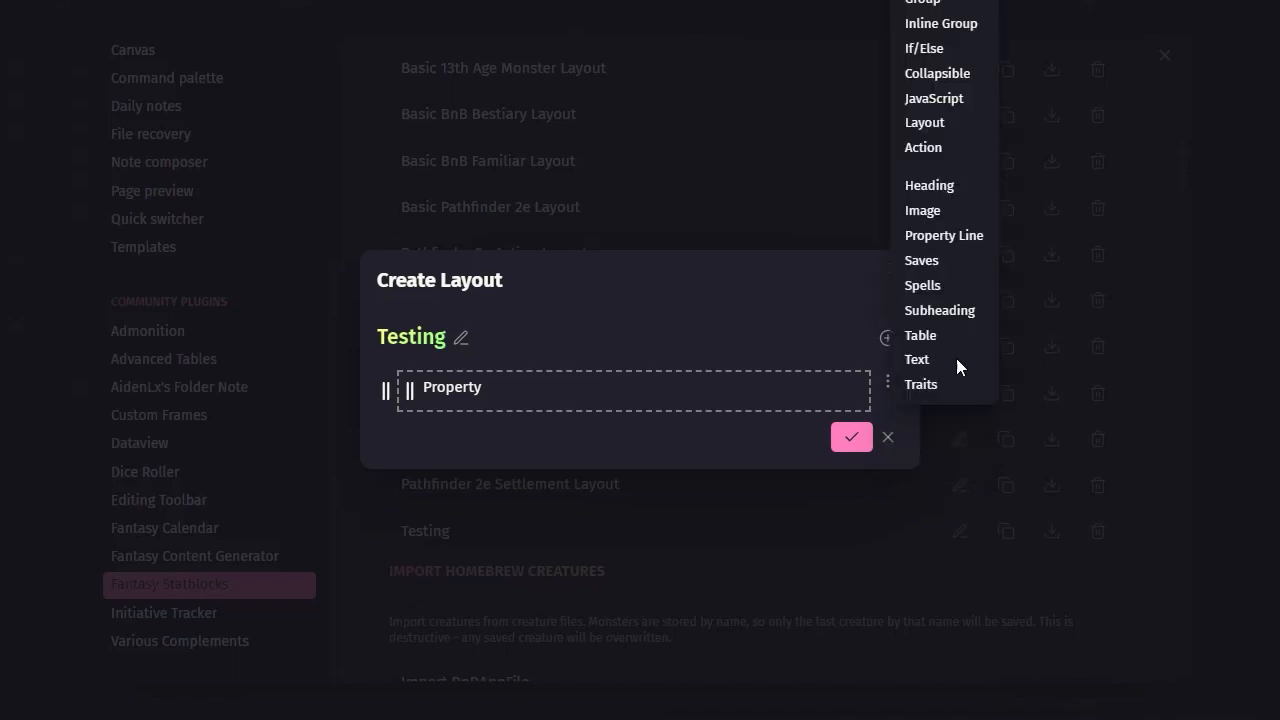
{"action": "left_click", "coordinate": [937, 242]}
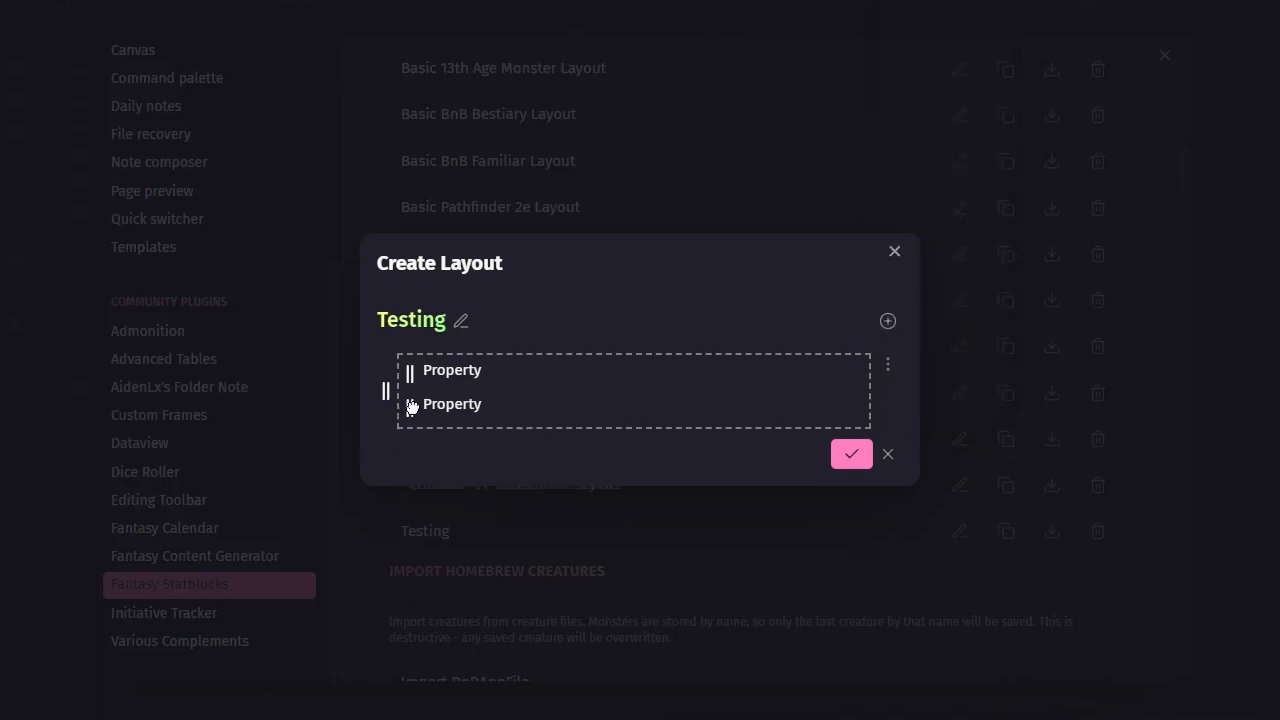
Step: Try placing the second Property block beside the first one within the group
{"action": "left_click_drag", "start_coordinate": [411, 405], "coordinate": [711, 380]}
{"action": "left_click_drag", "start_coordinate": [409, 407], "coordinate": [517, 386]}
Step: Link the first Property block in the Testing group to the monster property name and make the block conditional
{"action": "left_click", "coordinate": [820, 374]}
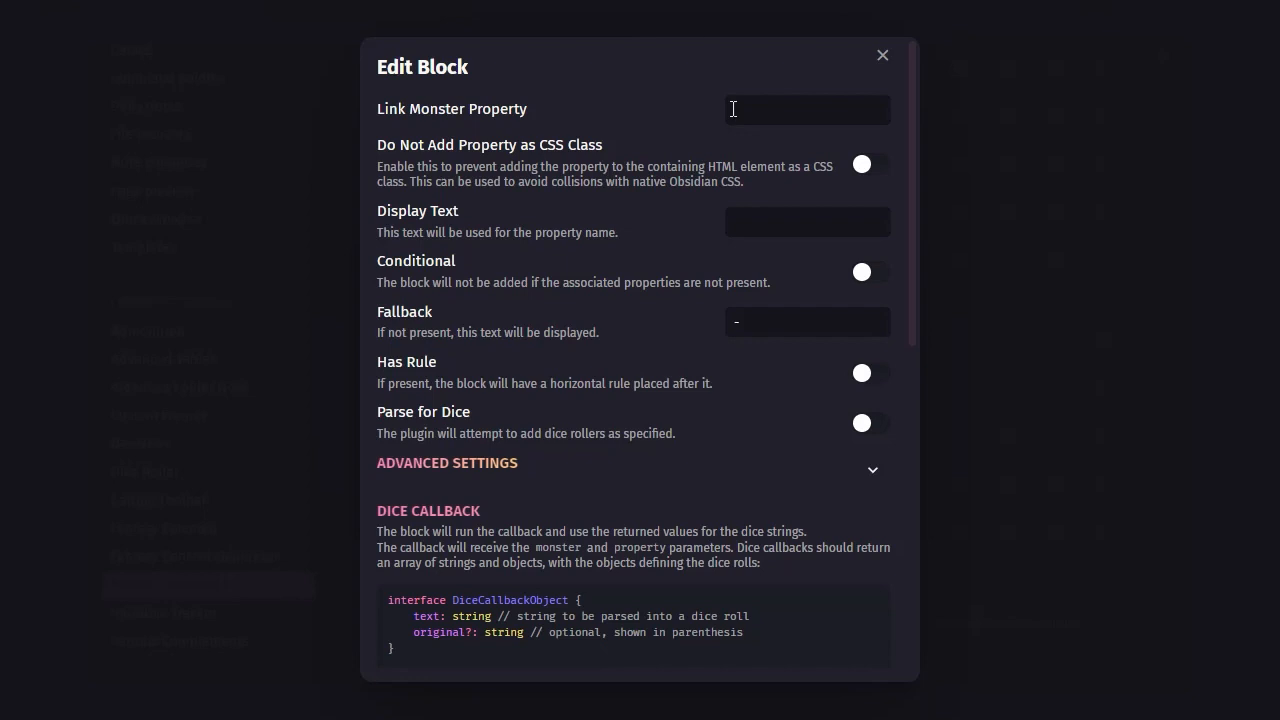
{"action": "type", "text": "name"}
{"action": "left_click", "coordinate": [862, 274]}
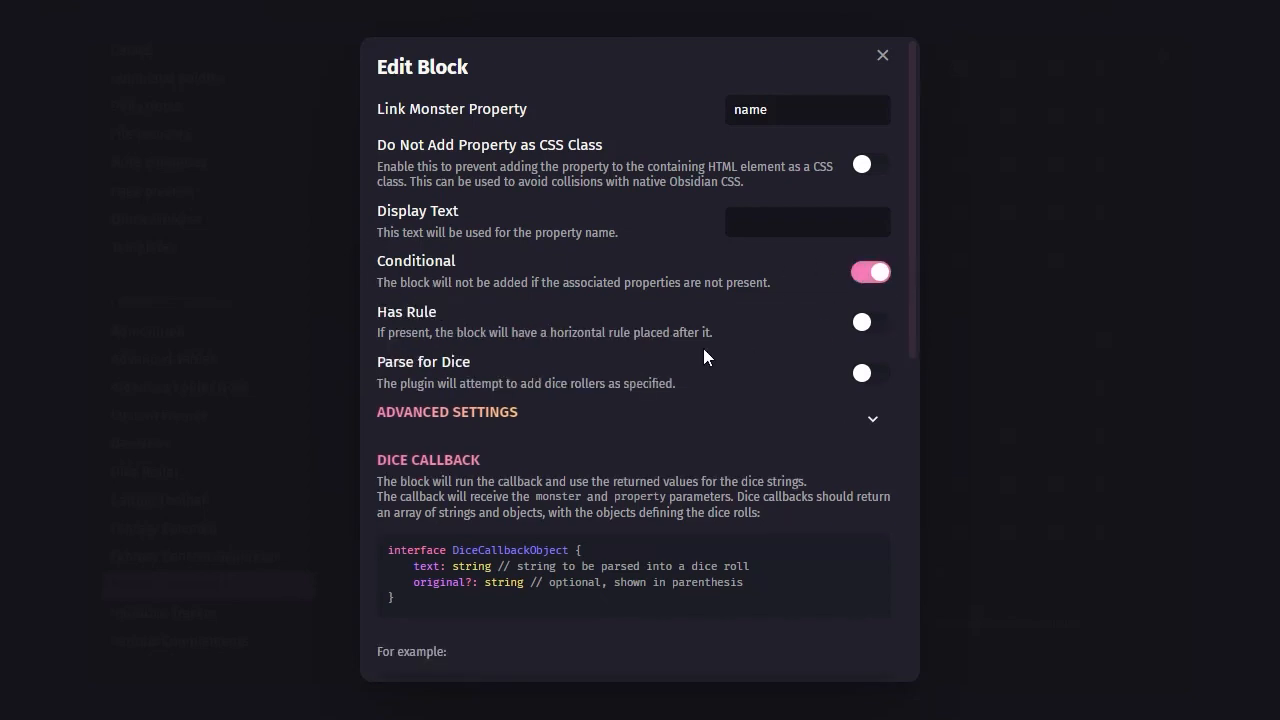
{"action": "left_click", "coordinate": [876, 276]}
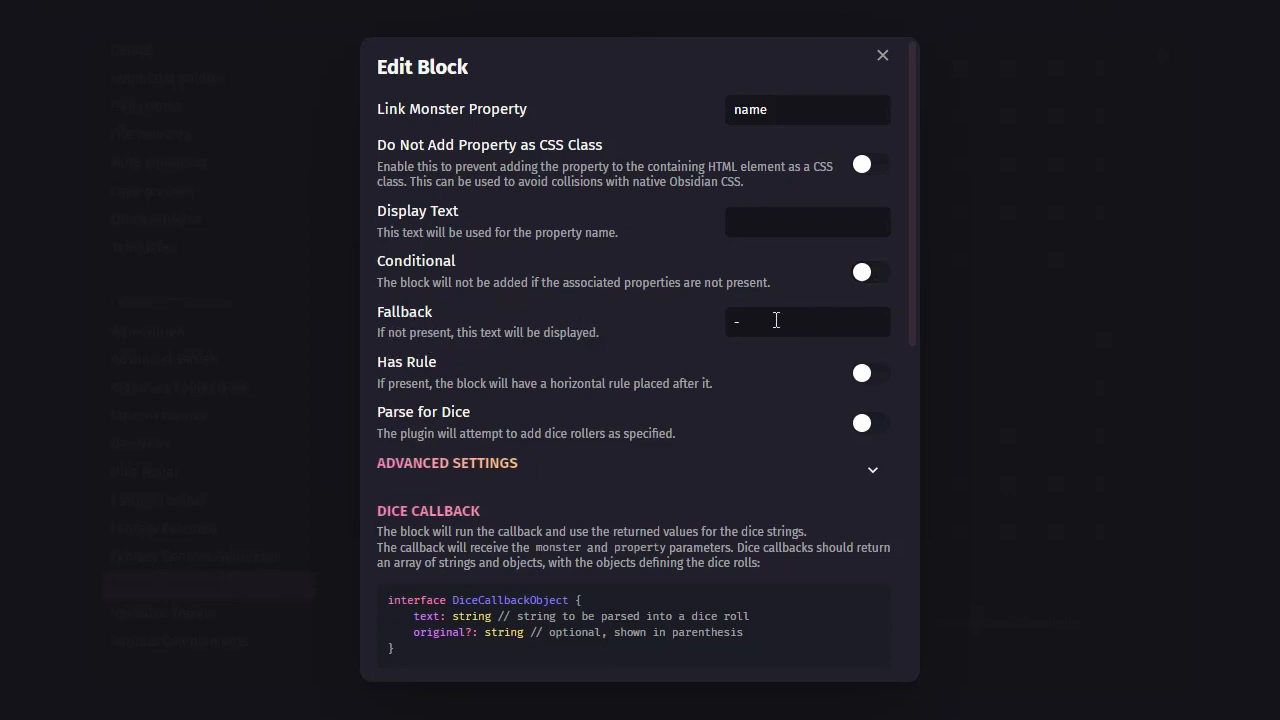
{"action": "left_click", "coordinate": [868, 276]}
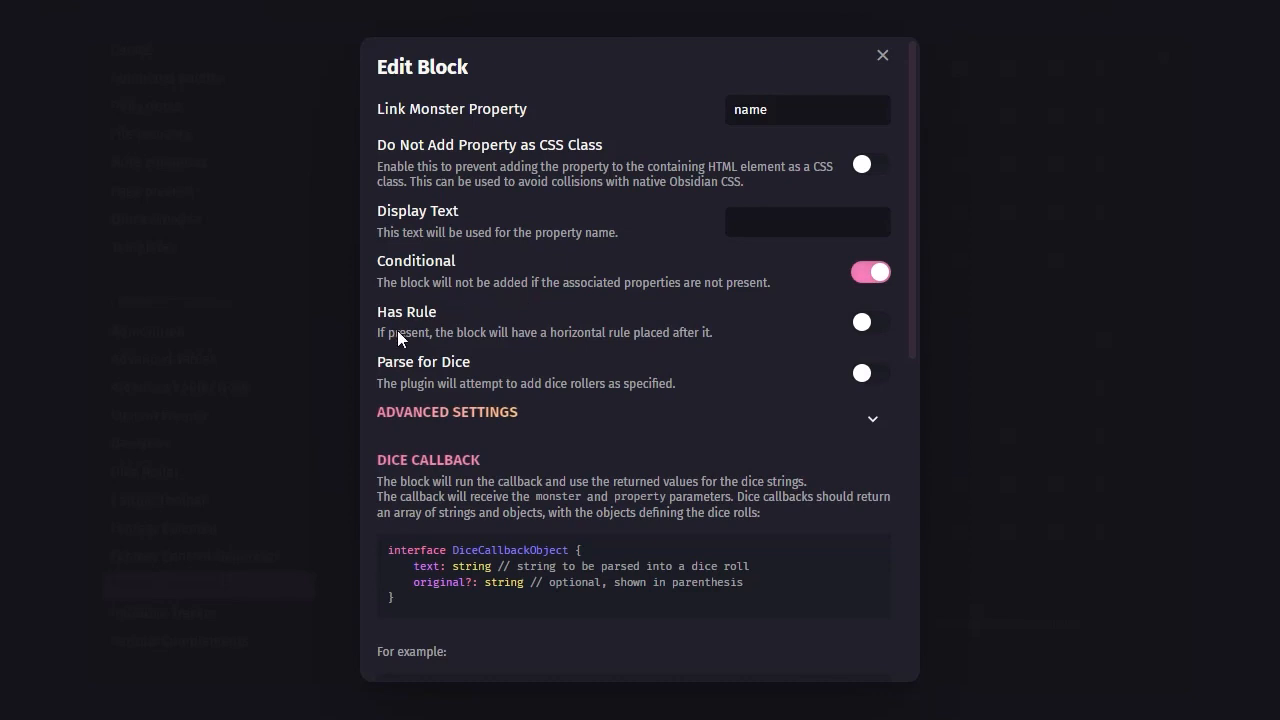
Step: Enable Render as Markdown for the name property block and save the block's settings
{"action": "scroll", "coordinate": [669, 360], "scroll_direction": "down", "scroll_amount": 3}
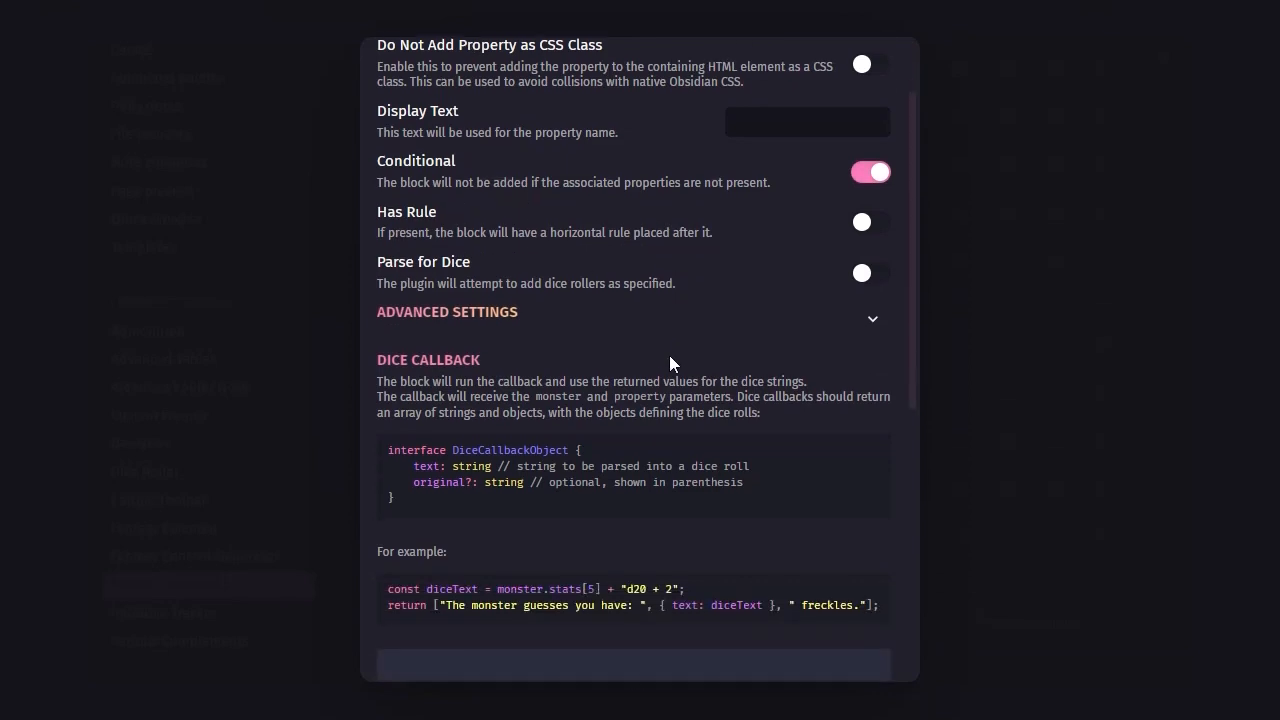
{"action": "scroll", "coordinate": [588, 350], "scroll_direction": "down", "scroll_amount": 1}
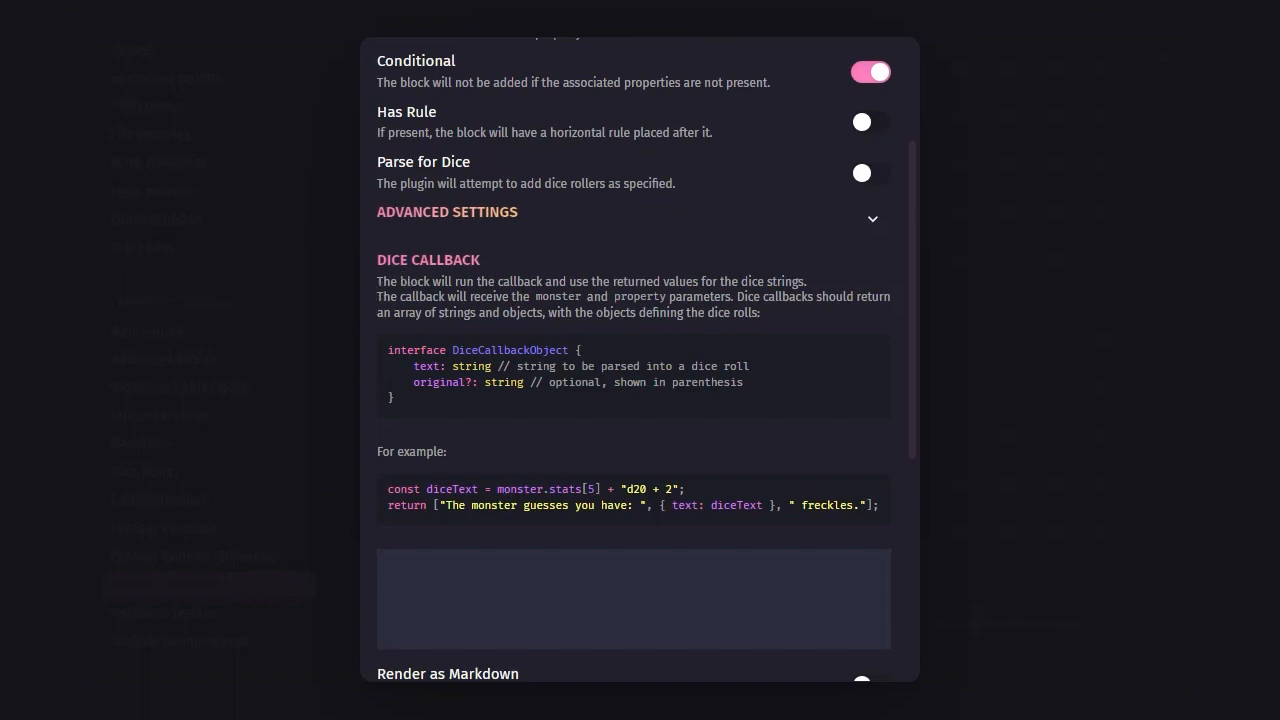
{"action": "scroll", "coordinate": [766, 449], "scroll_direction": "up", "scroll_amount": 2}
{"action": "scroll", "coordinate": [791, 466], "scroll_direction": "down", "scroll_amount": 9}
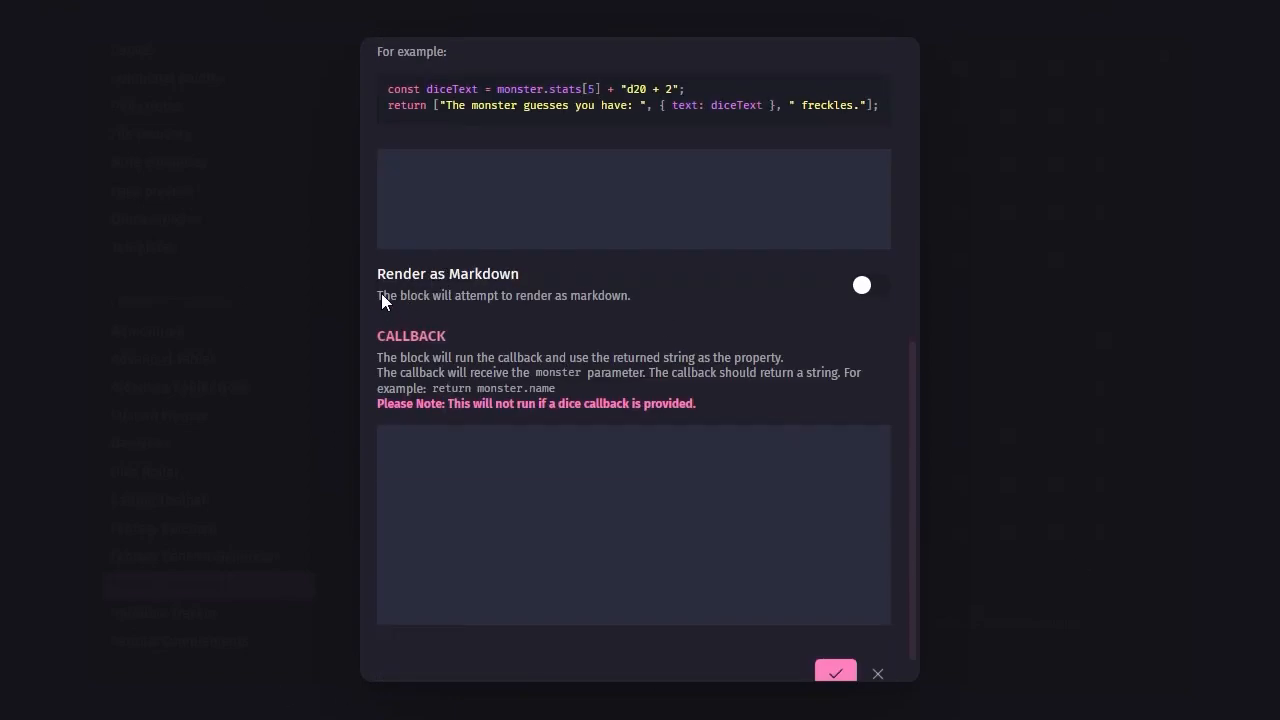
{"action": "left_click", "coordinate": [861, 288]}
{"action": "left_click", "coordinate": [830, 673]}
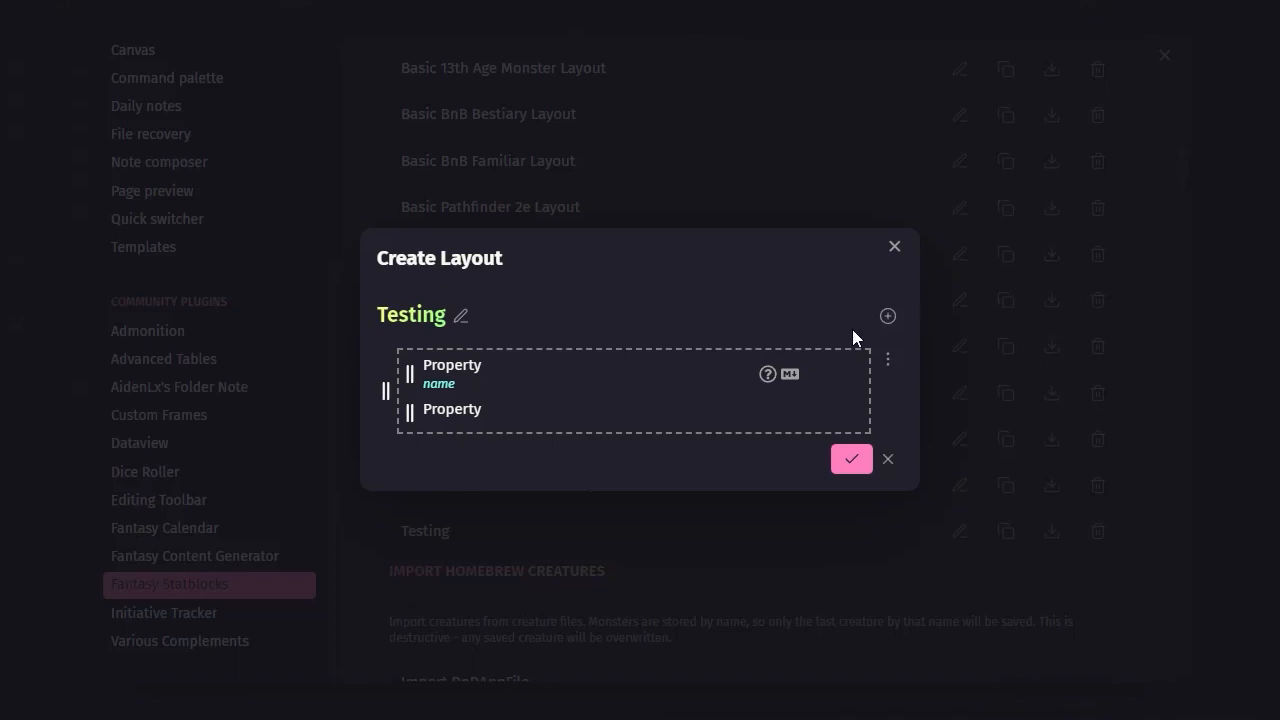
Step: Turn on Has Rule for the group block that contains the two properties and save it
{"action": "left_click", "coordinate": [887, 360]}
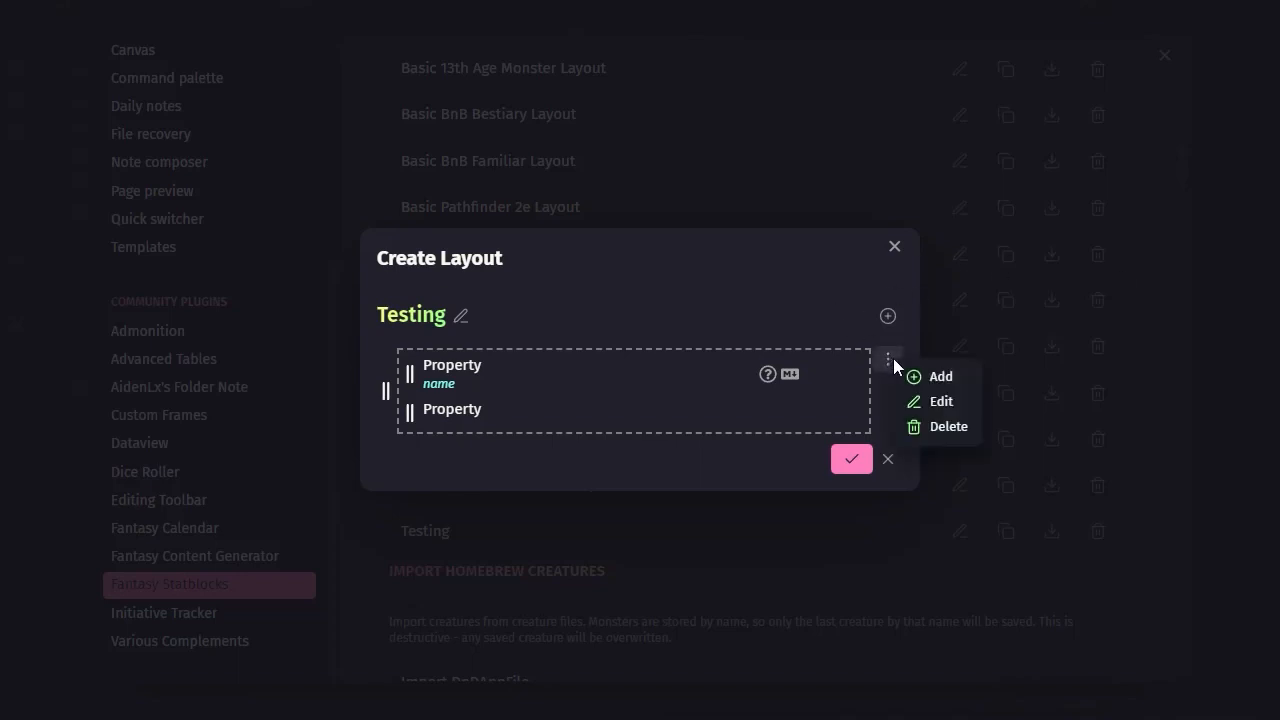
{"action": "left_click", "coordinate": [941, 404]}
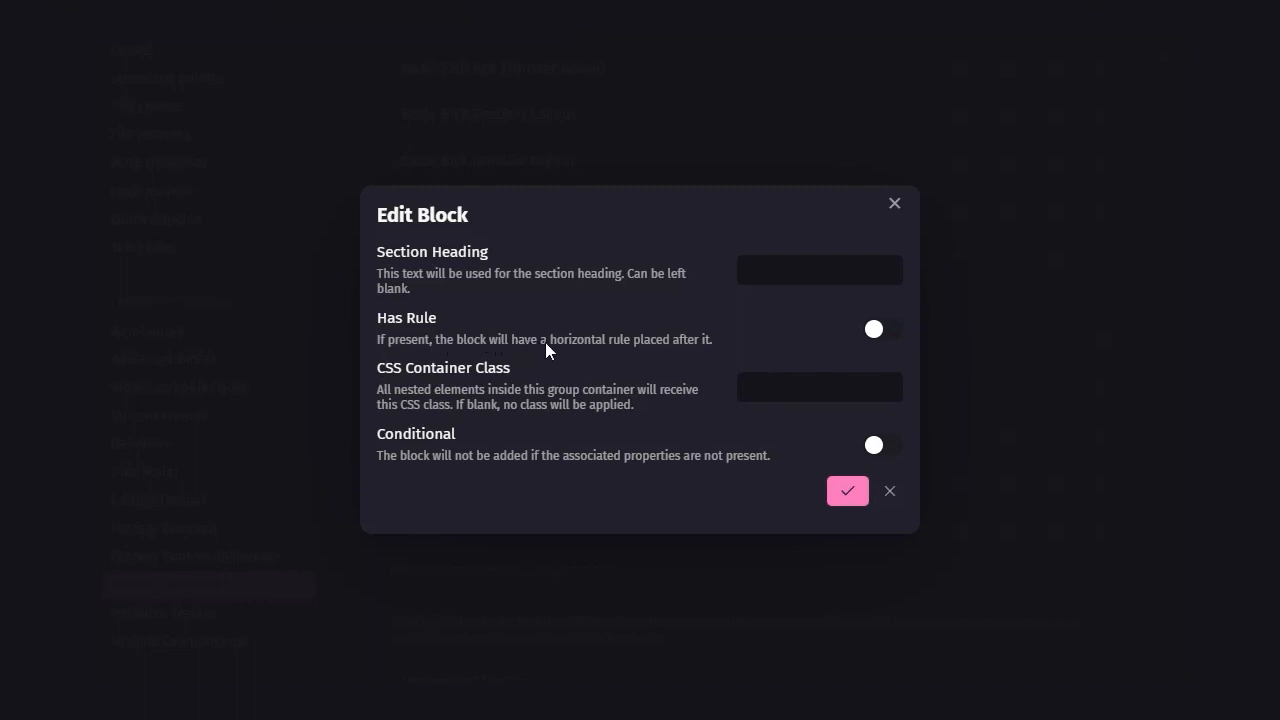
{"action": "left_click", "coordinate": [876, 332]}
{"action": "left_click", "coordinate": [851, 489]}
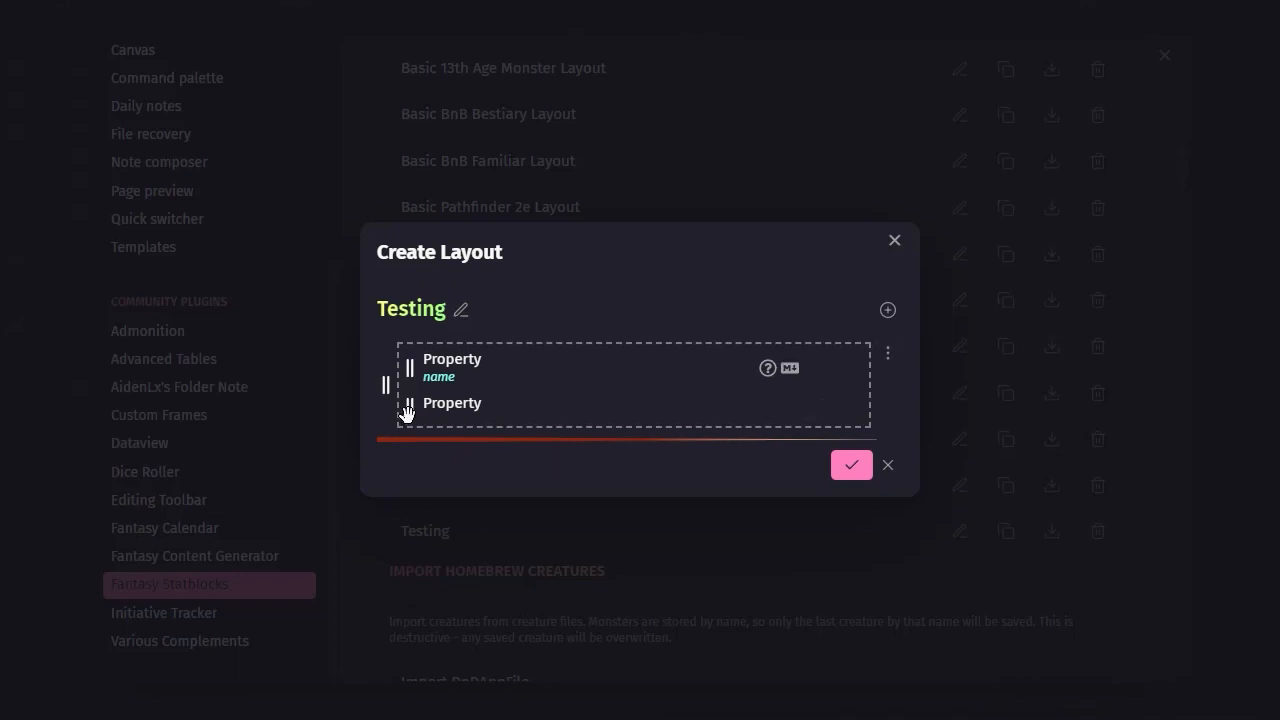
Step: Try moving the unlinked Property block alongside the name property inside the group
{"action": "left_click_drag", "start_coordinate": [409, 408], "coordinate": [837, 377]}
{"action": "left_click", "coordinate": [888, 355]}
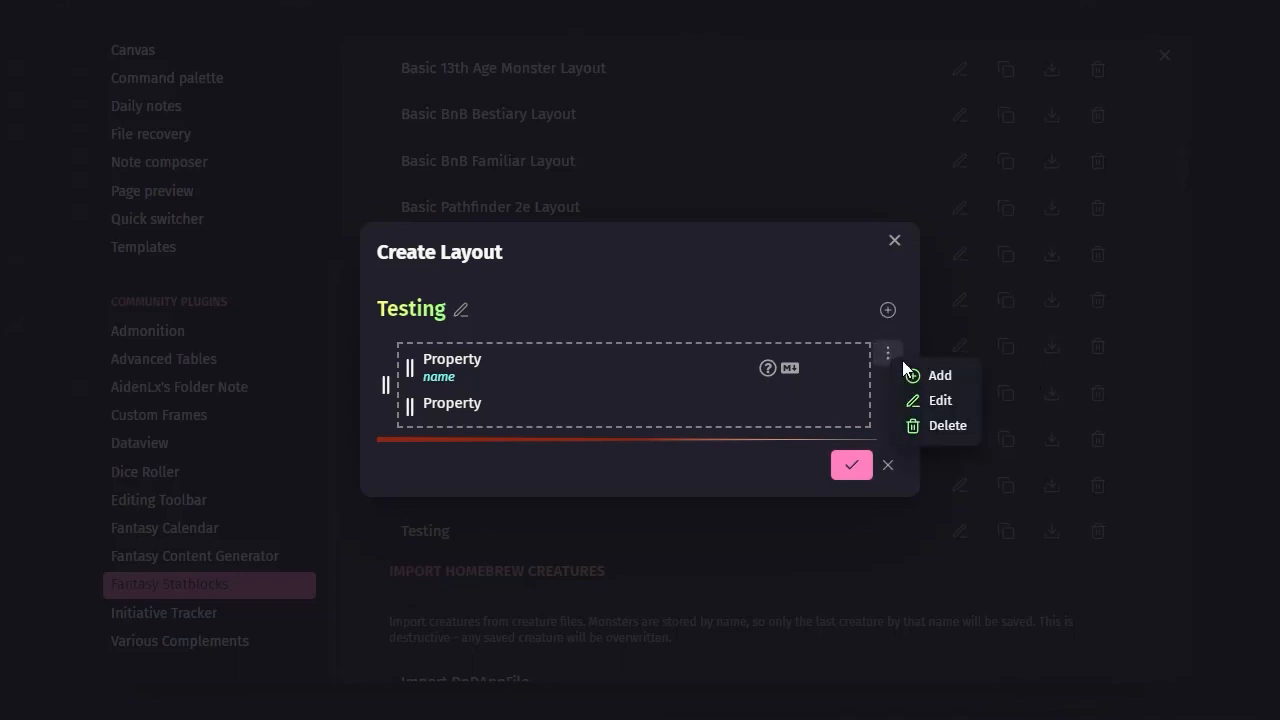
{"action": "left_click", "coordinate": [436, 305]}
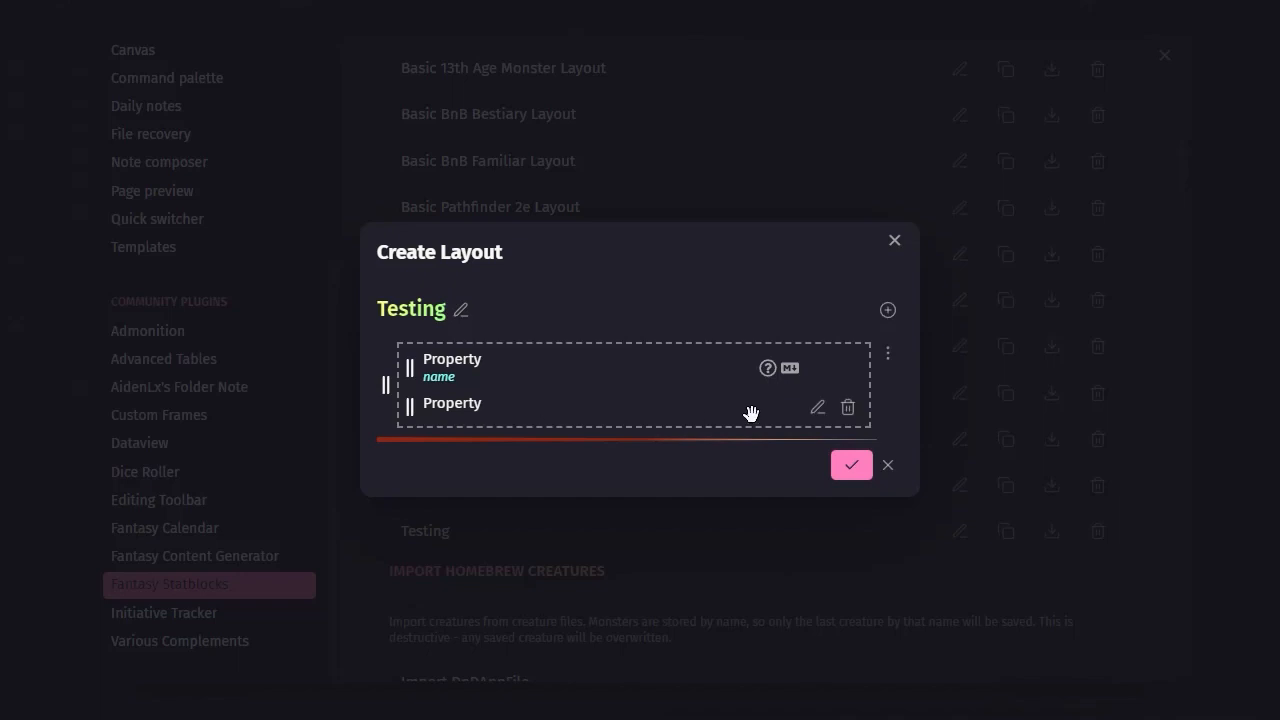
Step: Try linking the second Property block to the monster property level
{"action": "left_click", "coordinate": [817, 407]}
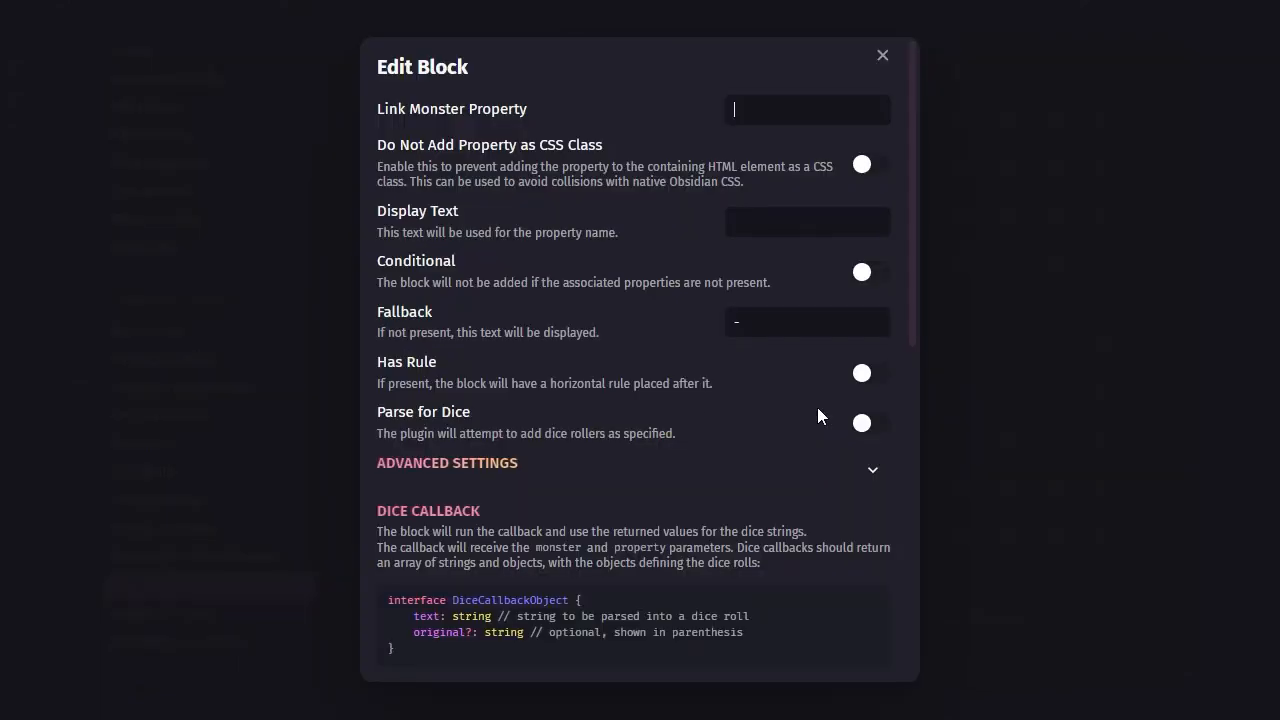
{"action": "left_click", "coordinate": [769, 114]}
{"action": "type", "text": "level"}
{"action": "left_click", "coordinate": [884, 56]}
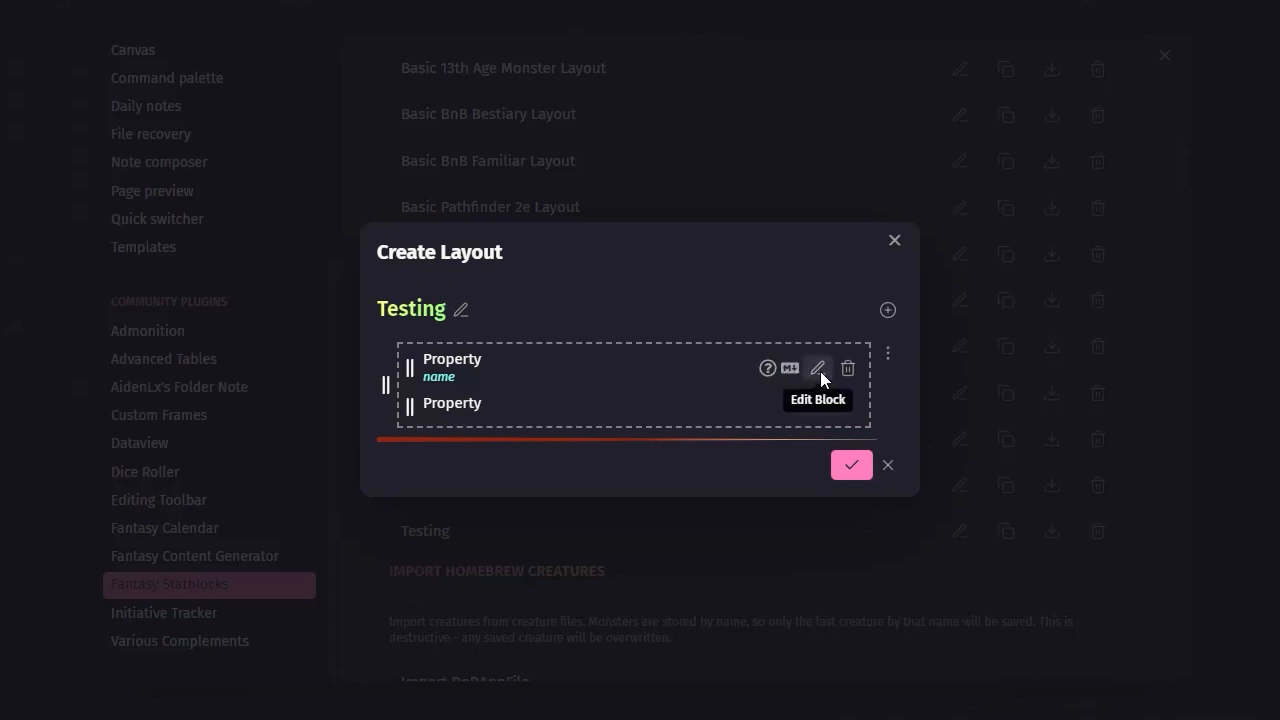
Step: Recheck the name property block's settings without changing them, and save the Testing layout
{"action": "left_click", "coordinate": [817, 368]}
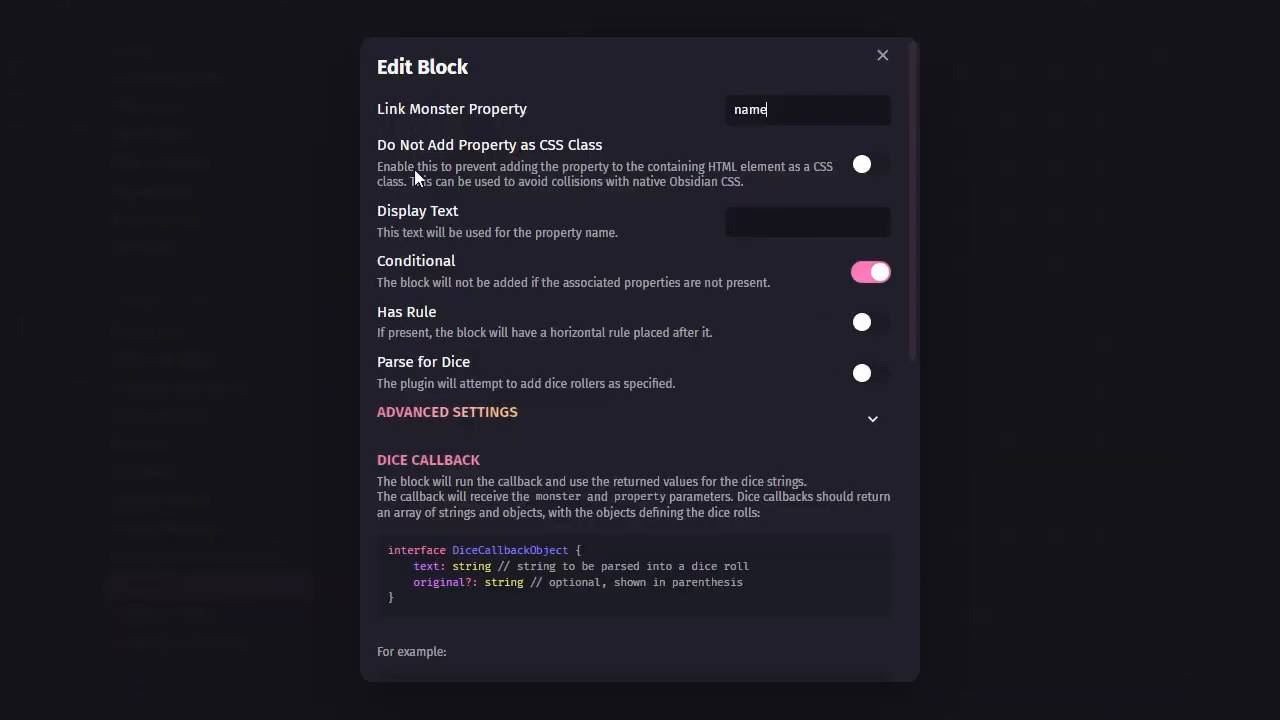
{"action": "scroll", "coordinate": [744, 499], "scroll_direction": "down", "scroll_amount": 2}
{"action": "scroll", "coordinate": [789, 440], "scroll_direction": "up", "scroll_amount": 2}
{"action": "left_click", "coordinate": [882, 55]}
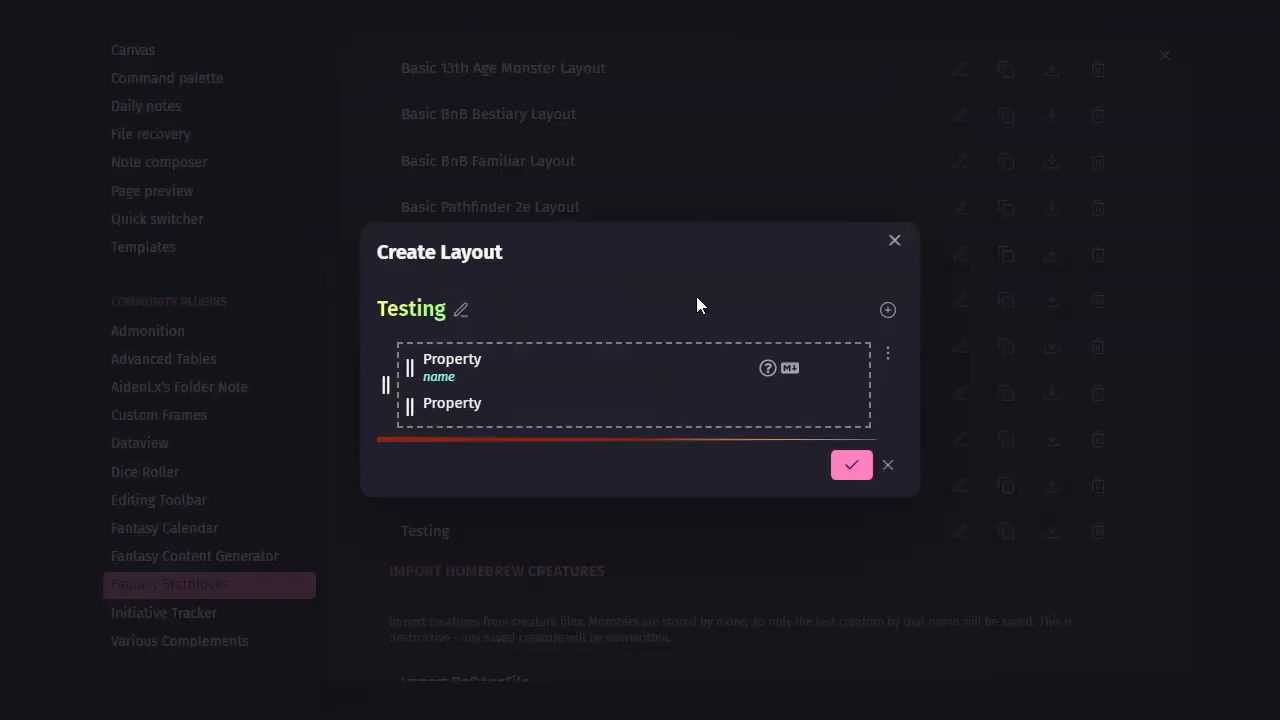
{"action": "left_click", "coordinate": [851, 465]}
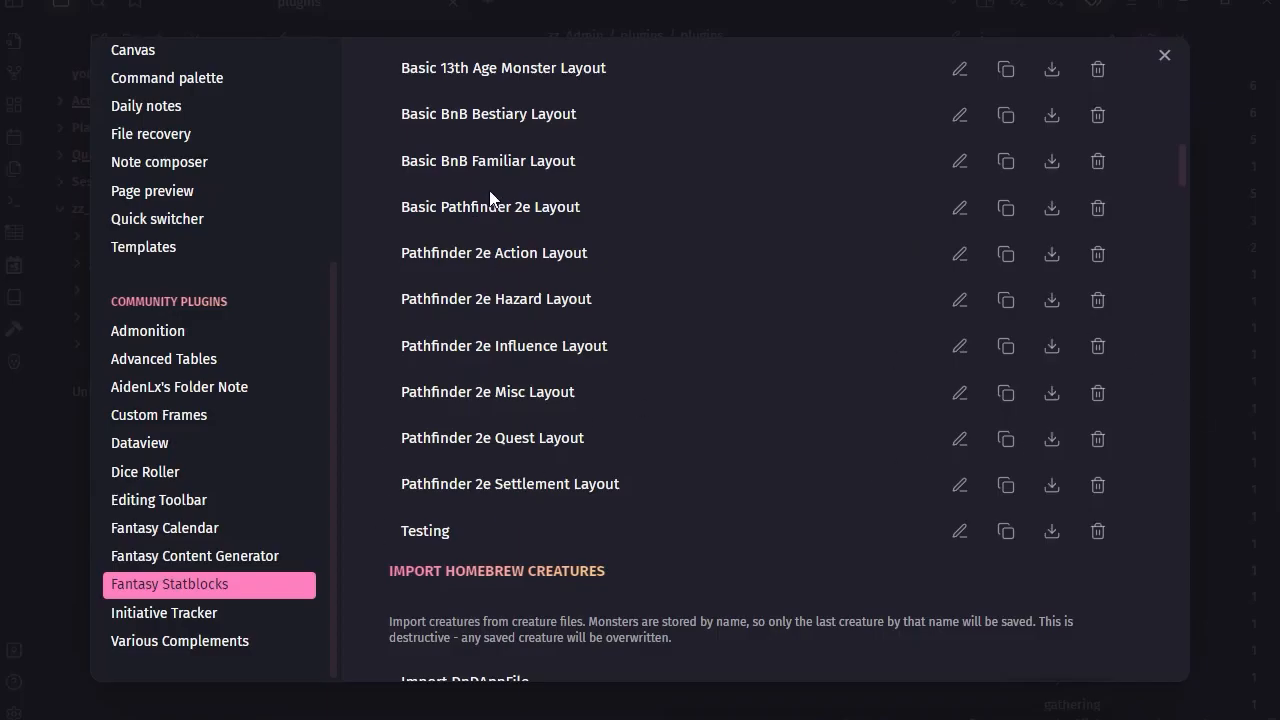
Step: Open the Basic Pathfinder 2e Layout and examine the settings of the group holding name and level
{"action": "left_click", "coordinate": [963, 209]}
{"action": "scroll", "coordinate": [785, 283], "scroll_direction": "up", "scroll_amount": 2}
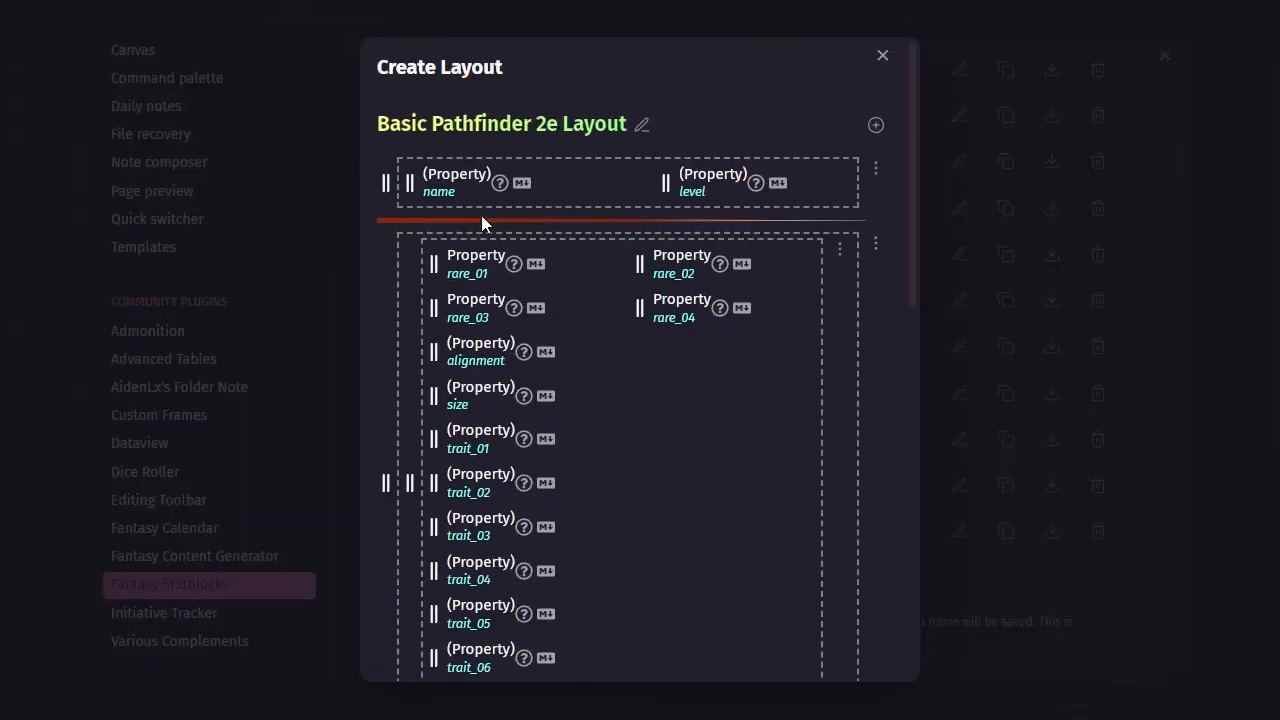
{"action": "mouse_move", "coordinate": [451, 184]}
{"action": "left_click", "coordinate": [876, 172]}
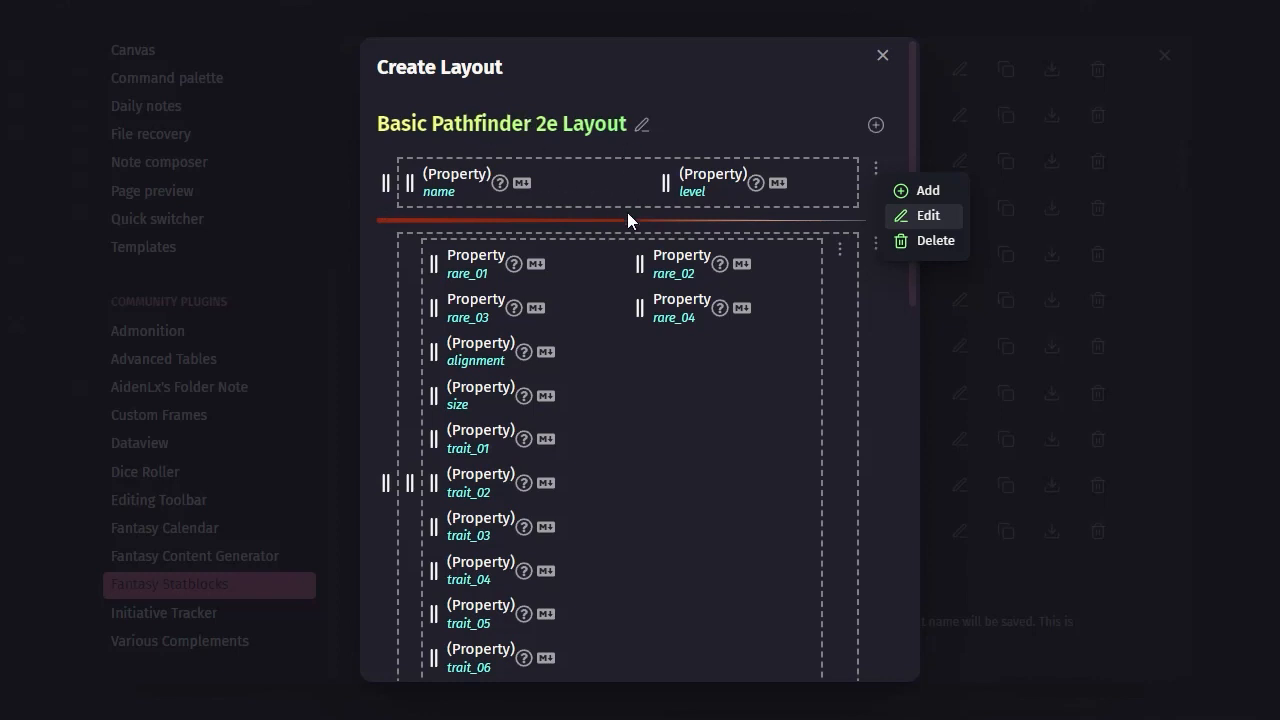
{"action": "left_click", "coordinate": [921, 217]}
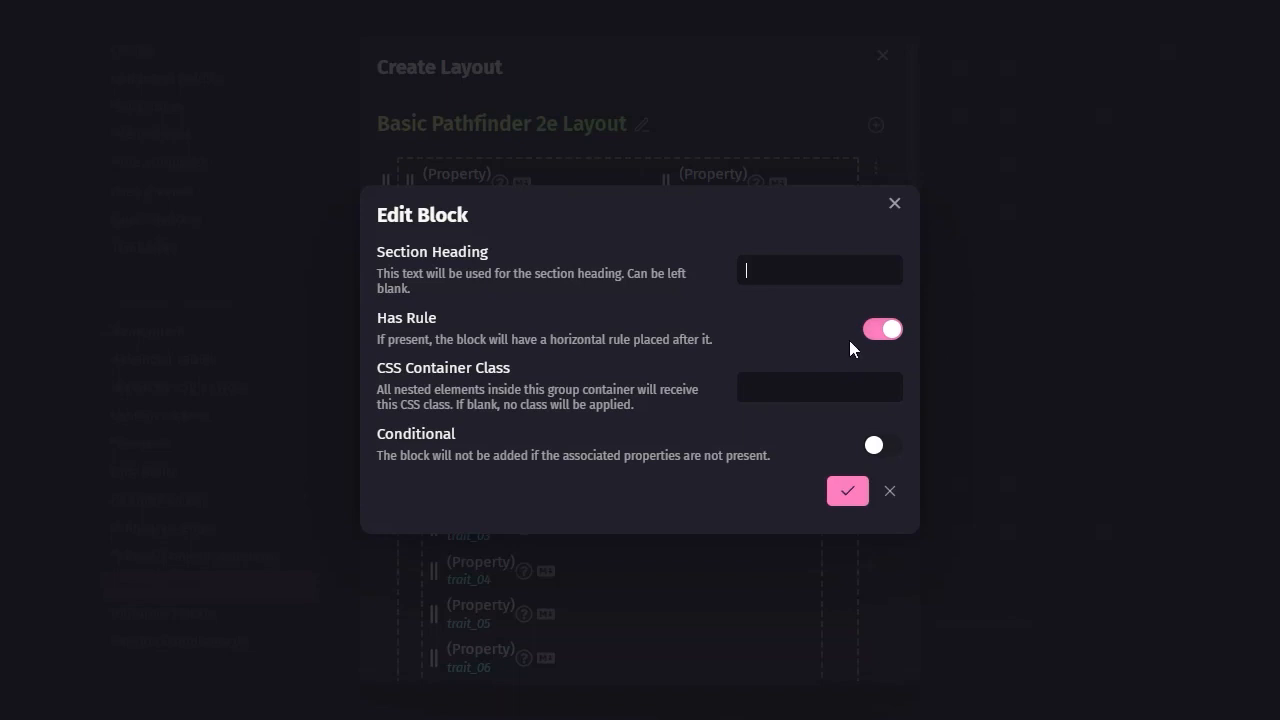
{"action": "left_click", "coordinate": [849, 492]}
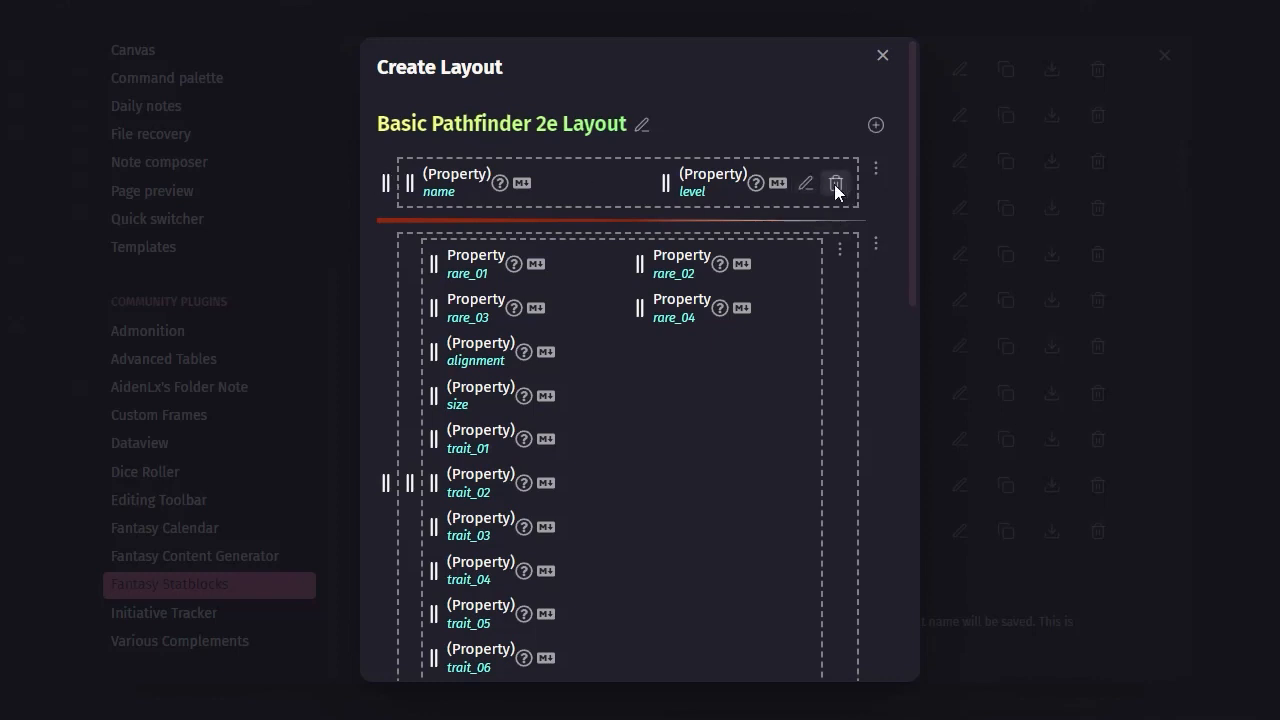
Step: Examine the level property block's settings in the Basic Pathfinder 2e Layout, and close the layout
{"action": "left_click", "coordinate": [806, 183]}
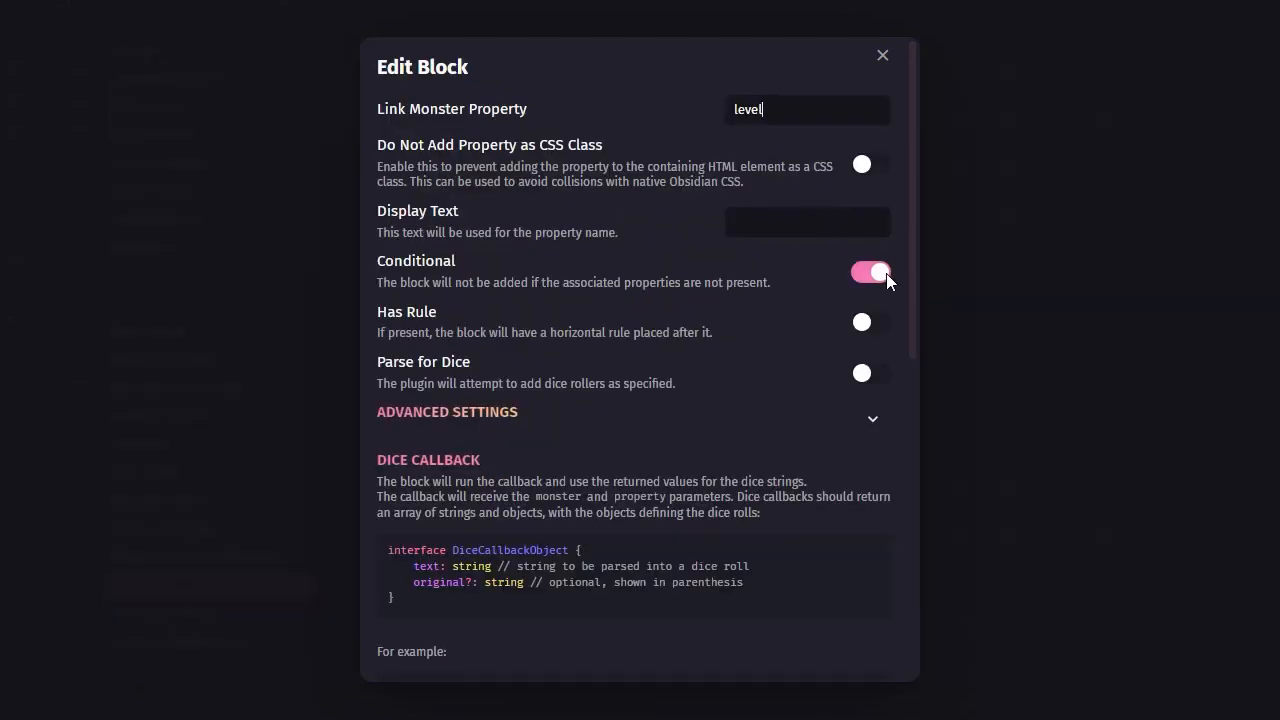
{"action": "scroll", "coordinate": [770, 320], "scroll_direction": "down", "scroll_amount": 1}
{"action": "scroll", "coordinate": [770, 320], "scroll_direction": "down", "scroll_amount": 2}
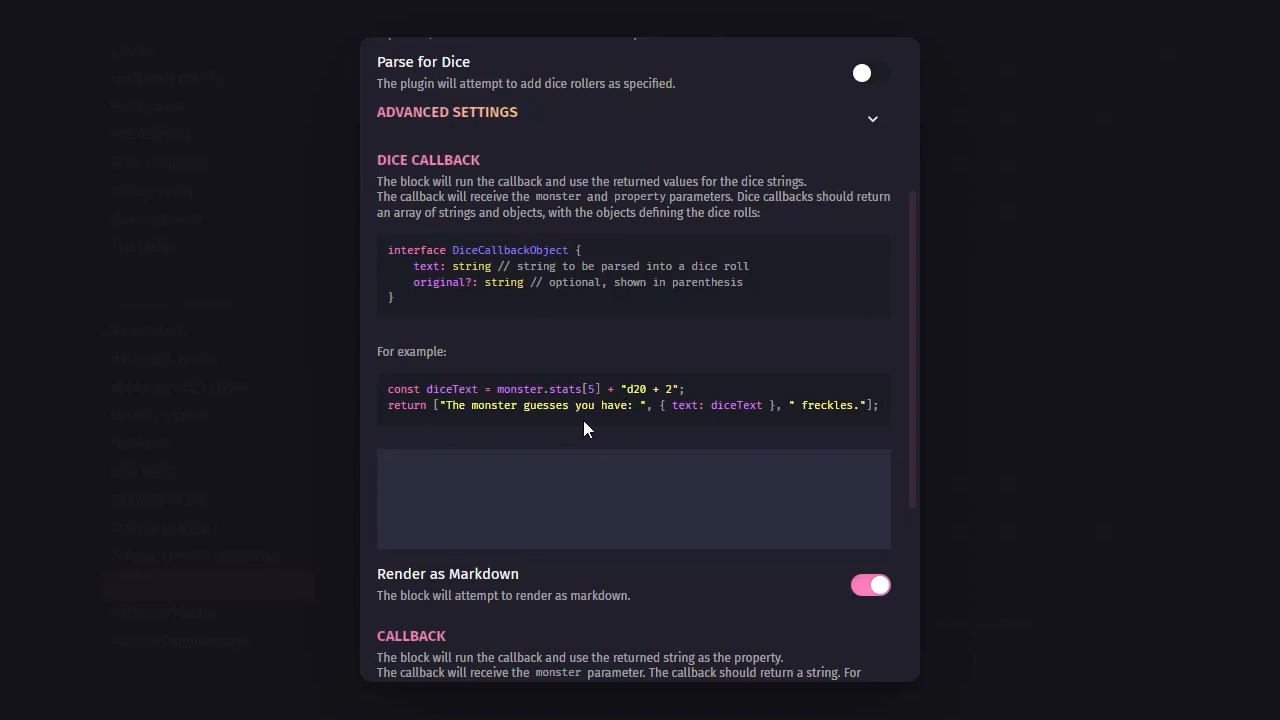
{"action": "scroll", "coordinate": [660, 534], "scroll_direction": "down", "scroll_amount": 3}
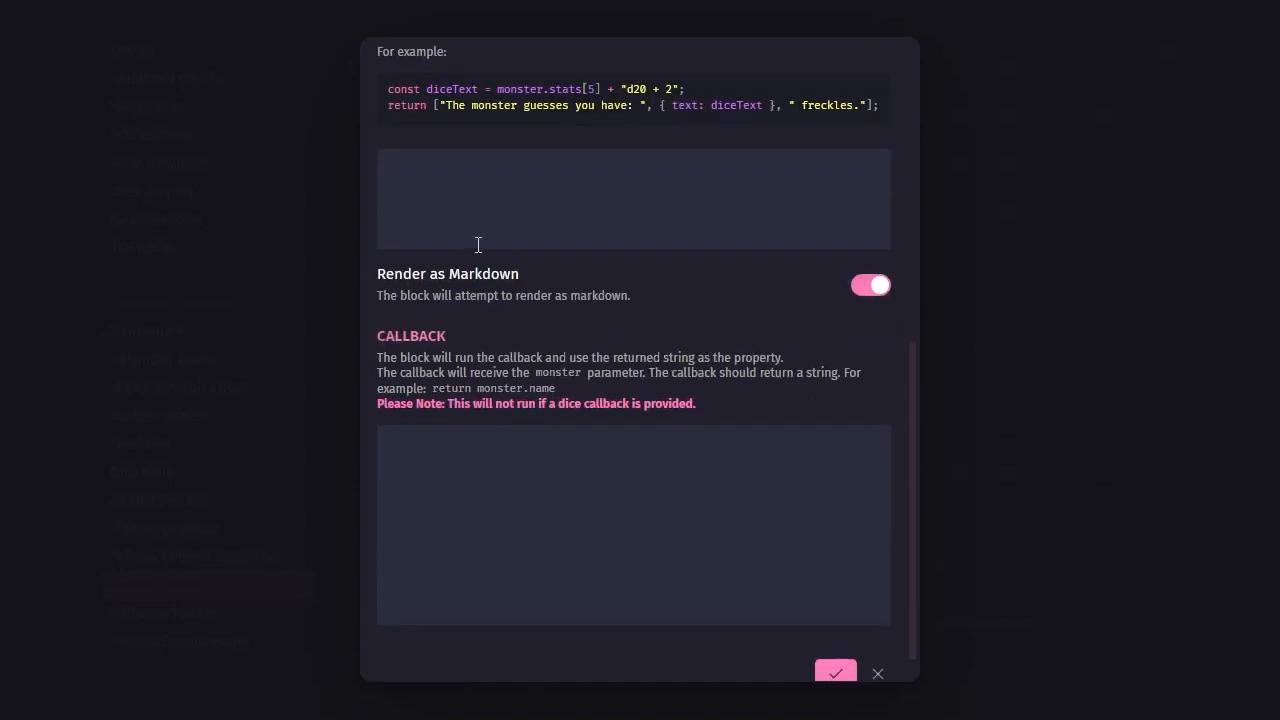
{"action": "left_click", "coordinate": [838, 674]}
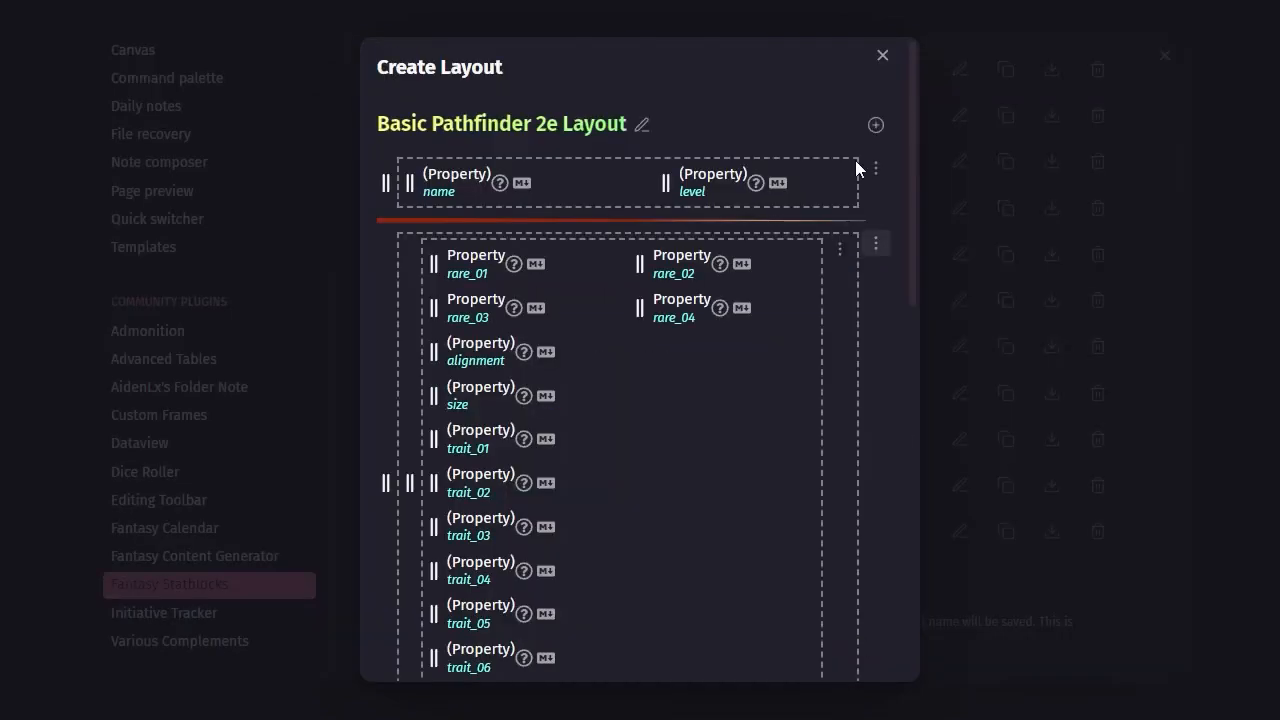
{"action": "left_click", "coordinate": [880, 56]}
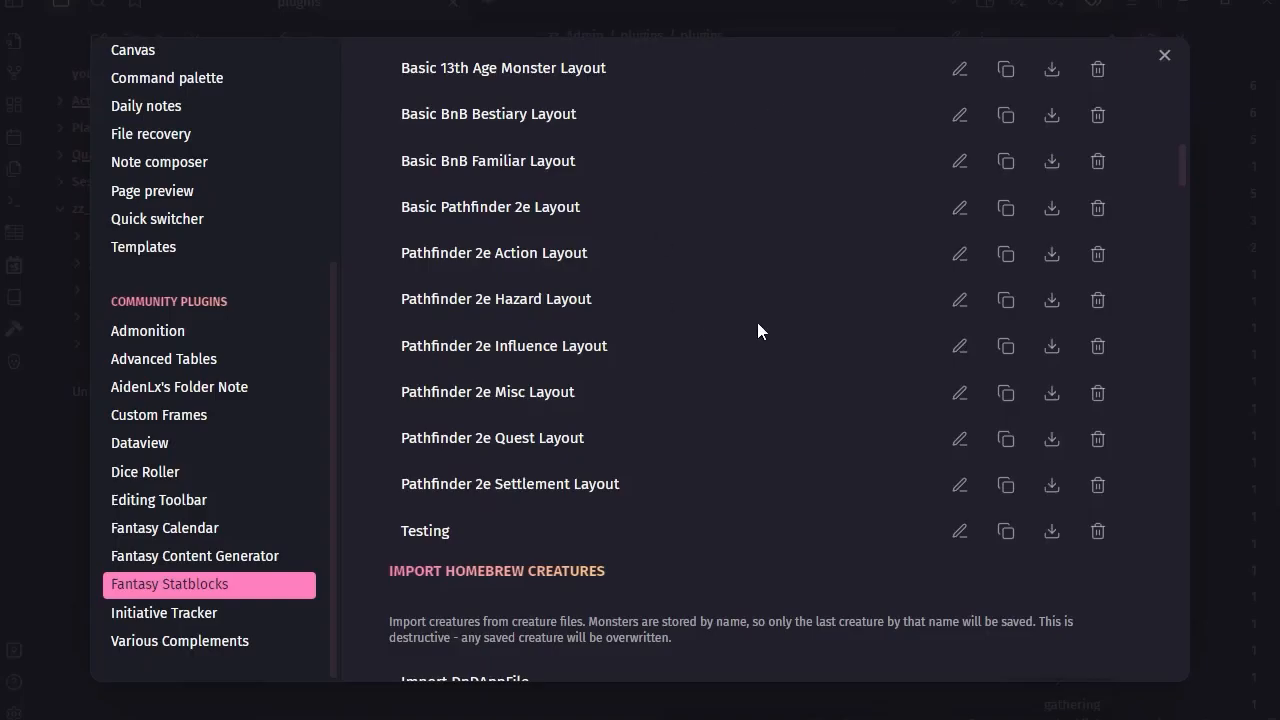
Step: Check the blocks saved in the Testing layout, and close the layout and the plugin settings
{"action": "left_click", "coordinate": [959, 531]}
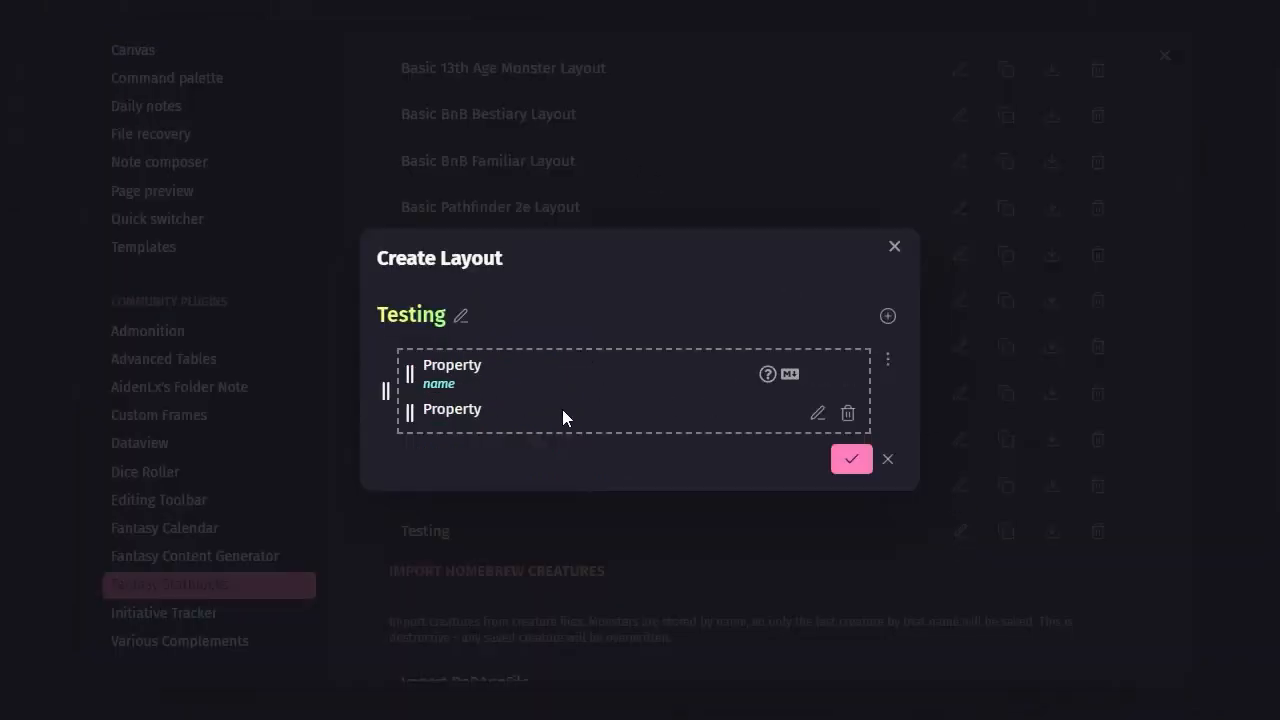
{"action": "left_click", "coordinate": [895, 246]}
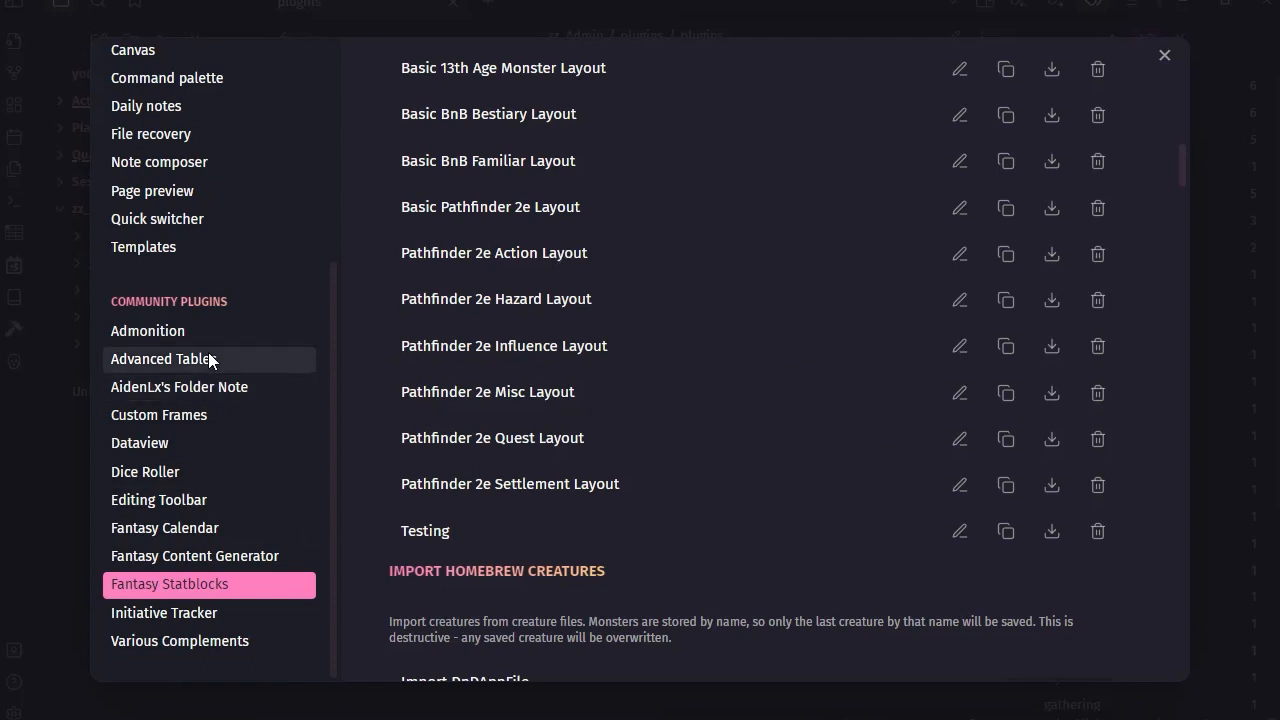
{"action": "left_click", "coordinate": [1165, 56]}
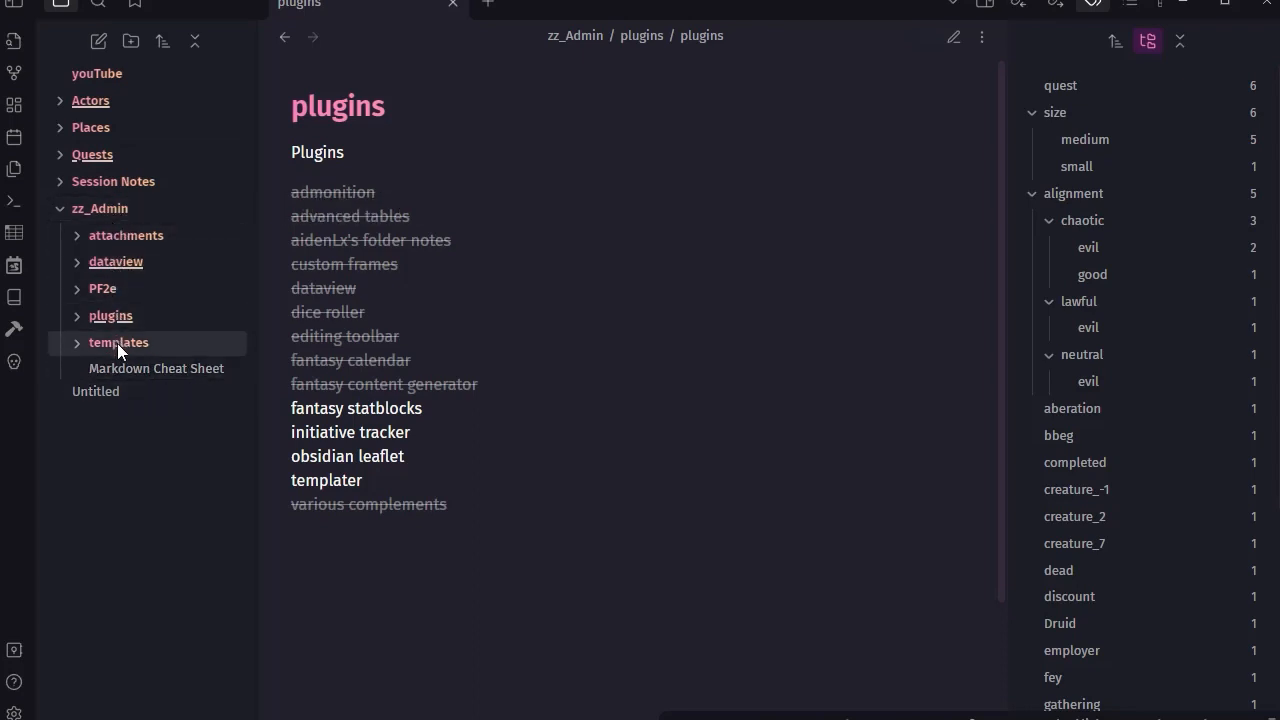
Step: Create a new note named "test statblock" in the Actors folder
{"action": "left_click", "coordinate": [66, 100]}
{"action": "left_click", "coordinate": [94, 104]}
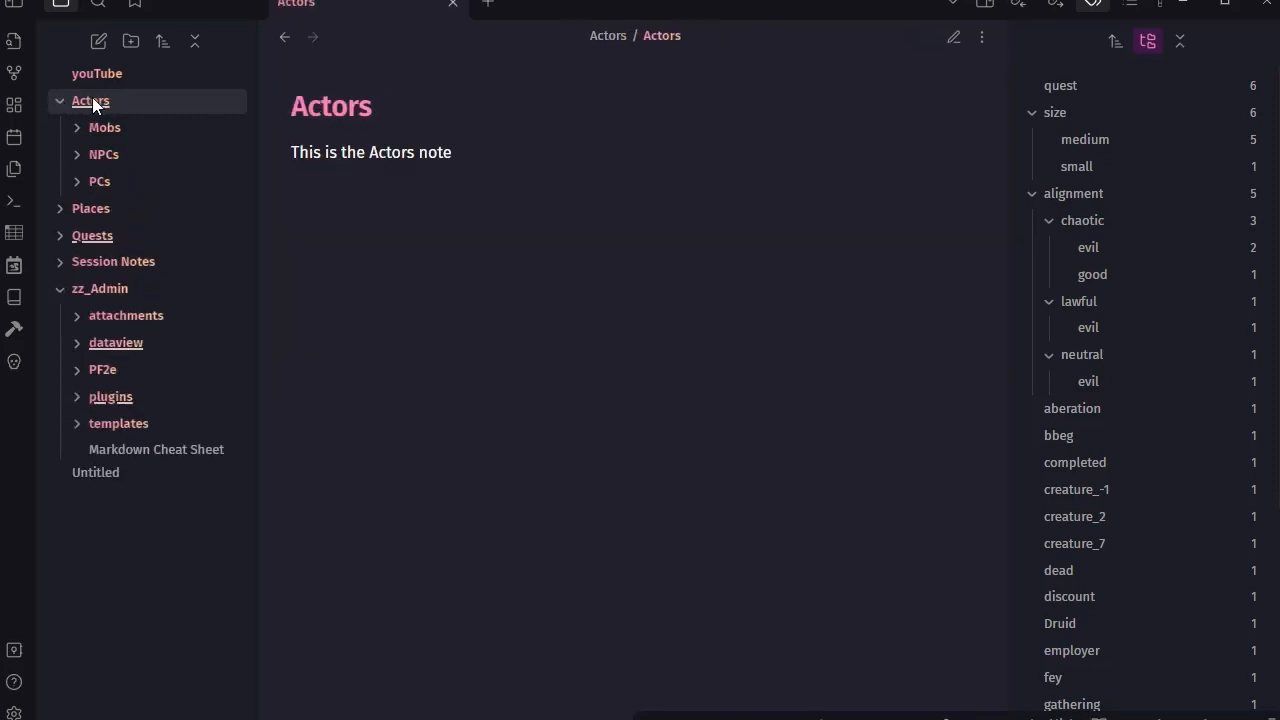
{"action": "right_click", "coordinate": [92, 100]}
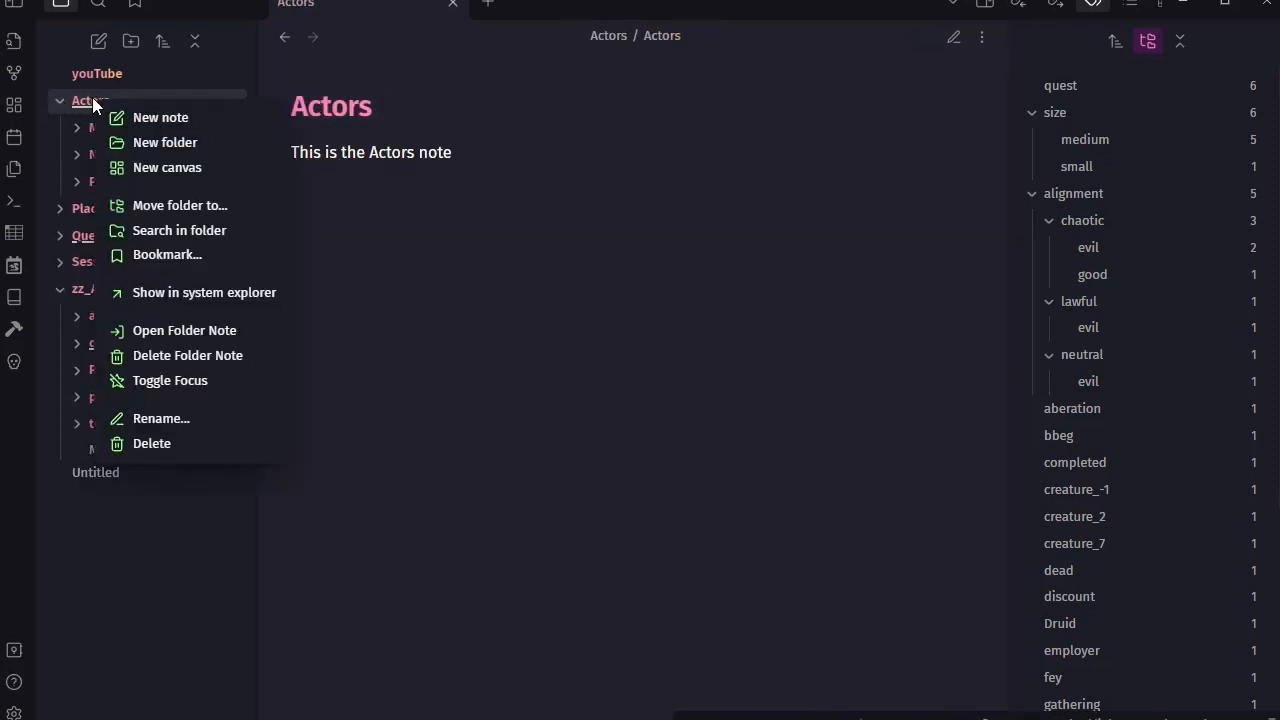
{"action": "left_click", "coordinate": [168, 117]}
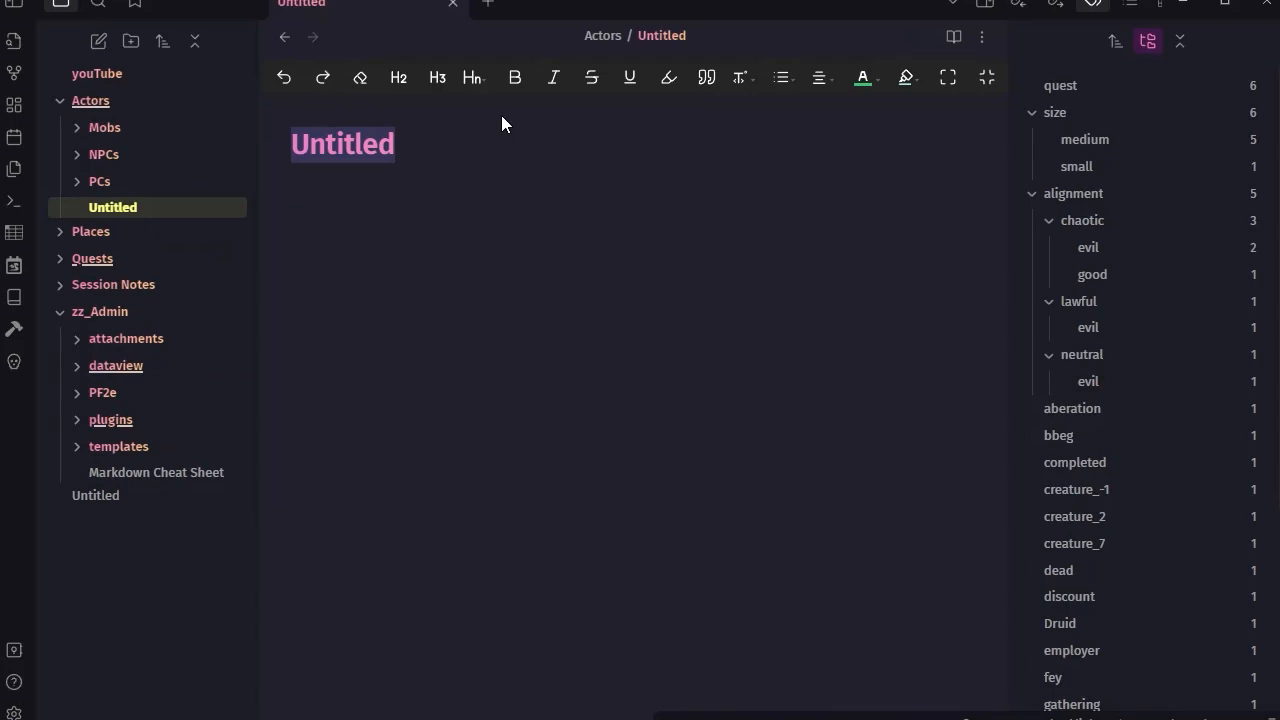
{"action": "type", "text": "test"}
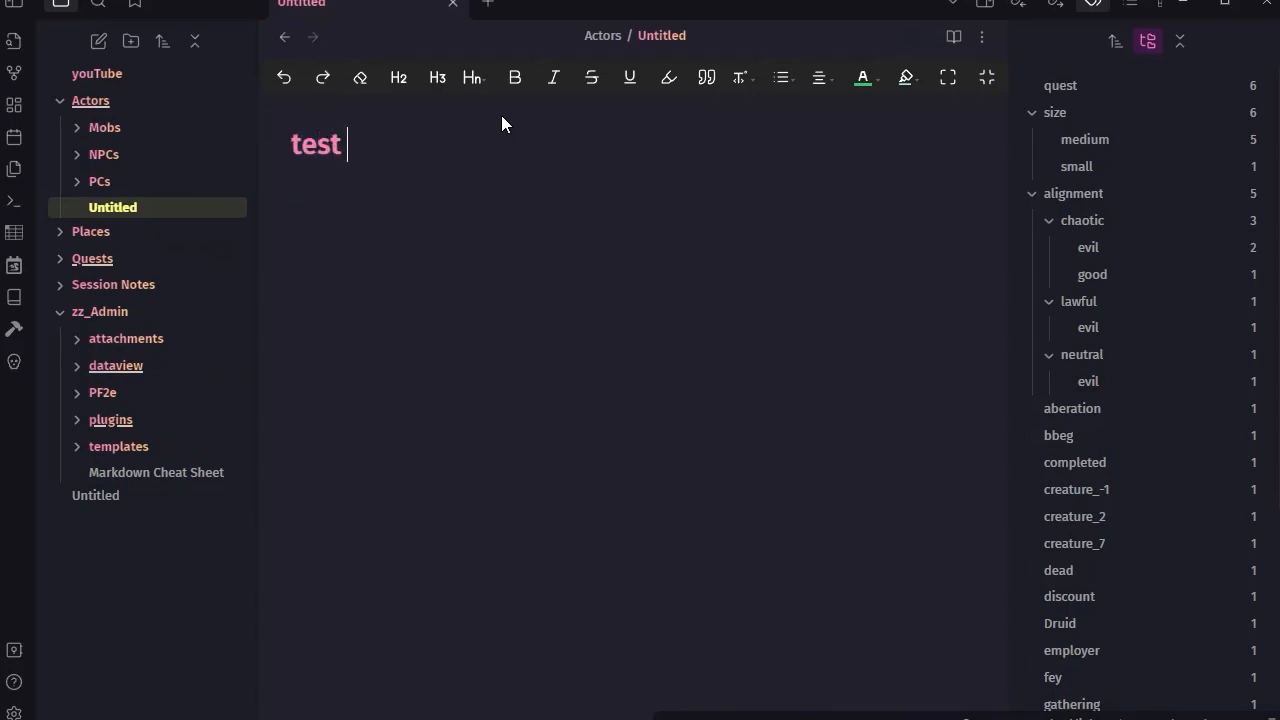
{"action": "type", "text": " statblo"}
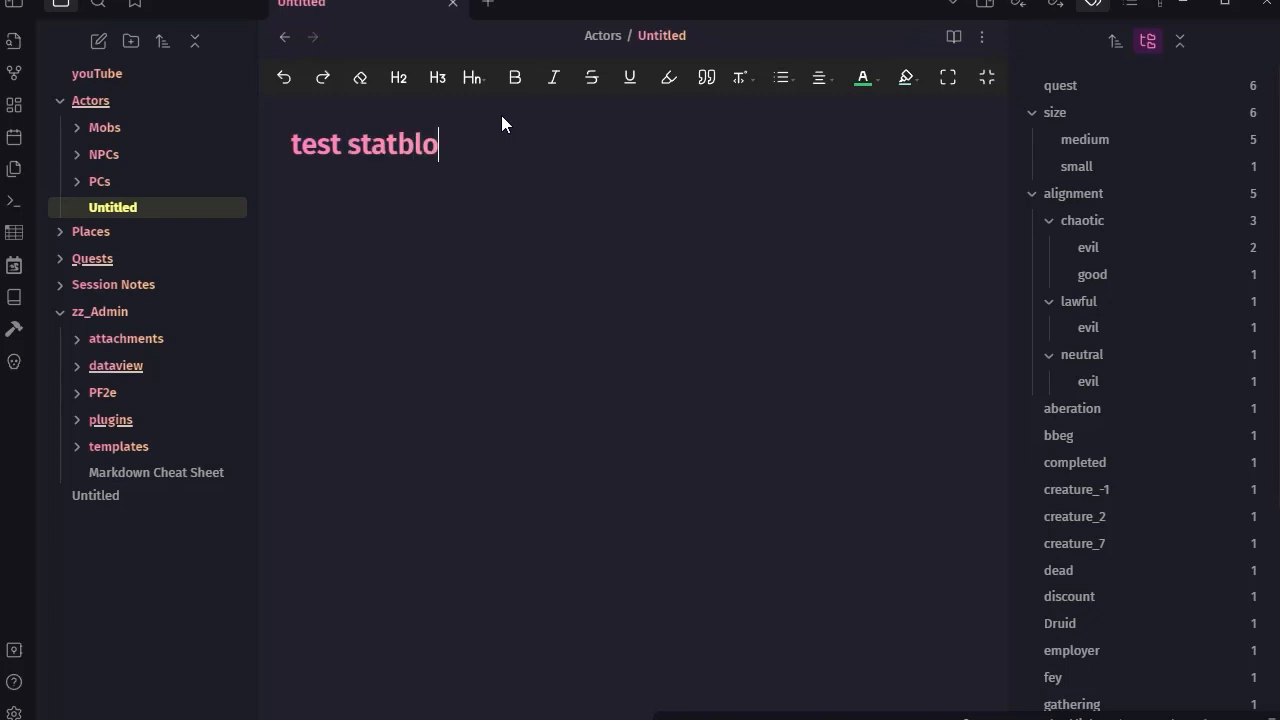
{"action": "type", "text": "ck"}
{"action": "key", "text": "Return"}
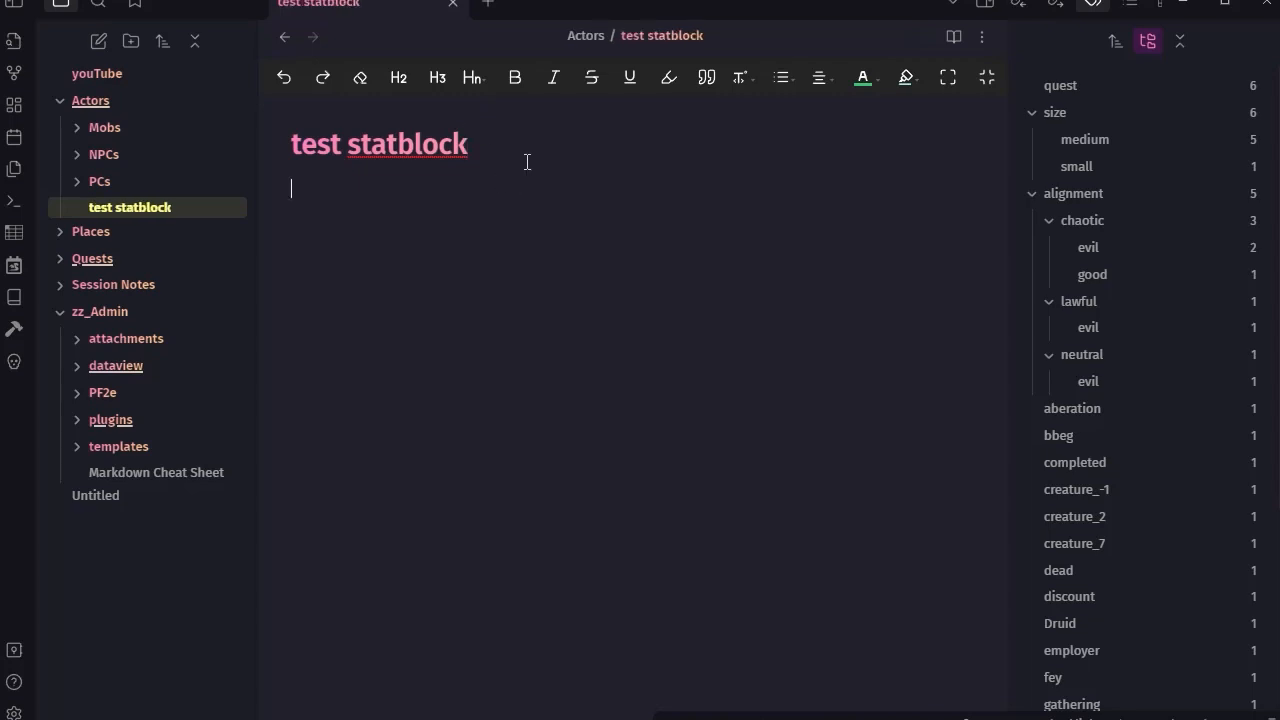
Step: Copy the statblock code block from the Mitflit note in Mobs into the test statblock note
{"action": "left_click", "coordinate": [81, 131]}
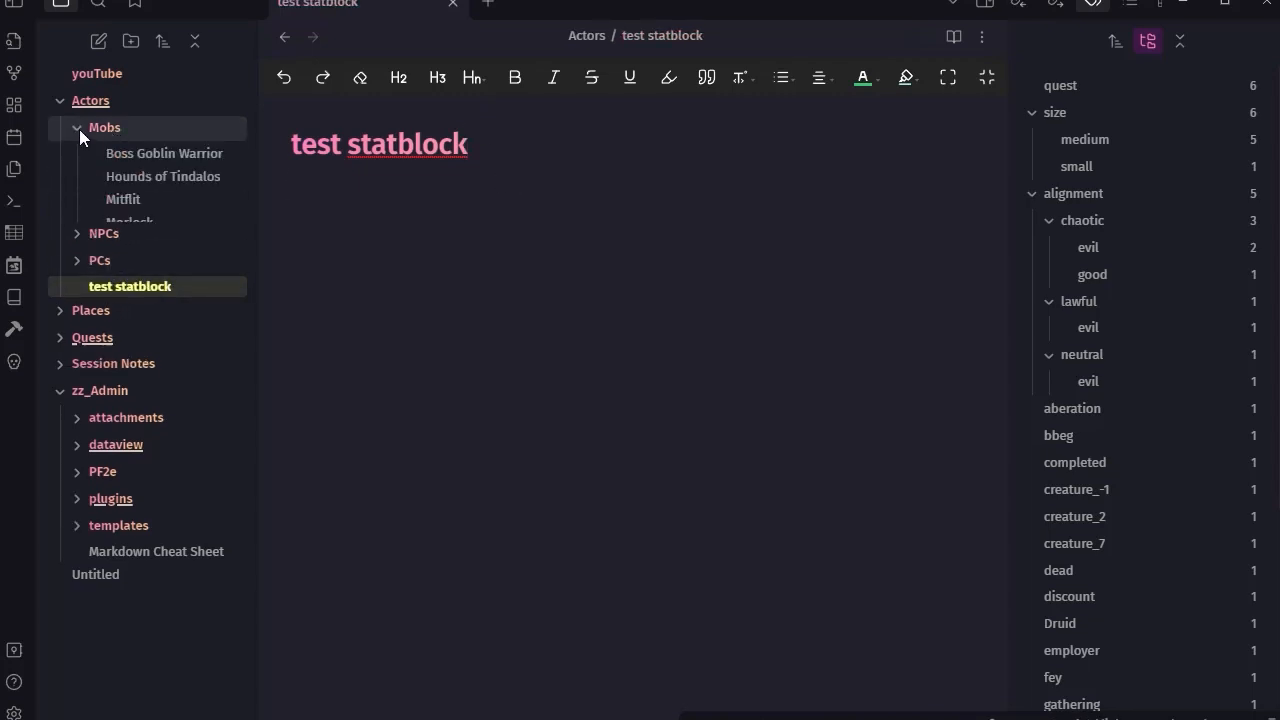
{"action": "left_click", "coordinate": [121, 200]}
{"action": "scroll", "coordinate": [719, 372], "scroll_direction": "down", "scroll_amount": 10}
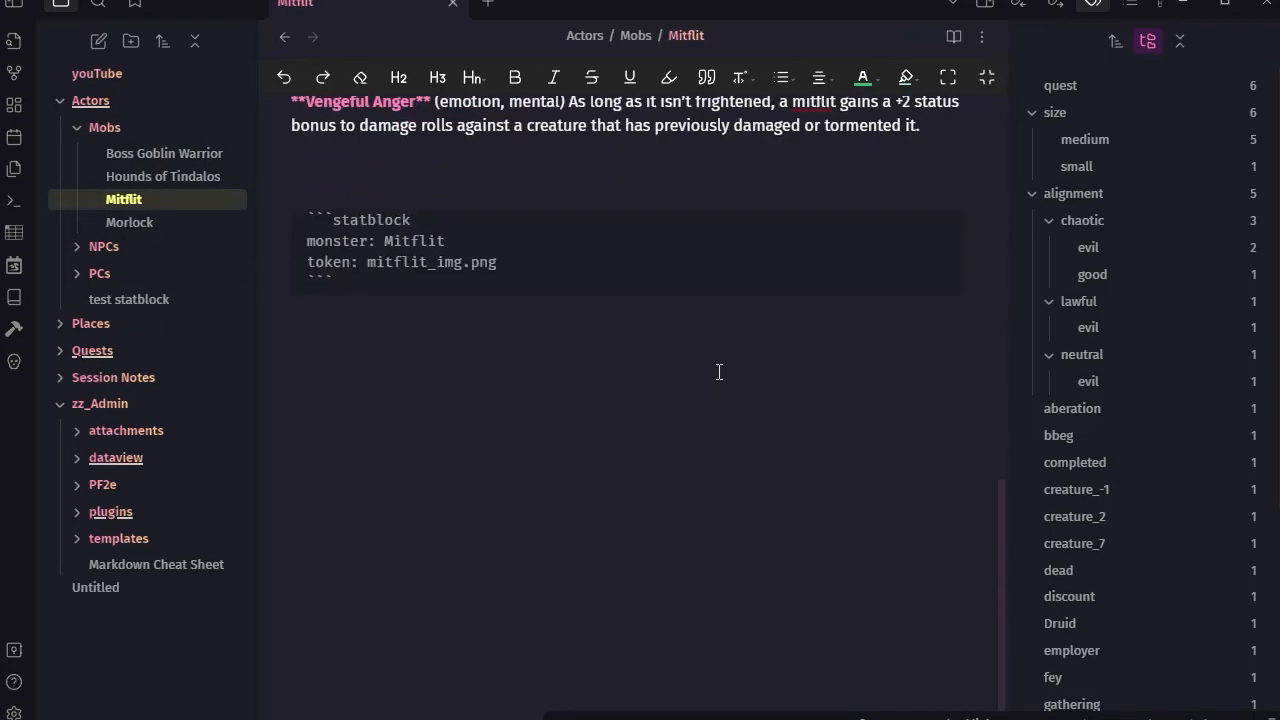
{"action": "left_click_drag", "start_coordinate": [336, 281], "coordinate": [251, 200]}
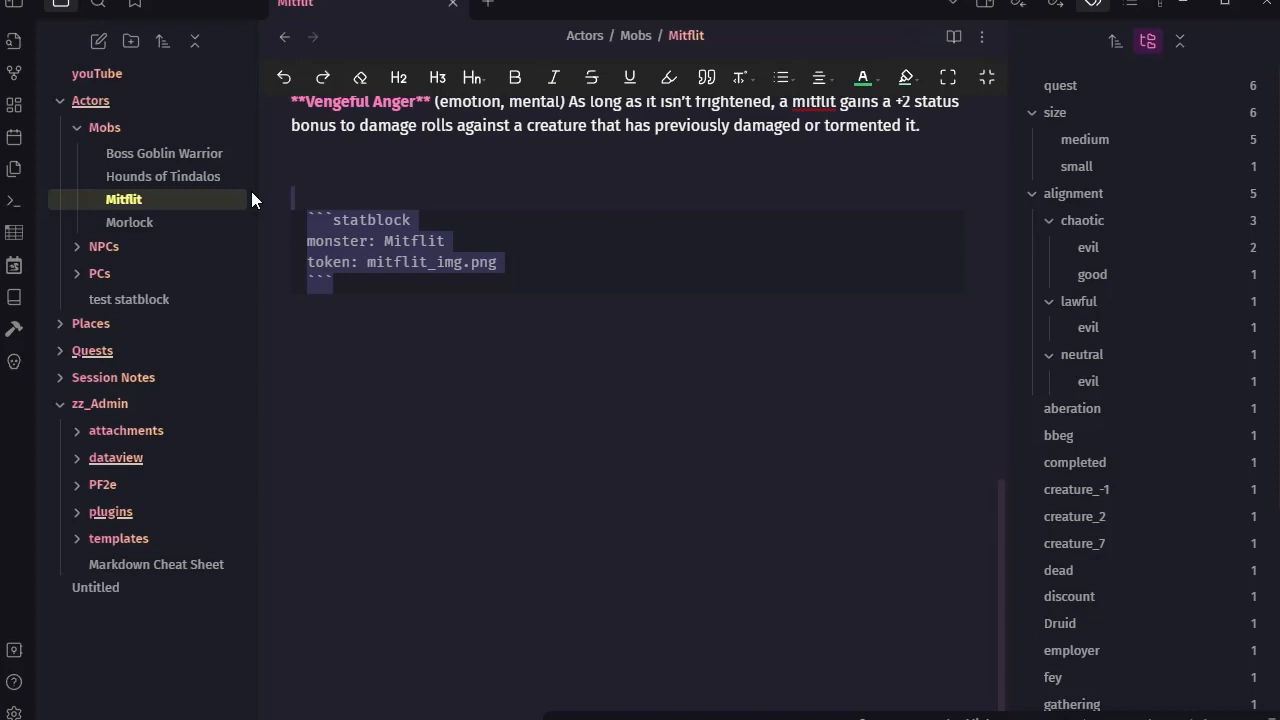
{"action": "type", "text": "microsoft,minecraft,mojang,taz,tazz,tazzmann,t4z,modded minecraft,minecraft modded survival,feed the beast,curse,twitch,lets play,minecraft ftb regrowth,minecraft curse regrowth,minecraft twitch regrowth,minecraft regrowth,minecraft modded,minecraft survival,lets play minecraft,mod pack,modded survival,how to,modded minecraft for beginners,minecraft,mod,mods,tutorial,modded,modpack,minecraft mods, applied energistics, me system, auto crafting, fishing"}
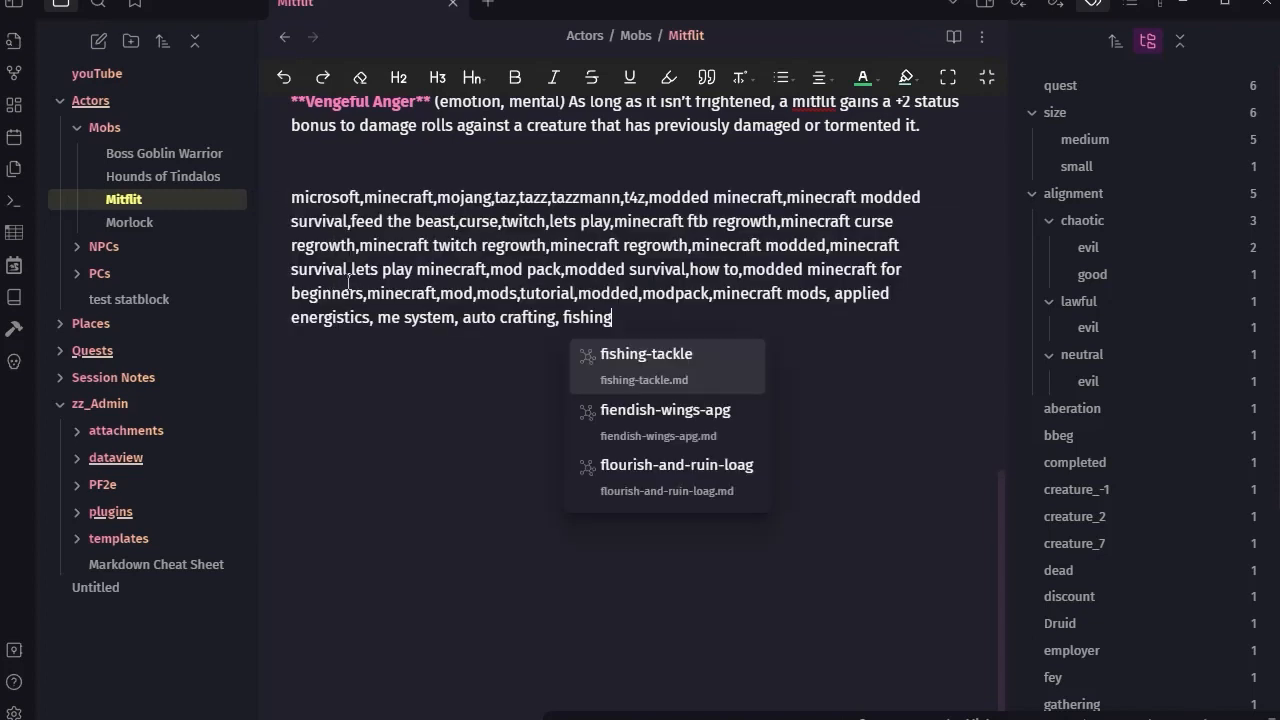
{"action": "key", "text": "ctrl+z"}
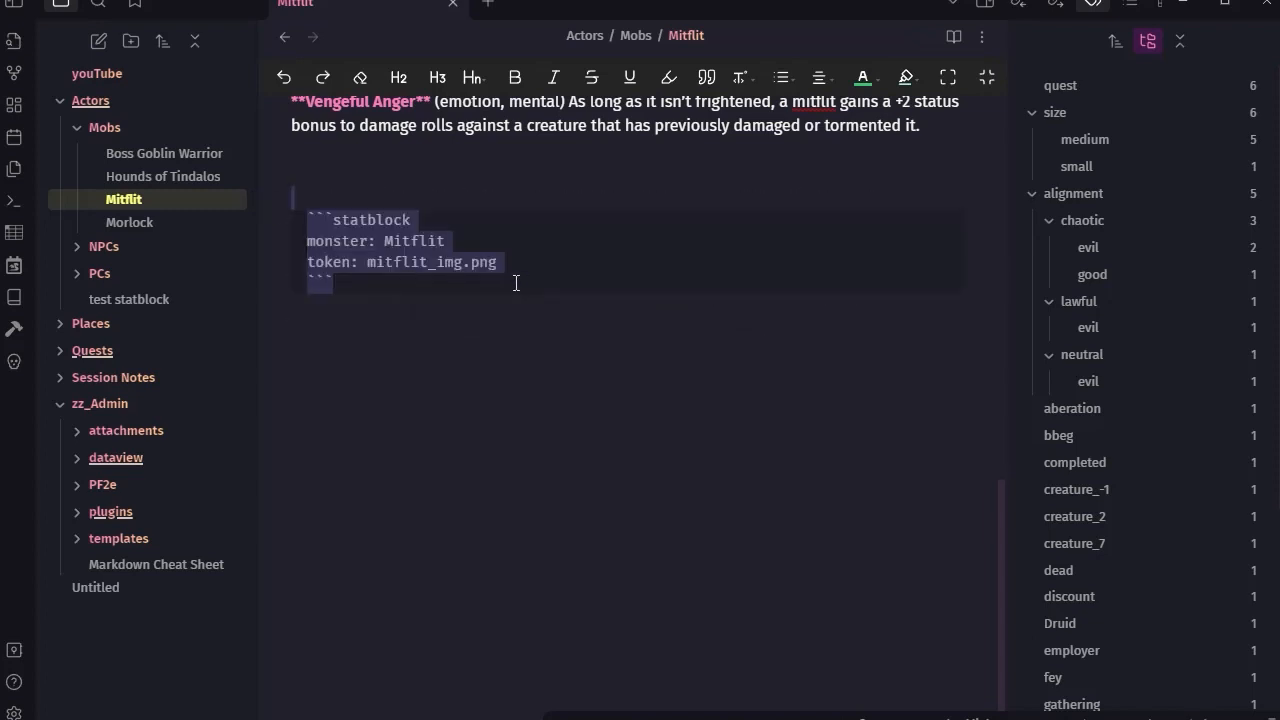
{"action": "left_click", "coordinate": [131, 221]}
{"action": "left_click", "coordinate": [121, 300]}
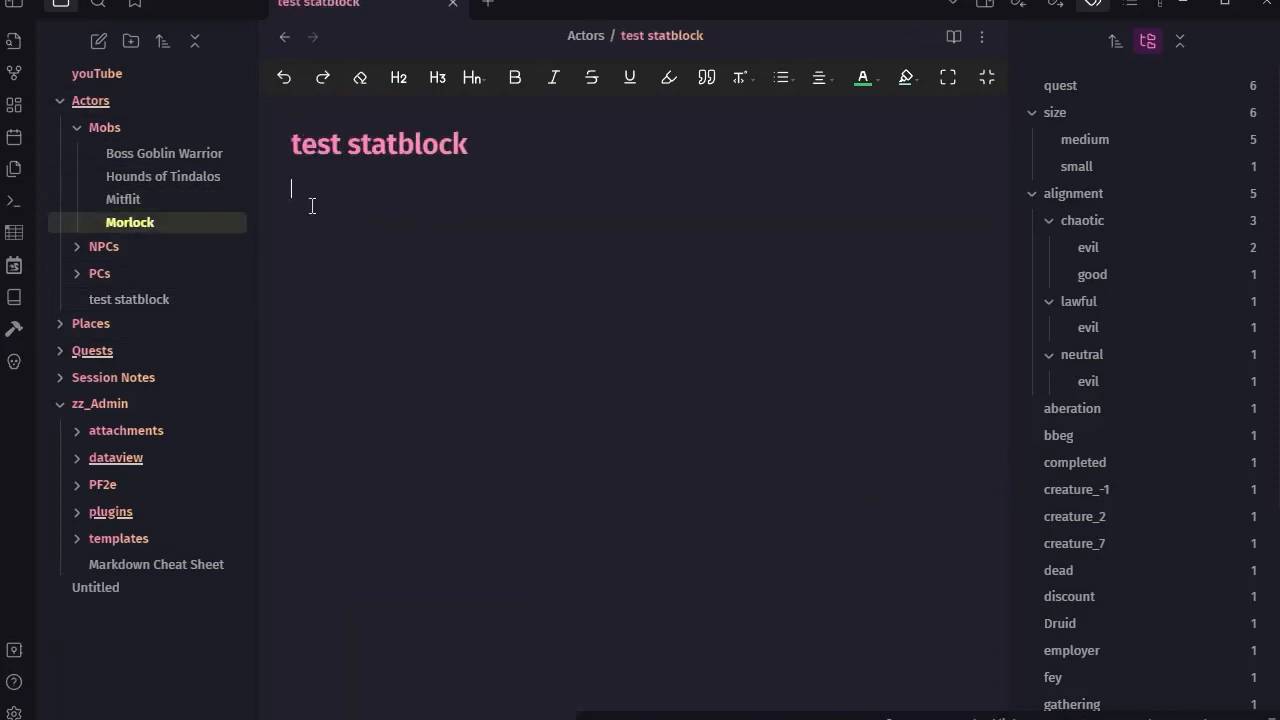
{"action": "key", "text": "ctrl+v"}
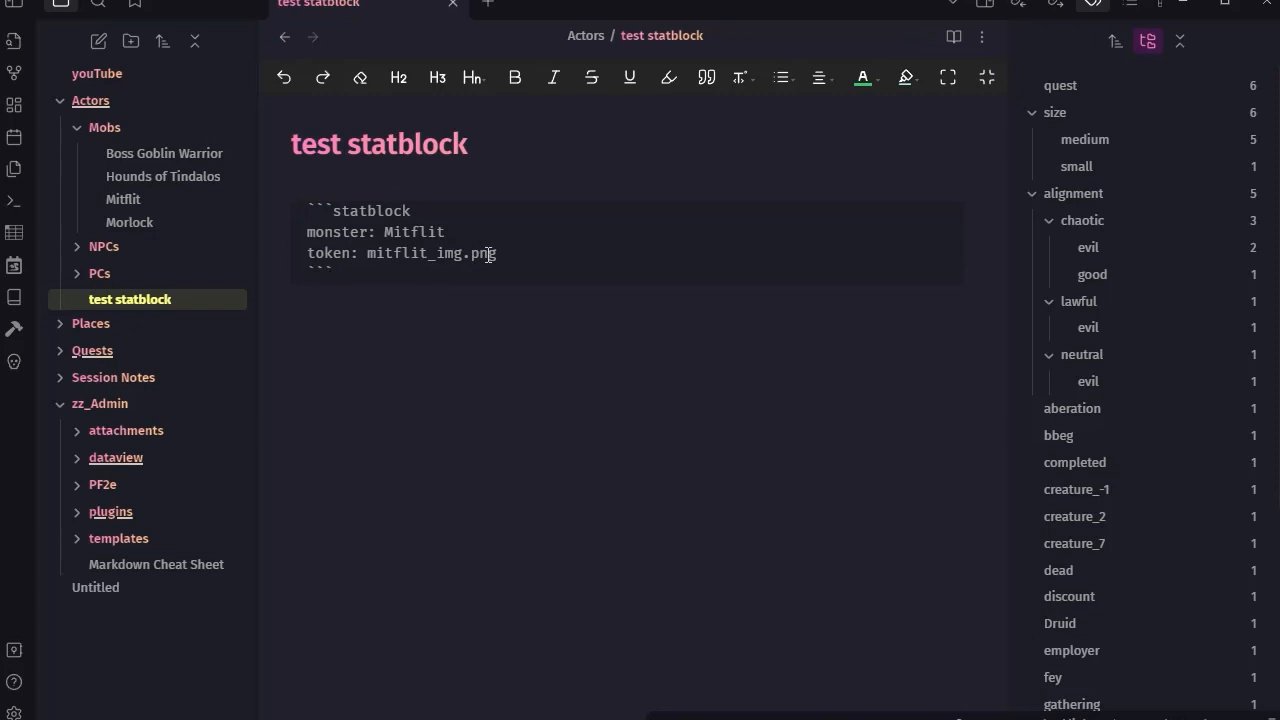
Step: Remove the monster and token lines from the pasted code block, leaving an empty statblock
{"action": "left_click_drag", "start_coordinate": [497, 254], "coordinate": [303, 231]}
{"action": "key", "text": "BackSpace"}
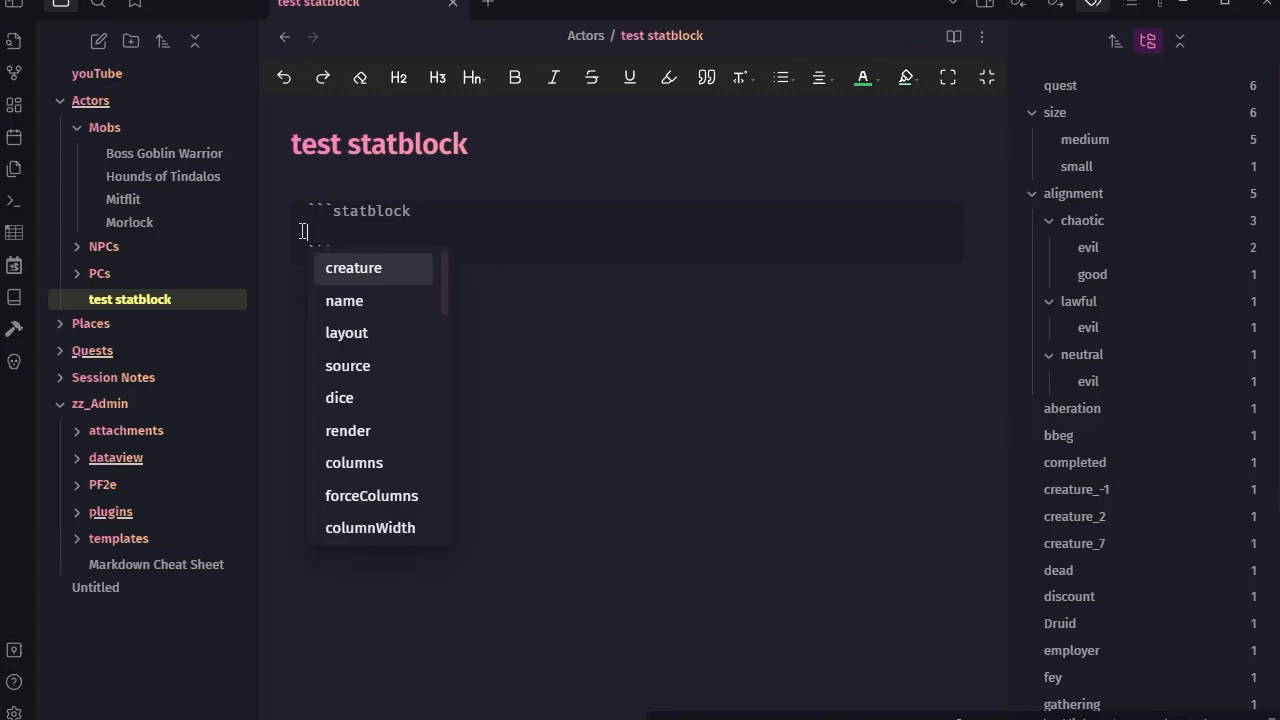
{"action": "key", "text": "Escape"}
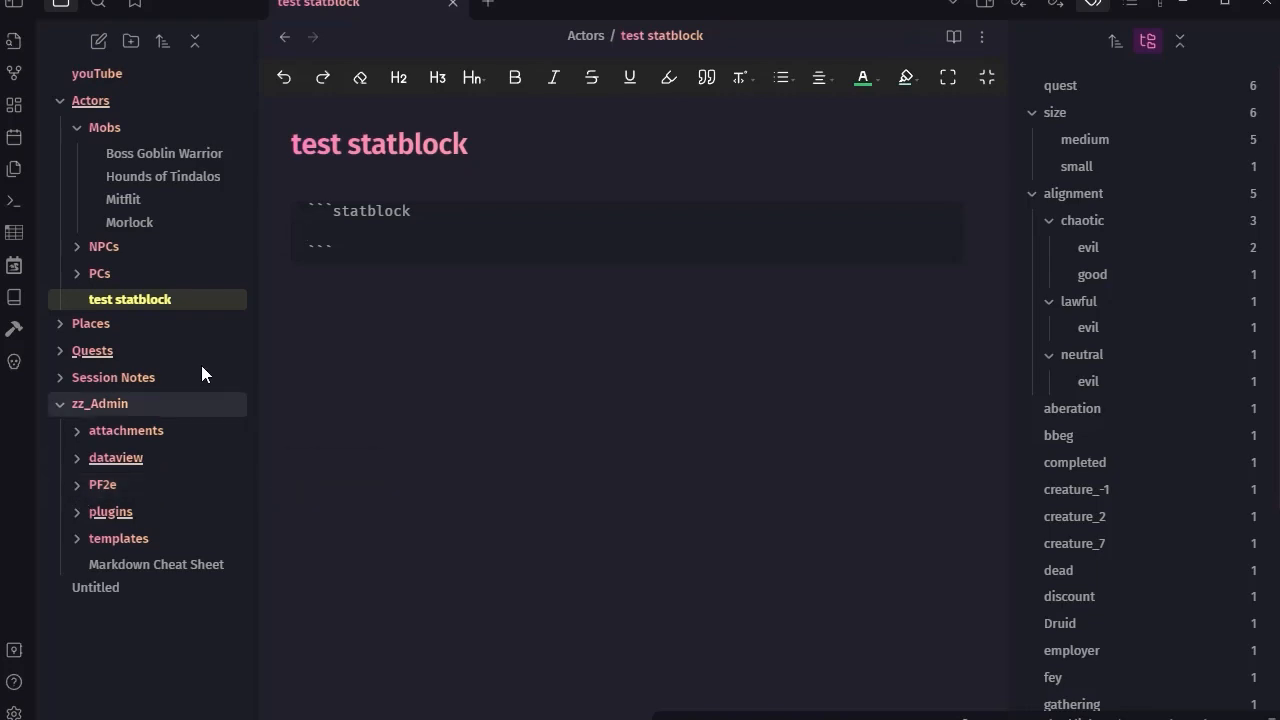
Step: Check the Hounds of Tindalos and Boss Goblin Warrior notes for a statblock that specifies its layout
{"action": "left_click", "coordinate": [129, 175]}
{"action": "scroll", "coordinate": [634, 424], "scroll_direction": "down", "scroll_amount": 10}
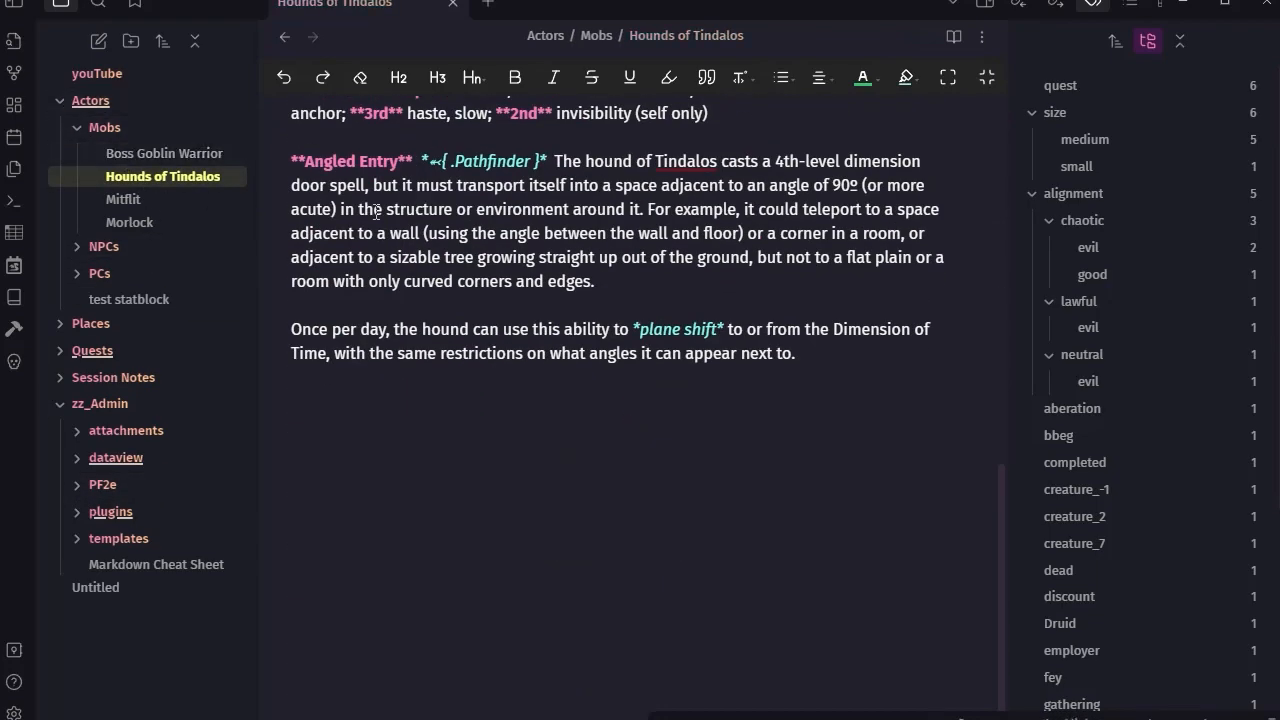
{"action": "left_click", "coordinate": [150, 153]}
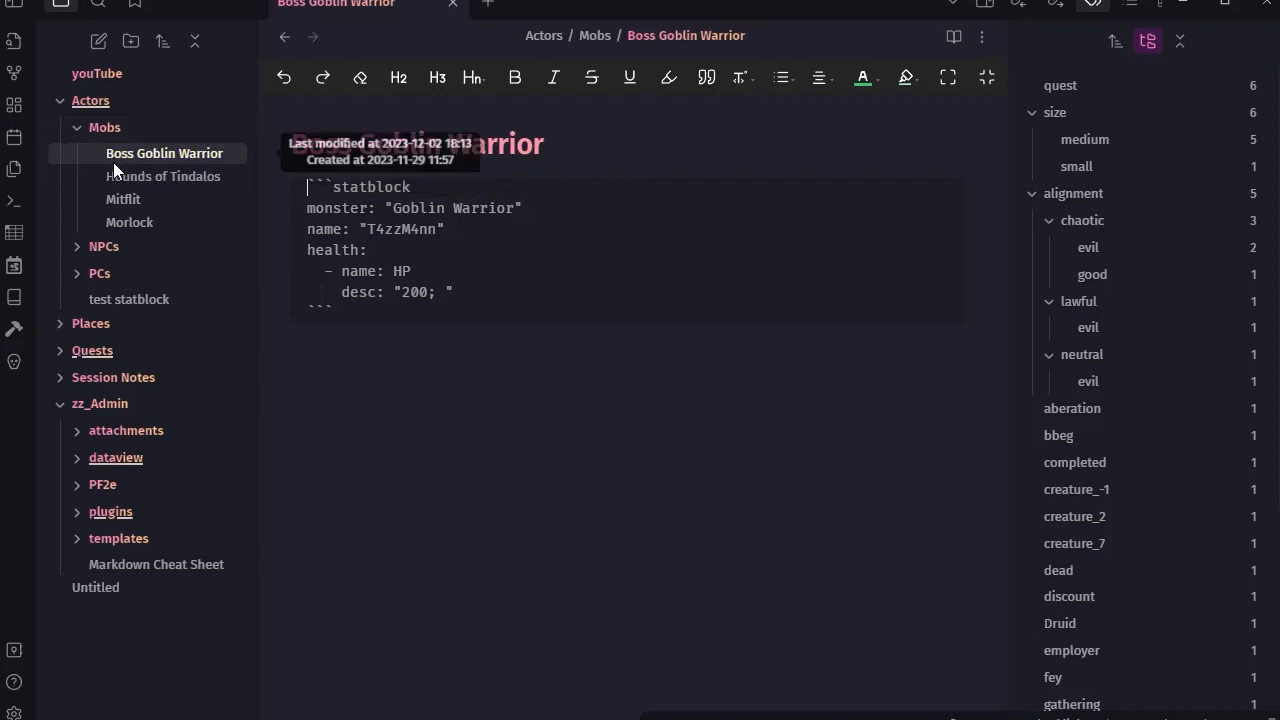
Step: Open the adult-blue-dragon note in the PF2e Core bestiary-1 folder and examine its statblock's layout line
{"action": "left_click", "coordinate": [75, 490]}
{"action": "left_click", "coordinate": [96, 516]}
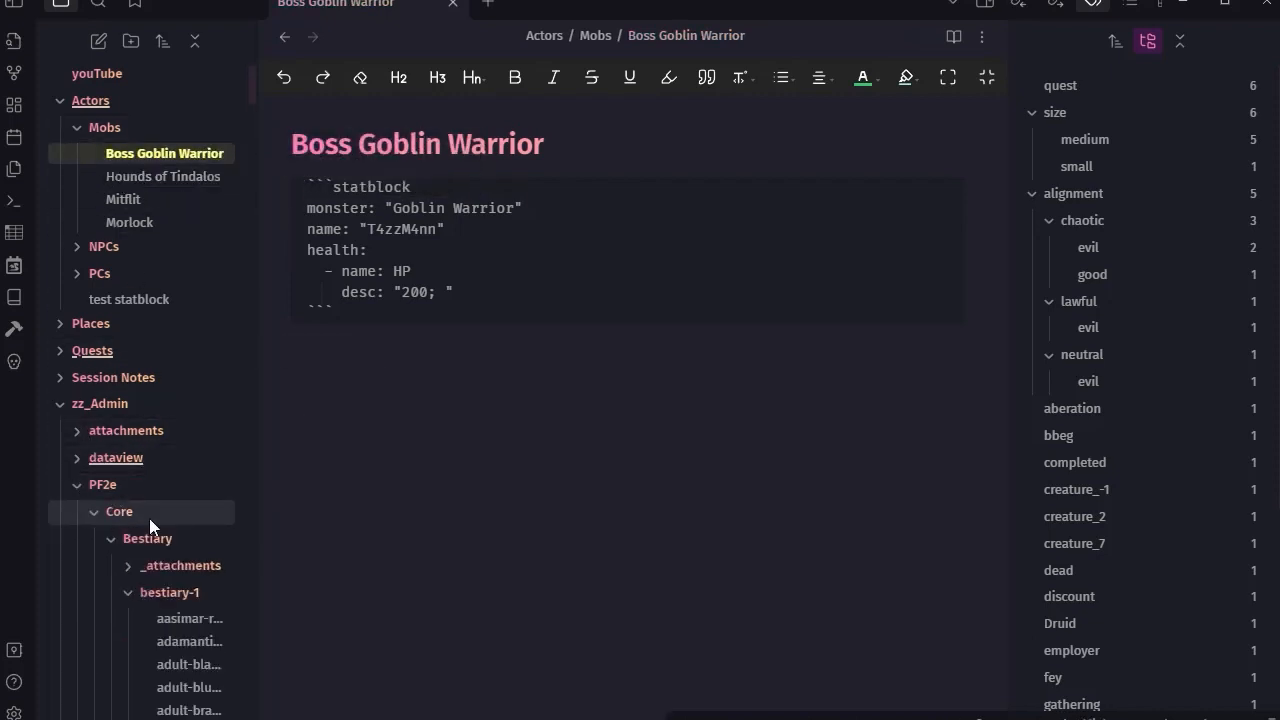
{"action": "scroll", "coordinate": [170, 530], "scroll_direction": "down", "scroll_amount": 2}
{"action": "left_click", "coordinate": [180, 489]}
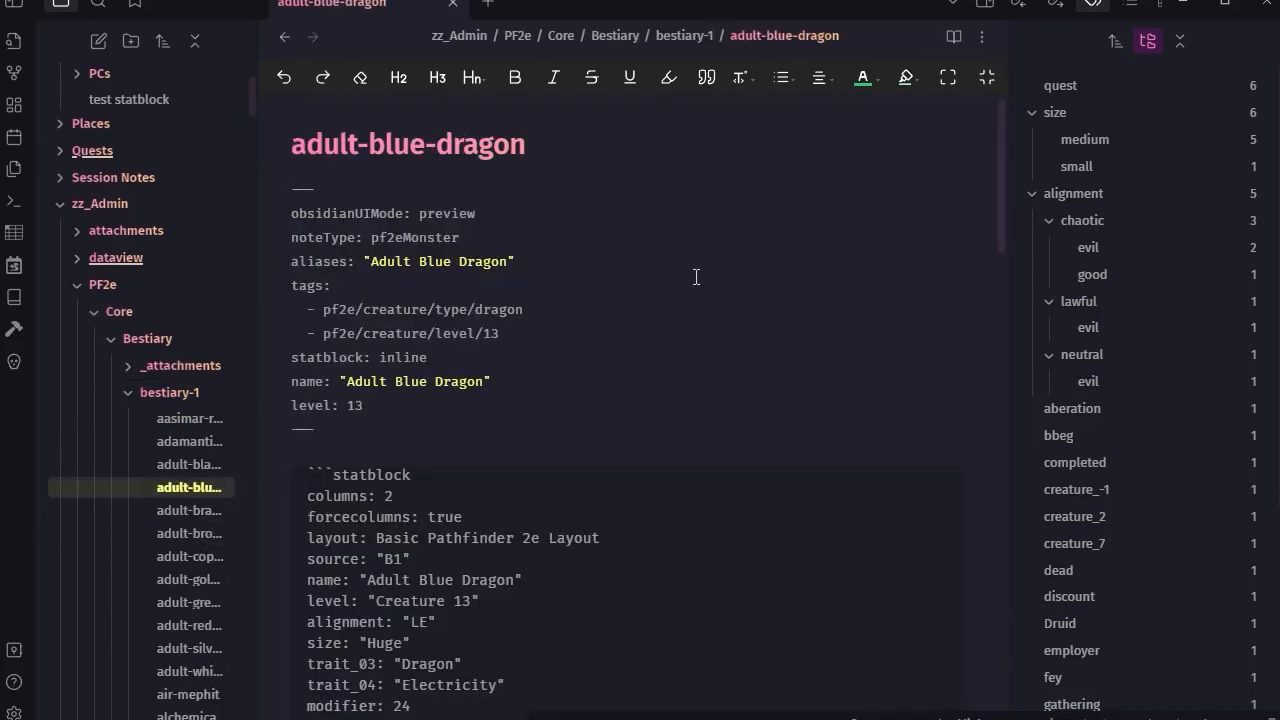
{"action": "scroll", "coordinate": [433, 278], "scroll_direction": "down", "scroll_amount": 3}
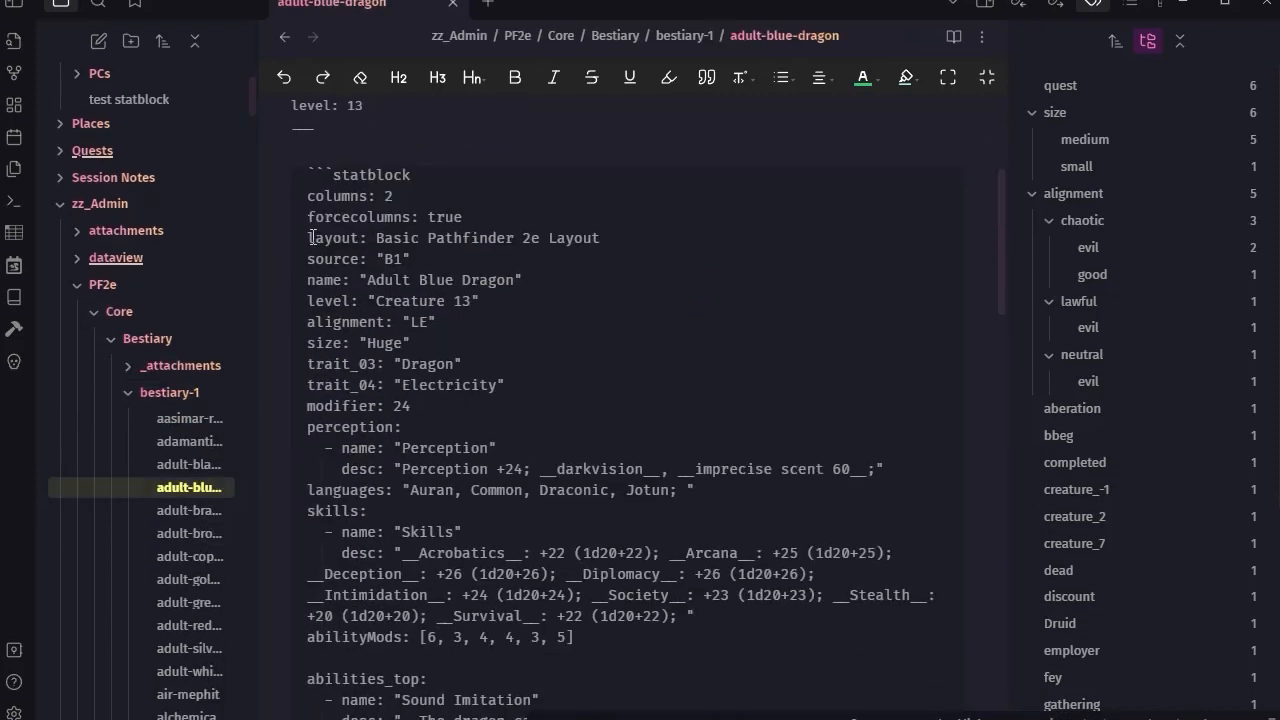
{"action": "left_click_drag", "start_coordinate": [309, 238], "coordinate": [370, 240]}
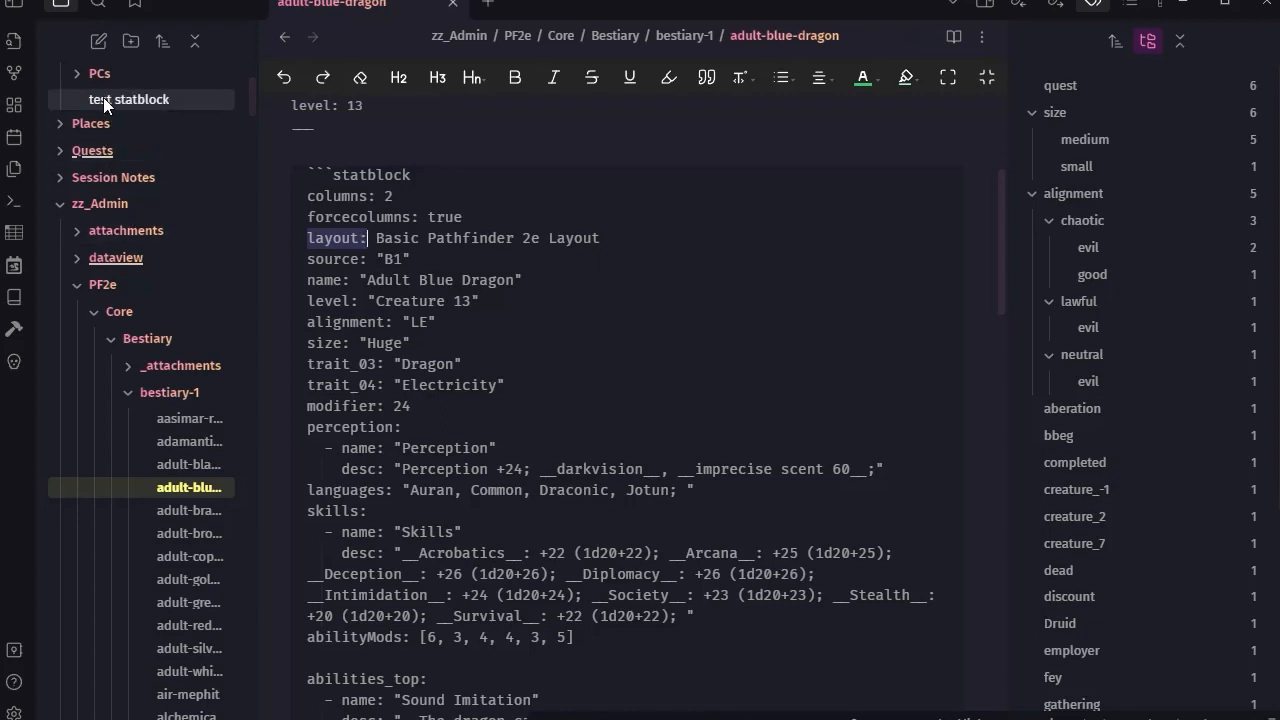
Step: Collapse the zz_Admin folder and add a "layout:" line to the code block in the test statblock note
{"action": "left_click", "coordinate": [62, 203]}
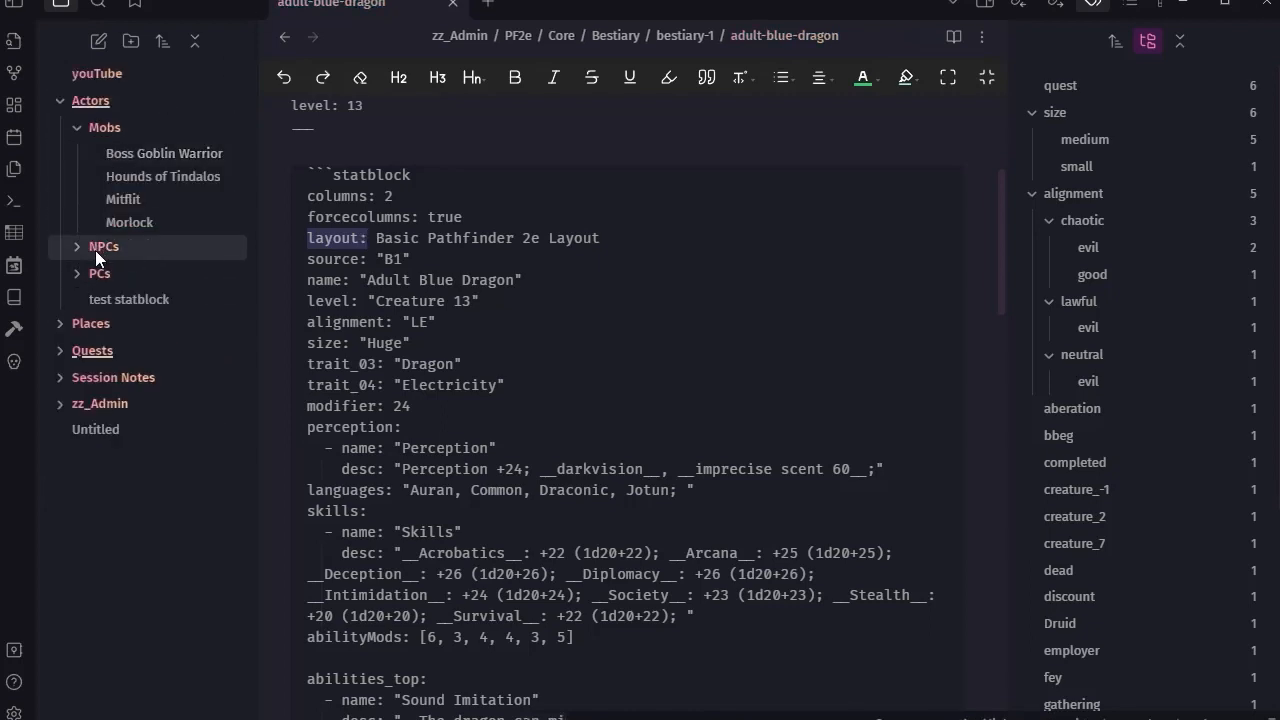
{"action": "left_click", "coordinate": [115, 299]}
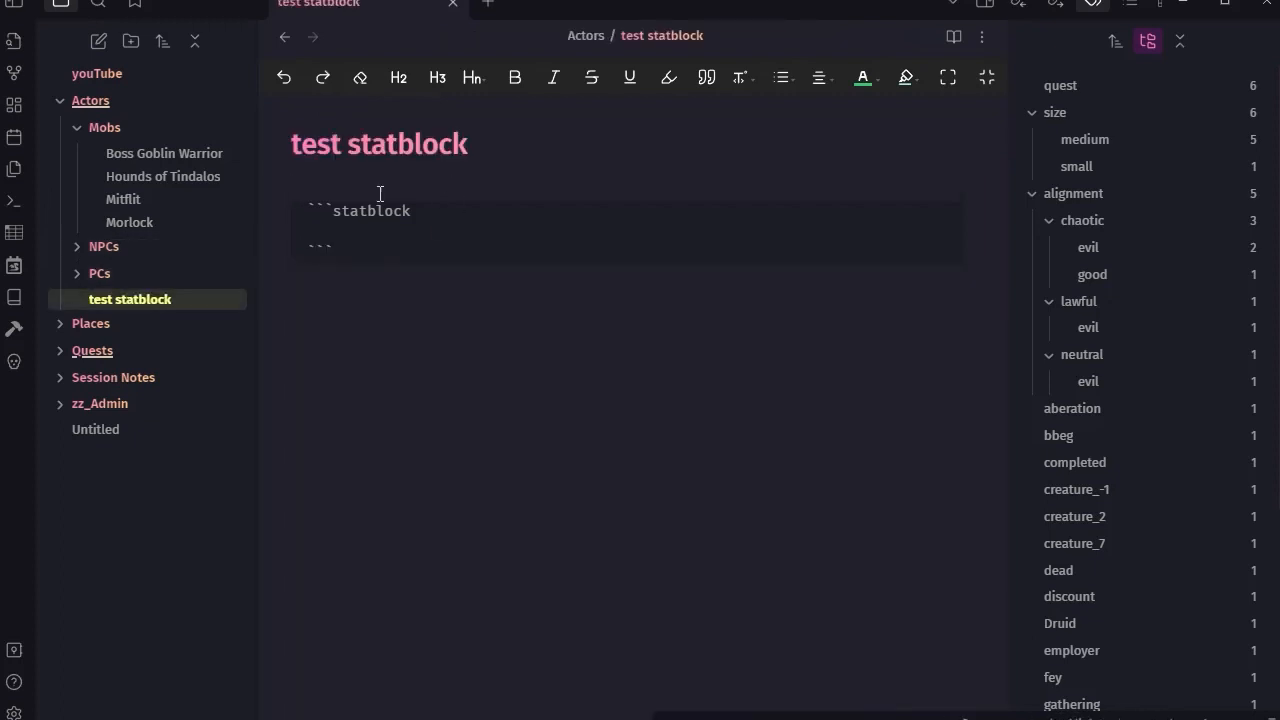
{"action": "left_click", "coordinate": [413, 211]}
{"action": "type", "text": "layout: T"}
Step: Look through the suggested layout names for the Testing layout
{"action": "key", "text": "Down"}
{"action": "key", "text": "Down"}
{"action": "key", "text": "Down"}
{"action": "key", "text": "Down"}
{"action": "key", "text": "Down"}
{"action": "key", "text": "Down"}
{"action": "key", "text": "Down"}
{"action": "key", "text": "Down"}
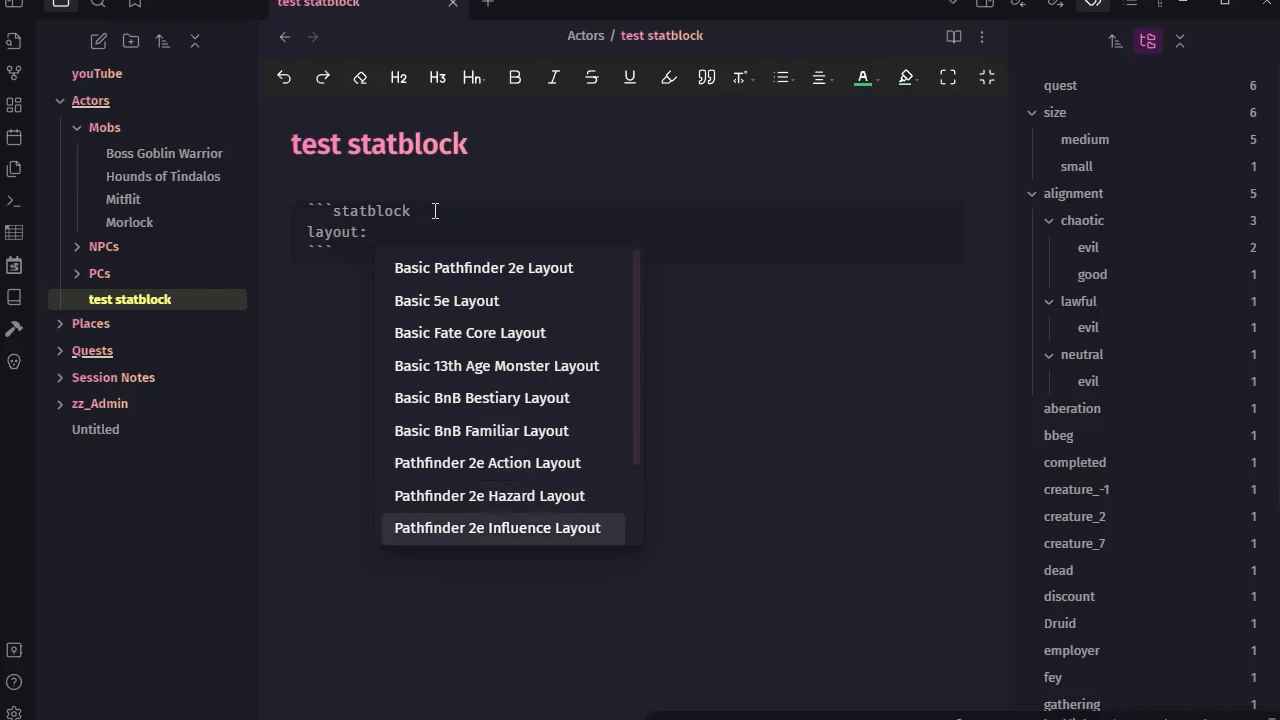
{"action": "key", "text": "Down"}
{"action": "key", "text": "Down"}
{"action": "key", "text": "Down"}
{"action": "key", "text": "Down"}
{"action": "key", "text": "Down"}
{"action": "key", "text": "Up"}
{"action": "key", "text": "Up"}
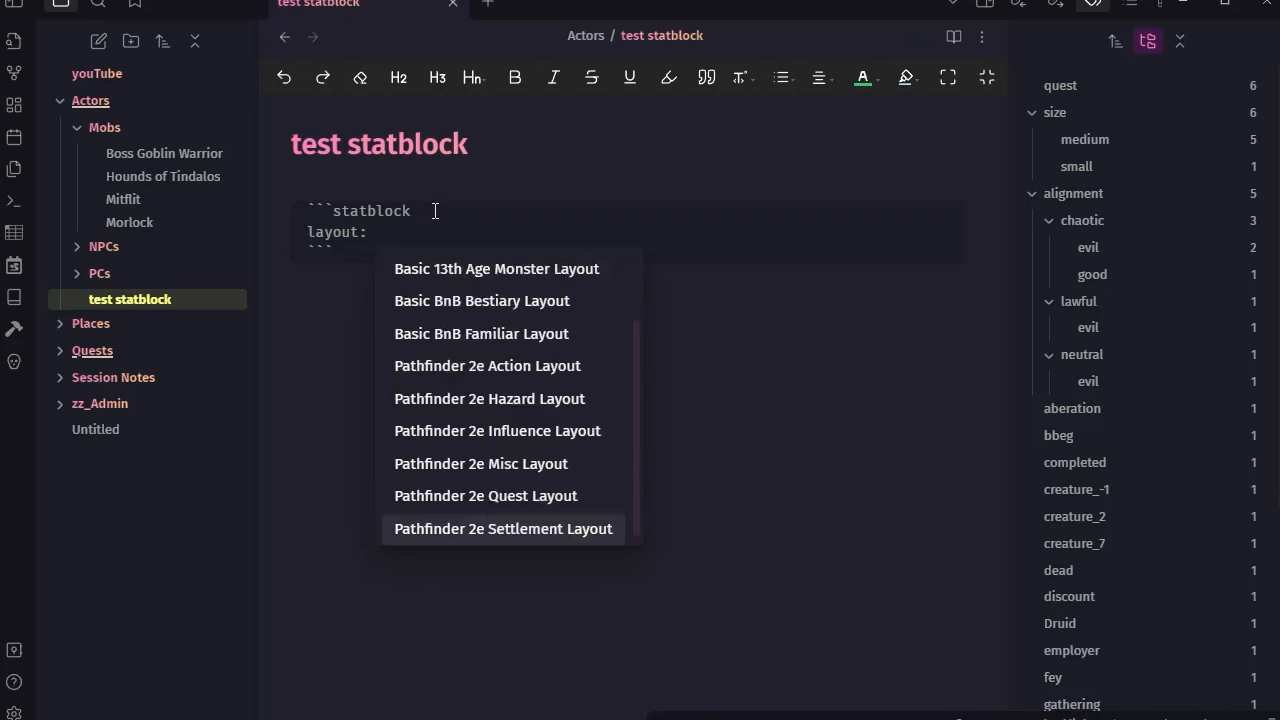
{"action": "key", "text": "Up"}
{"action": "key", "text": "Up"}
{"action": "key", "text": "Up"}
{"action": "key", "text": "Up"}
{"action": "key", "text": "Up"}
{"action": "key", "text": "Up"}
{"action": "key", "text": "Up"}
{"action": "key", "text": "Up"}
{"action": "key", "text": "Up"}
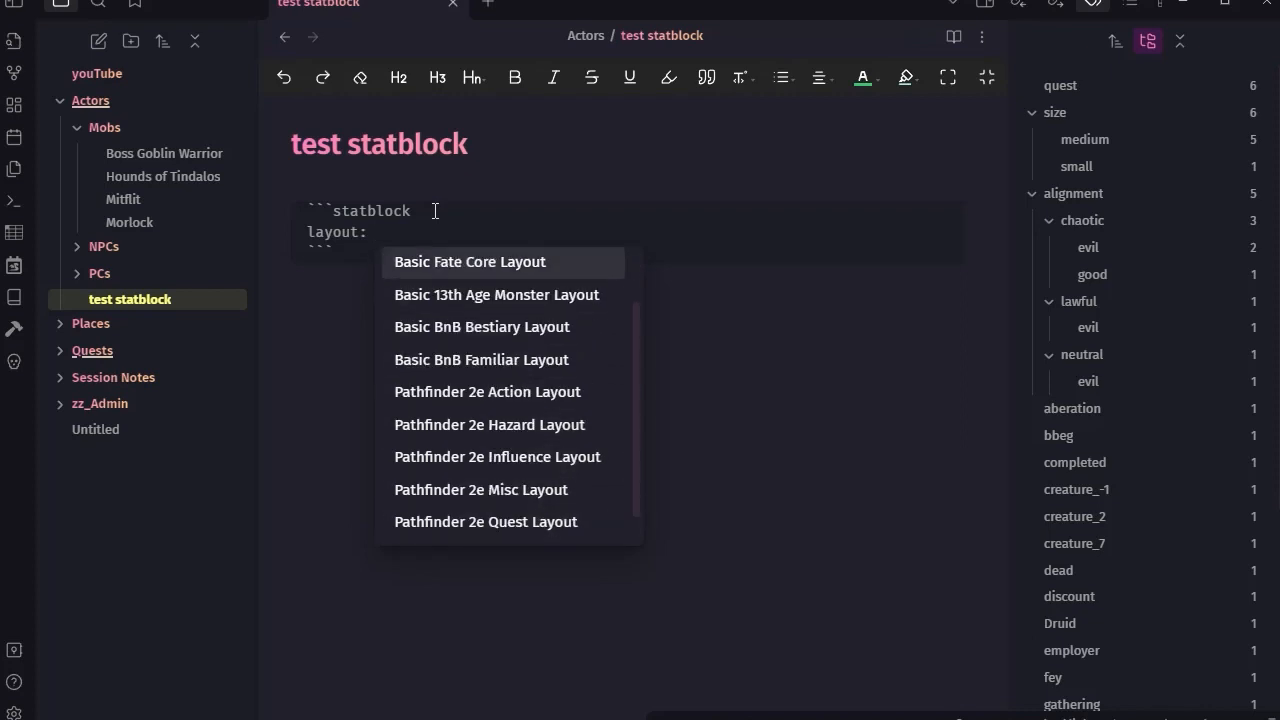
{"action": "key", "text": "Up"}
{"action": "key", "text": "Up"}
{"action": "key", "text": "Up"}
{"action": "key", "text": "Up"}
{"action": "key", "text": "Up"}
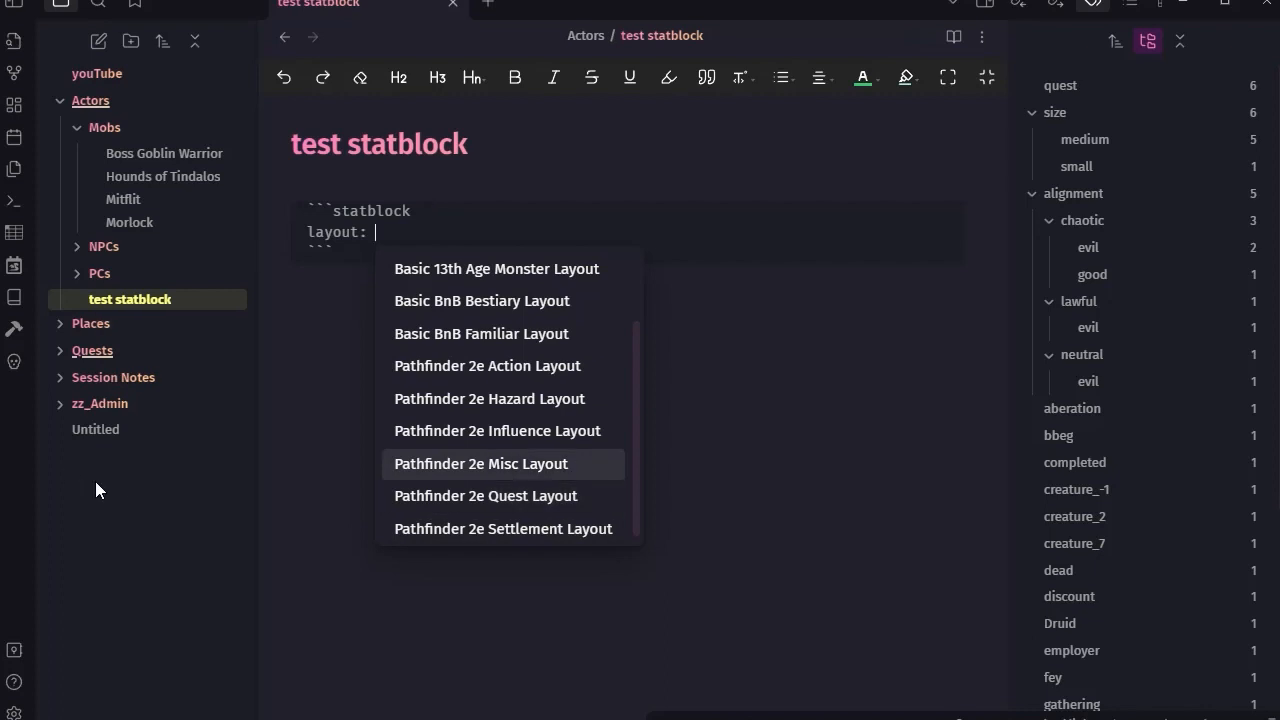
{"action": "left_click", "coordinate": [390, 399]}
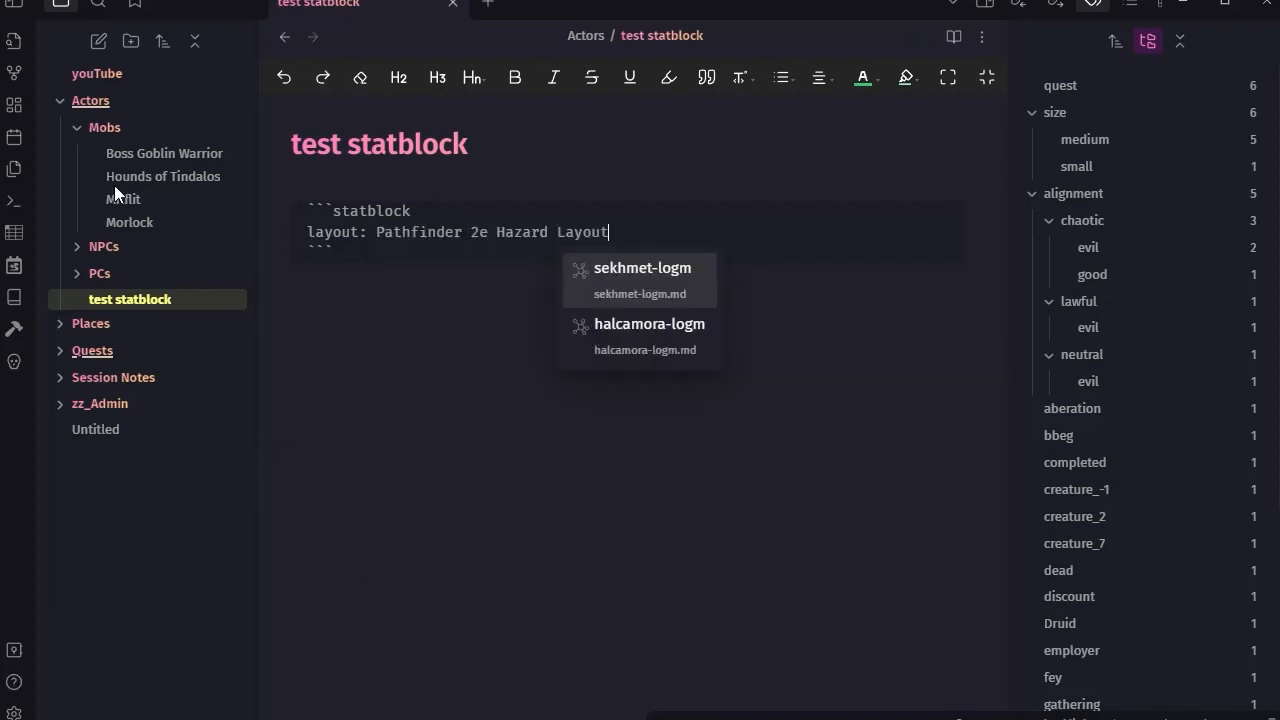
{"action": "left_click", "coordinate": [452, 389]}
{"action": "left_click_drag", "start_coordinate": [606, 232], "coordinate": [376, 233]}
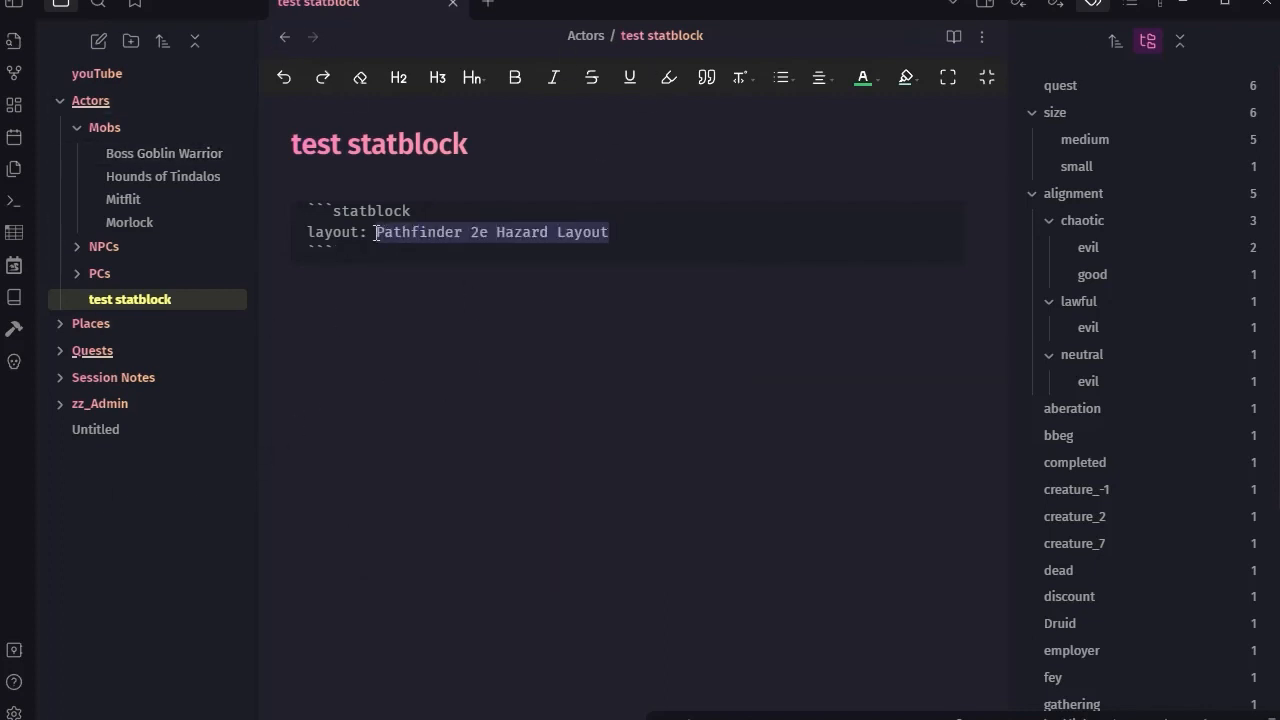
{"action": "key", "text": "BackSpace"}
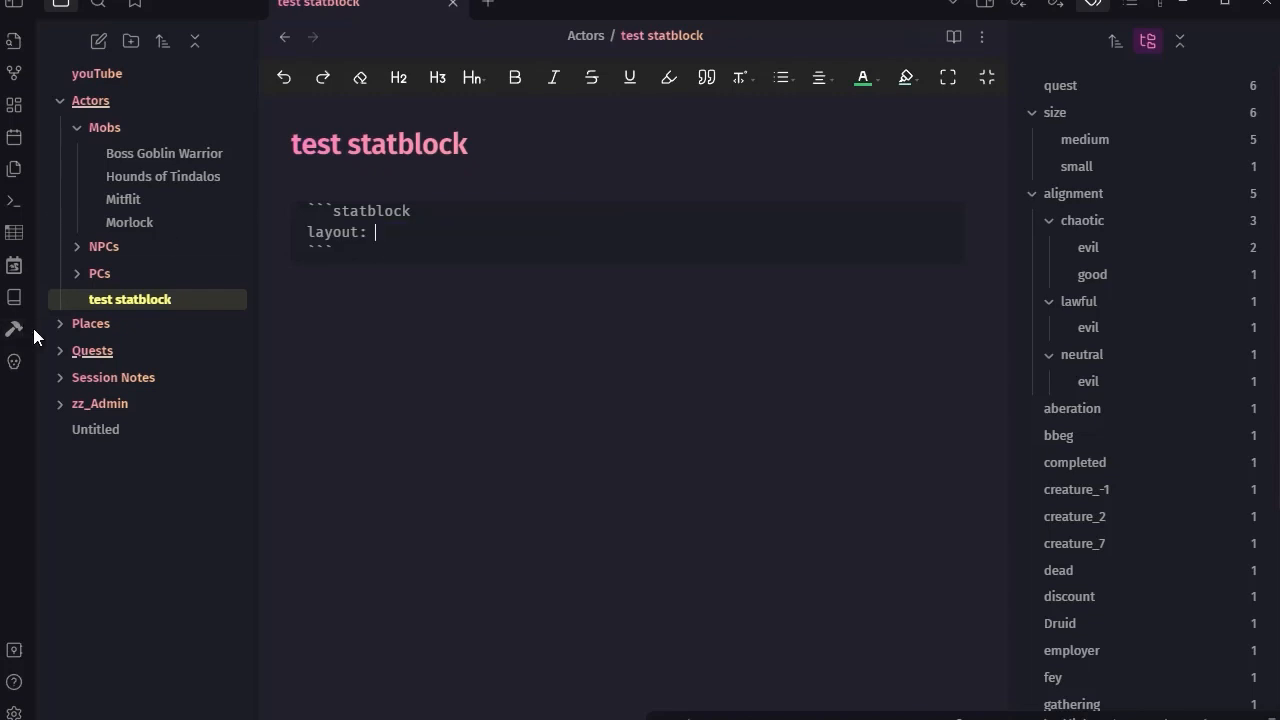
Step: Find the "Reload app without saving" command and run it to reload the workspace
{"action": "left_click", "coordinate": [15, 203]}
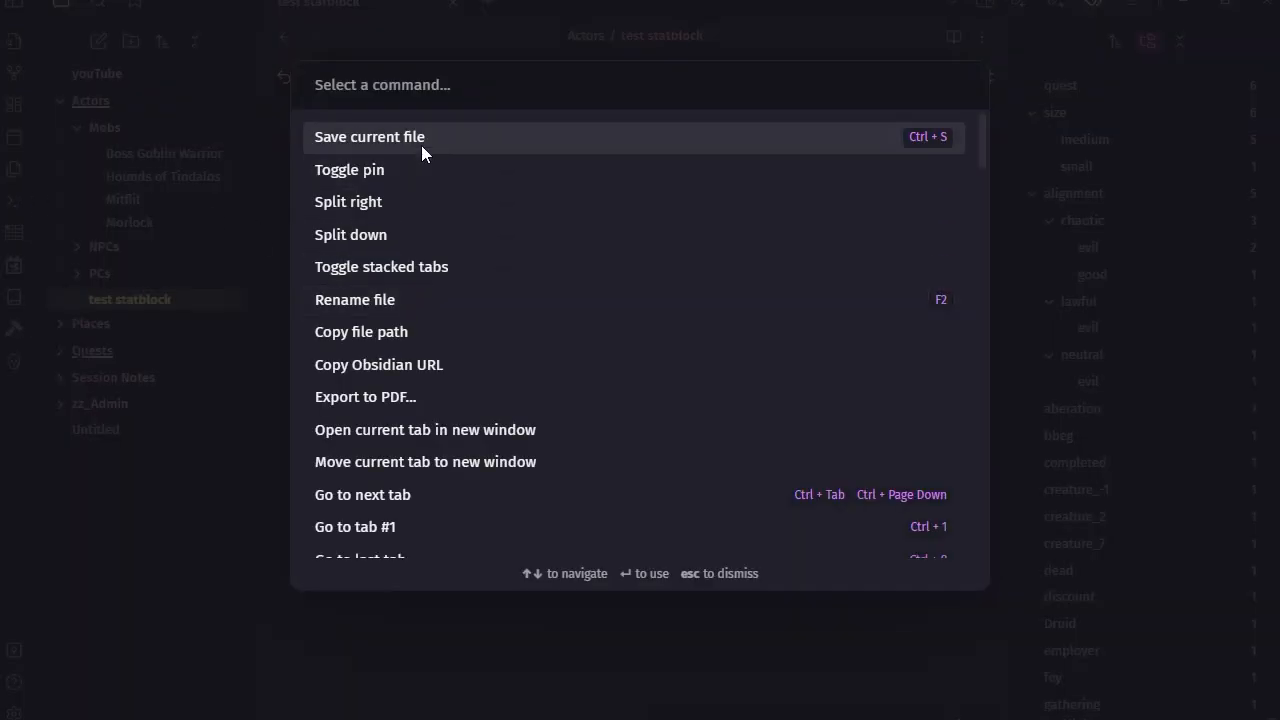
{"action": "type", "text": "relaod"}
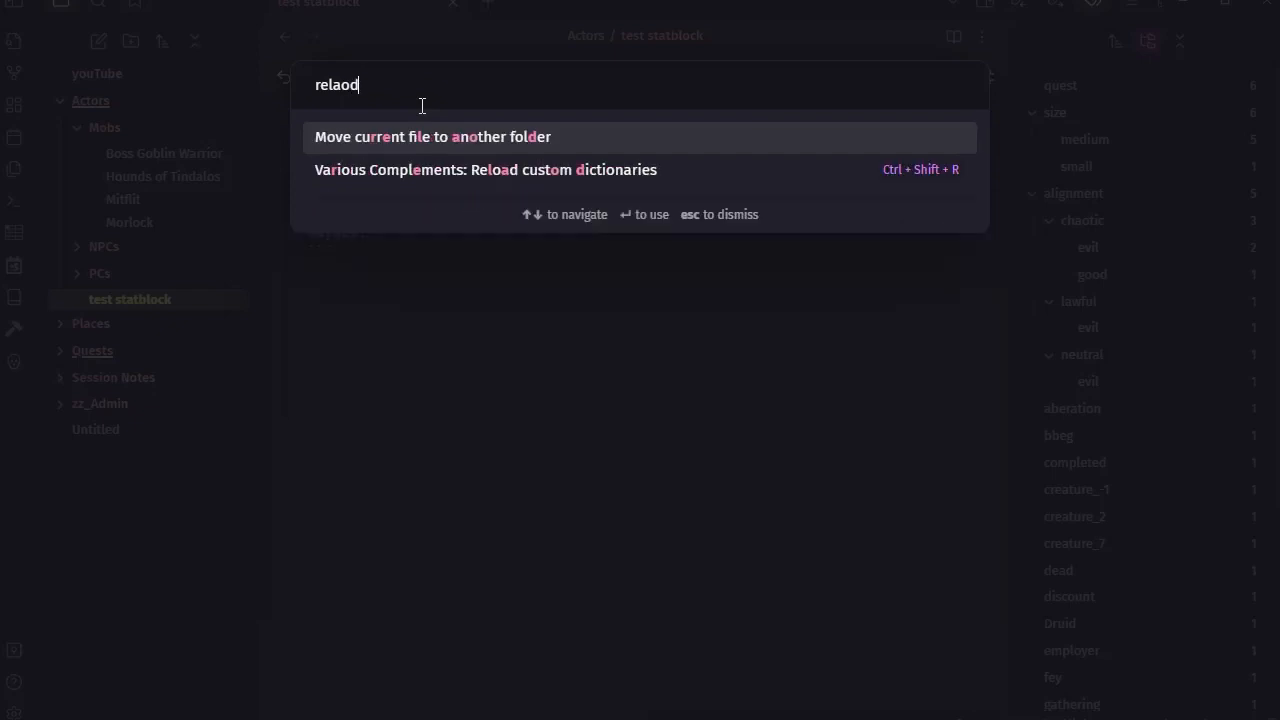
{"action": "key", "text": "BackSpace"}
{"action": "key", "text": "BackSpace"}
{"action": "key", "text": "BackSpace"}
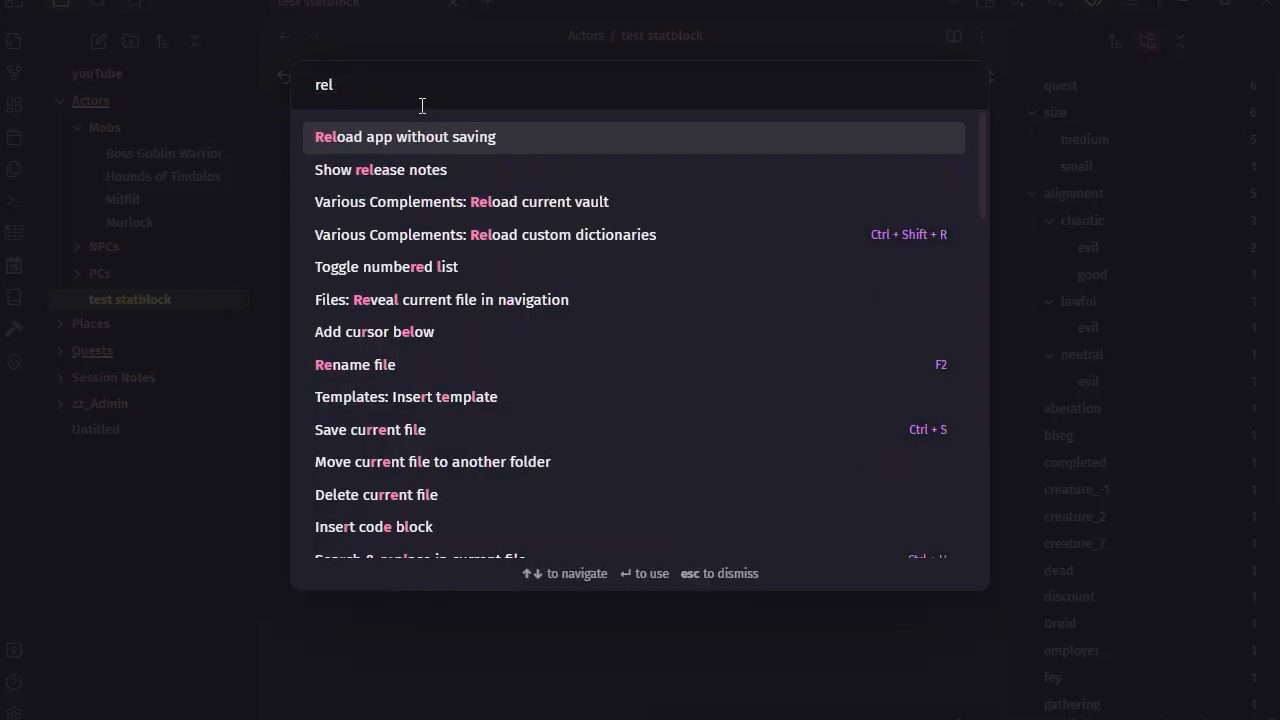
{"action": "type", "text": "oad"}
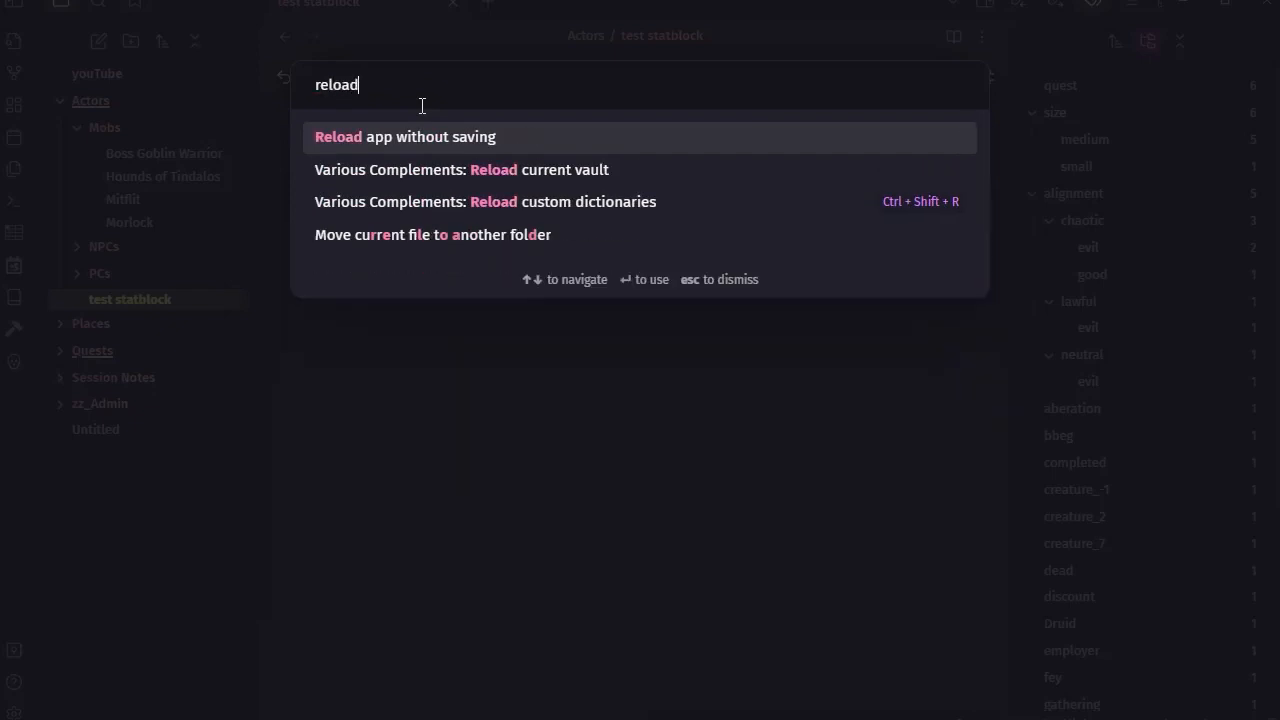
{"action": "key", "text": "Return"}
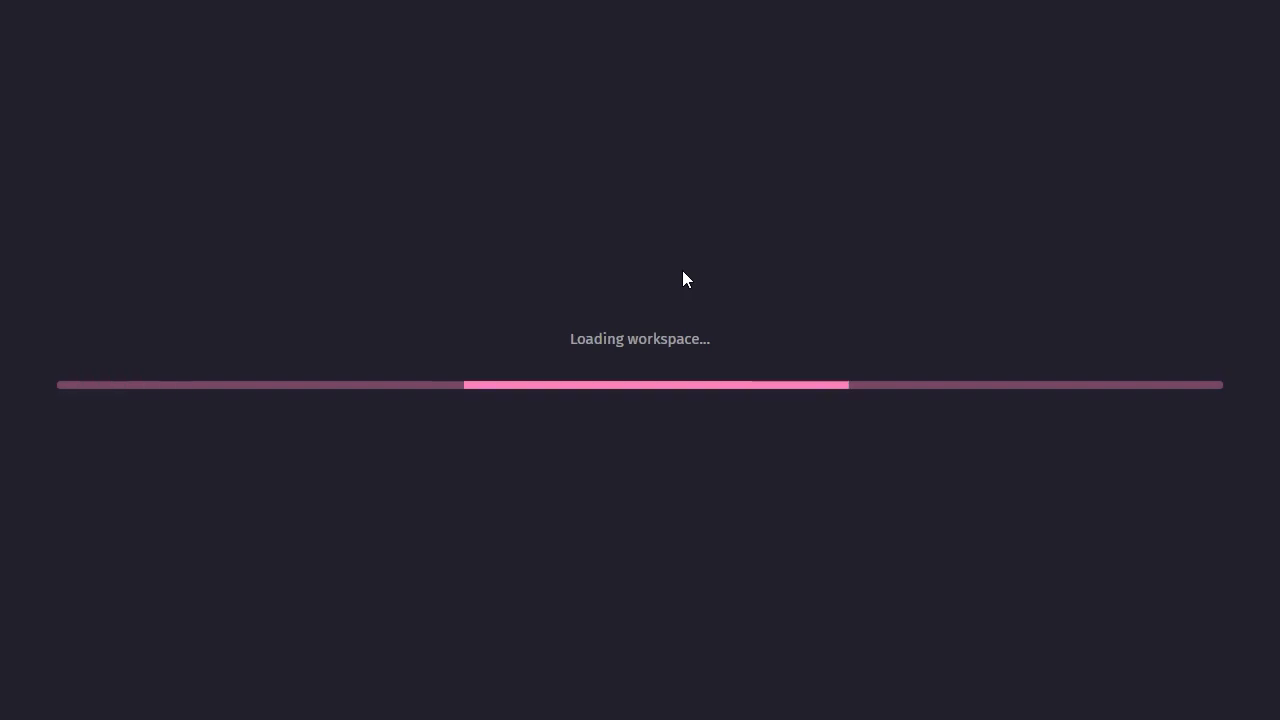
Step: Filter the suggested layout names in the test statblock note's layout line by "t"
{"action": "left_click", "coordinate": [390, 236]}
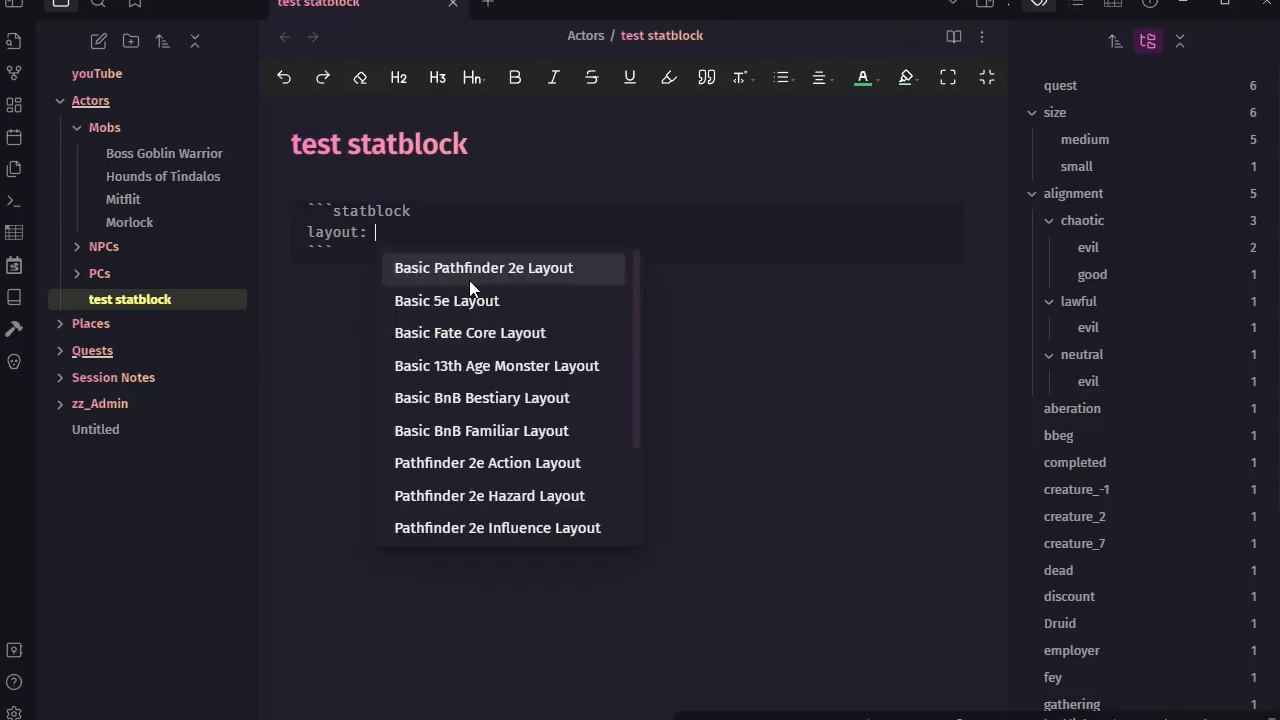
{"action": "type", "text": "t"}
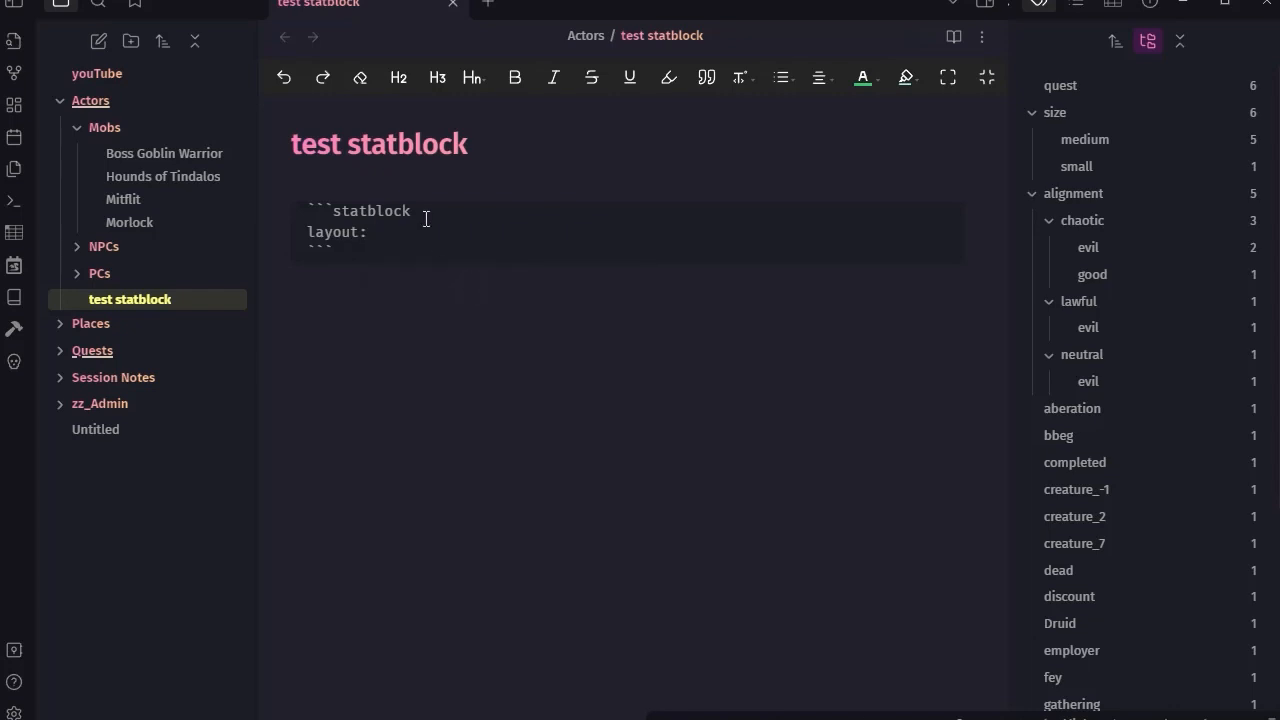
Step: Open the Fantasy Statblocks settings and look through the Default Layout choices for Testing, keeping the current default
{"action": "left_click", "coordinate": [14, 713]}
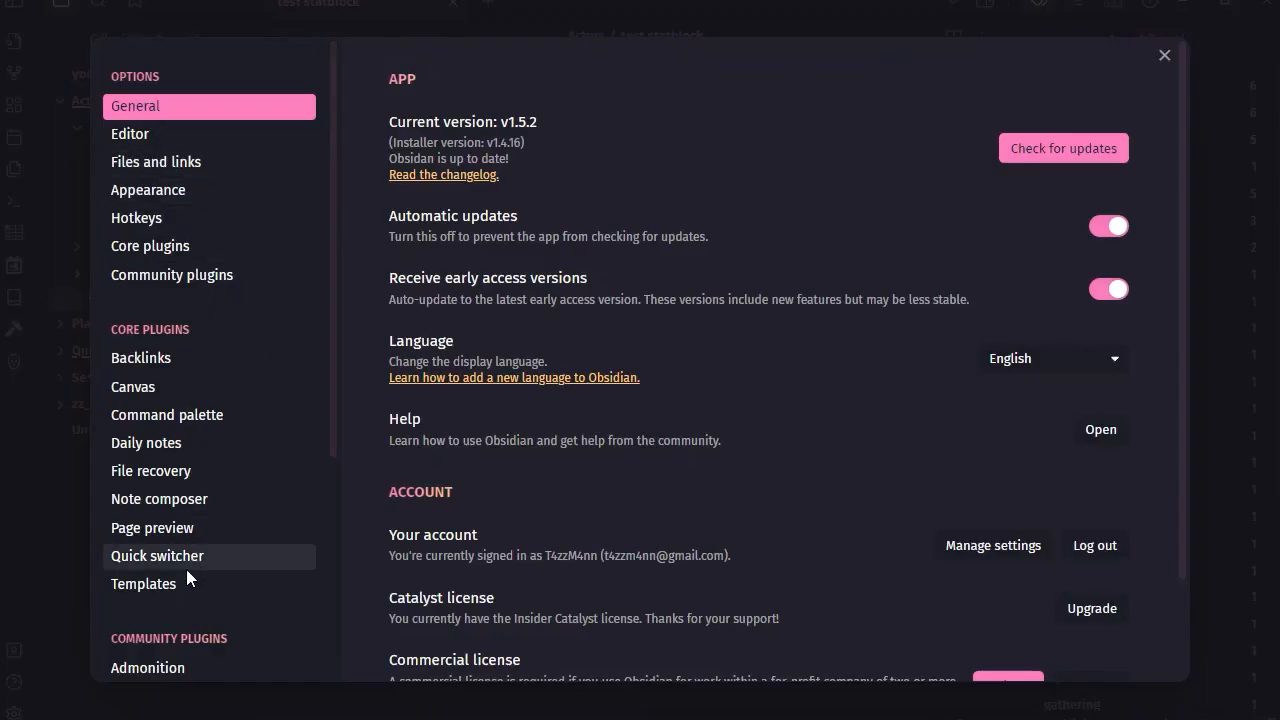
{"action": "scroll", "coordinate": [200, 600], "scroll_direction": "down", "scroll_amount": 3}
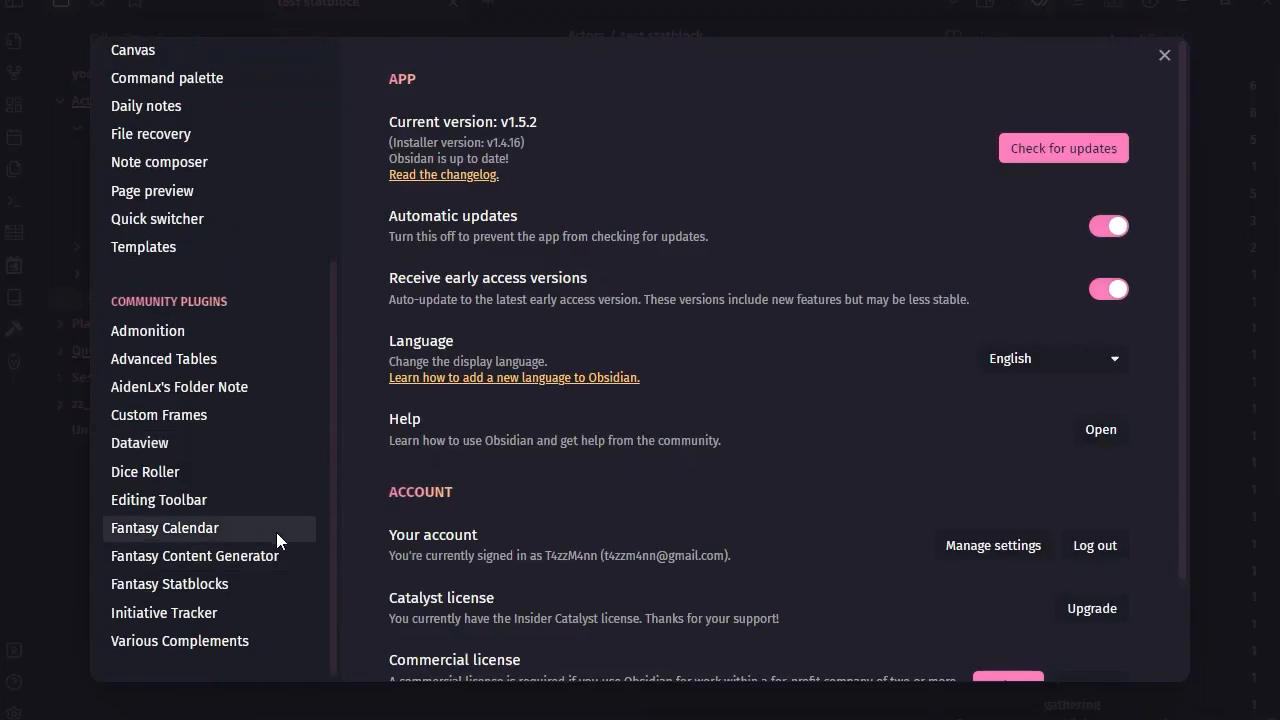
{"action": "left_click", "coordinate": [169, 588]}
{"action": "scroll", "coordinate": [830, 320], "scroll_direction": "down", "scroll_amount": 3}
{"action": "scroll", "coordinate": [817, 291], "scroll_direction": "down", "scroll_amount": 10}
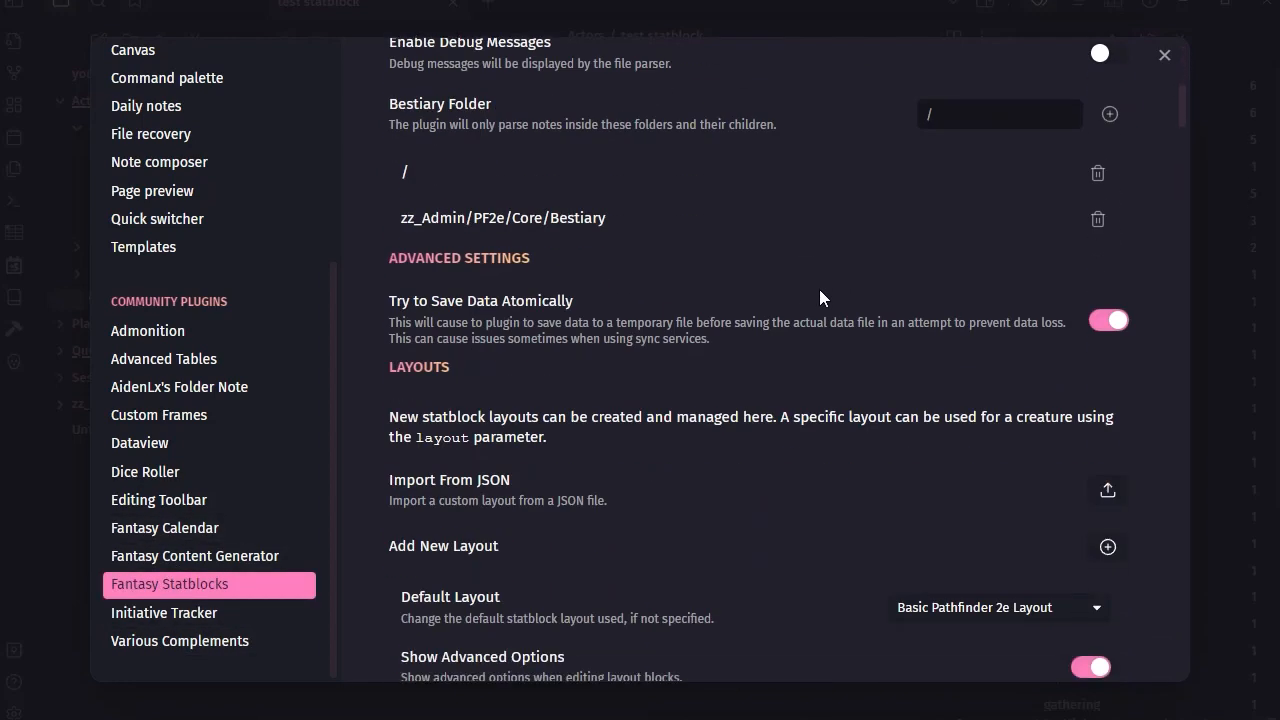
{"action": "scroll", "coordinate": [819, 298], "scroll_direction": "up", "scroll_amount": 3}
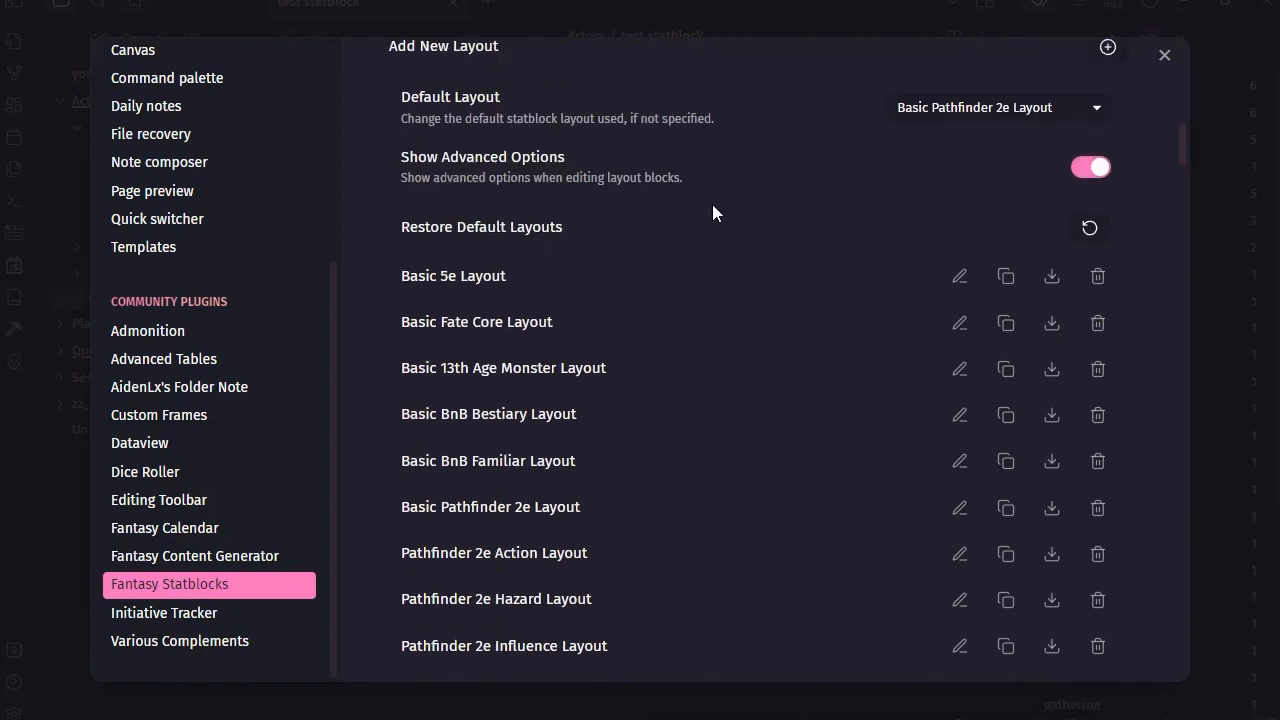
{"action": "scroll", "coordinate": [756, 181], "scroll_direction": "up", "scroll_amount": 2}
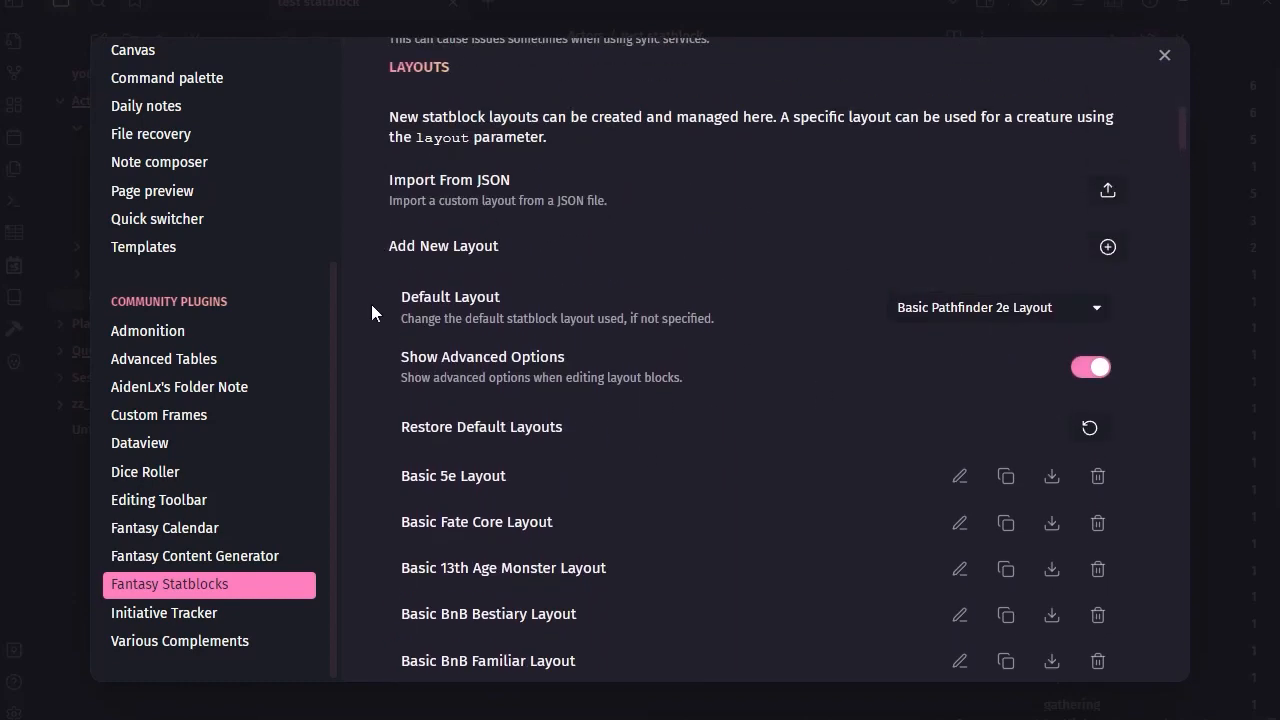
{"action": "left_click", "coordinate": [1096, 308]}
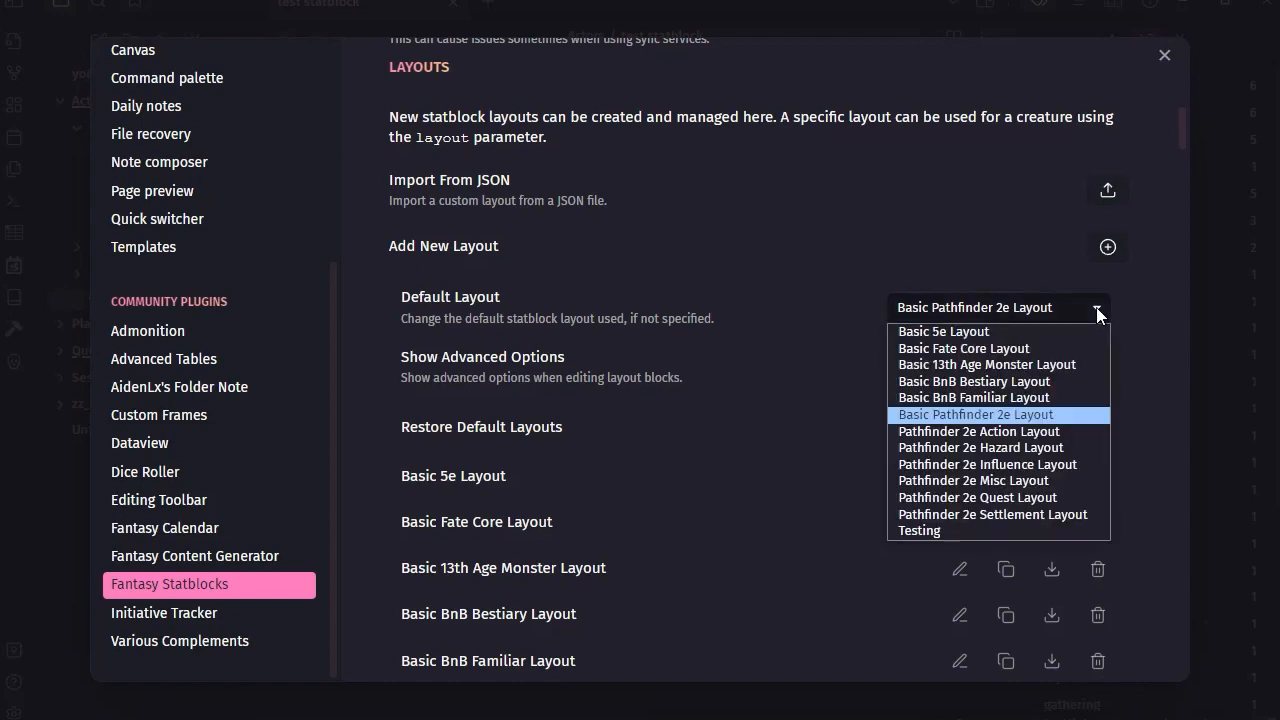
{"action": "left_click", "coordinate": [762, 254]}
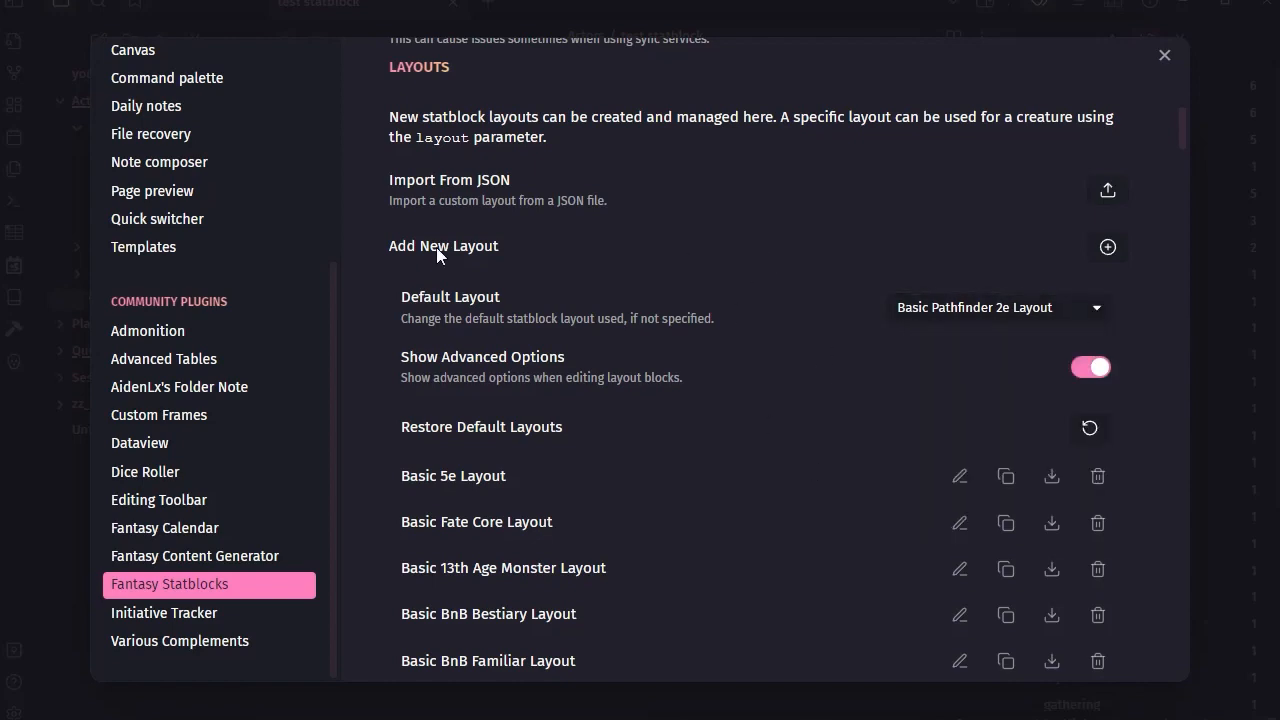
Step: Inspect the blocks of the Testing layout, then leave it unedited and close the settings
{"action": "scroll", "coordinate": [738, 260], "scroll_direction": "down", "scroll_amount": 6}
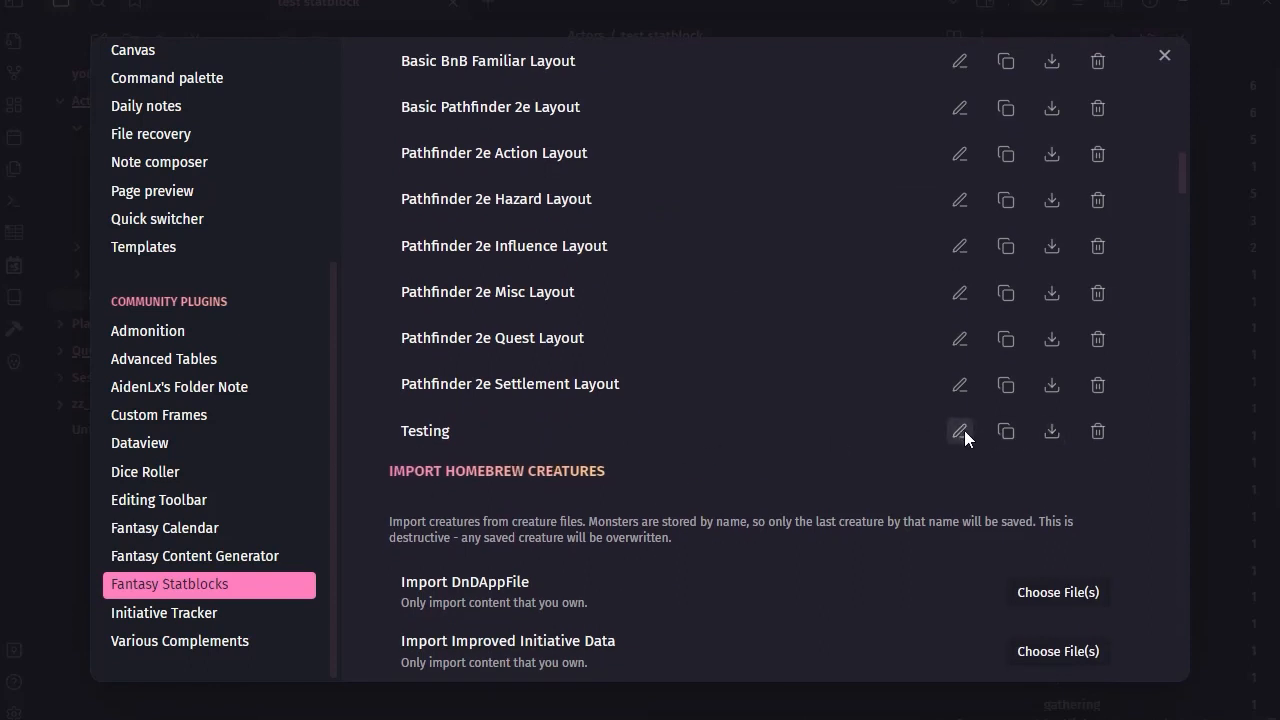
{"action": "left_click", "coordinate": [961, 431]}
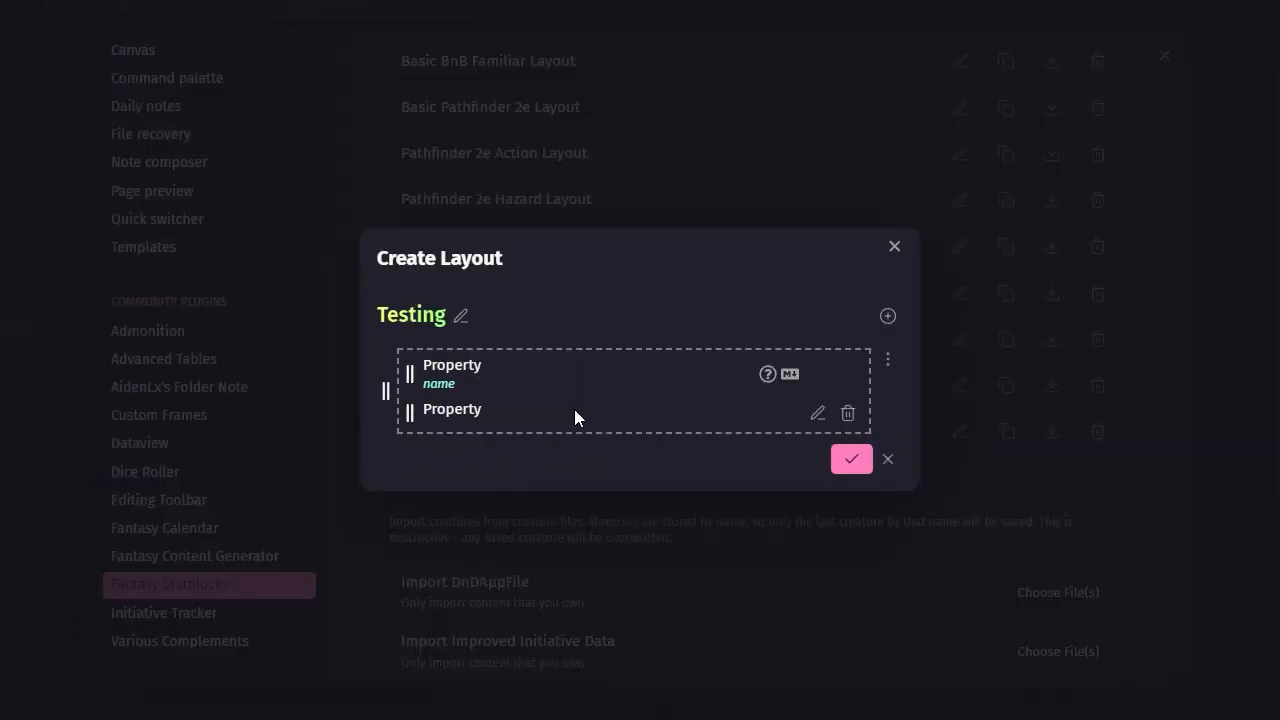
{"action": "left_click", "coordinate": [894, 248]}
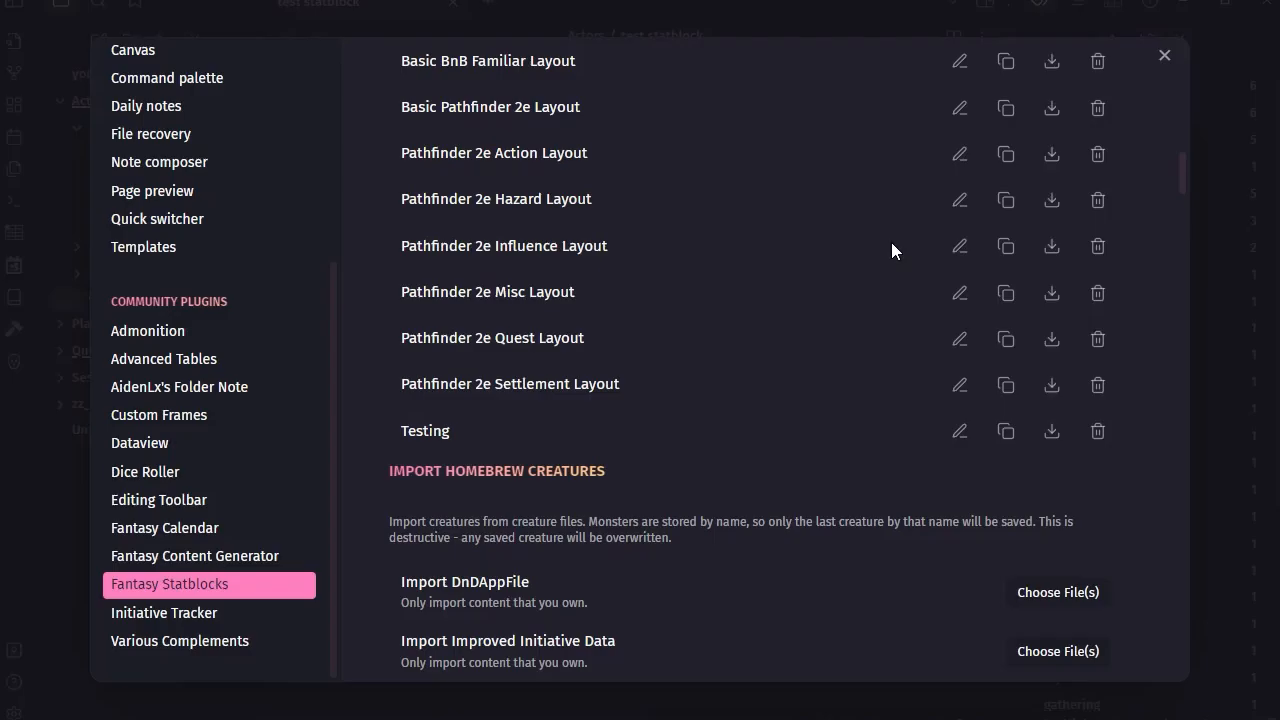
{"action": "scroll", "coordinate": [789, 399], "scroll_direction": "up", "scroll_amount": 4}
{"action": "scroll", "coordinate": [789, 399], "scroll_direction": "down", "scroll_amount": 3}
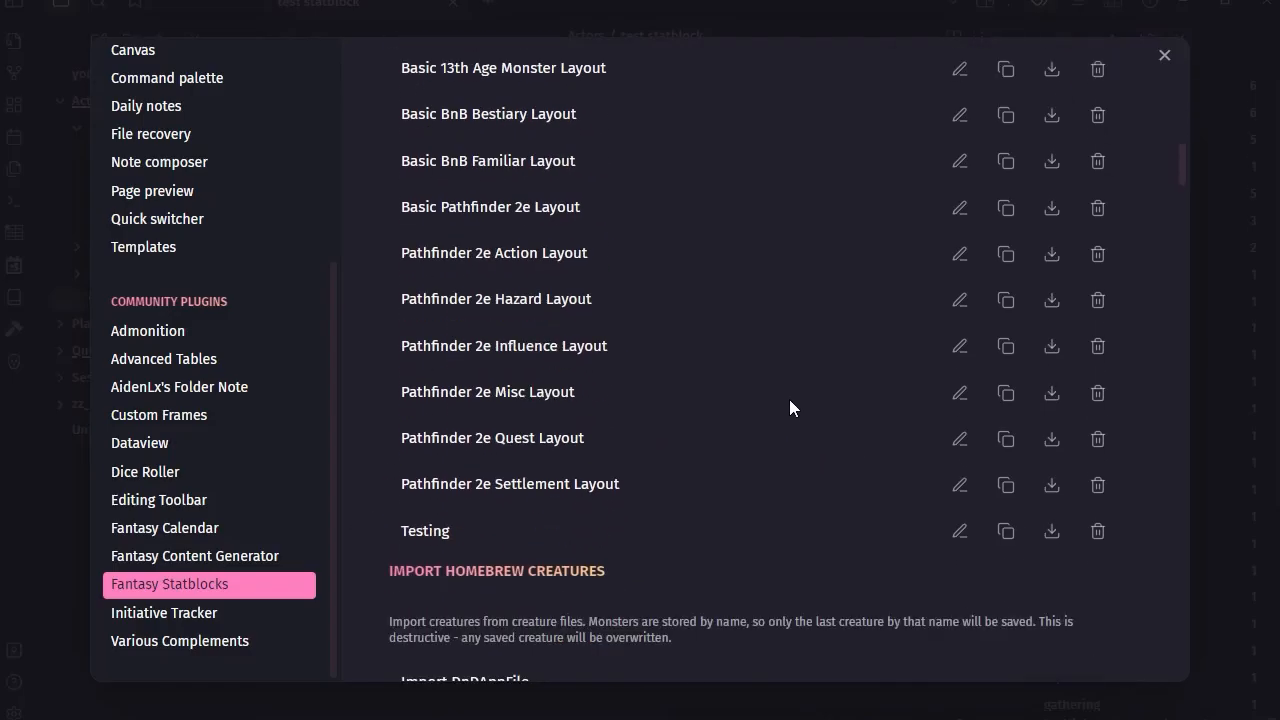
{"action": "left_click", "coordinate": [33, 529]}
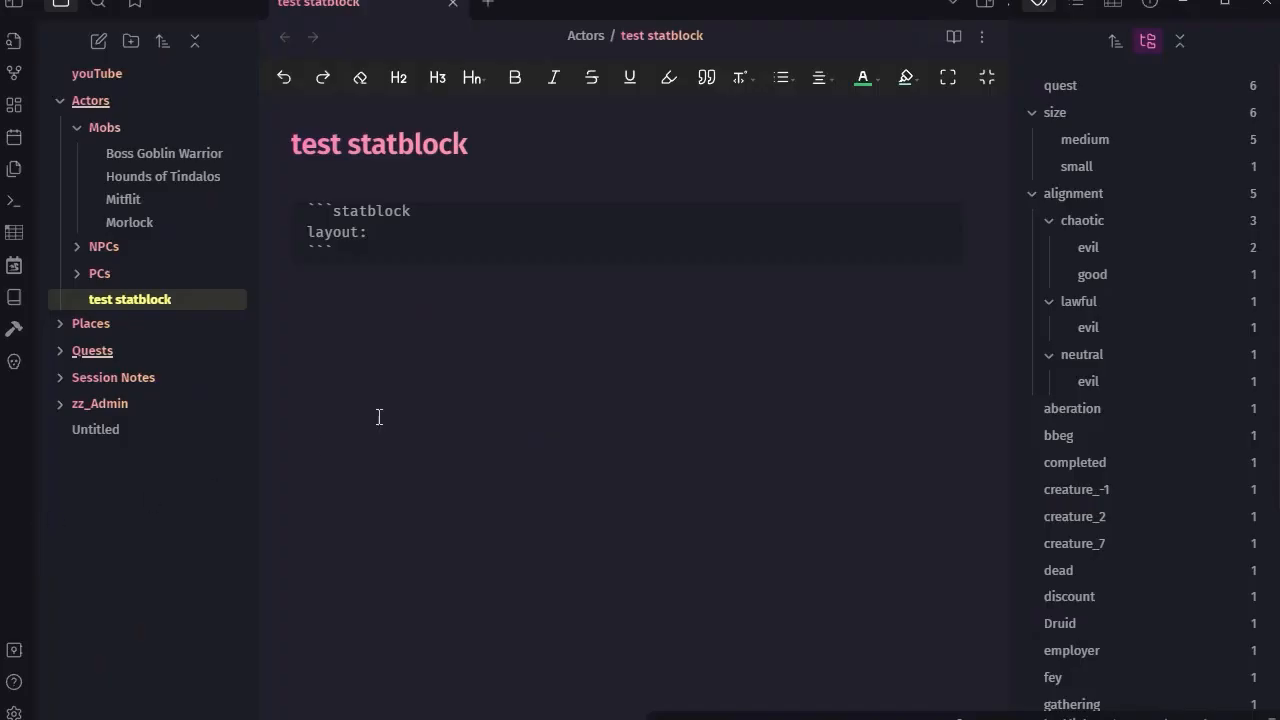
Step: Set the test statblock's layout to Testing, preview the note in reading view and return to editing
{"action": "type", "text": "Testing"}
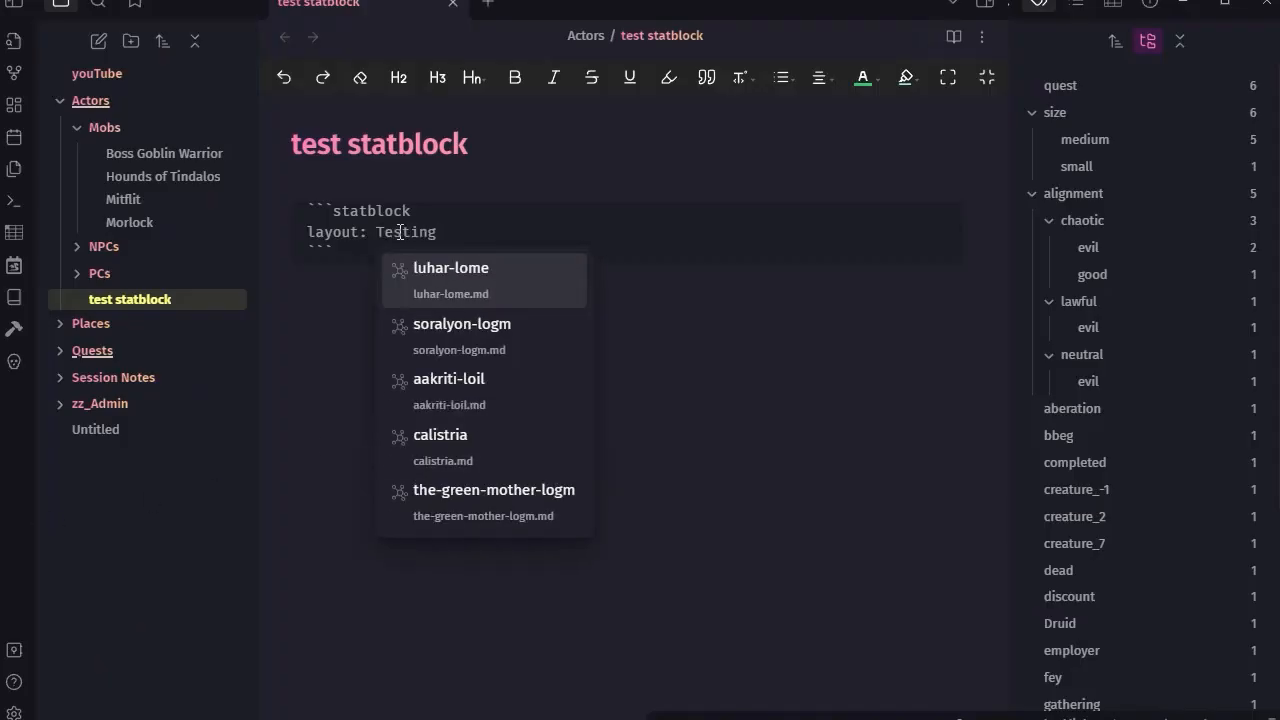
{"action": "key", "text": "Escape"}
{"action": "left_click", "coordinate": [953, 37]}
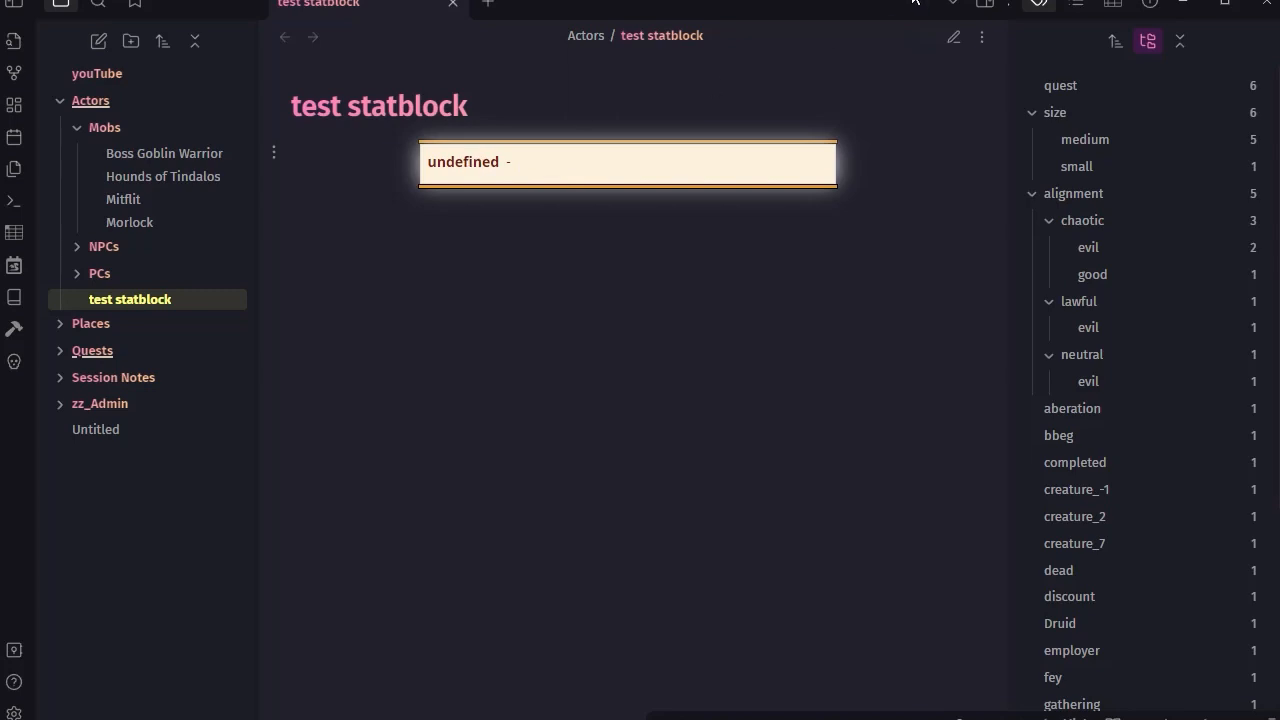
{"action": "left_click", "coordinate": [953, 37]}
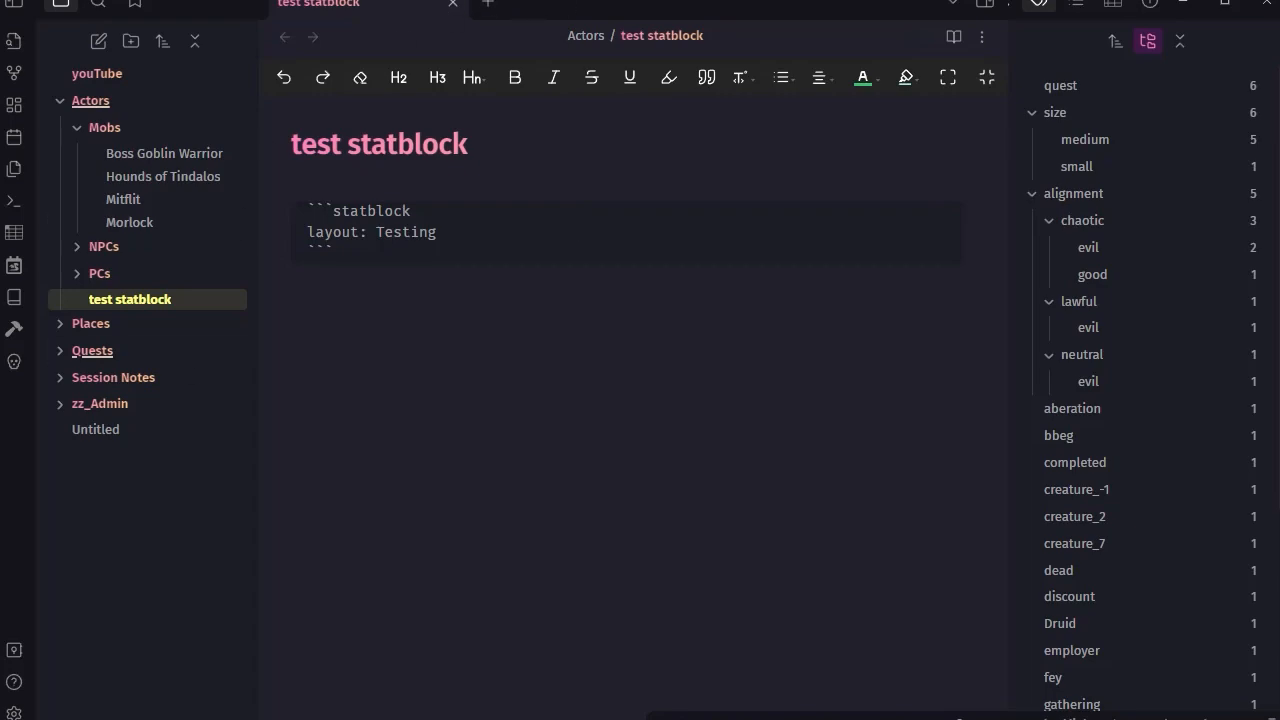
Step: Review the Fantasy Statblocks settings, from note parsing and the layouts list to the import options and homebrew creatures
{"action": "left_click", "coordinate": [14, 713]}
{"action": "scroll", "coordinate": [701, 268], "scroll_direction": "down", "scroll_amount": 5}
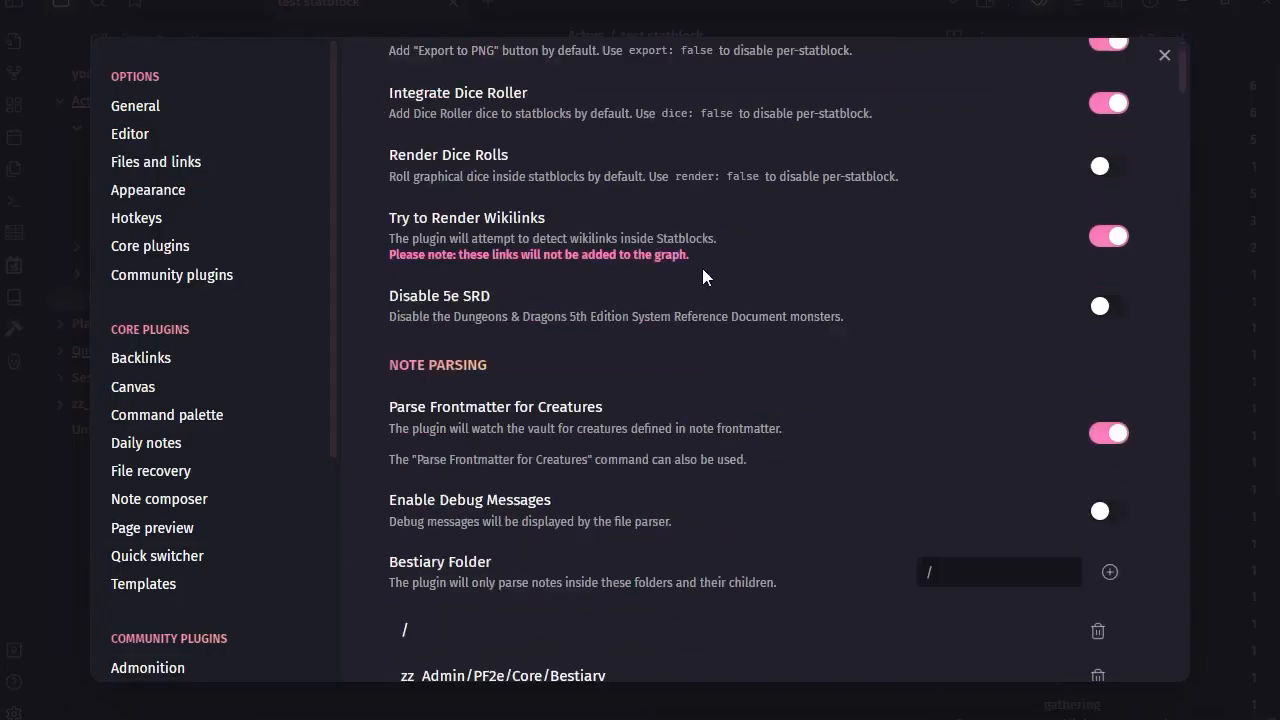
{"action": "scroll", "coordinate": [701, 268], "scroll_direction": "down", "scroll_amount": 1}
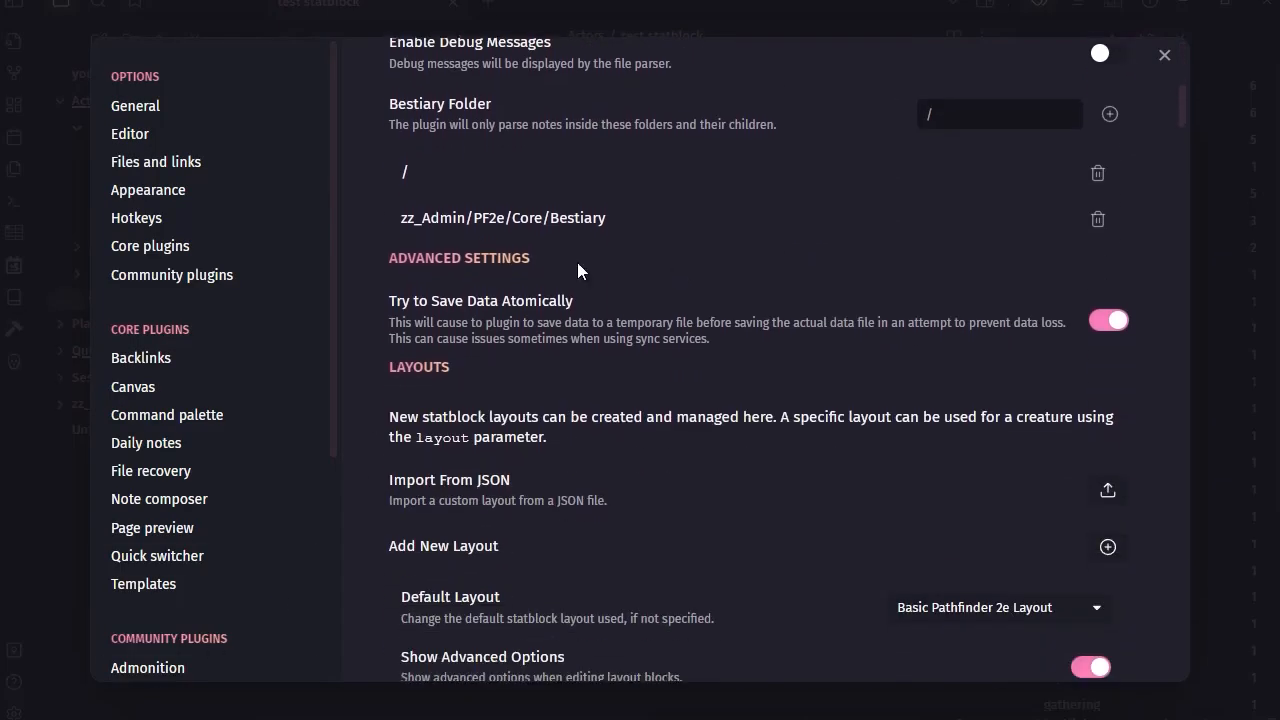
{"action": "scroll", "coordinate": [617, 336], "scroll_direction": "down", "scroll_amount": 1}
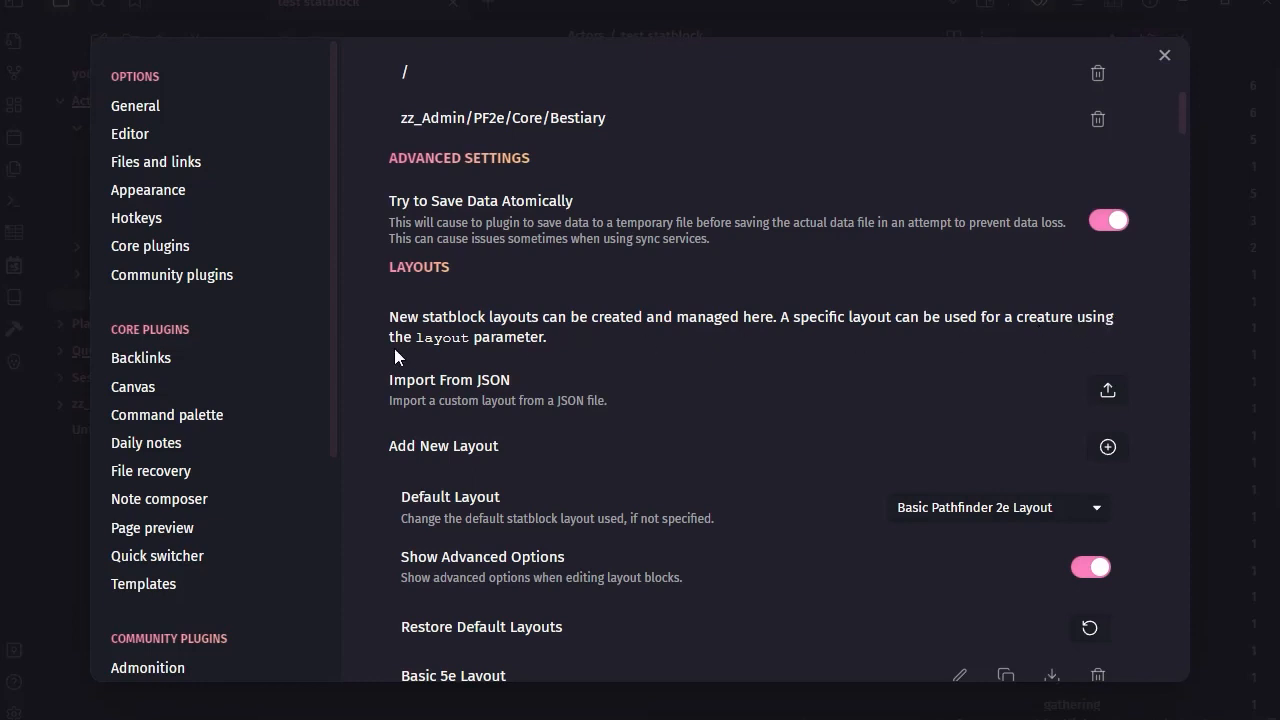
{"action": "scroll", "coordinate": [660, 395], "scroll_direction": "down", "scroll_amount": 2}
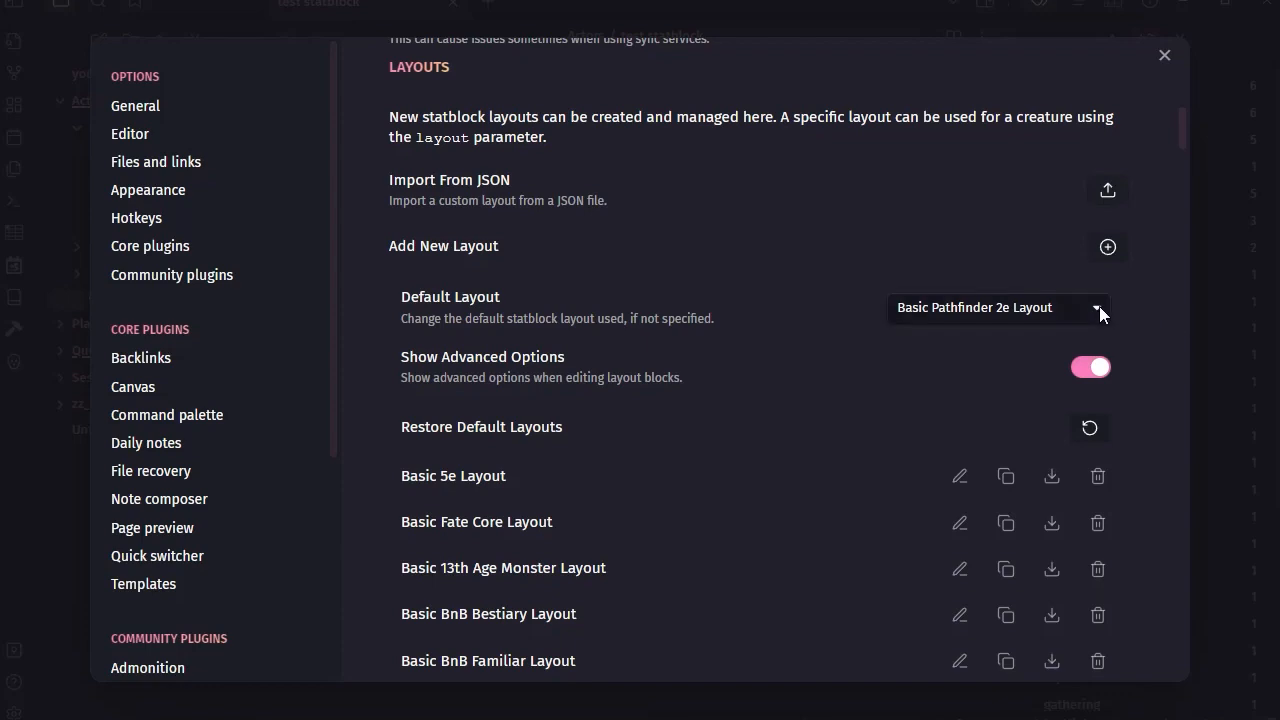
{"action": "scroll", "coordinate": [775, 332], "scroll_direction": "down", "scroll_amount": 1}
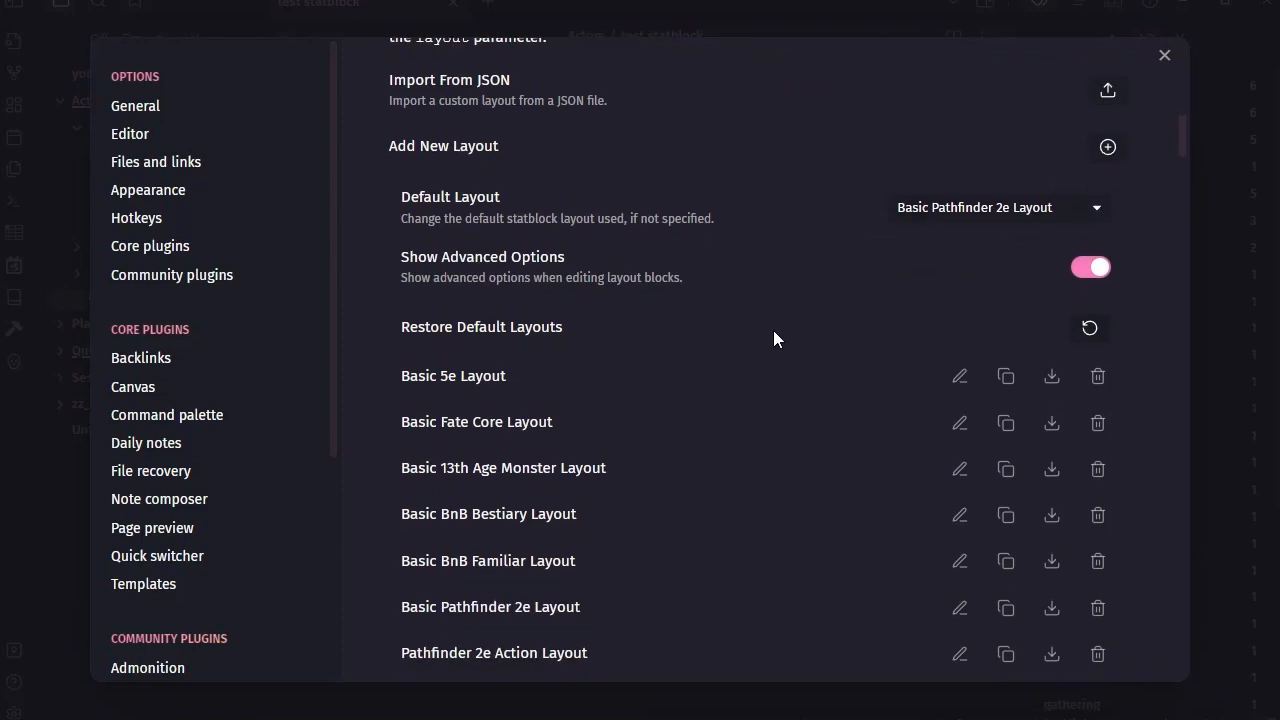
{"action": "scroll", "coordinate": [782, 325], "scroll_direction": "down", "scroll_amount": 6}
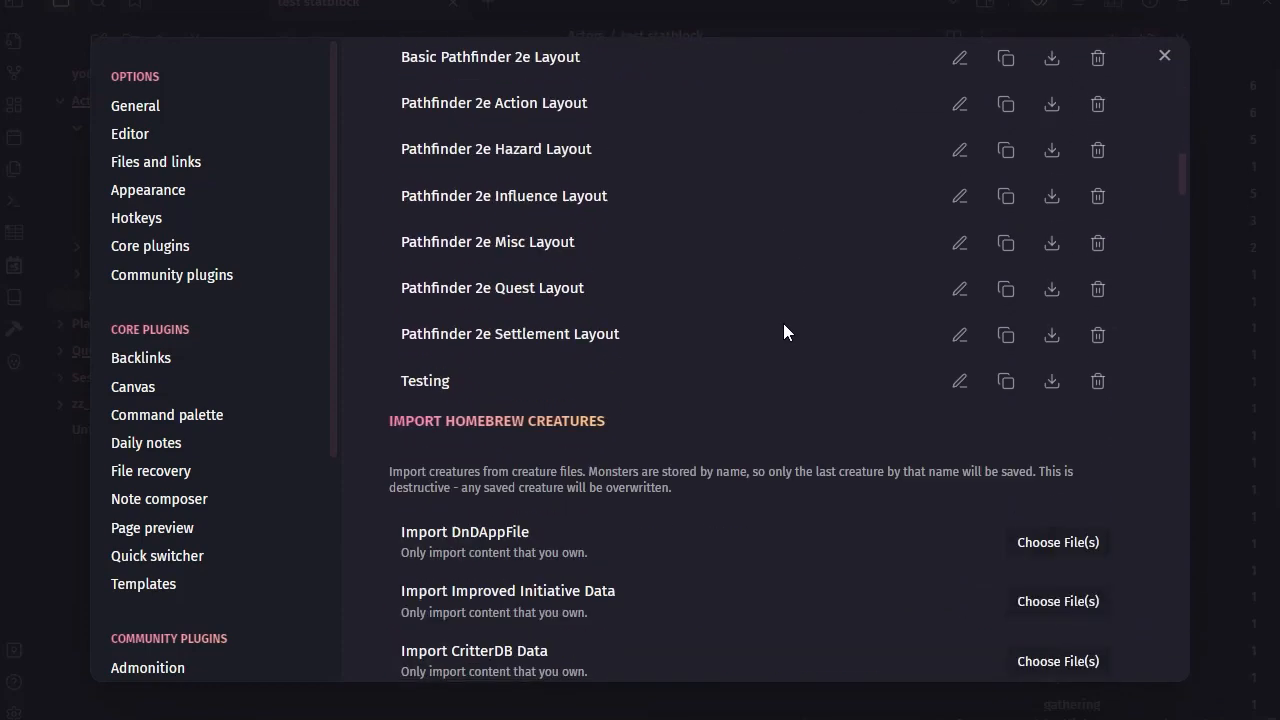
{"action": "scroll", "coordinate": [784, 331], "scroll_direction": "down", "scroll_amount": 2}
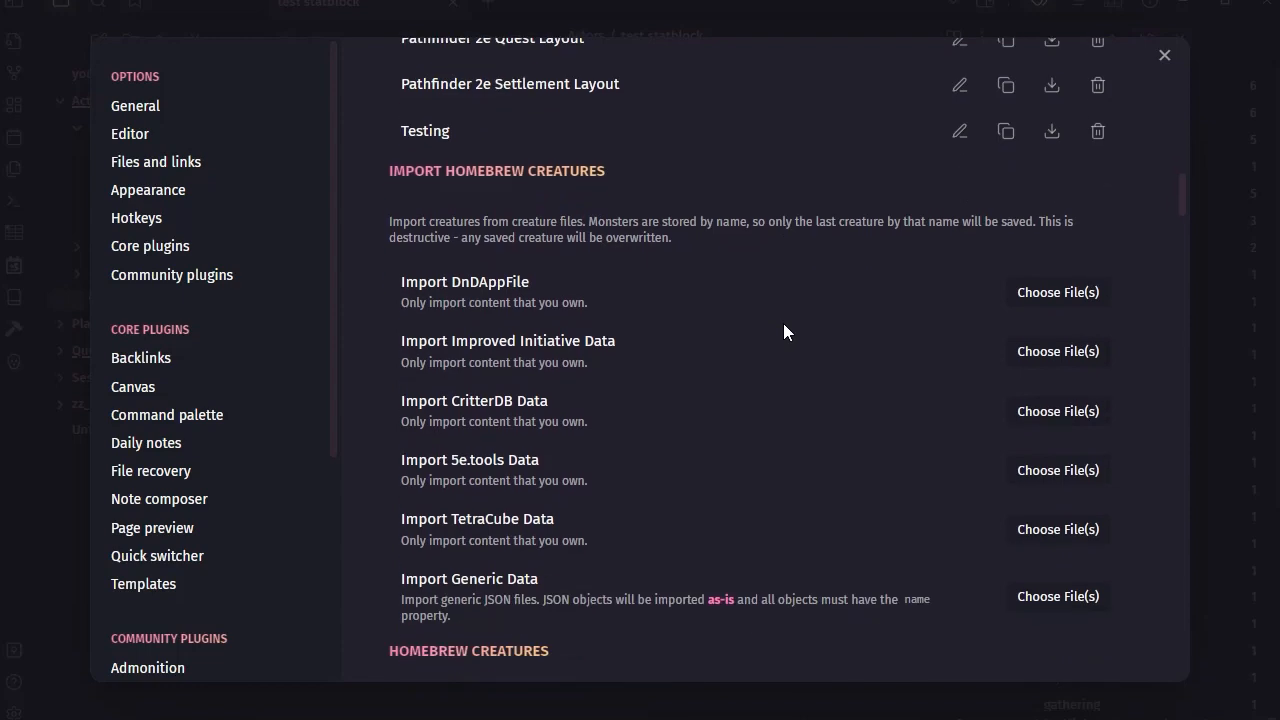
{"action": "scroll", "coordinate": [783, 323], "scroll_direction": "down", "scroll_amount": 4}
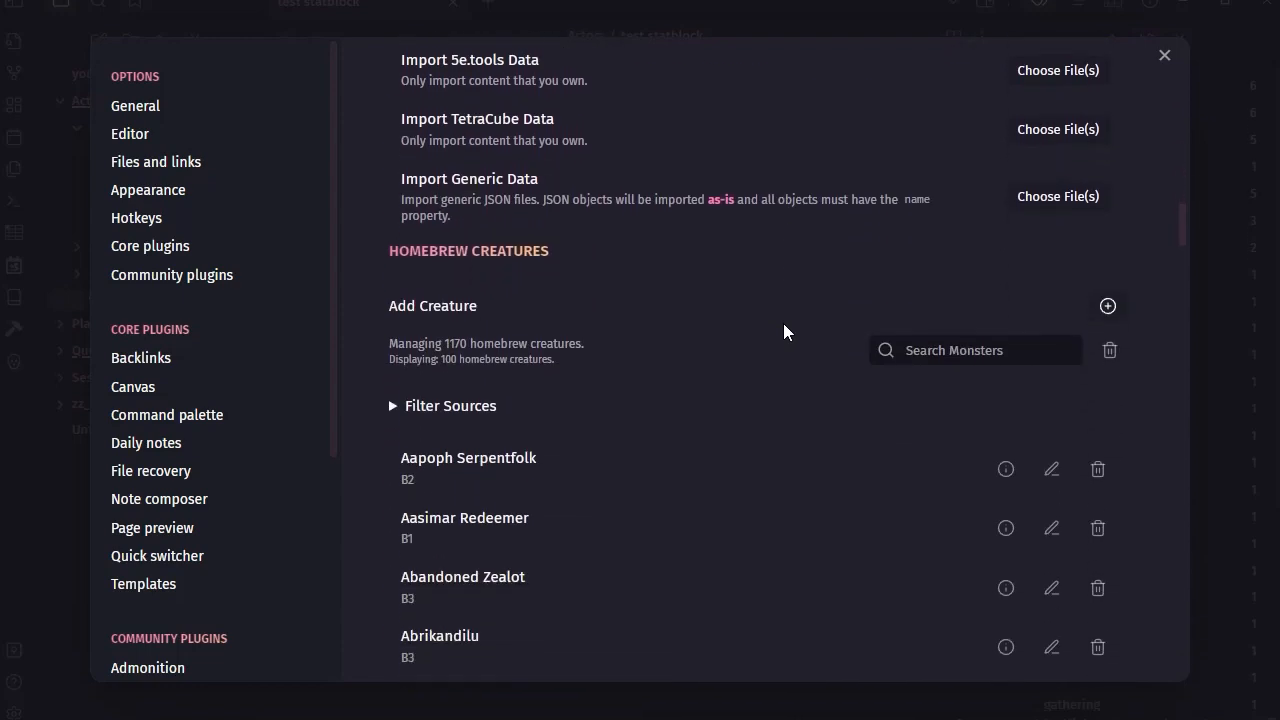
{"action": "scroll", "coordinate": [784, 325], "scroll_direction": "up", "scroll_amount": 7}
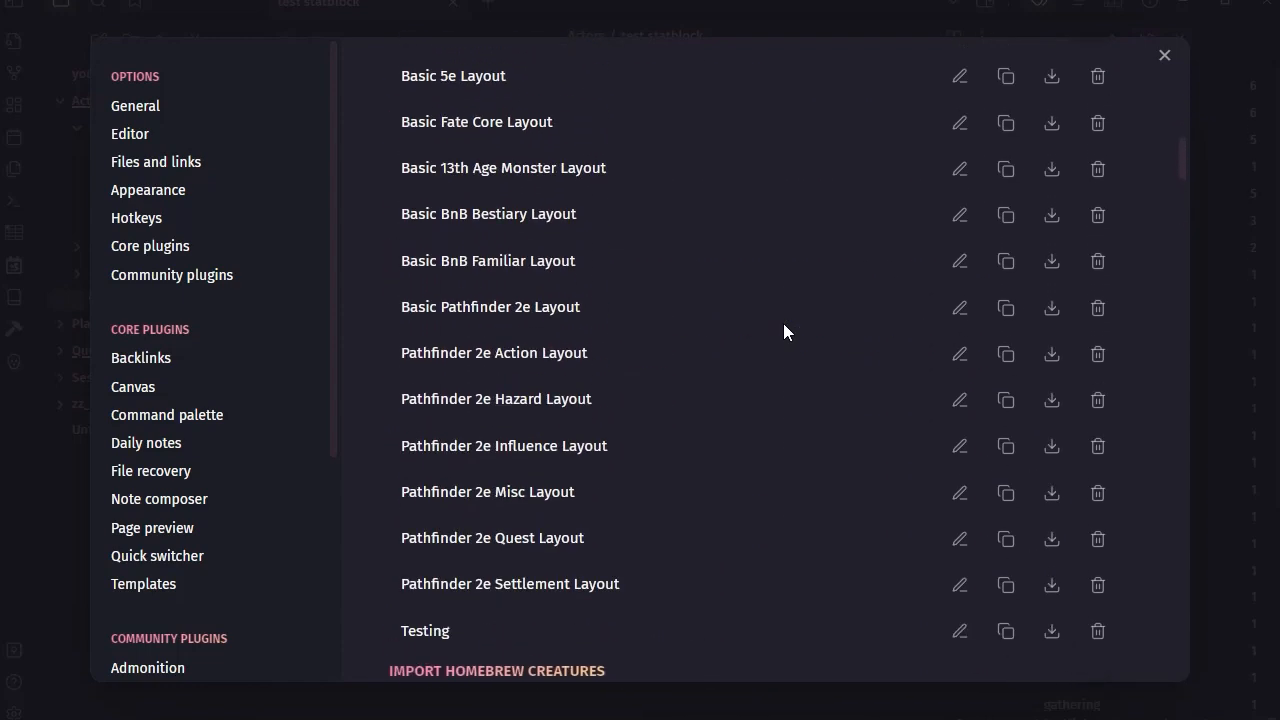
{"action": "scroll", "coordinate": [784, 325], "scroll_direction": "up", "scroll_amount": 2}
{"action": "scroll", "coordinate": [784, 325], "scroll_direction": "down", "scroll_amount": 2}
{"action": "scroll", "coordinate": [784, 325], "scroll_direction": "up", "scroll_amount": 1}
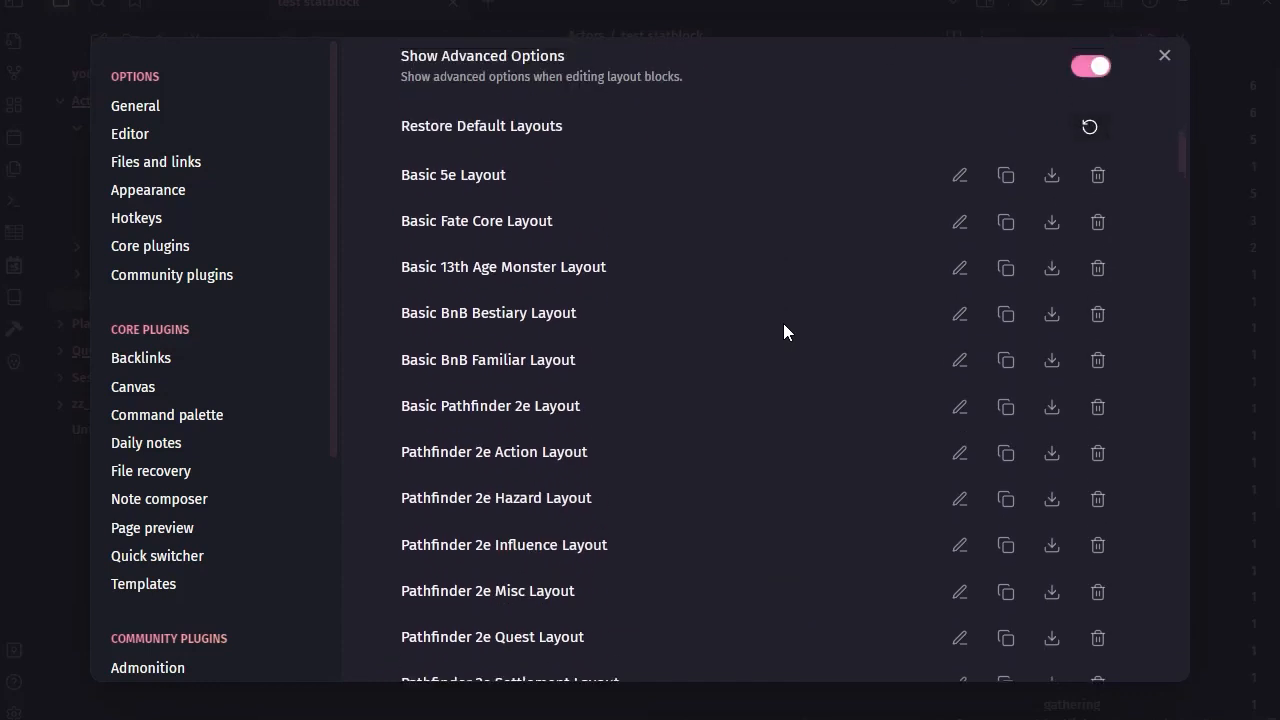
{"action": "scroll", "coordinate": [783, 323], "scroll_direction": "down", "scroll_amount": 1}
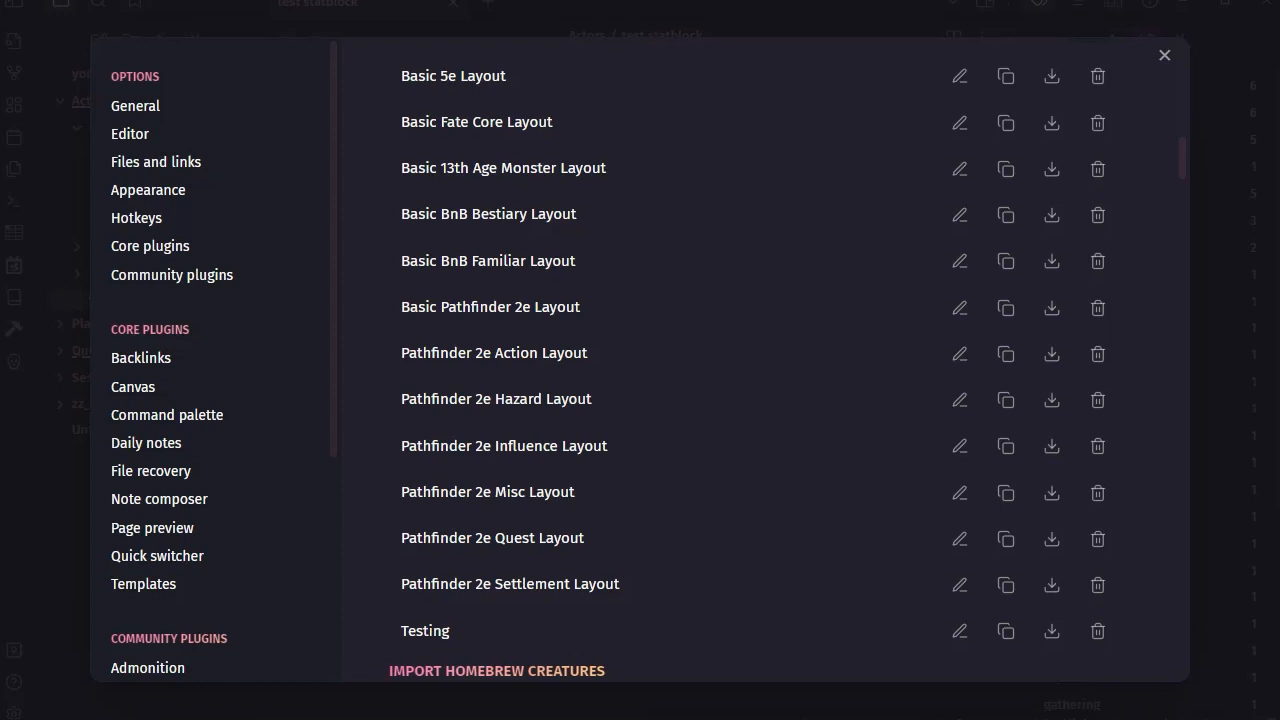
Step: Switch to File Explorer and open the youTube vault's plugins folder at Documents > Obsidian > youTube > .obsidian > plugins
{"action": "key", "text": "super+e"}
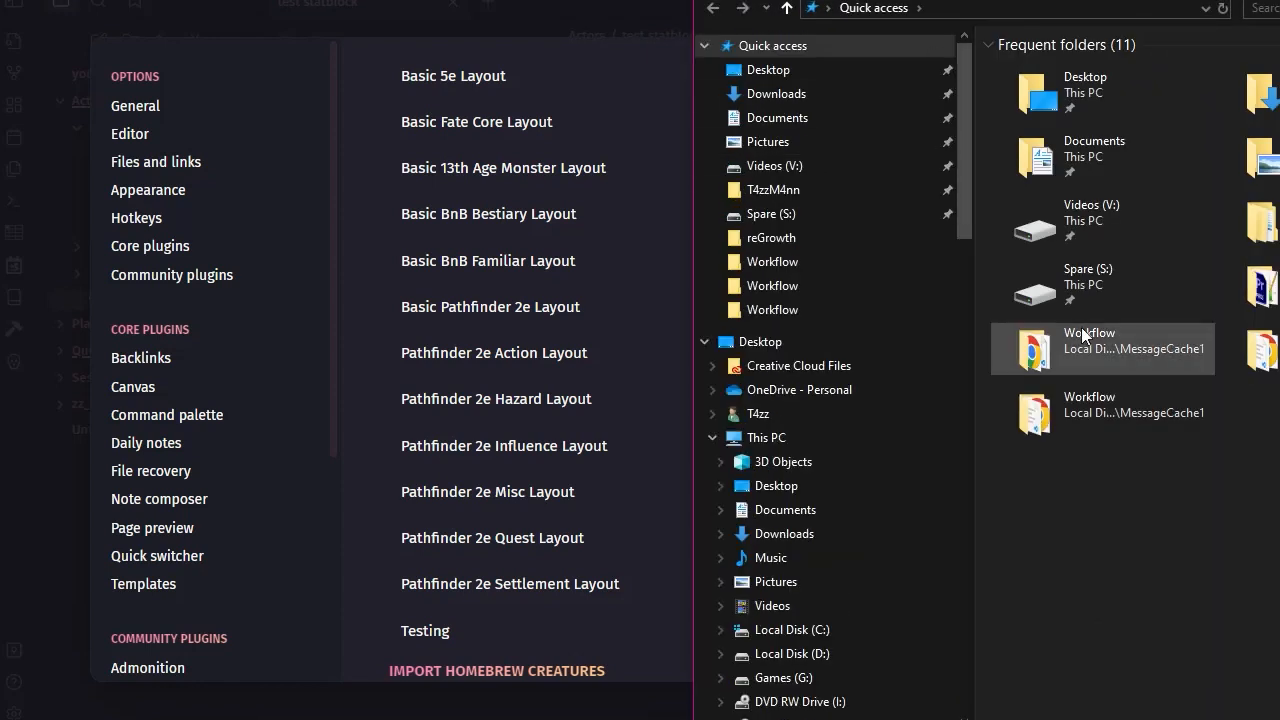
{"action": "double_click", "coordinate": [1094, 165]}
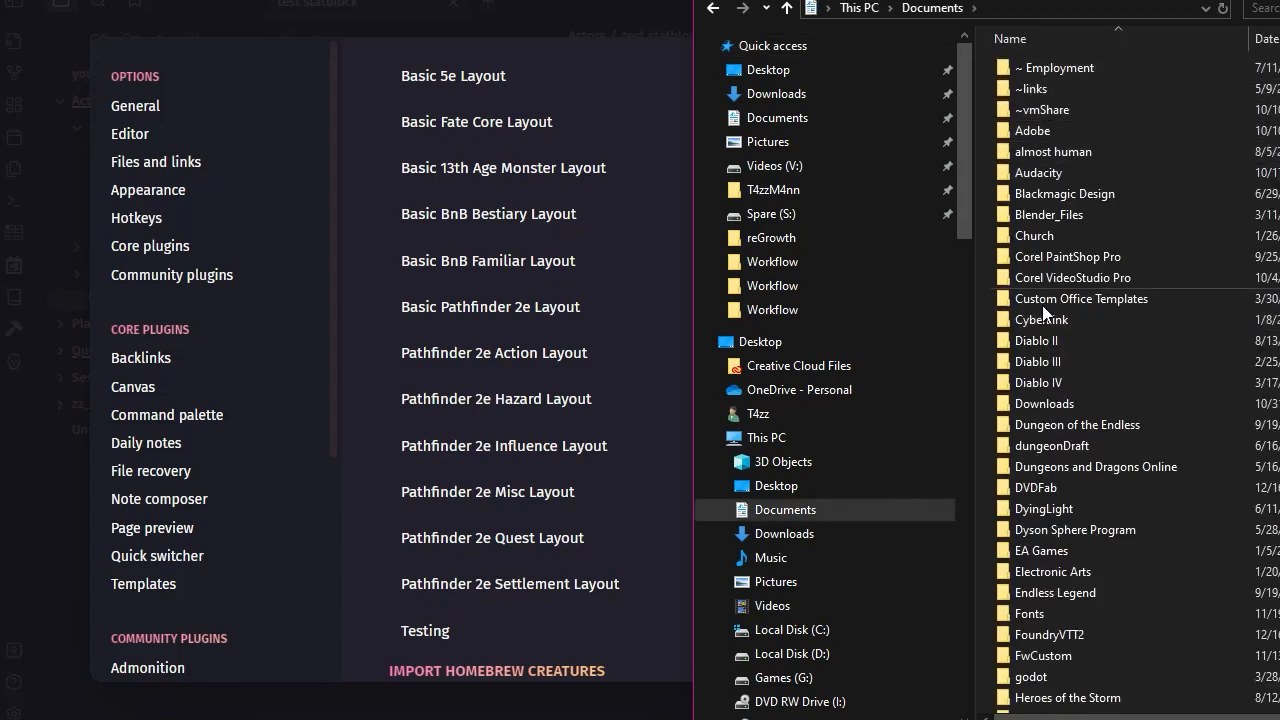
{"action": "scroll", "coordinate": [1091, 550], "scroll_direction": "down", "scroll_amount": 4}
{"action": "scroll", "coordinate": [1093, 544], "scroll_direction": "down", "scroll_amount": 5}
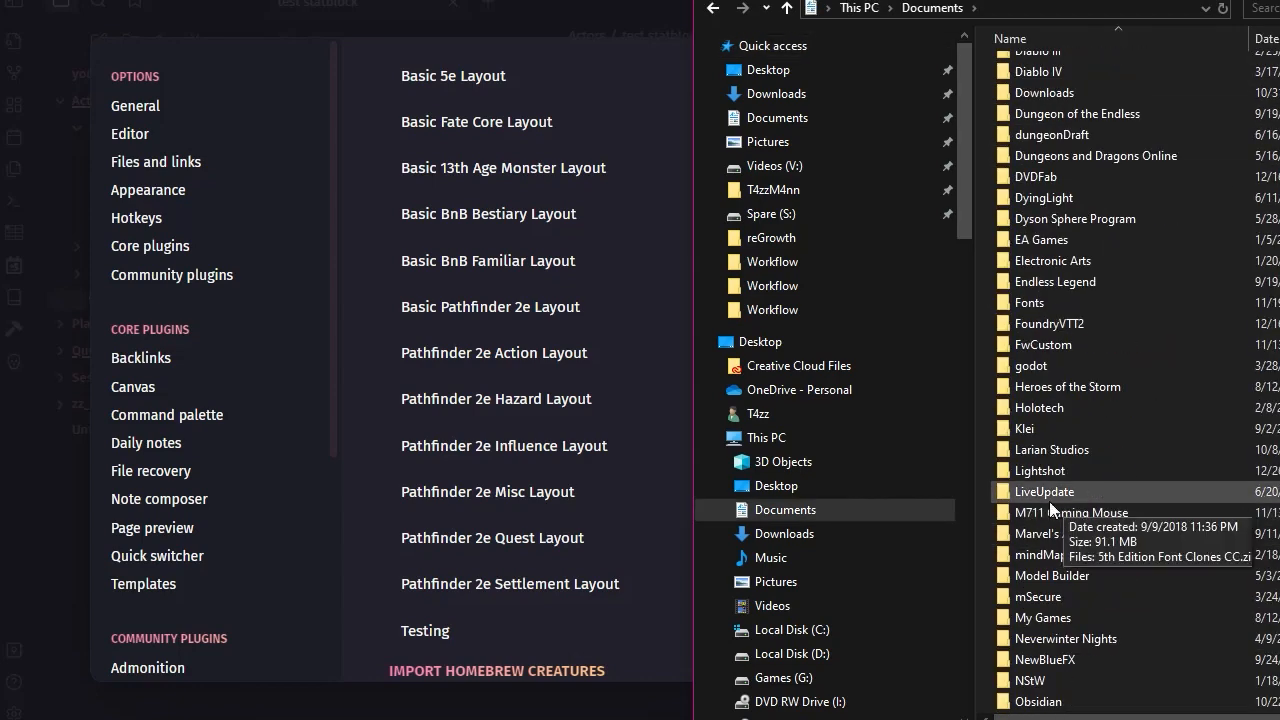
{"action": "double_click", "coordinate": [1041, 449]}
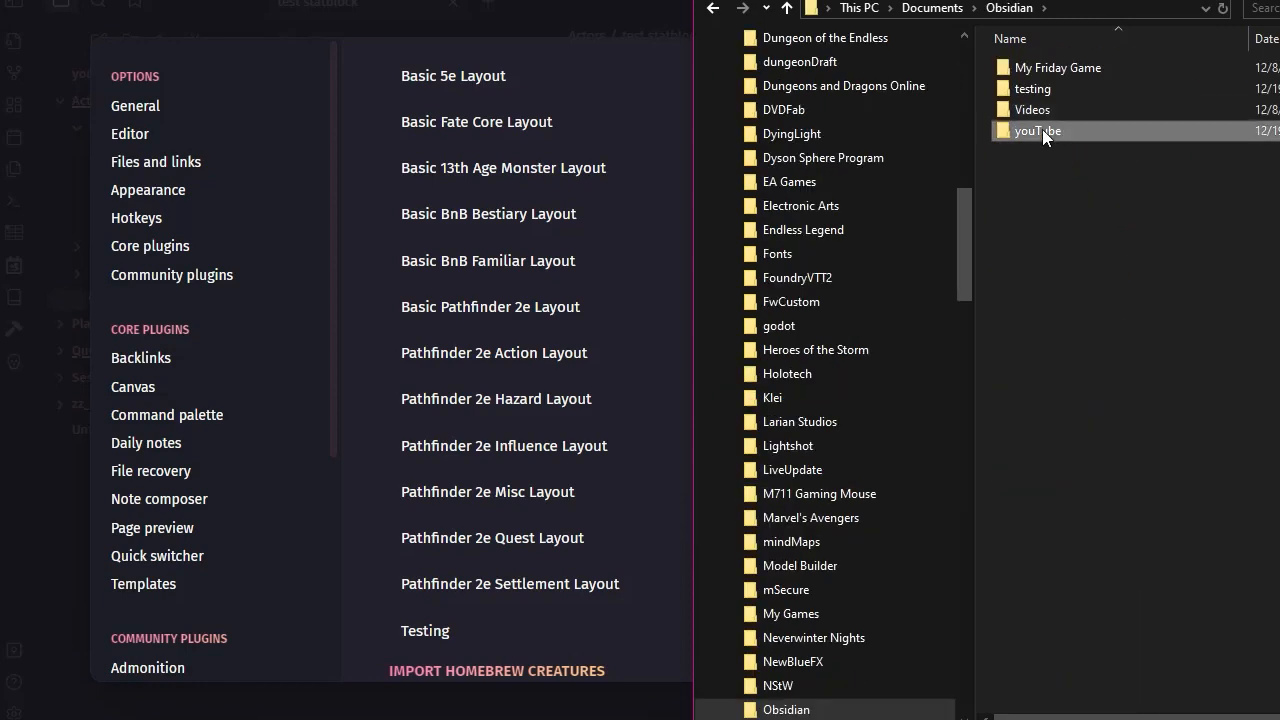
{"action": "double_click", "coordinate": [1042, 129]}
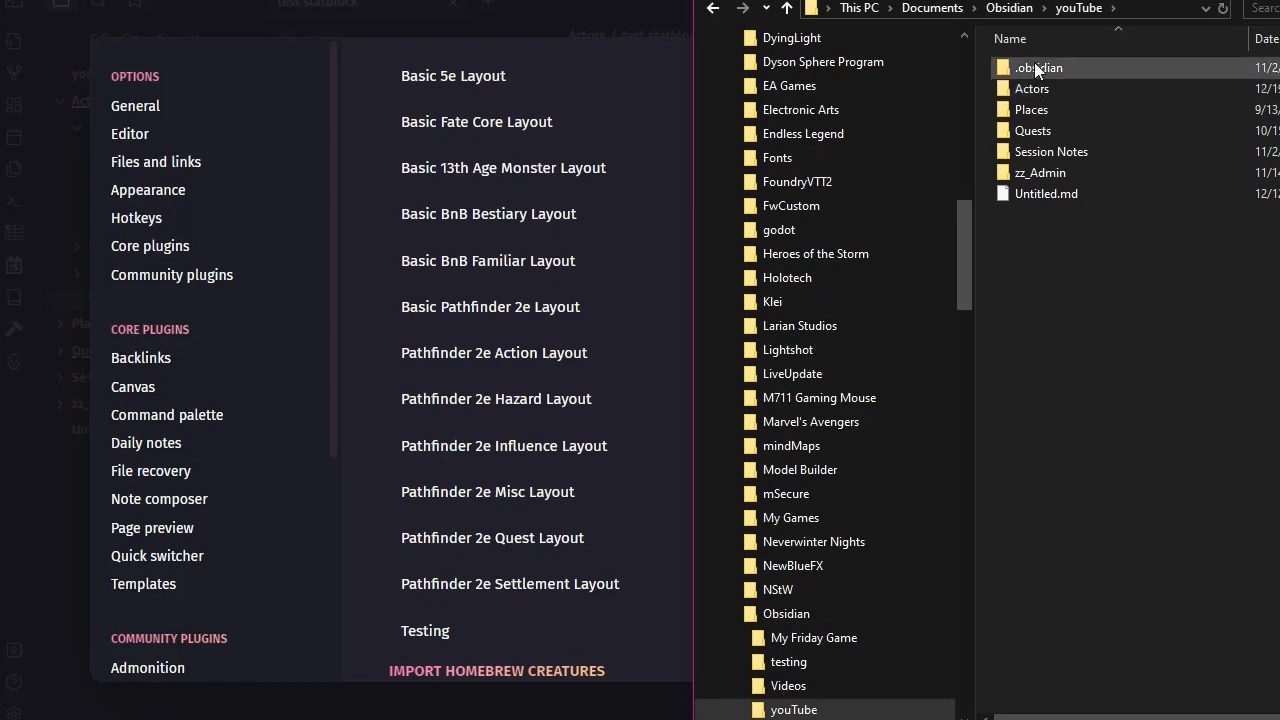
{"action": "double_click", "coordinate": [1035, 66]}
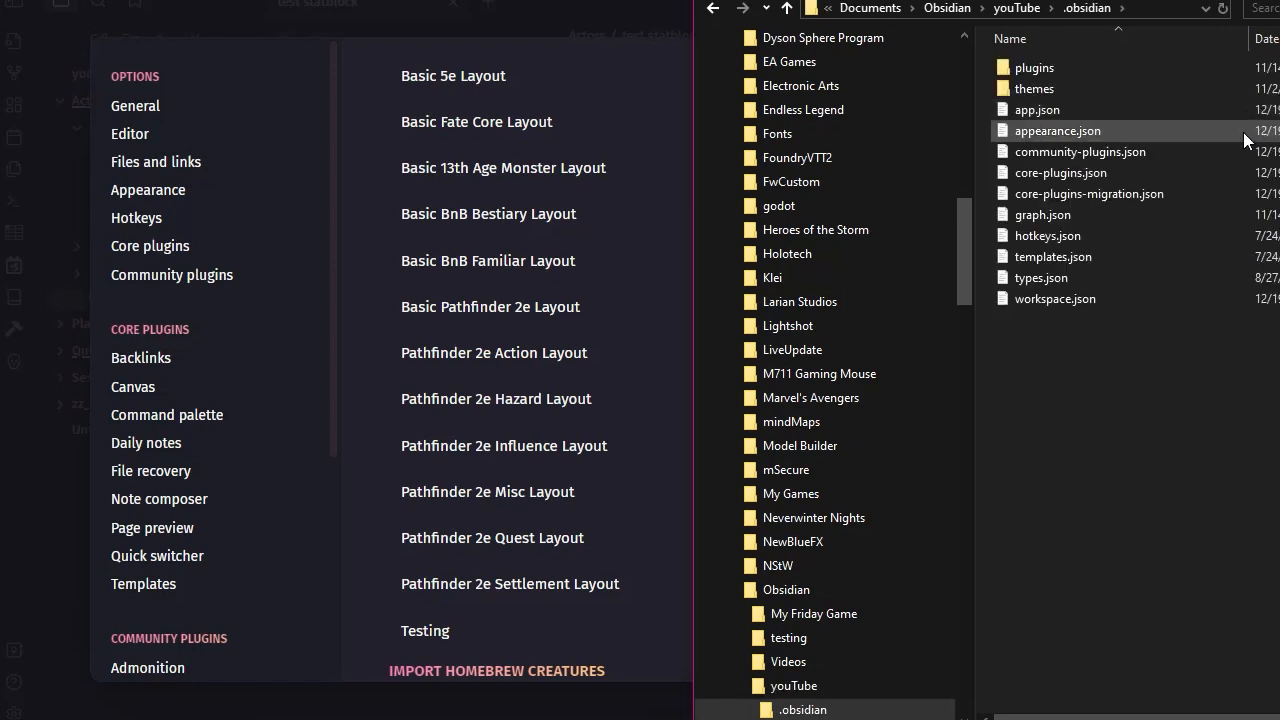
{"action": "double_click", "coordinate": [1030, 70]}
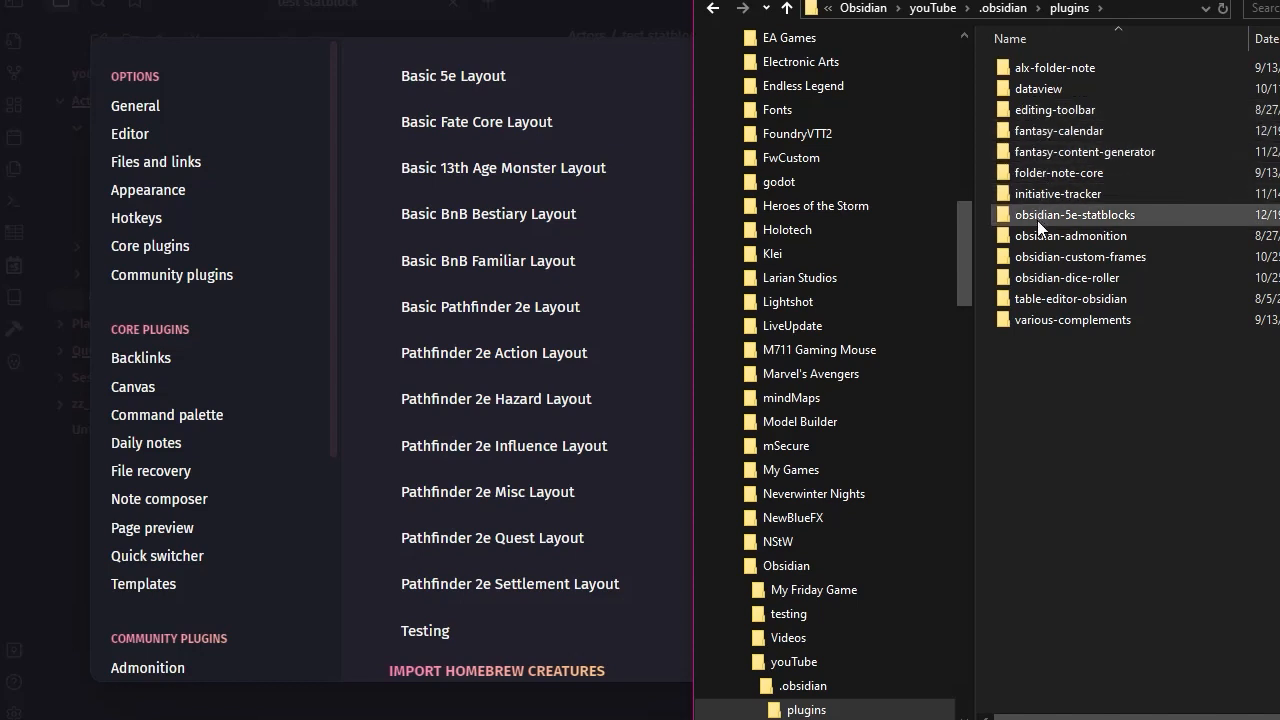
Step: Expand the youTube vault's .obsidian folder in the folder tree and display its contents
{"action": "scroll", "coordinate": [925, 308], "scroll_direction": "down", "scroll_amount": 1}
{"action": "scroll", "coordinate": [925, 340], "scroll_direction": "down", "scroll_amount": 2}
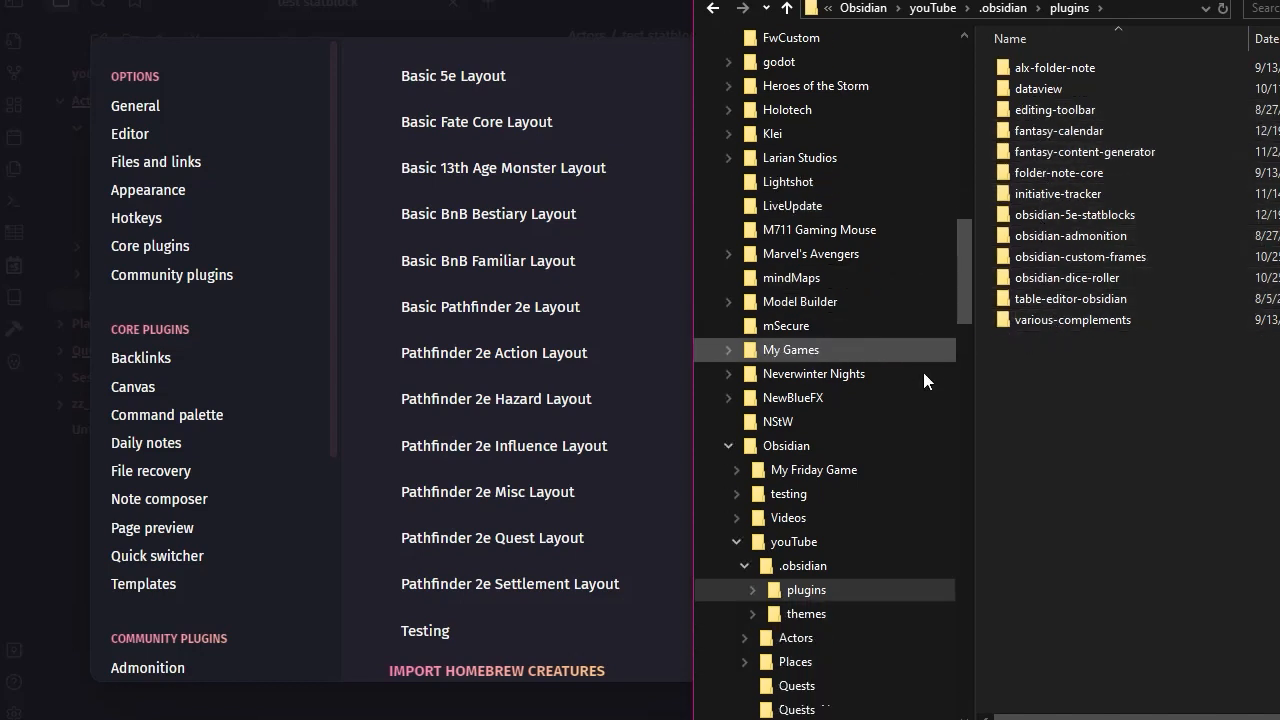
{"action": "left_click", "coordinate": [833, 565]}
{"action": "left_click", "coordinate": [746, 519]}
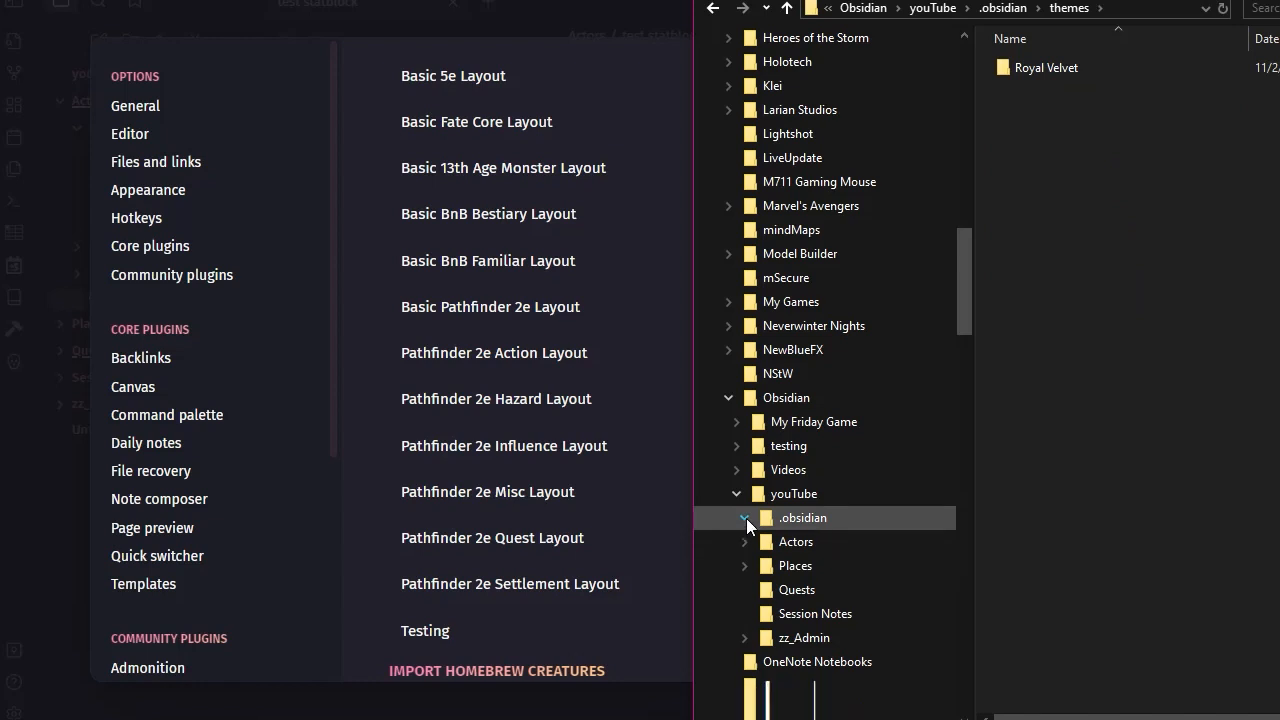
{"action": "left_click", "coordinate": [800, 526]}
{"action": "scroll", "coordinate": [852, 497], "scroll_direction": "down", "scroll_amount": 2}
{"action": "scroll", "coordinate": [852, 495], "scroll_direction": "down", "scroll_amount": 1}
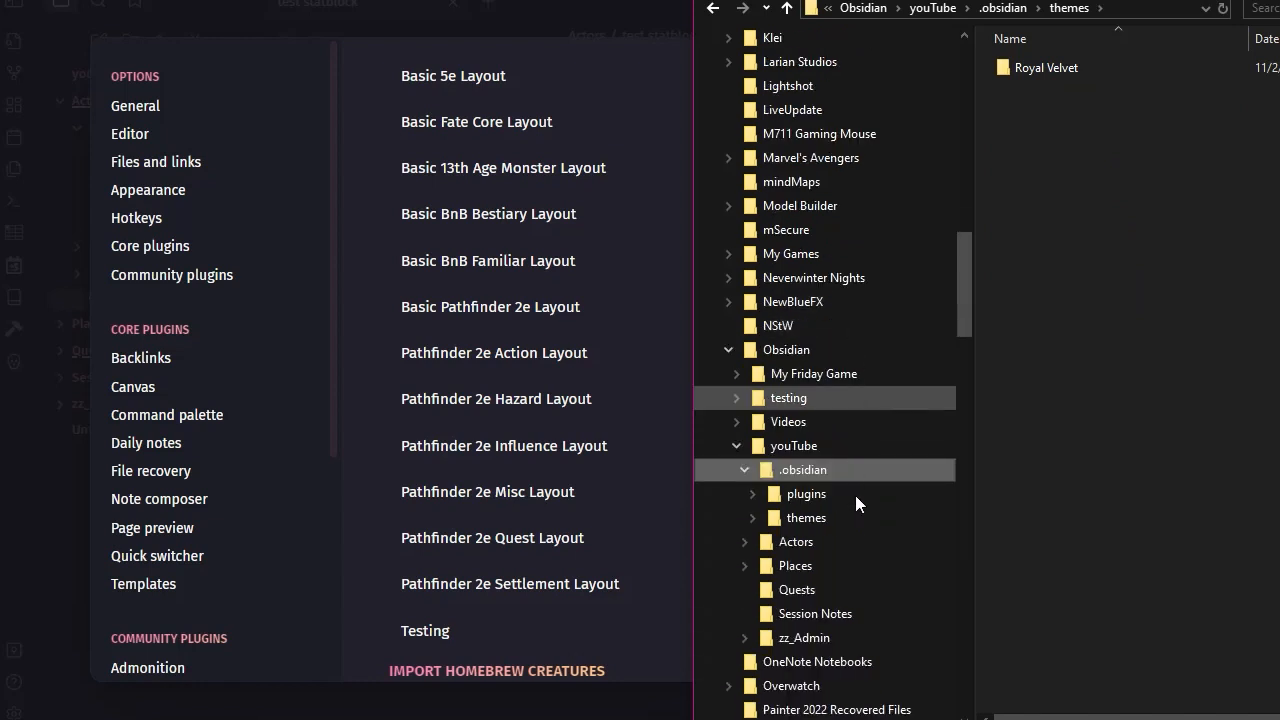
{"action": "left_click", "coordinate": [749, 470]}
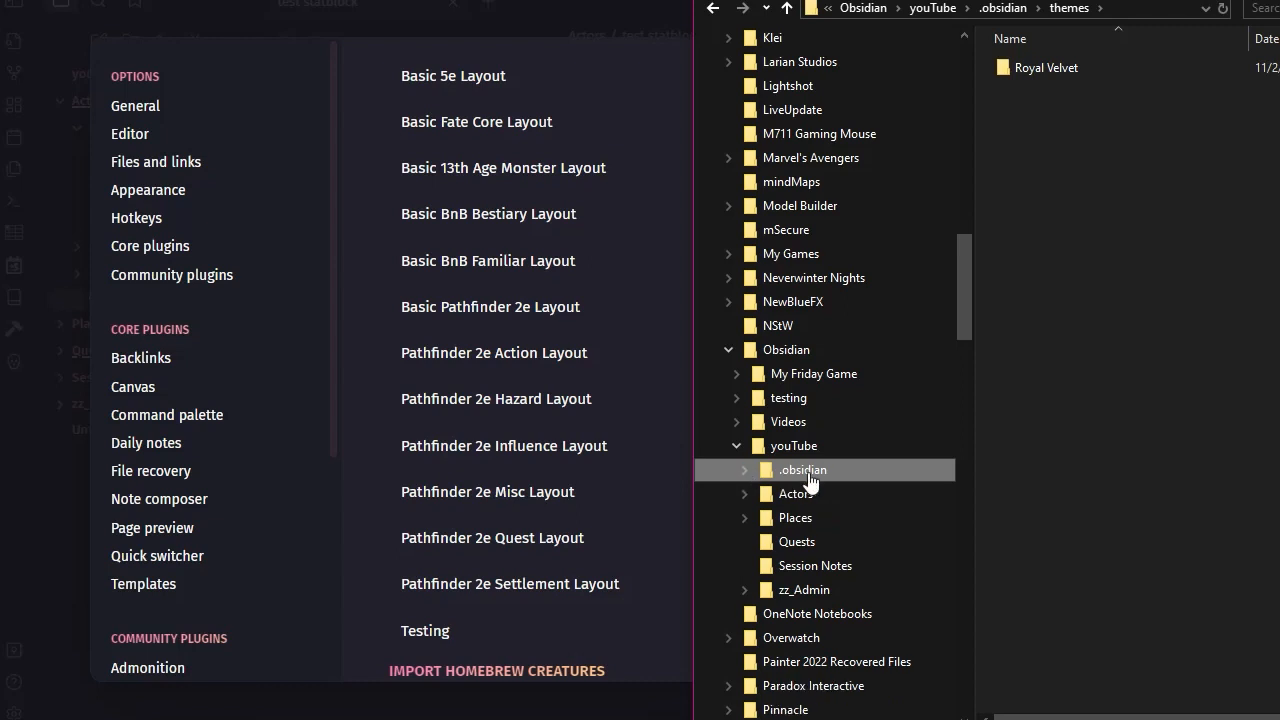
{"action": "left_click", "coordinate": [749, 468]}
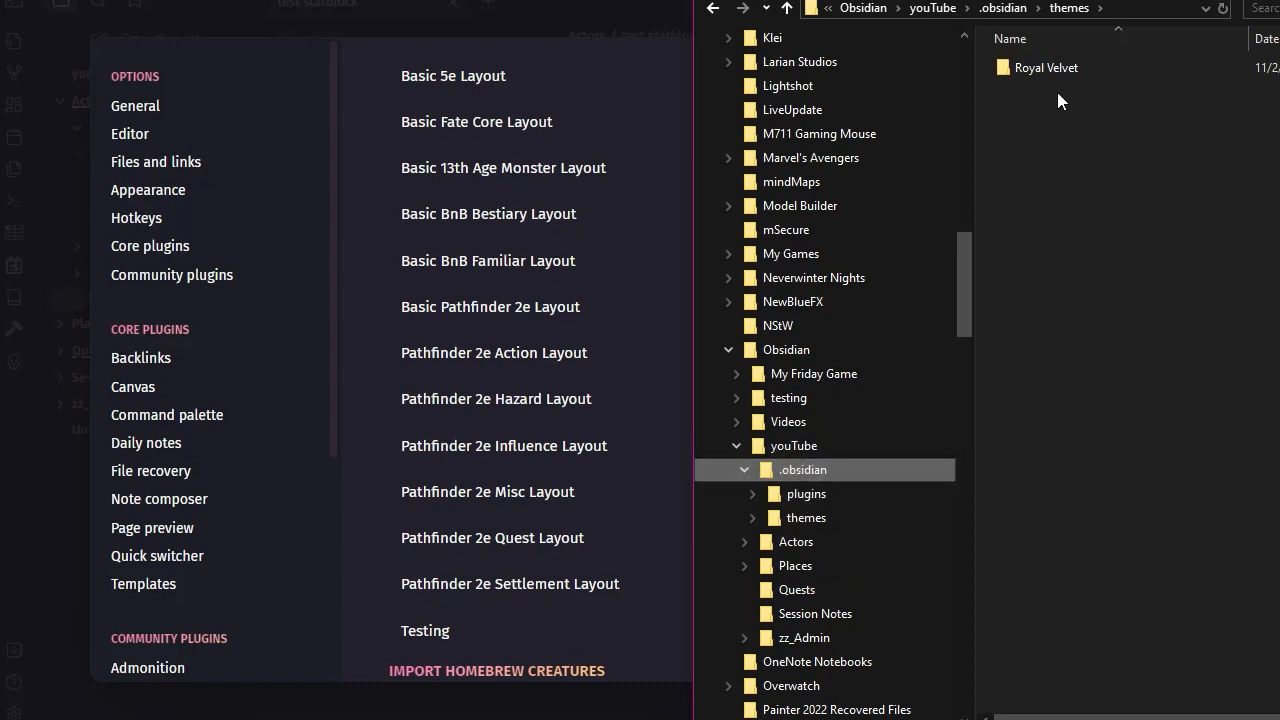
{"action": "left_click", "coordinate": [792, 472]}
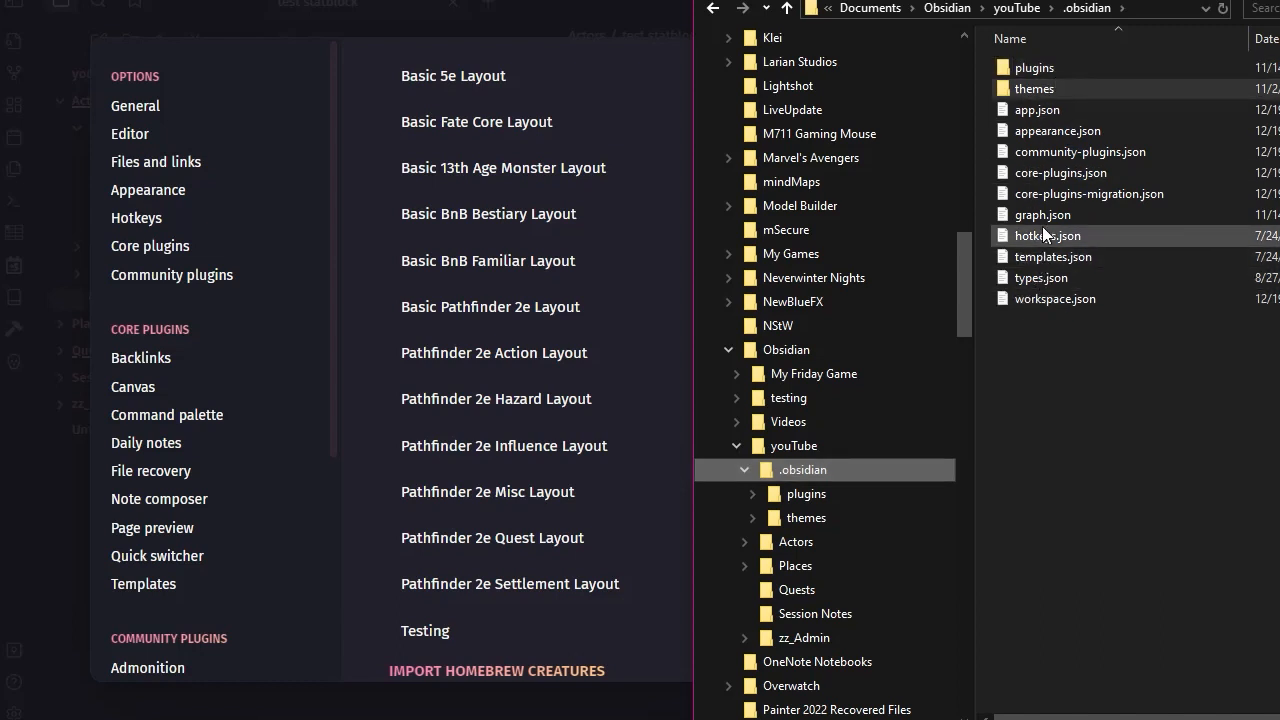
Step: Open the obsidian-5e-statblocks folder inside the vault's plugins folder
{"action": "left_click", "coordinate": [1027, 73]}
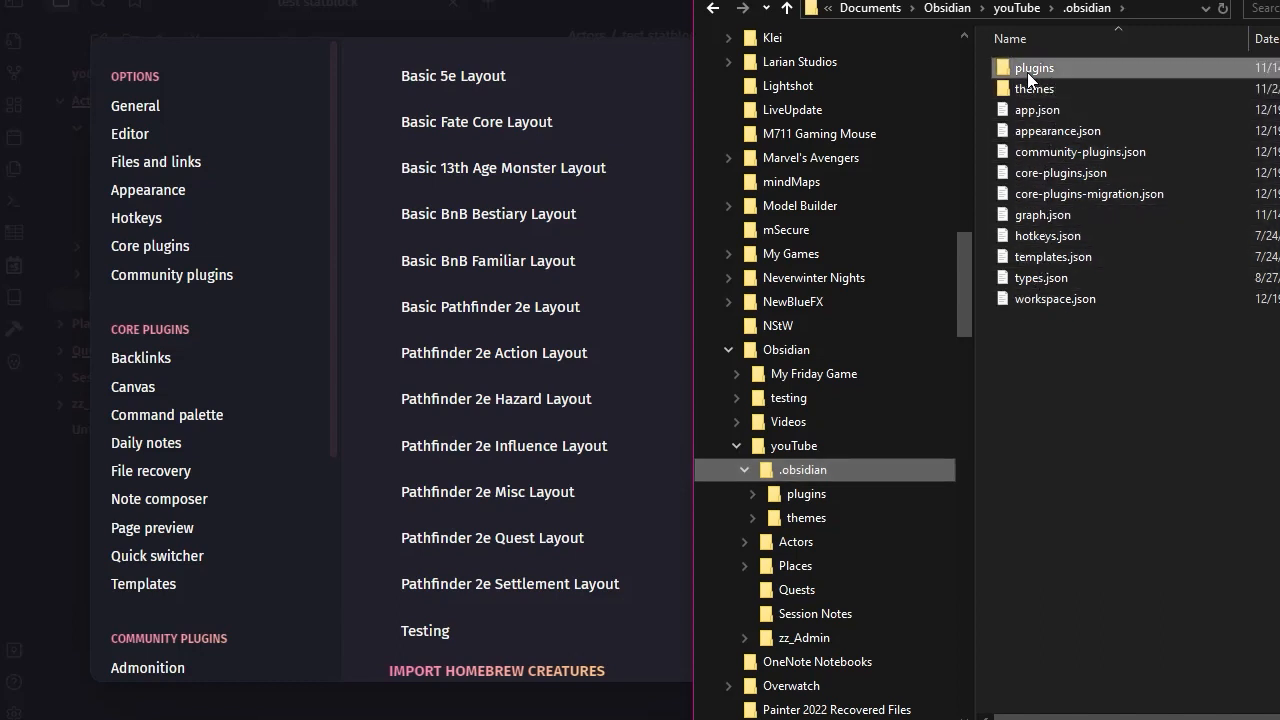
{"action": "left_click", "coordinate": [788, 493]}
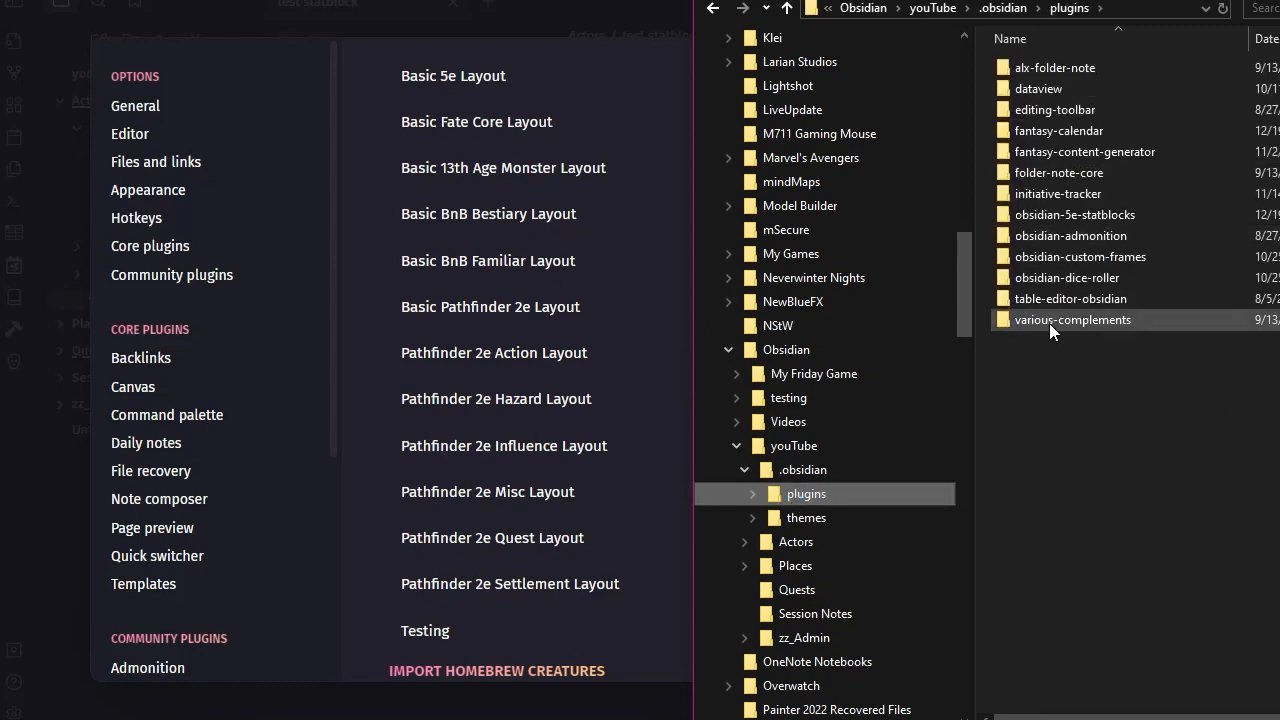
{"action": "left_click", "coordinate": [1057, 215]}
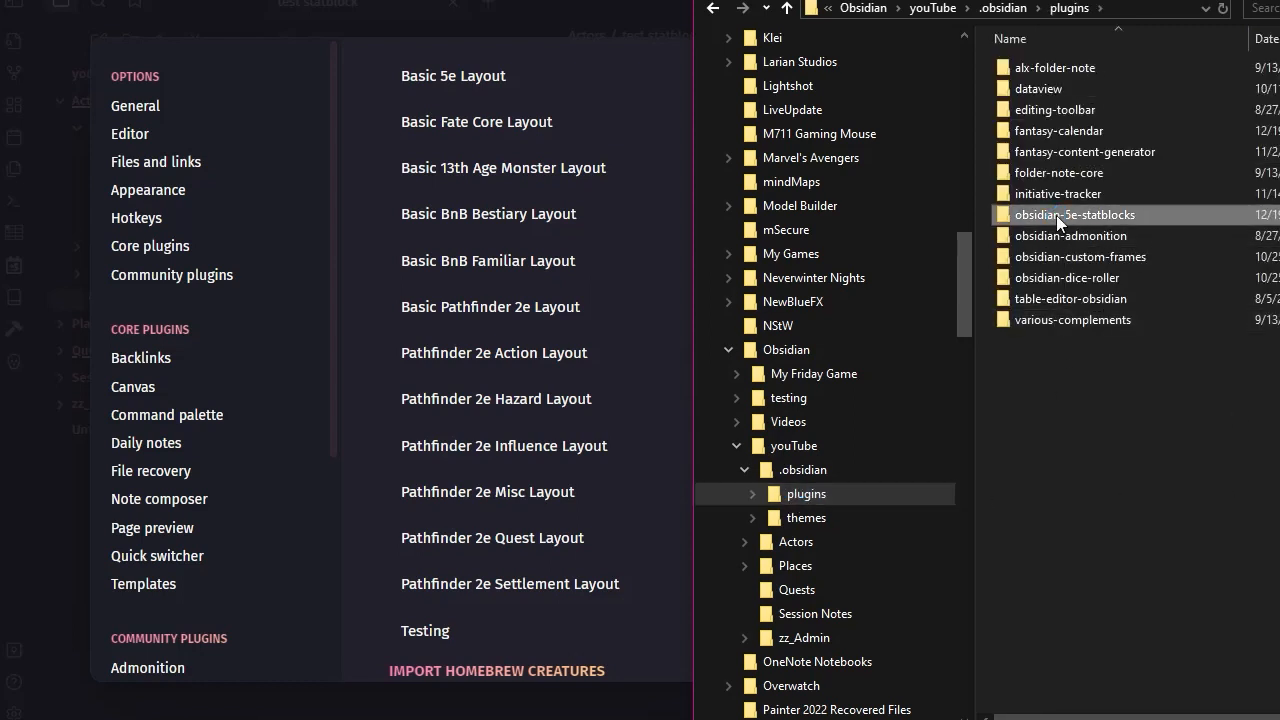
{"action": "double_click", "coordinate": [1056, 215]}
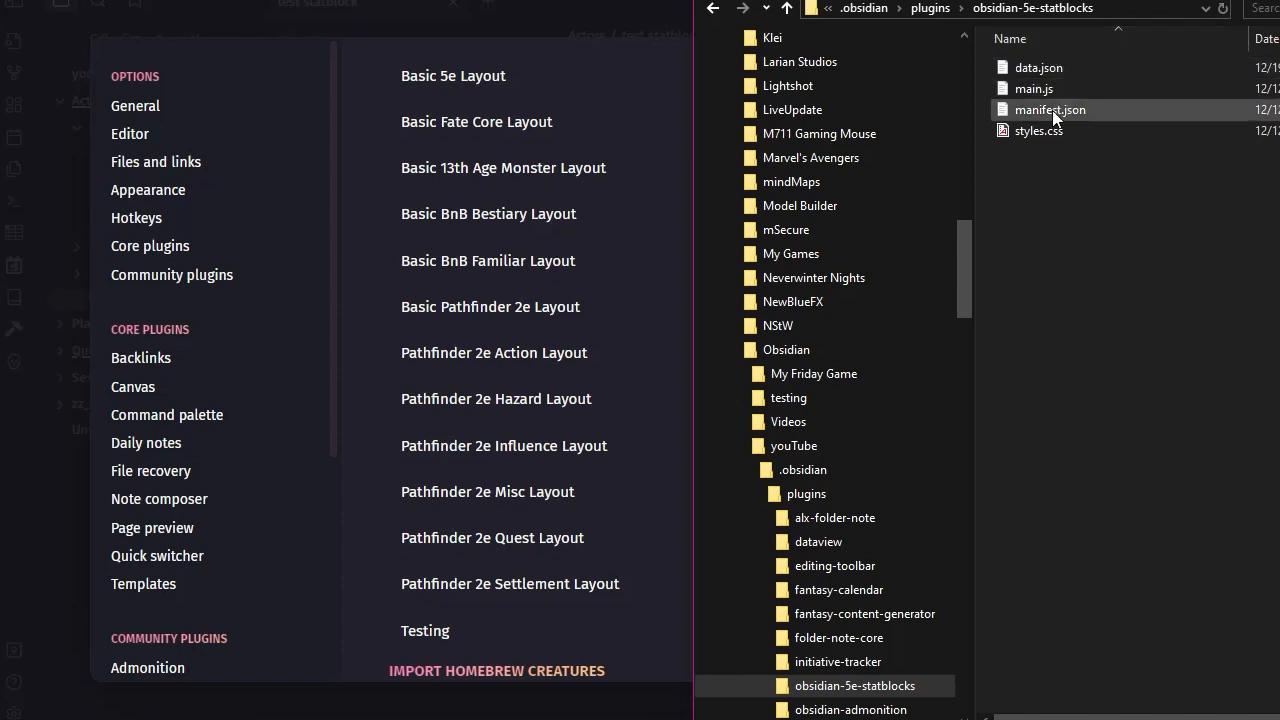
Step: Open the plugin's data.json file in Notepad++ and place the cursor near the start of the file
{"action": "double_click", "coordinate": [1021, 68]}
{"action": "right_click", "coordinate": [1021, 68]}
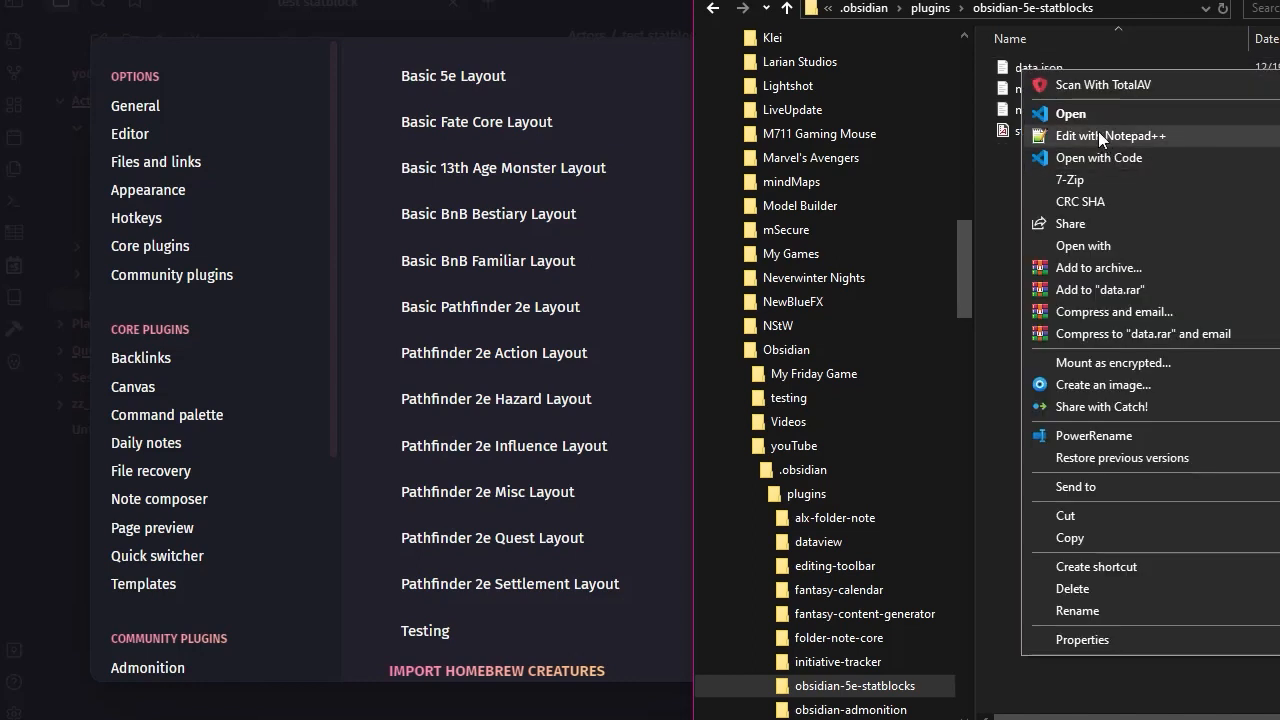
{"action": "left_click", "coordinate": [1134, 138]}
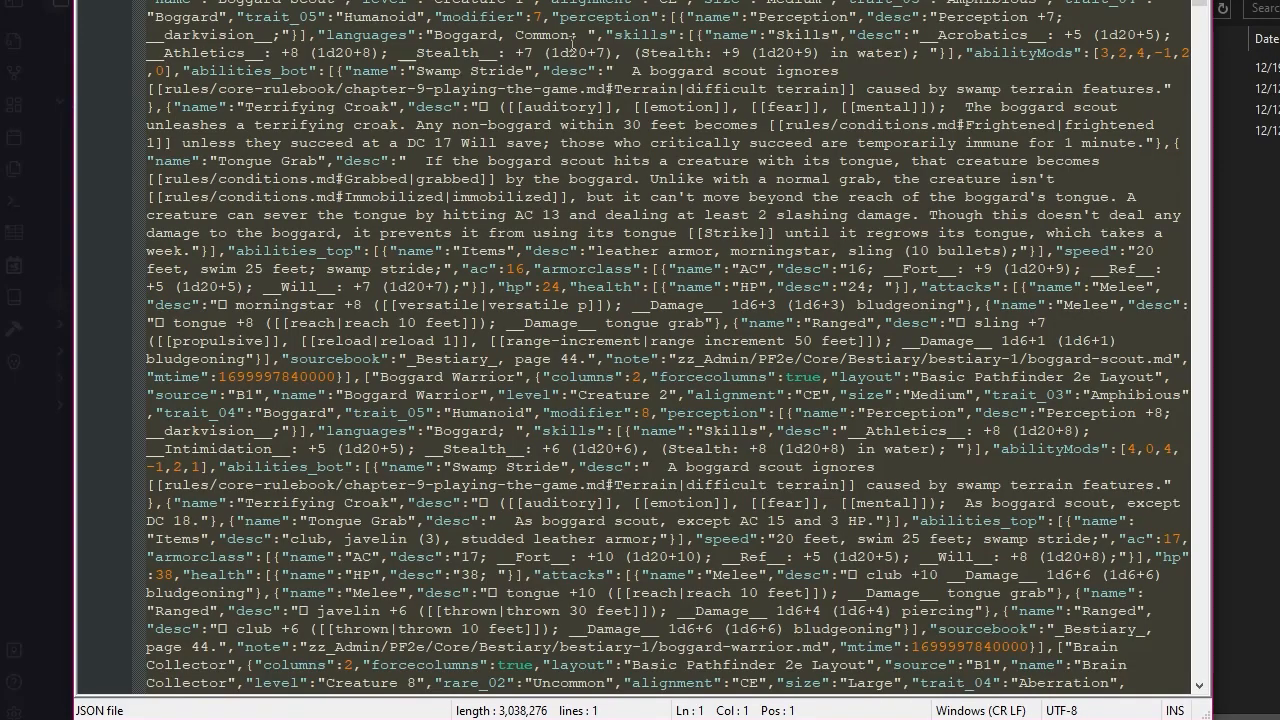
{"action": "left_click_drag", "start_coordinate": [550, 0], "coordinate": [508, 9]}
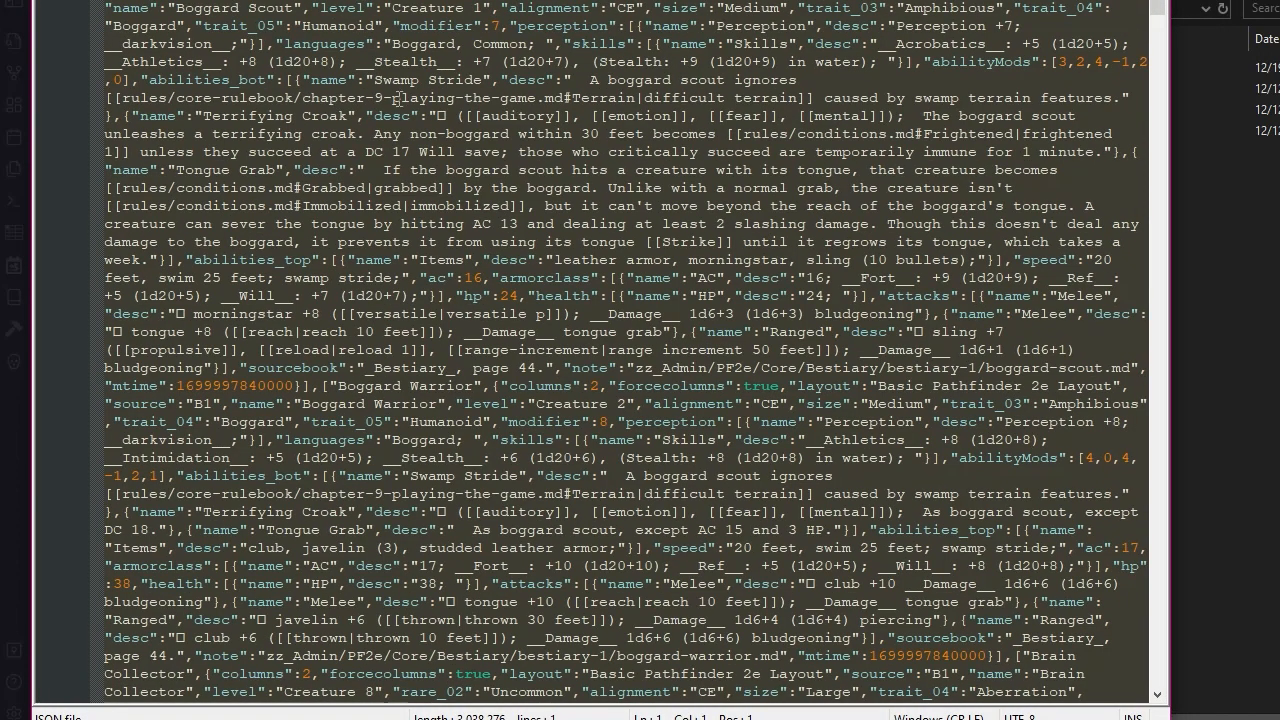
{"action": "left_click_drag", "start_coordinate": [106, 0], "coordinate": [121, 0]}
{"action": "left_click", "coordinate": [113, 0]}
{"action": "left_click", "coordinate": [113, 0]}
{"action": "left_click_drag", "start_coordinate": [1158, 8], "coordinate": [1158, 7]}
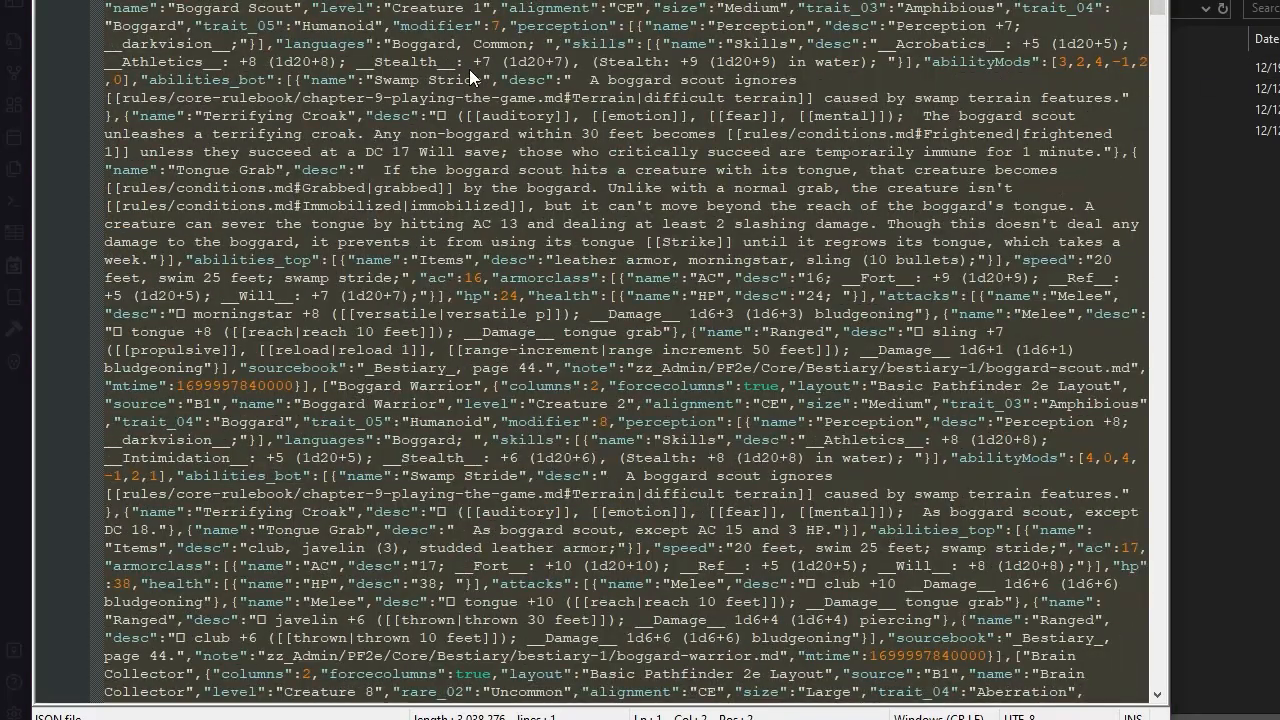
Step: Search data.json for "testing" and examine the code of the Testing layout
{"action": "key", "text": "ctrl+f"}
{"action": "type", "text": "testing"}
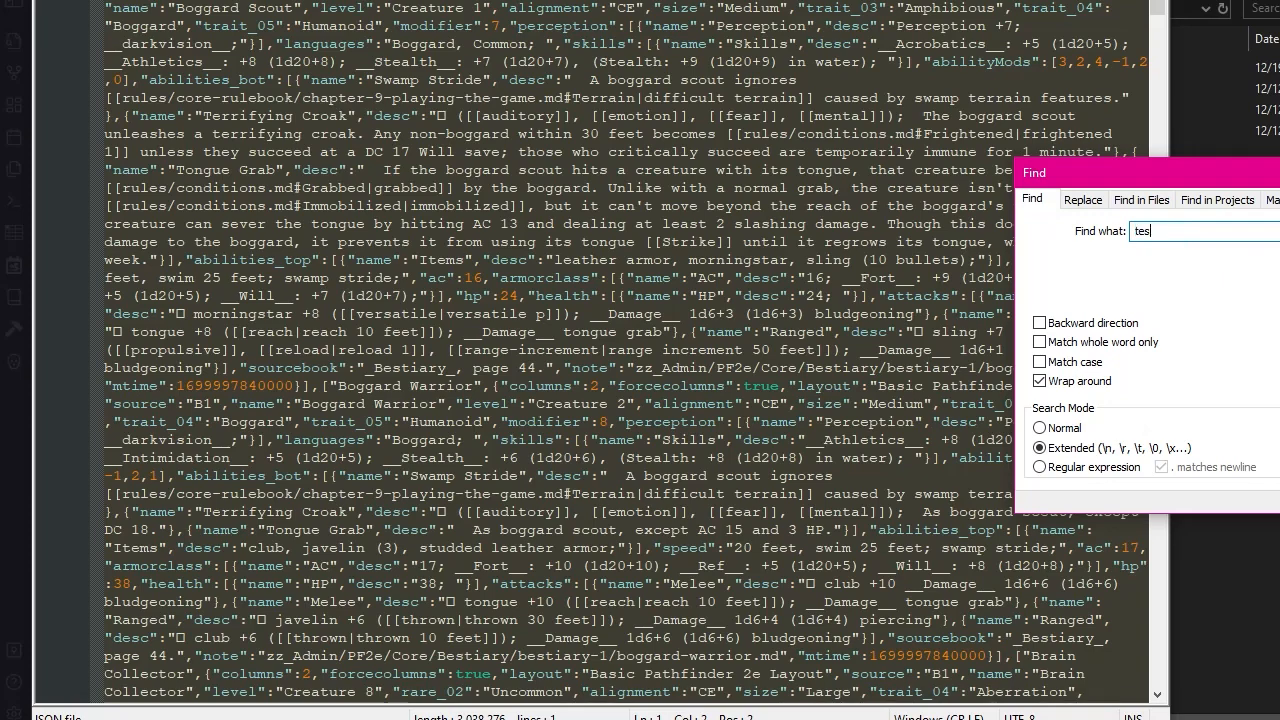
{"action": "key", "text": "Return"}
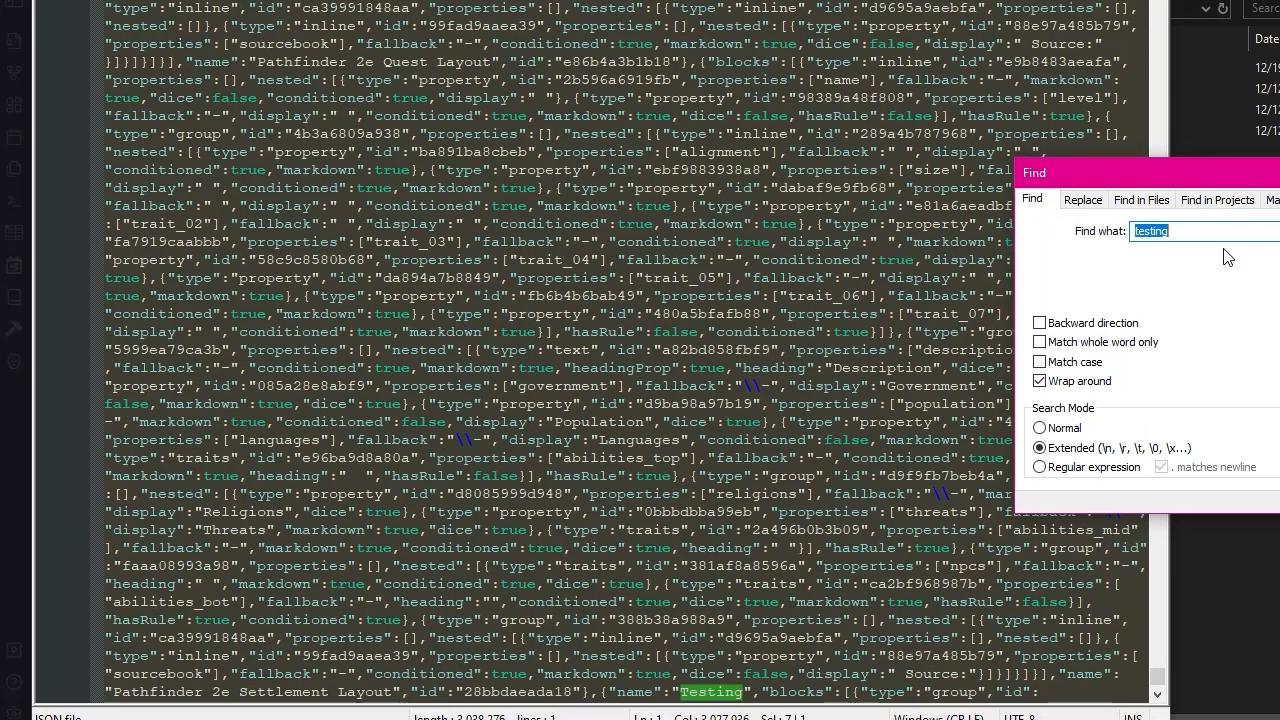
{"action": "scroll", "coordinate": [852, 530], "scroll_direction": "down", "scroll_amount": 6}
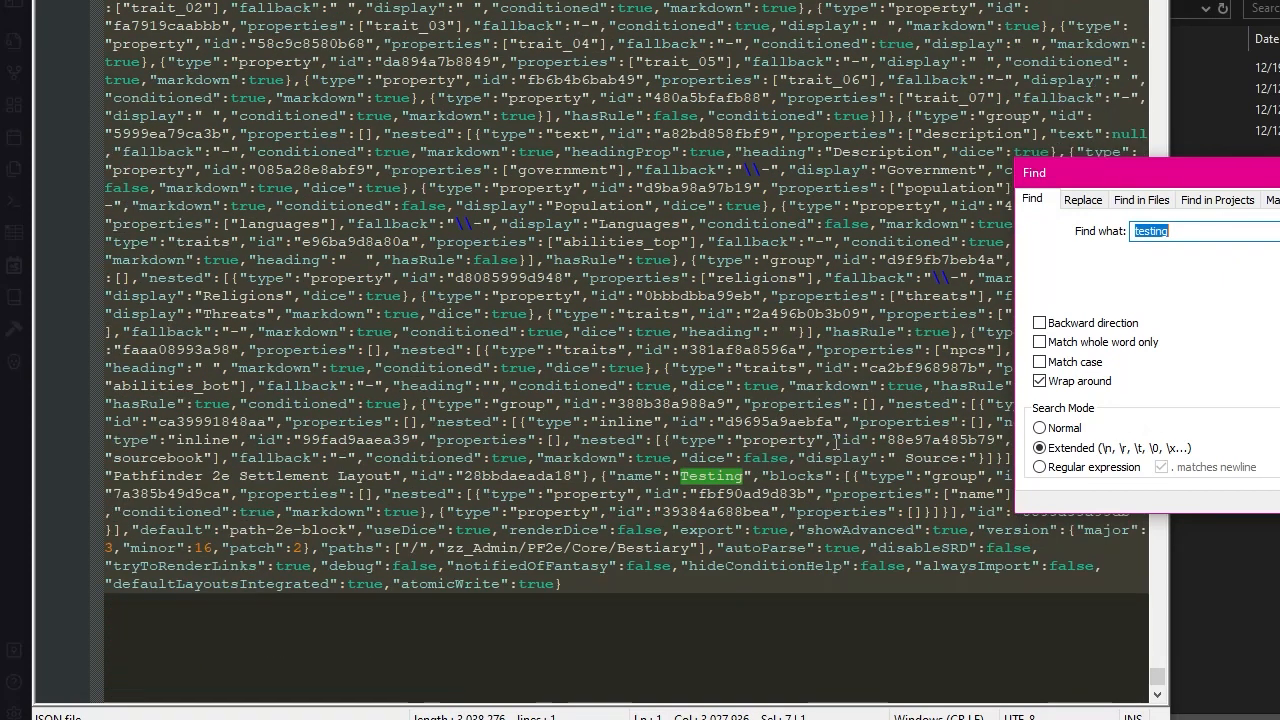
Step: Dismiss the search, close data.json and put the Notepad++ window away
{"action": "left_click_drag", "start_coordinate": [1230, 175], "coordinate": [1202, 0]}
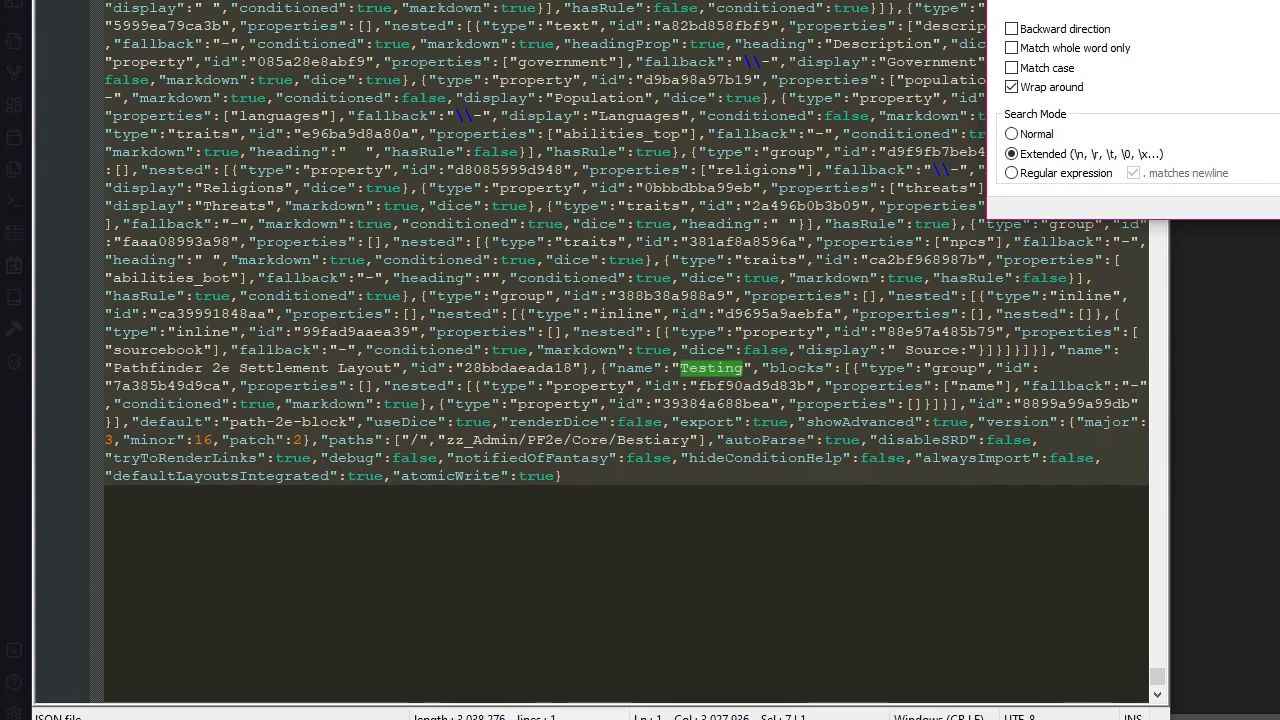
{"action": "key", "text": "Escape"}
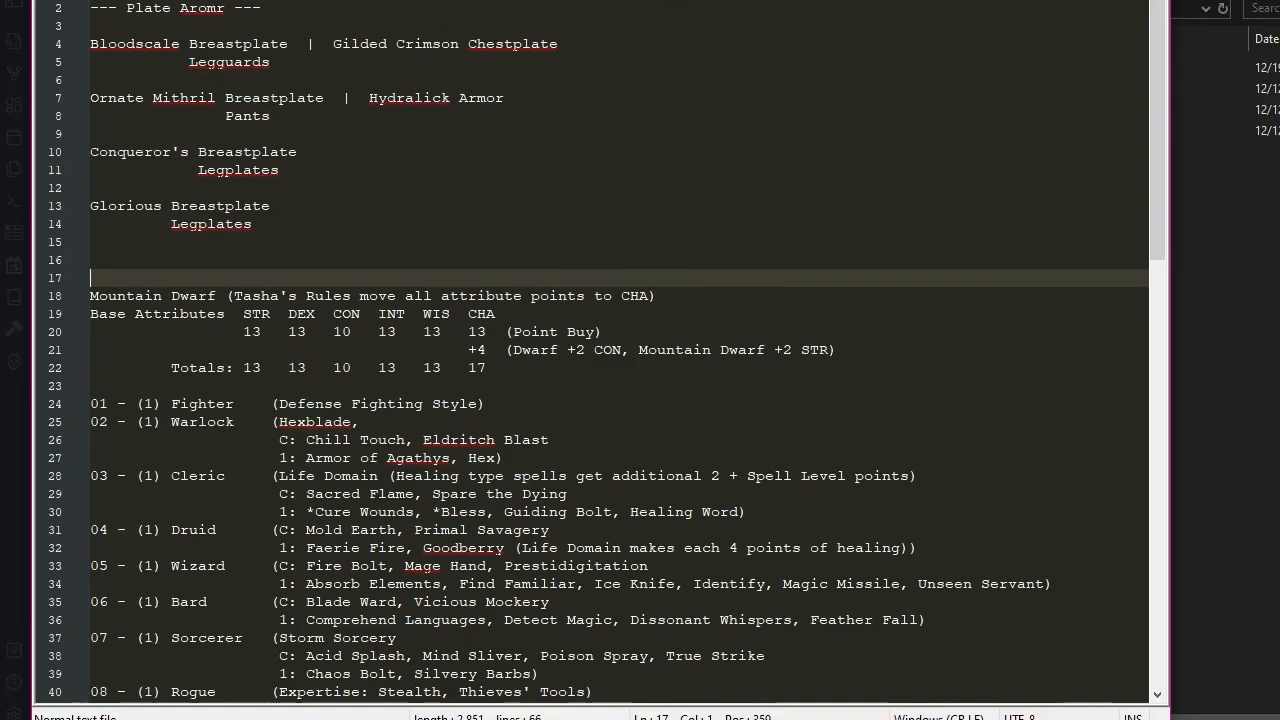
{"action": "left_click", "coordinate": [1045, 0]}
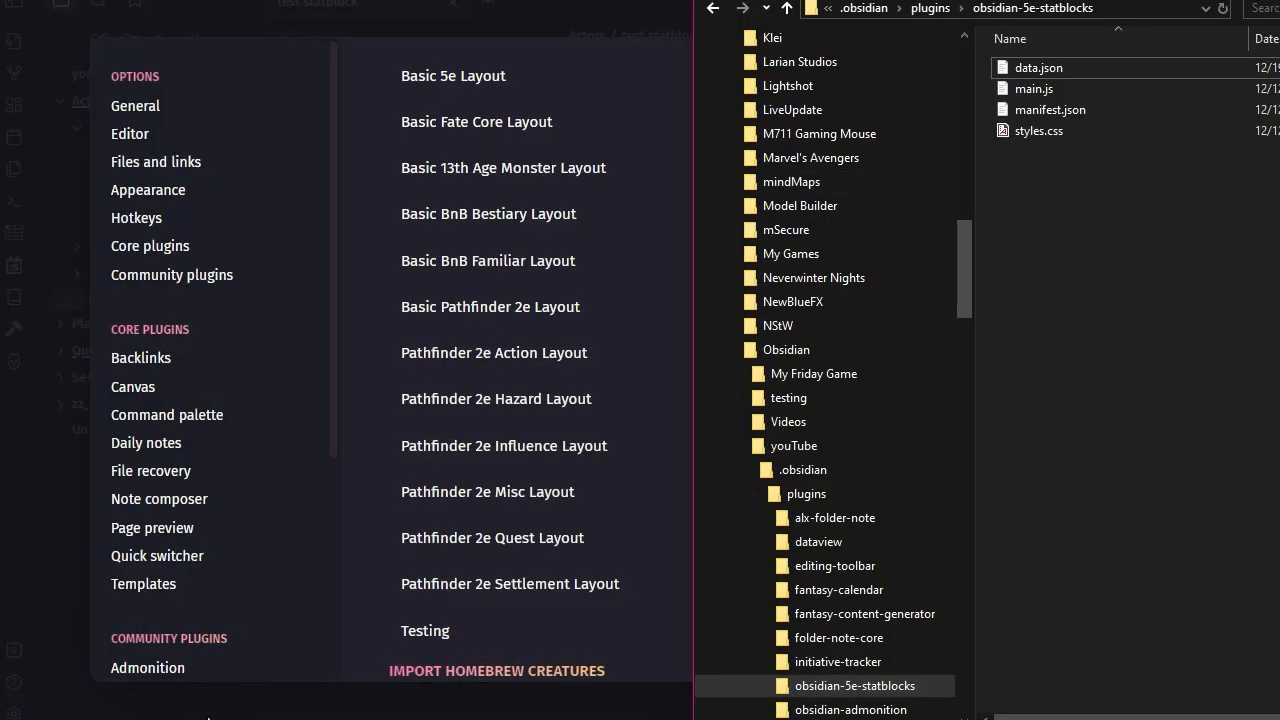
Step: Switch back to Obsidian and open the Testing layout for editing from the Fantasy Statblocks settings
{"action": "left_click", "coordinate": [222, 705]}
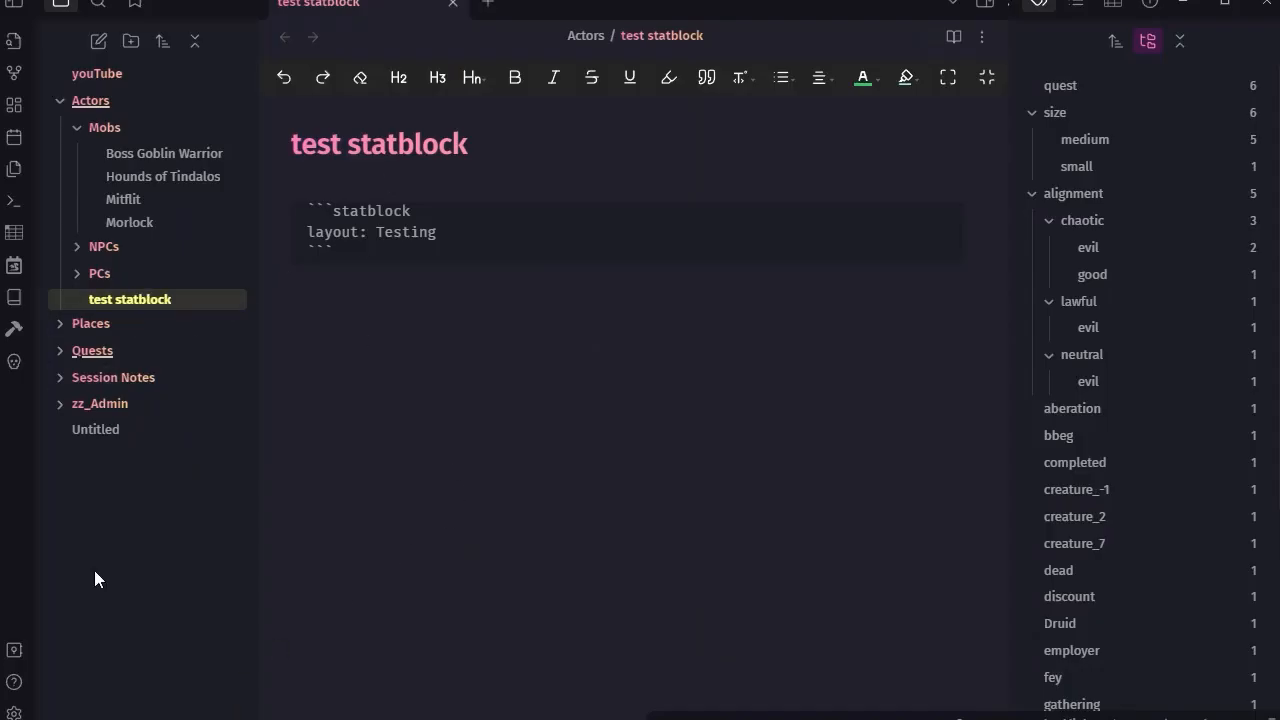
{"action": "left_click", "coordinate": [14, 712]}
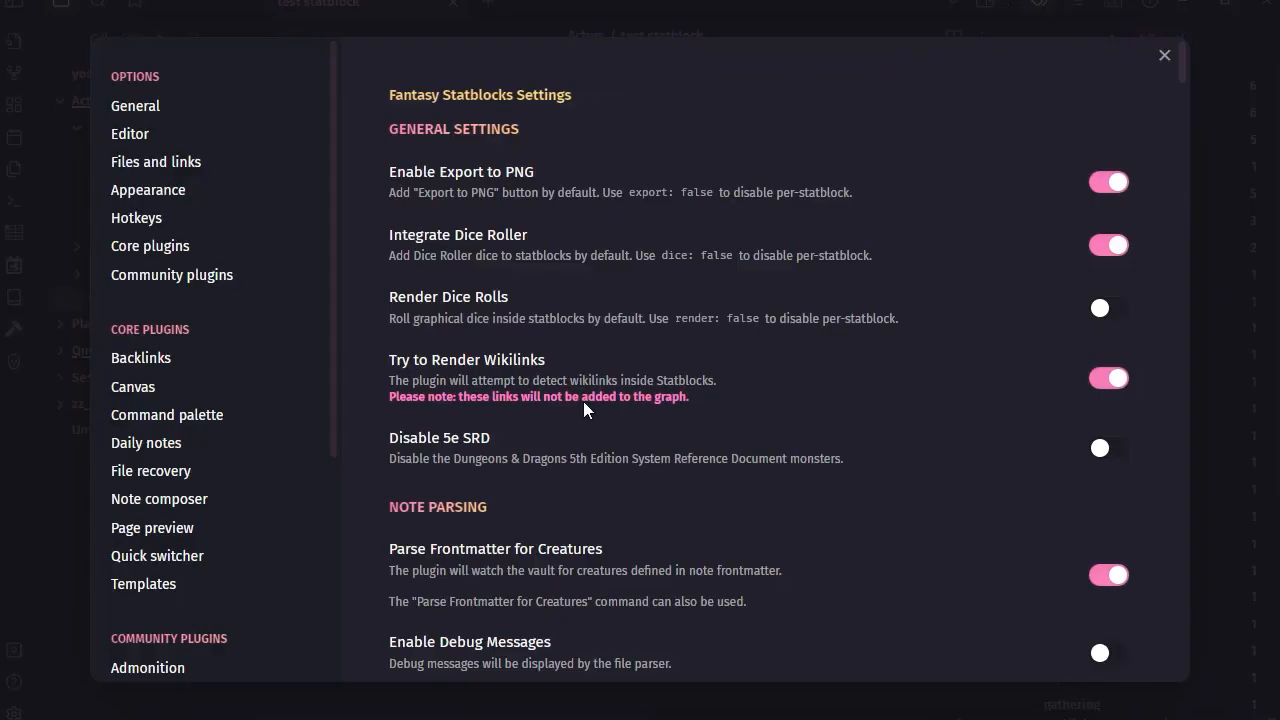
{"action": "scroll", "coordinate": [638, 449], "scroll_direction": "down", "scroll_amount": 4}
{"action": "scroll", "coordinate": [637, 449], "scroll_direction": "down", "scroll_amount": 5}
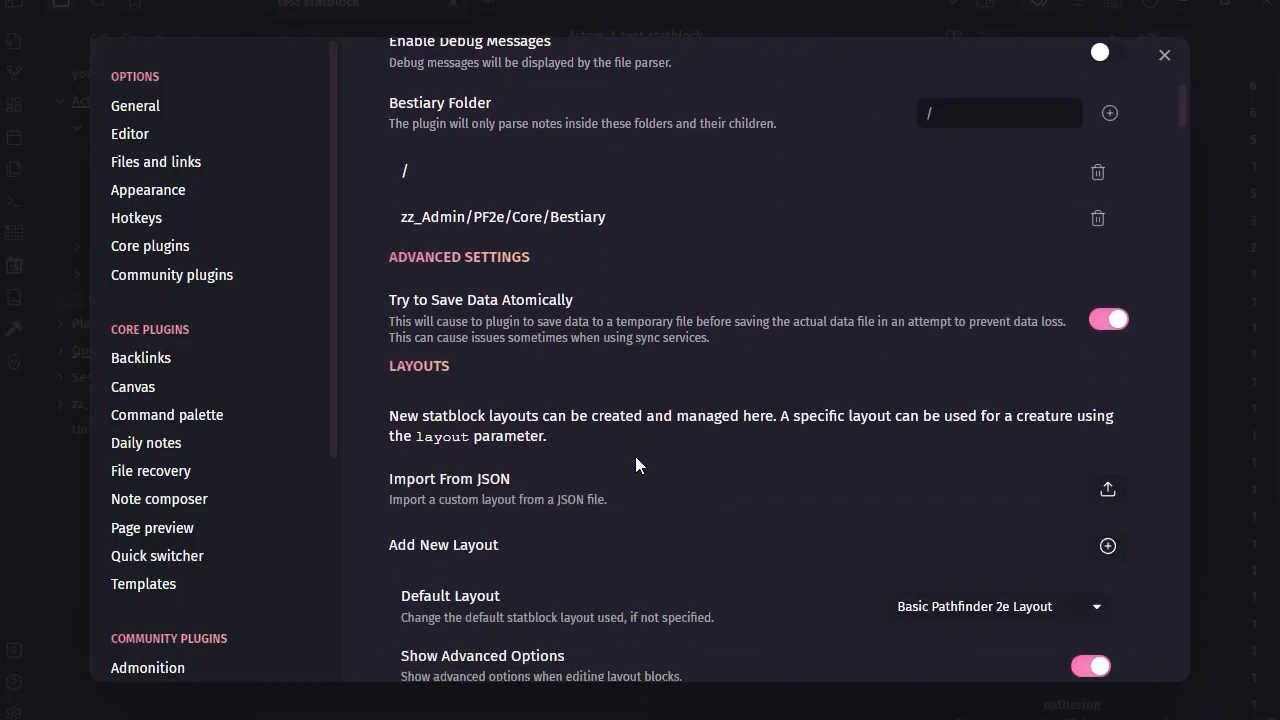
{"action": "scroll", "coordinate": [635, 476], "scroll_direction": "down", "scroll_amount": 5}
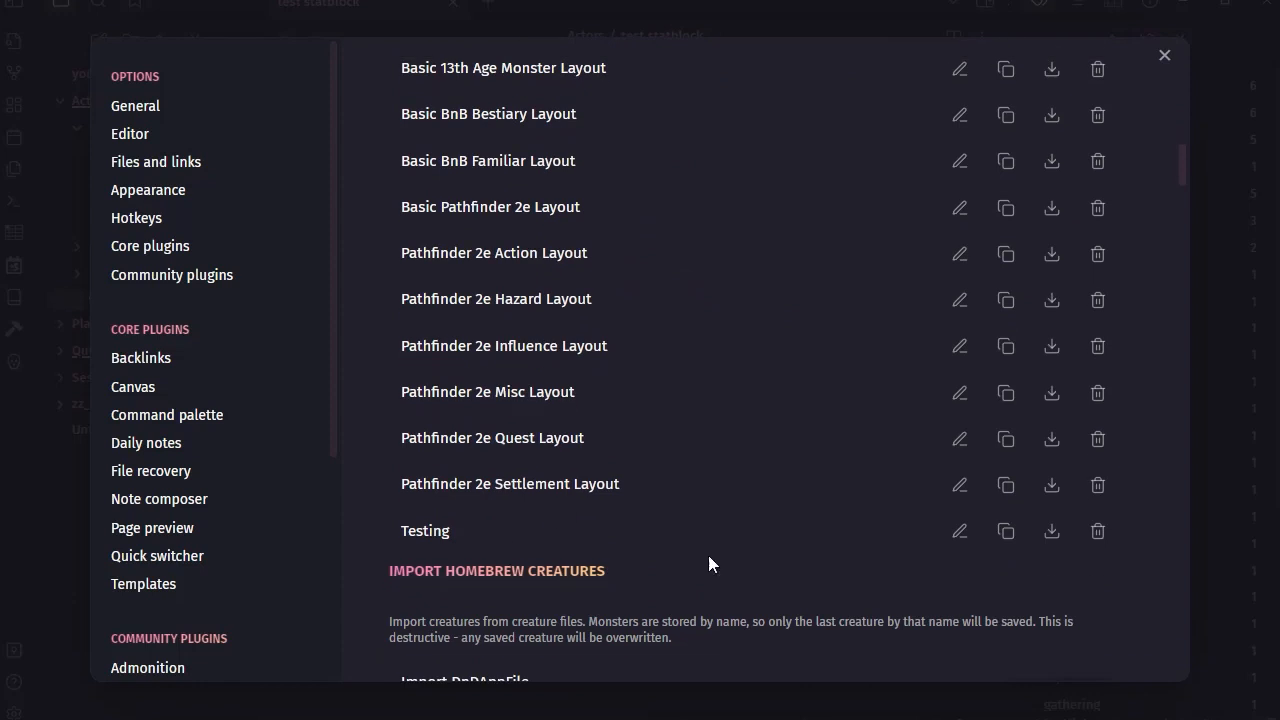
{"action": "left_click", "coordinate": [961, 530]}
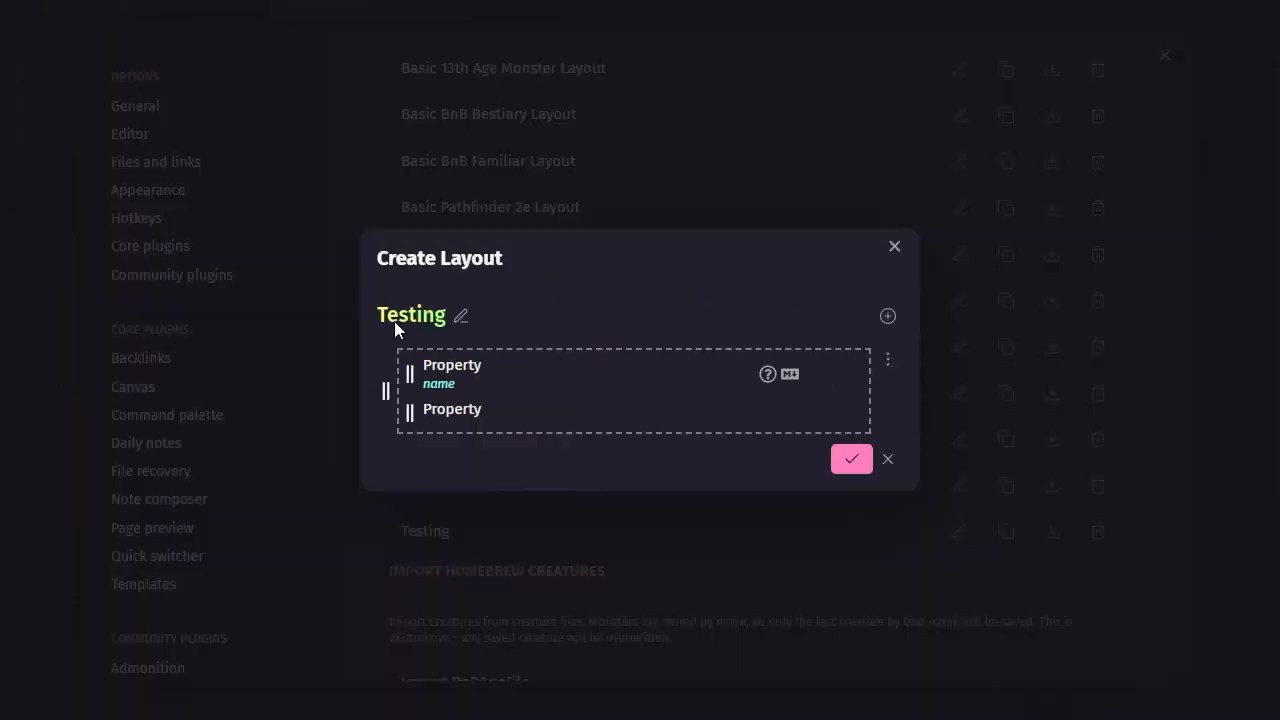
Step: Link the group's second, empty Property block to the level property and enable Render as Markdown
{"action": "mouse_move", "coordinate": [812, 369]}
{"action": "mouse_move", "coordinate": [480, 409]}
{"action": "left_click", "coordinate": [816, 413]}
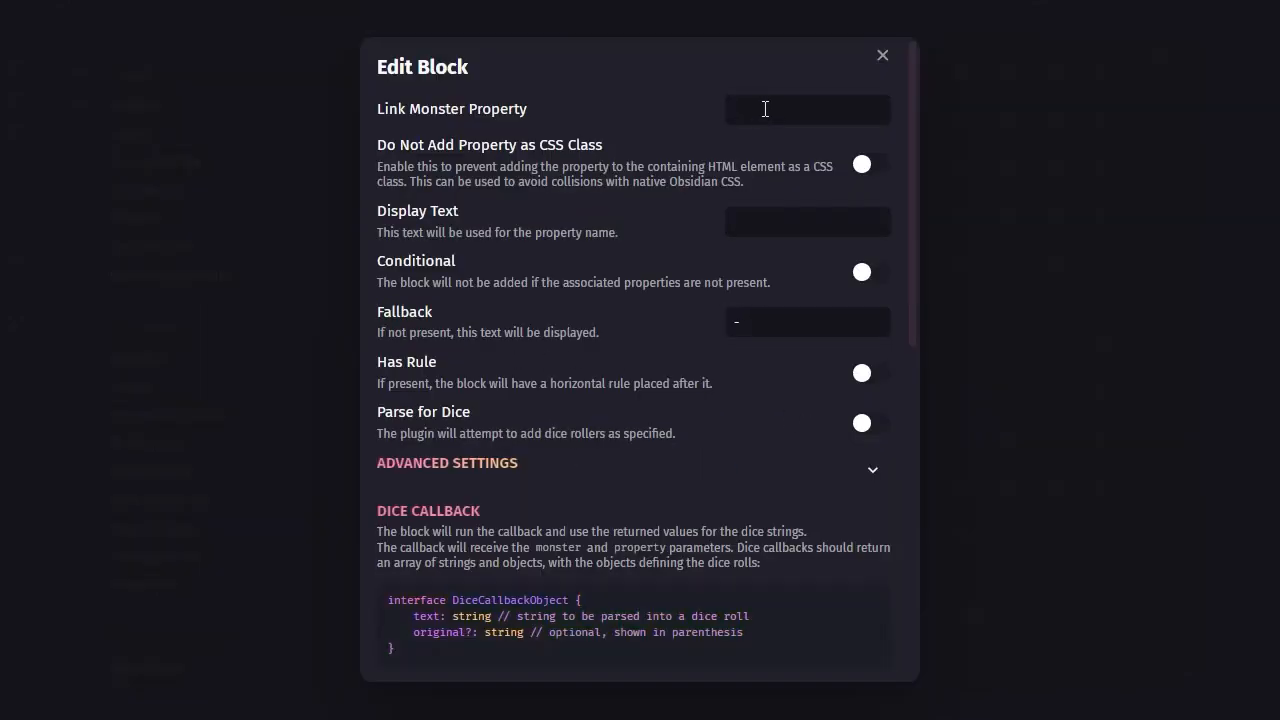
{"action": "type", "text": "level"}
{"action": "scroll", "coordinate": [797, 420], "scroll_direction": "down", "scroll_amount": 1}
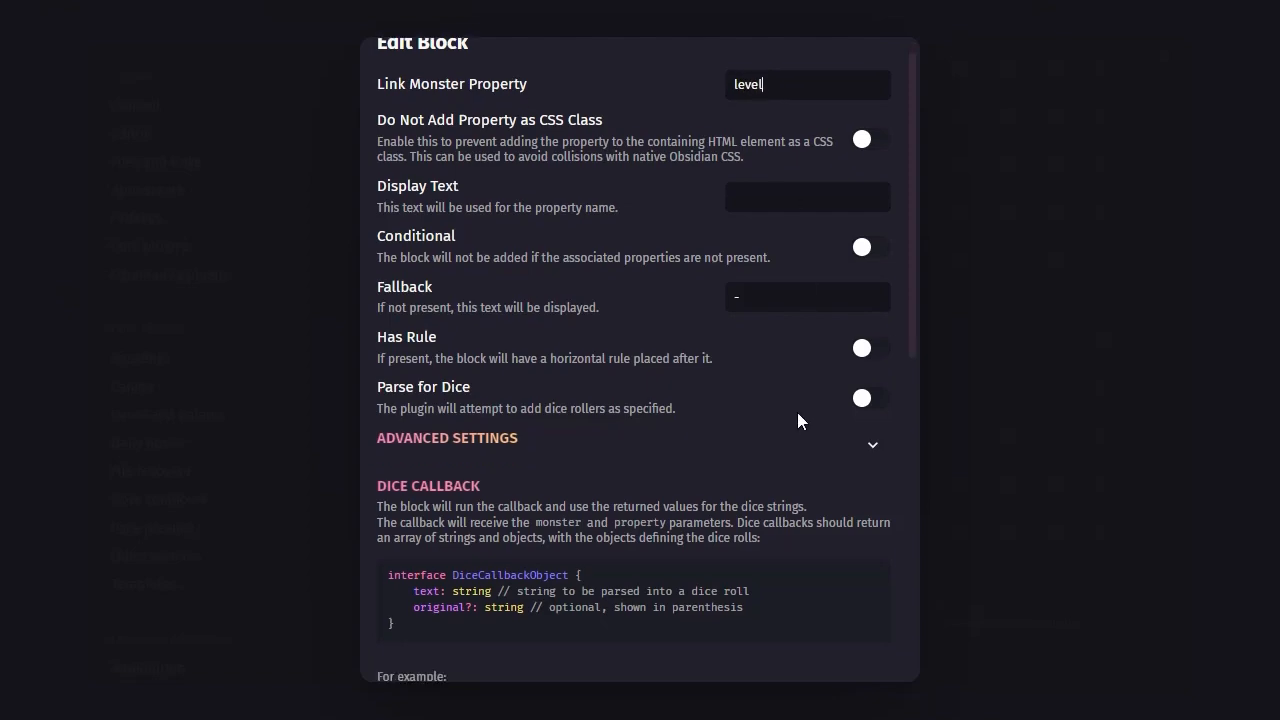
{"action": "scroll", "coordinate": [800, 440], "scroll_direction": "down", "scroll_amount": 5}
{"action": "scroll", "coordinate": [860, 449], "scroll_direction": "down", "scroll_amount": 2}
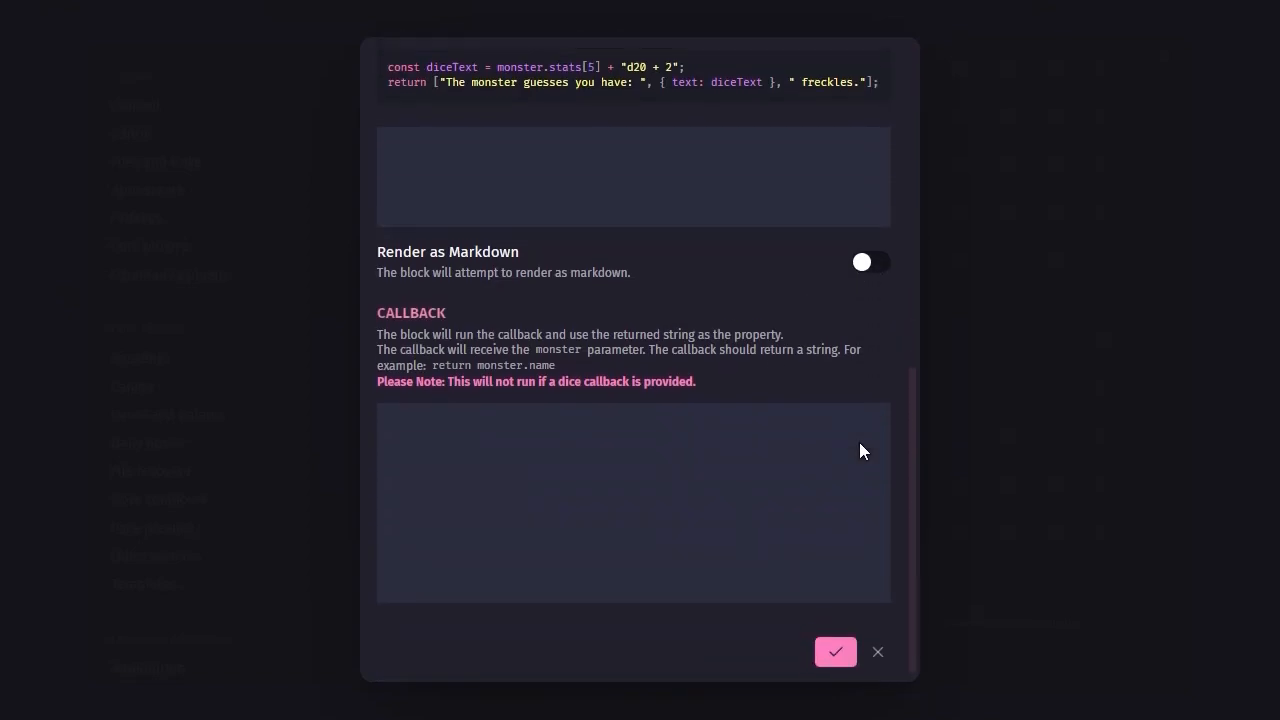
{"action": "scroll", "coordinate": [860, 449], "scroll_direction": "up", "scroll_amount": 2}
{"action": "left_click", "coordinate": [857, 451]}
Step: Try the Has Rule and Parse for Dice options on the level block, switching each one on and off again
{"action": "scroll", "coordinate": [694, 462], "scroll_direction": "up", "scroll_amount": 6}
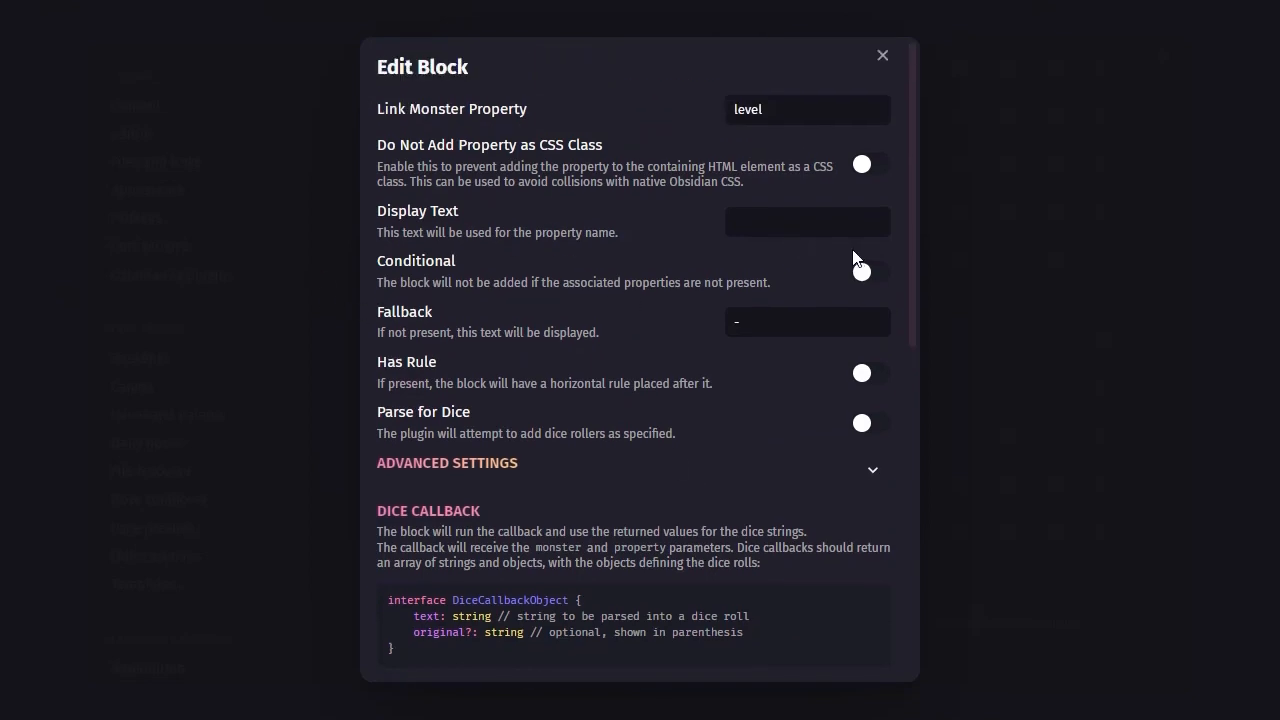
{"action": "left_click", "coordinate": [866, 374]}
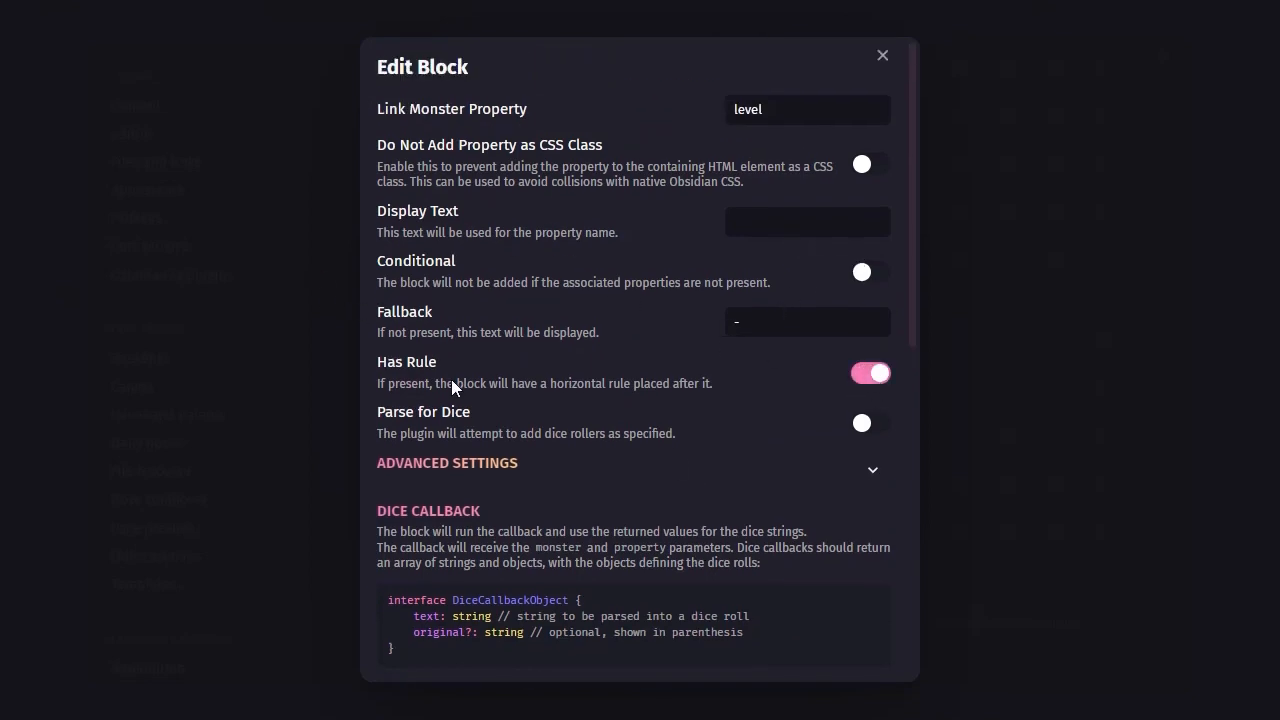
{"action": "left_click", "coordinate": [883, 378]}
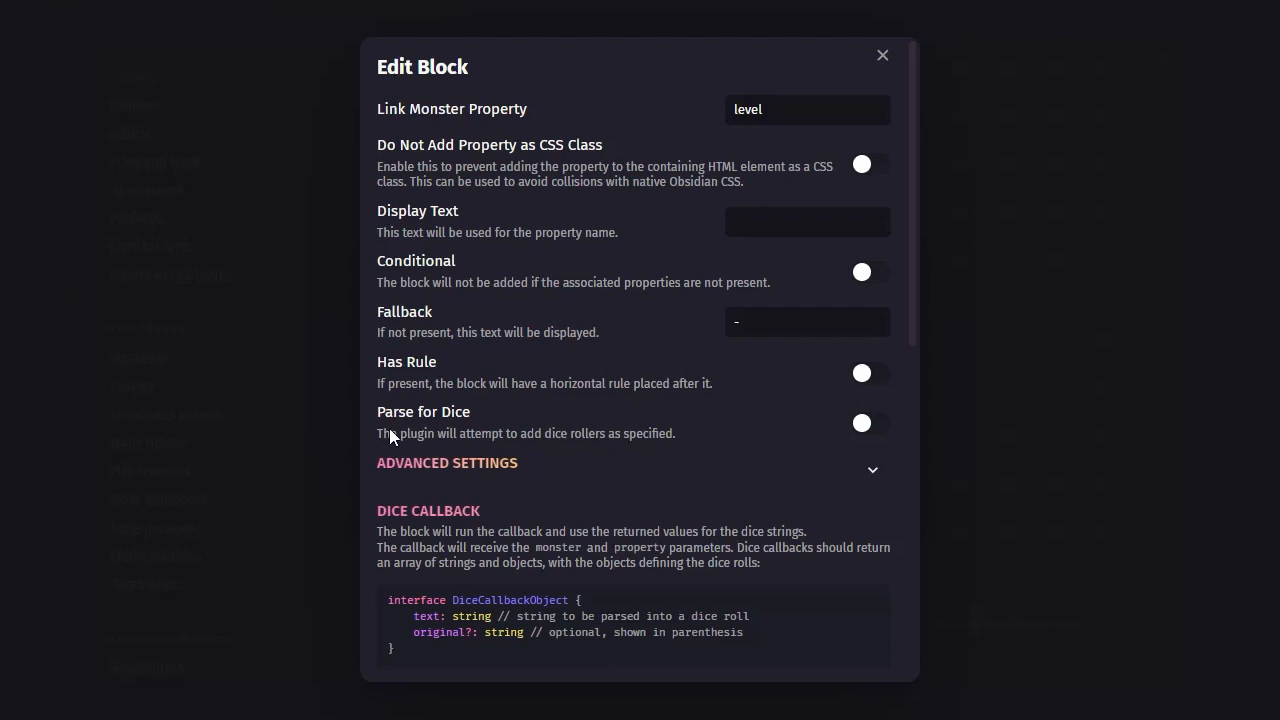
{"action": "left_click", "coordinate": [881, 425]}
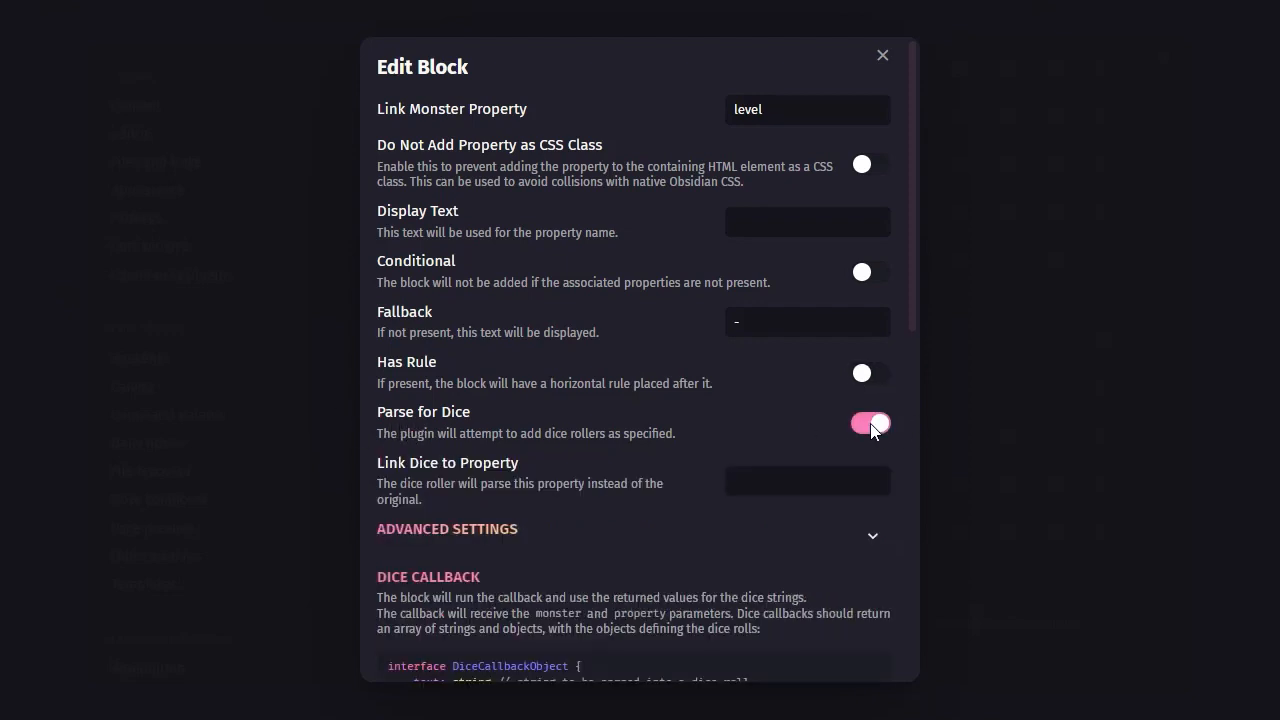
{"action": "left_click", "coordinate": [882, 421]}
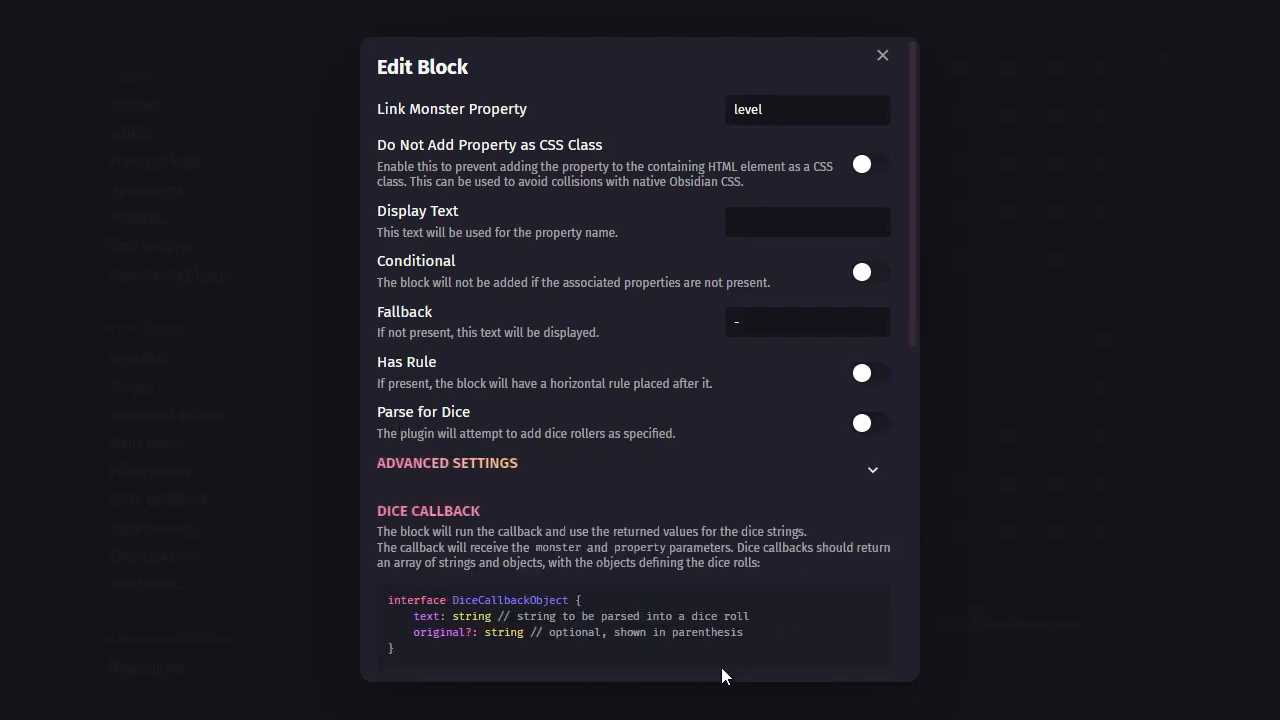
Step: Save the level block's settings and add an Inline Group to the Testing layout
{"action": "scroll", "coordinate": [760, 620], "scroll_direction": "down", "scroll_amount": 7}
{"action": "left_click", "coordinate": [835, 640]}
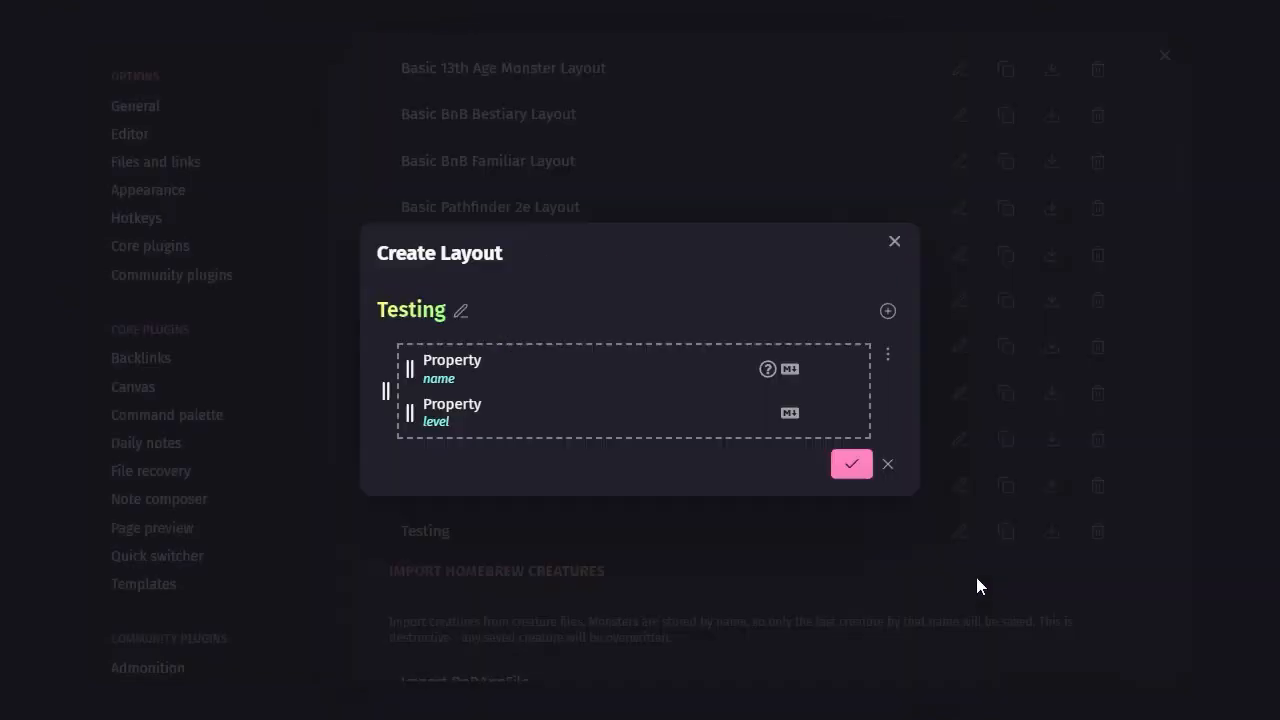
{"action": "left_click", "coordinate": [886, 312]}
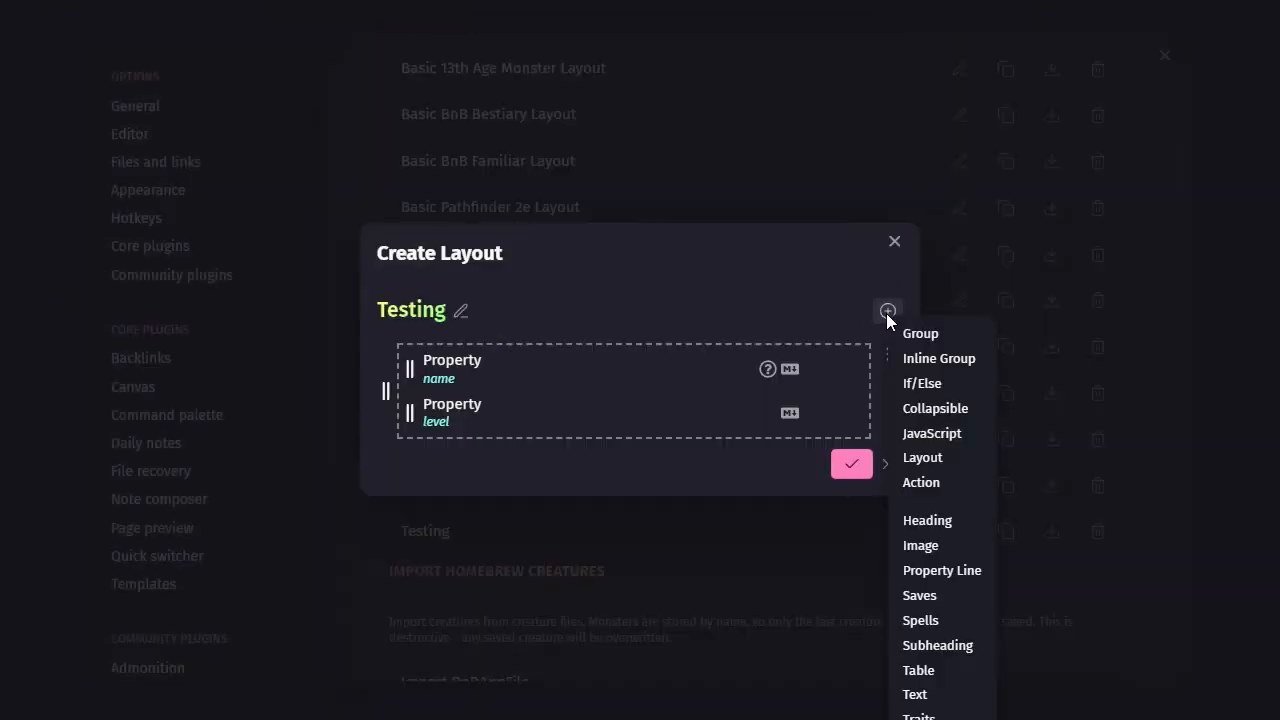
{"action": "left_click", "coordinate": [935, 359]}
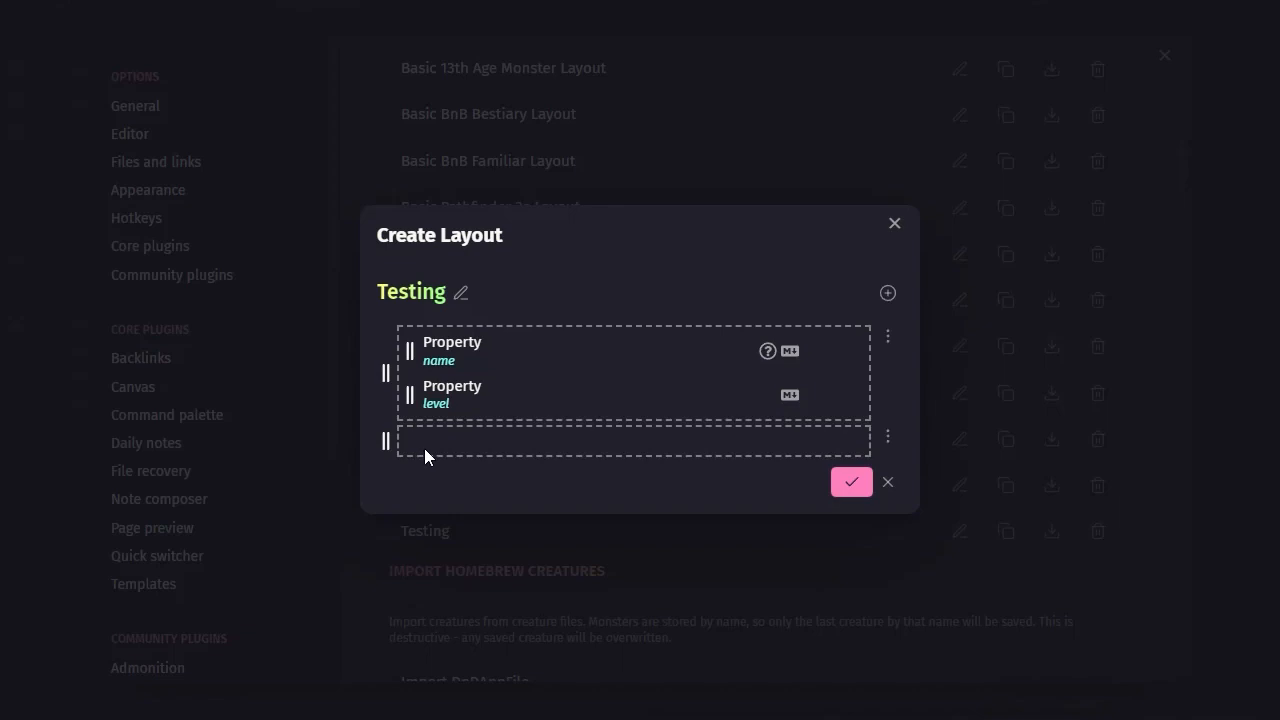
Step: Add a Property Line to the new, empty inline group
{"action": "left_click", "coordinate": [889, 439]}
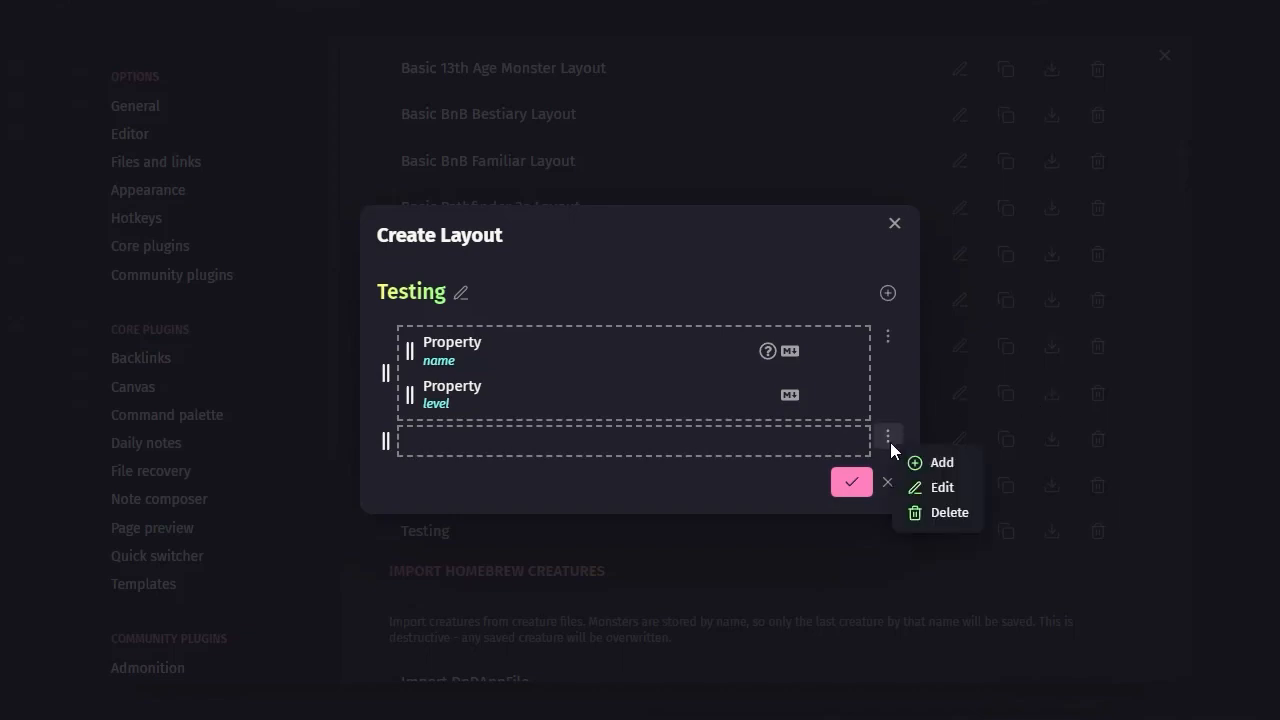
{"action": "left_click", "coordinate": [940, 460]}
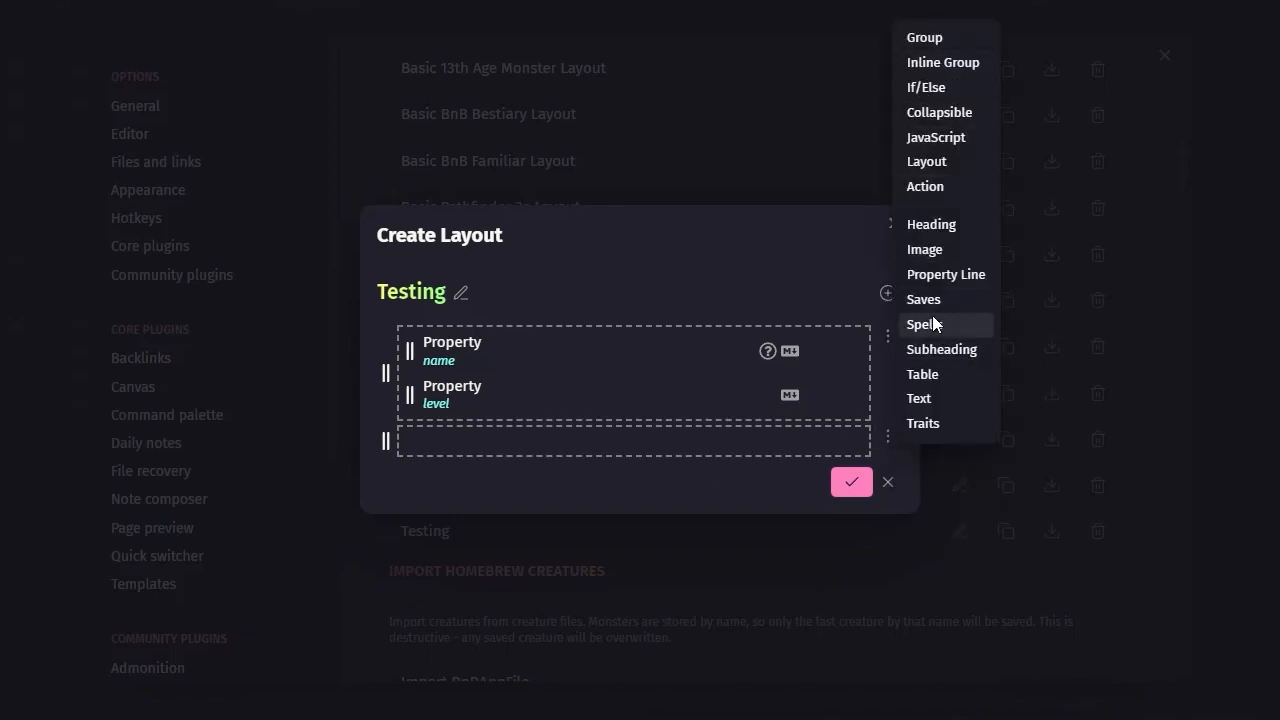
{"action": "left_click", "coordinate": [945, 274]}
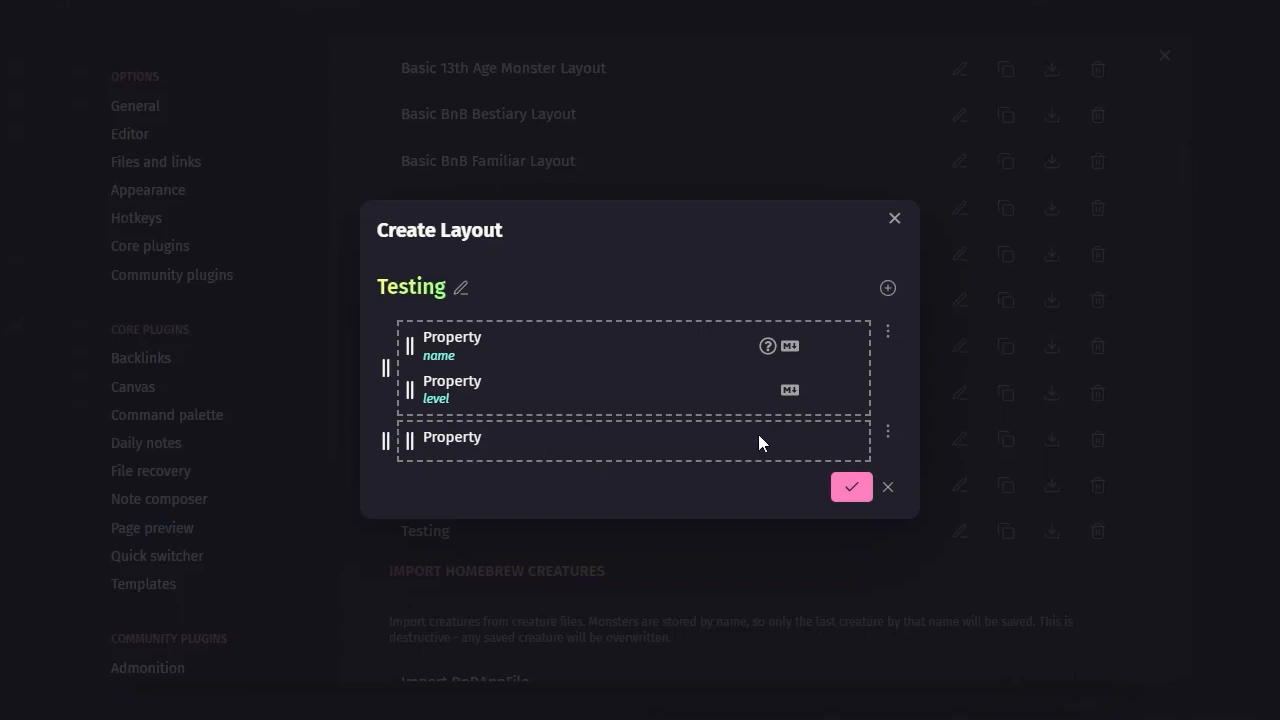
Step: Link the inline group's Property block to name and enable Conditional and Render as Markdown for it
{"action": "left_click", "coordinate": [499, 440]}
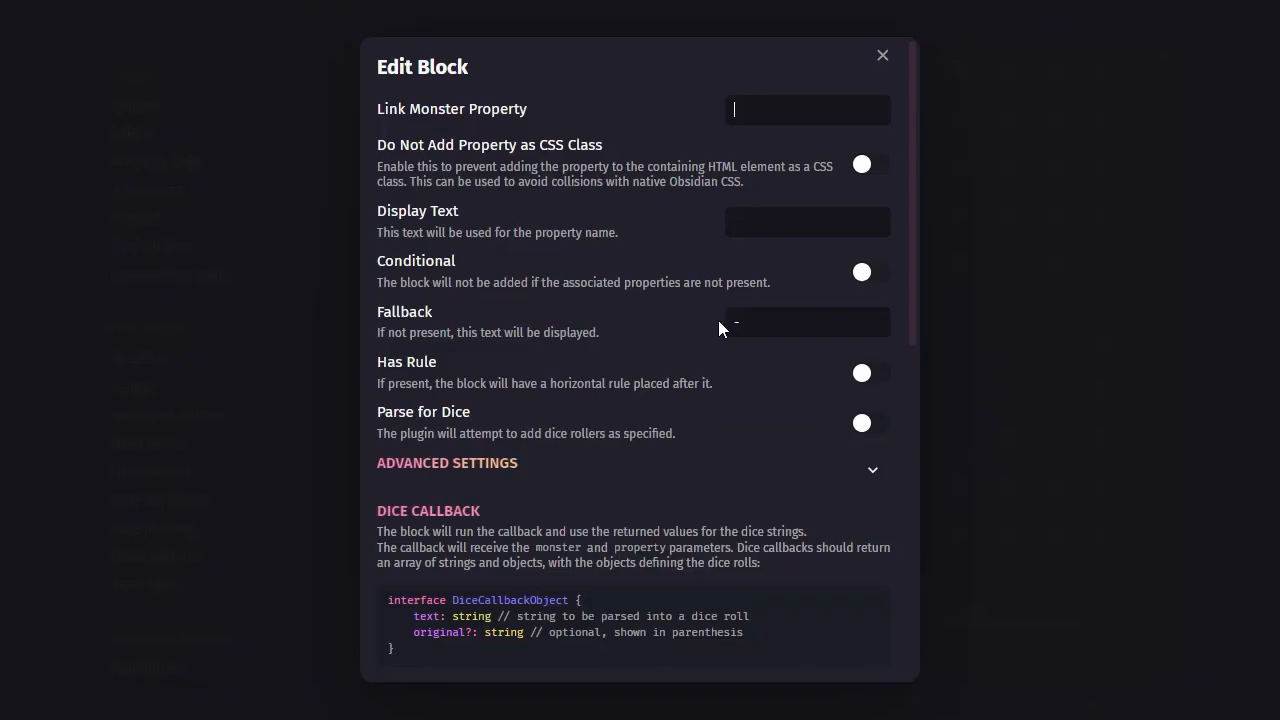
{"action": "left_click", "coordinate": [738, 110]}
{"action": "type", "text": "name"}
{"action": "left_click", "coordinate": [866, 274]}
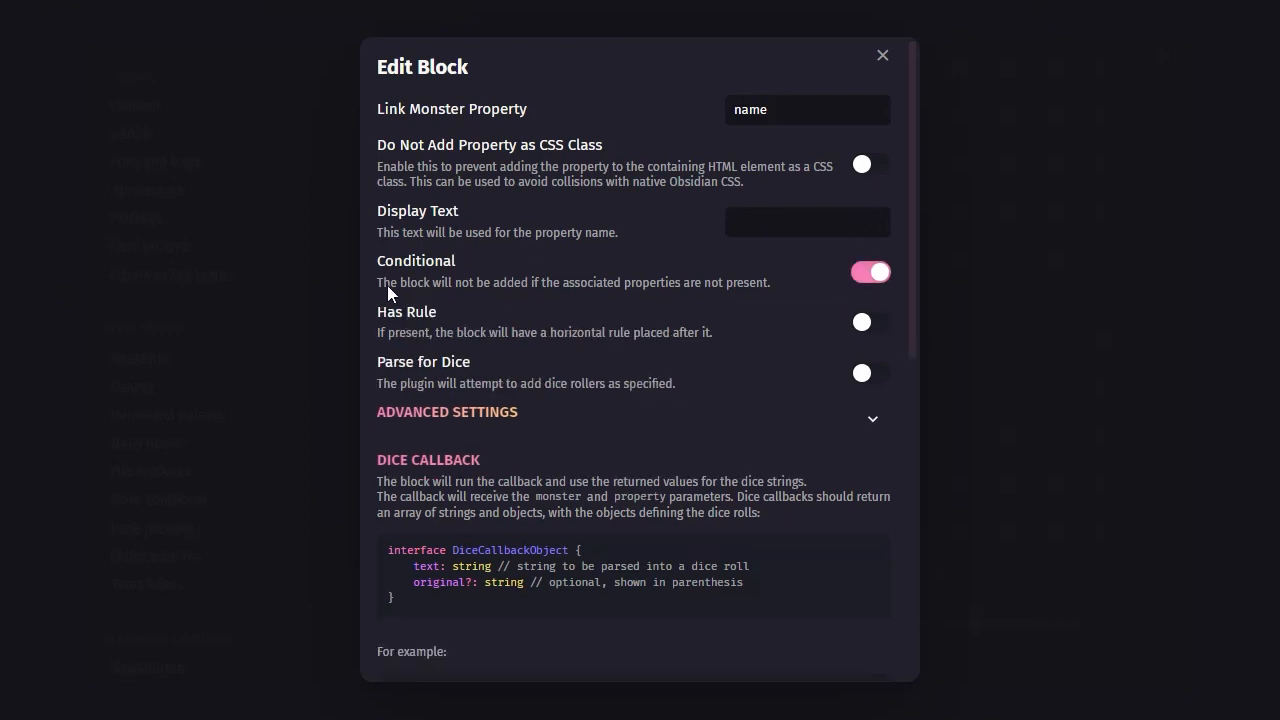
{"action": "scroll", "coordinate": [569, 317], "scroll_direction": "down", "scroll_amount": 5}
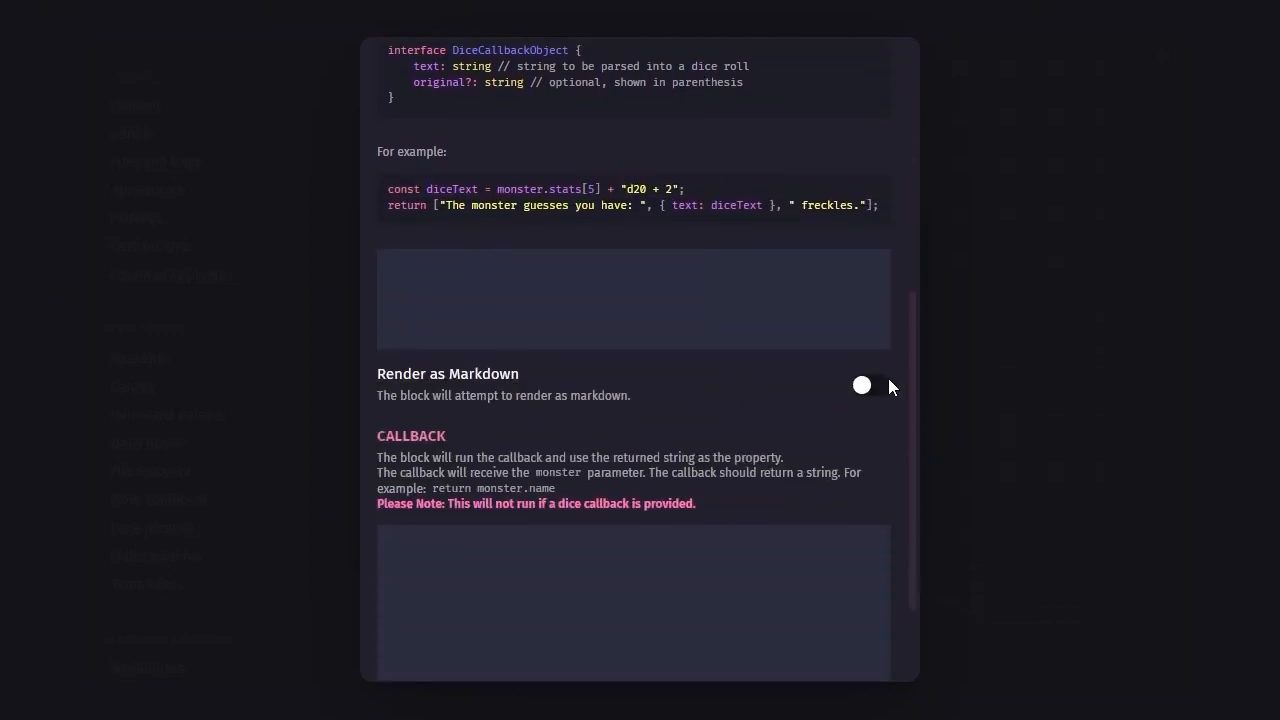
{"action": "left_click", "coordinate": [880, 384]}
{"action": "scroll", "coordinate": [860, 450], "scroll_direction": "down", "scroll_amount": 2}
{"action": "left_click", "coordinate": [845, 641]}
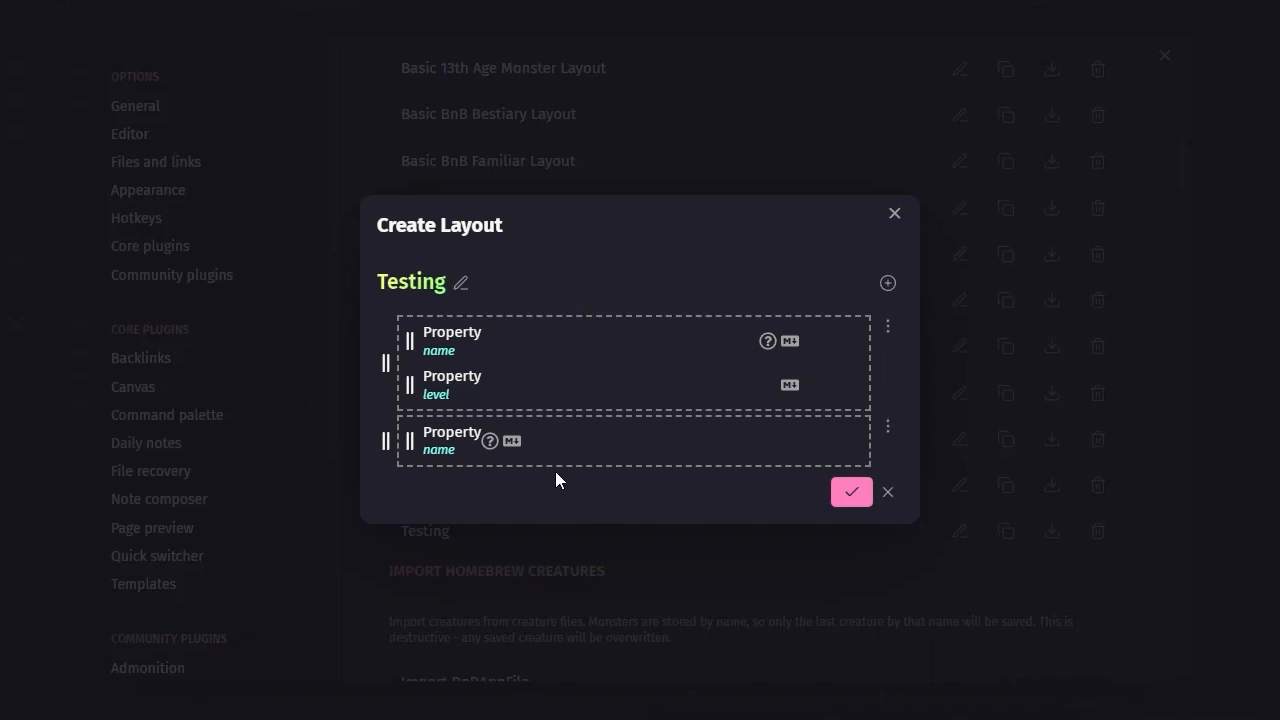
Step: Add a second Property Line to the inline group beside the name block
{"action": "left_click", "coordinate": [888, 428]}
{"action": "left_click", "coordinate": [928, 452]}
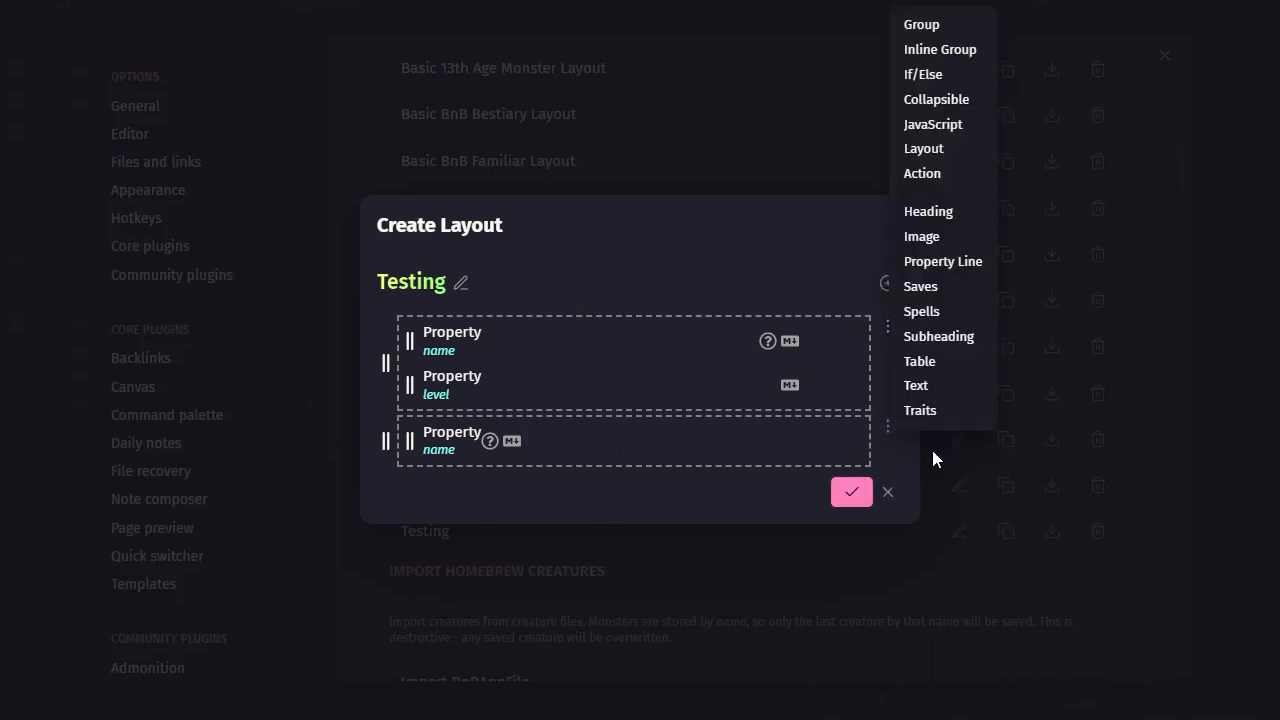
{"action": "left_click", "coordinate": [935, 261]}
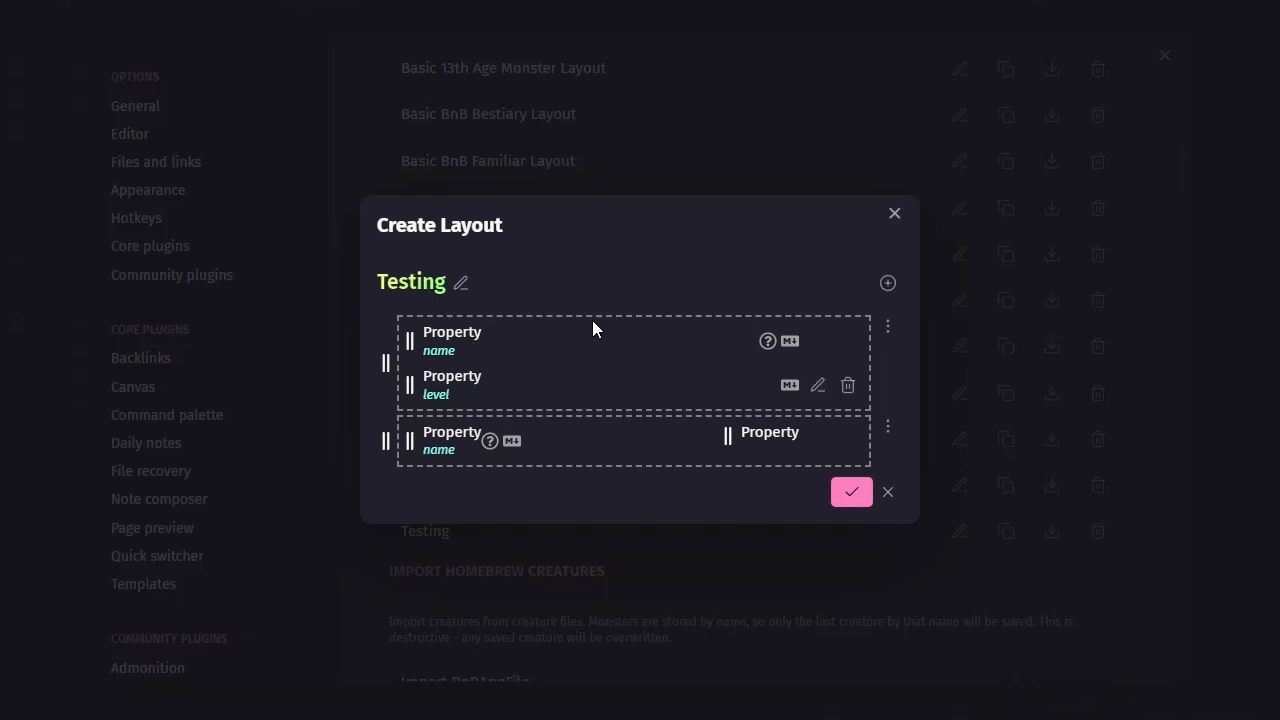
Step: Delete the original group with the stacked name and level blocks, and enable Has Rule on the inline group
{"action": "left_click", "coordinate": [890, 326]}
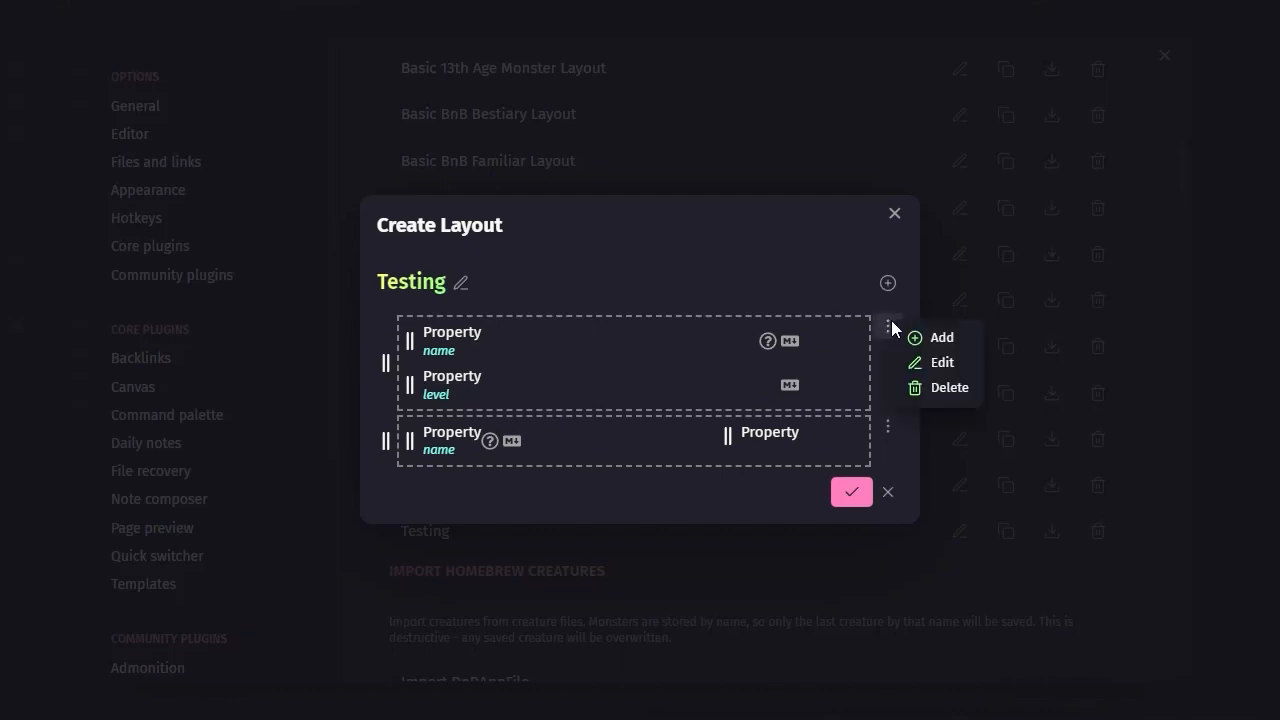
{"action": "left_click", "coordinate": [950, 388]}
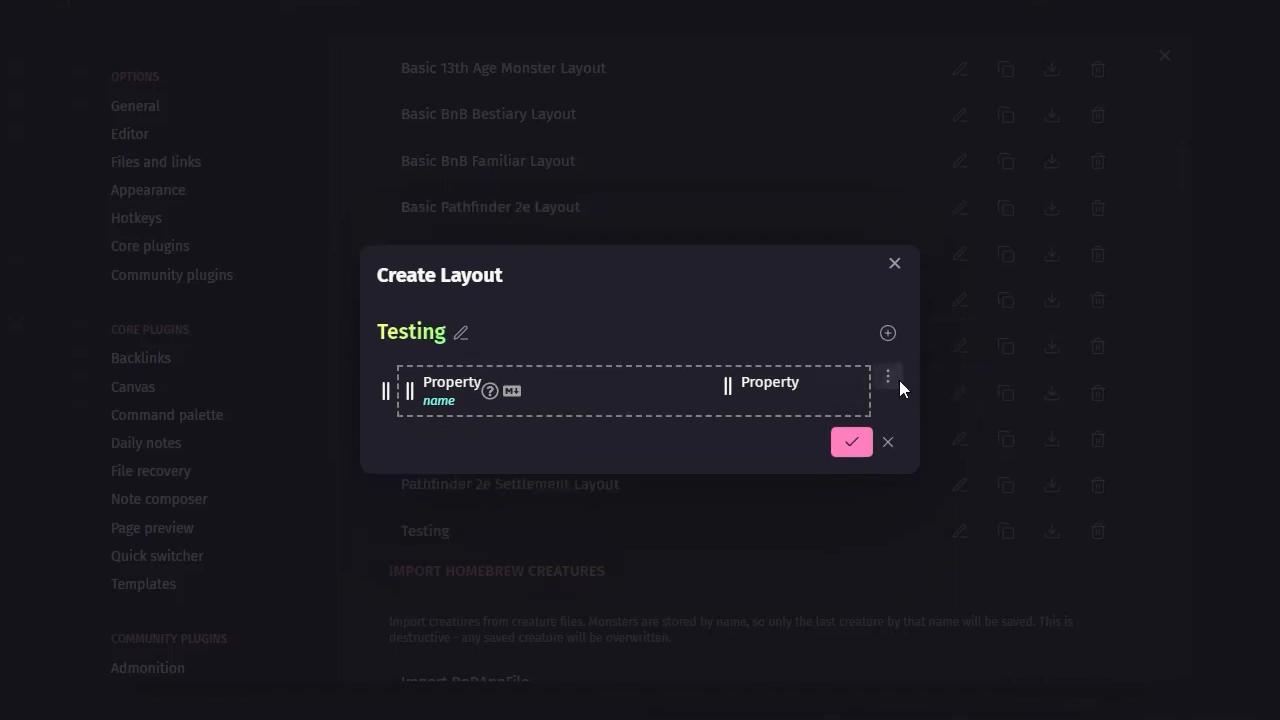
{"action": "left_click", "coordinate": [886, 373]}
{"action": "left_click", "coordinate": [933, 415]}
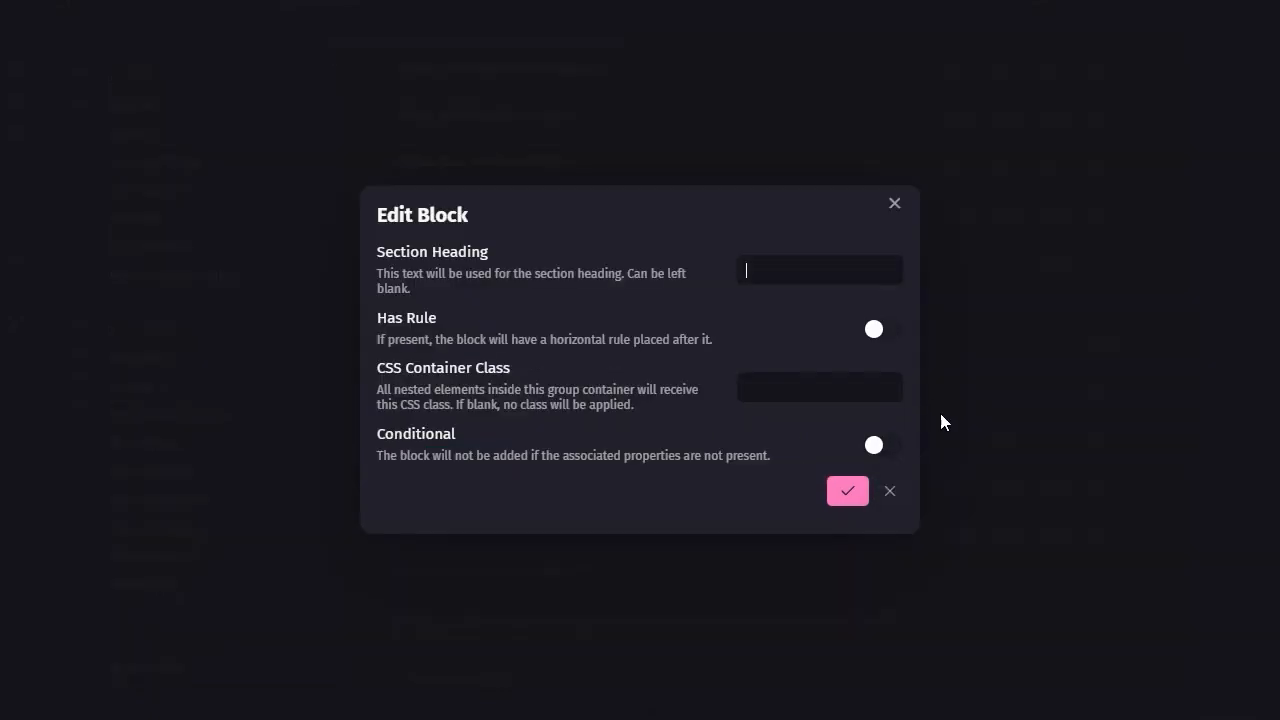
{"action": "left_click", "coordinate": [884, 331]}
{"action": "left_click", "coordinate": [847, 491]}
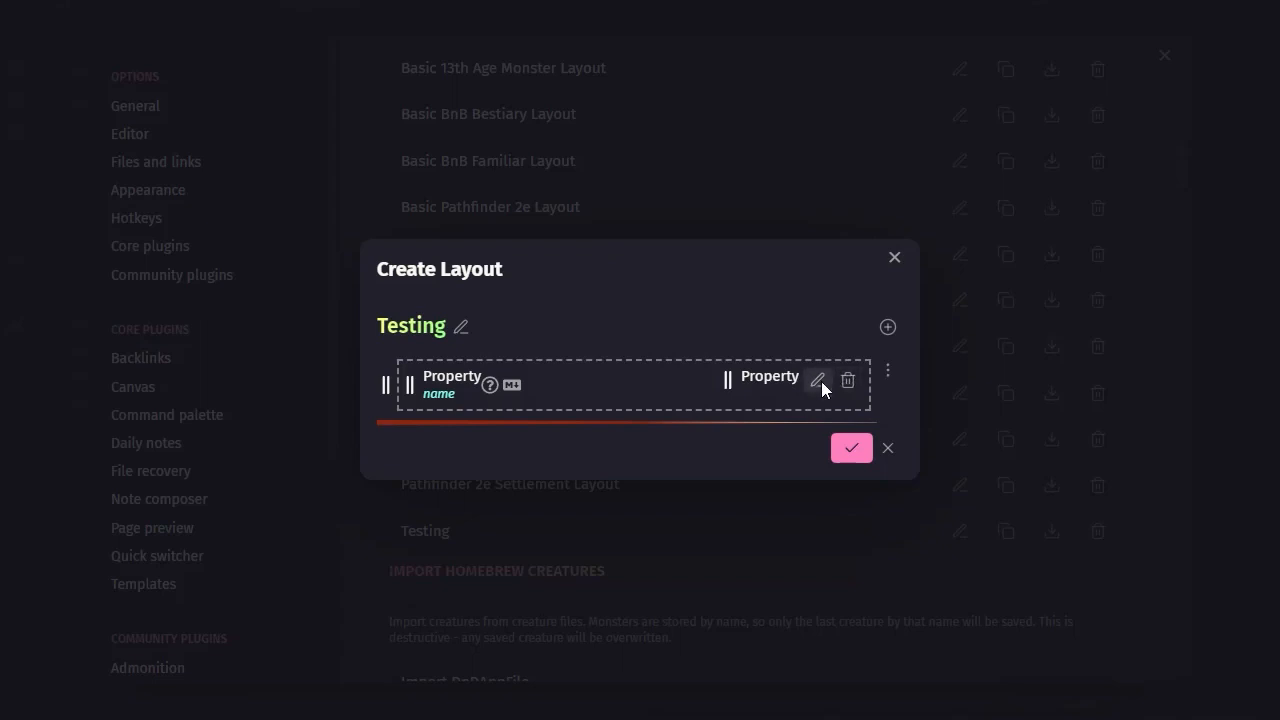
Step: Link the inline group's empty Property block to level with Conditional and Render as Markdown enabled, then save the layout and leave the settings
{"action": "left_click", "coordinate": [818, 380]}
{"action": "left_click", "coordinate": [808, 102]}
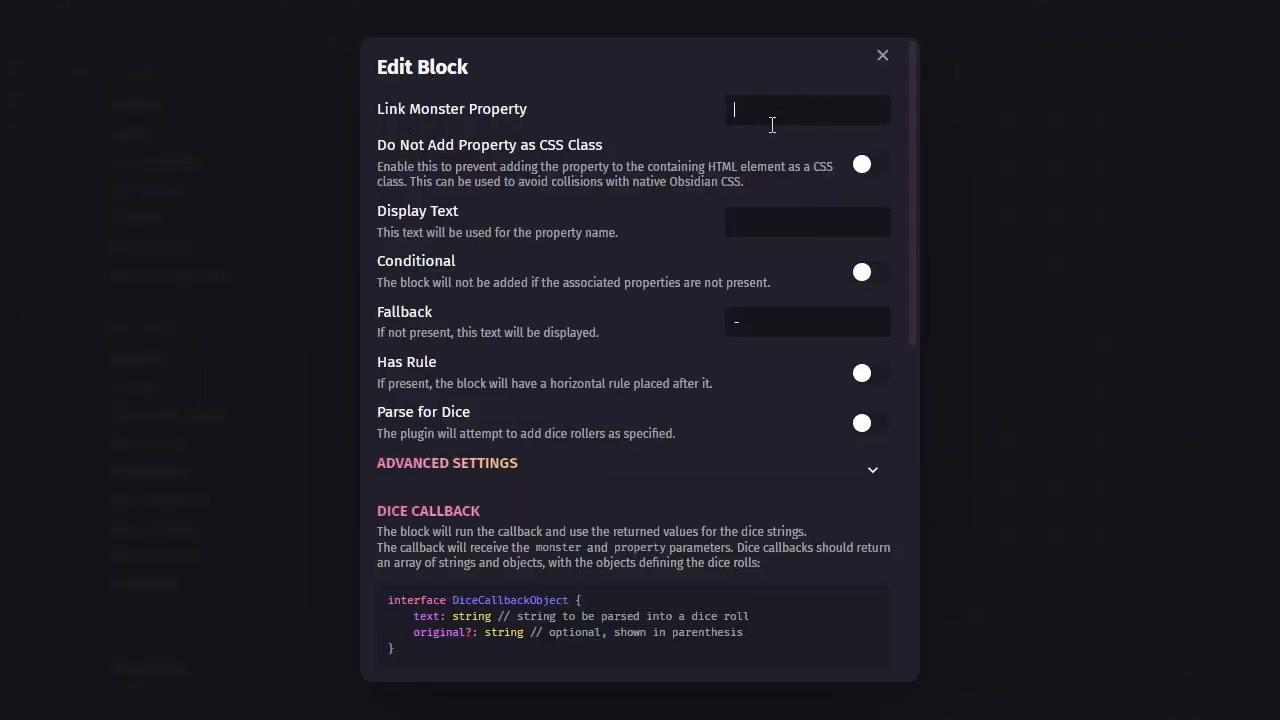
{"action": "type", "text": "level"}
{"action": "left_click", "coordinate": [868, 273]}
{"action": "scroll", "coordinate": [750, 330], "scroll_direction": "down", "scroll_amount": 5}
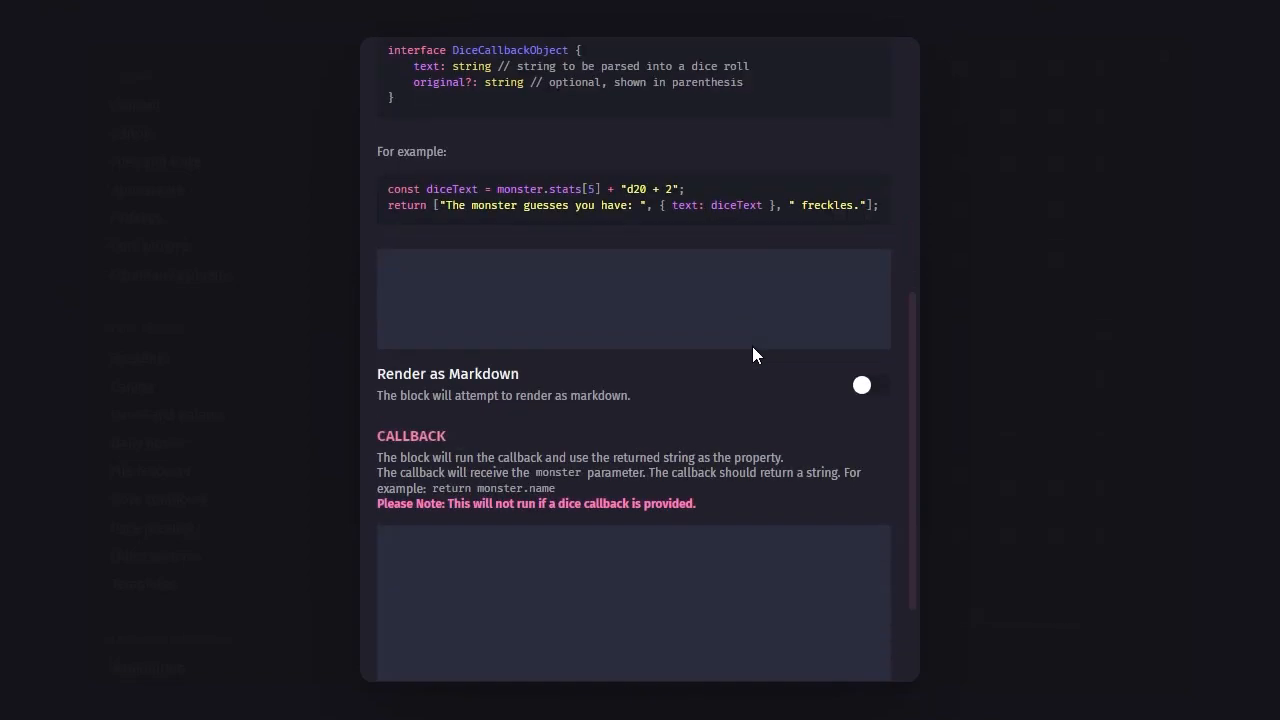
{"action": "scroll", "coordinate": [850, 440], "scroll_direction": "down", "scroll_amount": 2}
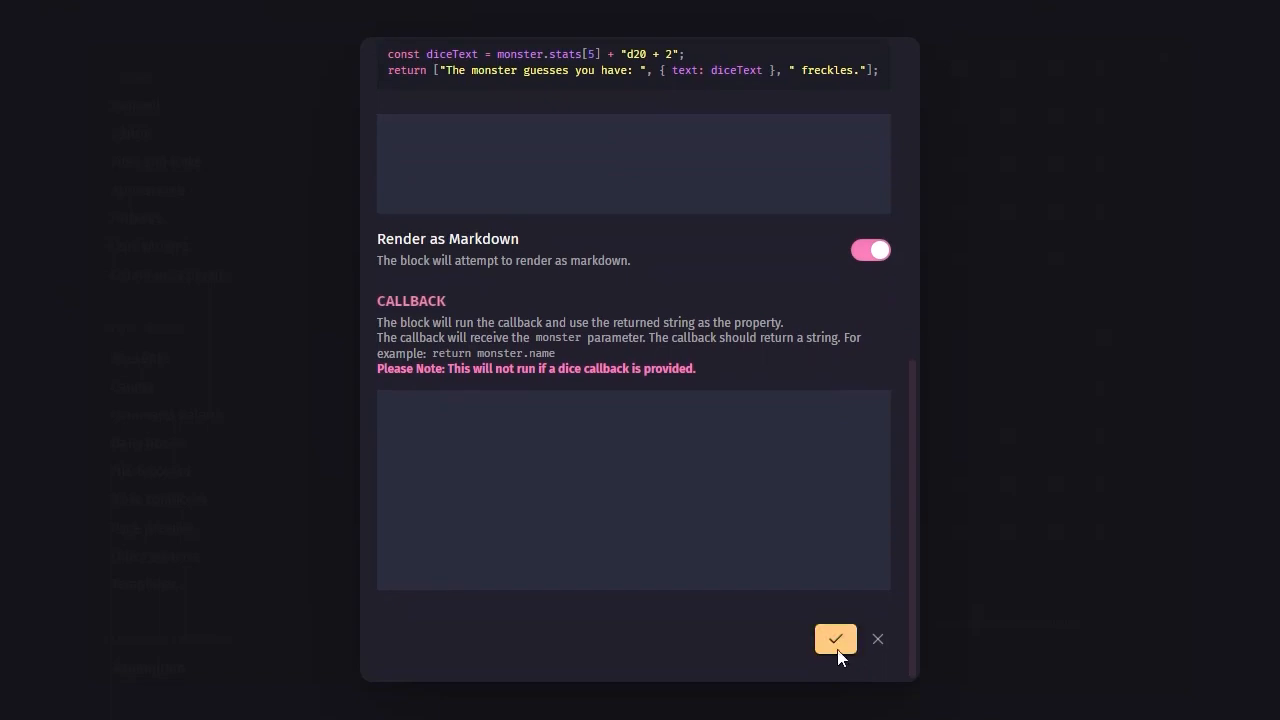
{"action": "left_click", "coordinate": [835, 641]}
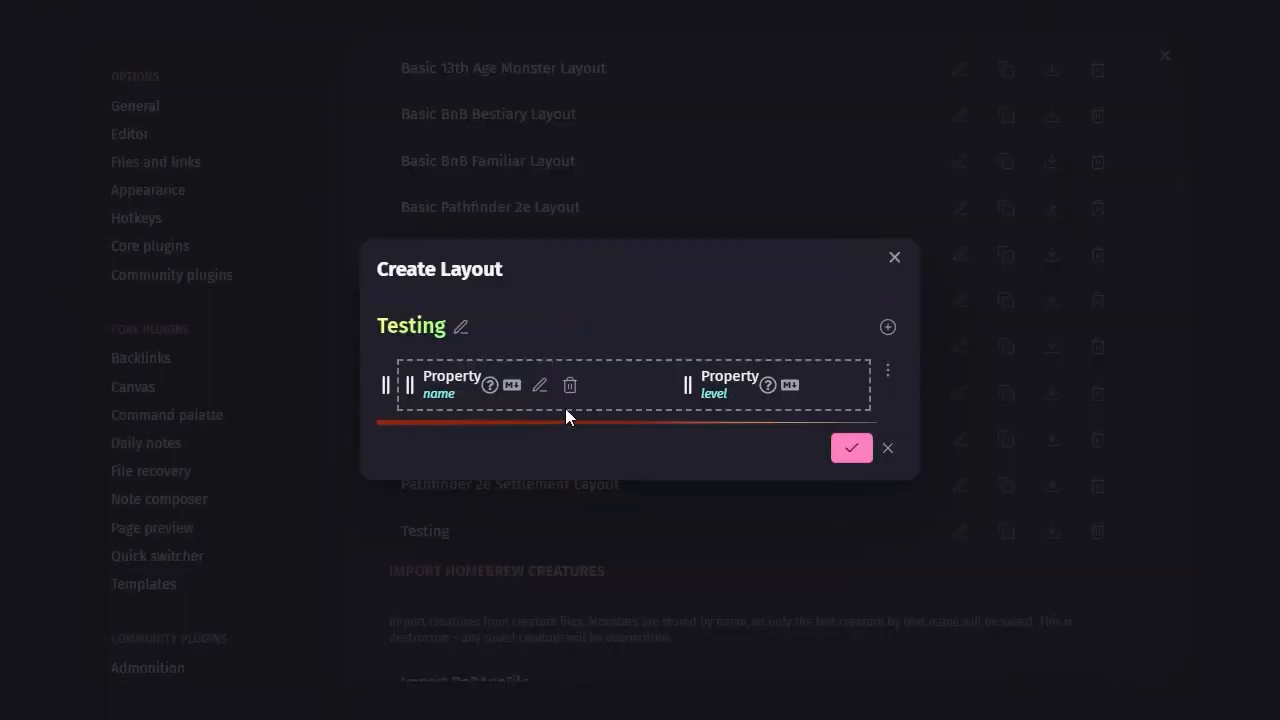
{"action": "left_click", "coordinate": [851, 449]}
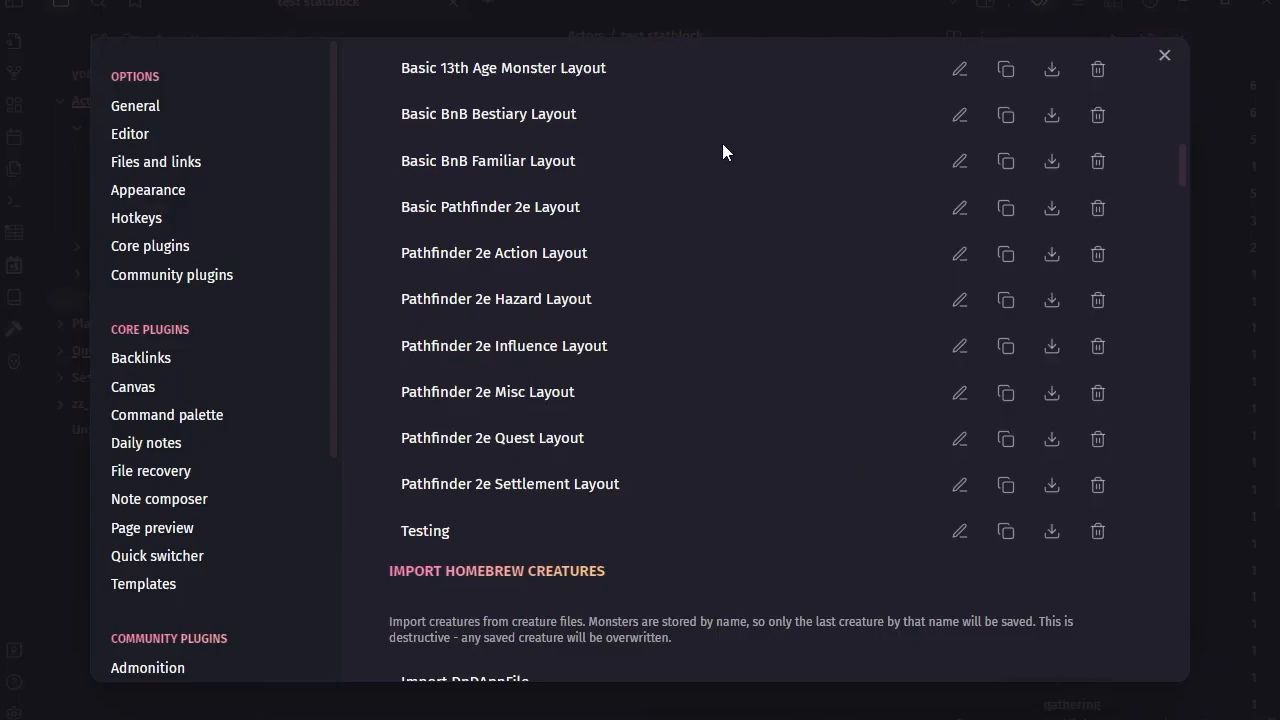
{"action": "left_click", "coordinate": [1167, 58]}
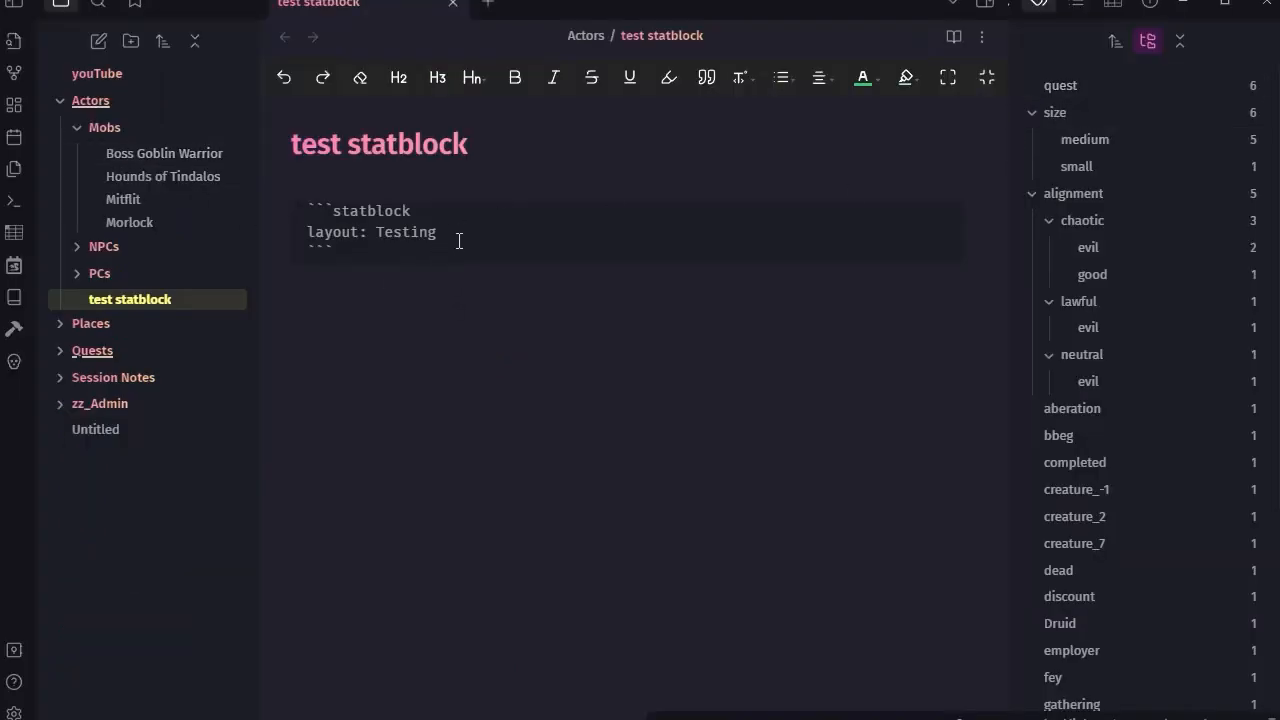
Step: Add a name line below the layout line in the note's statblock code and fill in the creature's name
{"action": "key", "text": "Return"}
{"action": "type", "text": "name:"}
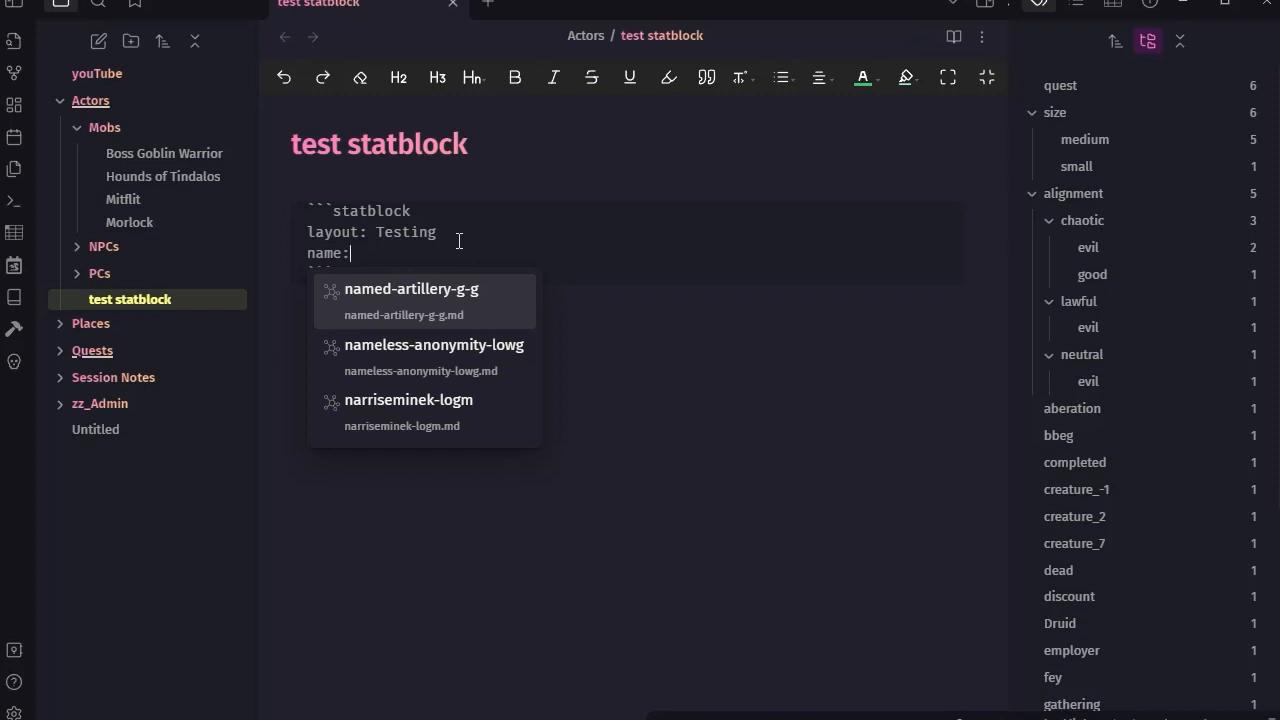
{"action": "key", "text": "Escape"}
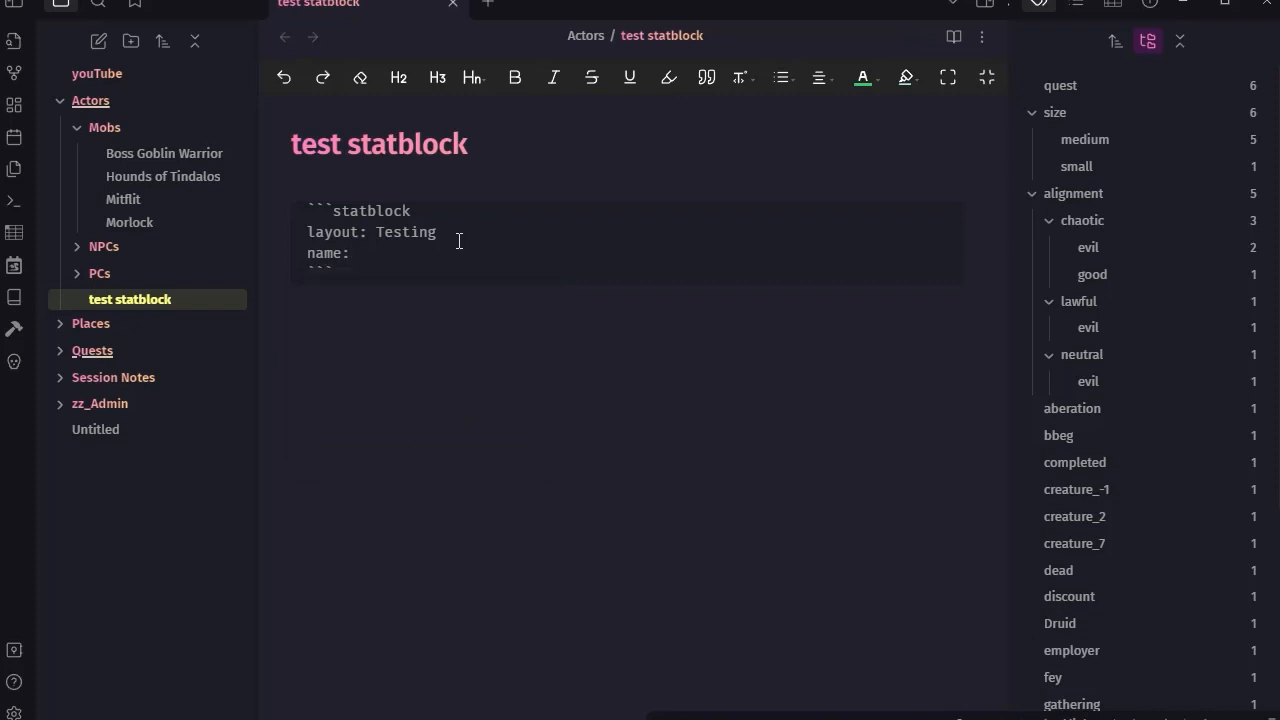
{"action": "type", "text": "Bohob"}
{"action": "key", "text": "BackSpace"}
{"action": "key", "text": "BackSpace"}
{"action": "key", "text": "BackSpace"}
{"action": "type", "text": "b"}
{"action": "key", "text": "Return"}
{"action": "key", "text": "BackSpace"}
{"action": "key", "text": "BackSpace"}
{"action": "key", "text": "BackSpace"}
{"action": "key", "text": "BackSpace"}
{"action": "key", "text": "BackSpace"}
{"action": "key", "text": "BackSpace"}
{"action": "key", "text": "BackSpace"}
{"action": "key", "text": "BackSpace"}
{"action": "type", "text": "Bob"}
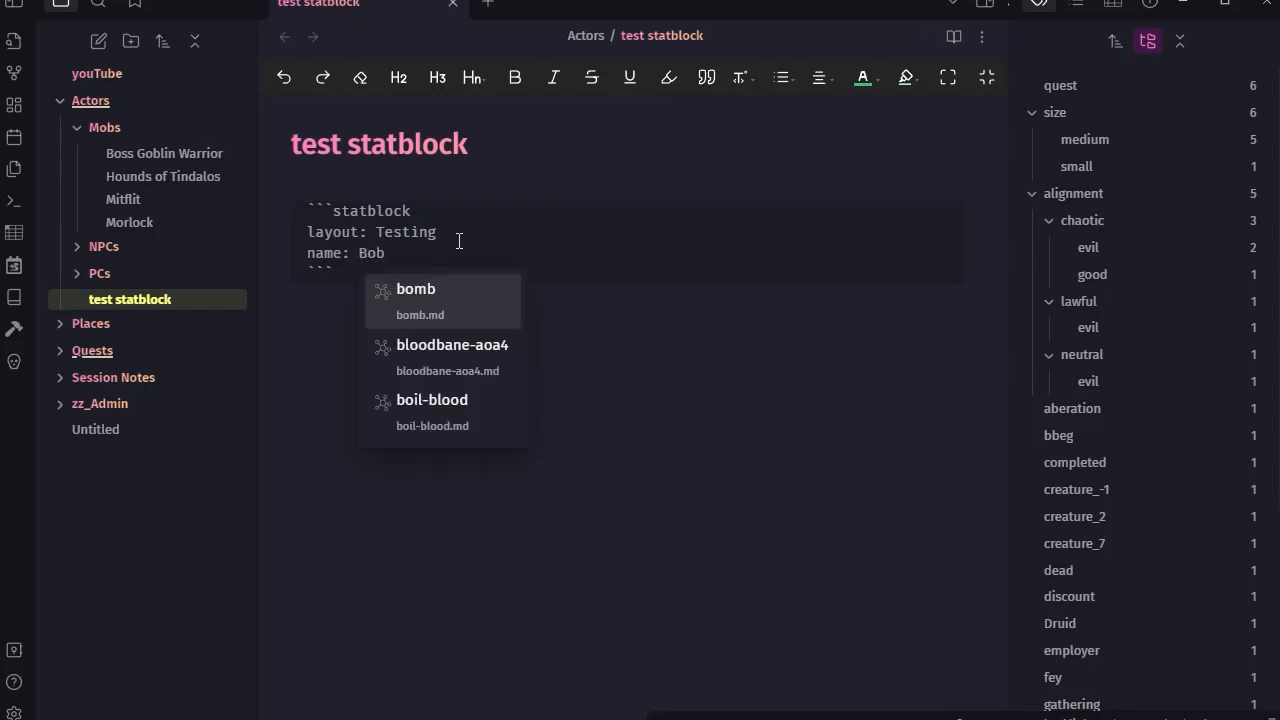
{"action": "key", "text": "Escape"}
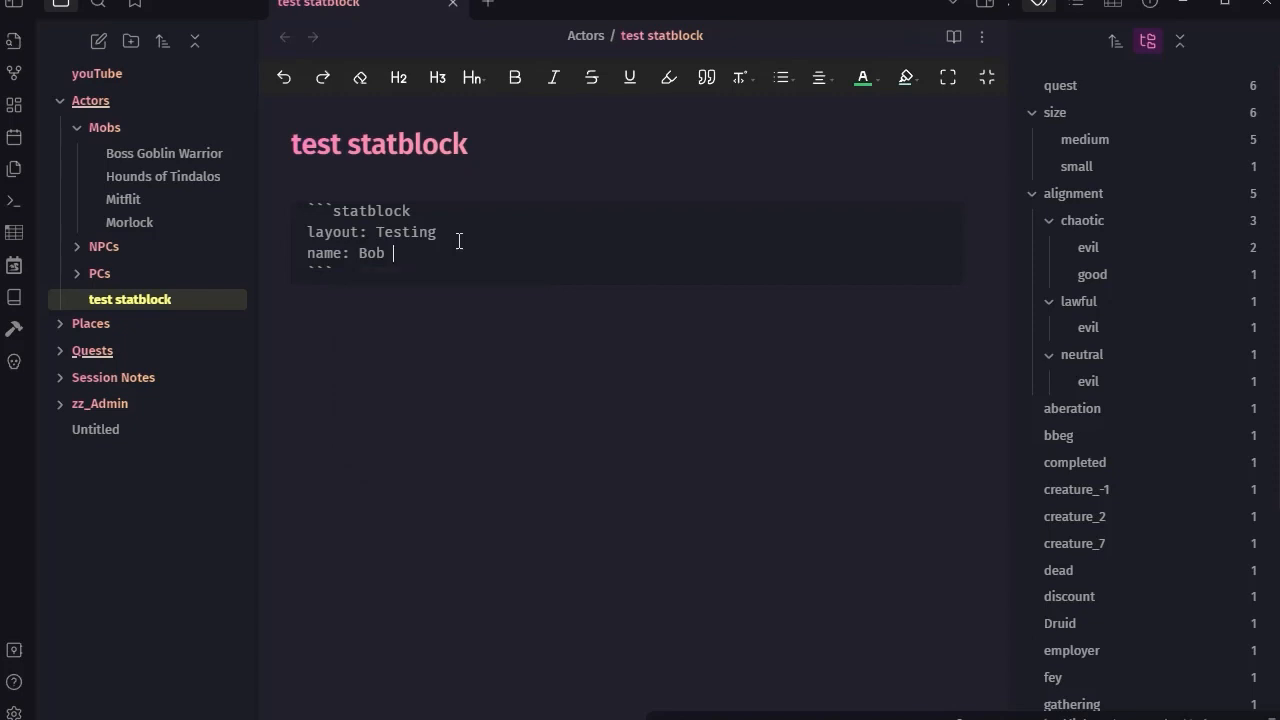
Step: Add the line "level: 23" below the name line in the statblock code
{"action": "key", "text": "Return"}
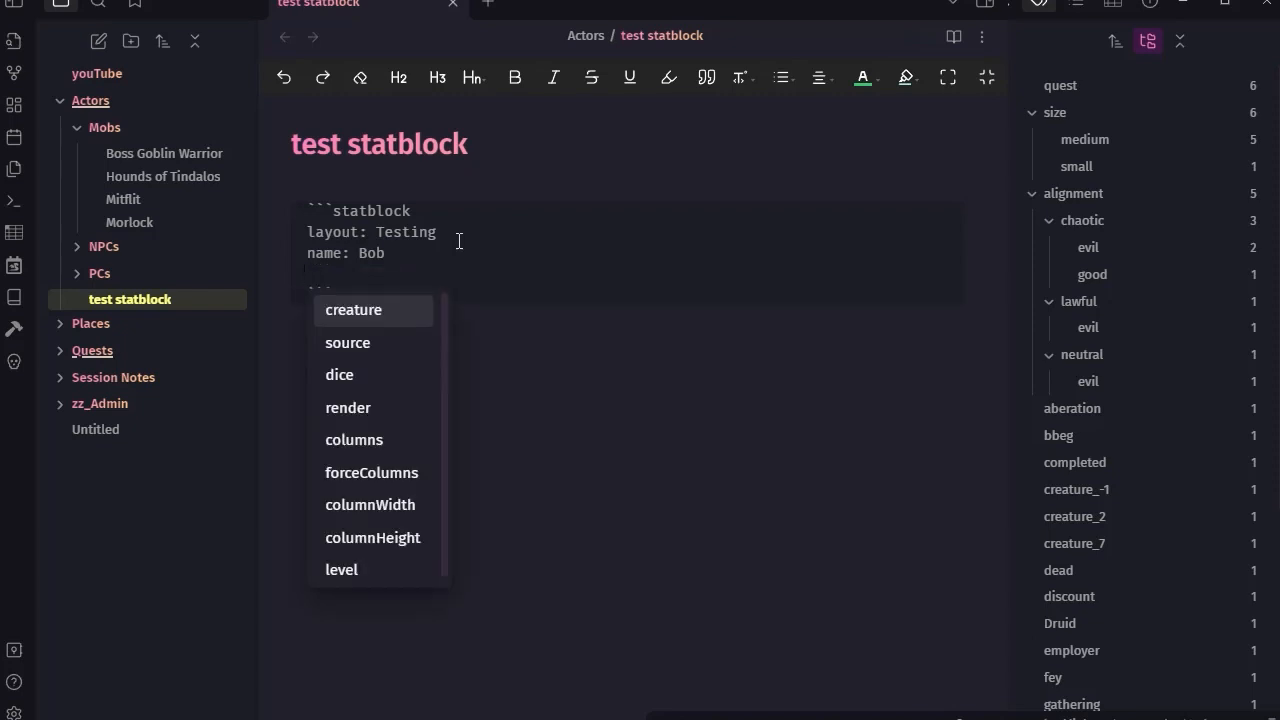
{"action": "type", "text": "level"}
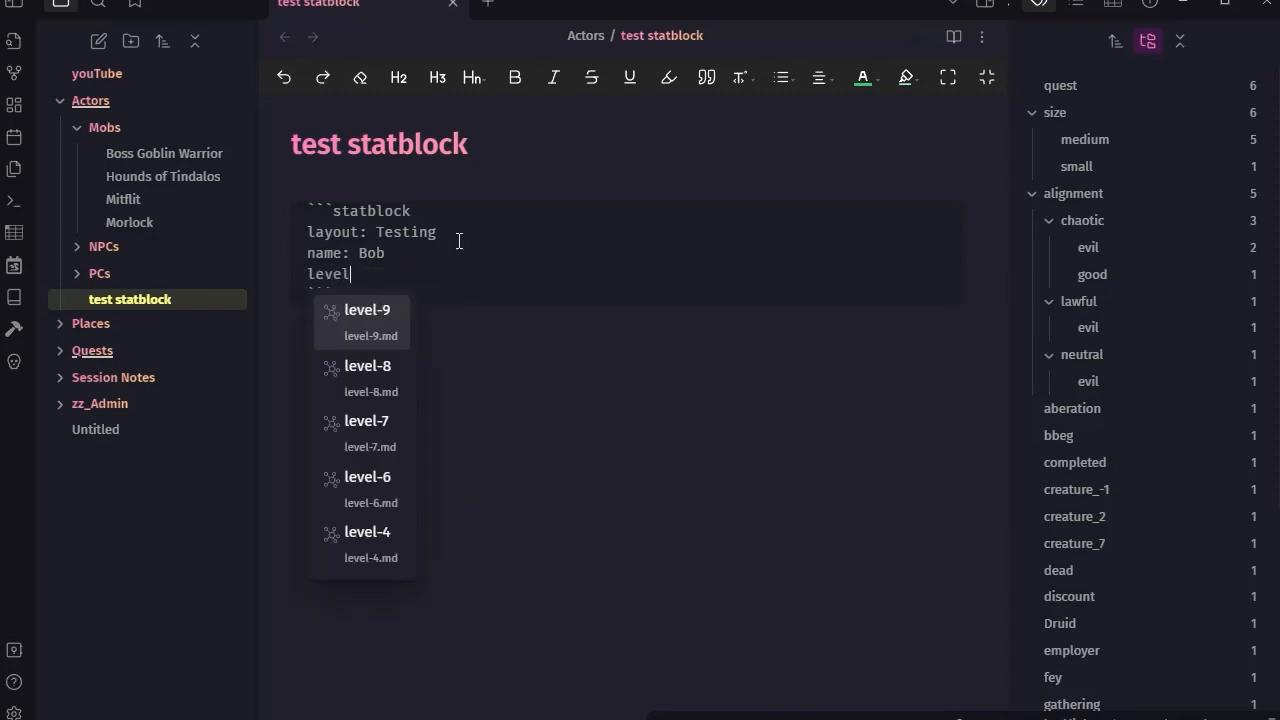
{"action": "type", "text": ": "}
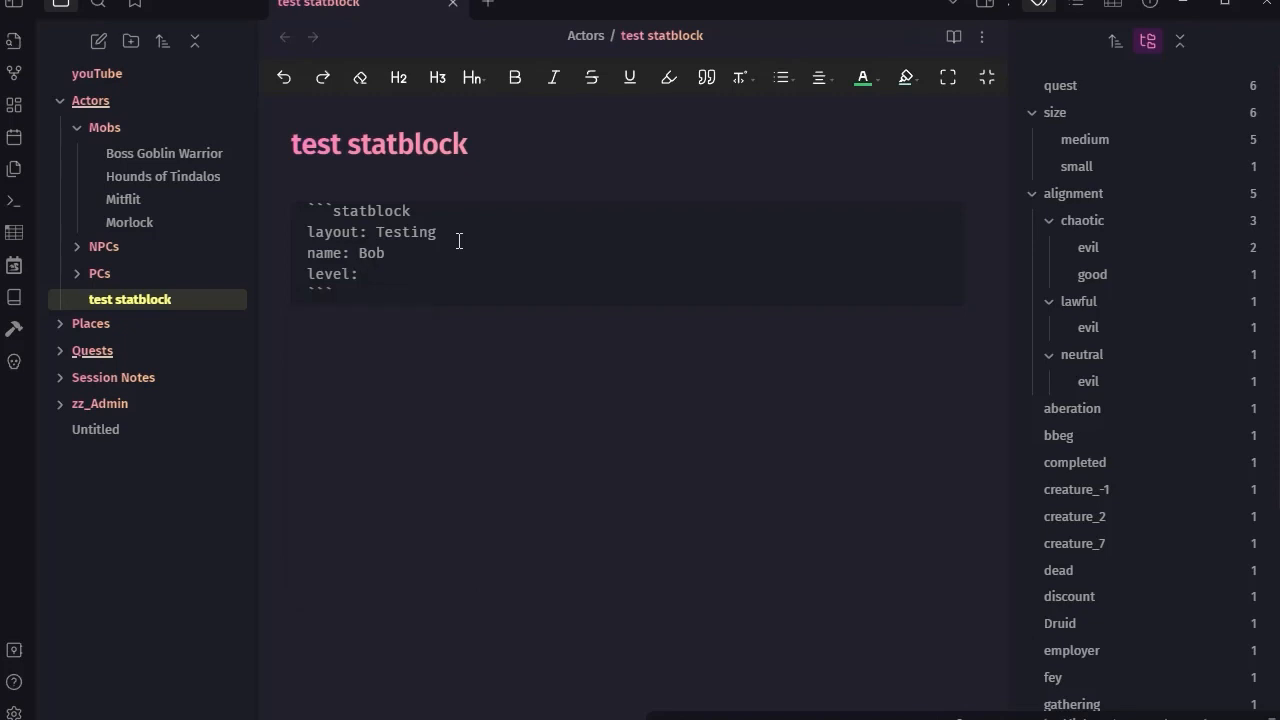
{"action": "type", "text": "23"}
Step: View the rendered test statblock in reading view and return the note to editing
{"action": "key", "text": "Down"}
{"action": "left_click", "coordinate": [954, 38]}
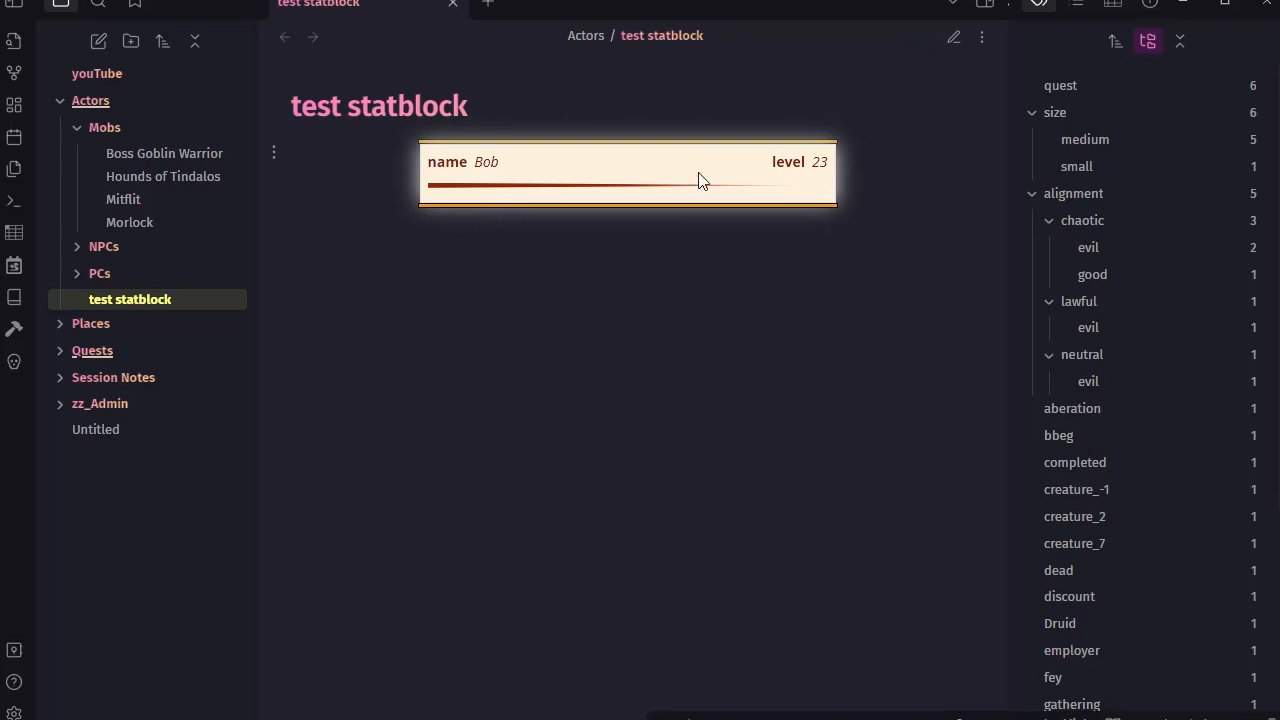
{"action": "left_click", "coordinate": [953, 39]}
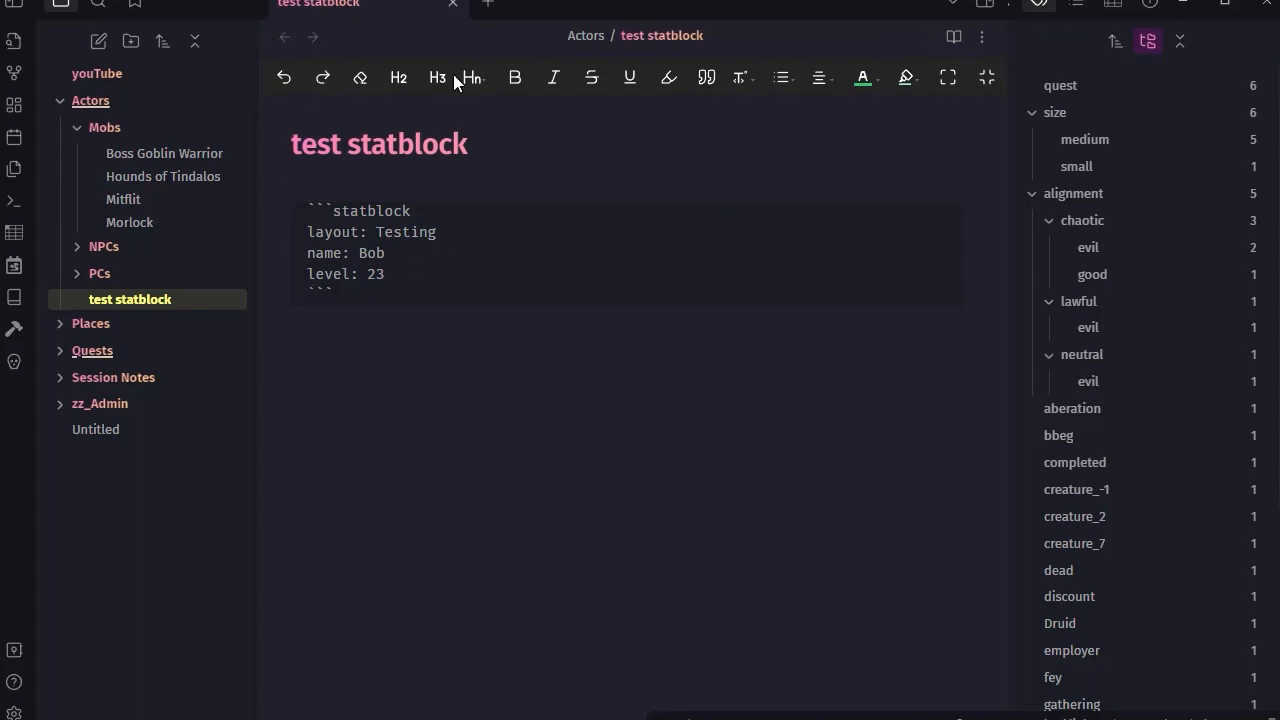
Step: Reopen the Testing layout for editing in the Fantasy Statblocks settings and add an empty Group below the inline group
{"action": "left_click", "coordinate": [14, 713]}
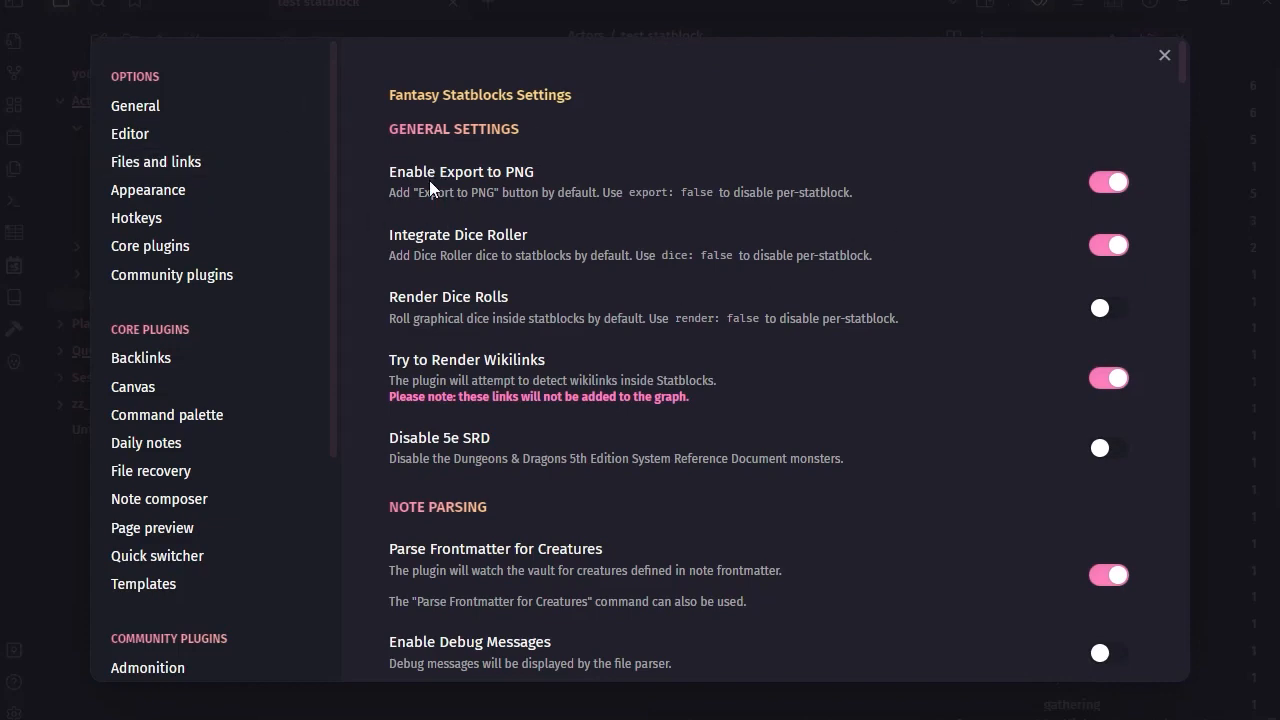
{"action": "scroll", "coordinate": [255, 540], "scroll_direction": "down", "scroll_amount": 5}
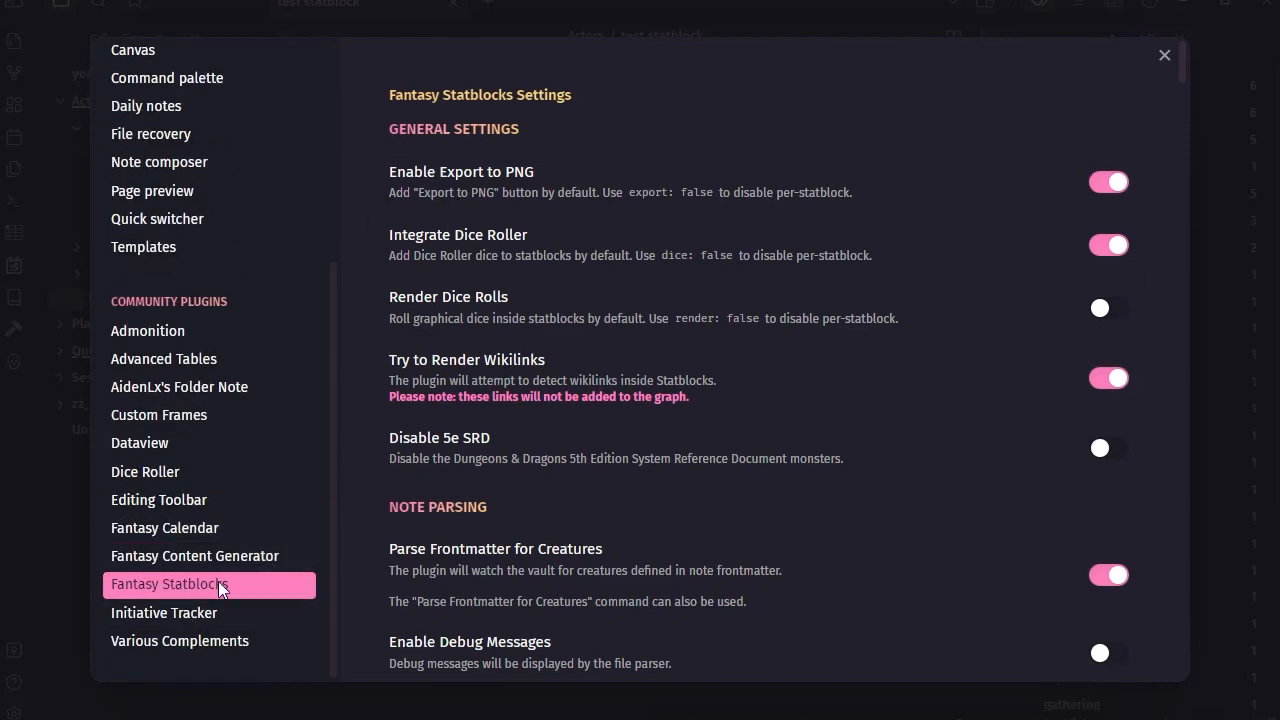
{"action": "scroll", "coordinate": [836, 356], "scroll_direction": "down", "scroll_amount": 20}
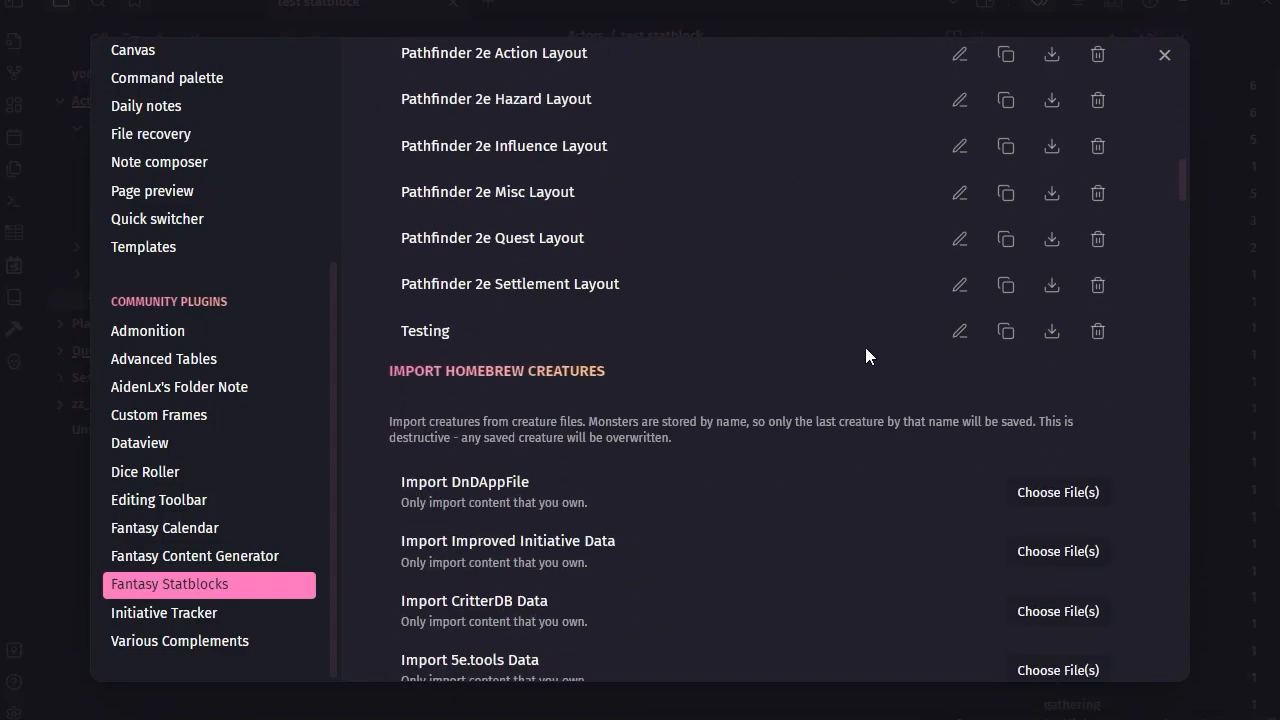
{"action": "left_click", "coordinate": [960, 331]}
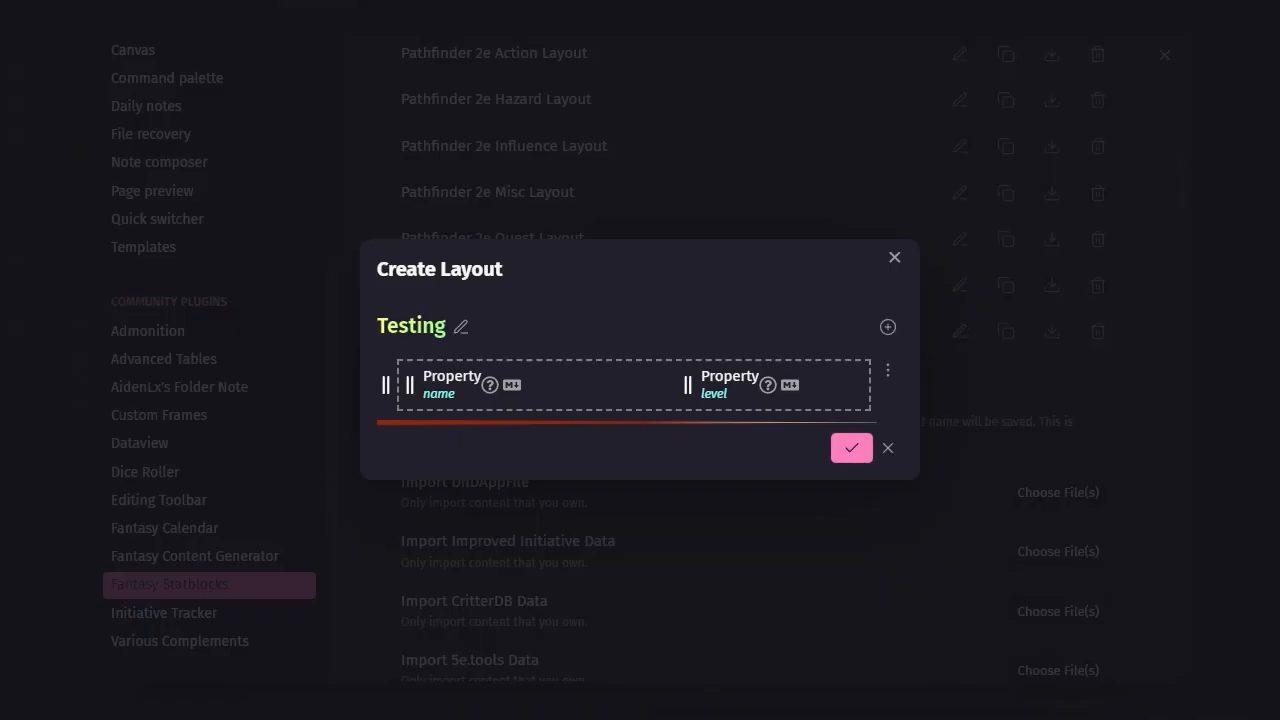
{"action": "left_click", "coordinate": [887, 328]}
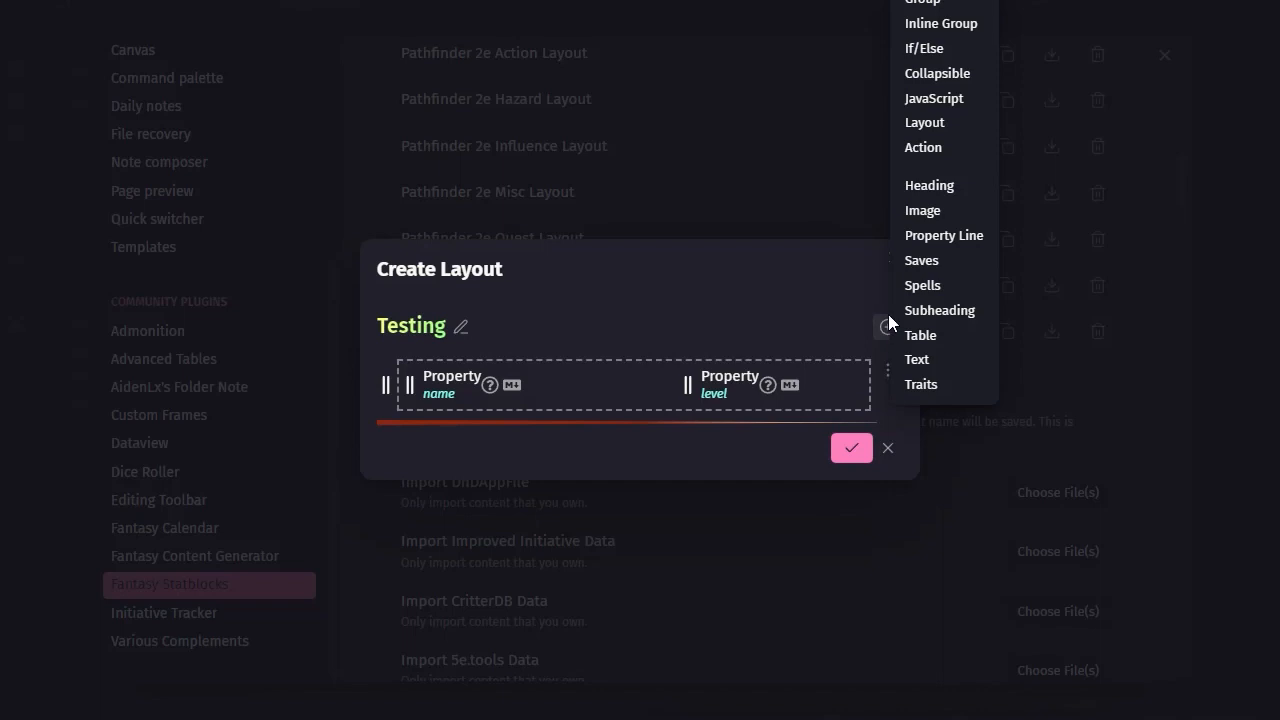
{"action": "left_click", "coordinate": [940, 6]}
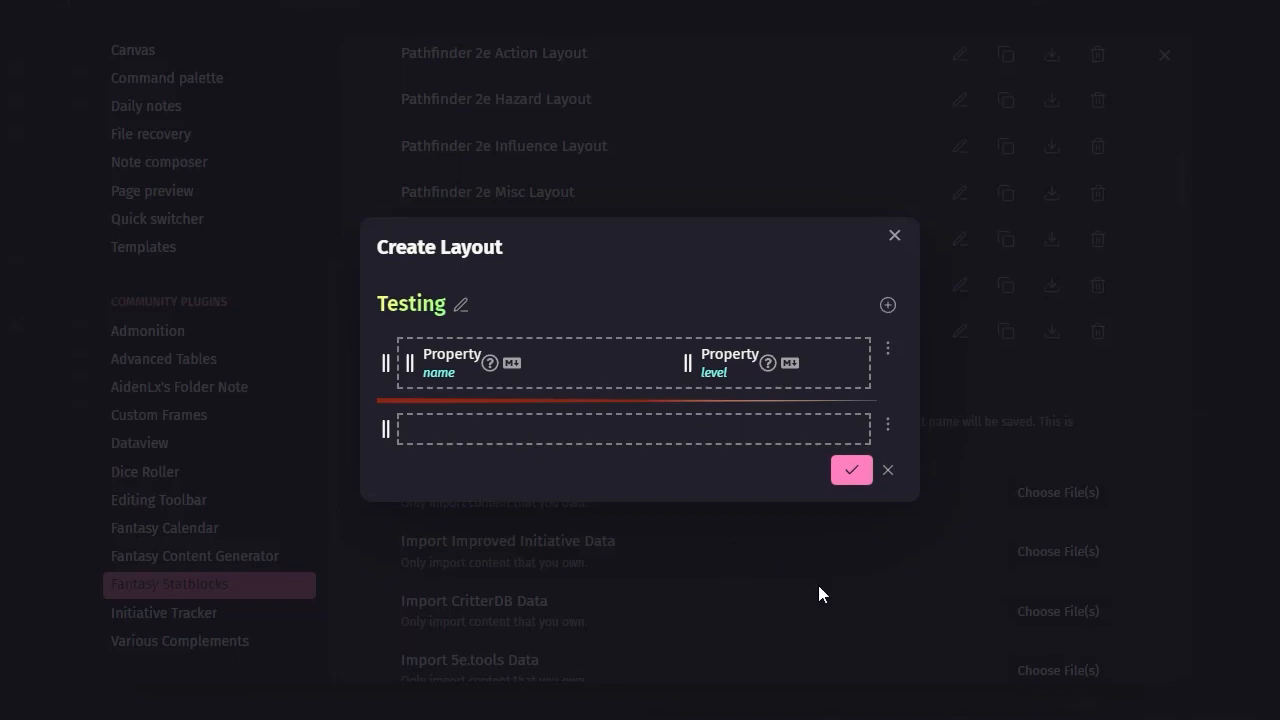
Step: Add a Table block to the empty group of the Testing layout and link it to the monster property "abilities"
{"action": "left_click", "coordinate": [888, 425]}
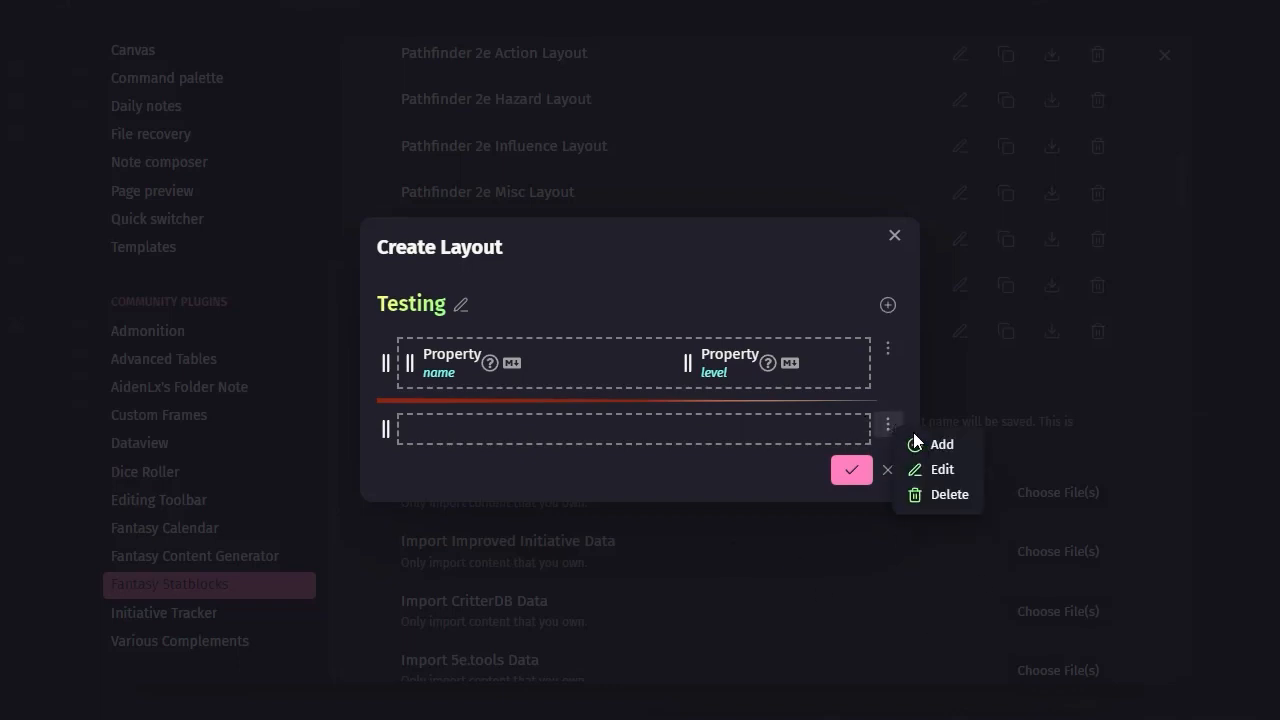
{"action": "left_click", "coordinate": [942, 445]}
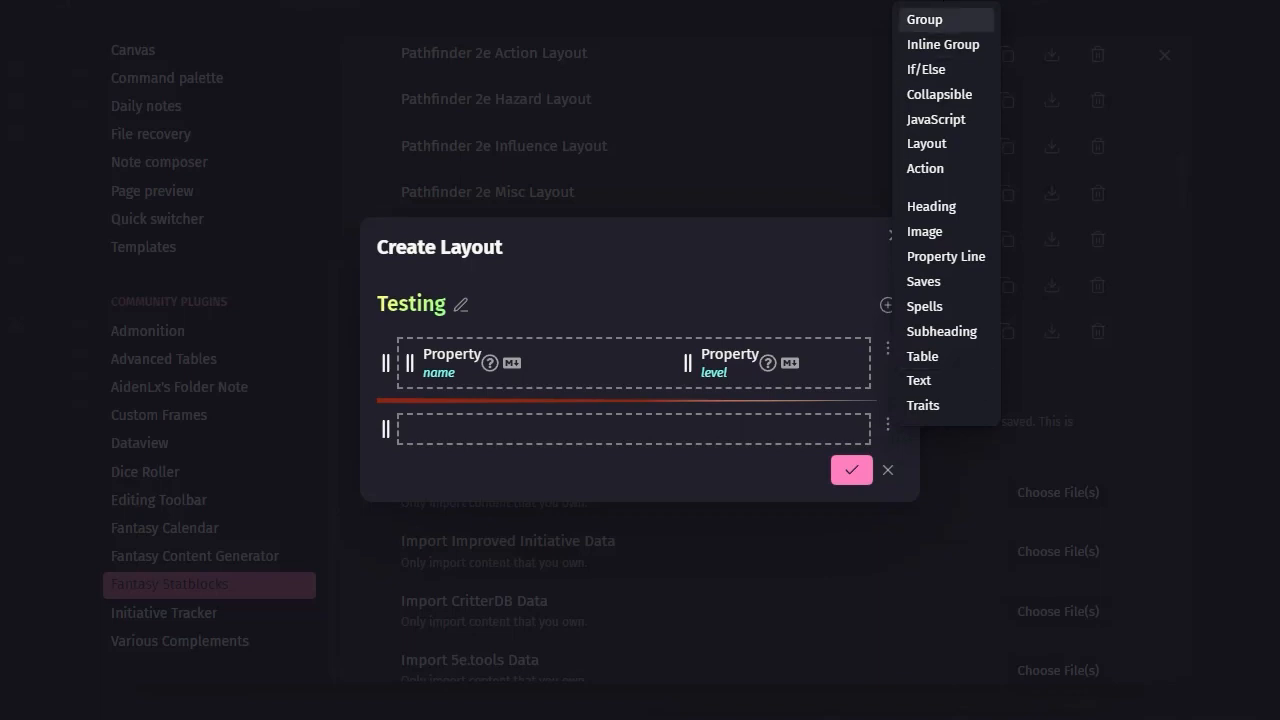
{"action": "left_click", "coordinate": [935, 357]}
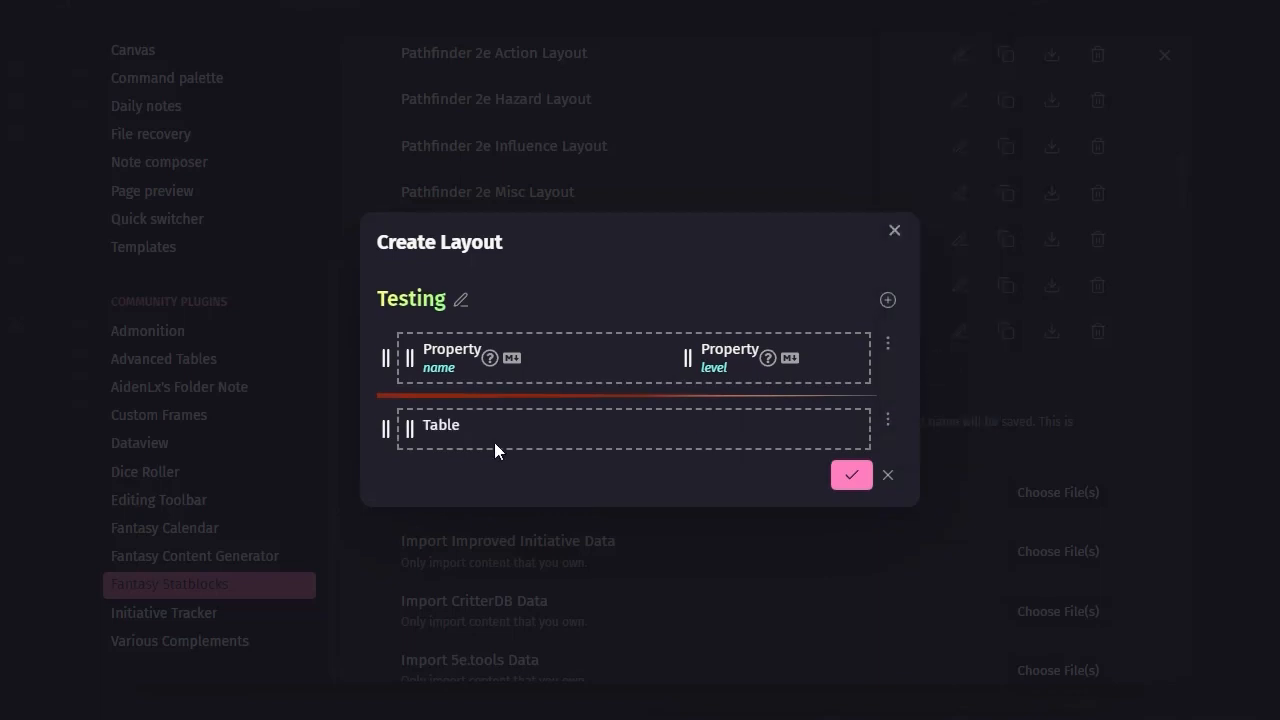
{"action": "left_click", "coordinate": [816, 429]}
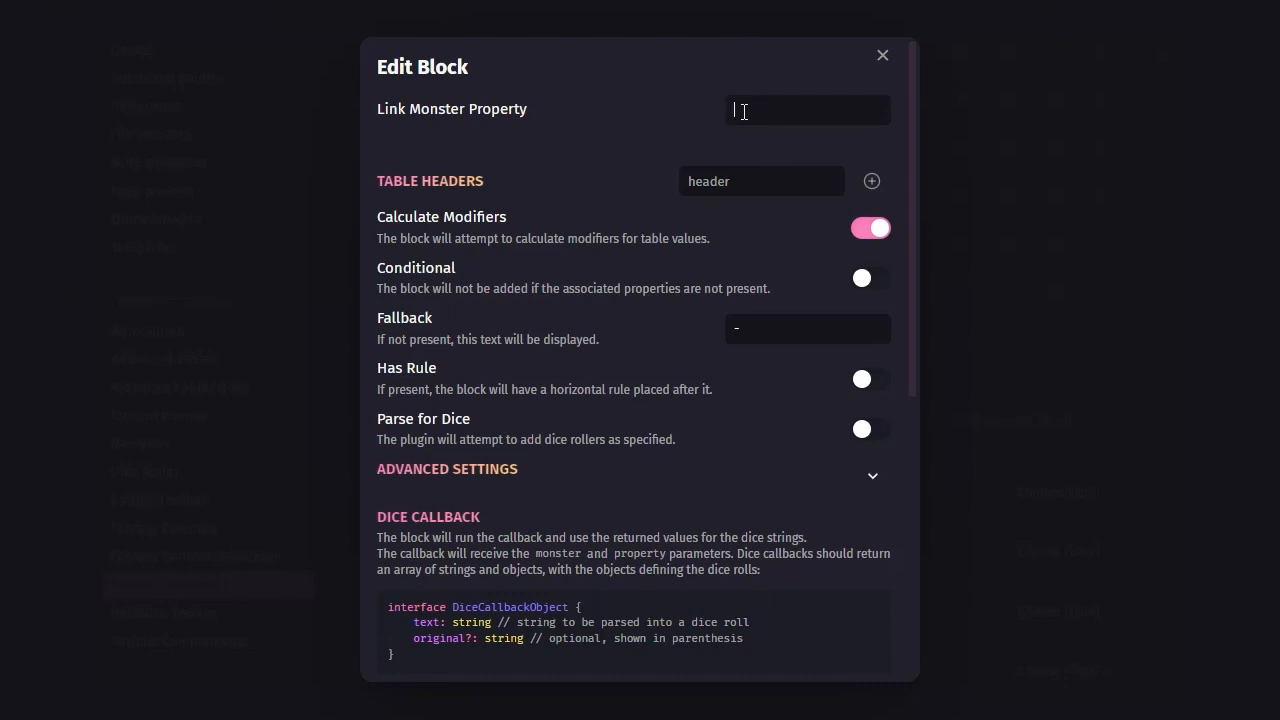
{"action": "type", "text": "abilities"}
Step: Add the table headers Str, Dex and Con to the abilities table block
{"action": "left_click", "coordinate": [686, 178]}
{"action": "type", "text": "Str"}
{"action": "left_click", "coordinate": [872, 181]}
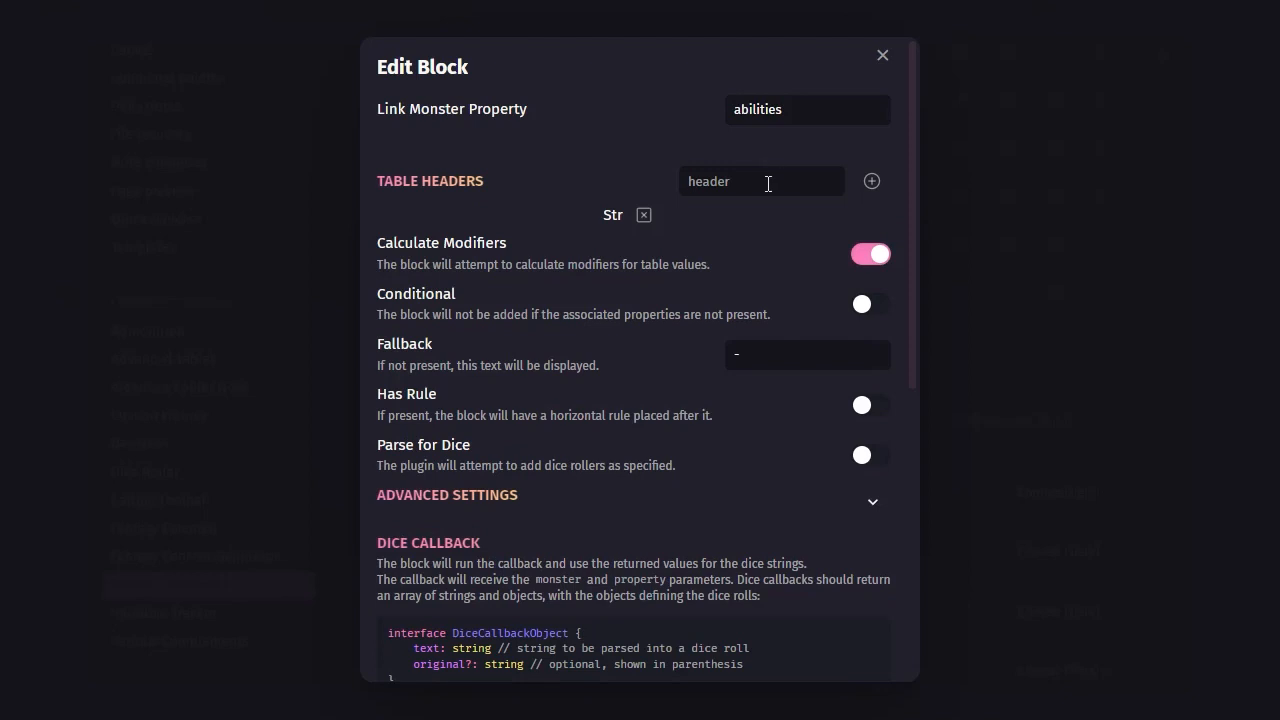
{"action": "left_click", "coordinate": [779, 183]}
{"action": "type", "text": "Dex"}
{"action": "left_click", "coordinate": [872, 181]}
{"action": "left_click", "coordinate": [765, 185]}
{"action": "type", "text": "Con"}
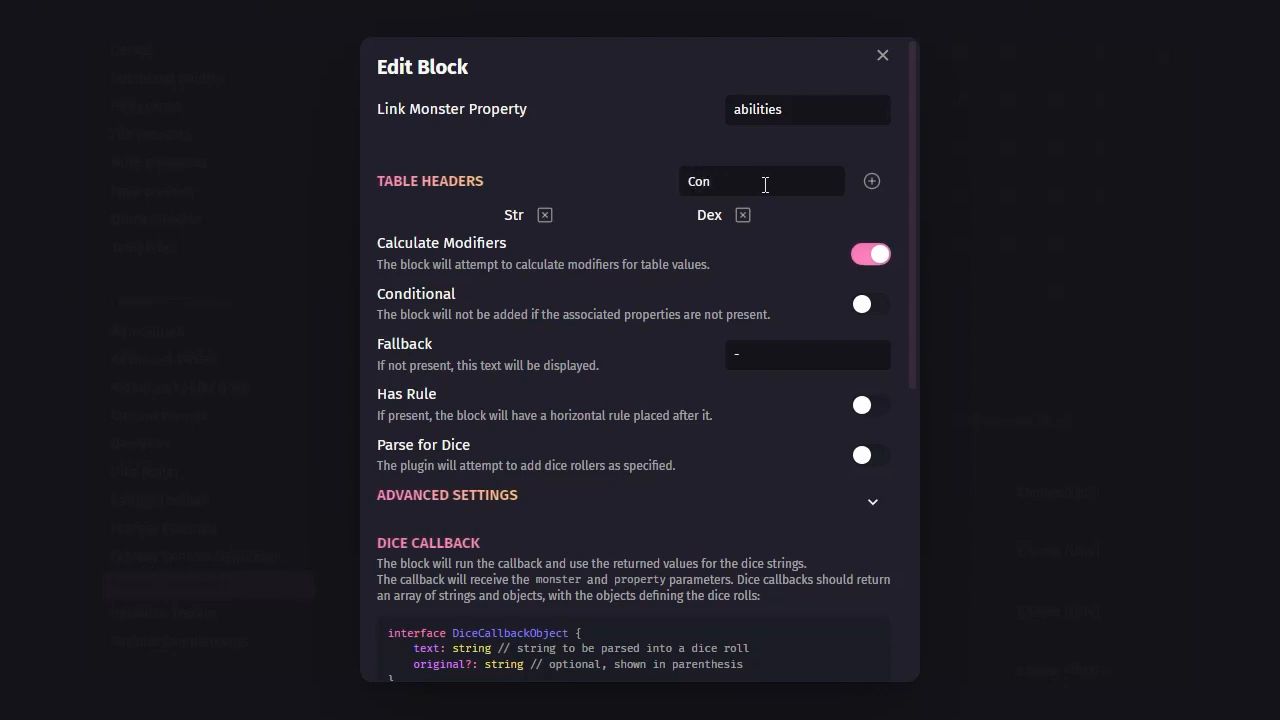
{"action": "left_click", "coordinate": [872, 181]}
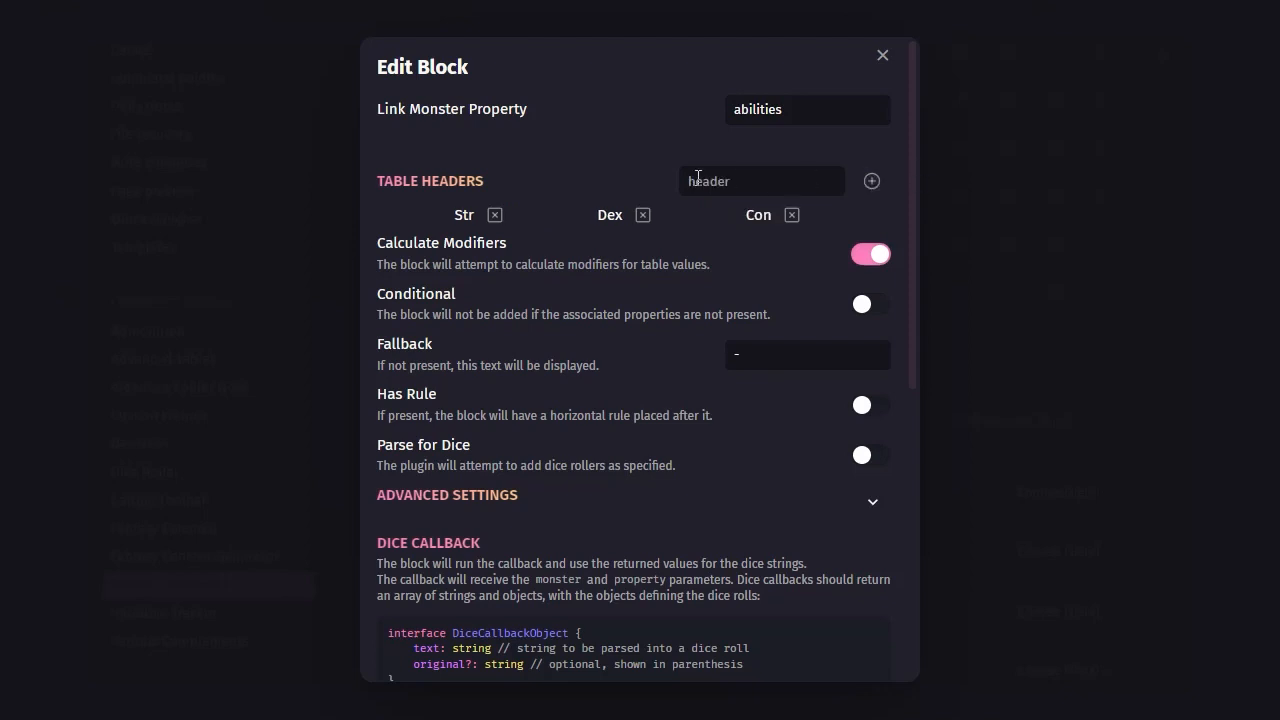
Step: Add the table headers Int, Wis and Cha after the Con header
{"action": "left_click", "coordinate": [702, 184]}
{"action": "type", "text": "Int"}
{"action": "left_click", "coordinate": [873, 181]}
{"action": "type", "text": "Wis"}
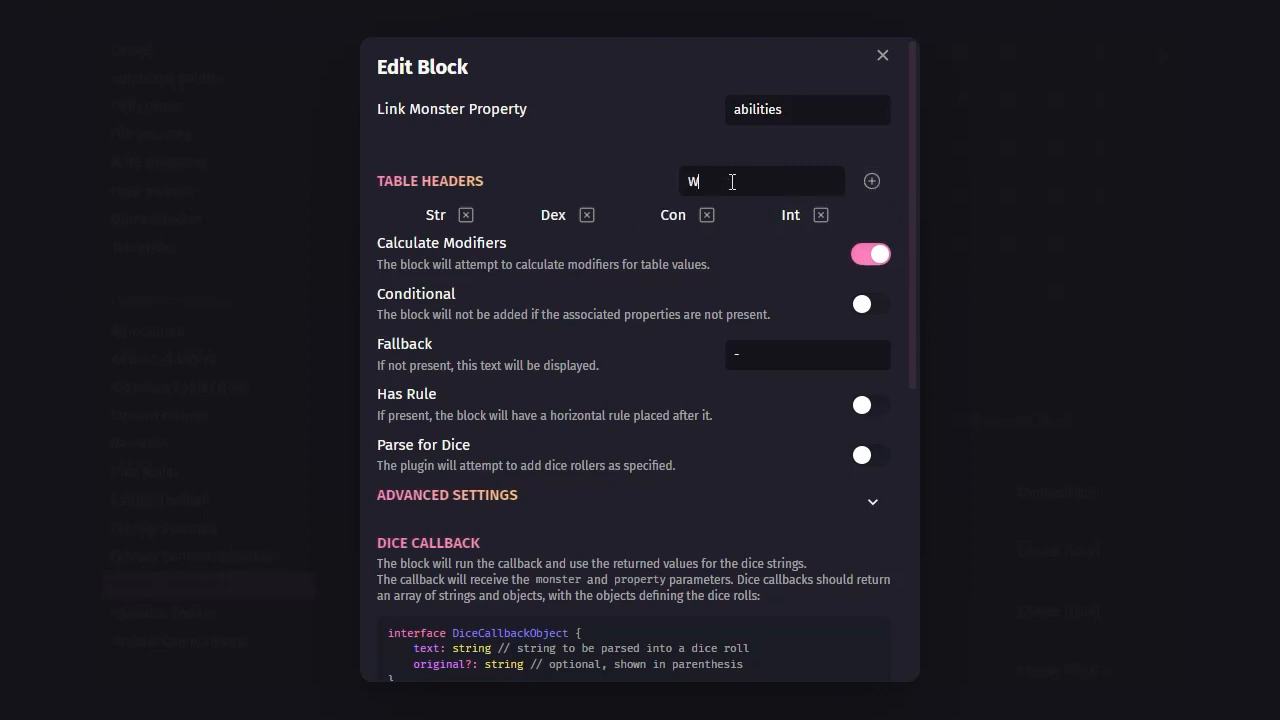
{"action": "left_click", "coordinate": [871, 182]}
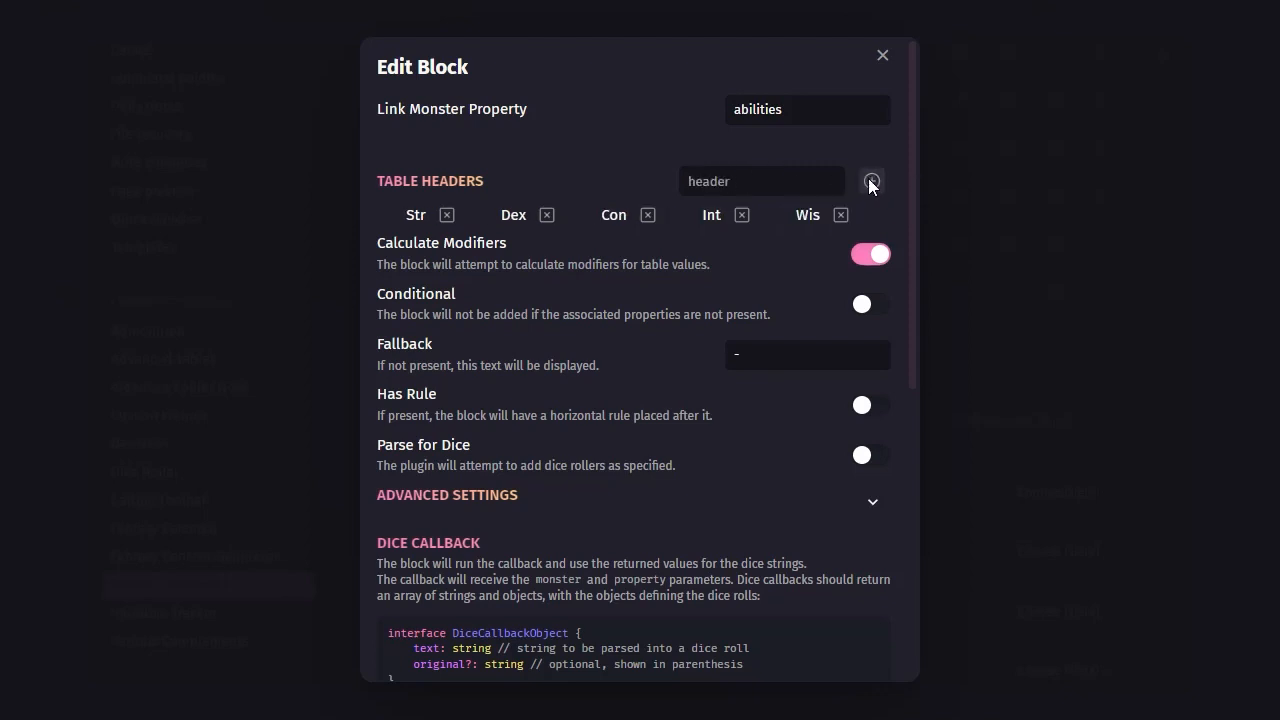
{"action": "left_click", "coordinate": [711, 183]}
{"action": "type", "text": "Cha"}
{"action": "left_click", "coordinate": [871, 182]}
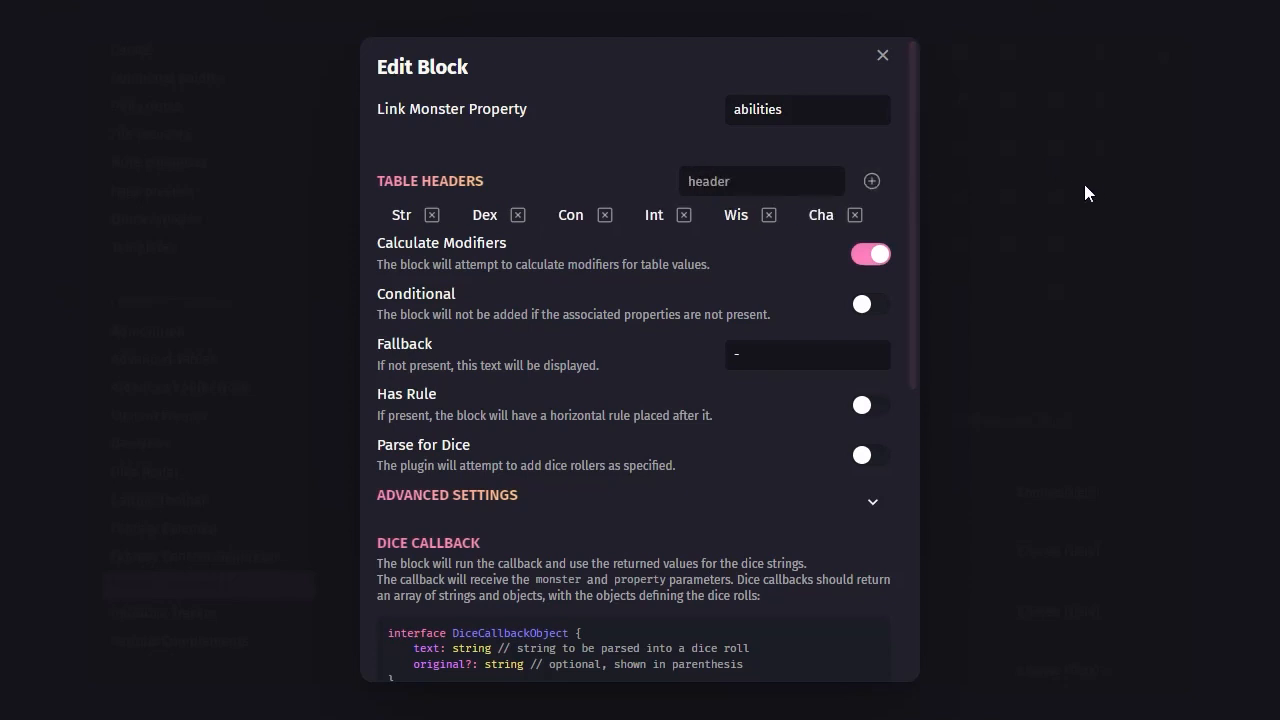
Step: Turn on Conditional and Parse for Dice for the abilities table and save the block
{"action": "left_click", "coordinate": [866, 304]}
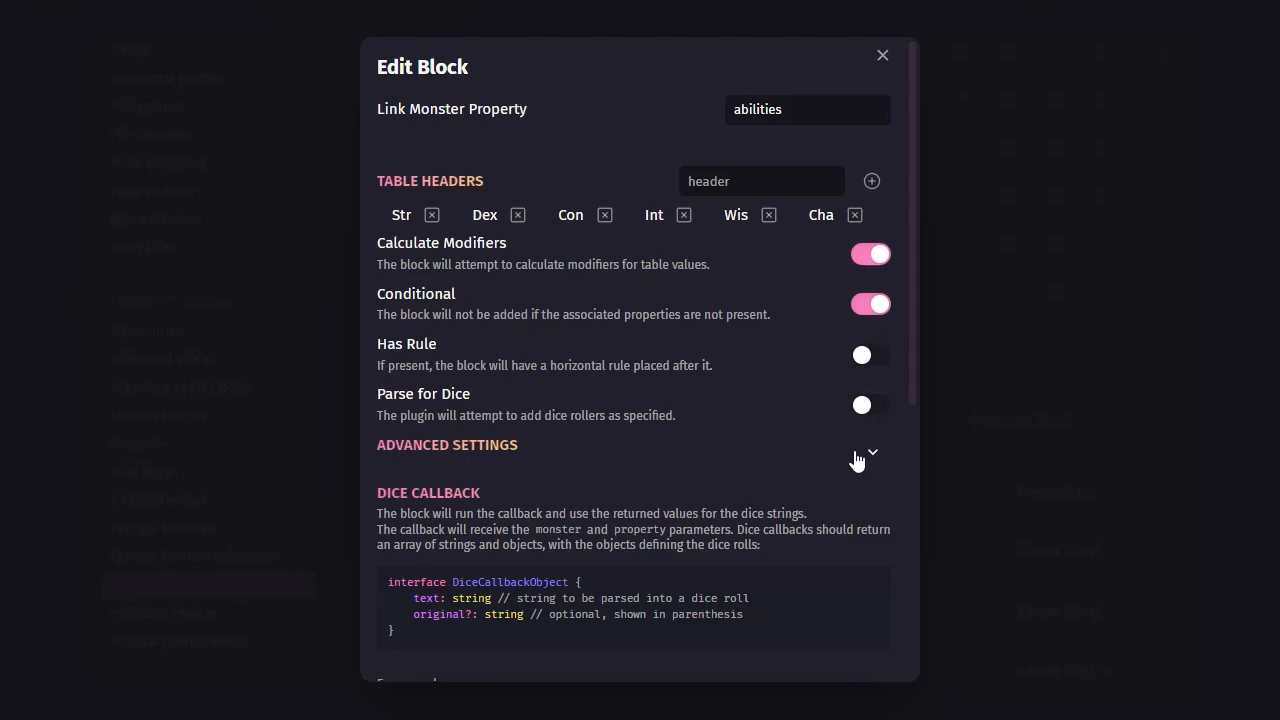
{"action": "left_click", "coordinate": [871, 406]}
{"action": "scroll", "coordinate": [760, 373], "scroll_direction": "down", "scroll_amount": 5}
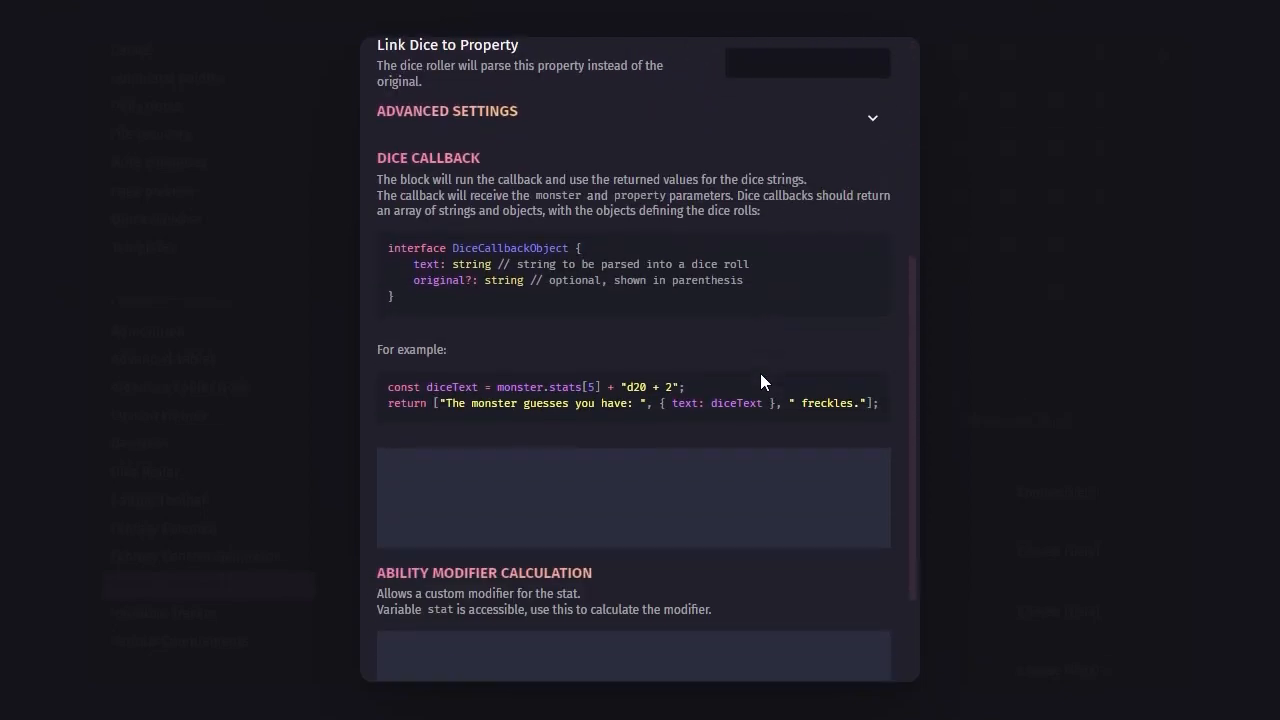
{"action": "scroll", "coordinate": [770, 490], "scroll_direction": "up", "scroll_amount": 5}
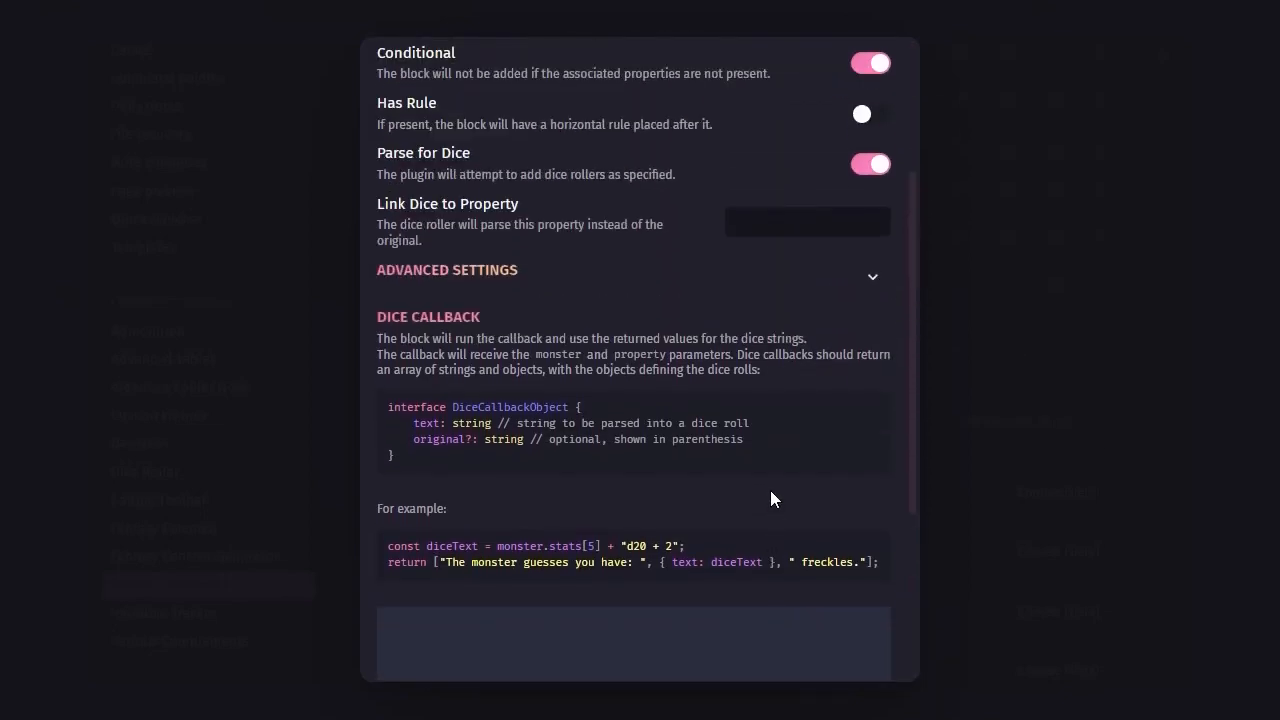
{"action": "scroll", "coordinate": [770, 497], "scroll_direction": "down", "scroll_amount": 5}
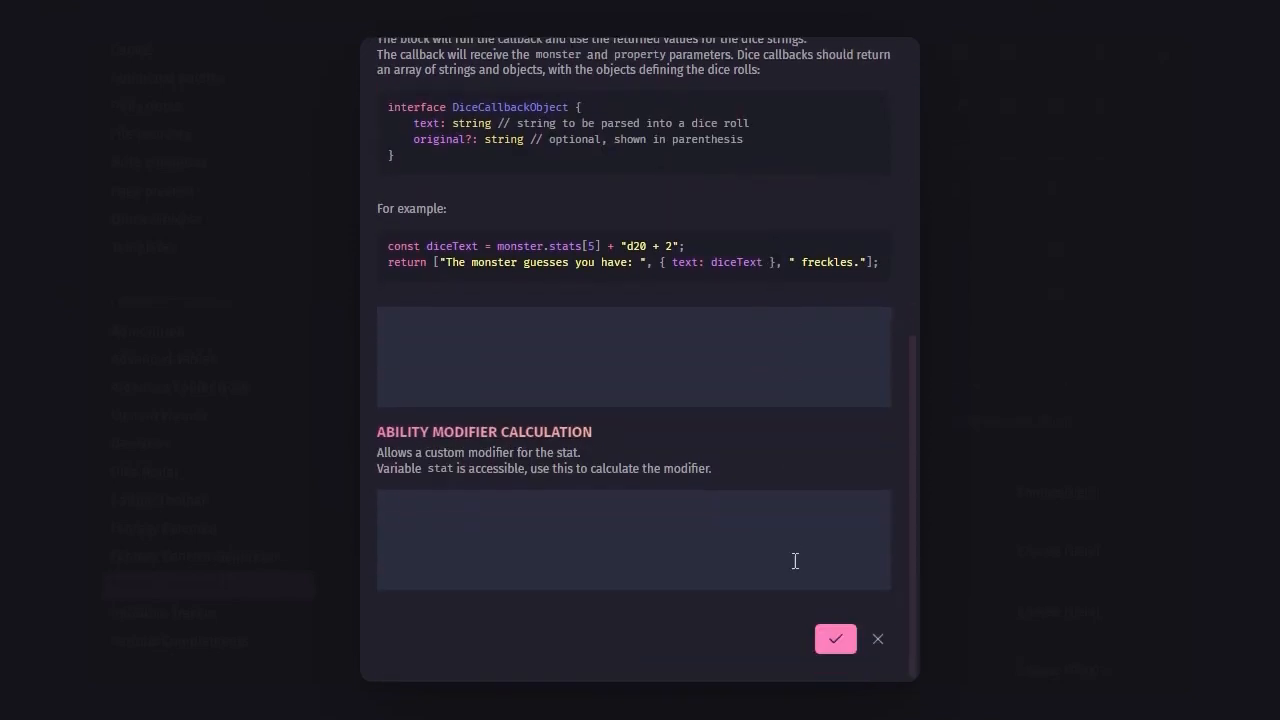
{"action": "left_click", "coordinate": [835, 638]}
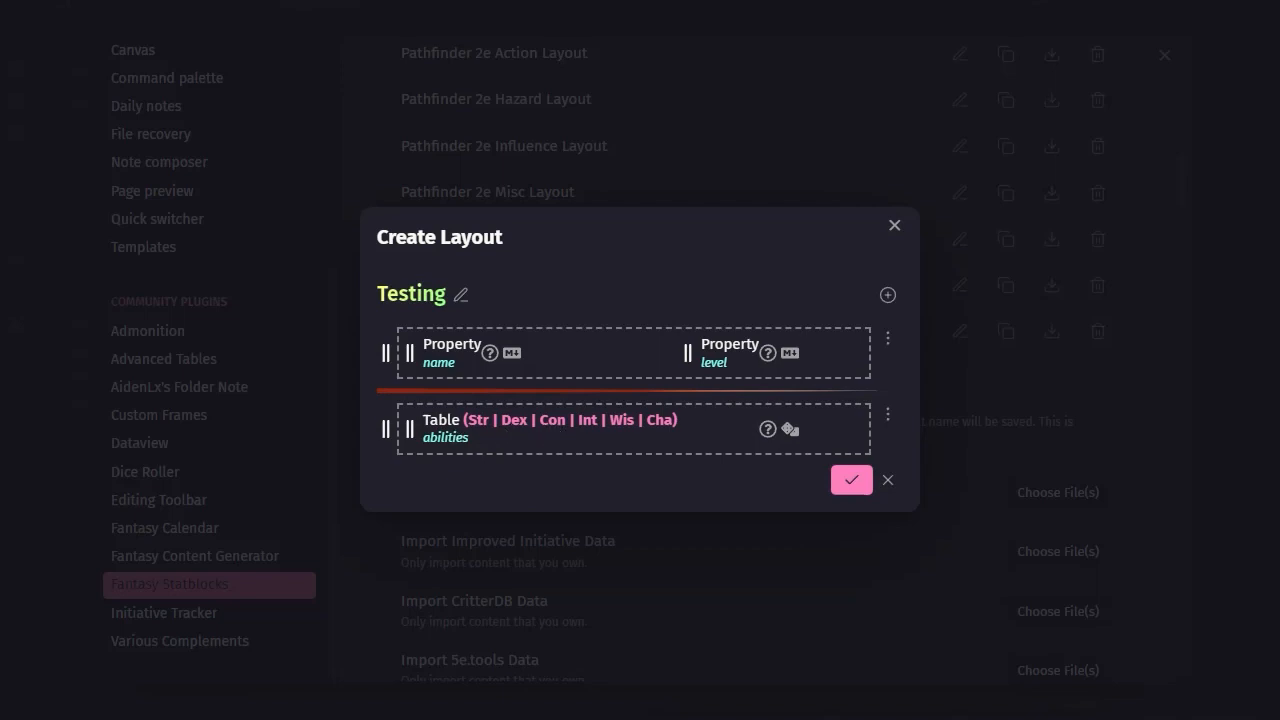
Step: Save the Testing layout and close the settings to return to the test statblock note
{"action": "mouse_move", "coordinate": [588, 370]}
{"action": "left_click", "coordinate": [852, 480]}
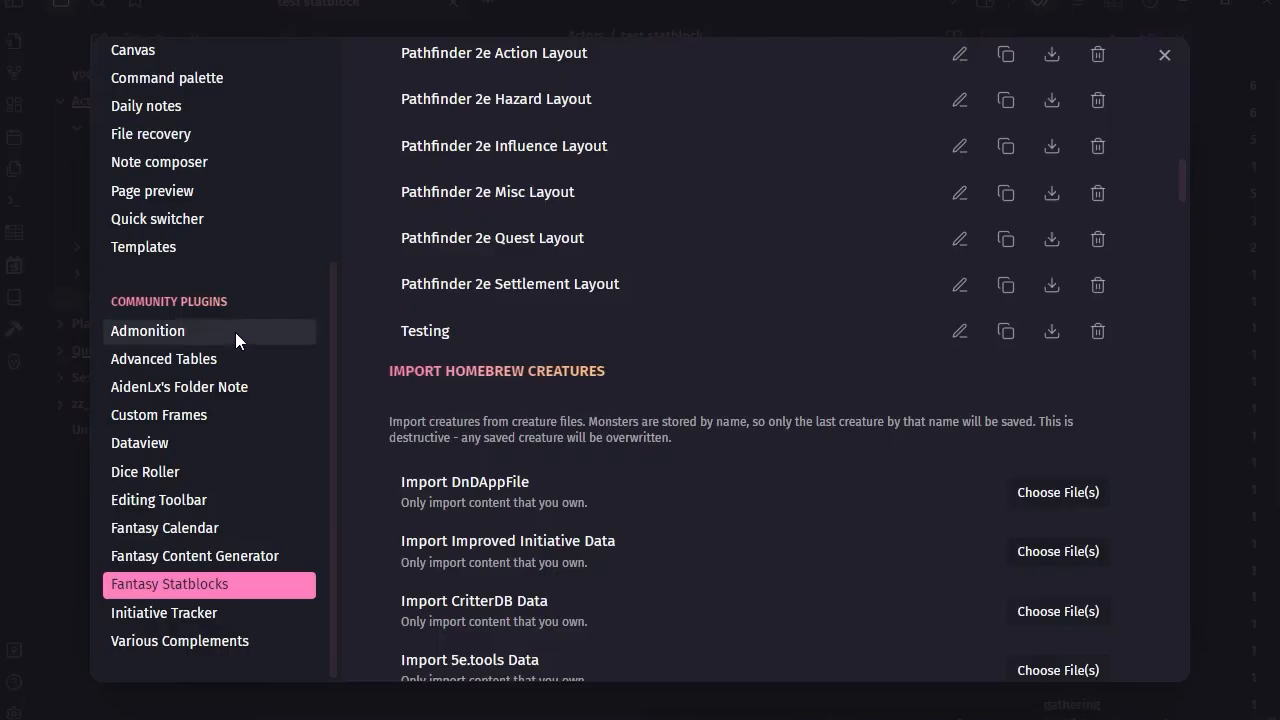
{"action": "left_click", "coordinate": [1166, 54]}
Step: Add an "abilities:" property below the level line in the statblock code
{"action": "left_click", "coordinate": [408, 274]}
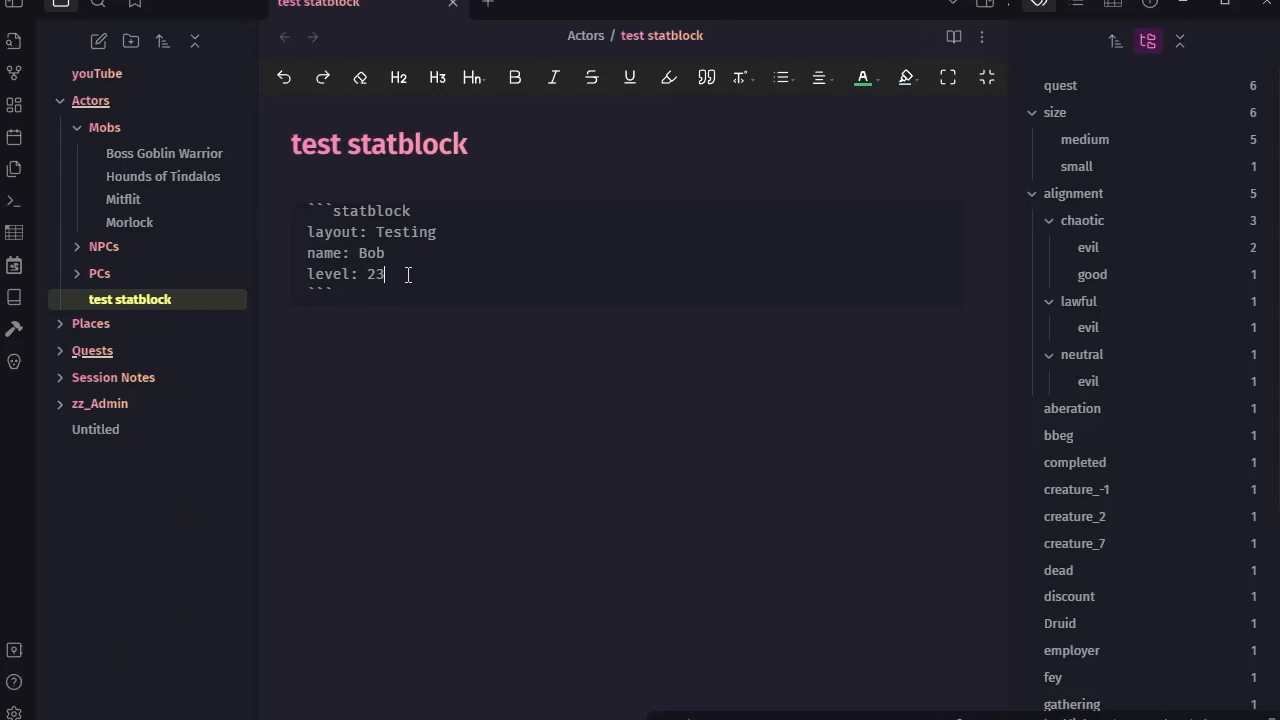
{"action": "key", "text": "Return"}
{"action": "type", "text": "a"}
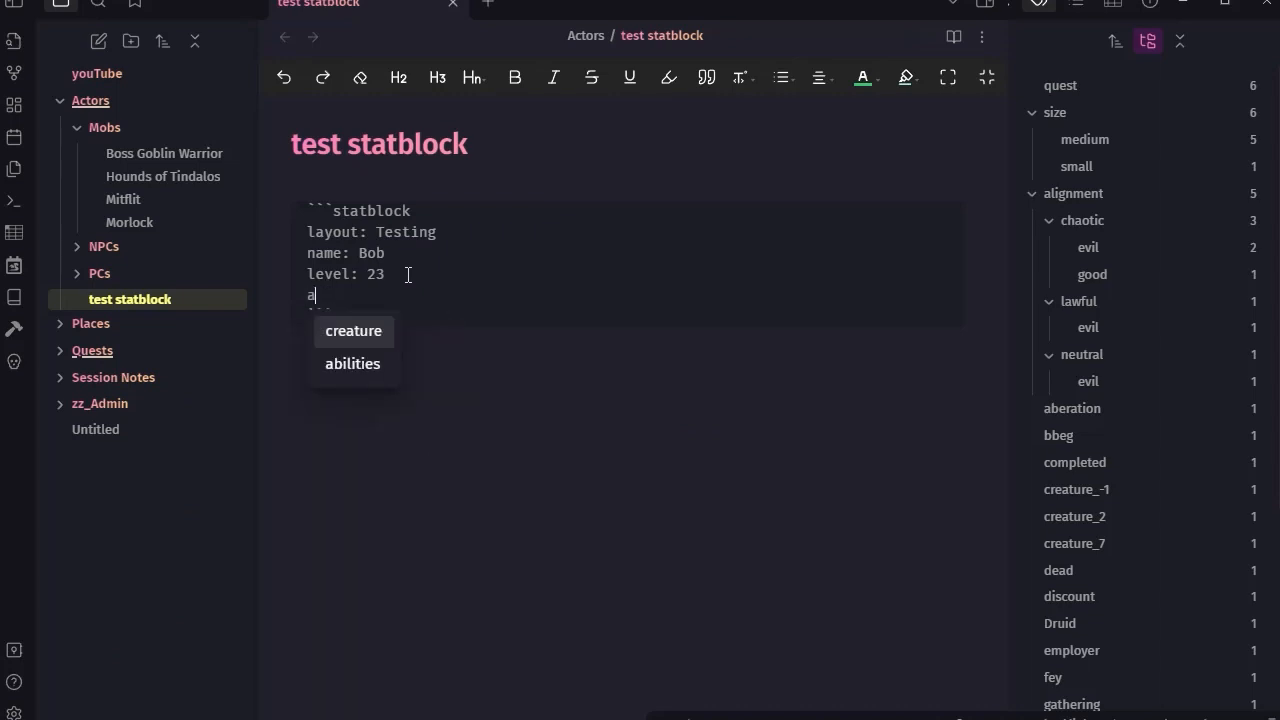
{"action": "type", "text": "bilities"}
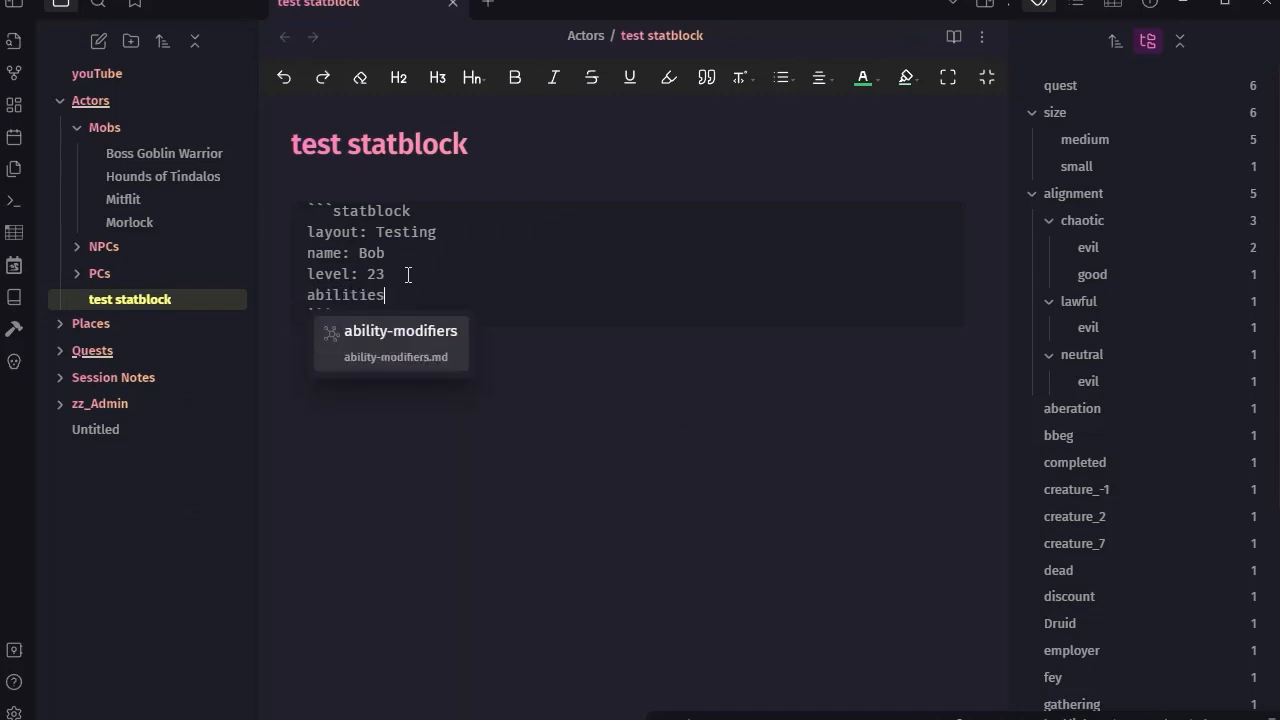
{"action": "type", "text": ":"}
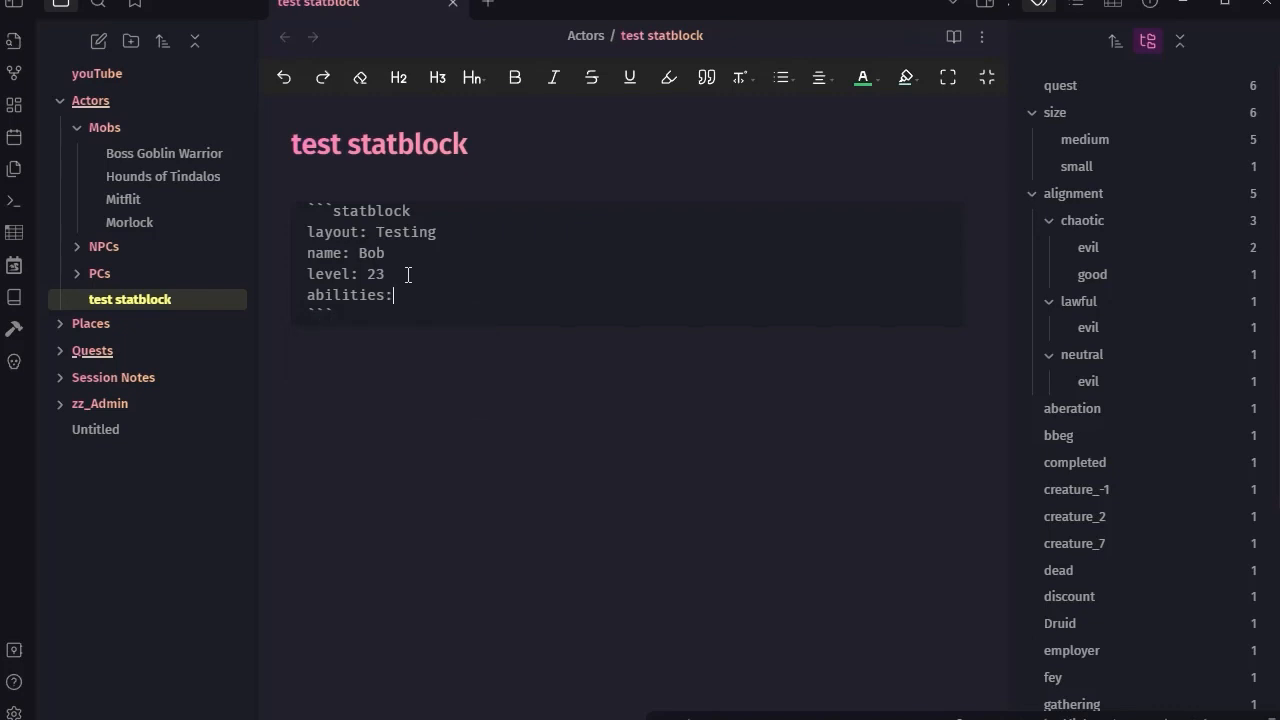
{"action": "key", "text": "Return"}
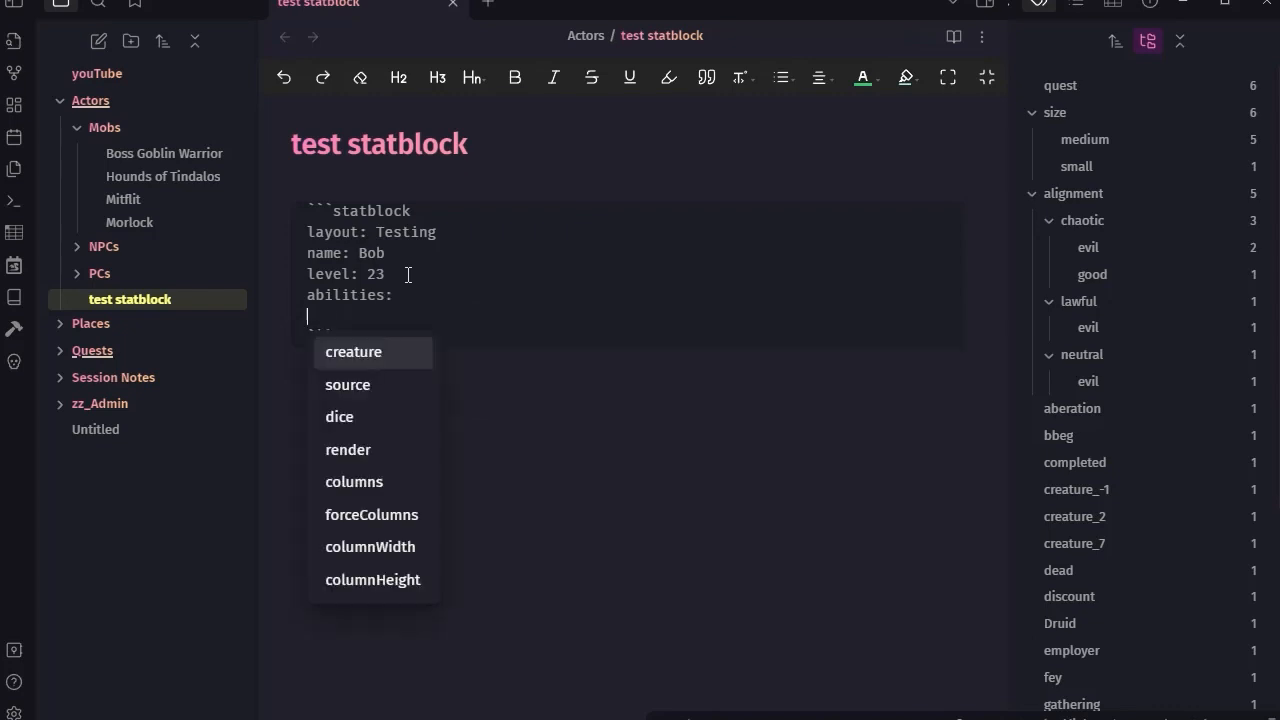
Step: List Str: 10, Dex: 11 and Con: 12 as indented, dashed entries under abilities
{"action": "type", "text": "-"}
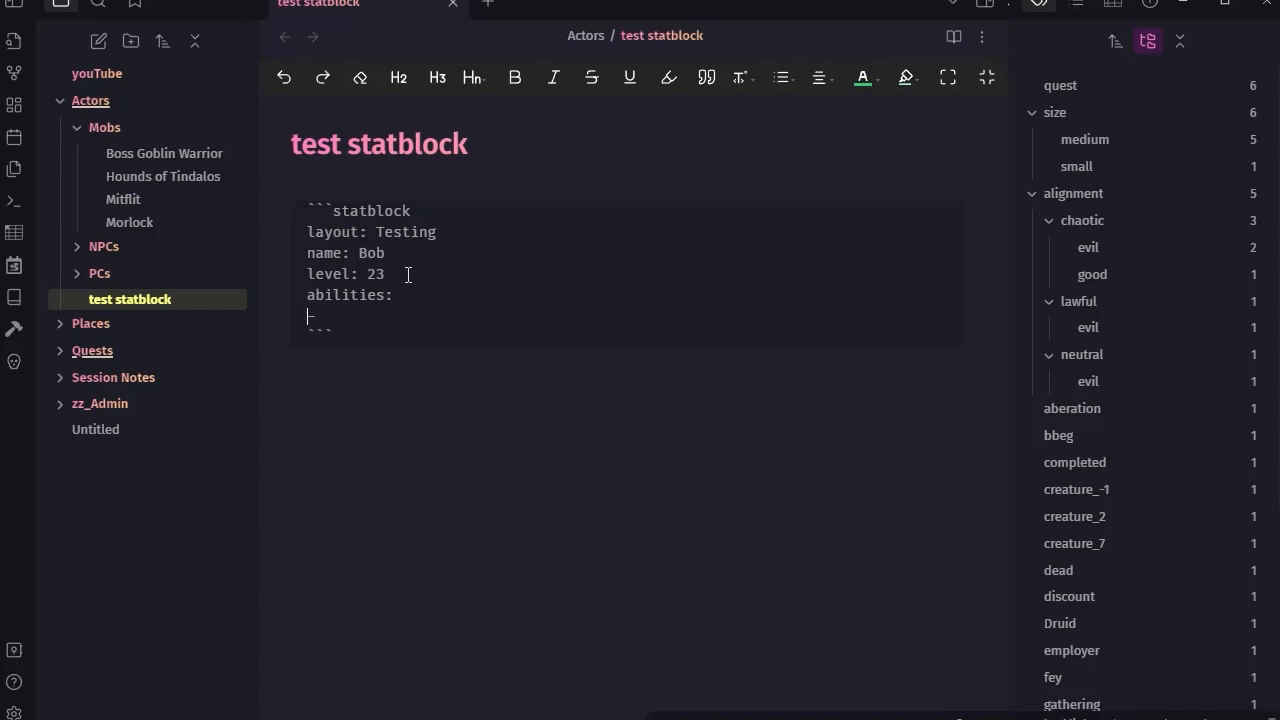
{"action": "key", "text": "BackSpace"}
{"action": "key", "text": "Right"}
{"action": "type", "text": "Str"}
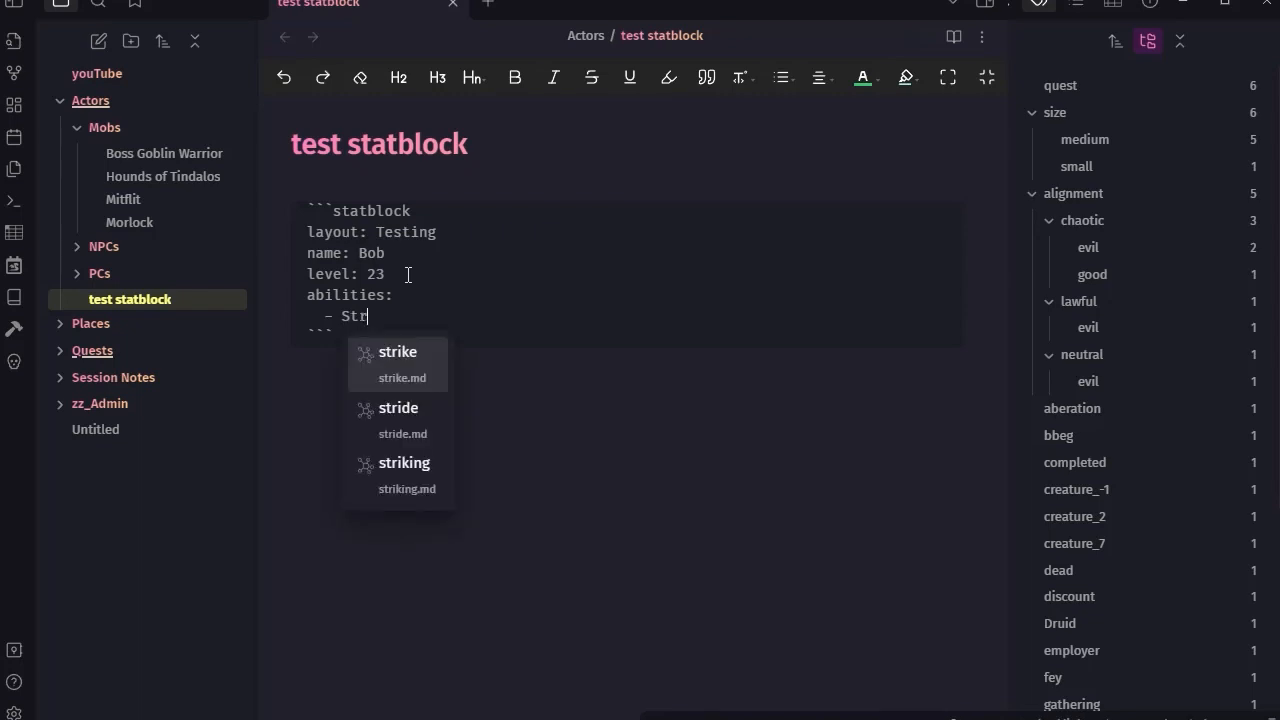
{"action": "type", "text": ":"}
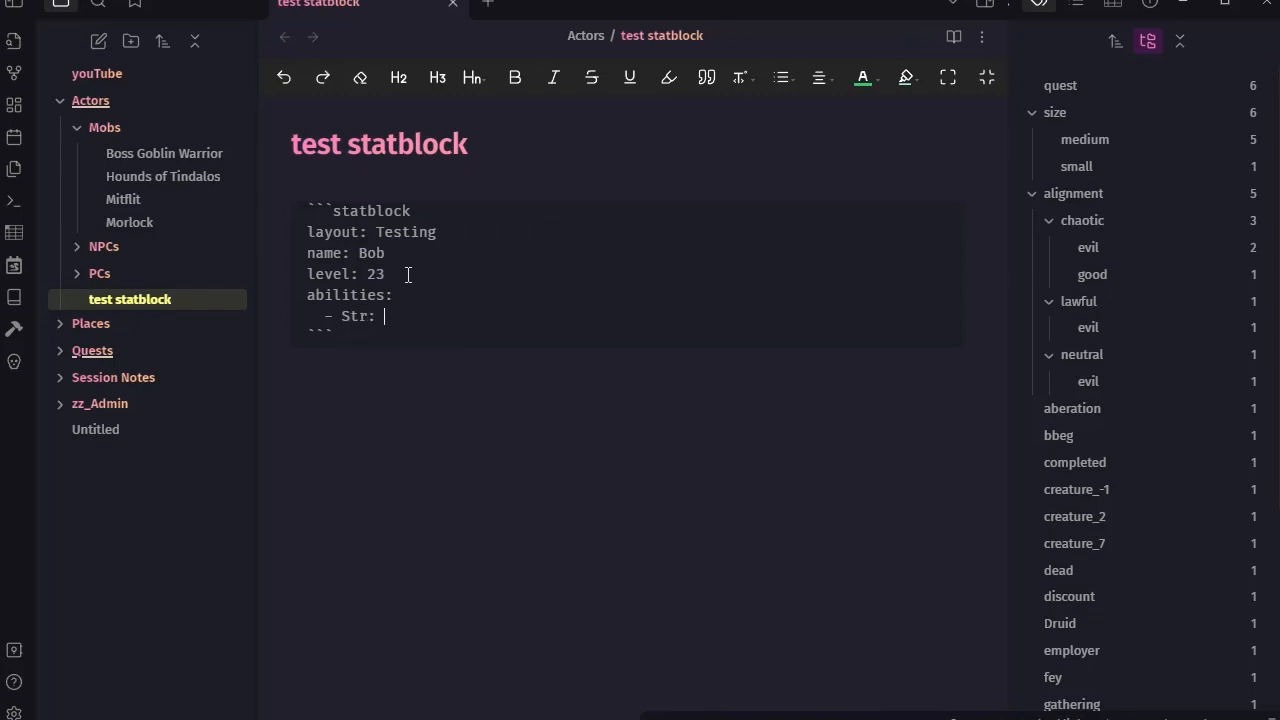
{"action": "type", "text": " 10"}
{"action": "key", "text": "Return"}
{"action": "type", "text": "D"}
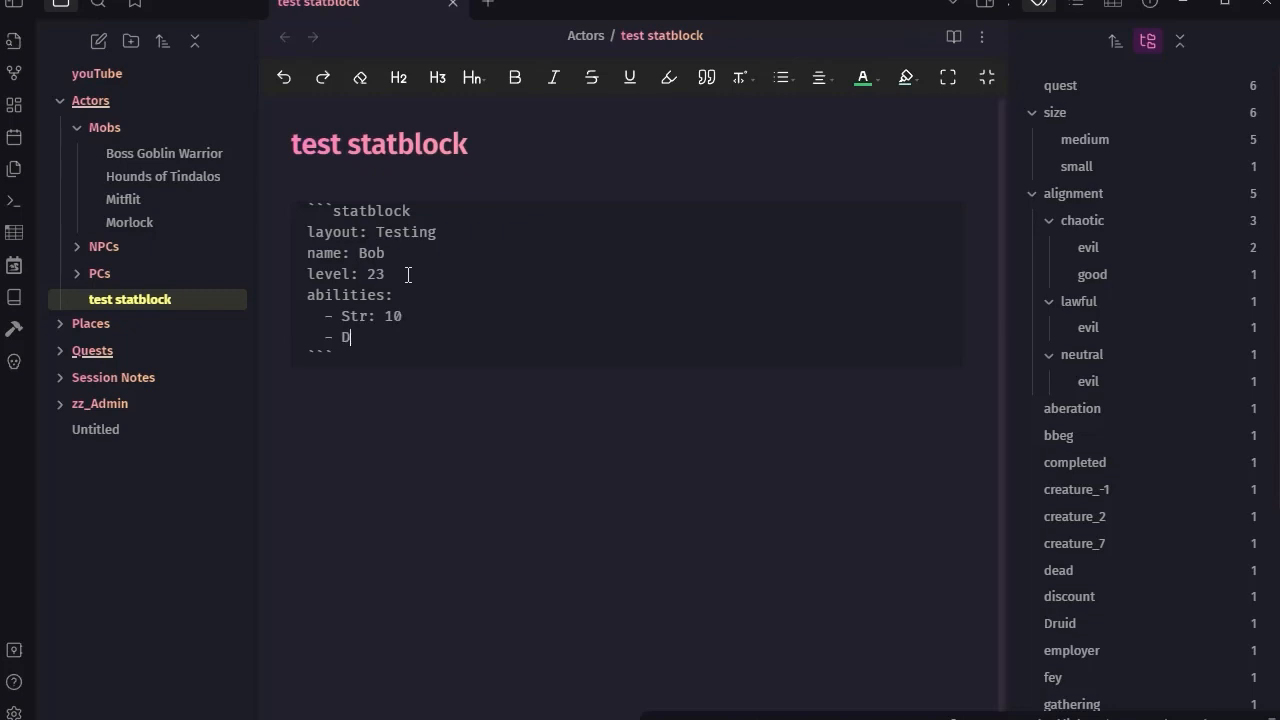
{"action": "type", "text": "ex: 11   - Con"}
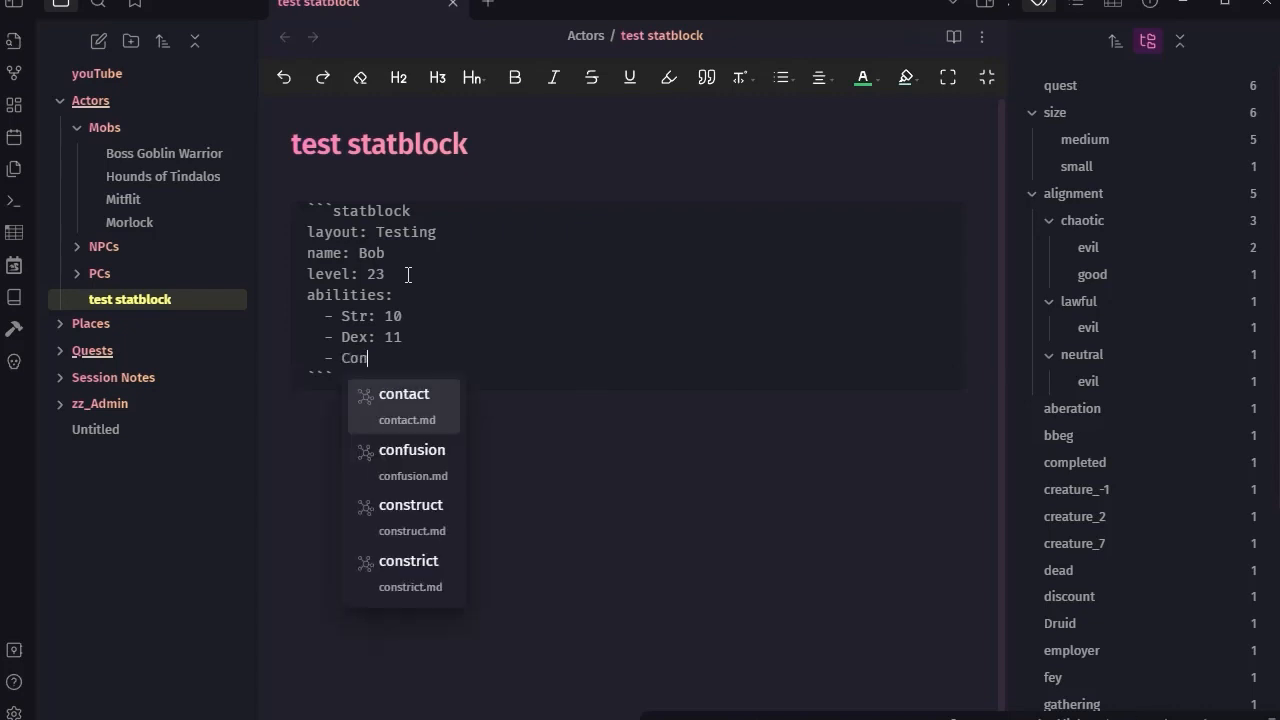
{"action": "type", "text": ": 12"}
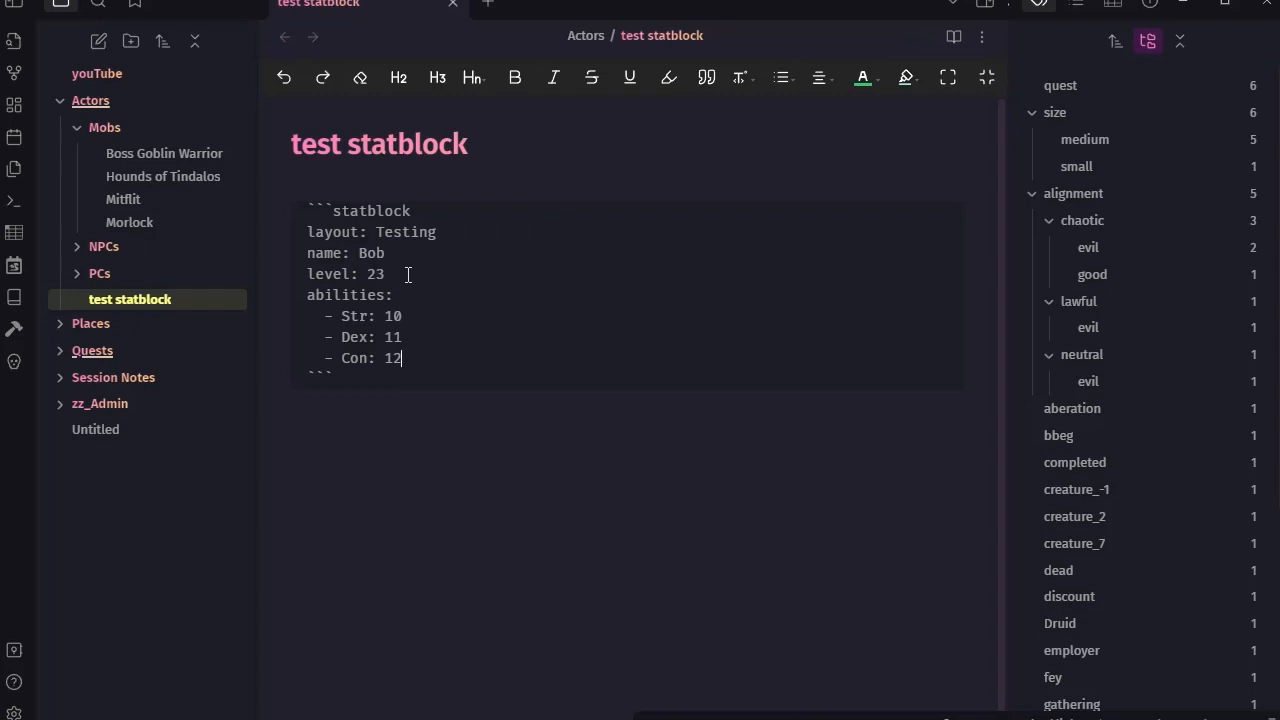
Step: Add Int: 13, Wis: 14 and Cha: 15 to the abilities list and preview the rendered statblock
{"action": "key", "text": "Return"}
{"action": "type", "text": "Int: 13"}
{"action": "key", "text": "Return"}
{"action": "type", "text": "WIS"}
{"action": "key", "text": "BackSpace"}
{"action": "key", "text": "BackSpace"}
{"action": "type", "text": "is: 14"}
{"action": "key", "text": "Return"}
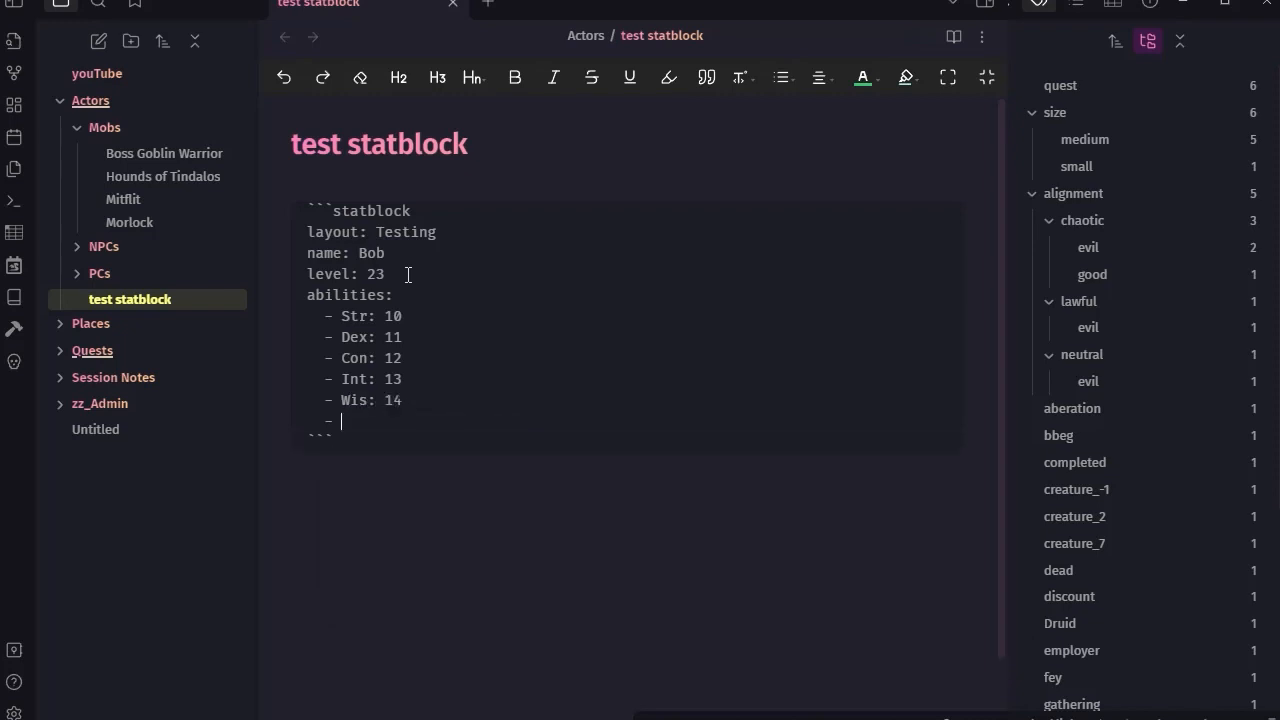
{"action": "type", "text": "Cha: 15"}
{"action": "left_click", "coordinate": [953, 36]}
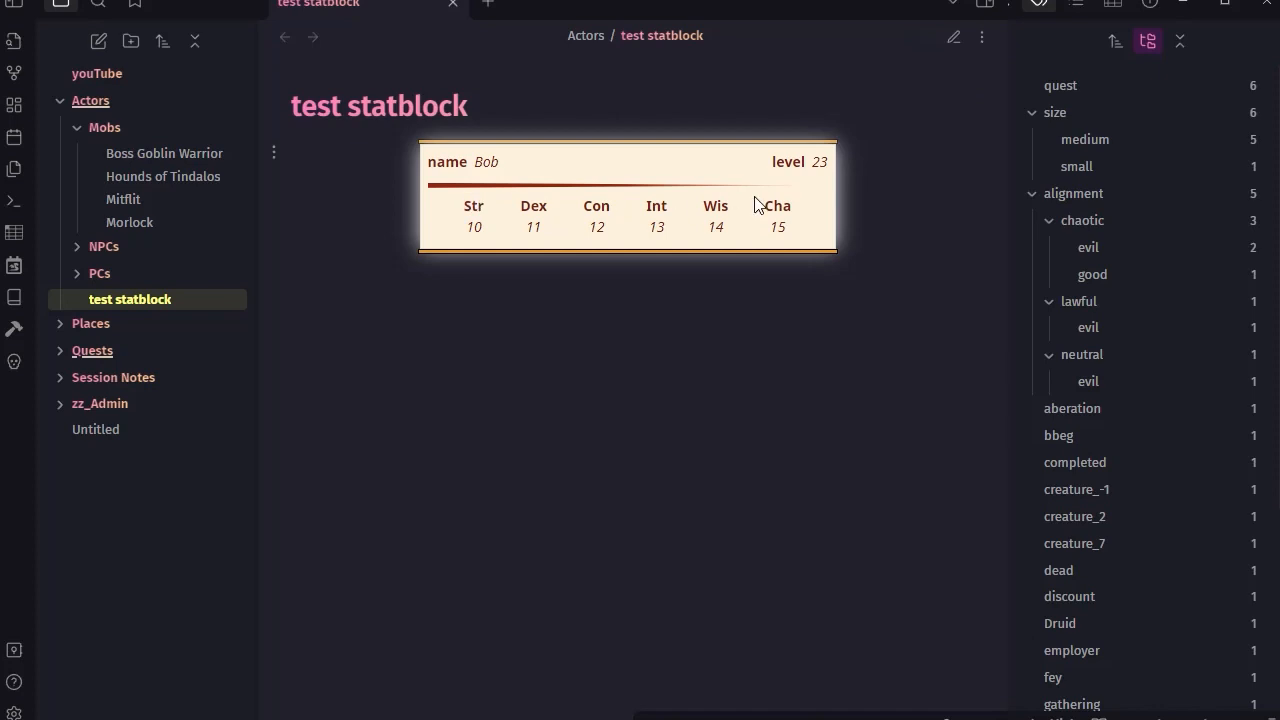
Step: Return to editing and move the whole abilities list out of the statblock code to the text below it
{"action": "left_click", "coordinate": [954, 36]}
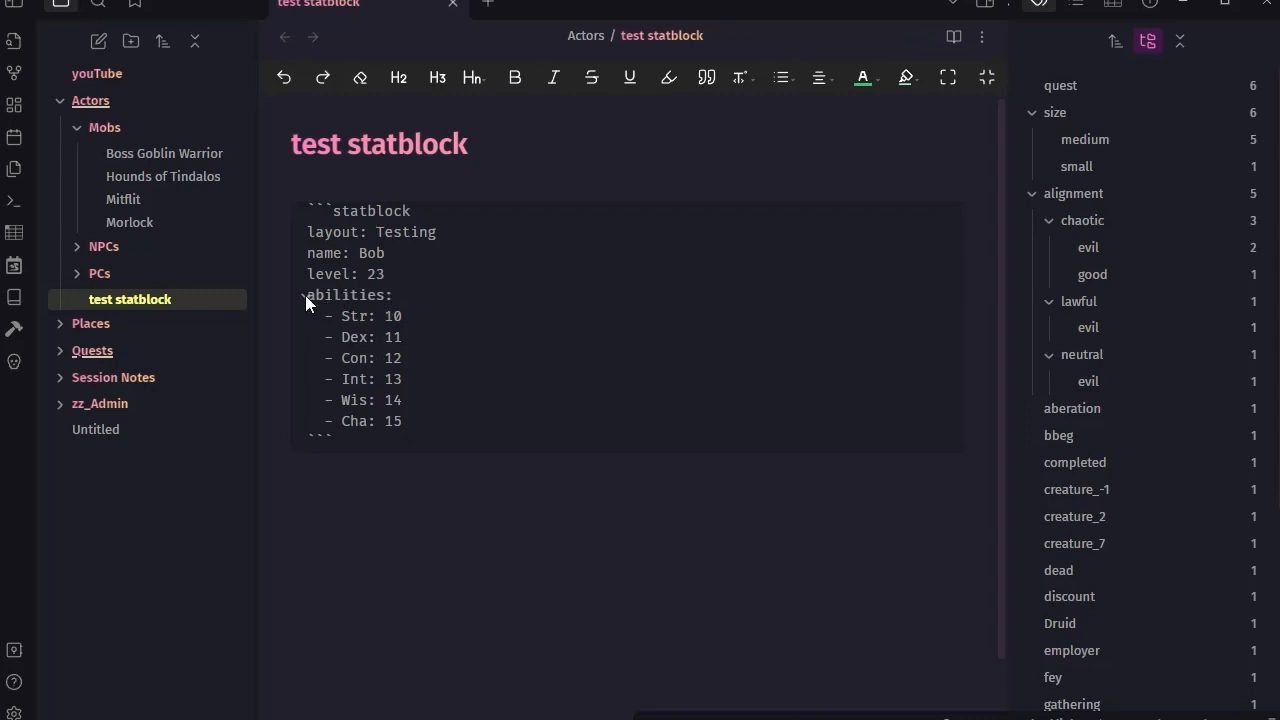
{"action": "left_click_drag", "start_coordinate": [403, 421], "coordinate": [301, 302]}
{"action": "key", "text": "ctrl+c"}
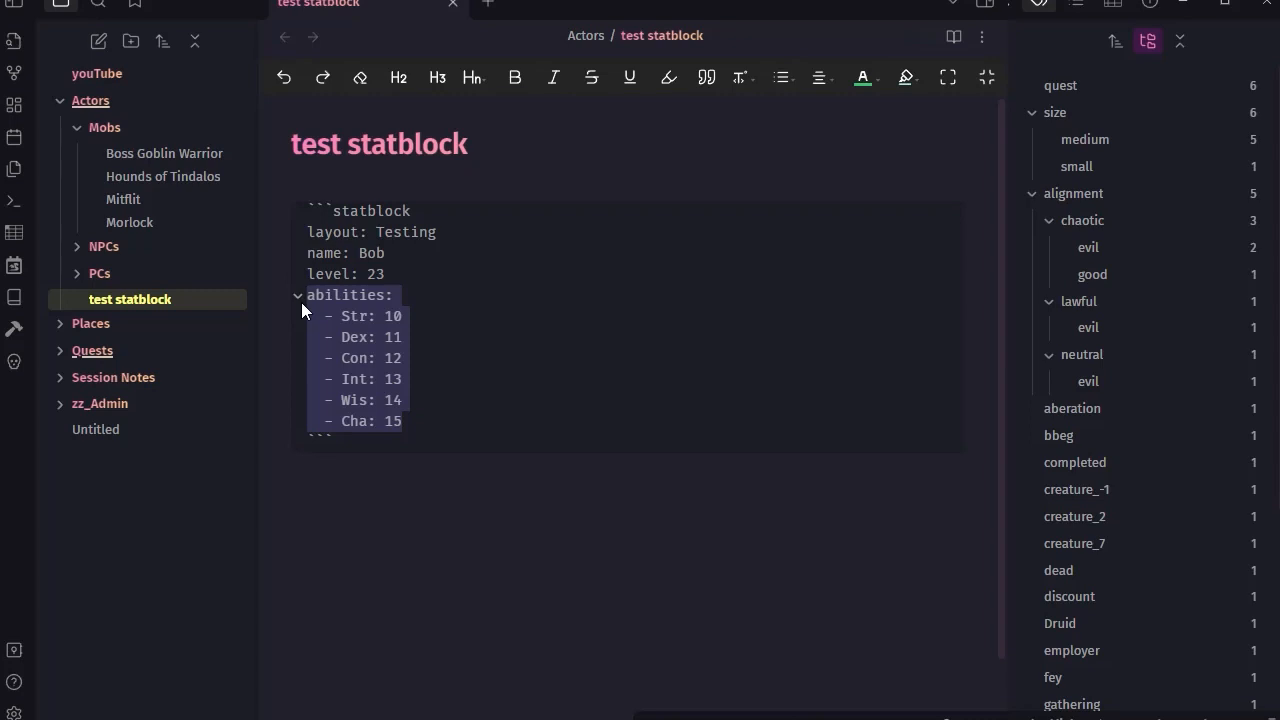
{"action": "key", "text": "BackSpace"}
{"action": "left_click", "coordinate": [326, 360]}
{"action": "left_click", "coordinate": [344, 355]}
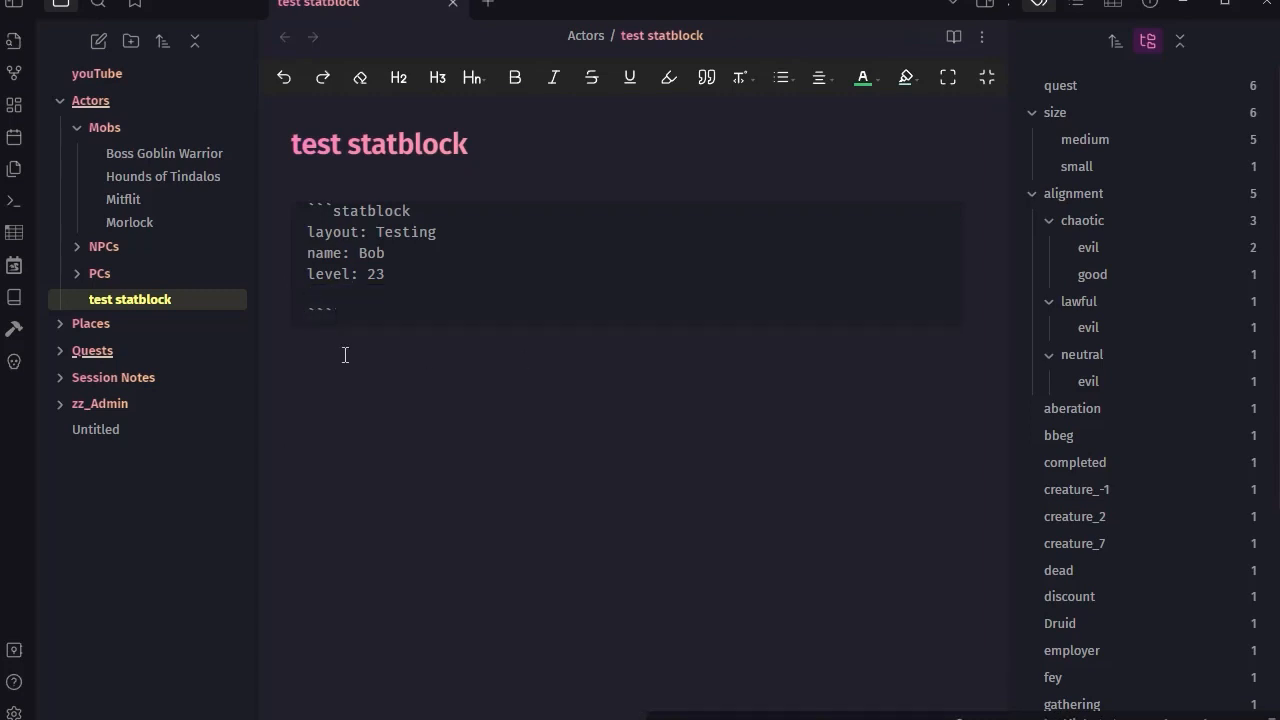
{"action": "key", "text": "ctrl+v"}
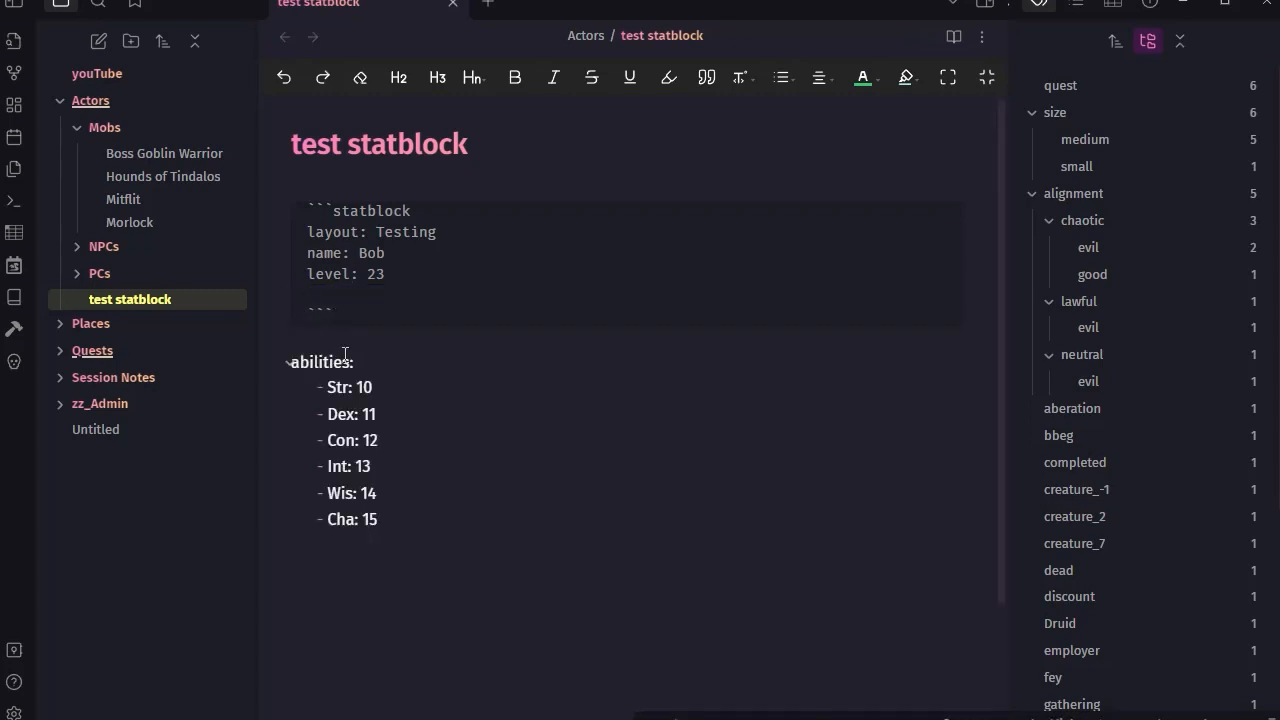
Step: Add the line "abilities: [10, 11, 12, 13, 14 ,15]" below the level line in the statblock code and preview the result
{"action": "left_click", "coordinate": [341, 293]}
{"action": "type", "text": "a"}
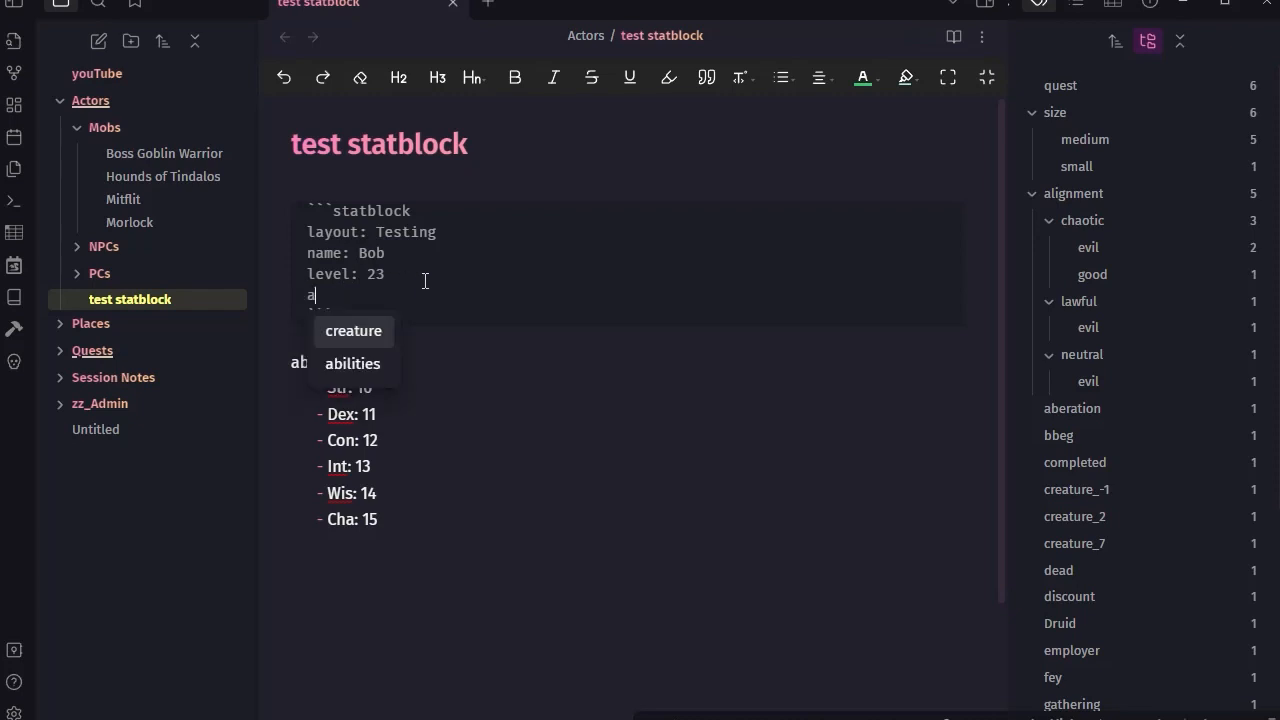
{"action": "type", "text": "bilitie"}
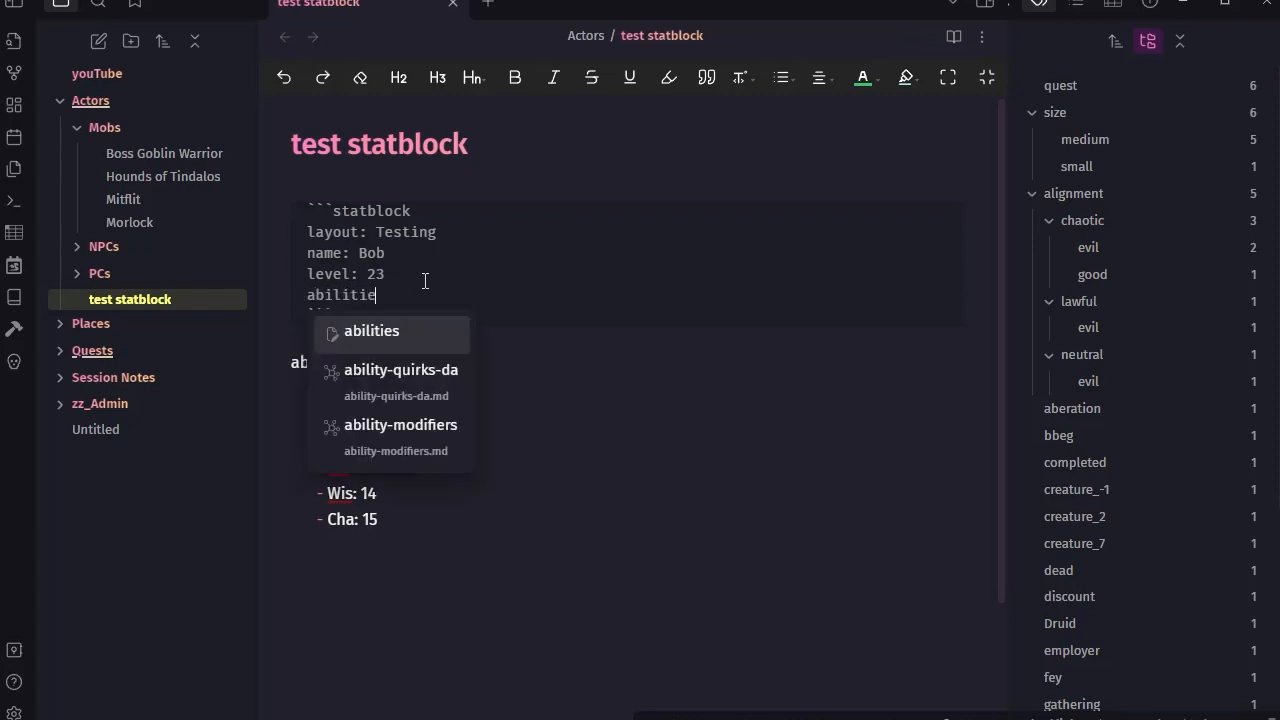
{"action": "type", "text": "s: "}
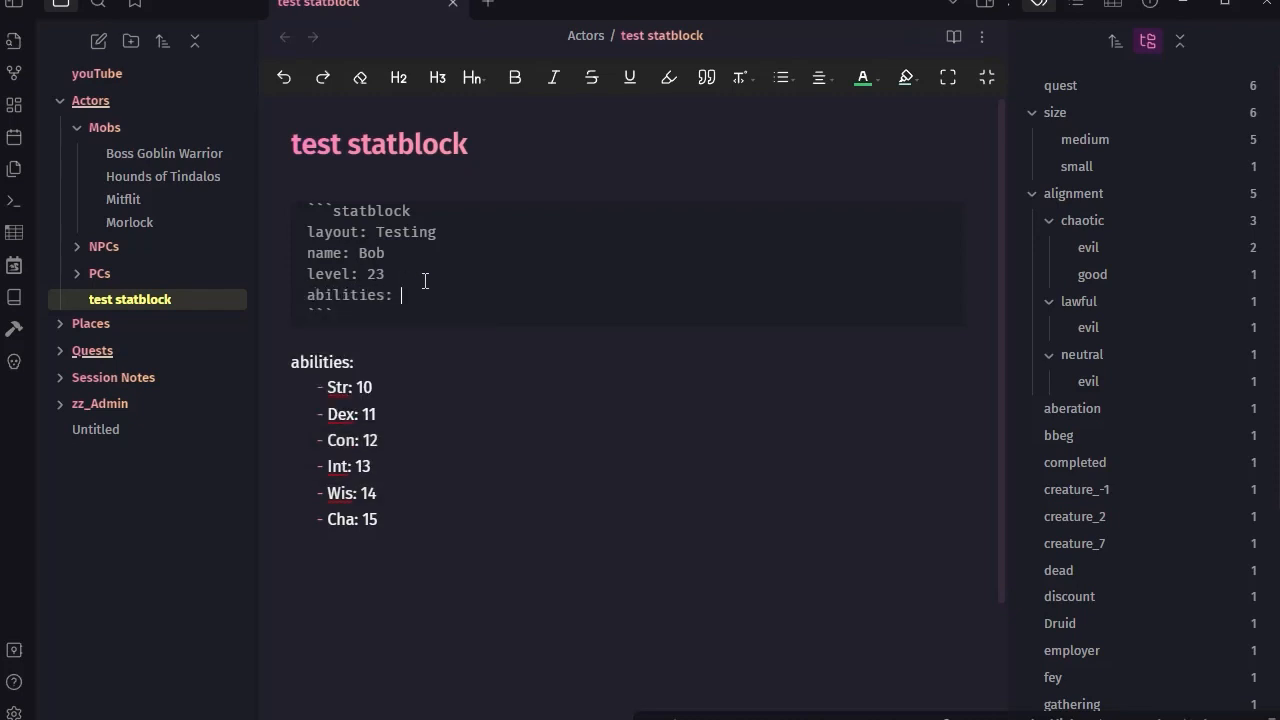
{"action": "type", "text": "["}
{"action": "type", "text": "10, 11, 12, 13, 14 ,15"}
{"action": "left_click", "coordinate": [953, 37]}
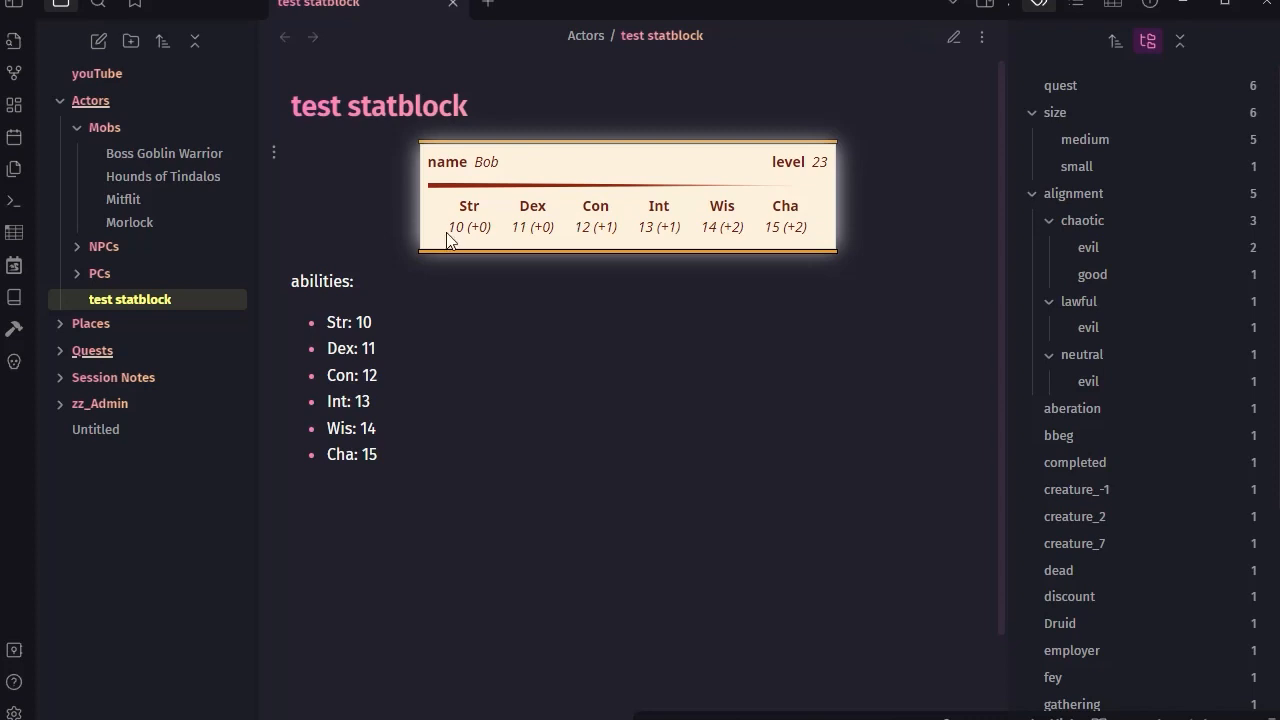
Step: Return to editing and move the inline abilities line out of the statblock code to just above the labelled abilities list
{"action": "left_click", "coordinate": [957, 37]}
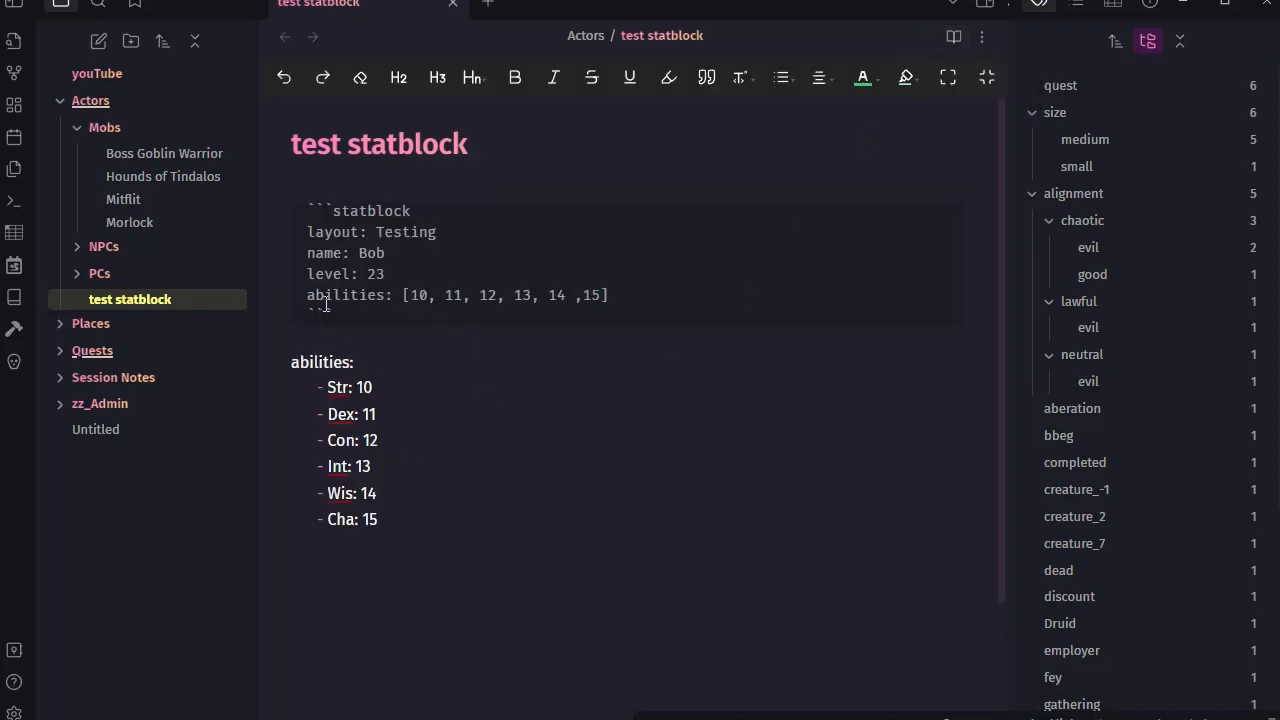
{"action": "left_click_drag", "start_coordinate": [307, 294], "coordinate": [685, 293]}
{"action": "key", "text": "ctrl+c"}
{"action": "key", "text": "BackSpace"}
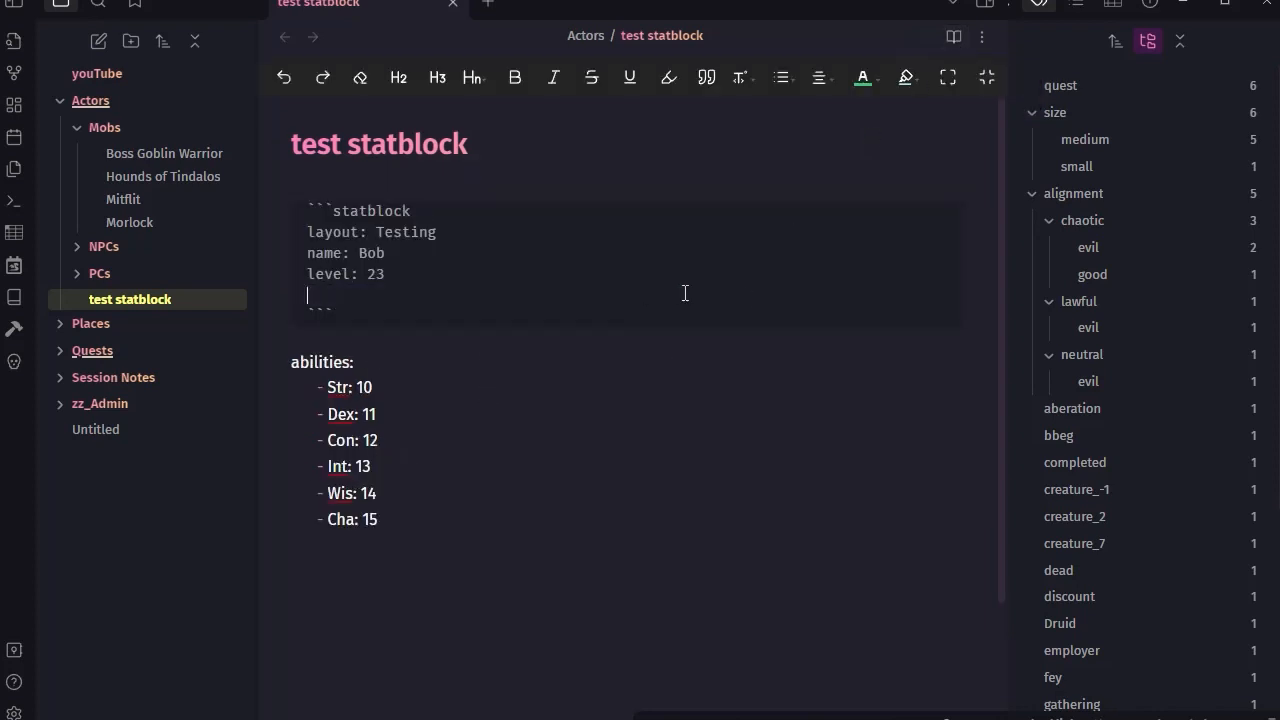
{"action": "left_click", "coordinate": [408, 345]}
{"action": "left_click", "coordinate": [367, 343]}
{"action": "key", "text": "Return"}
{"action": "key", "text": "Return"}
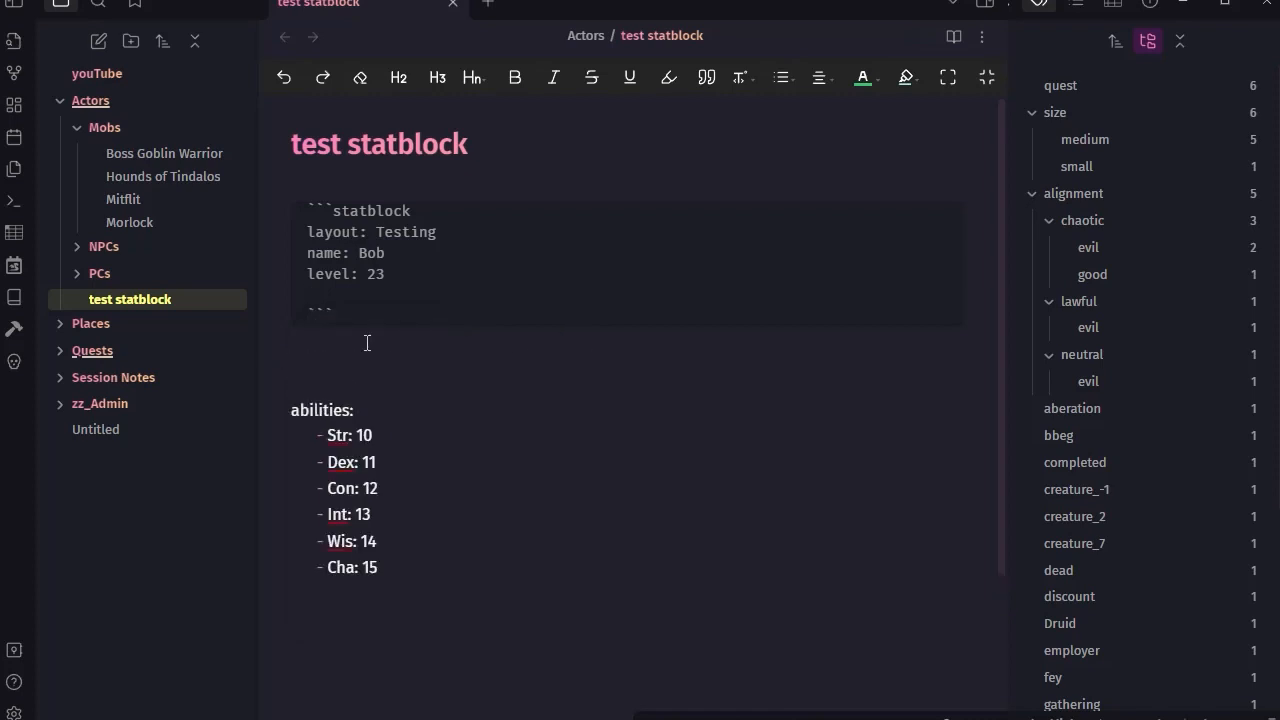
{"action": "key", "text": "ctrl+v"}
Step: Move the labelled abilities list into the statblock code below the level line and preview the rendered statblock
{"action": "left_click_drag", "start_coordinate": [388, 568], "coordinate": [284, 418]}
{"action": "key", "text": "ctrl+c"}
{"action": "key", "text": "BackSpace"}
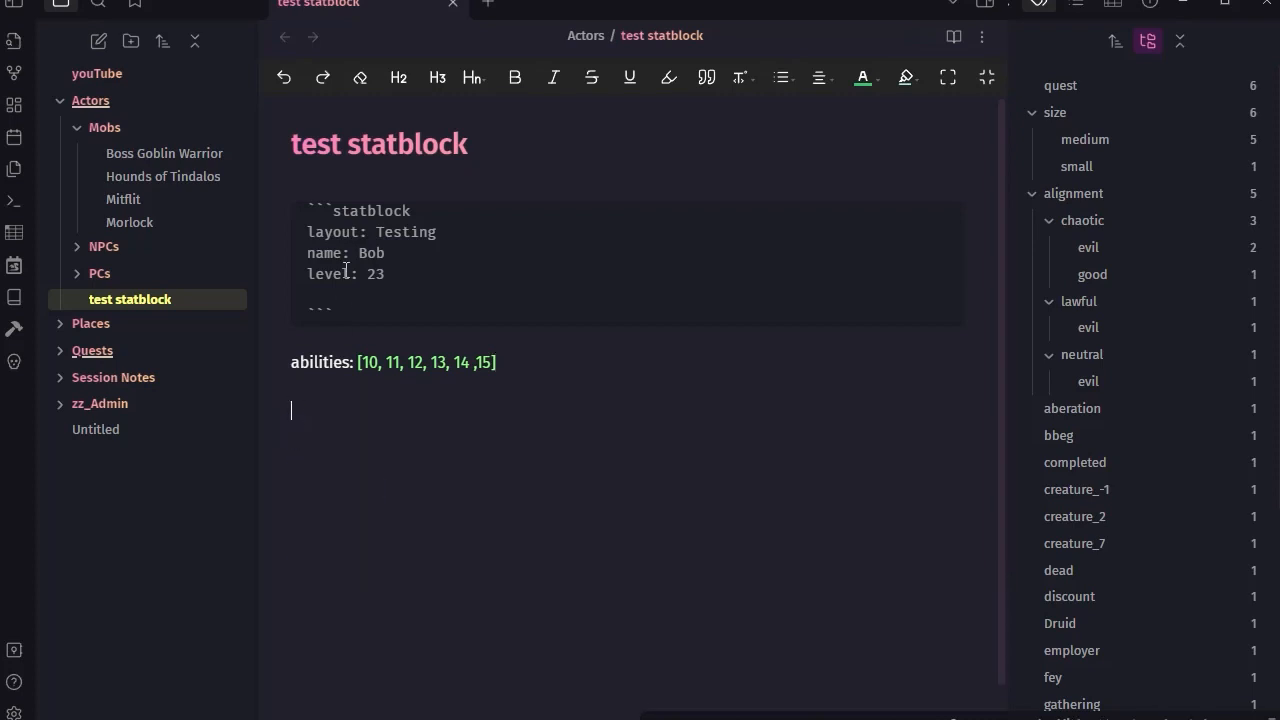
{"action": "key", "text": "ctrl+v"}
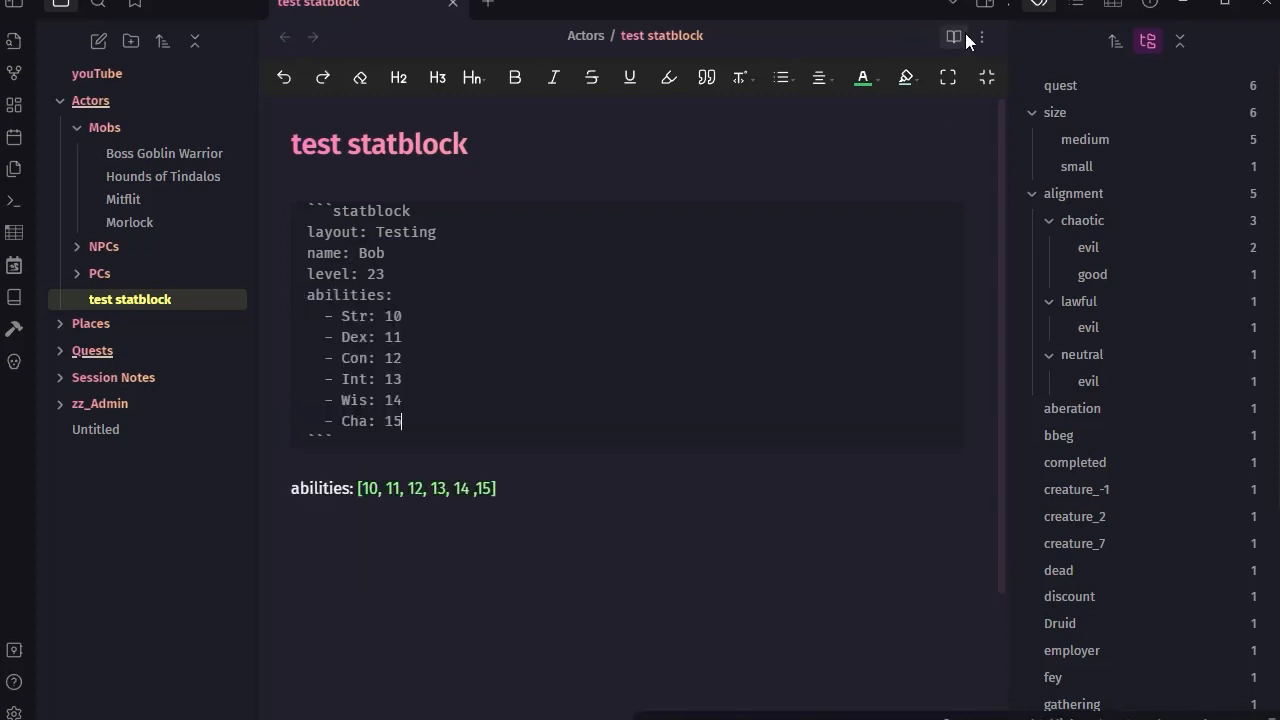
{"action": "left_click", "coordinate": [953, 37]}
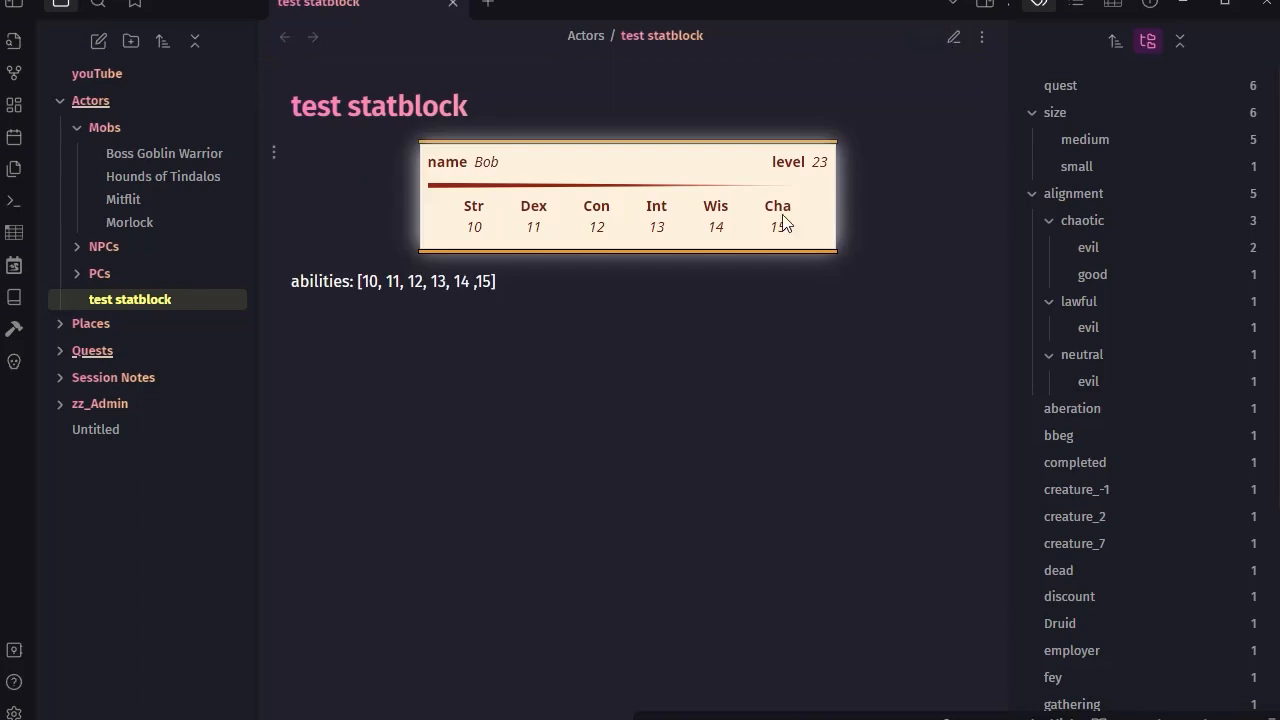
Step: Return to editing and undo the move of the labelled abilities list into the statblock code
{"action": "left_click", "coordinate": [951, 37]}
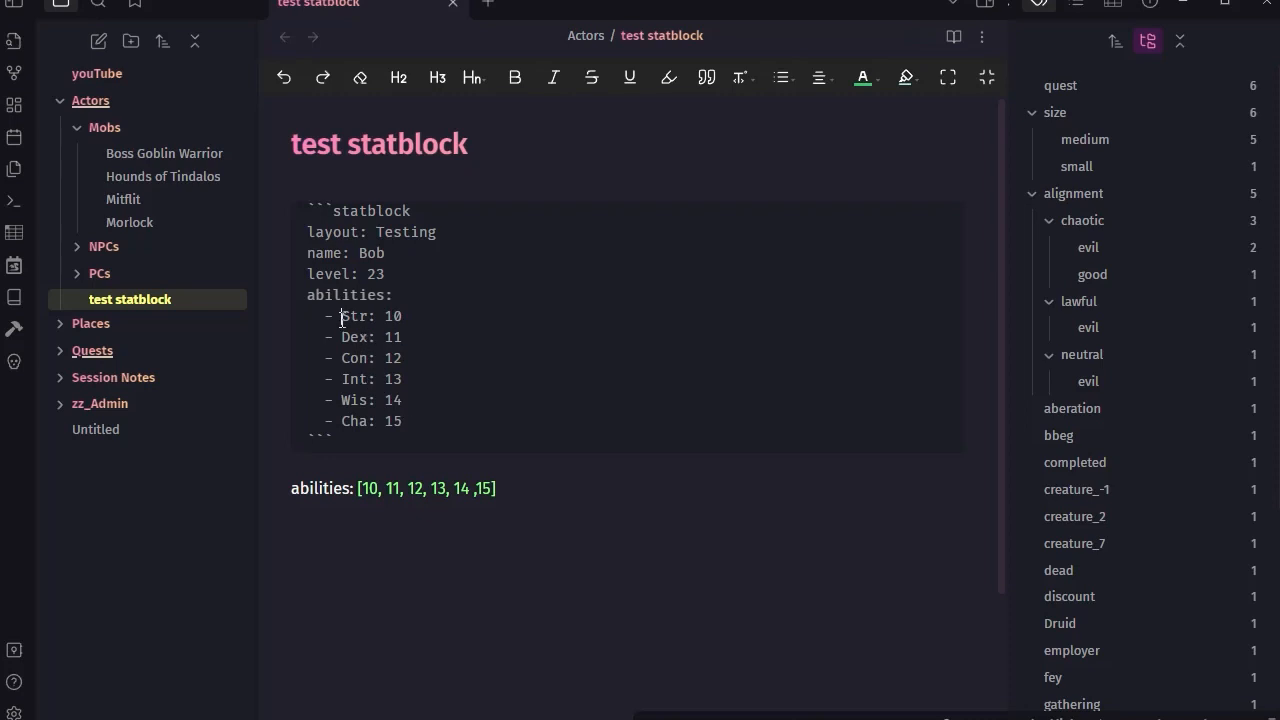
{"action": "left_click_drag", "start_coordinate": [341, 318], "coordinate": [387, 318]}
{"action": "key", "text": "BackSpace"}
{"action": "key", "text": "ctrl+z"}
{"action": "key", "text": "ctrl+z"}
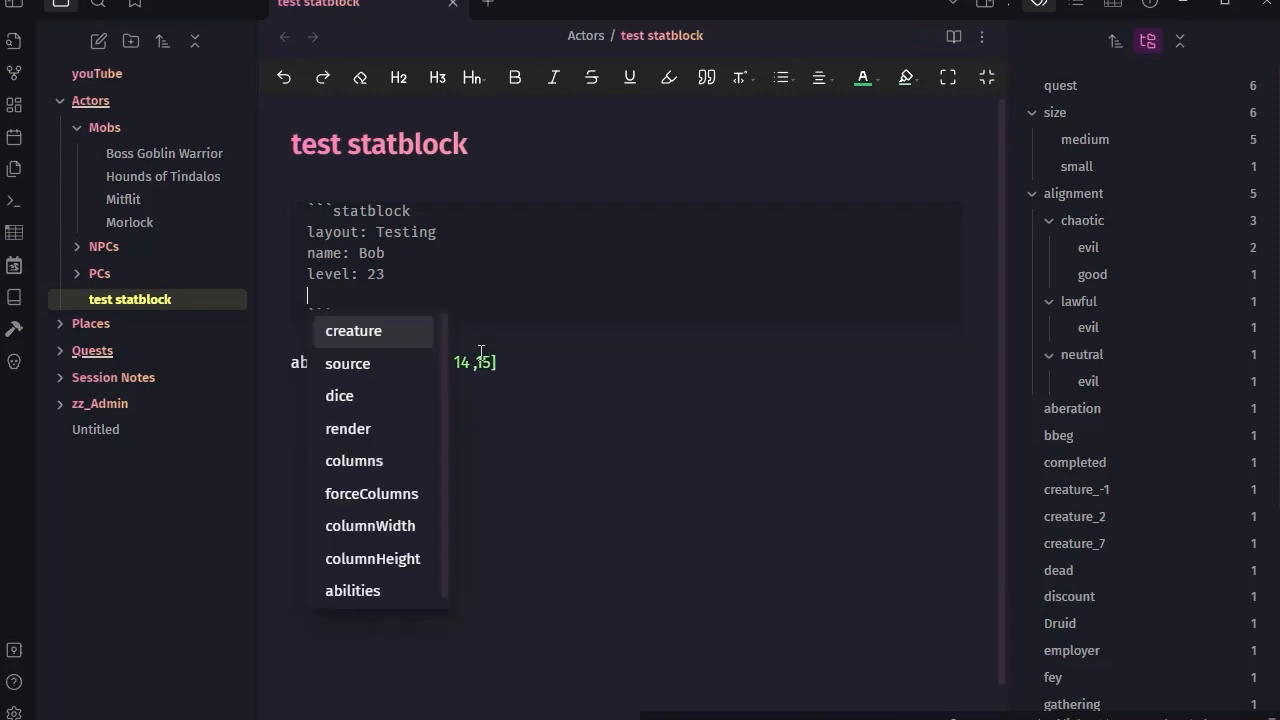
{"action": "key", "text": "ctrl+shift+z"}
Step: Copy the labelled abilities list from the note text into the statblock code below the level line
{"action": "key", "text": "ctrl+c"}
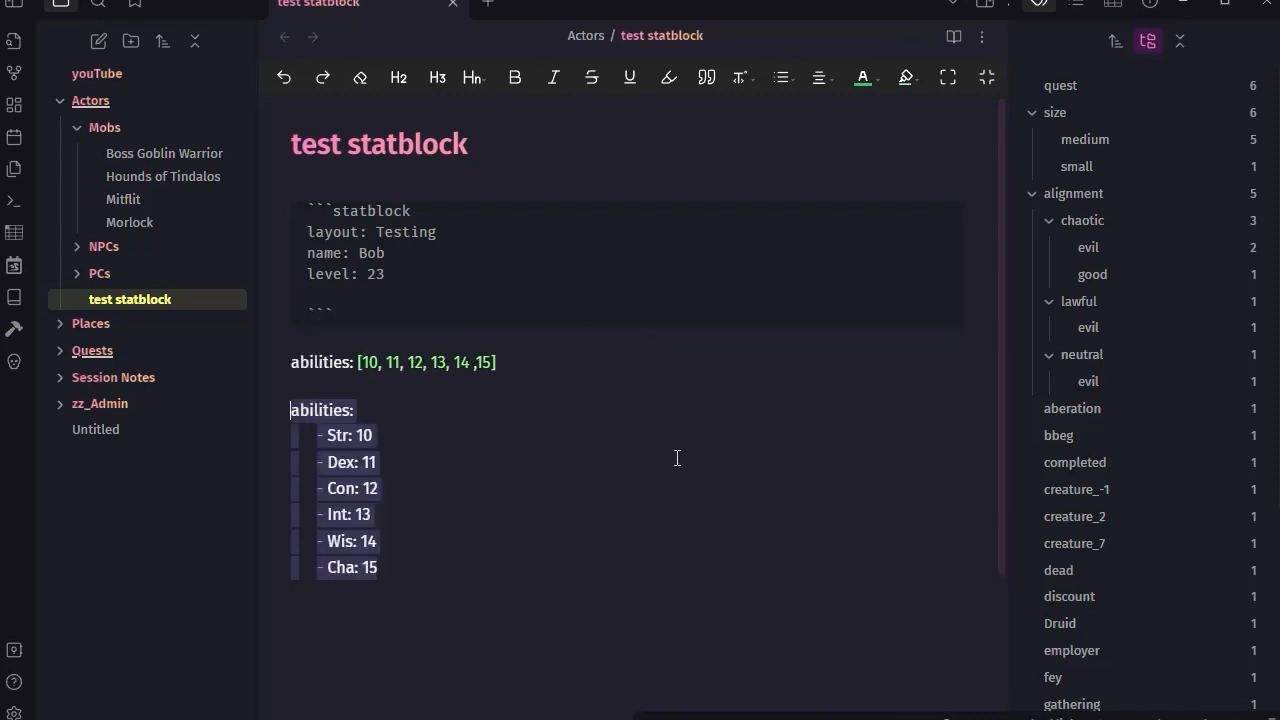
{"action": "left_click", "coordinate": [349, 294]}
{"action": "key", "text": "ctrl+v"}
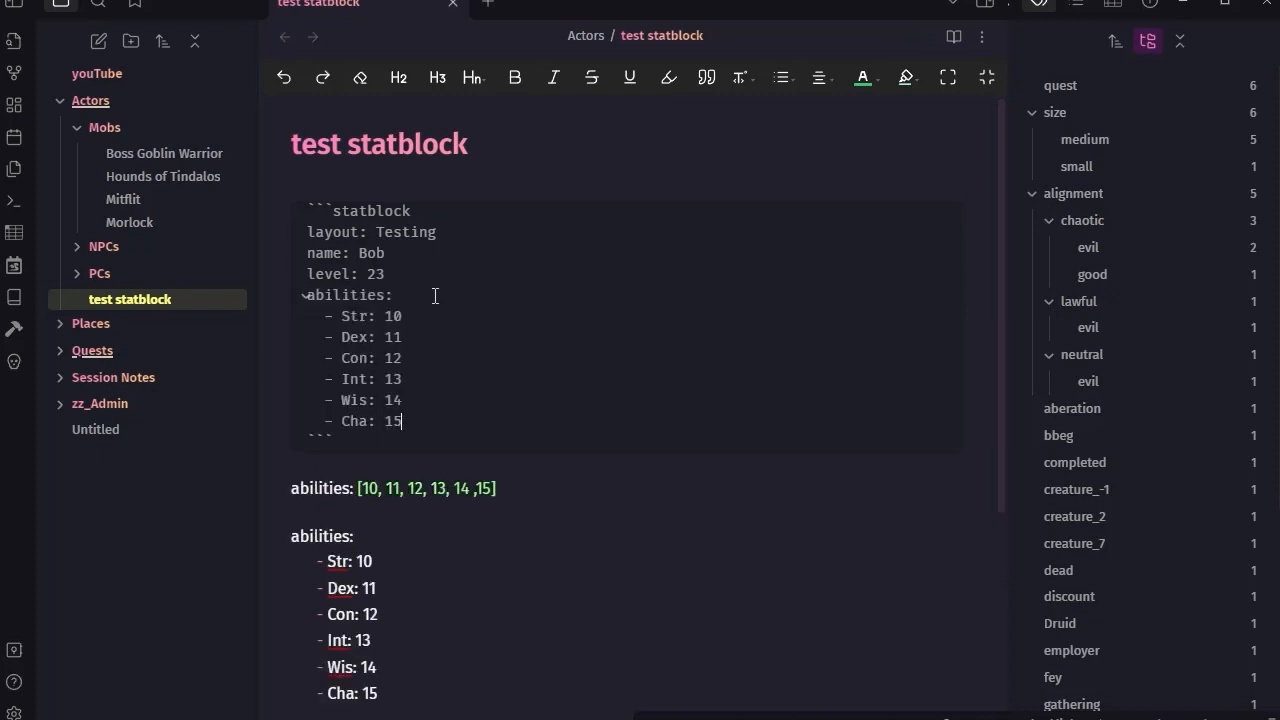
Step: Remove the Str, Dex, Con, Int, Wis and Cha labels from the list in the statblock code and preview the statblock
{"action": "left_click_drag", "start_coordinate": [343, 320], "coordinate": [384, 421]}
{"action": "key", "text": "BackSpace"}
{"action": "key", "text": "BackSpace"}
{"action": "key", "text": "BackSpace"}
{"action": "key", "text": "BackSpace"}
{"action": "key", "text": "BackSpace"}
{"action": "key", "text": "BackSpace"}
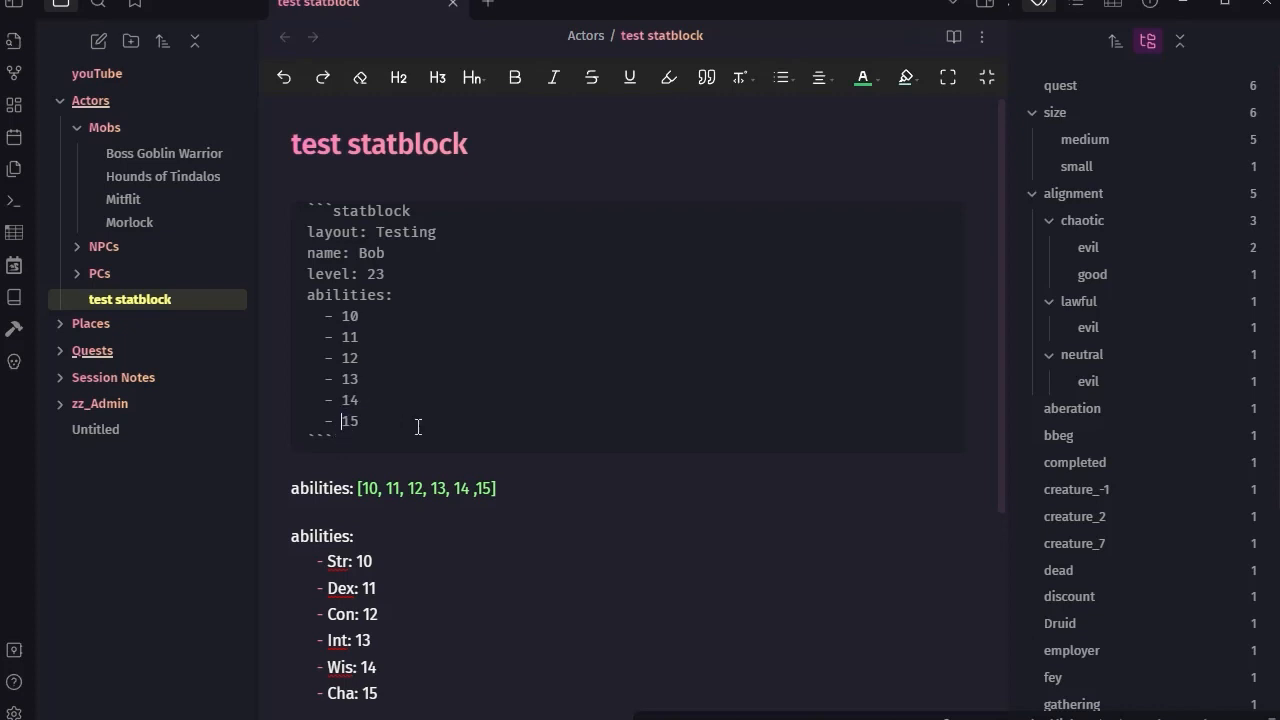
{"action": "left_click", "coordinate": [953, 37]}
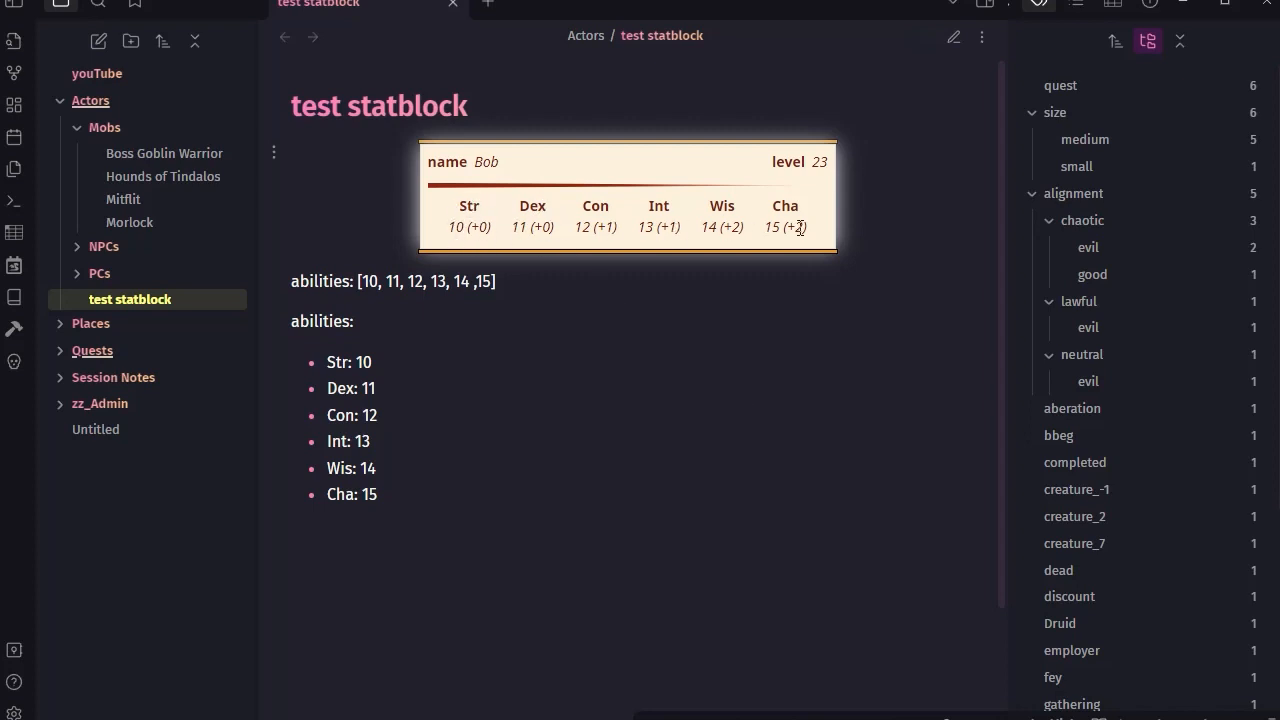
Step: Return to editing and replace the numbers-only abilities list in the statblock code with the inline abilities line from the text below
{"action": "left_click", "coordinate": [955, 39]}
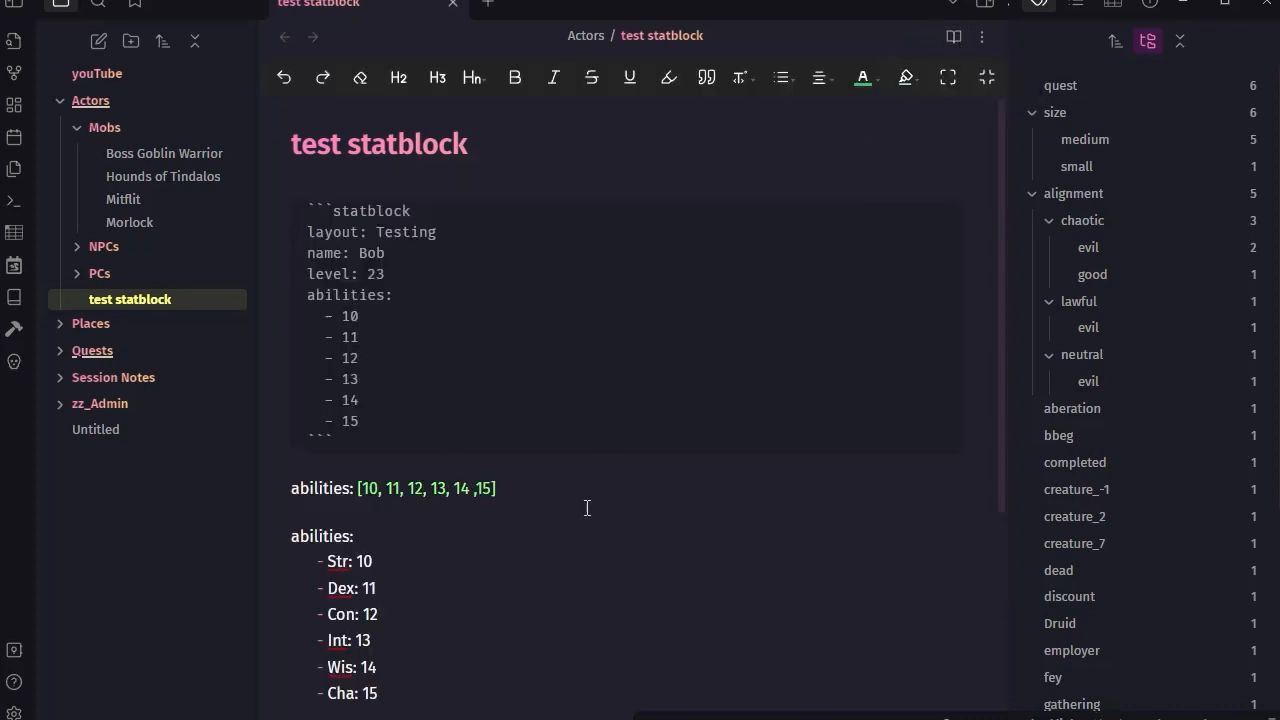
{"action": "scroll", "coordinate": [600, 505], "scroll_direction": "down", "scroll_amount": 3}
{"action": "scroll", "coordinate": [569, 378], "scroll_direction": "up", "scroll_amount": 2}
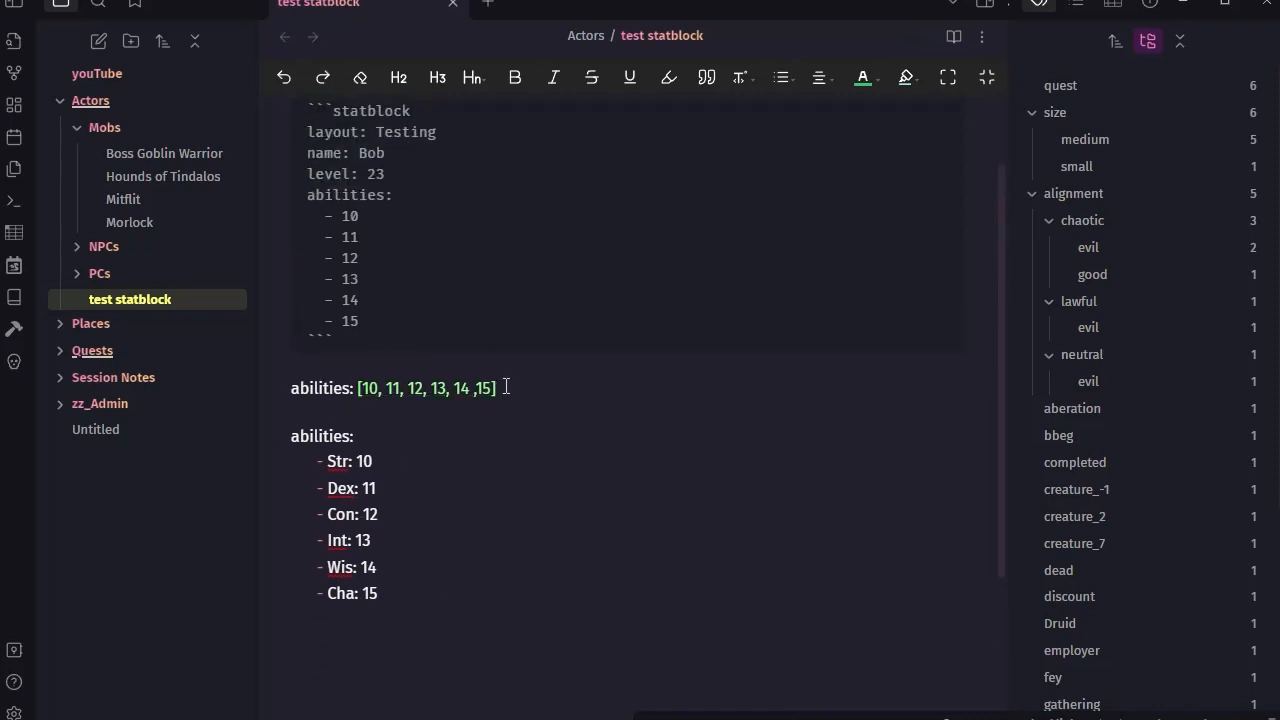
{"action": "left_click_drag", "start_coordinate": [506, 387], "coordinate": [281, 385]}
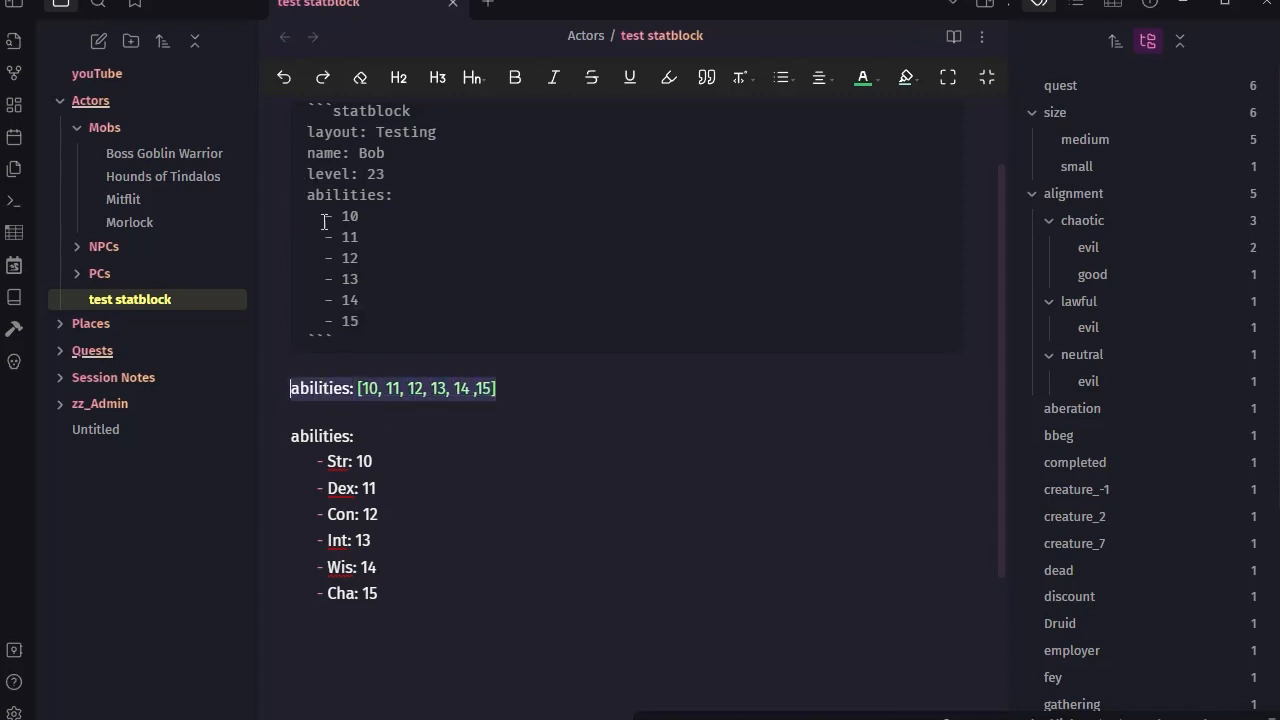
{"action": "left_click_drag", "start_coordinate": [364, 322], "coordinate": [299, 196]}
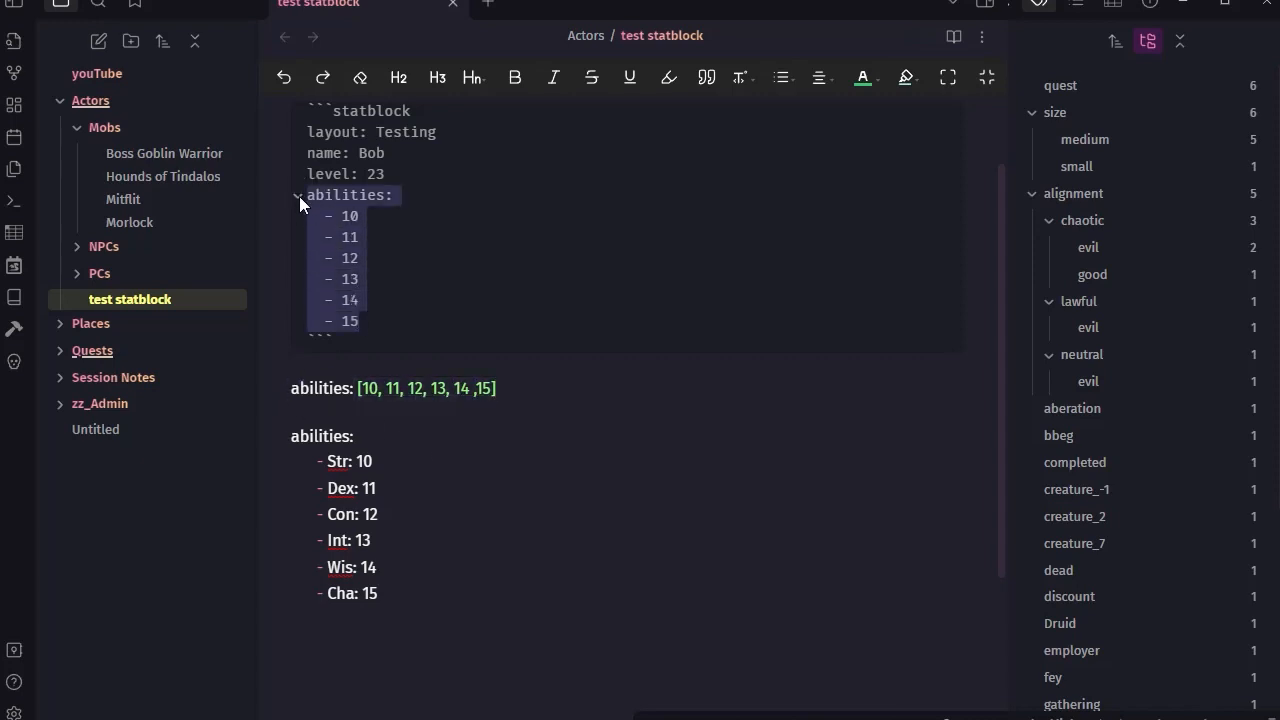
{"action": "key", "text": "BackSpace"}
{"action": "key", "text": "Escape"}
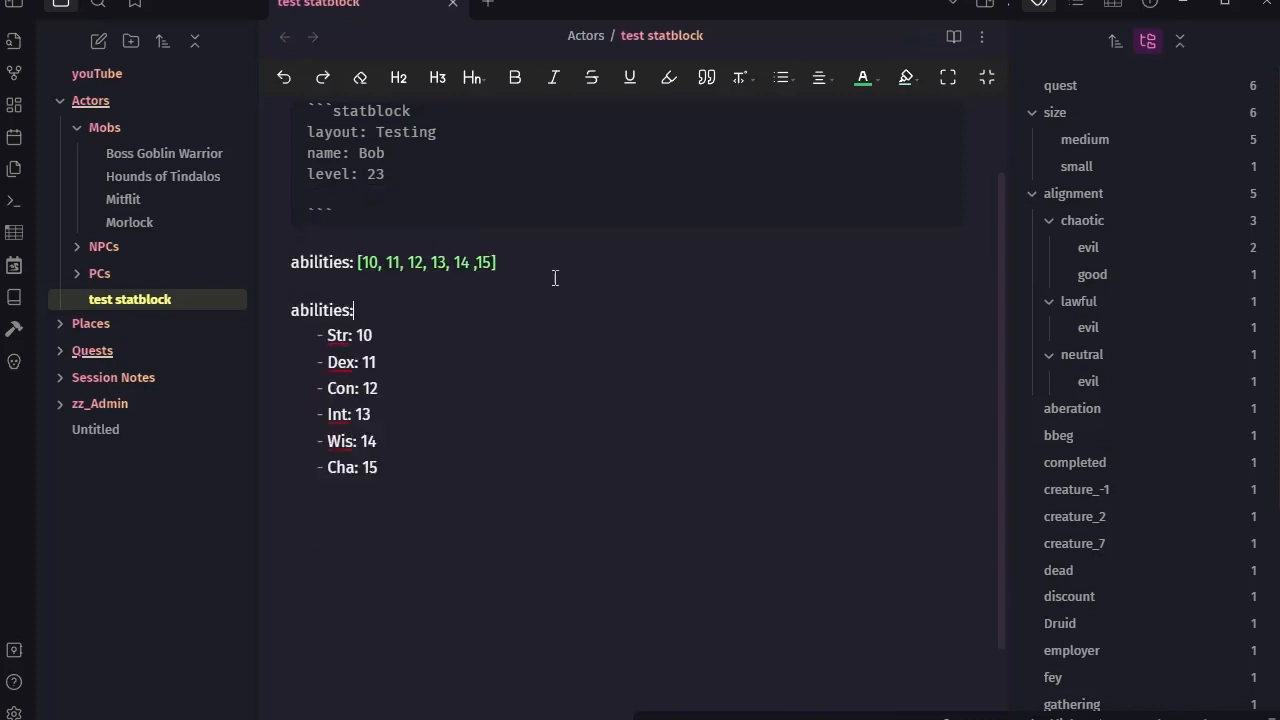
{"action": "left_click_drag", "start_coordinate": [510, 262], "coordinate": [310, 195]}
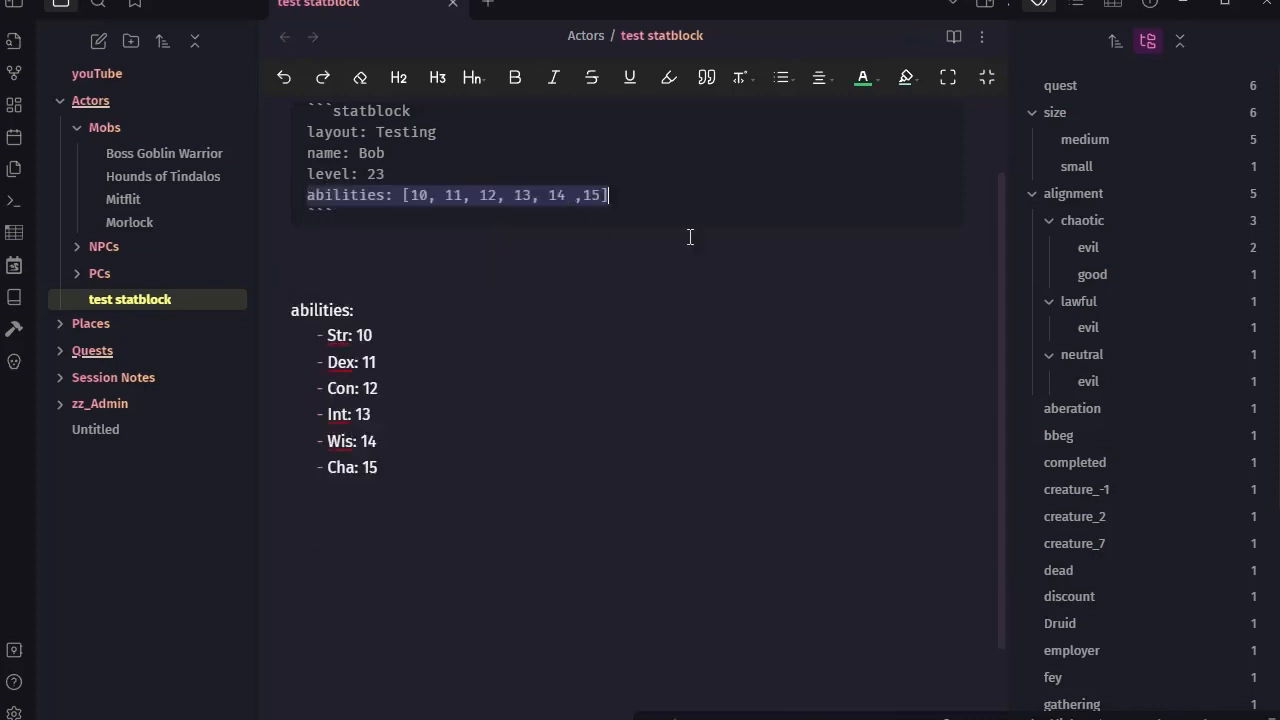
Step: Copy the inline abilities line from the statblock code to a new line above the labelled abilities list
{"action": "left_click_drag", "start_coordinate": [296, 285], "coordinate": [443, 500]}
{"action": "left_click", "coordinate": [308, 255]}
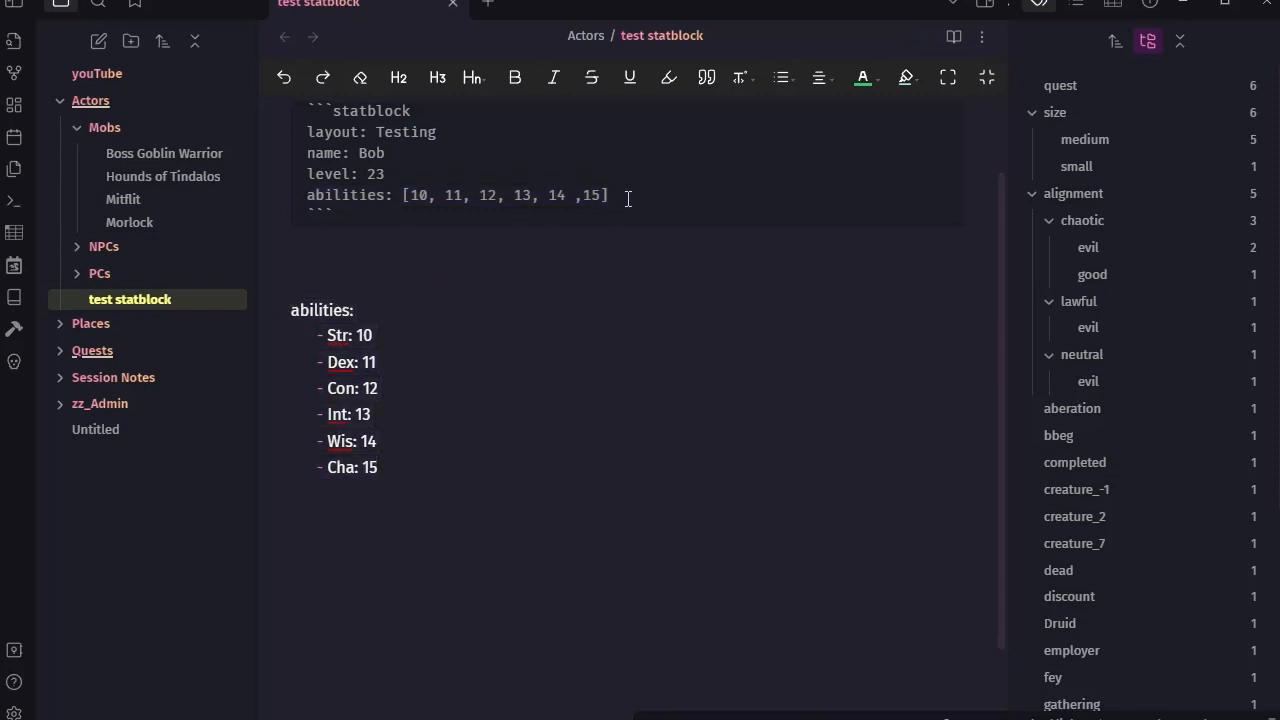
{"action": "left_click_drag", "start_coordinate": [628, 198], "coordinate": [282, 201]}
{"action": "key", "text": "ctrl+c"}
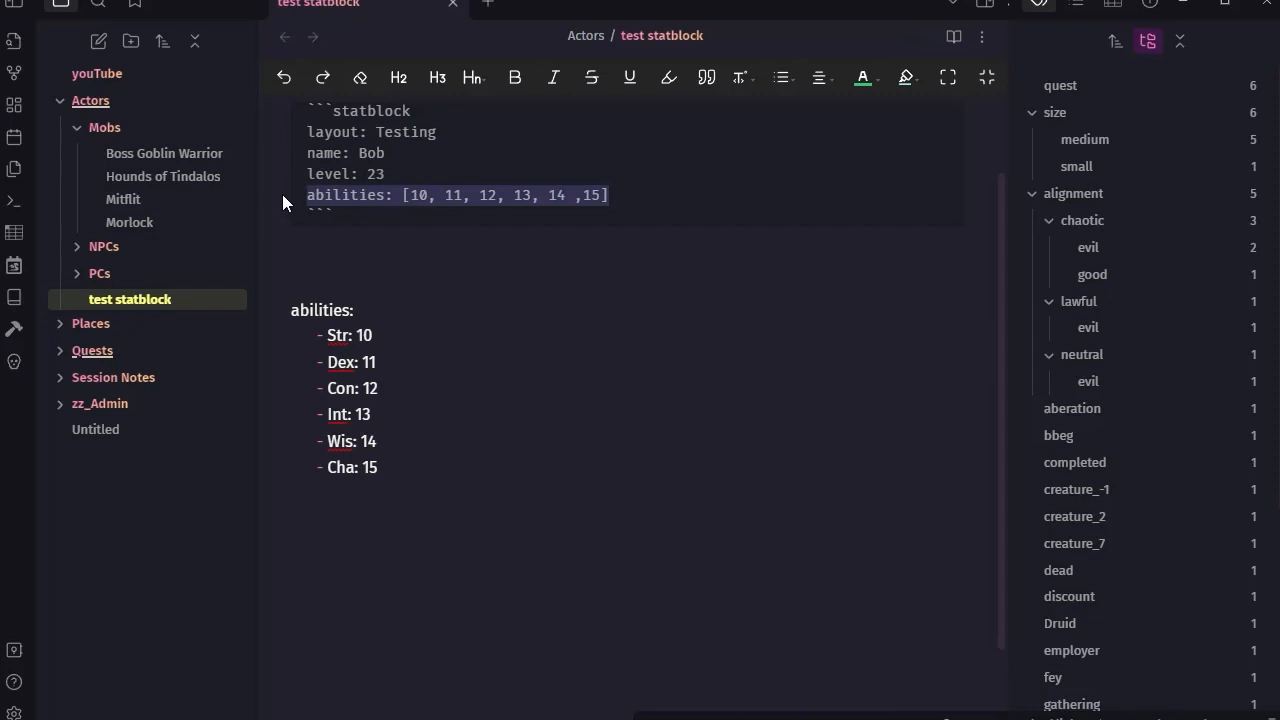
{"action": "left_click", "coordinate": [317, 277]}
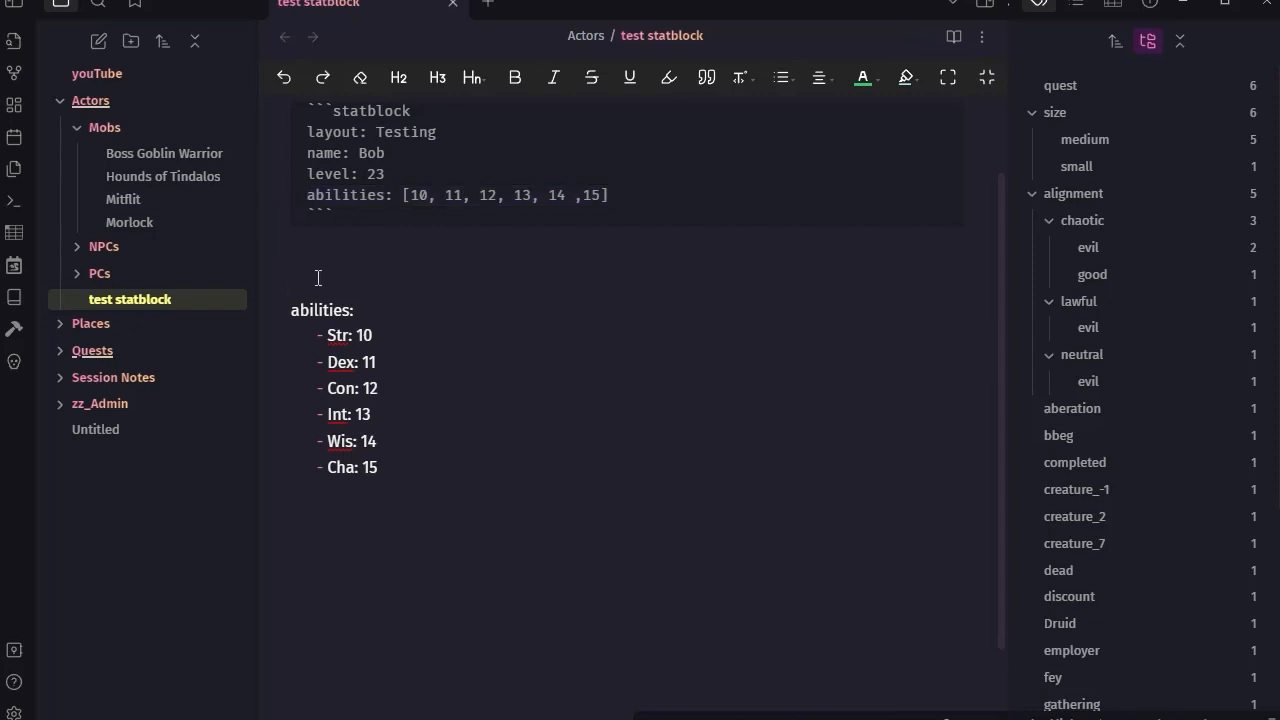
{"action": "key", "text": "Return"}
{"action": "key", "text": "ctrl+v"}
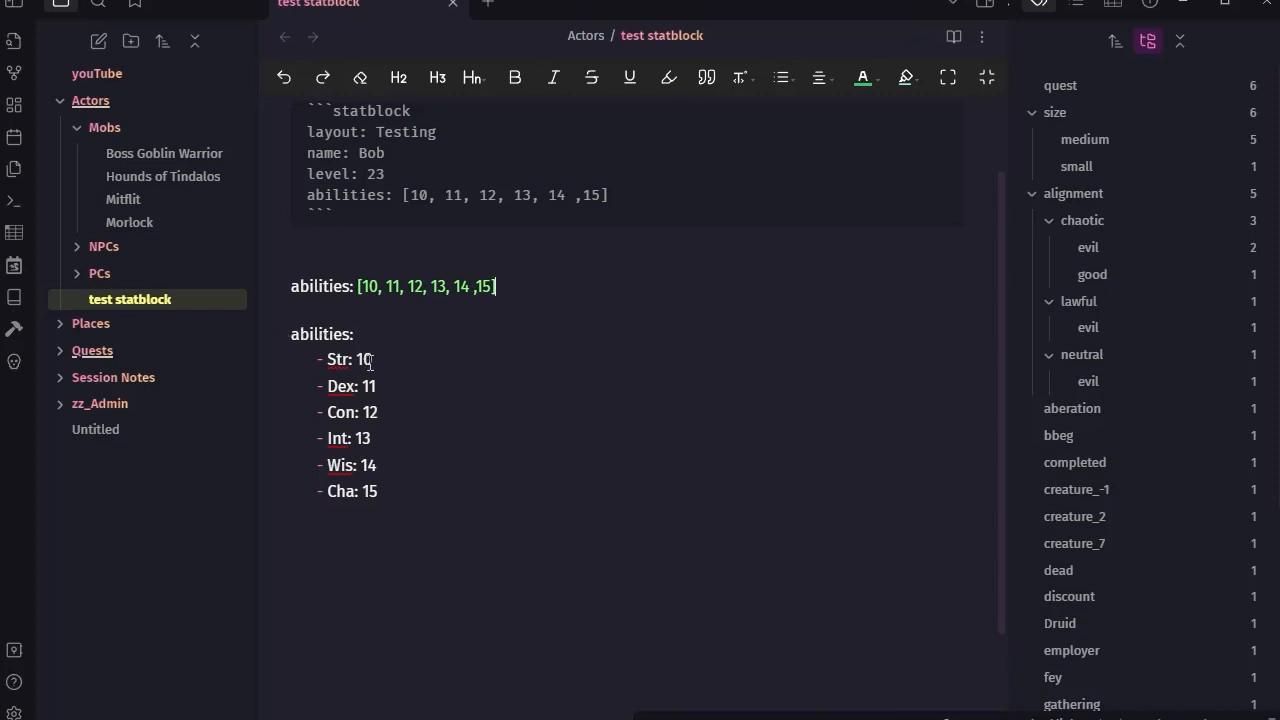
Step: Duplicate the labelled abilities list between the inline abilities line and the original list
{"action": "left_click_drag", "start_coordinate": [383, 494], "coordinate": [287, 336]}
{"action": "key", "text": "ctrl+c"}
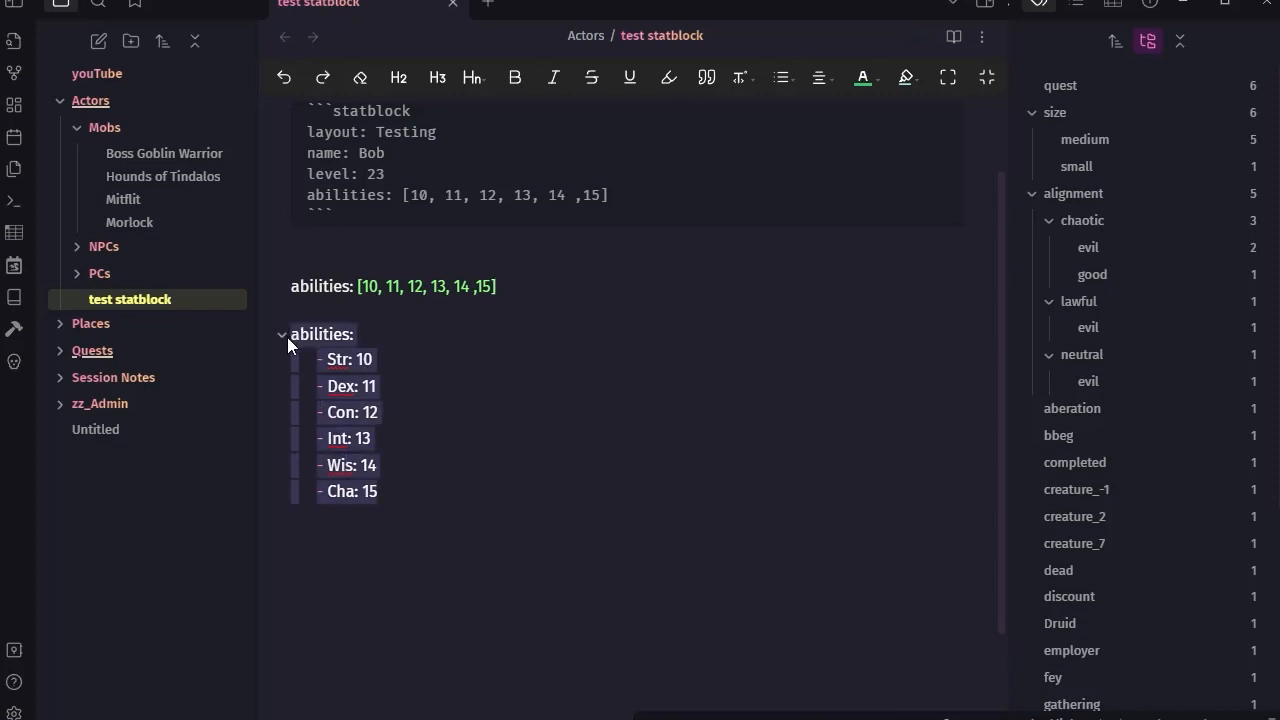
{"action": "left_click", "coordinate": [302, 318]}
{"action": "key", "text": "Return"}
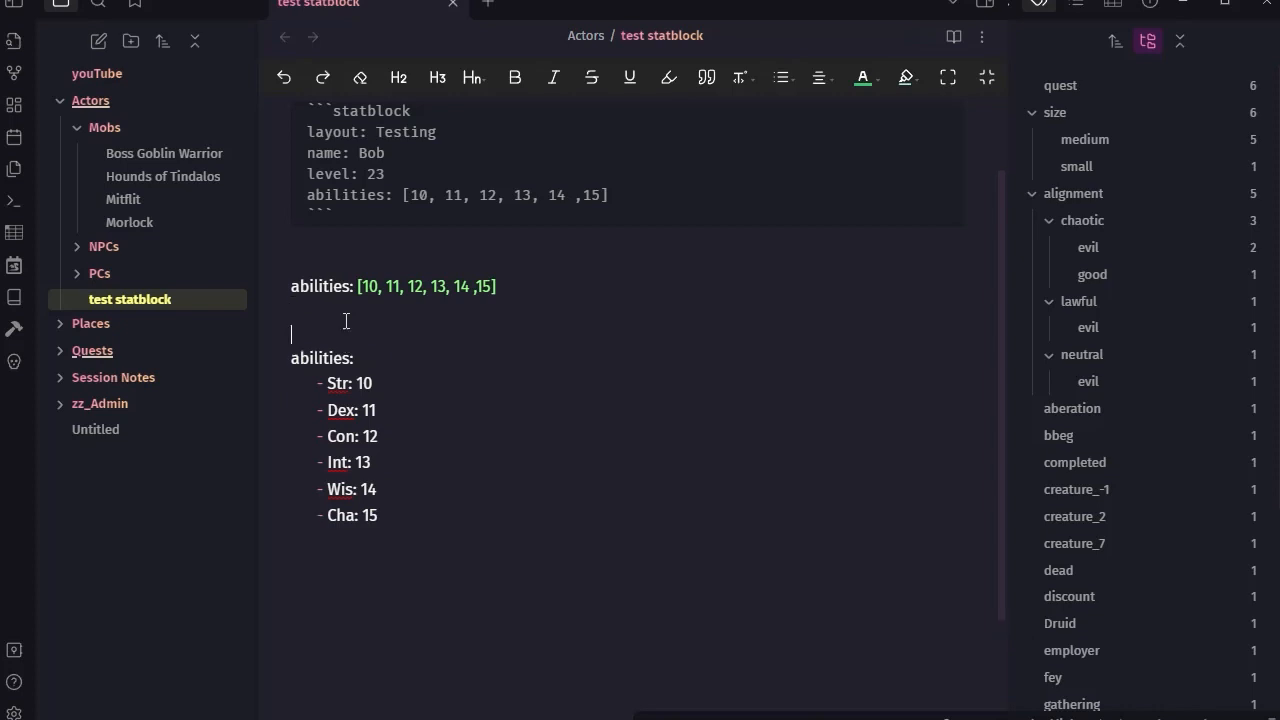
{"action": "key", "text": "Return"}
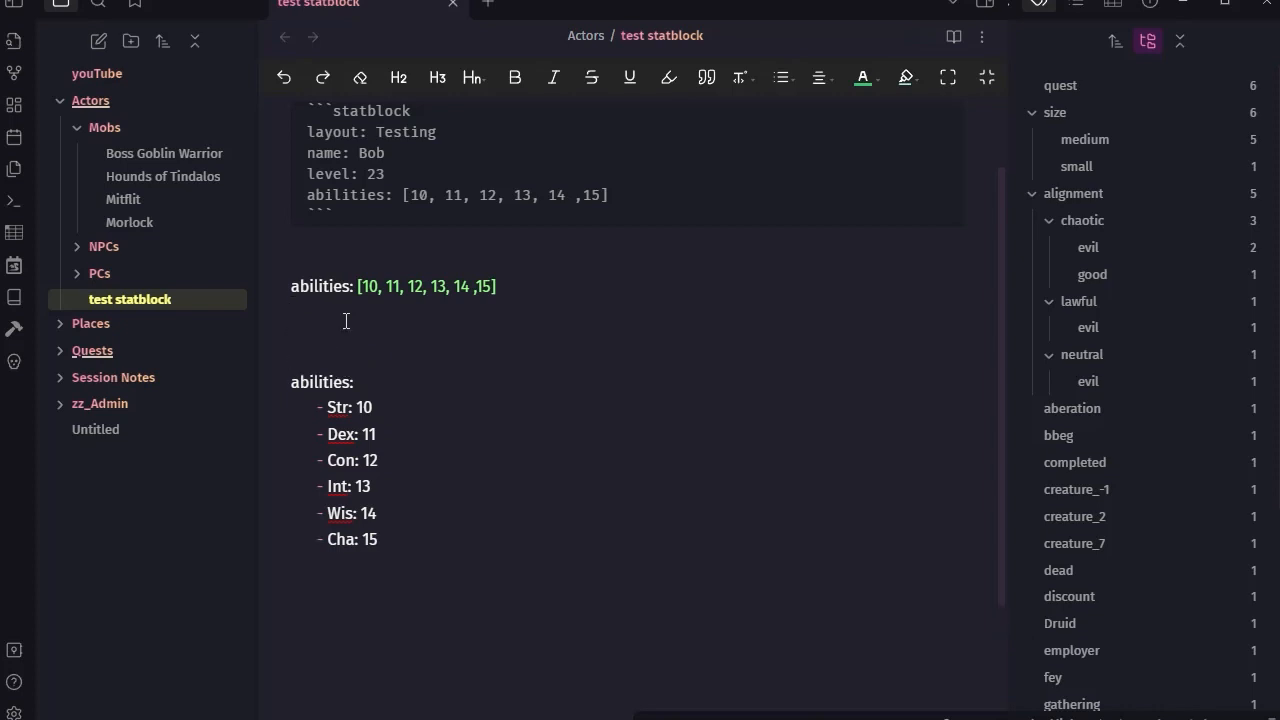
{"action": "key", "text": "ctrl+v"}
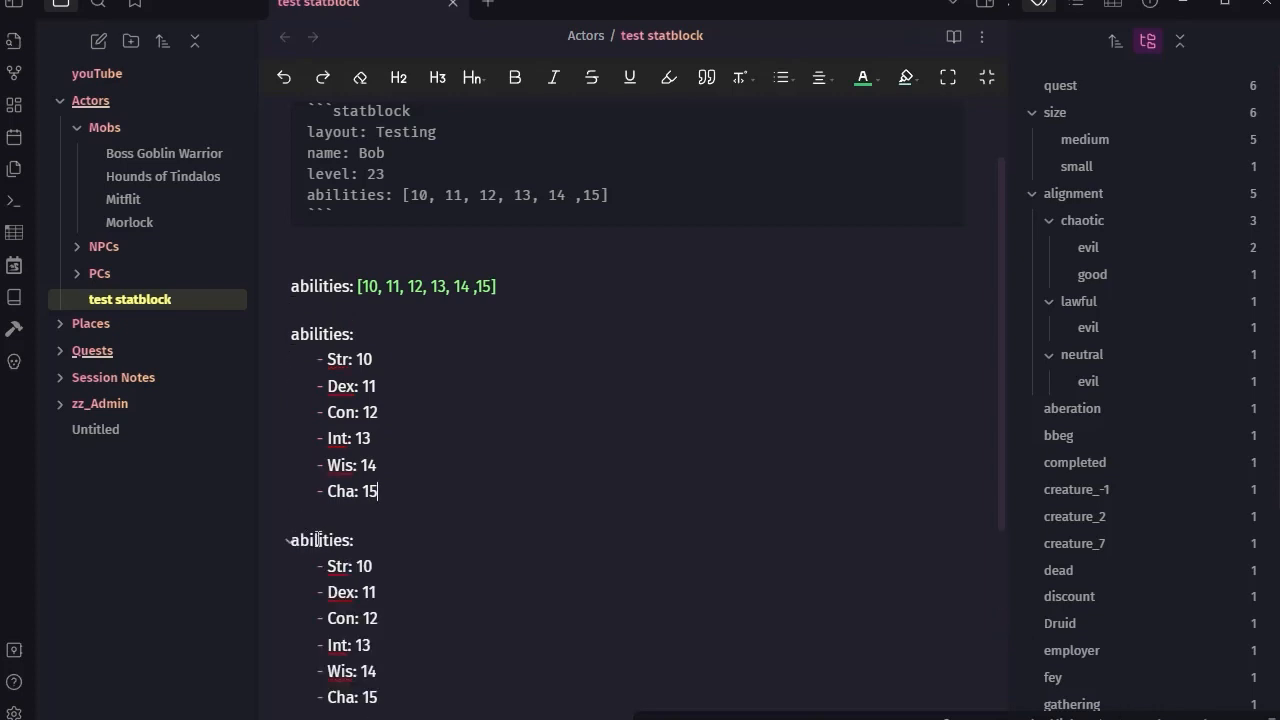
Step: Remove the Str, Dex, Con, Int, Wis and Cha labels from the upper labelled abilities list, leaving only the numbers 10 to 15
{"action": "left_click_drag", "start_coordinate": [327, 360], "coordinate": [357, 359]}
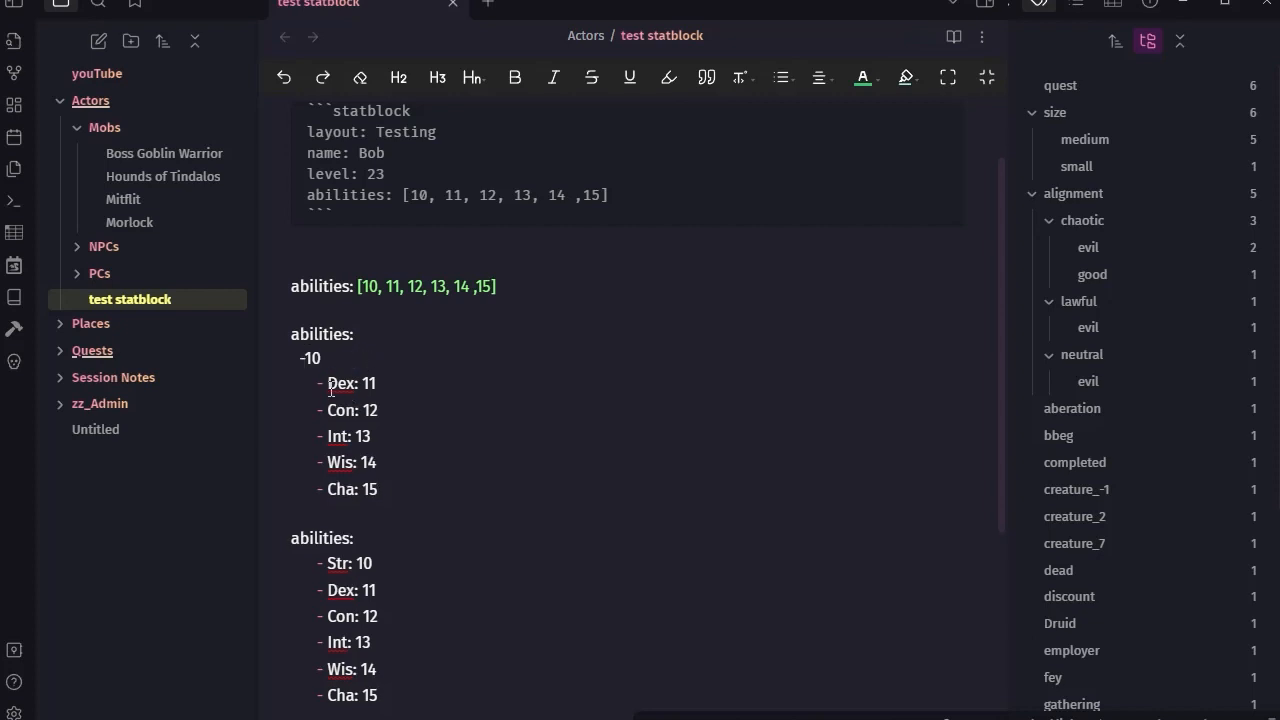
{"action": "left_click", "coordinate": [326, 383]}
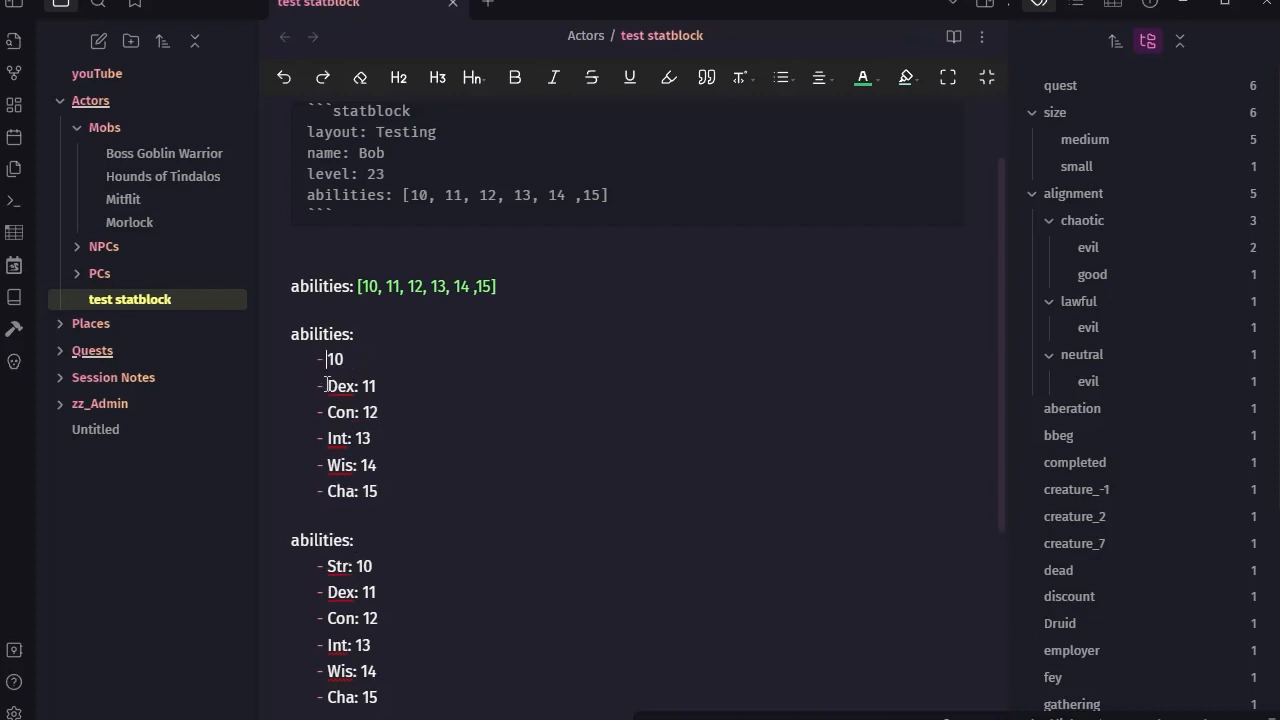
{"action": "left_click_drag", "start_coordinate": [326, 386], "coordinate": [368, 386]}
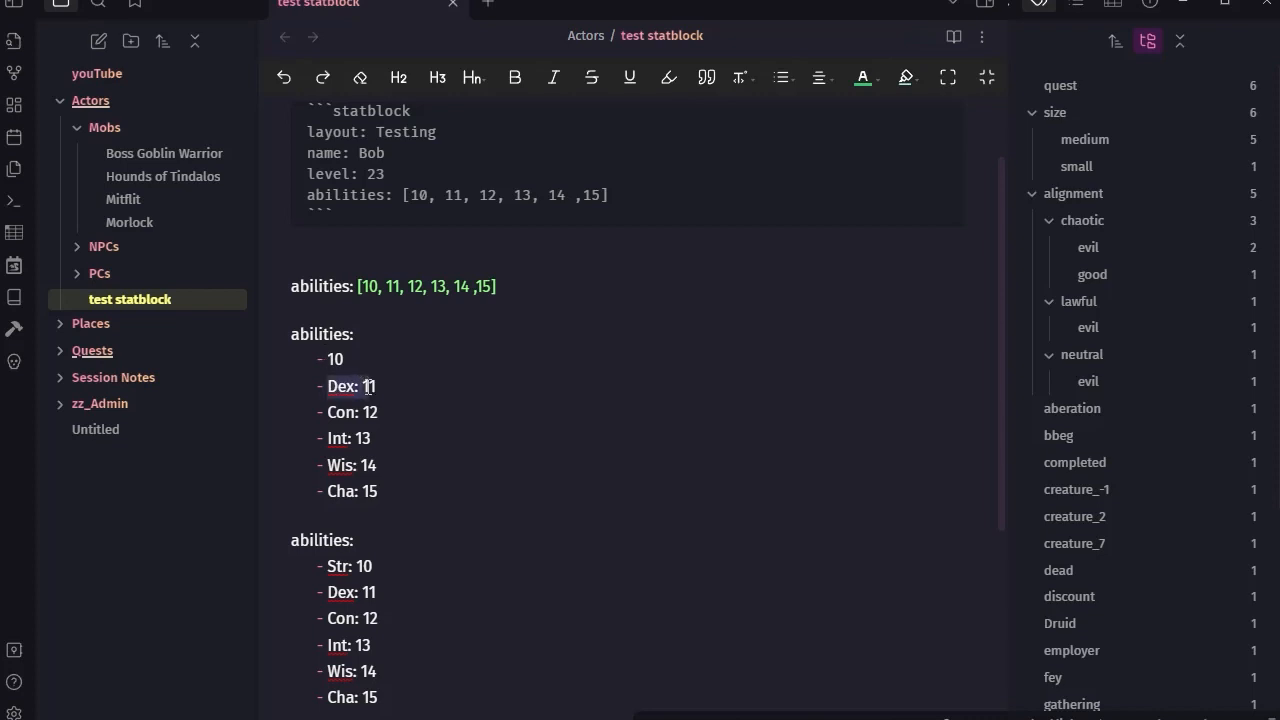
{"action": "key", "text": "BackSpace"}
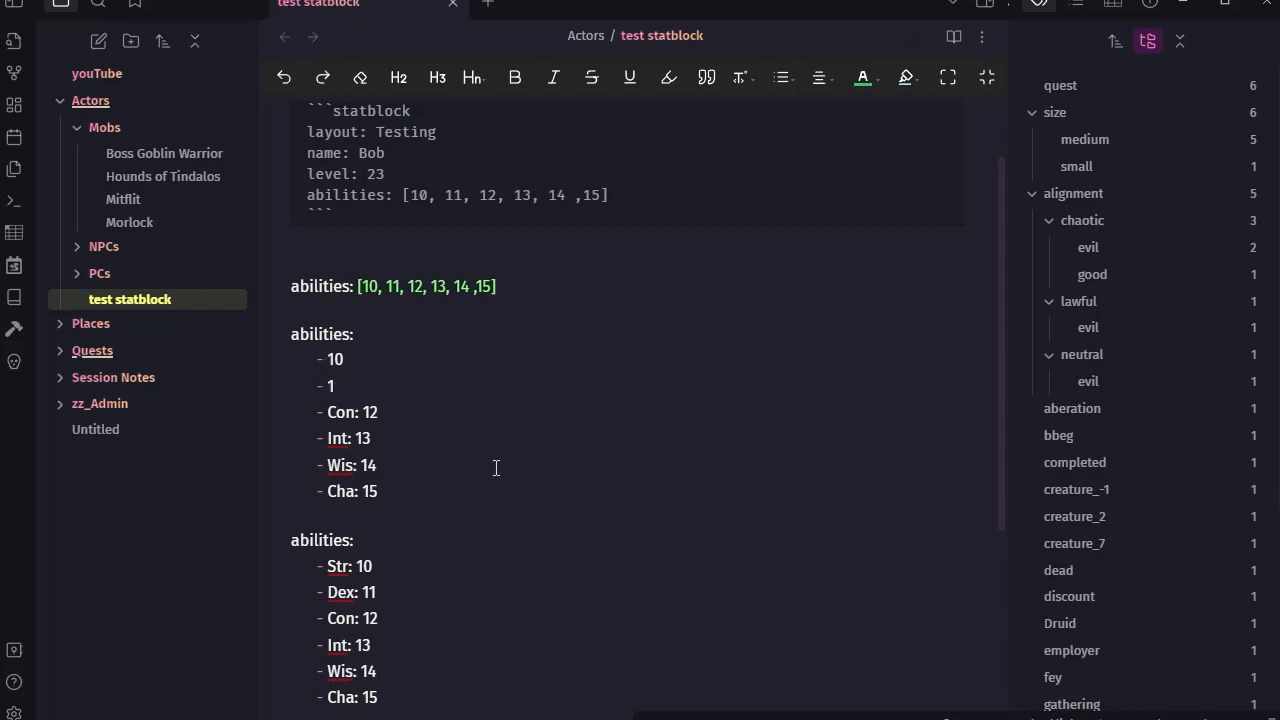
{"action": "type", "text": "1"}
{"action": "left_click_drag", "start_coordinate": [328, 412], "coordinate": [364, 491]}
{"action": "key", "text": "BackSpace"}
{"action": "key", "text": "BackSpace"}
{"action": "key", "text": "BackSpace"}
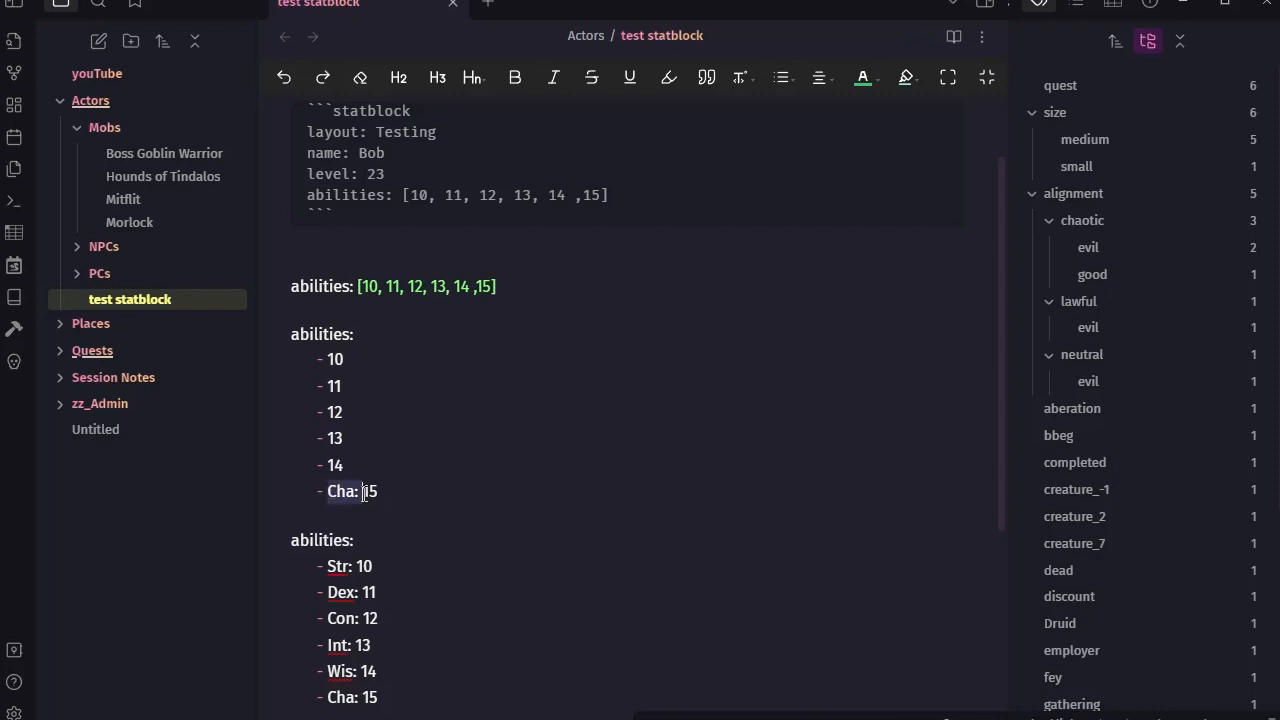
{"action": "key", "text": "BackSpace"}
{"action": "key", "text": "End"}
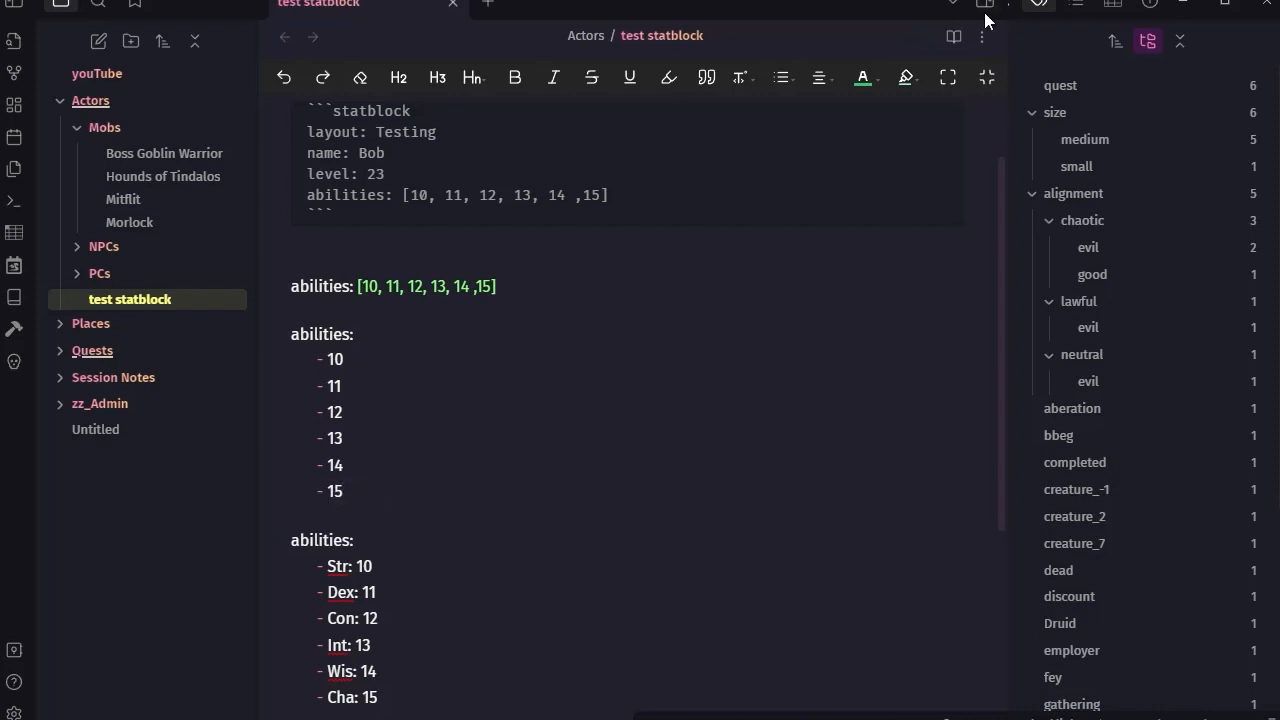
Step: Preview the note with its rendered statblock and return to editing
{"action": "left_click", "coordinate": [956, 40]}
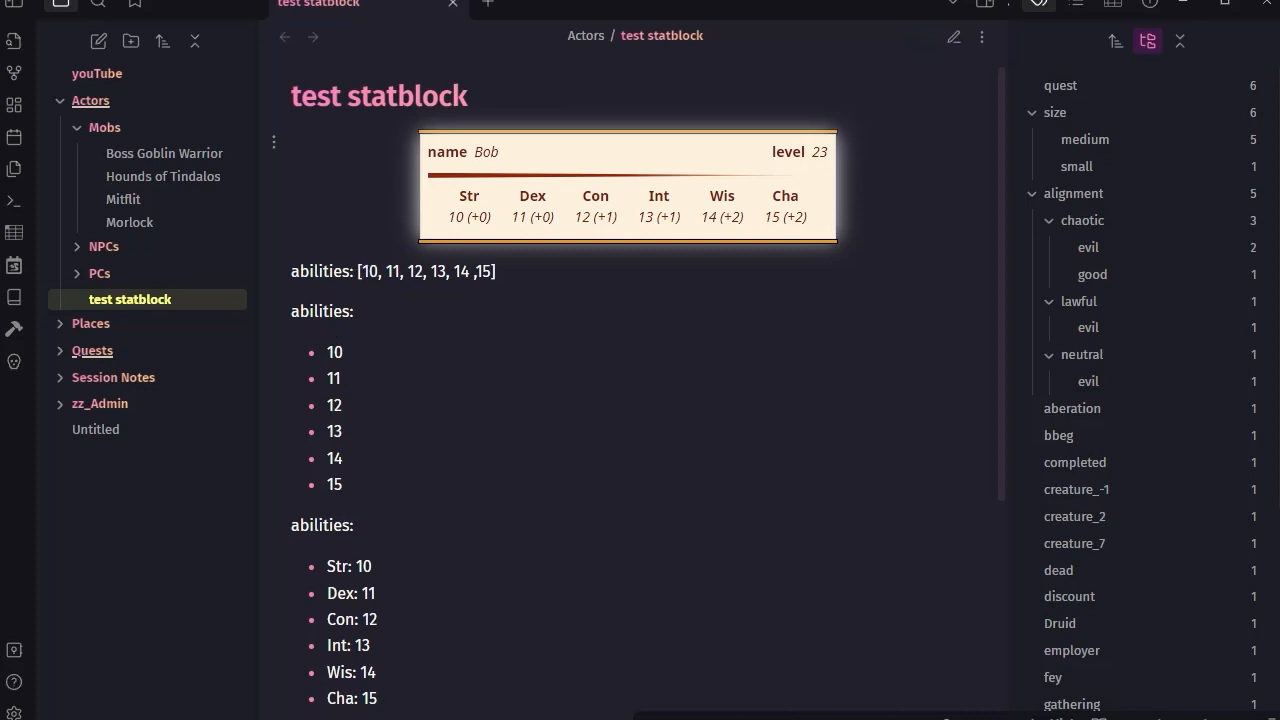
{"action": "left_click", "coordinate": [955, 40]}
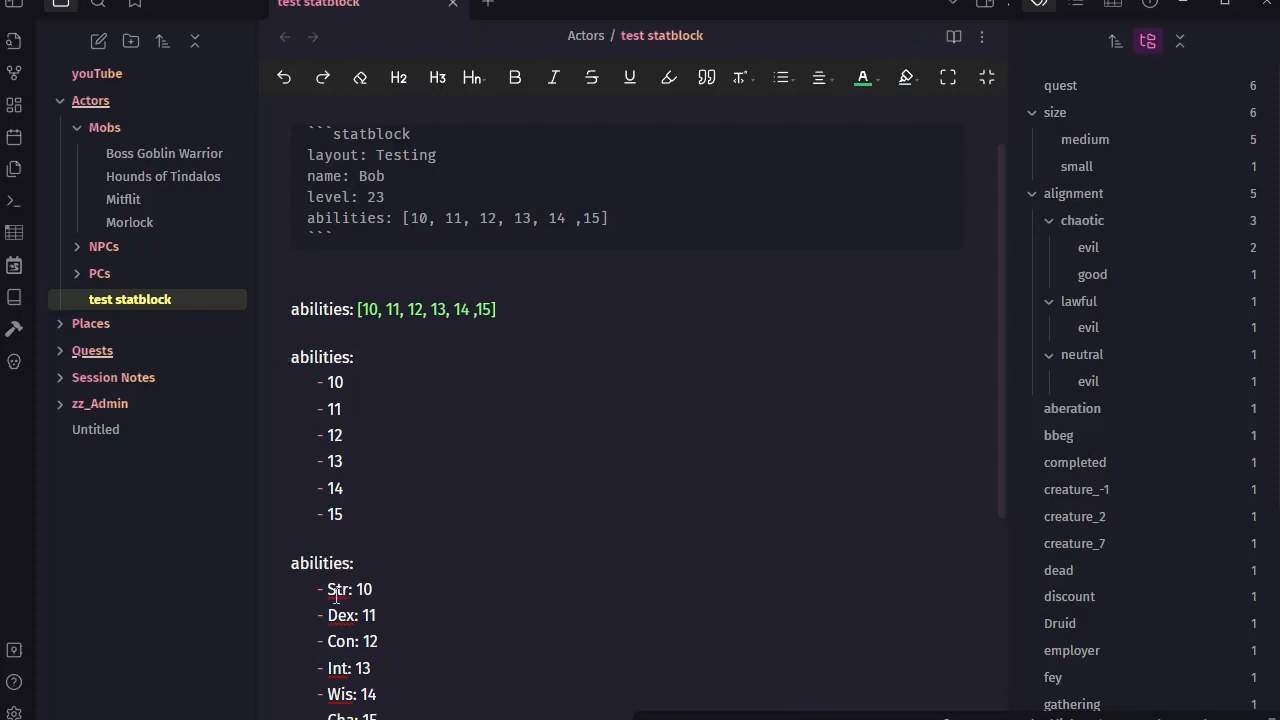
{"action": "left_click", "coordinate": [292, 563]}
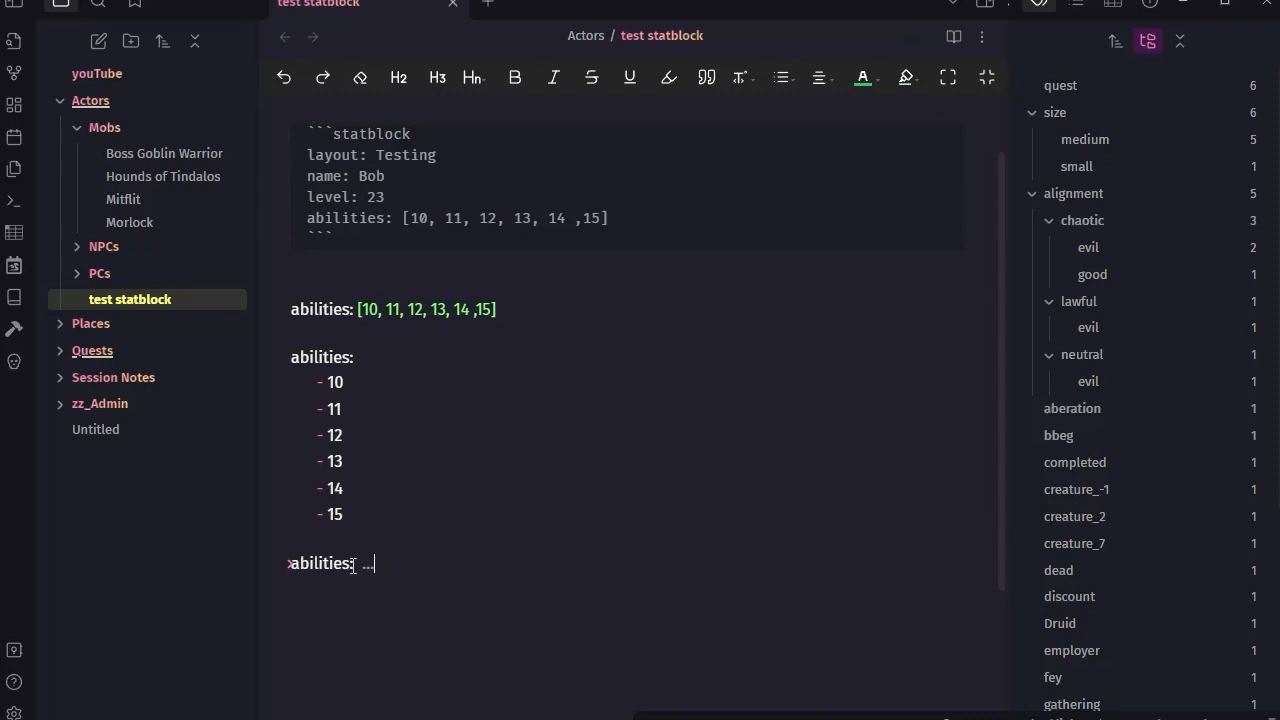
{"action": "left_click", "coordinate": [286, 564]}
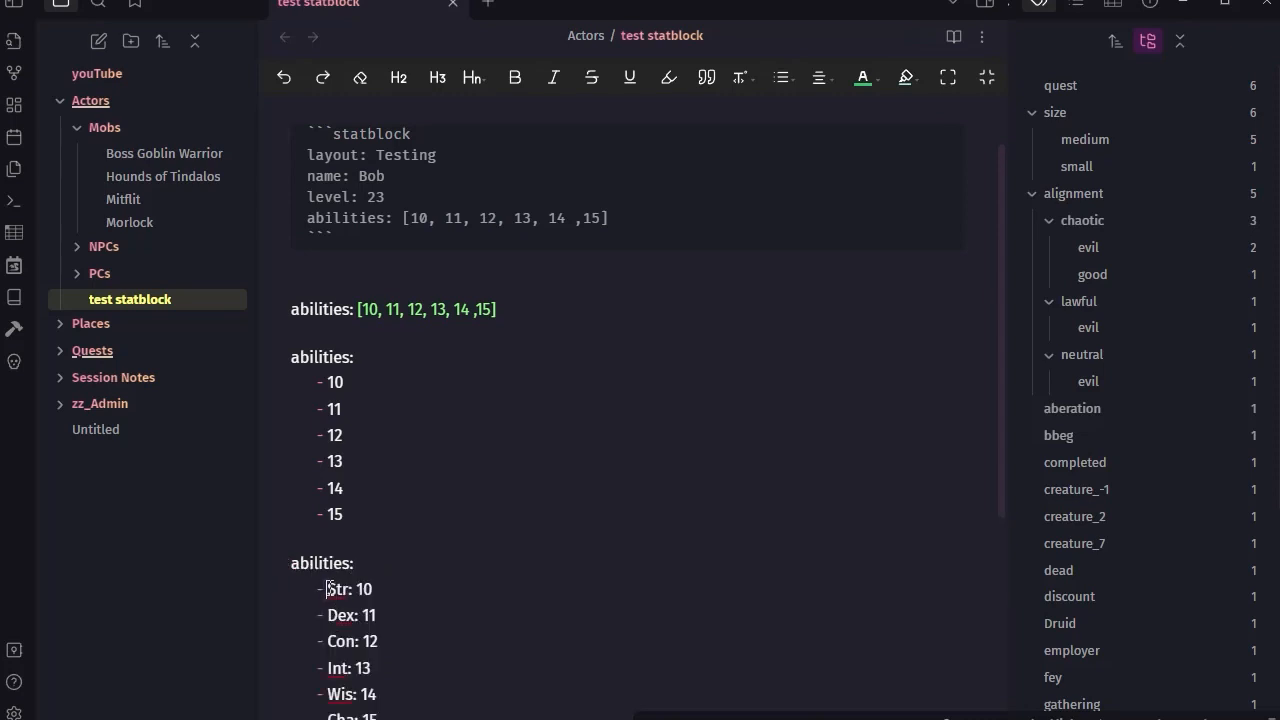
{"action": "left_click", "coordinate": [368, 589]}
{"action": "key", "text": "a"}
{"action": "left_click", "coordinate": [637, 224]}
Step: Open the Testing layout from the statblock plugin settings and turn on Has Rule for the abilities table block
{"action": "left_click", "coordinate": [14, 712]}
{"action": "scroll", "coordinate": [689, 304], "scroll_direction": "down", "scroll_amount": 10}
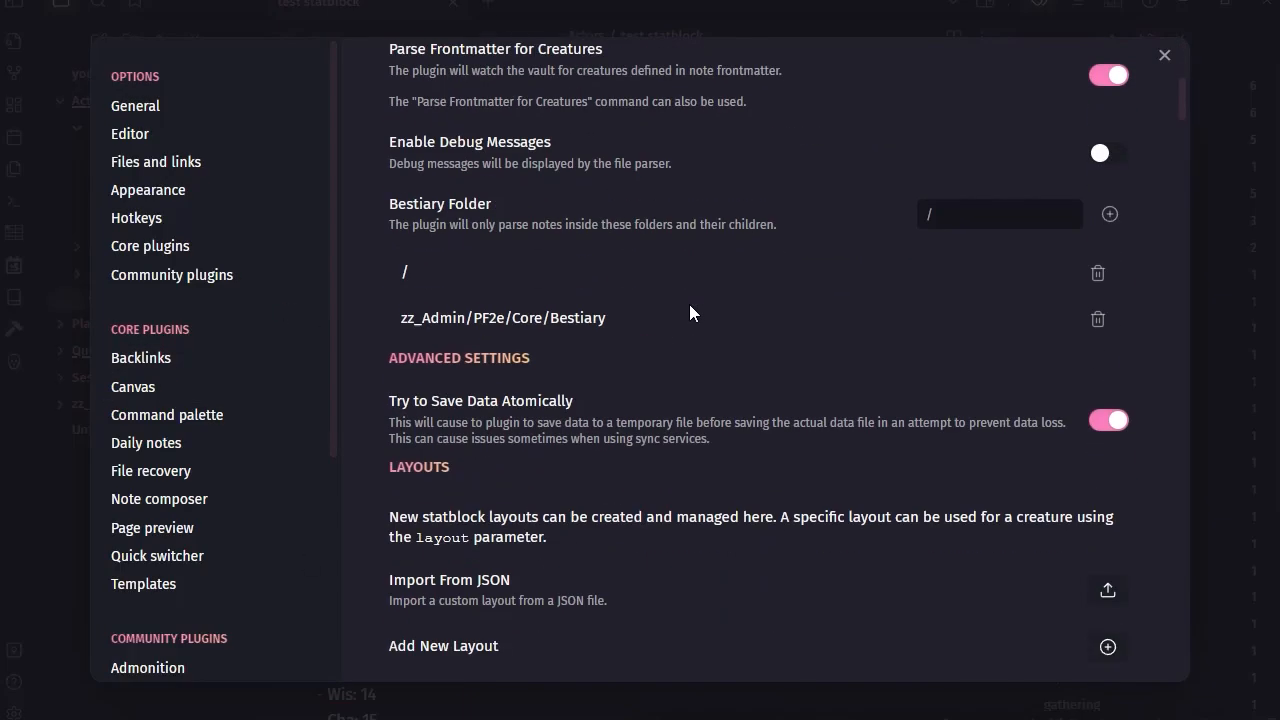
{"action": "scroll", "coordinate": [692, 306], "scroll_direction": "down", "scroll_amount": 4}
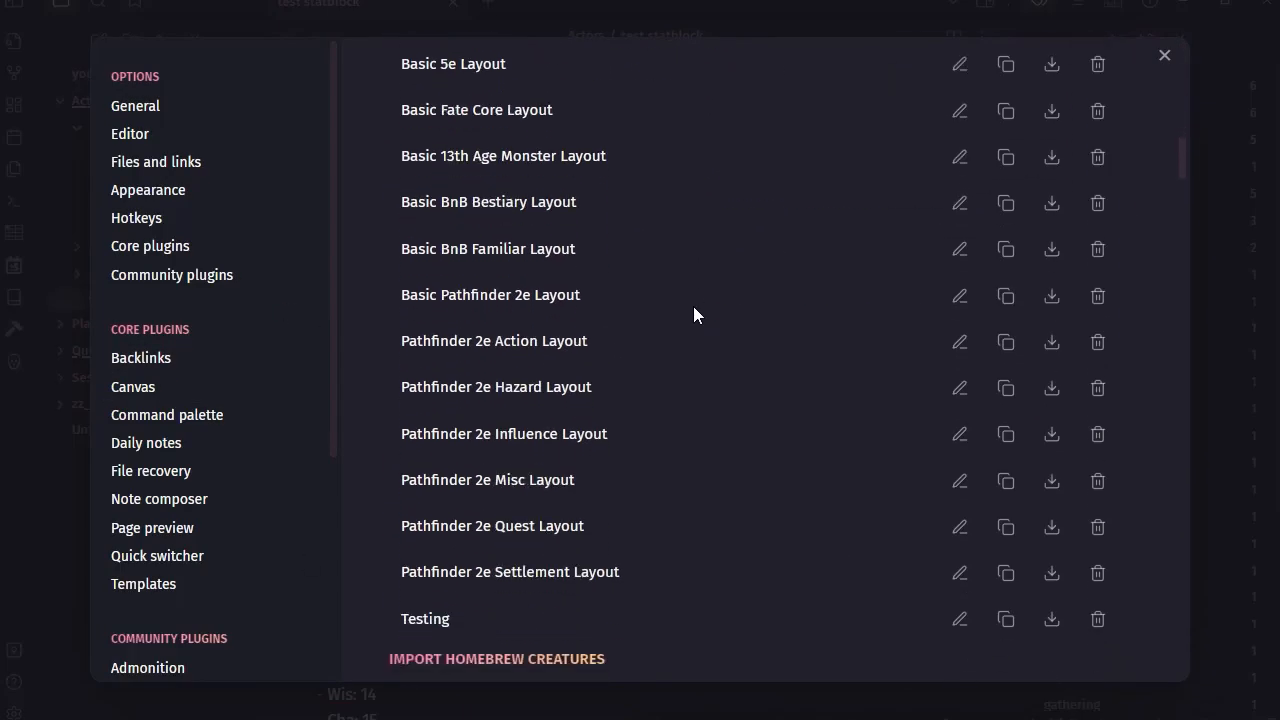
{"action": "left_click", "coordinate": [960, 431]}
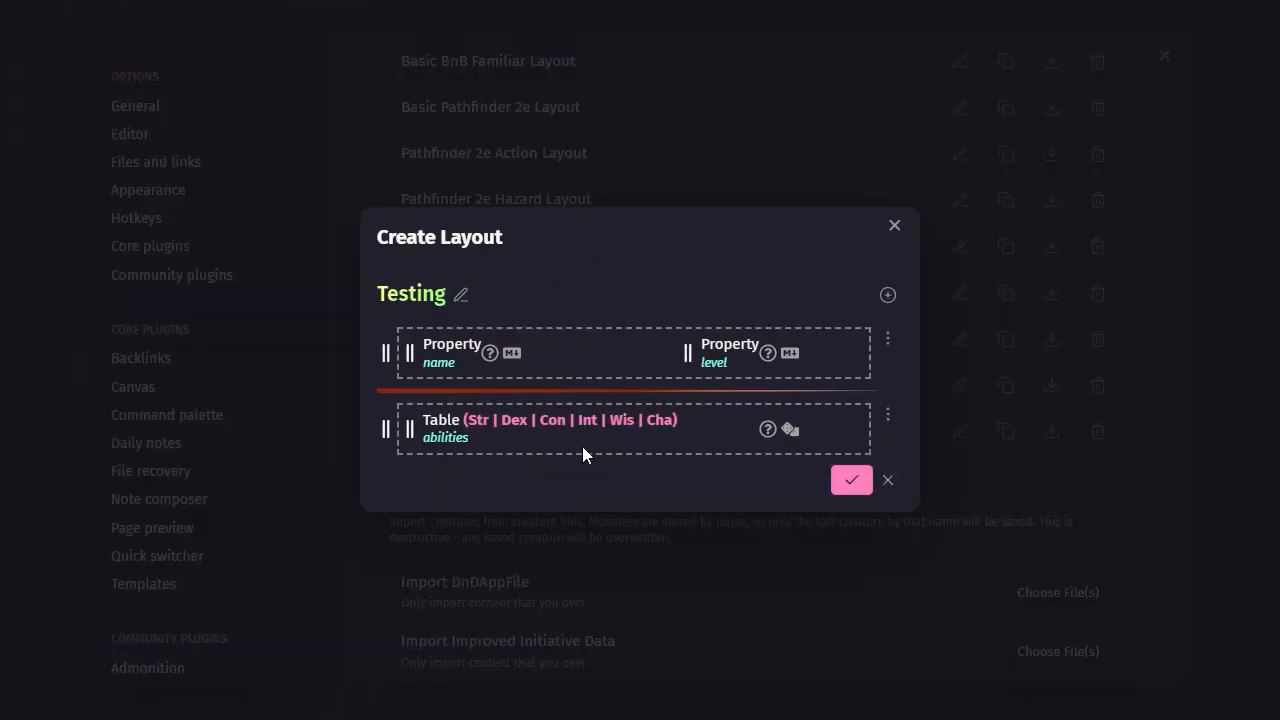
{"action": "left_click", "coordinate": [887, 417]}
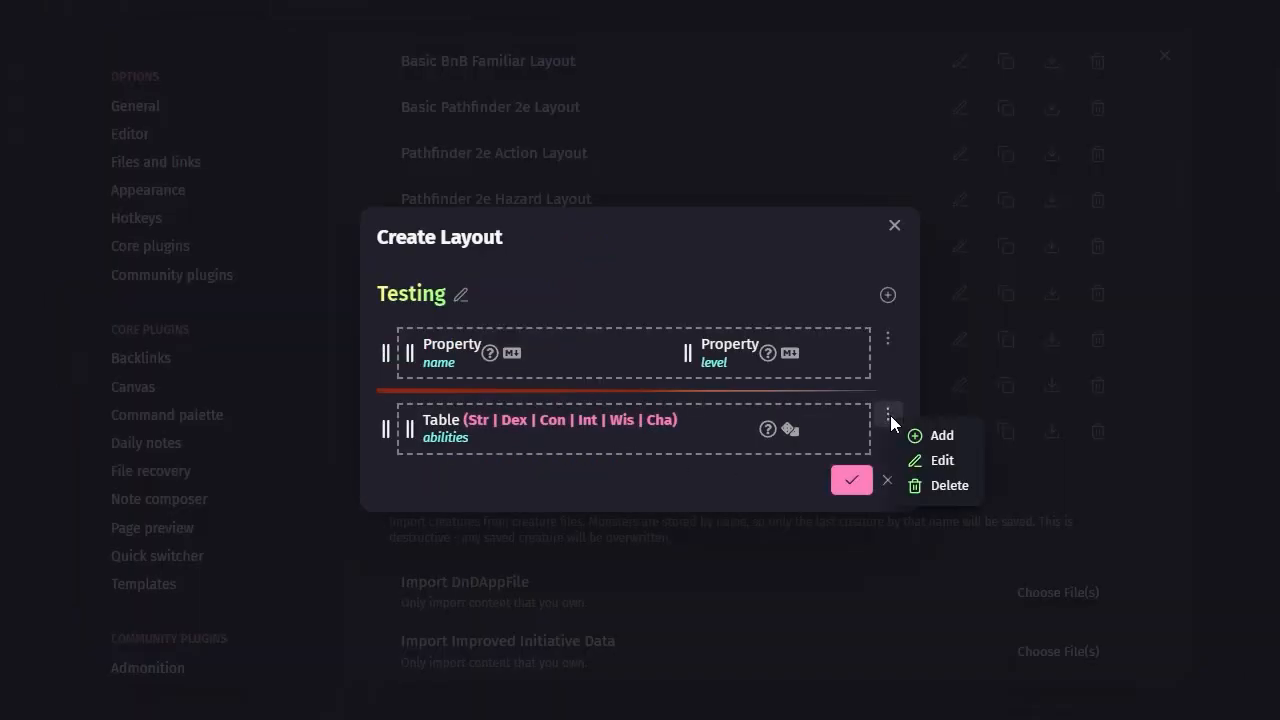
{"action": "left_click", "coordinate": [937, 458]}
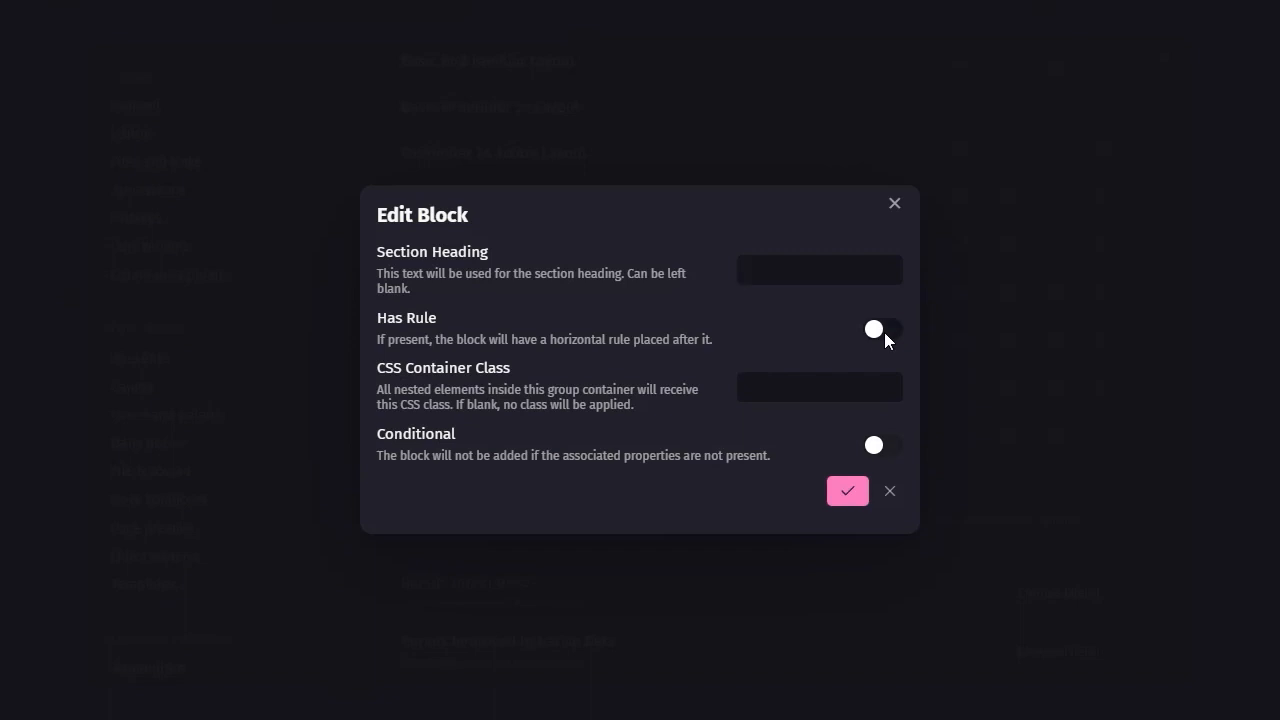
{"action": "left_click", "coordinate": [853, 491]}
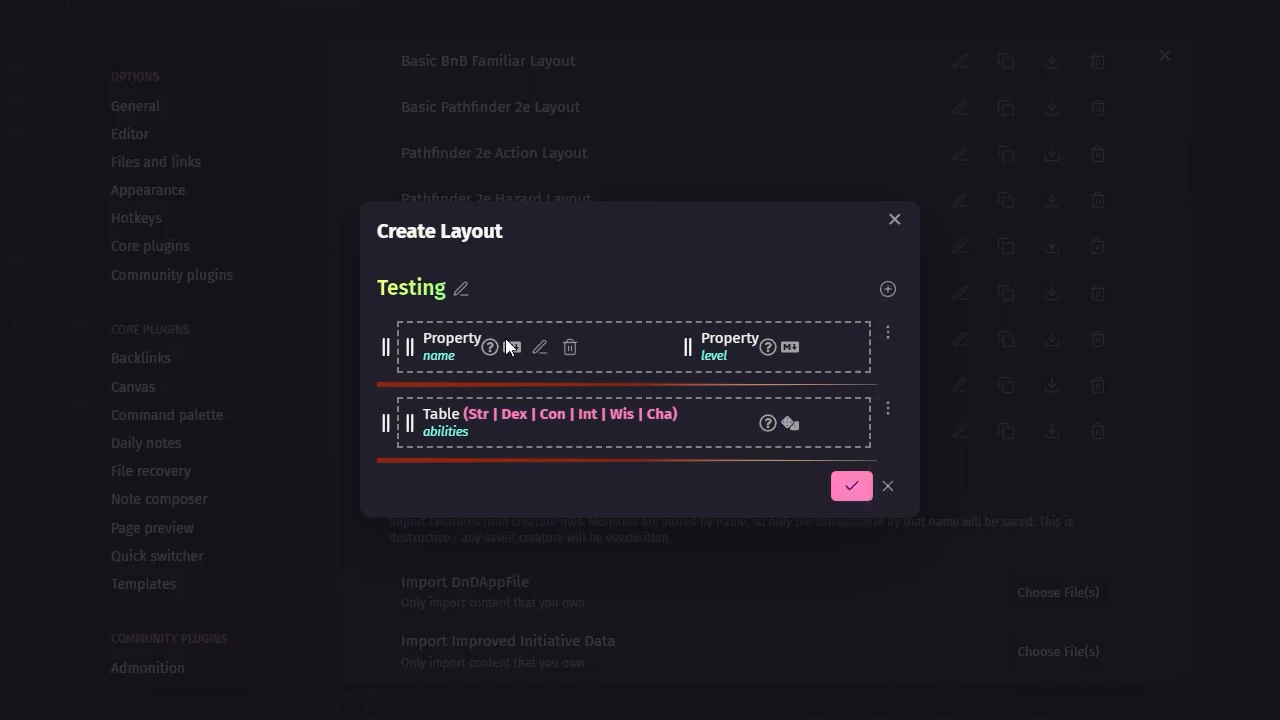
Step: Add a group below the abilities table with the section heading Spells and make it conditional
{"action": "left_click", "coordinate": [886, 290]}
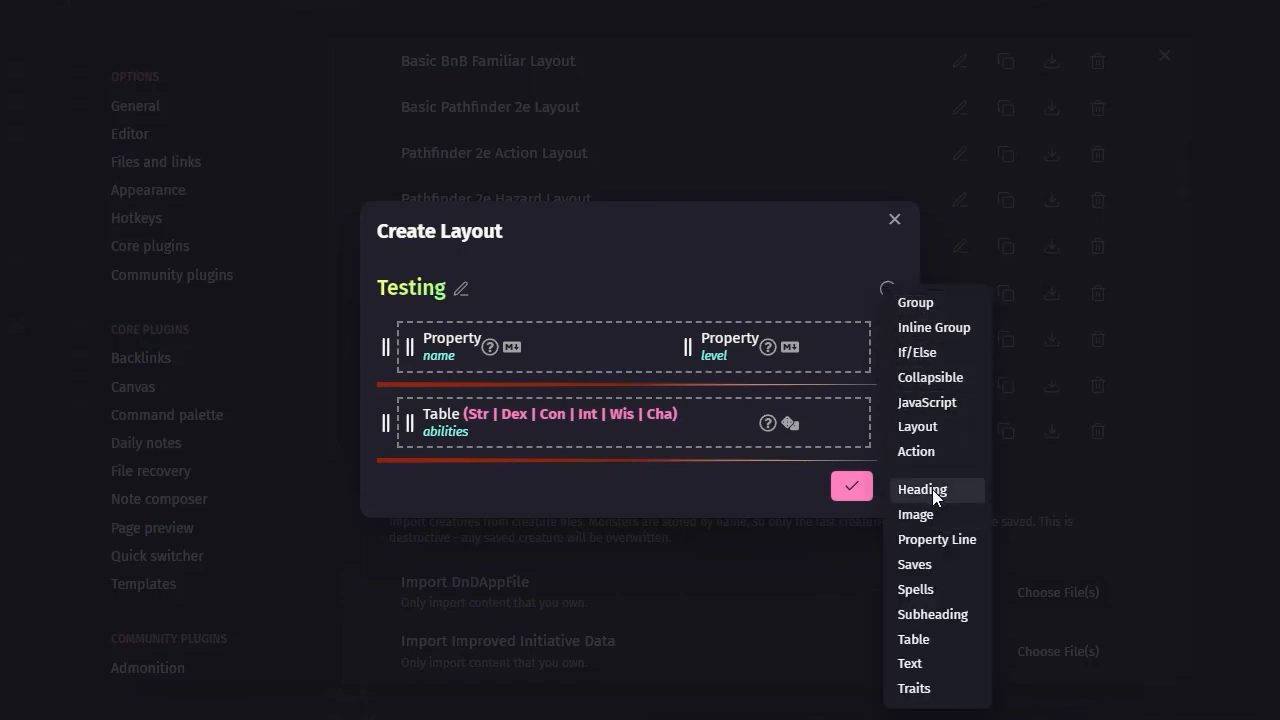
{"action": "left_click", "coordinate": [927, 303]}
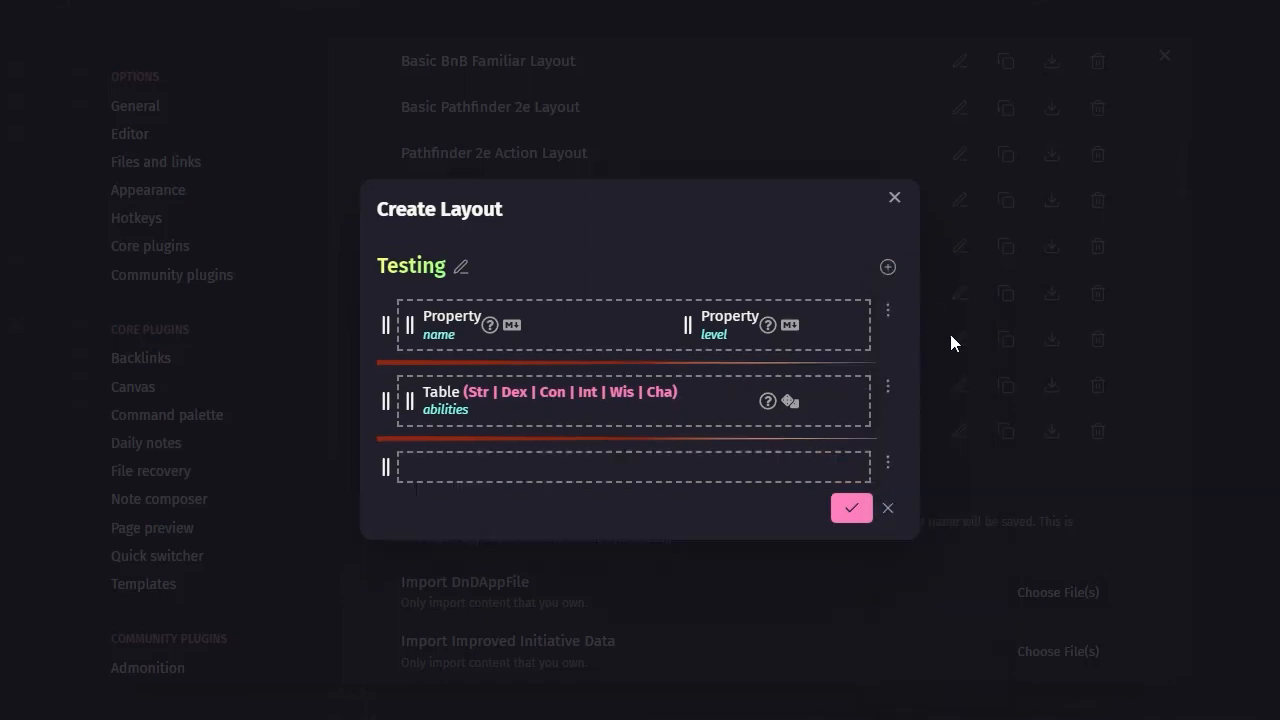
{"action": "left_click", "coordinate": [887, 462]}
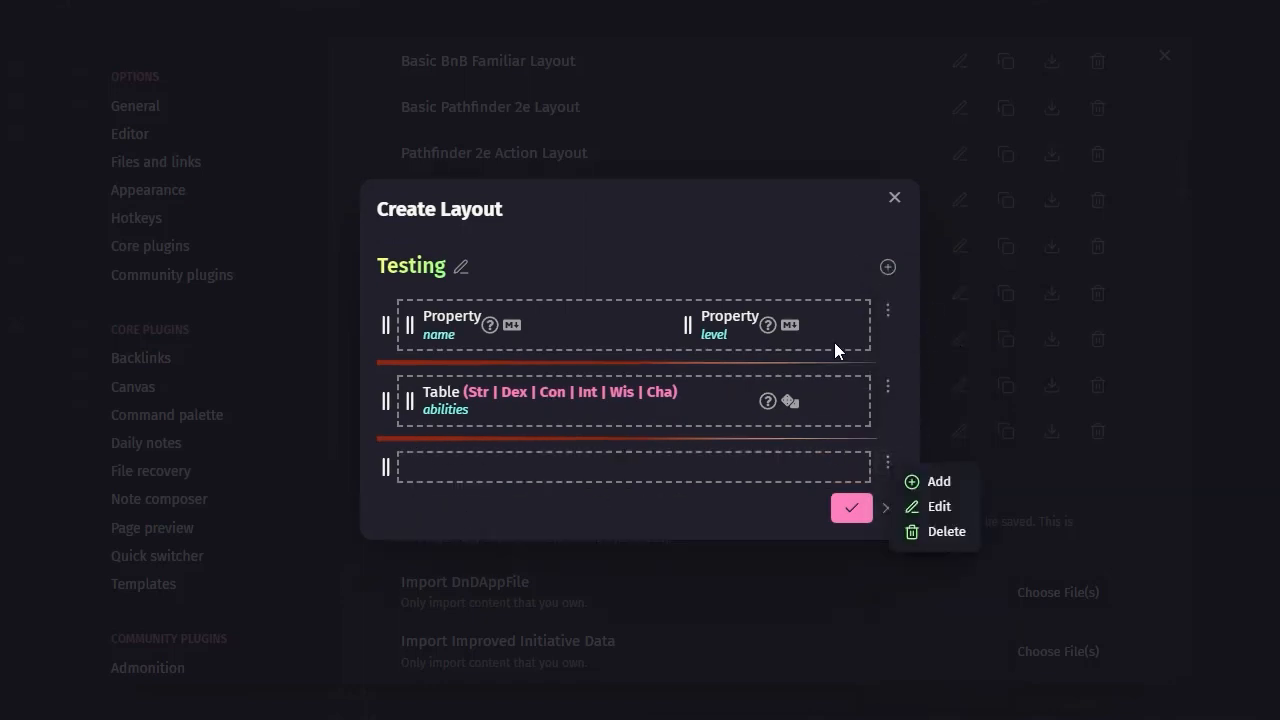
{"action": "left_click", "coordinate": [940, 507]}
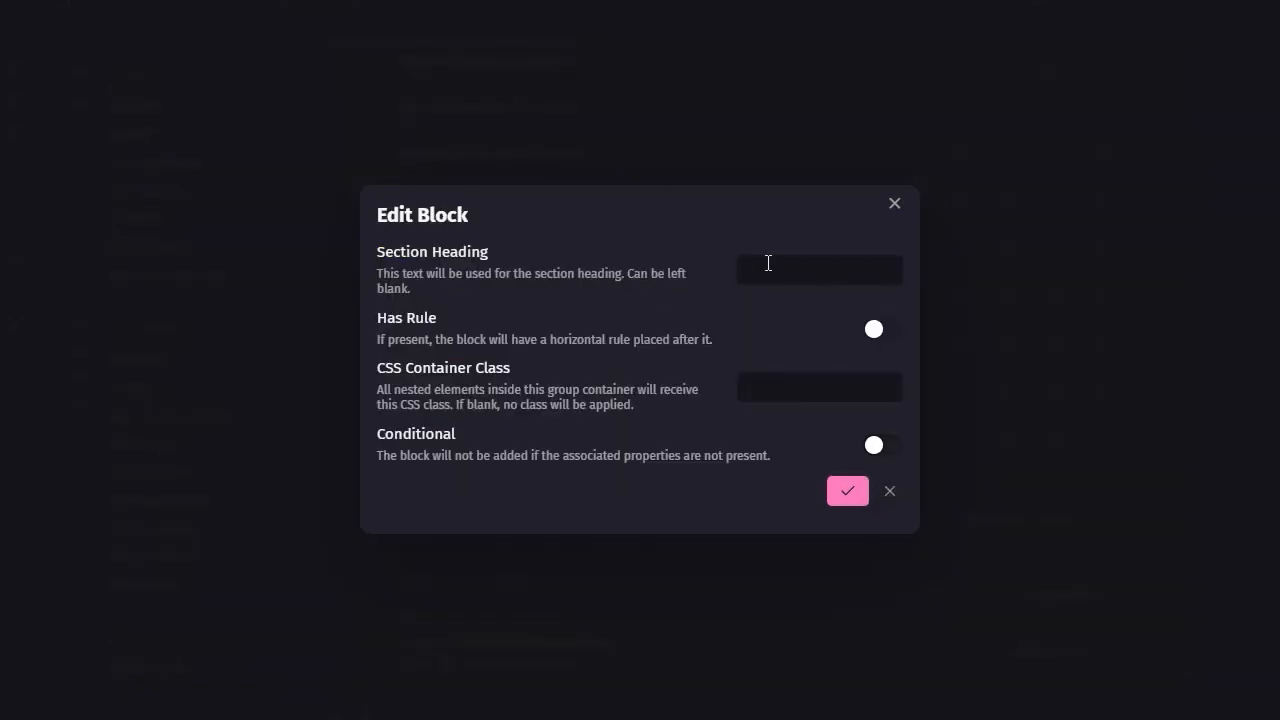
{"action": "type", "text": "spells"}
{"action": "left_click", "coordinate": [848, 491]}
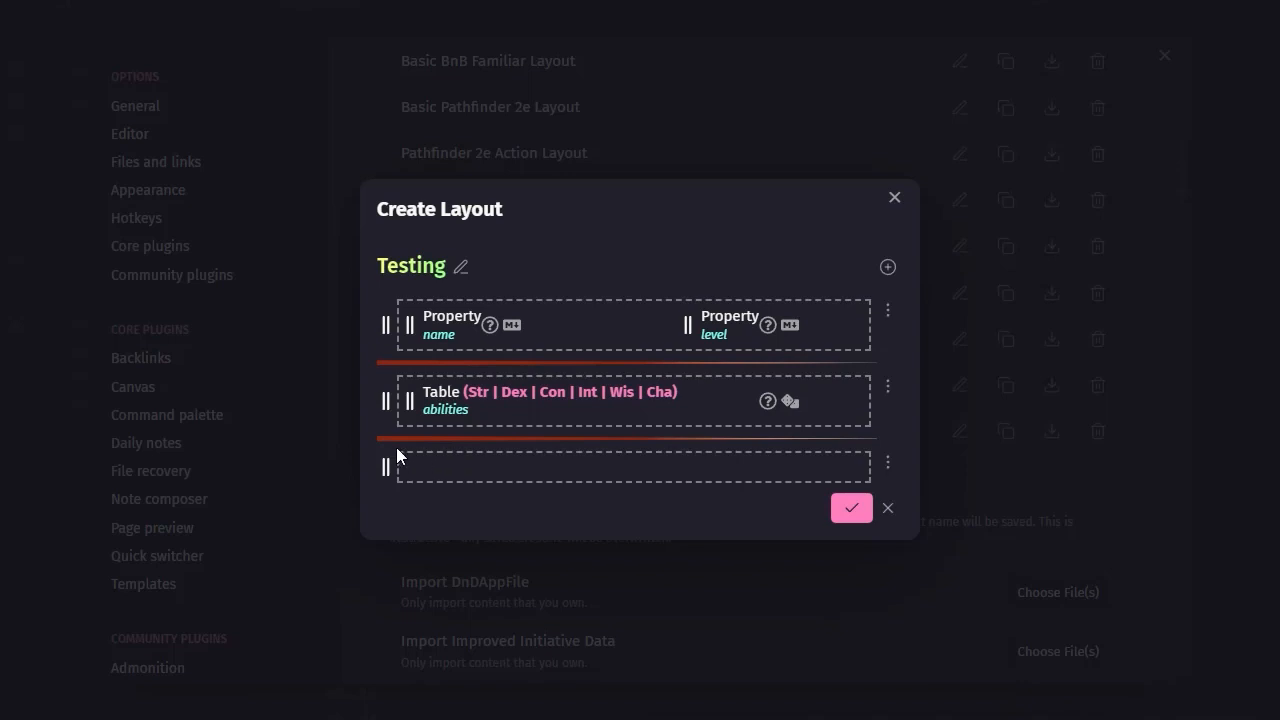
{"action": "left_click", "coordinate": [880, 465]}
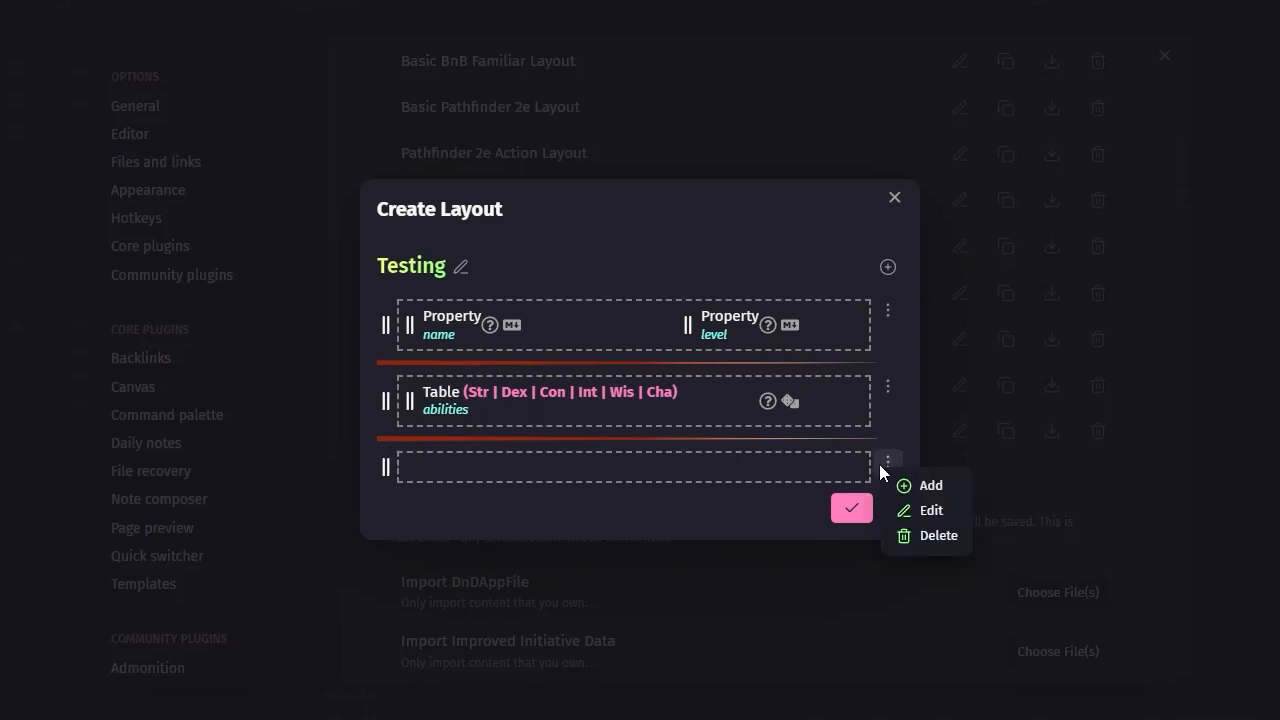
{"action": "left_click", "coordinate": [931, 511]}
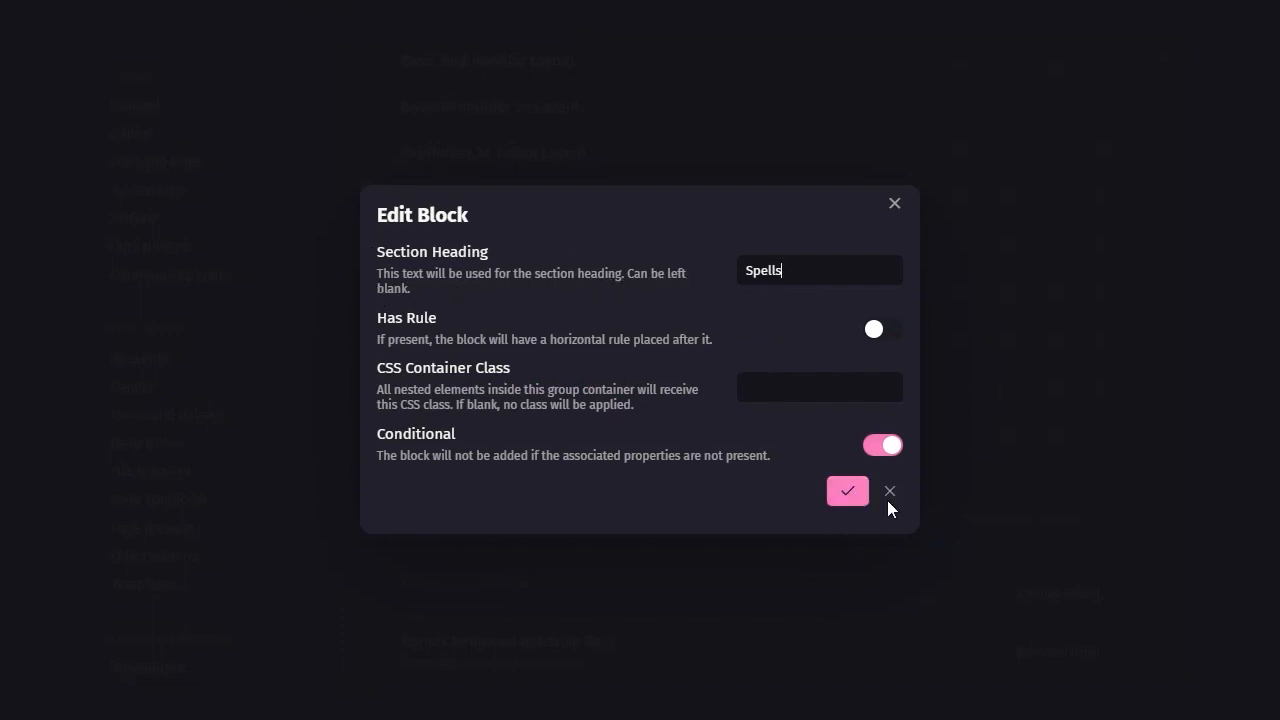
{"action": "left_click", "coordinate": [849, 491]}
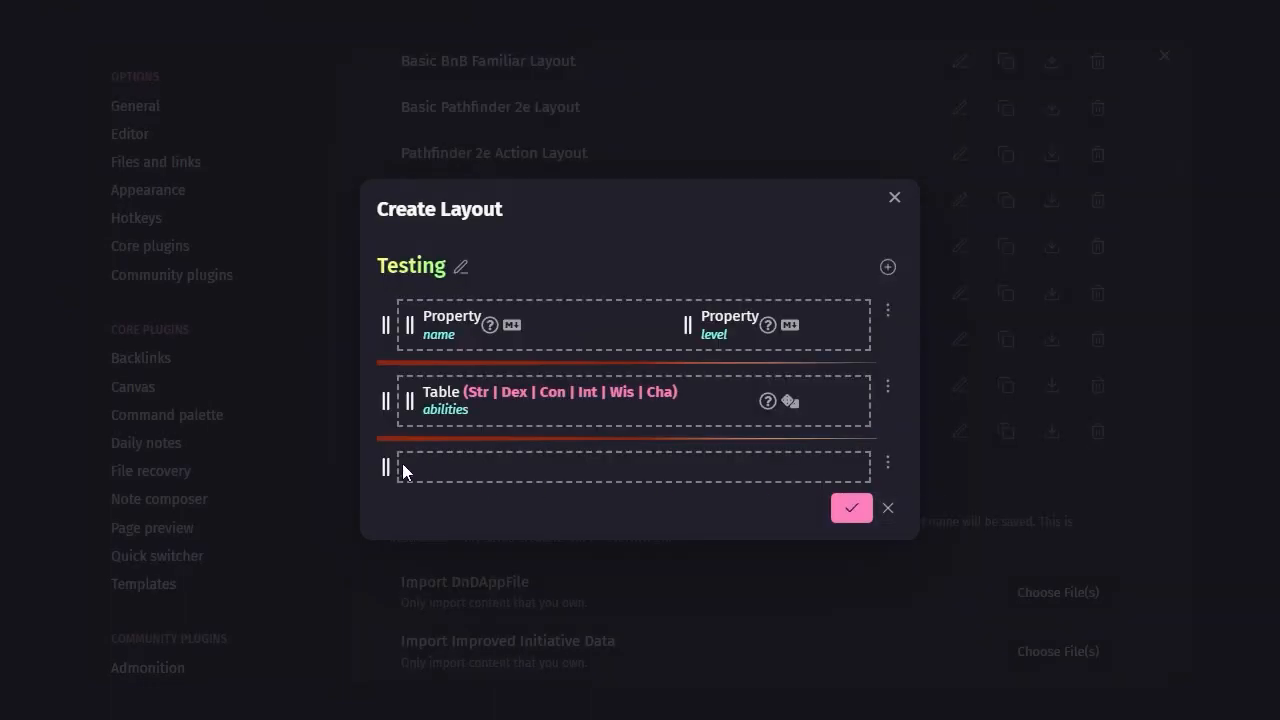
Step: Add a Traits block inside the Spells group and link it to the monster property Cantrips
{"action": "left_click", "coordinate": [887, 462]}
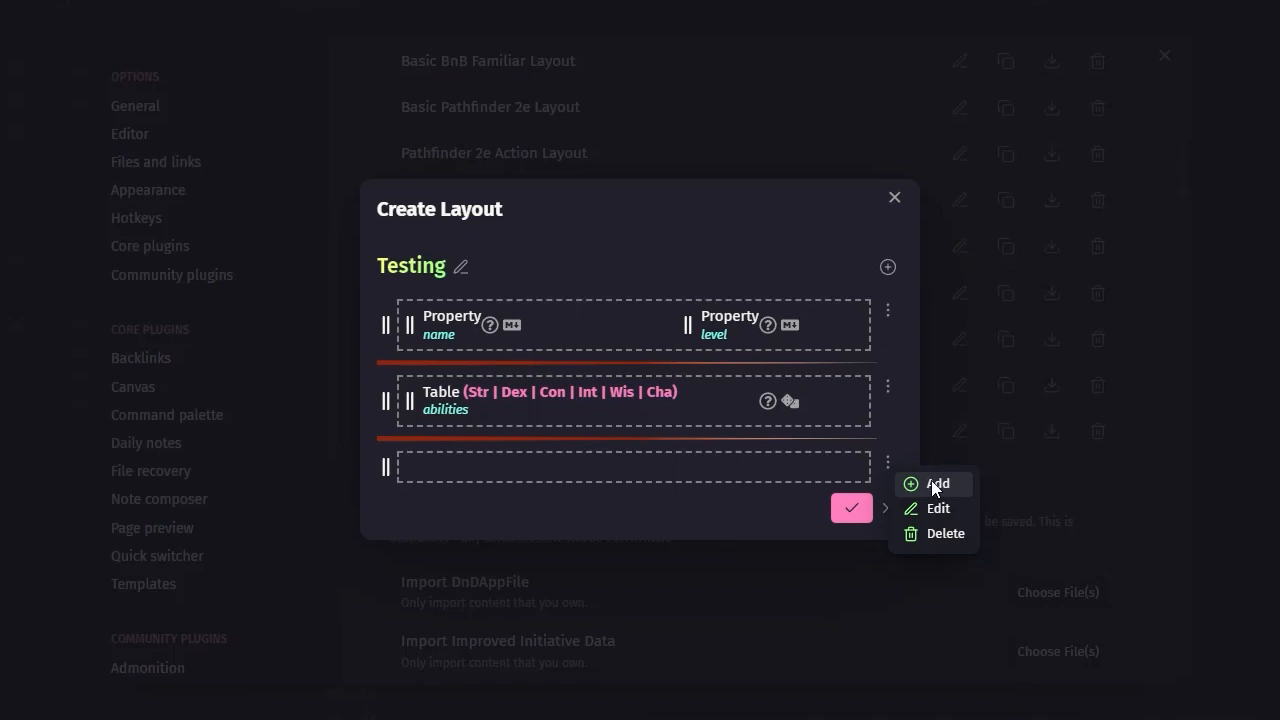
{"action": "left_click", "coordinate": [936, 486]}
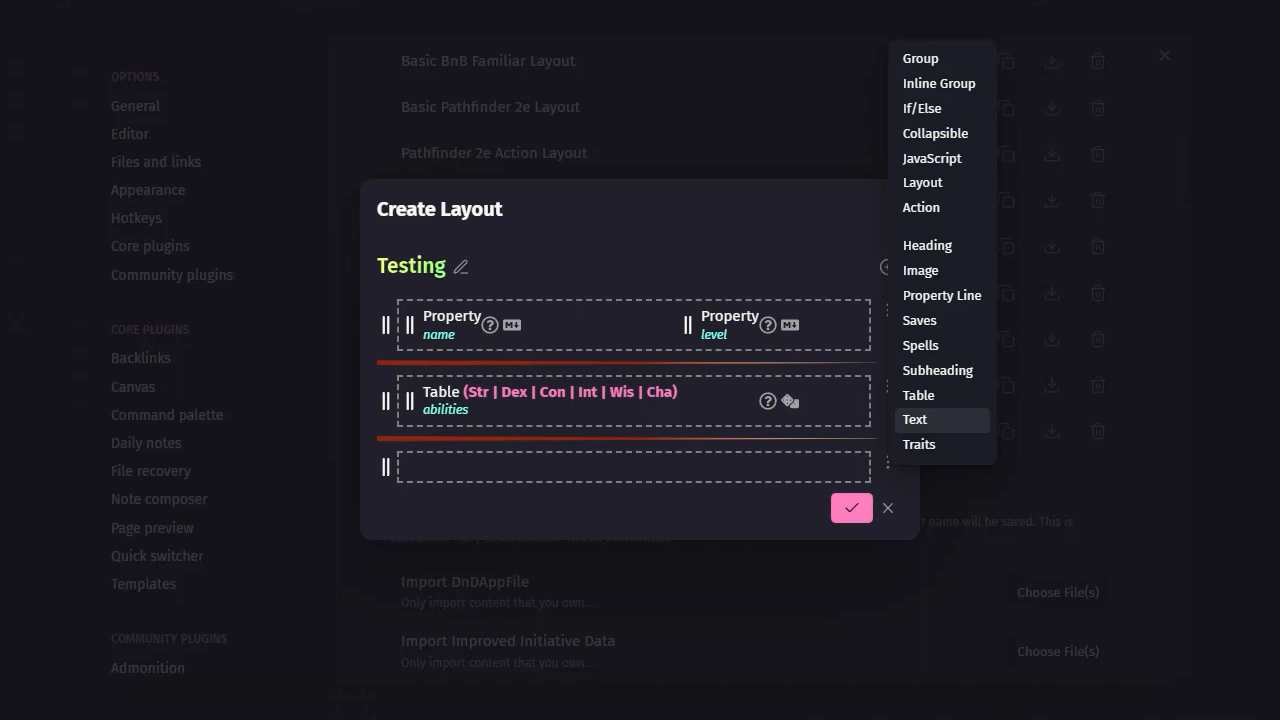
{"action": "left_click", "coordinate": [920, 445]}
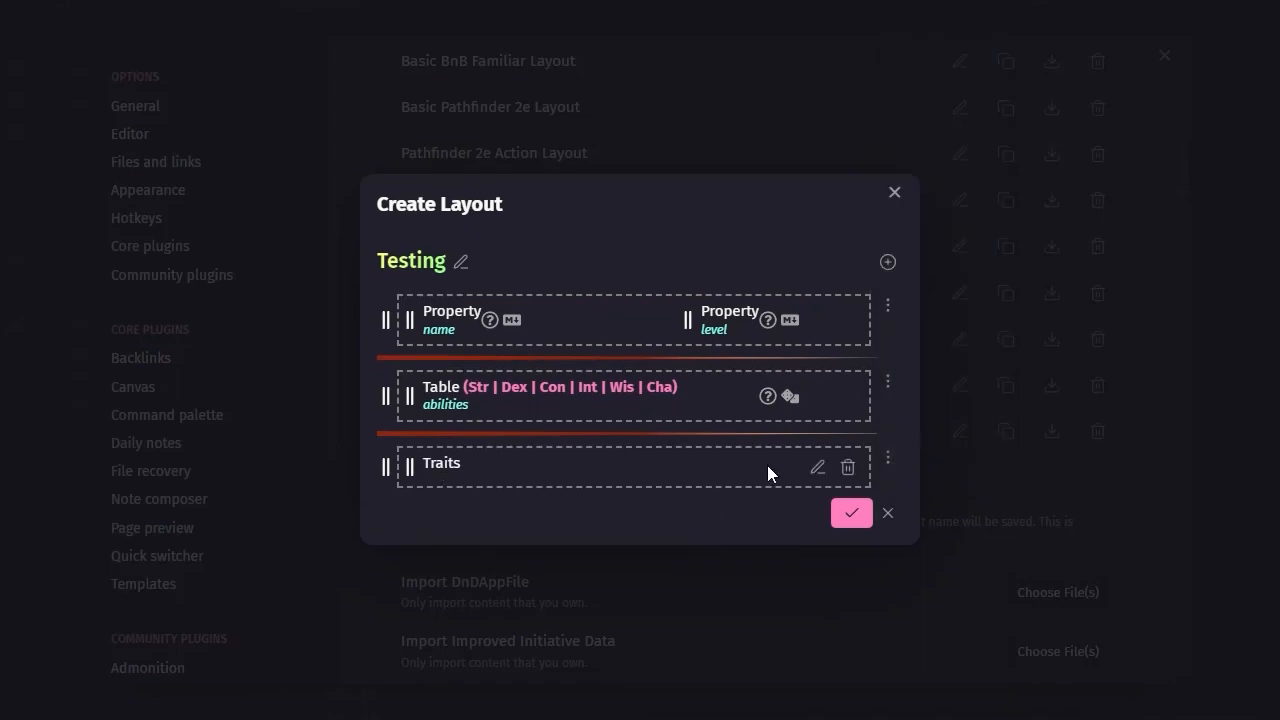
{"action": "left_click", "coordinate": [817, 468]}
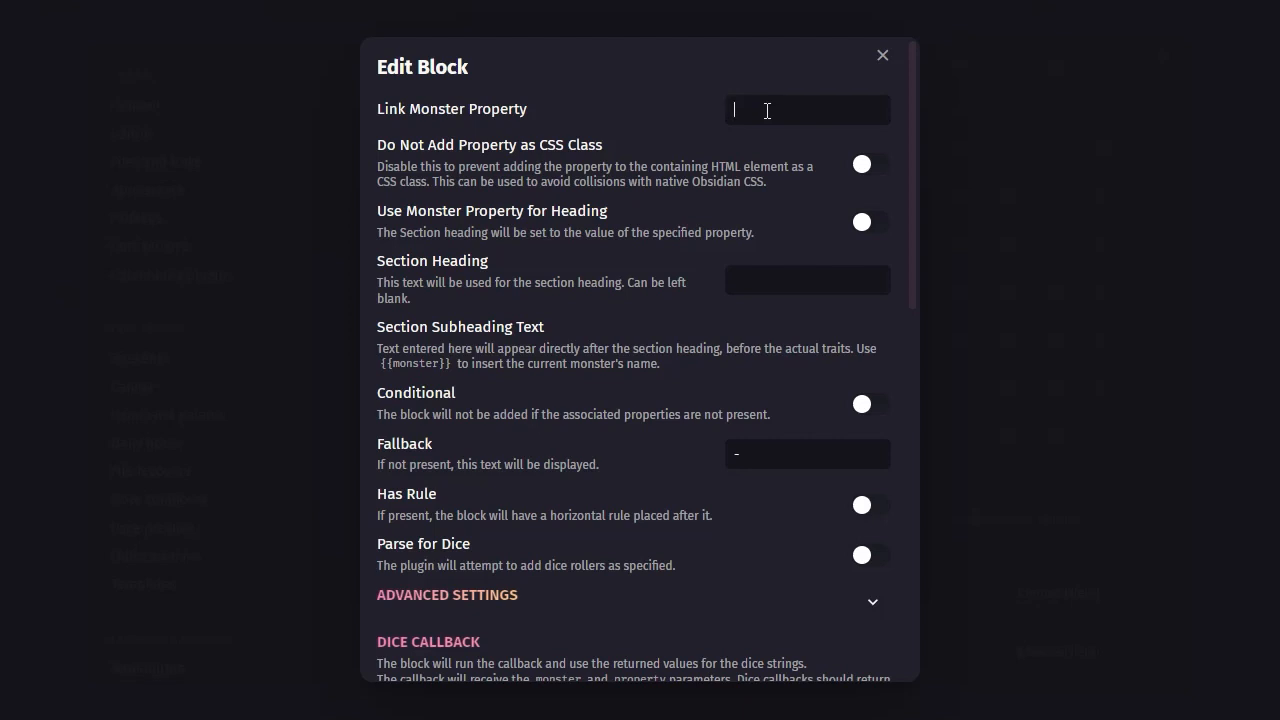
{"action": "type", "text": "c an"}
{"action": "key", "text": "BackSpace"}
{"action": "key", "text": "BackSpace"}
{"action": "type", "text": "antrips"}
Step: Enable Conditional, Parse for Dice and Render as Markdown for the Cantrips traits block and apply the block settings
{"action": "left_click", "coordinate": [864, 407]}
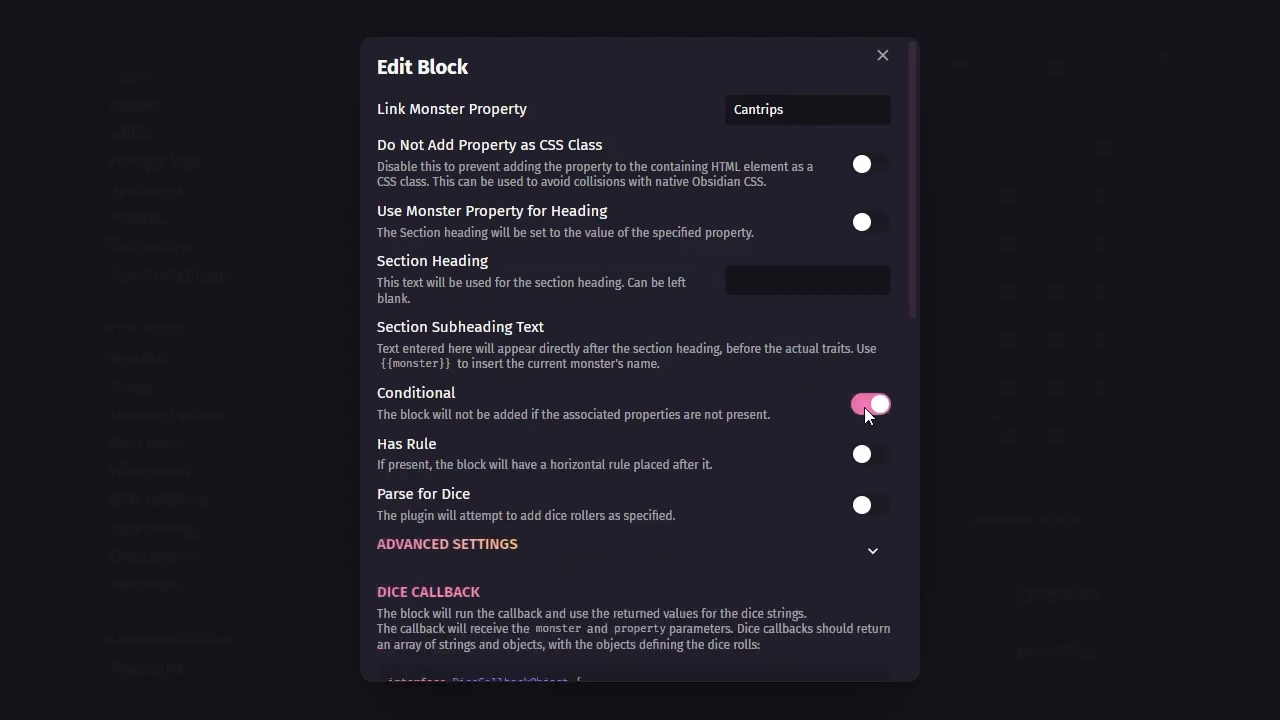
{"action": "left_click", "coordinate": [870, 505]}
{"action": "scroll", "coordinate": [757, 463], "scroll_direction": "down", "scroll_amount": 2}
{"action": "scroll", "coordinate": [760, 457], "scroll_direction": "down", "scroll_amount": 2}
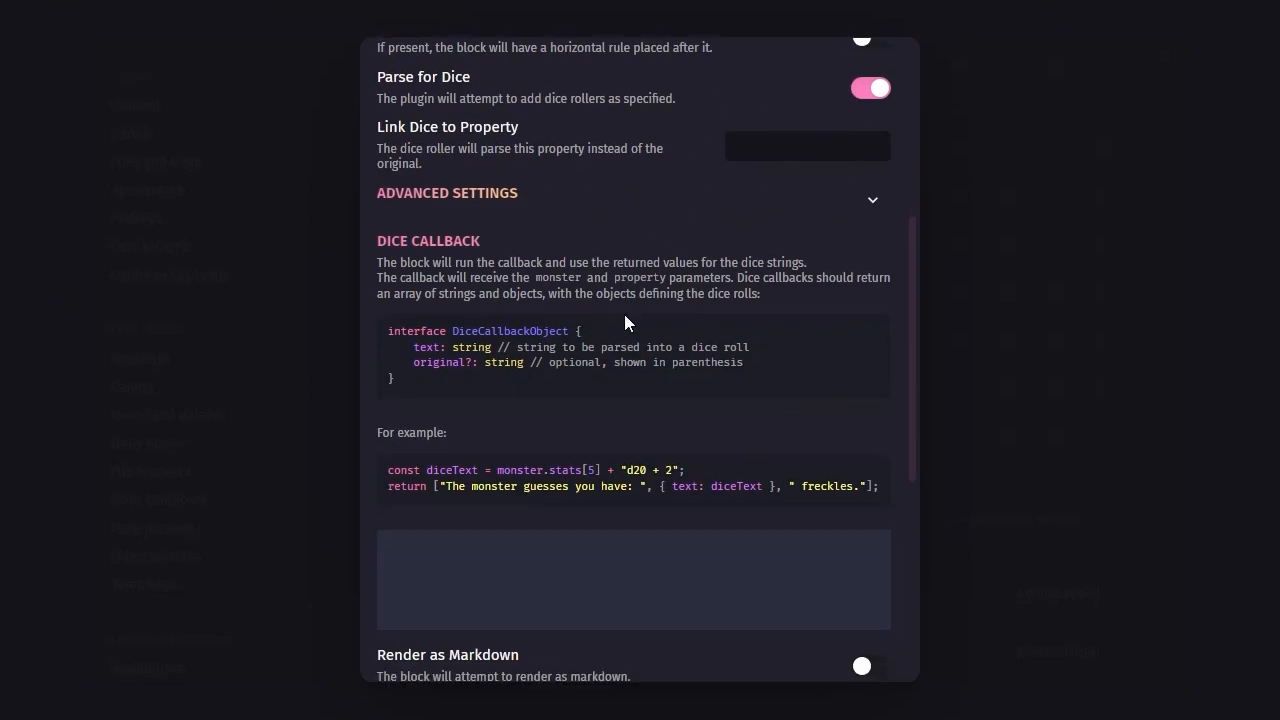
{"action": "scroll", "coordinate": [626, 320], "scroll_direction": "down", "scroll_amount": 4}
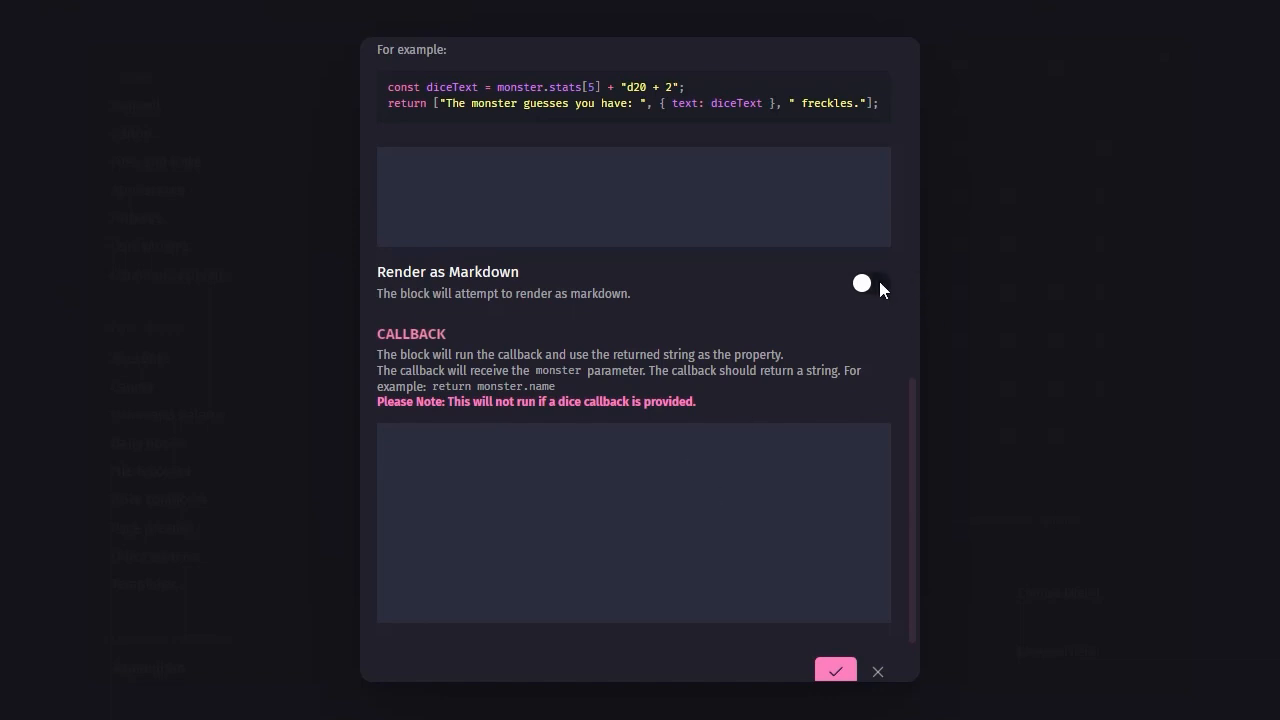
{"action": "left_click", "coordinate": [870, 283]}
{"action": "left_click", "coordinate": [836, 672]}
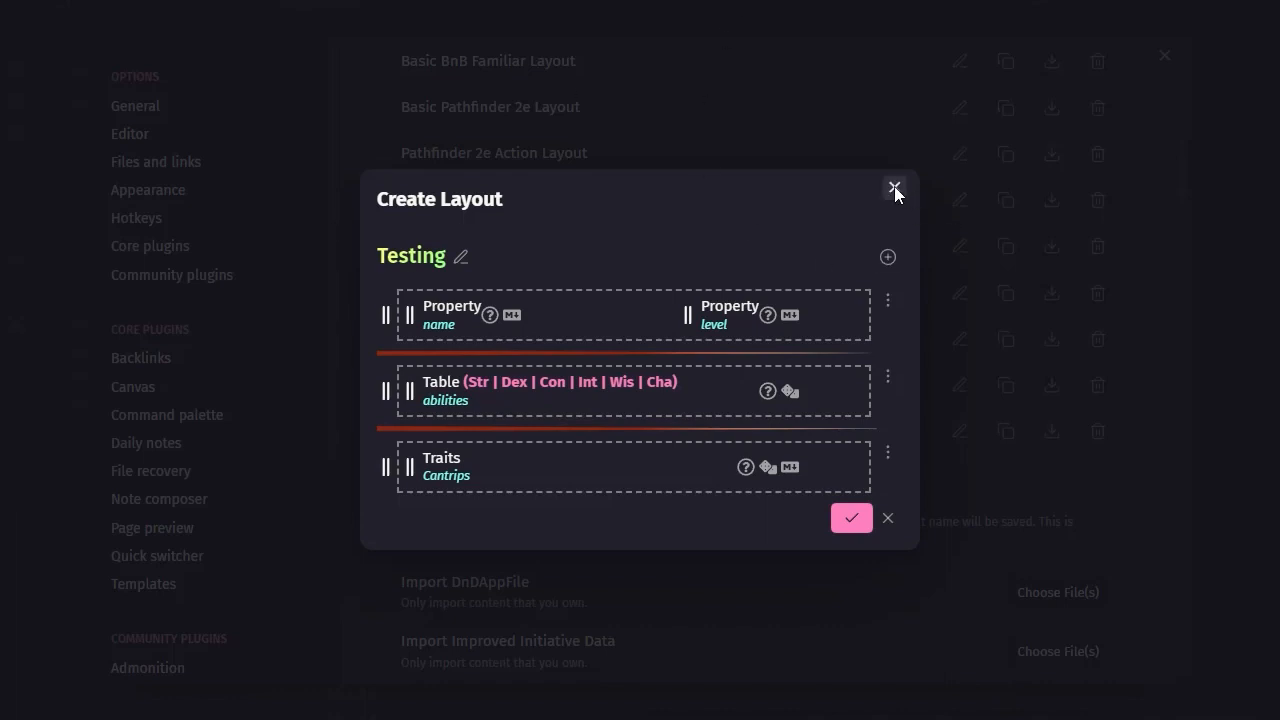
Step: Save the Testing layout, then reopen it to check its blocks and close it again
{"action": "mouse_move", "coordinate": [436, 401]}
{"action": "mouse_move", "coordinate": [486, 386]}
{"action": "left_click", "coordinate": [851, 519]}
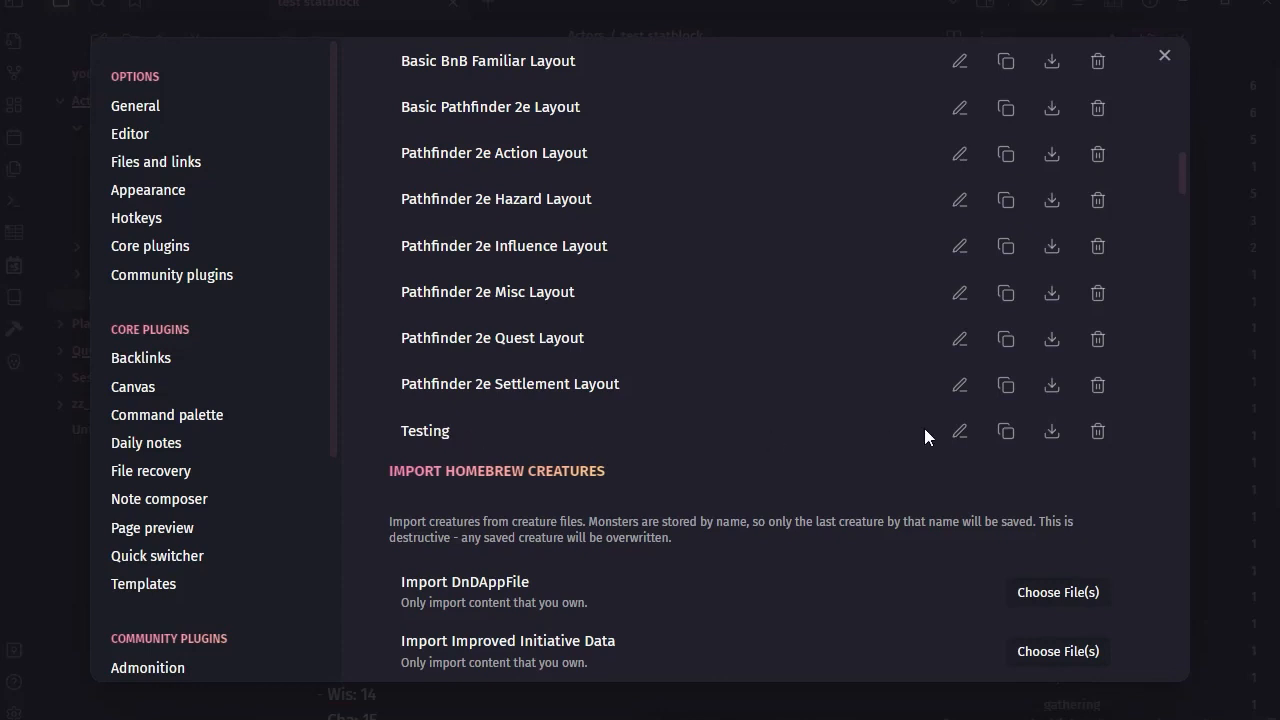
{"action": "left_click", "coordinate": [959, 432]}
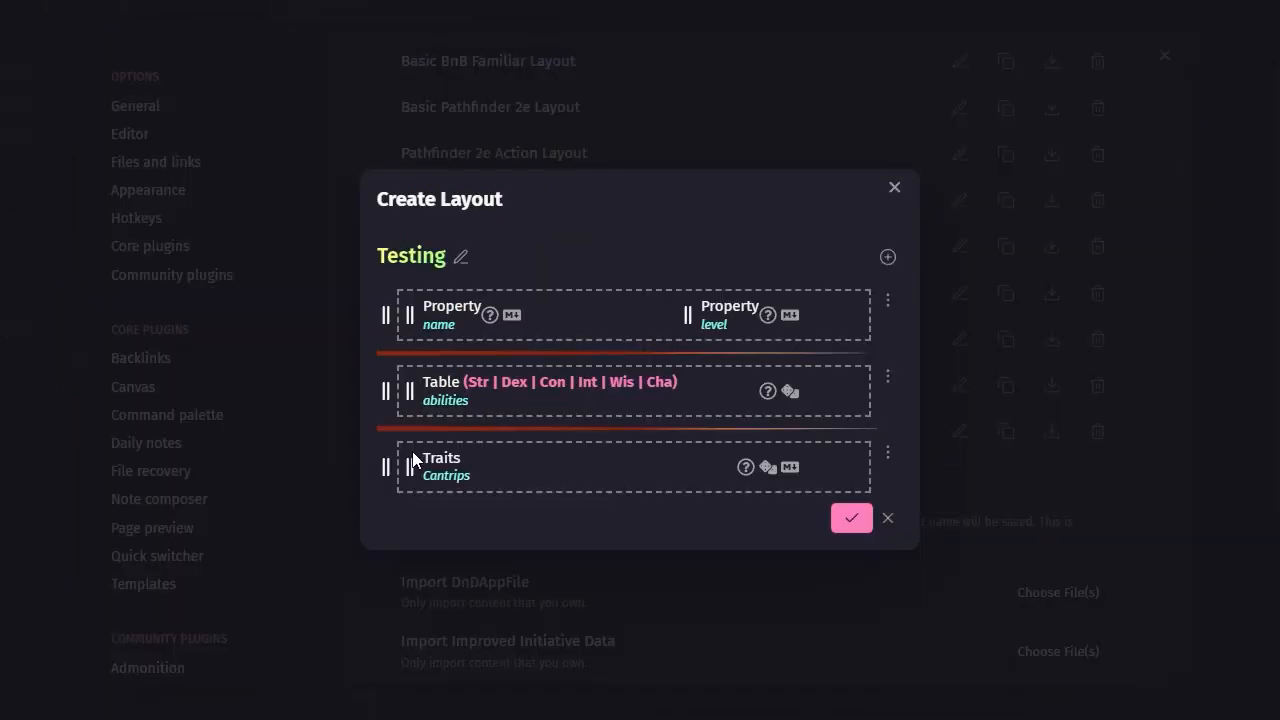
{"action": "left_click", "coordinate": [893, 189]}
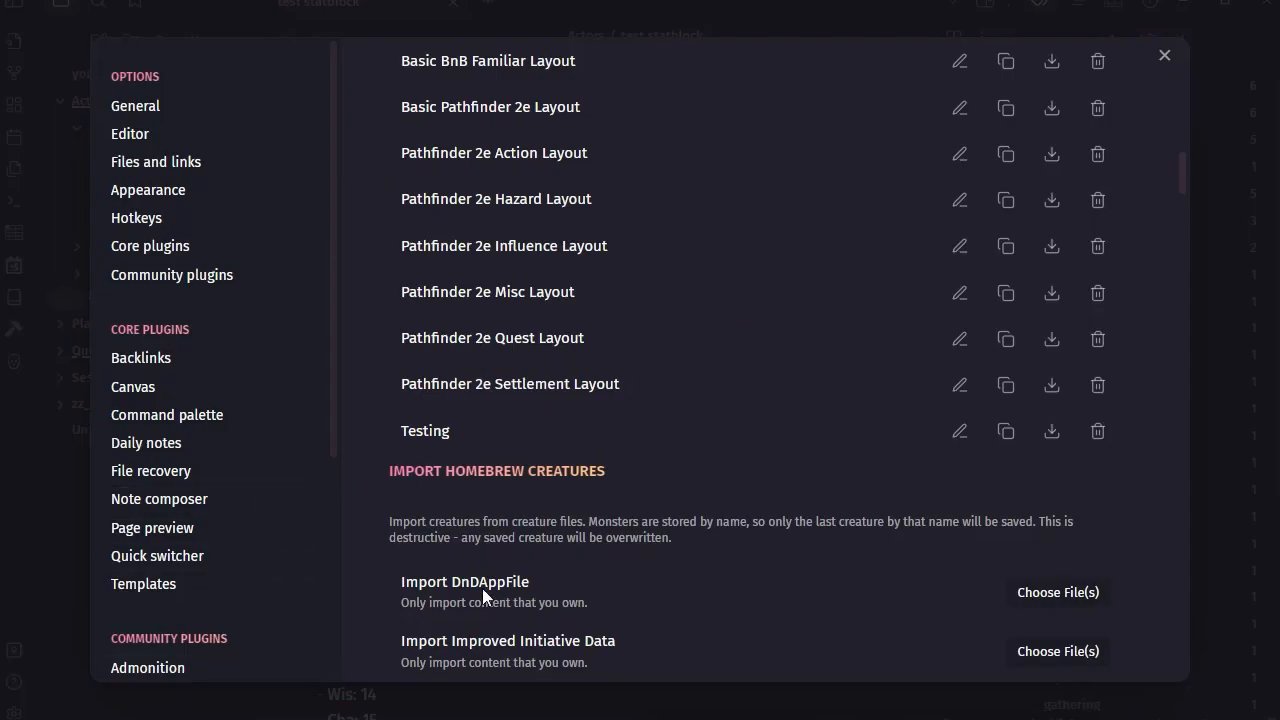
Step: Change the linked monster property of the Testing layout's Traits block to lowercase cantrips and save the layout
{"action": "left_click", "coordinate": [966, 430]}
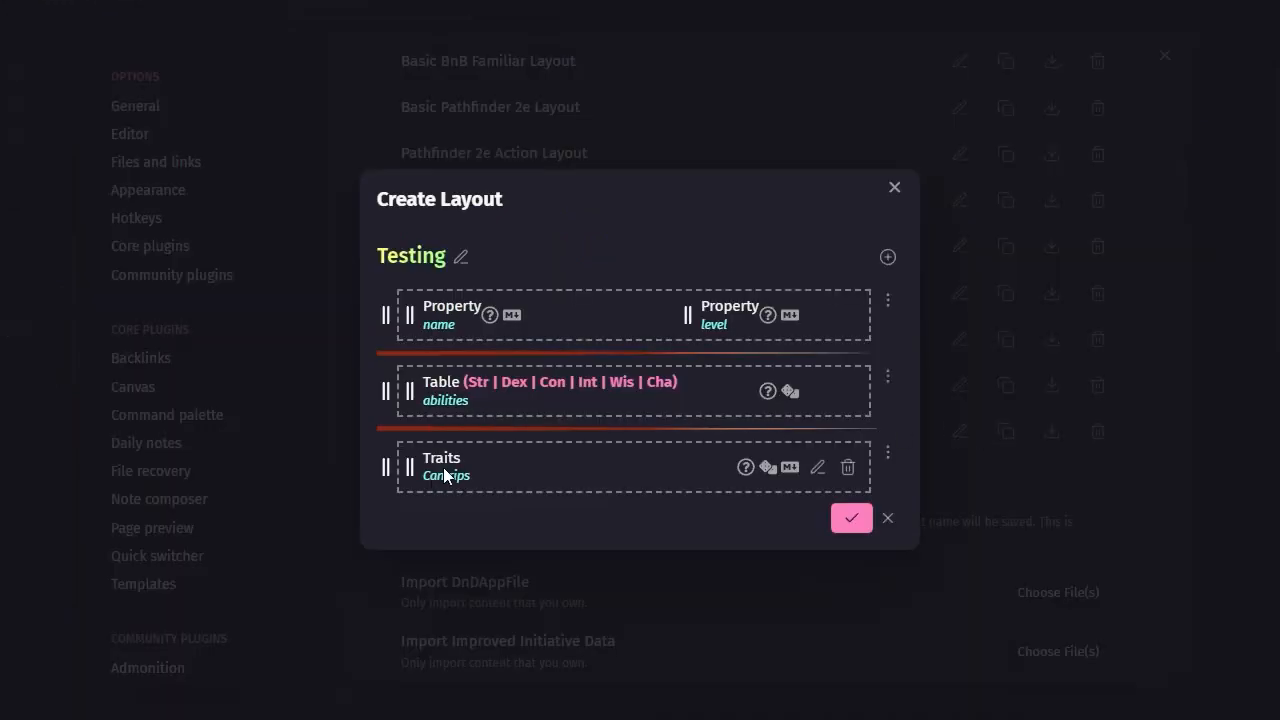
{"action": "left_click", "coordinate": [812, 463]}
{"action": "left_click", "coordinate": [743, 109]}
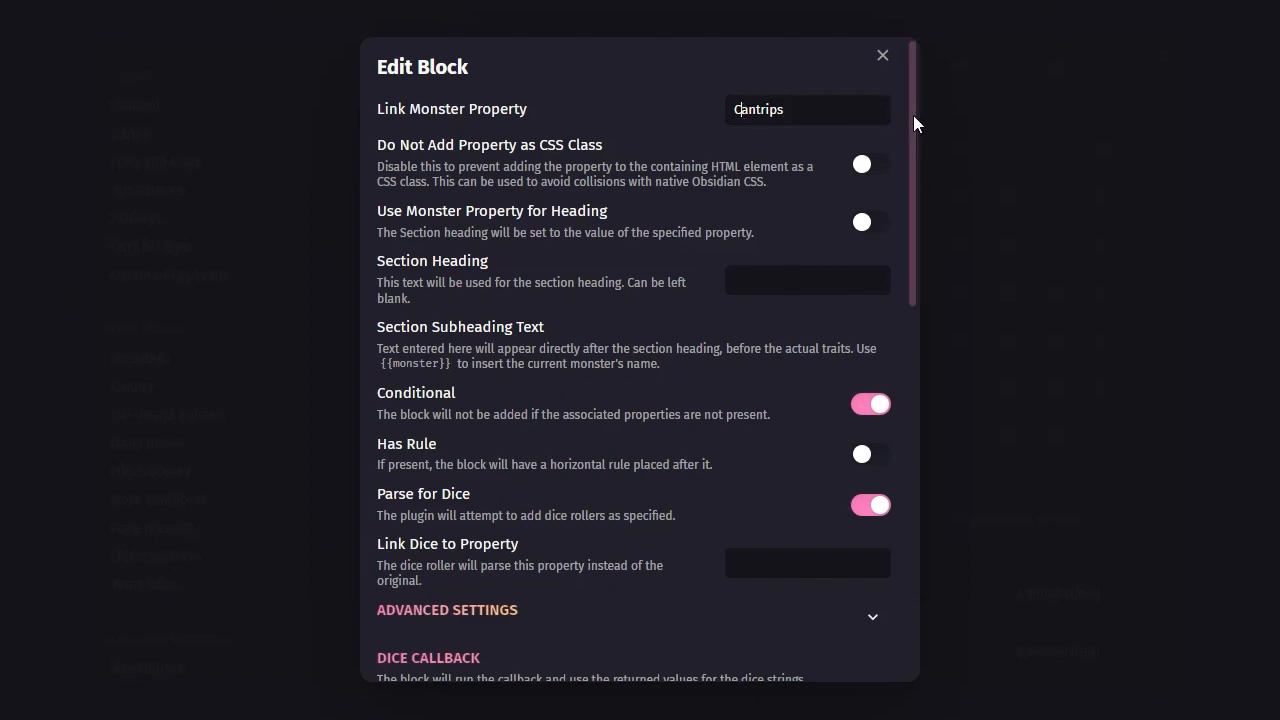
{"action": "key", "text": "BackSpace"}
{"action": "type", "text": "c"}
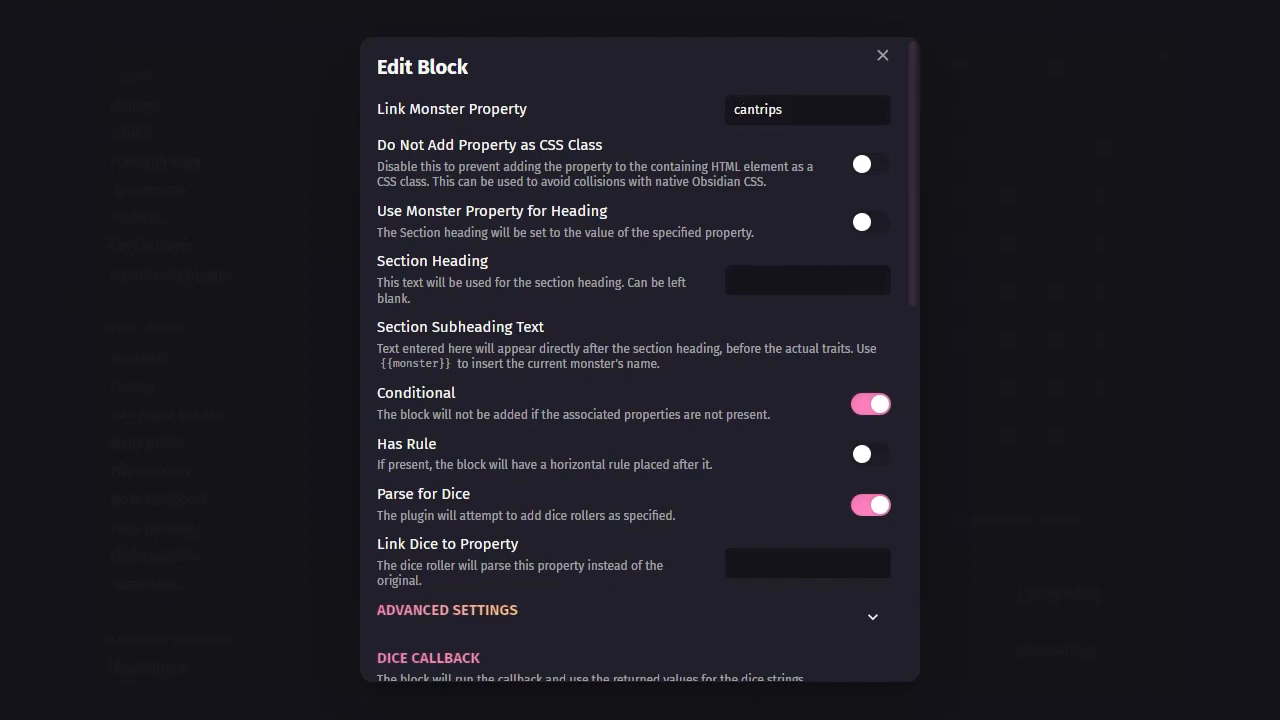
{"action": "scroll", "coordinate": [768, 518], "scroll_direction": "down", "scroll_amount": 9}
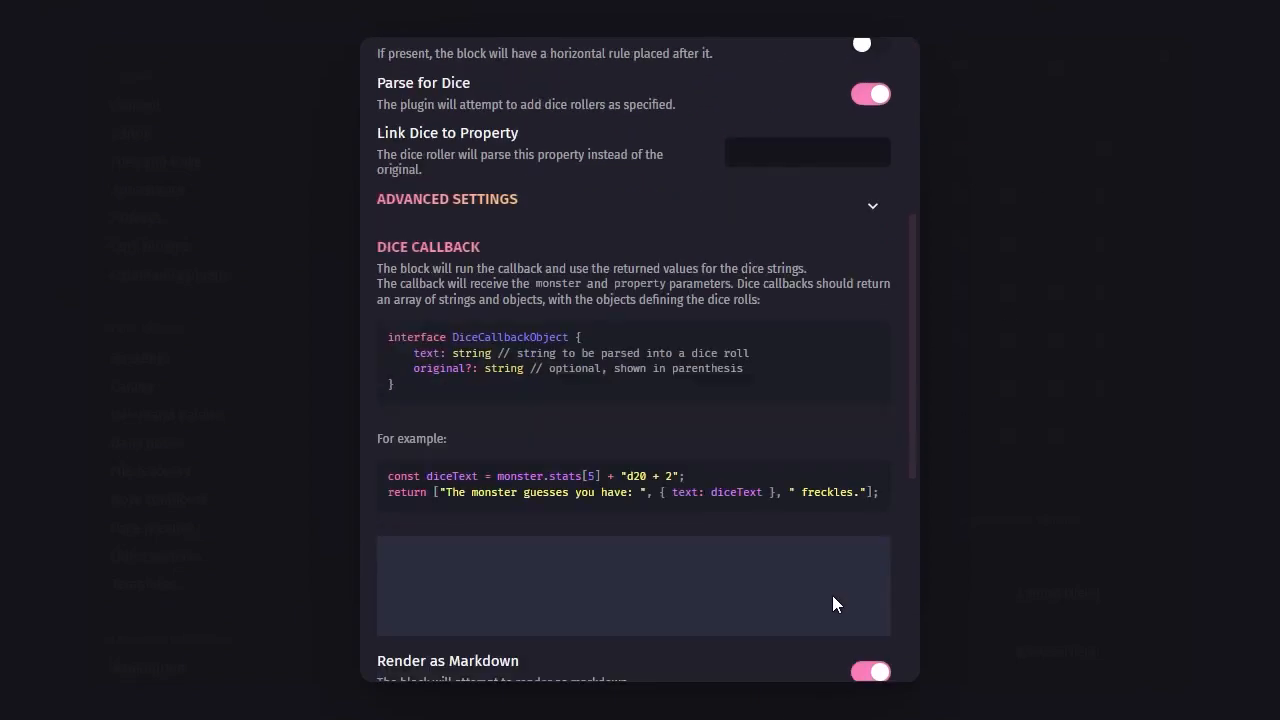
{"action": "left_click", "coordinate": [836, 589]}
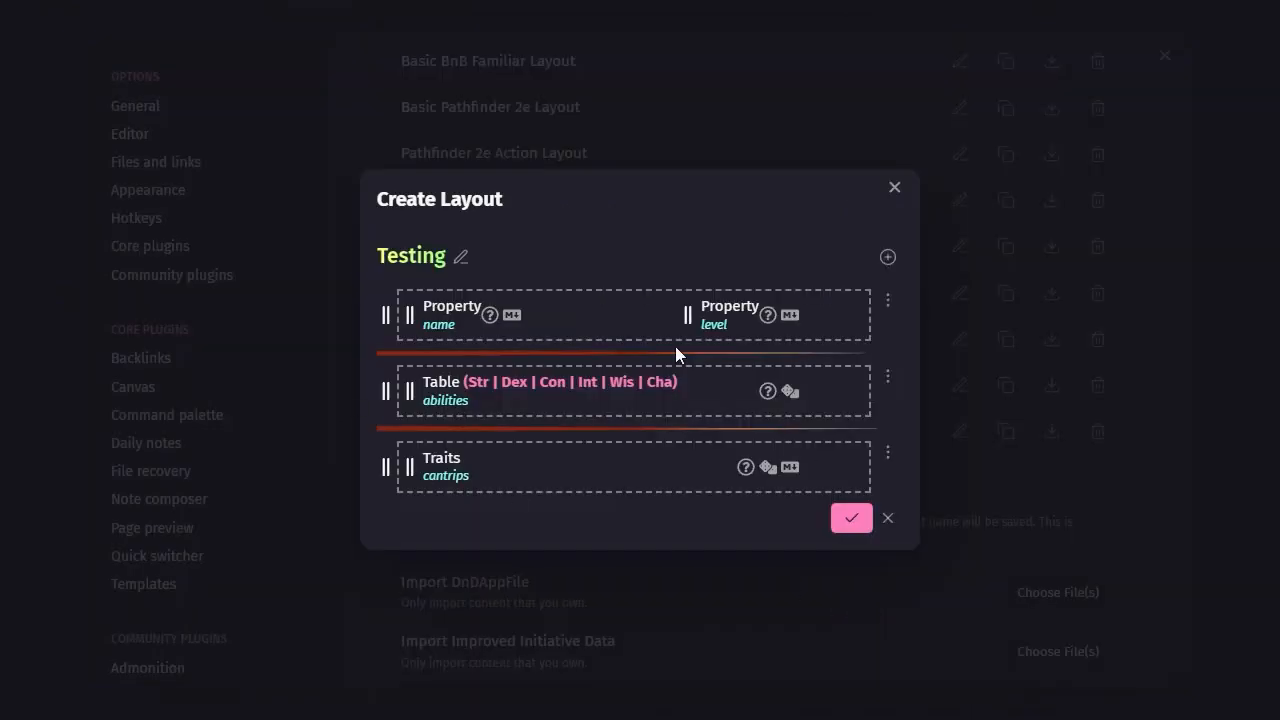
{"action": "left_click", "coordinate": [850, 518]}
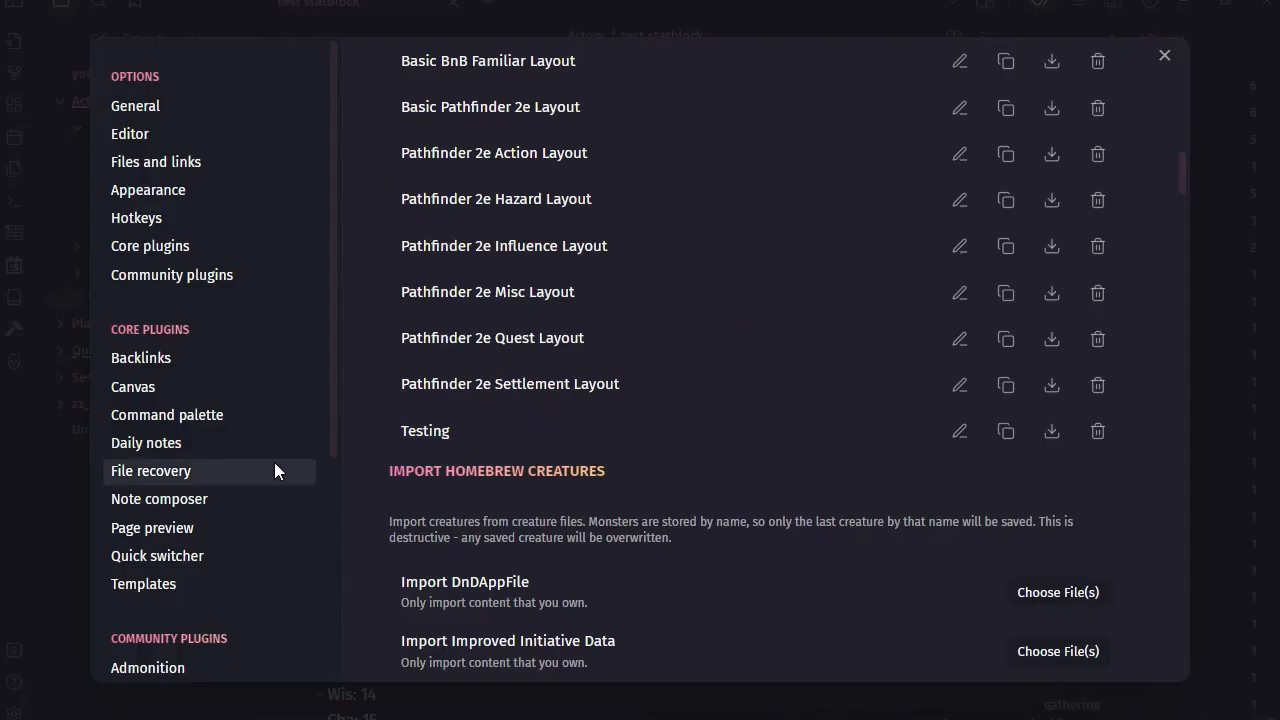
Step: Close the settings and add a "cantips:" property below the abilities line in the test statblock note
{"action": "left_click", "coordinate": [1164, 55]}
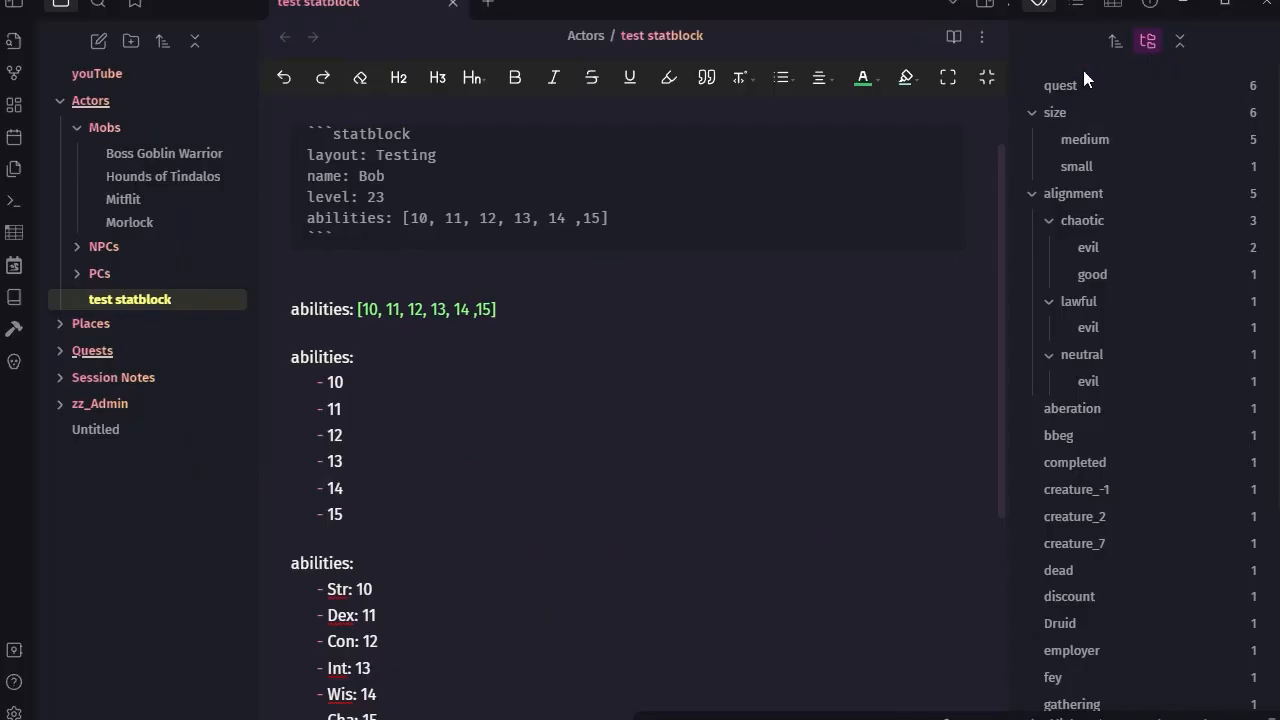
{"action": "left_click", "coordinate": [649, 216]}
{"action": "key", "text": "Return"}
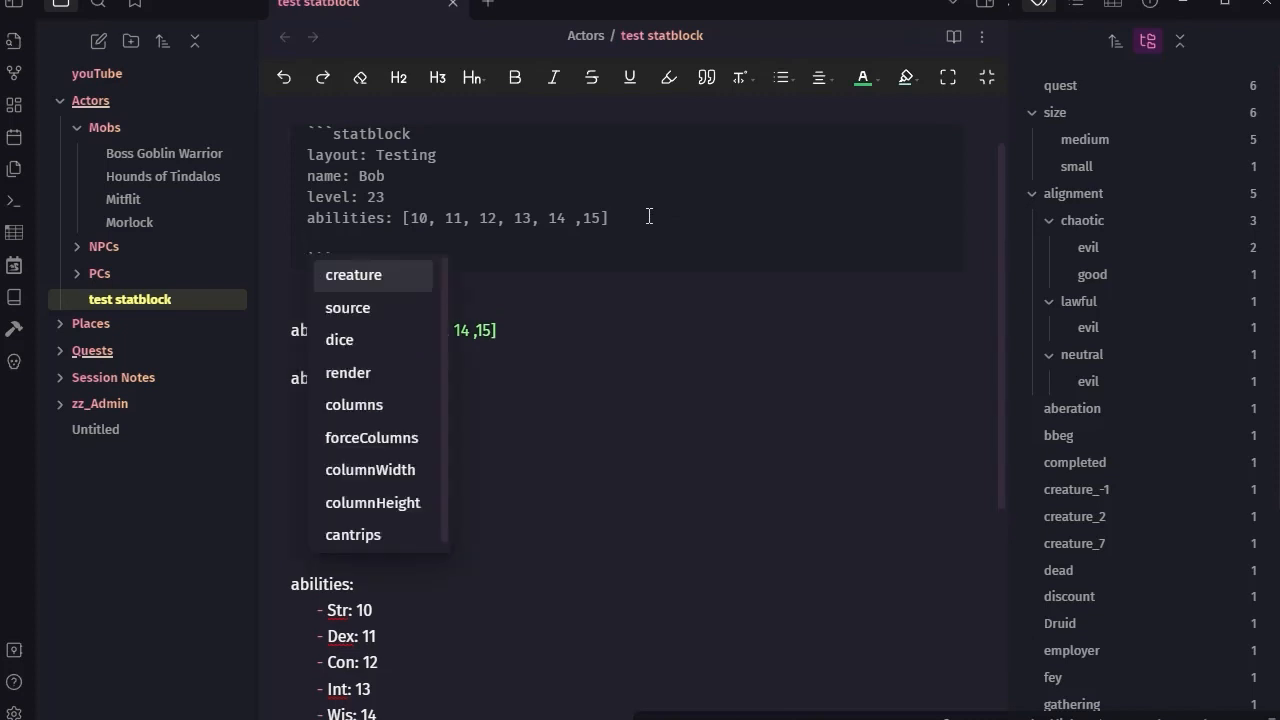
{"action": "type", "text": "can"}
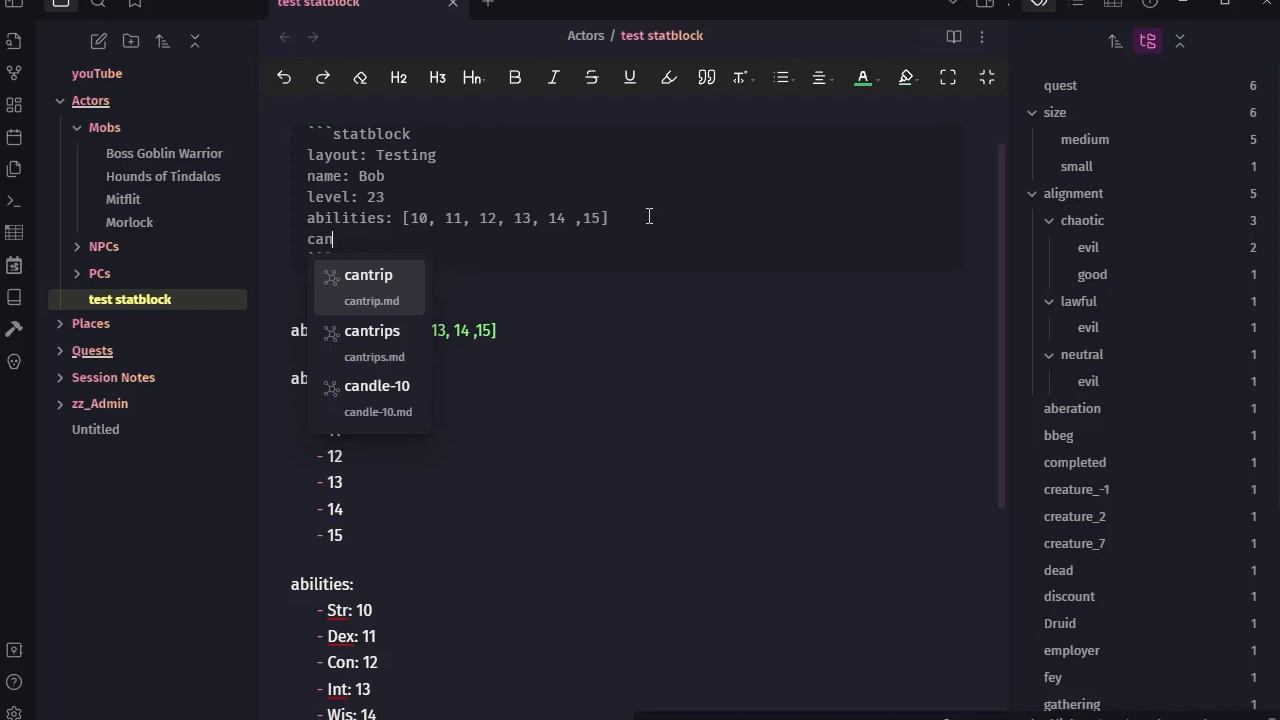
{"action": "type", "text": "tips:"}
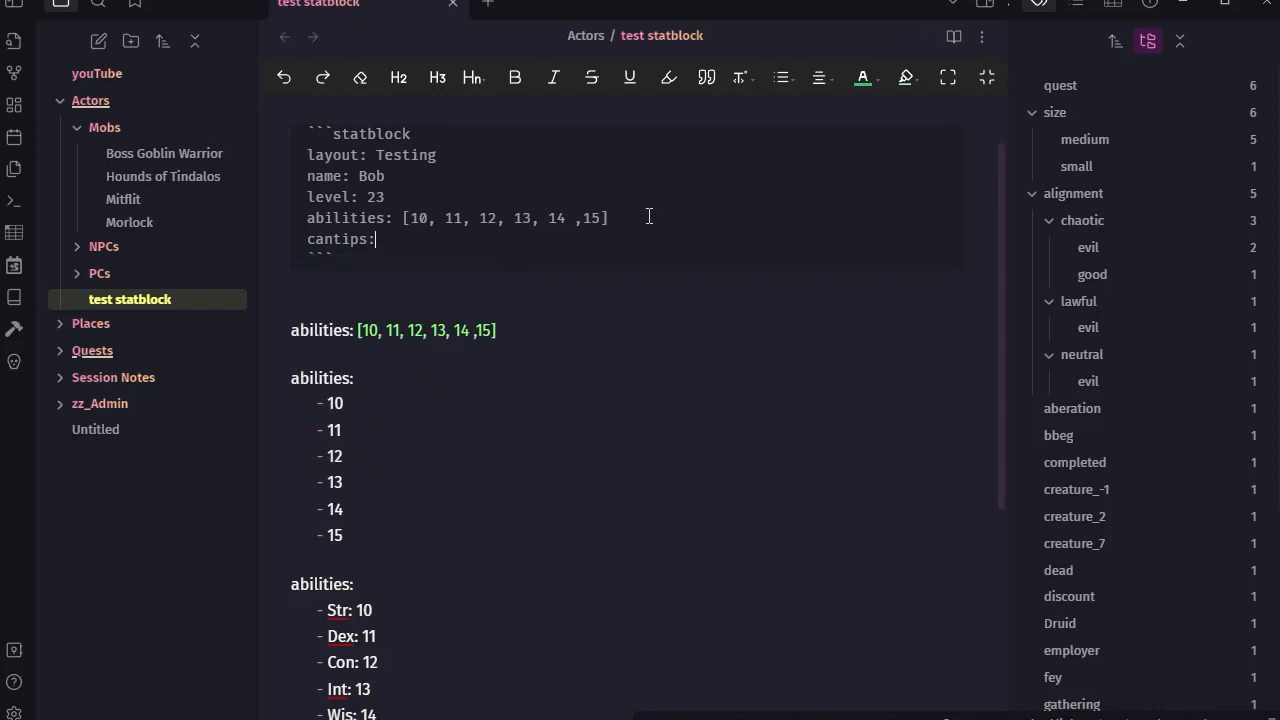
{"action": "key", "text": "Return"}
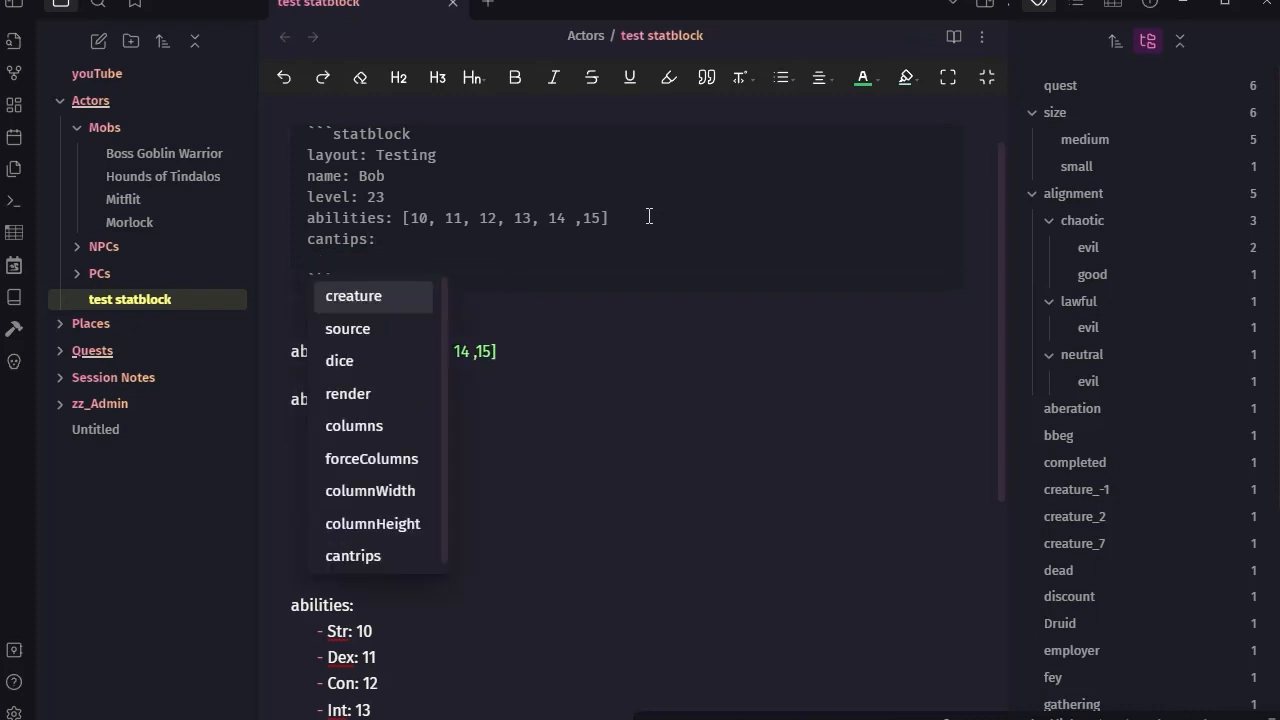
{"action": "left_click", "coordinate": [341, 258]}
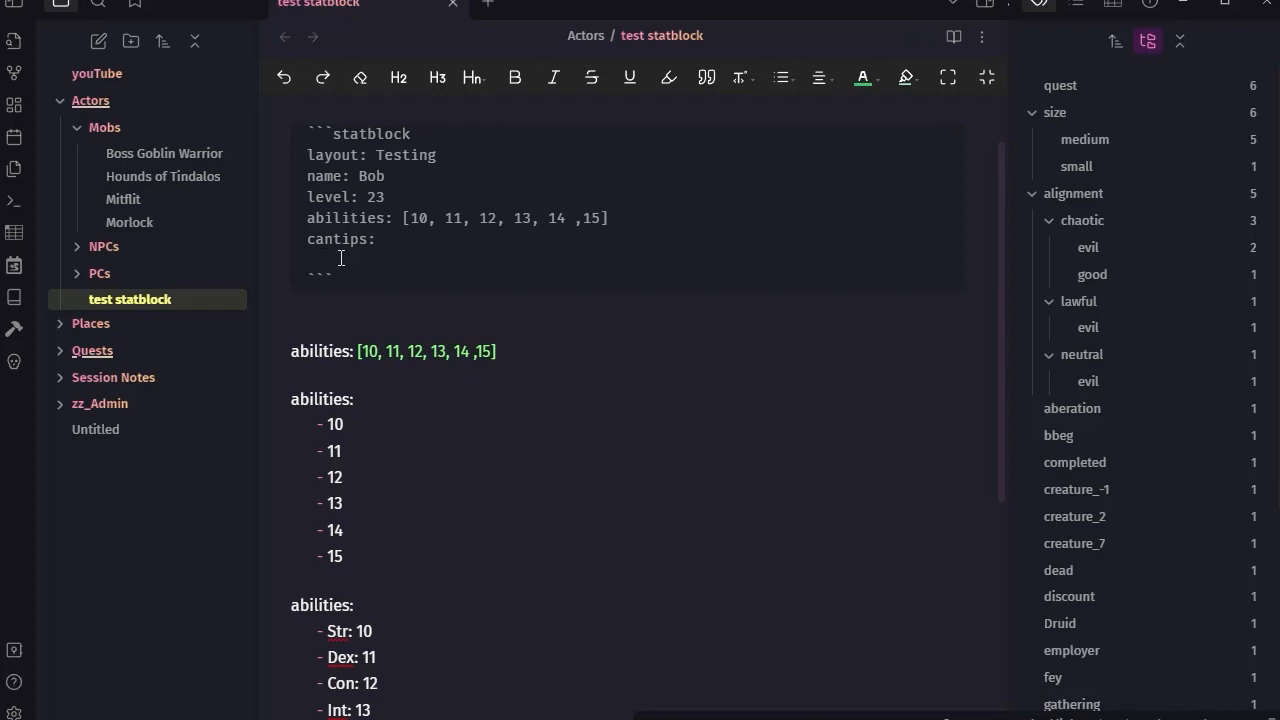
Step: Add an indented list item "- name: Light" under the cantips property
{"action": "type", "text": "- name:"}
{"action": "type", "text": "li"}
{"action": "key", "text": "BackSpace"}
{"action": "key", "text": "BackSpace"}
{"action": "type", "text": "Light"}
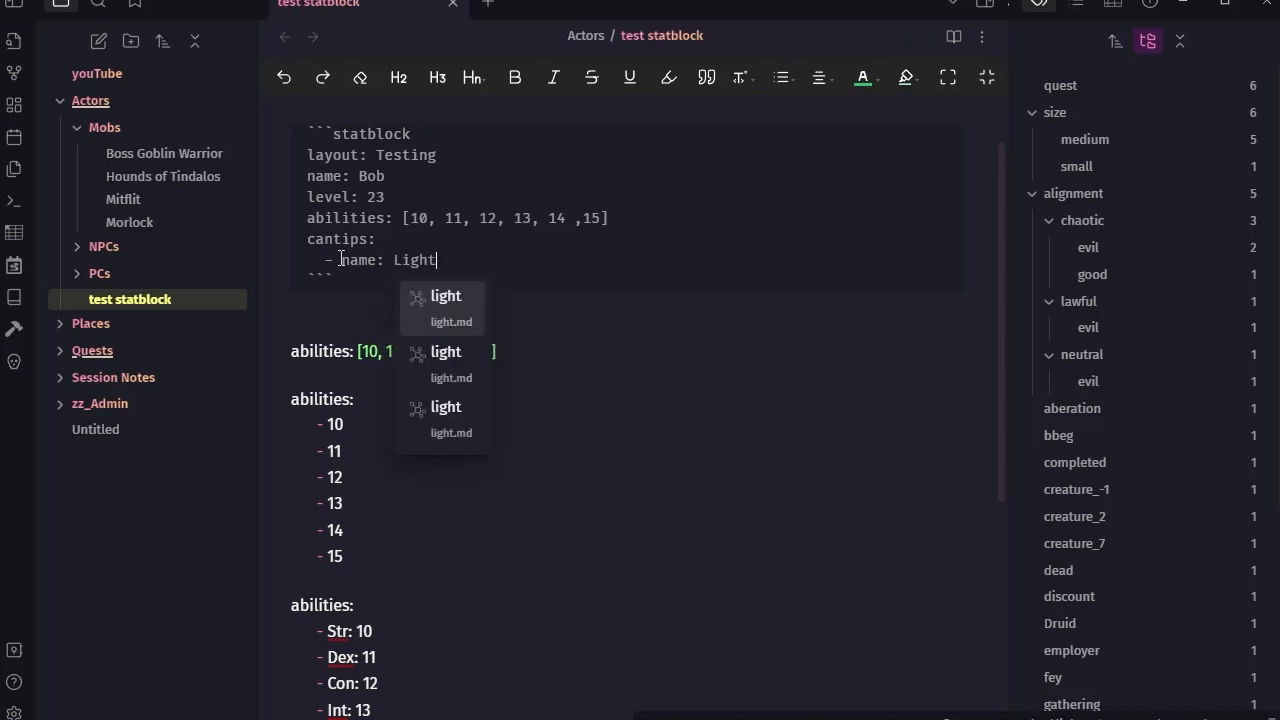
Step: Insert the suggested light note link in the name item, then replace it with the plain text Light
{"action": "key", "text": "Return"}
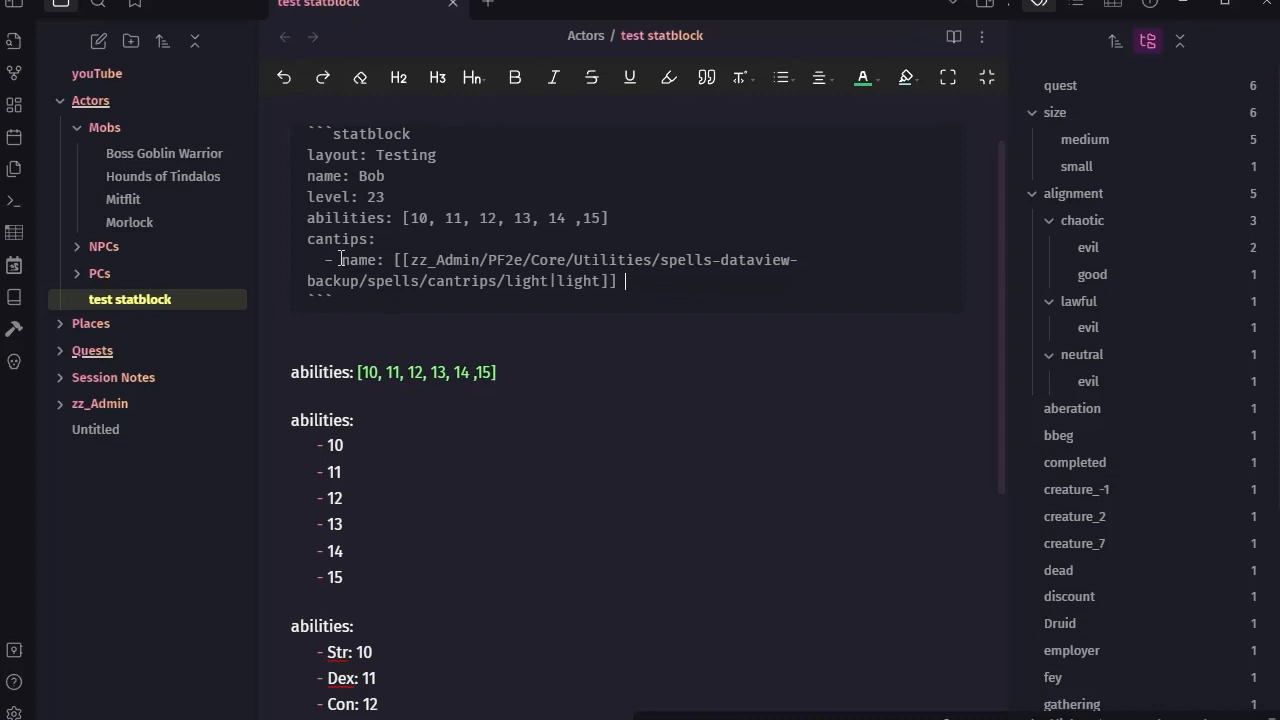
{"action": "key", "text": "BackSpace"}
{"action": "key", "text": "BackSpace"}
{"action": "key", "text": "BackSpace"}
{"action": "key", "text": "BackSpace"}
{"action": "key", "text": "BackSpace"}
{"action": "key", "text": "BackSpace"}
{"action": "key", "text": "BackSpace"}
{"action": "key", "text": "BackSpace"}
{"action": "key", "text": "BackSpace"}
{"action": "key", "text": "BackSpace"}
{"action": "key", "text": "BackSpace"}
{"action": "key", "text": "BackSpace"}
{"action": "key", "text": "BackSpace"}
{"action": "key", "text": "BackSpace"}
{"action": "key", "text": "BackSpace"}
{"action": "key", "text": "BackSpace"}
{"action": "key", "text": "BackSpace"}
{"action": "key", "text": "BackSpace"}
{"action": "key", "text": "BackSpace"}
{"action": "key", "text": "BackSpace"}
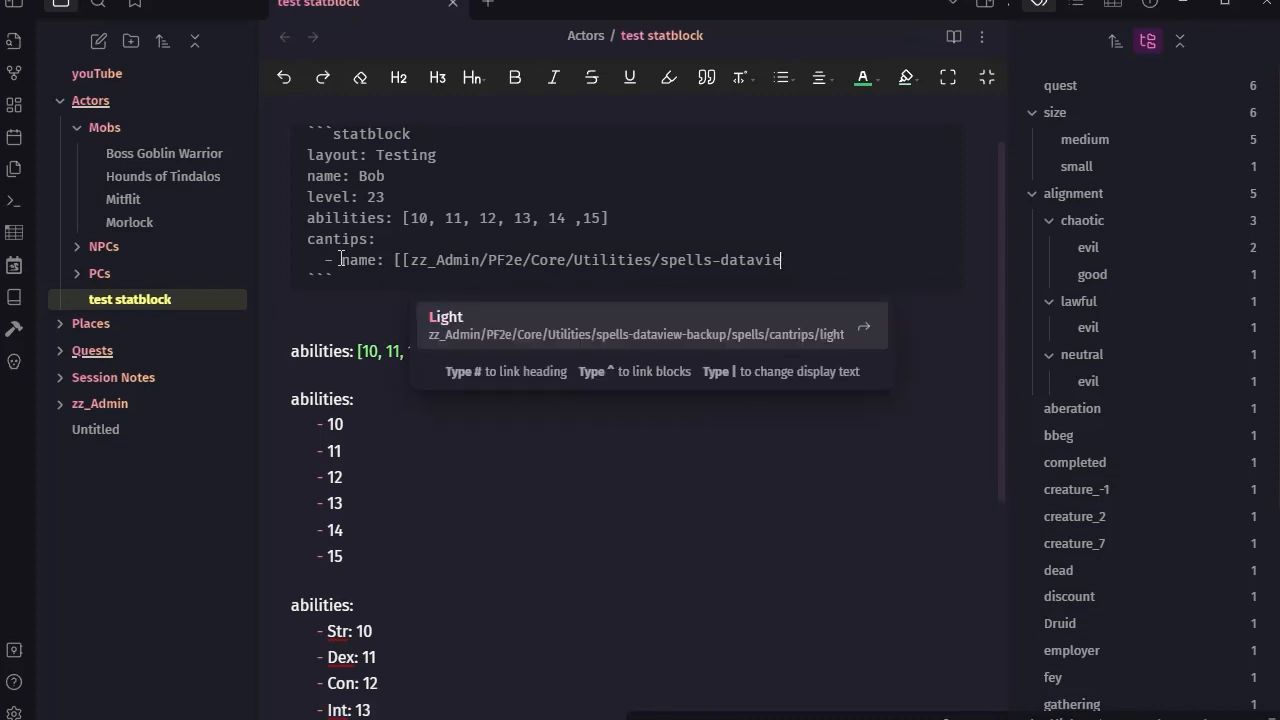
{"action": "key", "text": "BackSpace"}
{"action": "key", "text": "BackSpace"}
{"action": "key", "text": "BackSpace"}
{"action": "key", "text": "BackSpace"}
{"action": "key", "text": "BackSpace"}
{"action": "key", "text": "BackSpace"}
{"action": "key", "text": "BackSpace"}
{"action": "key", "text": "BackSpace"}
{"action": "key", "text": "BackSpace"}
{"action": "key", "text": "BackSpace"}
{"action": "key", "text": "BackSpace"}
{"action": "key", "text": "BackSpace"}
{"action": "key", "text": "BackSpace"}
{"action": "key", "text": "BackSpace"}
{"action": "key", "text": "BackSpace"}
{"action": "key", "text": "BackSpace"}
{"action": "key", "text": "BackSpace"}
{"action": "key", "text": "BackSpace"}
{"action": "key", "text": "BackSpace"}
{"action": "key", "text": "BackSpace"}
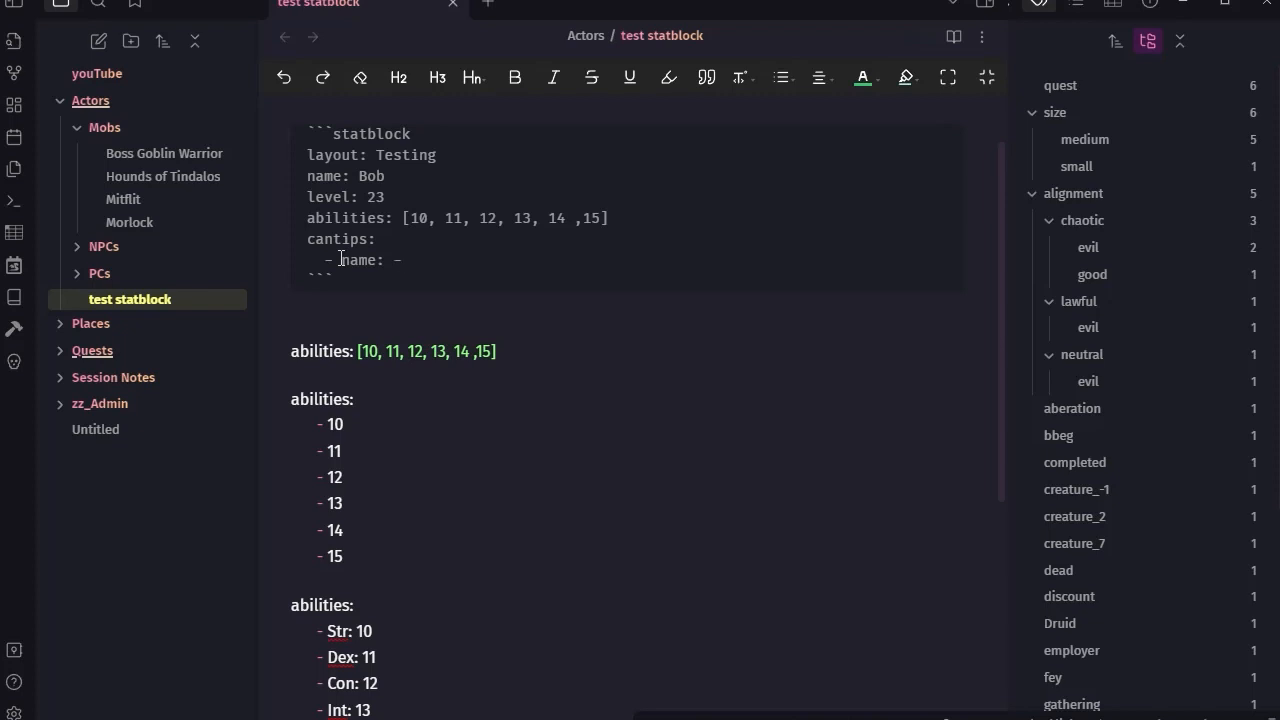
{"action": "type", "text": "L"}
{"action": "key", "text": "BackSpace"}
{"action": "key", "text": "BackSpace"}
{"action": "type", "text": "Light"}
Step: Add a second list item with the lowercase key "desc:" below the Light name item
{"action": "key", "text": "Return"}
{"action": "type", "text": "- "}
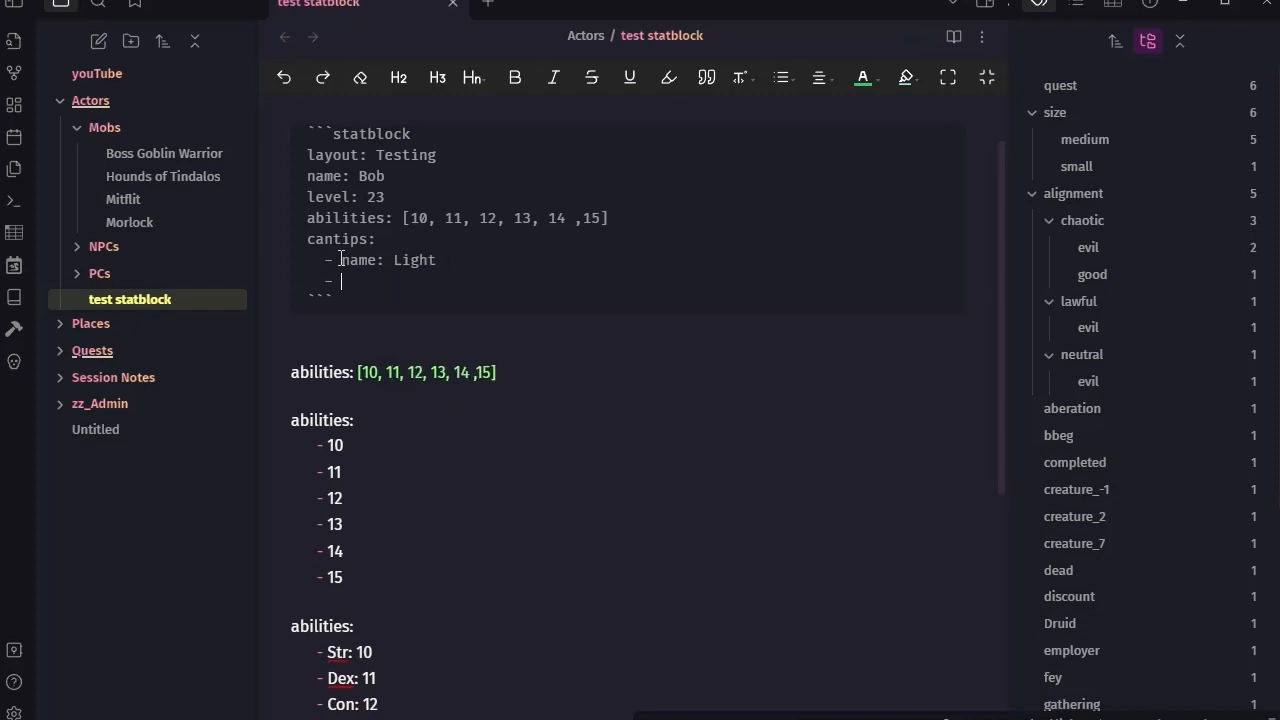
{"action": "type", "text": "Desc"}
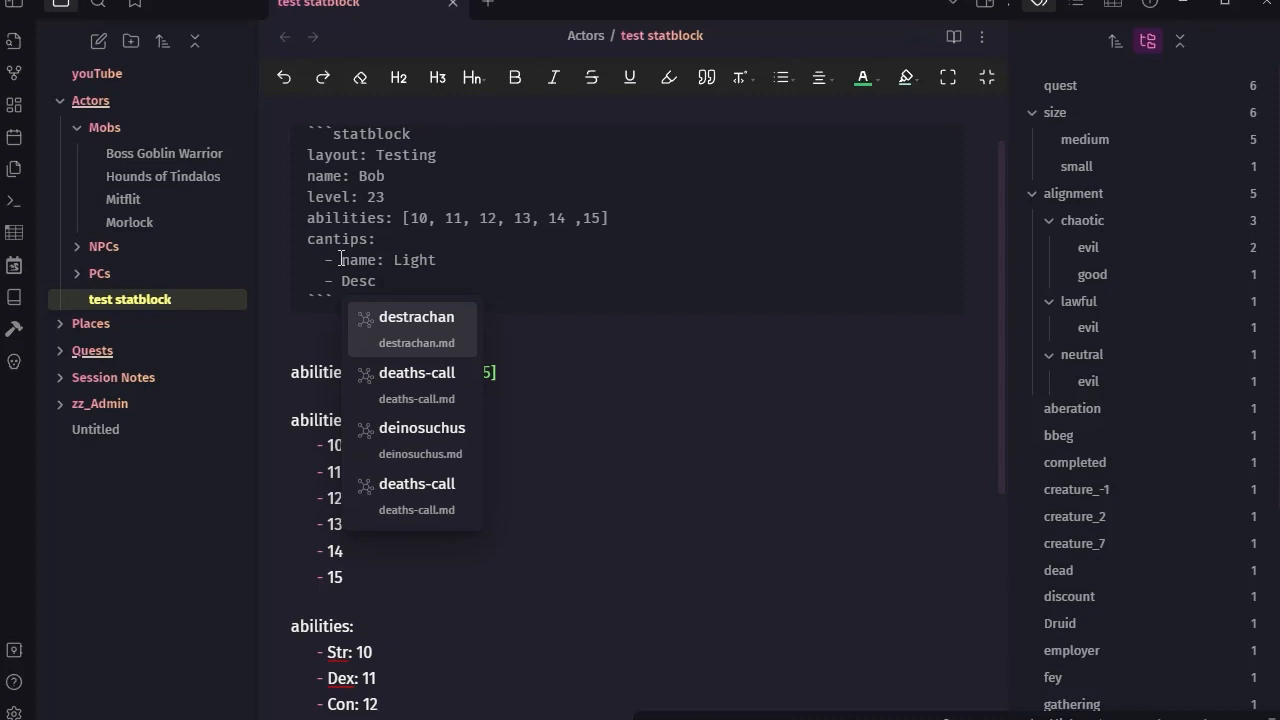
{"action": "key", "text": "BackSpace"}
{"action": "key", "text": "BackSpace"}
{"action": "key", "text": "BackSpace"}
{"action": "key", "text": "BackSpace"}
{"action": "type", "text": "d"}
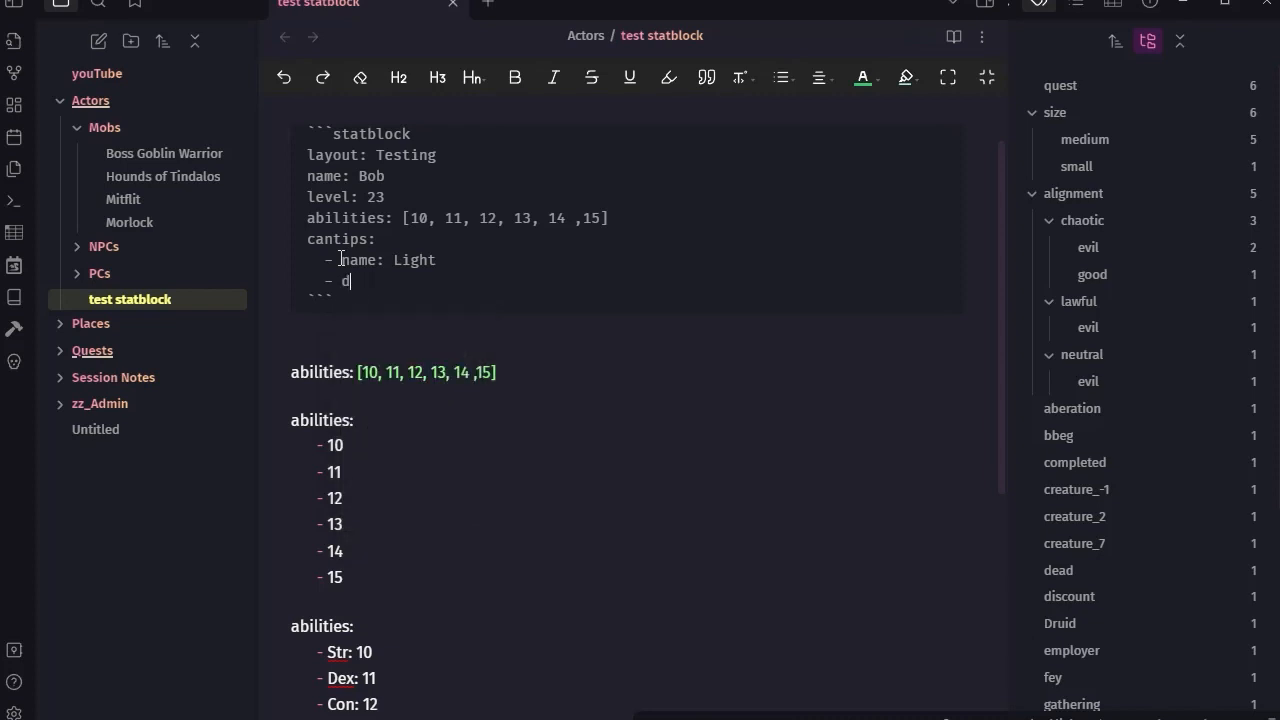
{"action": "type", "text": "esc"}
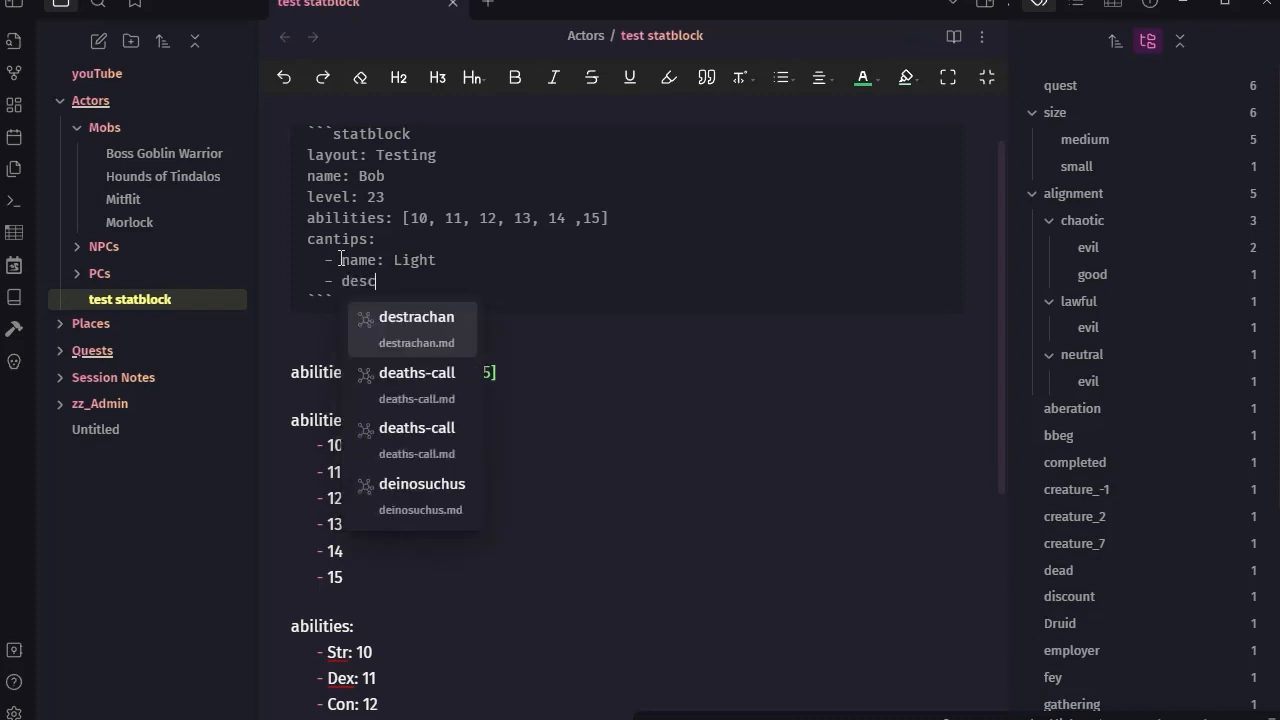
{"action": "type", "text": ":"}
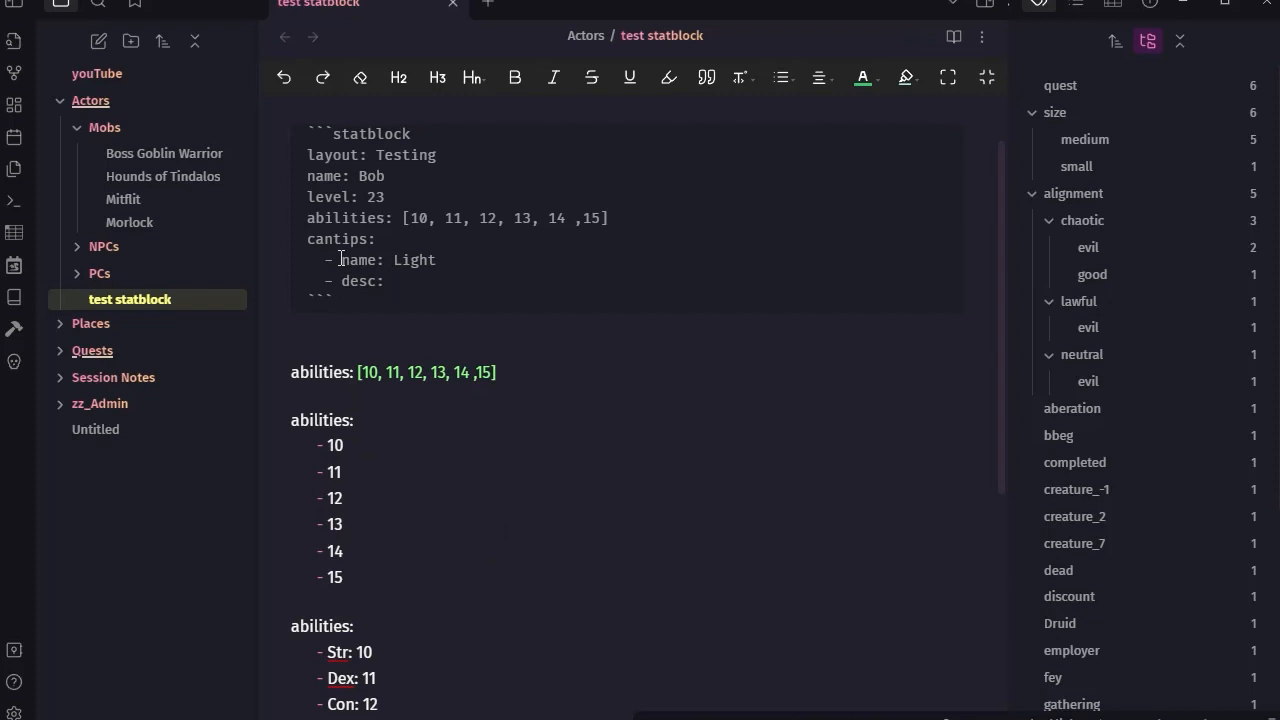
Step: Enter "A light appers" as the cantrip's description and show the note in reading view
{"action": "type", "text": " A lig"}
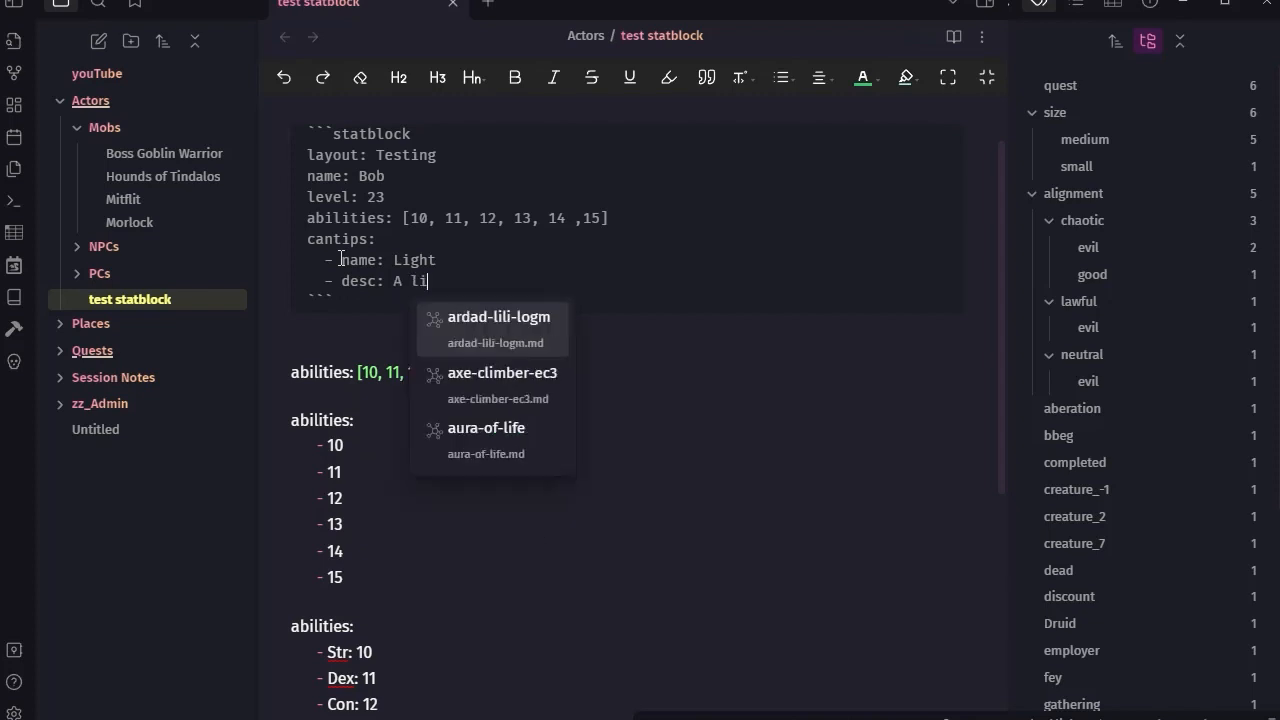
{"action": "key", "text": "BackSpace"}
{"action": "type", "text": "ght app"}
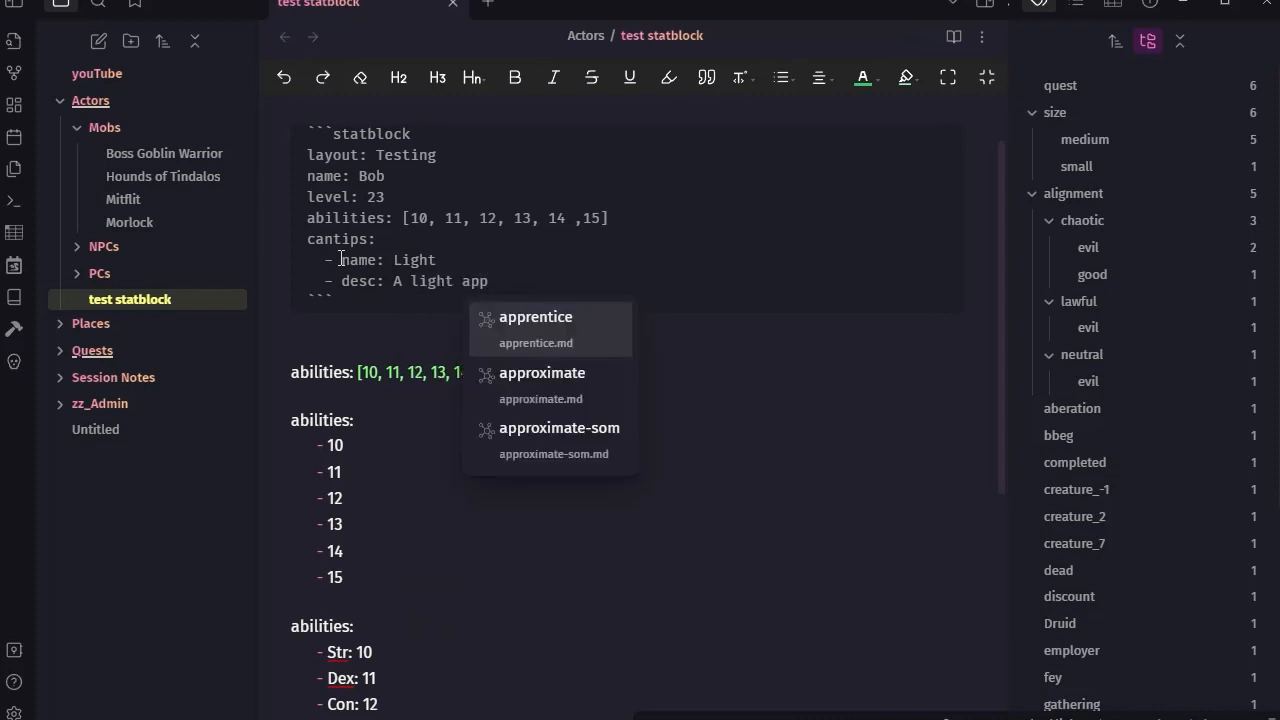
{"action": "type", "text": "era"}
{"action": "key", "text": "BackSpace"}
{"action": "type", "text": "s"}
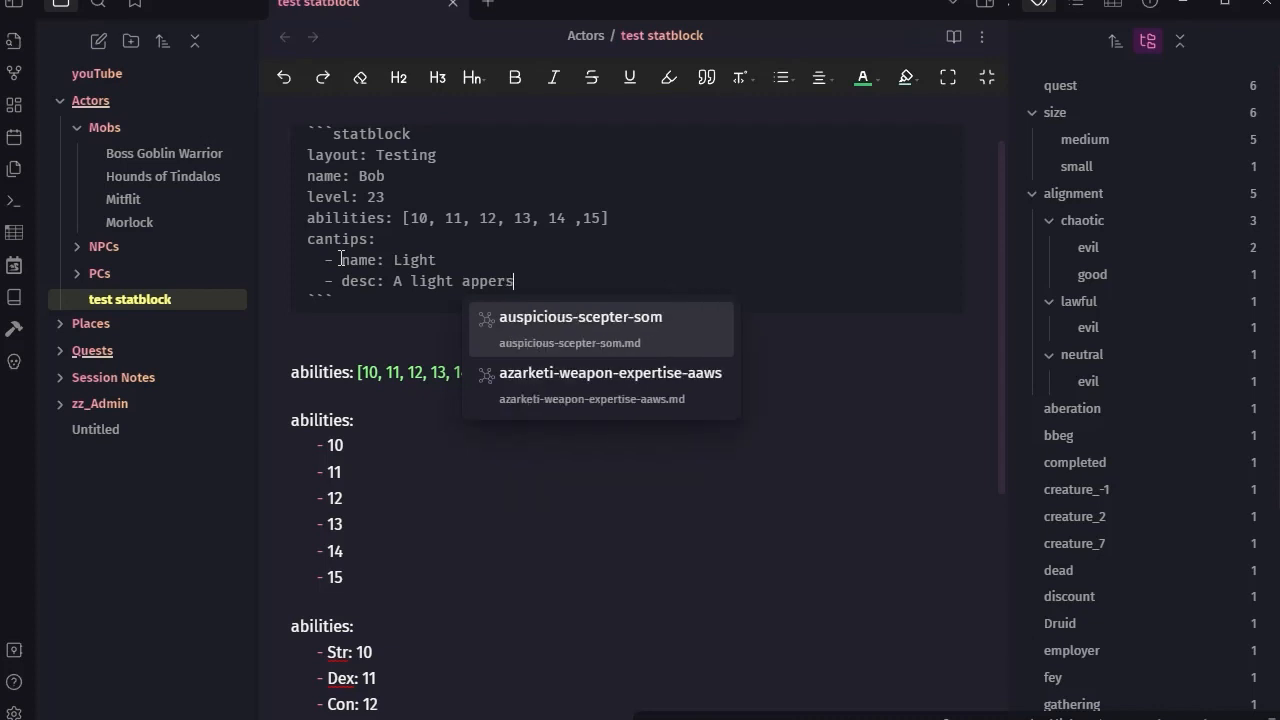
{"action": "left_click", "coordinate": [658, 267]}
{"action": "left_click", "coordinate": [954, 38]}
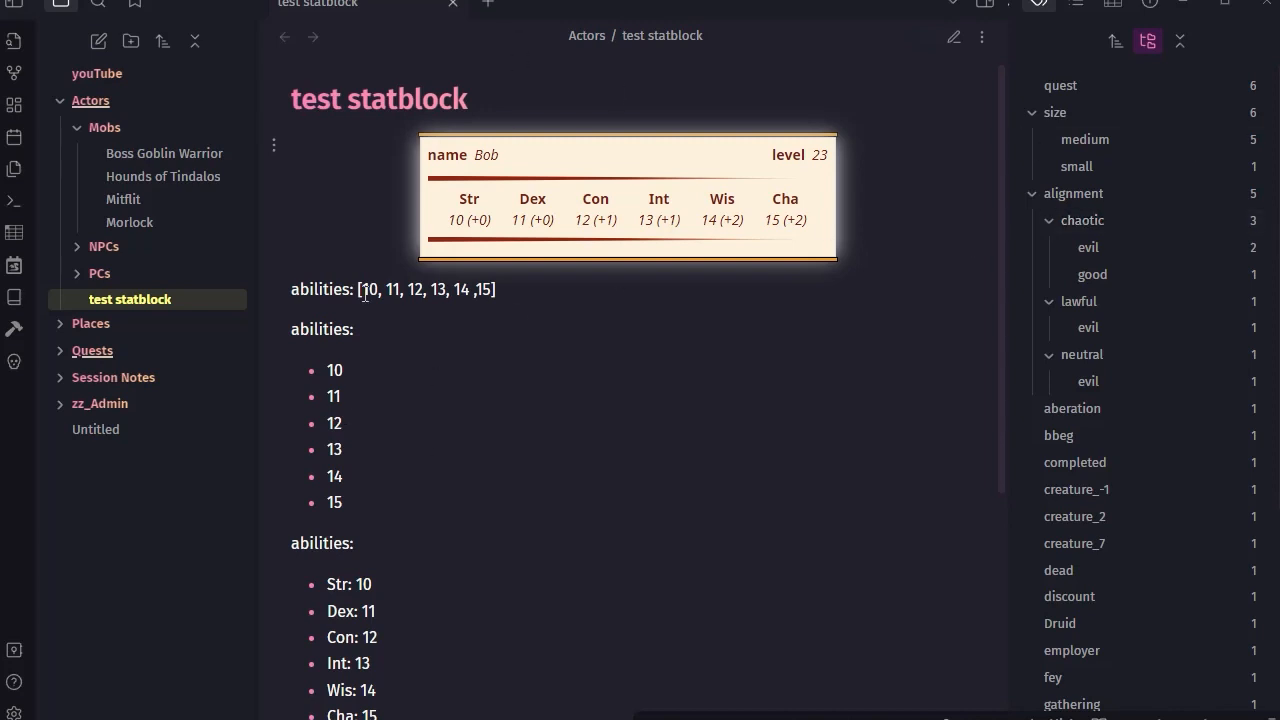
Step: Reopen the Testing layout from the settings and link its Traits block to the monster property spellcasting
{"action": "left_click", "coordinate": [14, 712]}
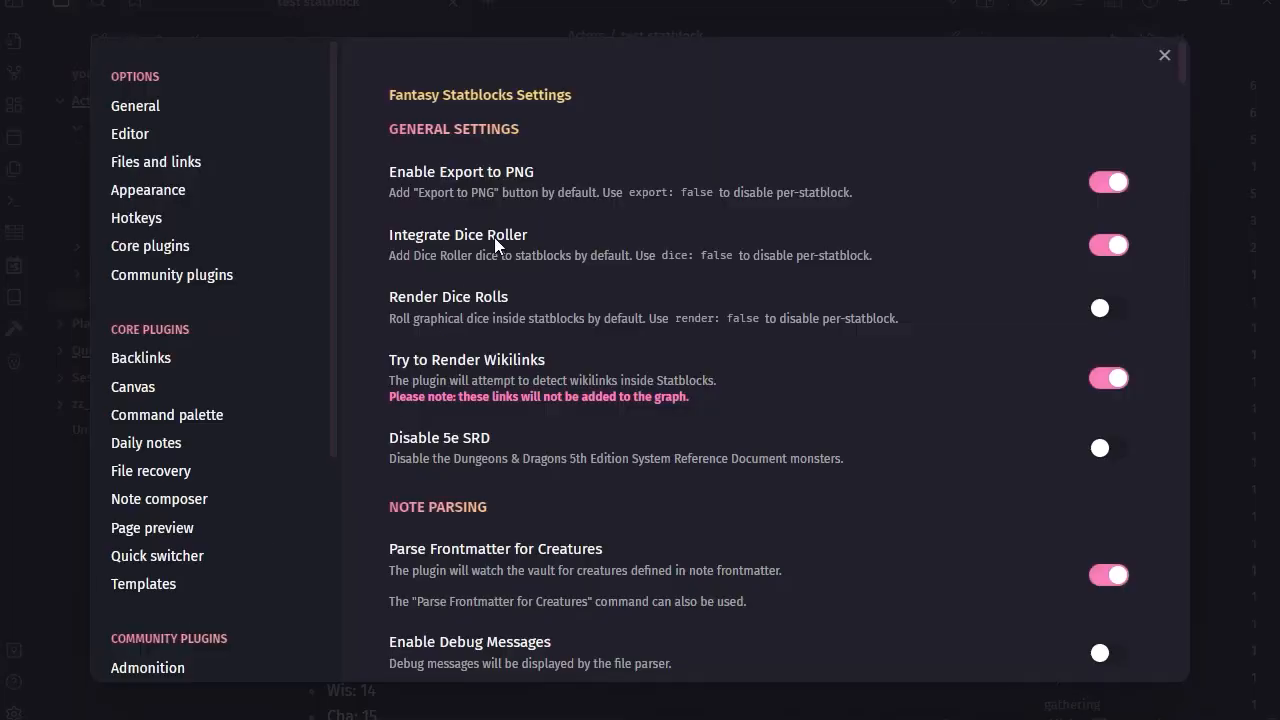
{"action": "scroll", "coordinate": [860, 454], "scroll_direction": "down", "scroll_amount": 20}
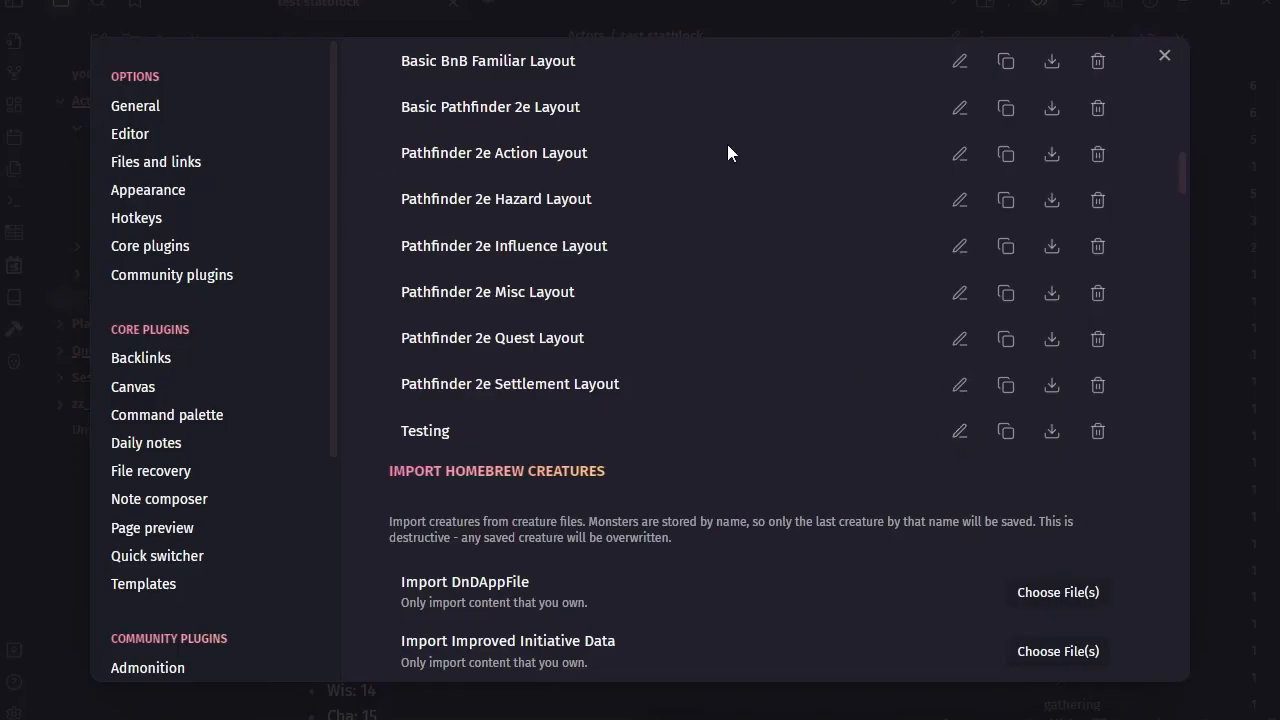
{"action": "left_click", "coordinate": [961, 436]}
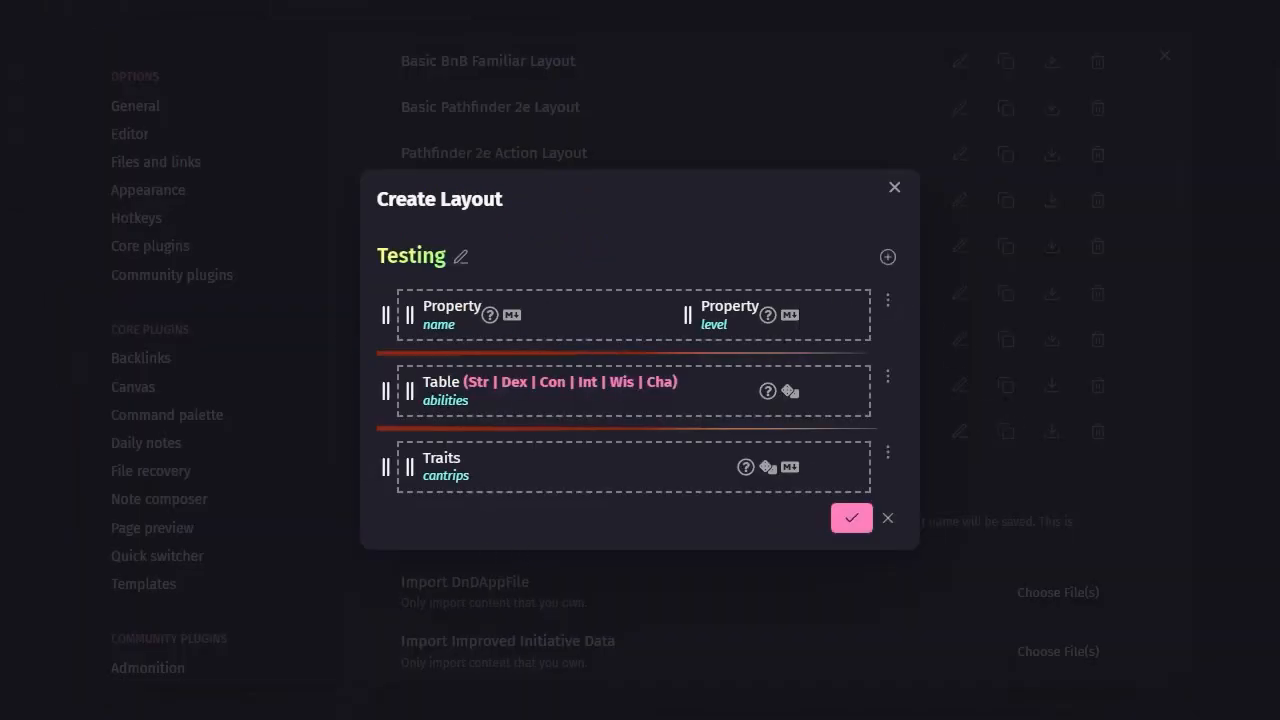
{"action": "mouse_move", "coordinate": [764, 475]}
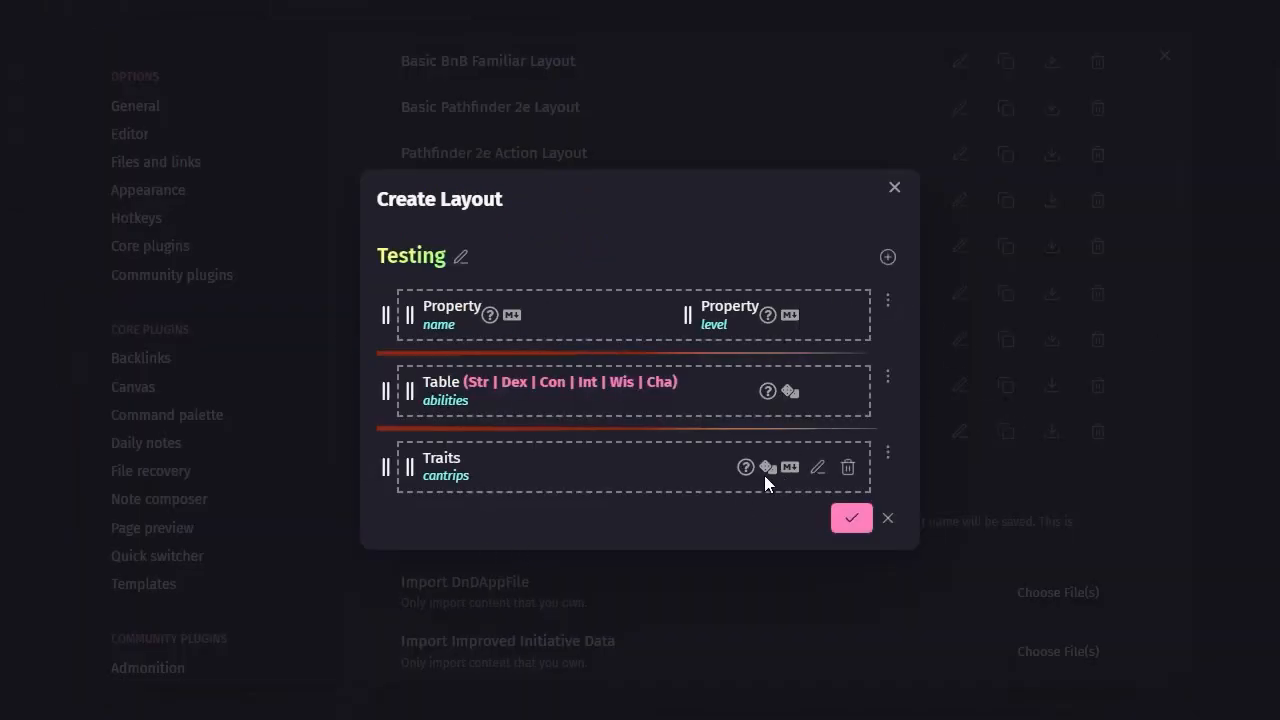
{"action": "left_click", "coordinate": [817, 468]}
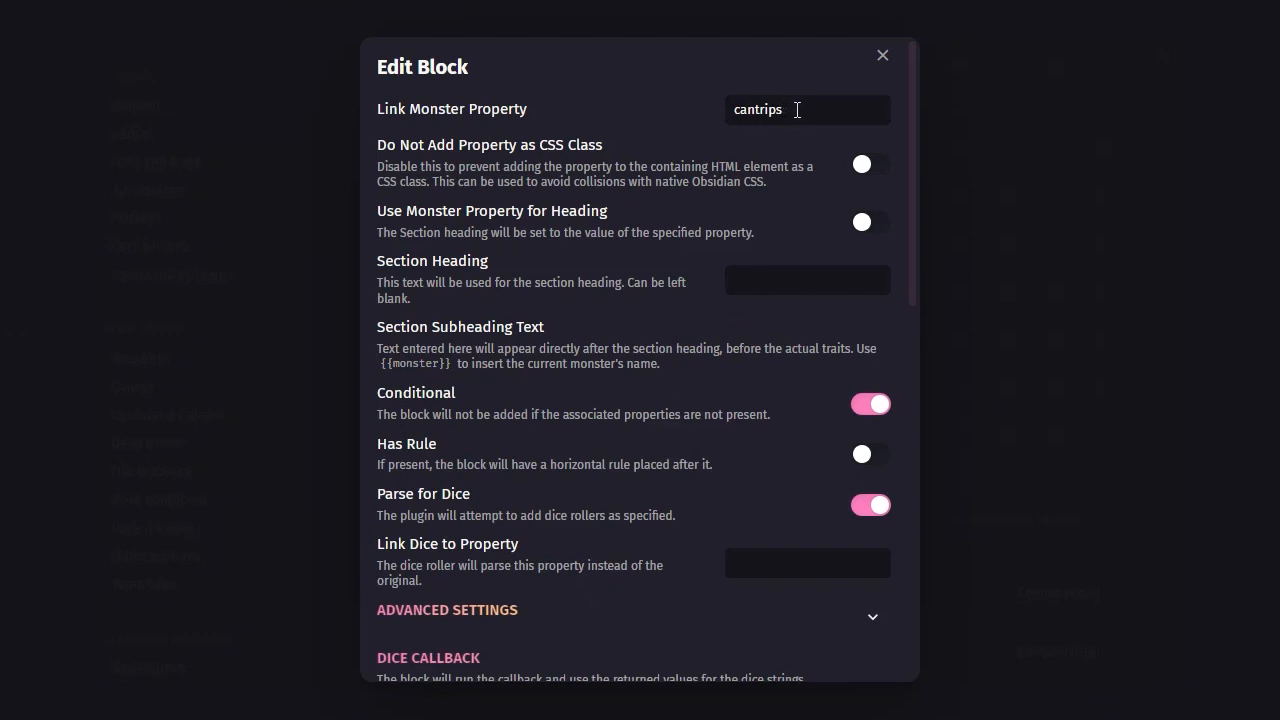
{"action": "key", "text": "ctrl+a"}
{"action": "type", "text": "spellcasting"}
Step: Look over the remaining Traits block options, apply the block, save the Testing layout and close the settings
{"action": "scroll", "coordinate": [652, 495], "scroll_direction": "down", "scroll_amount": 10}
{"action": "scroll", "coordinate": [646, 483], "scroll_direction": "up", "scroll_amount": 5}
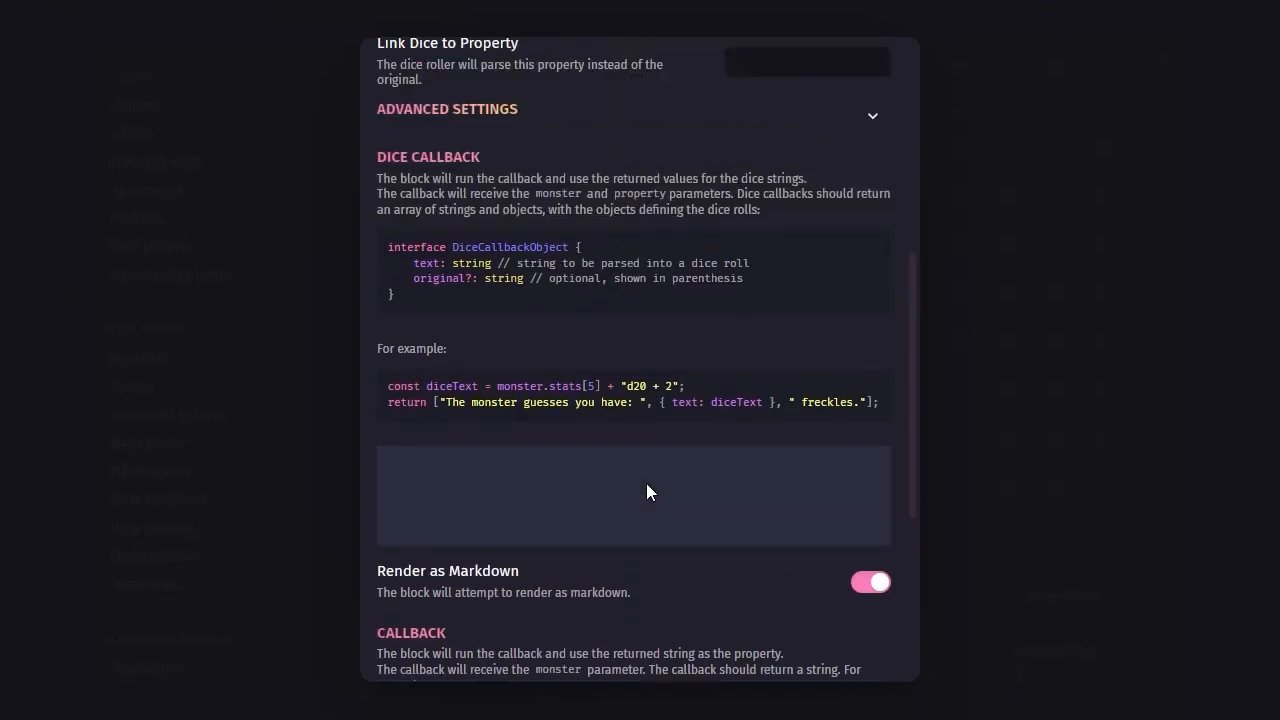
{"action": "scroll", "coordinate": [646, 483], "scroll_direction": "down", "scroll_amount": 2}
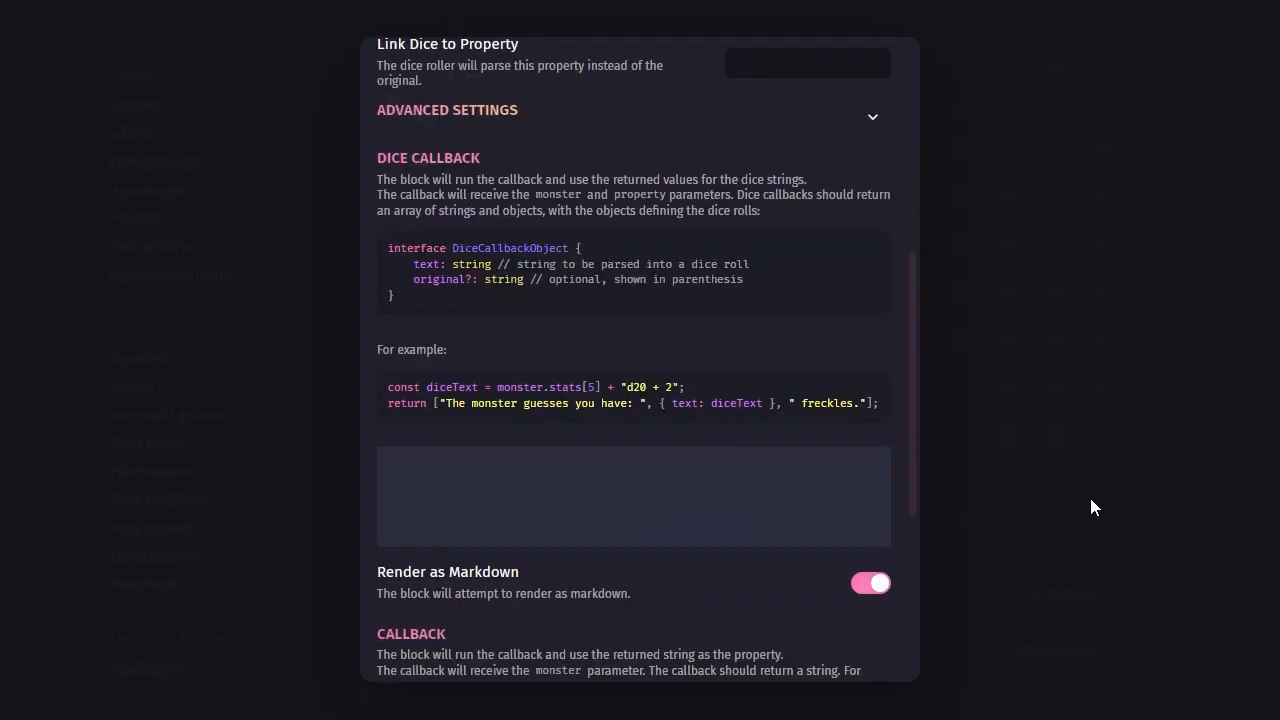
{"action": "scroll", "coordinate": [737, 610], "scroll_direction": "down", "scroll_amount": 5}
{"action": "left_click", "coordinate": [838, 589]}
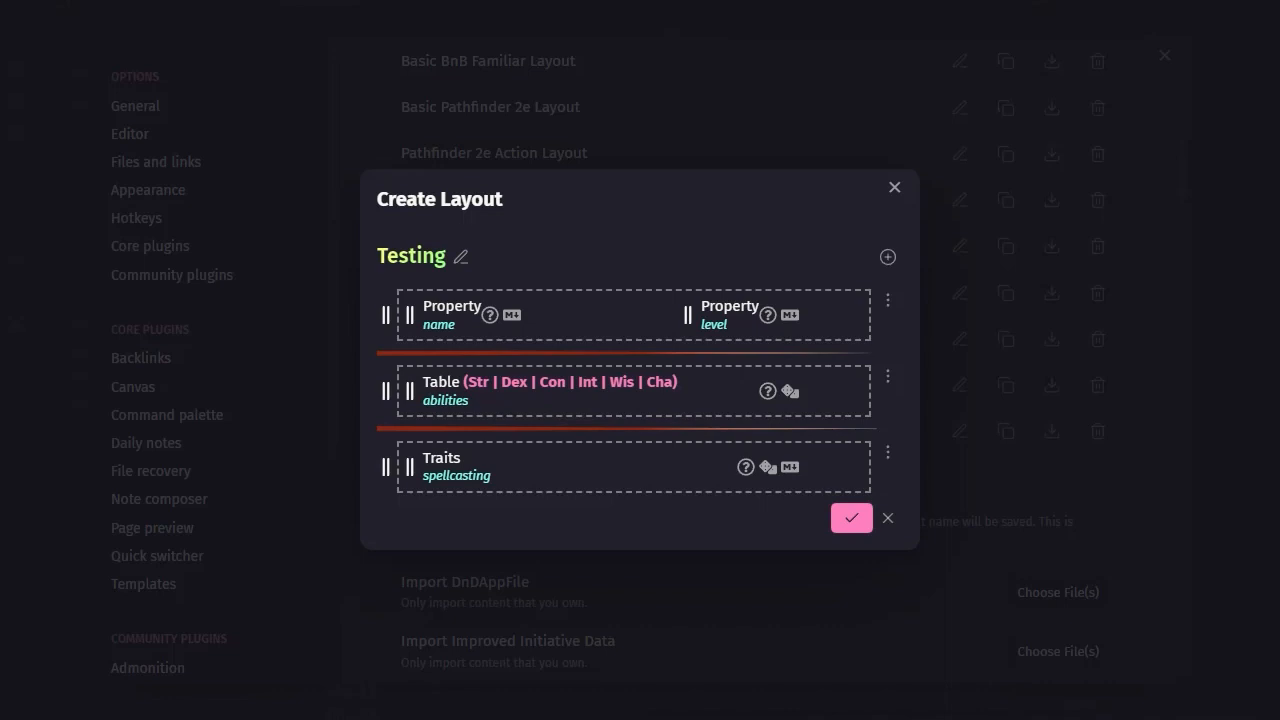
{"action": "left_click", "coordinate": [852, 519]}
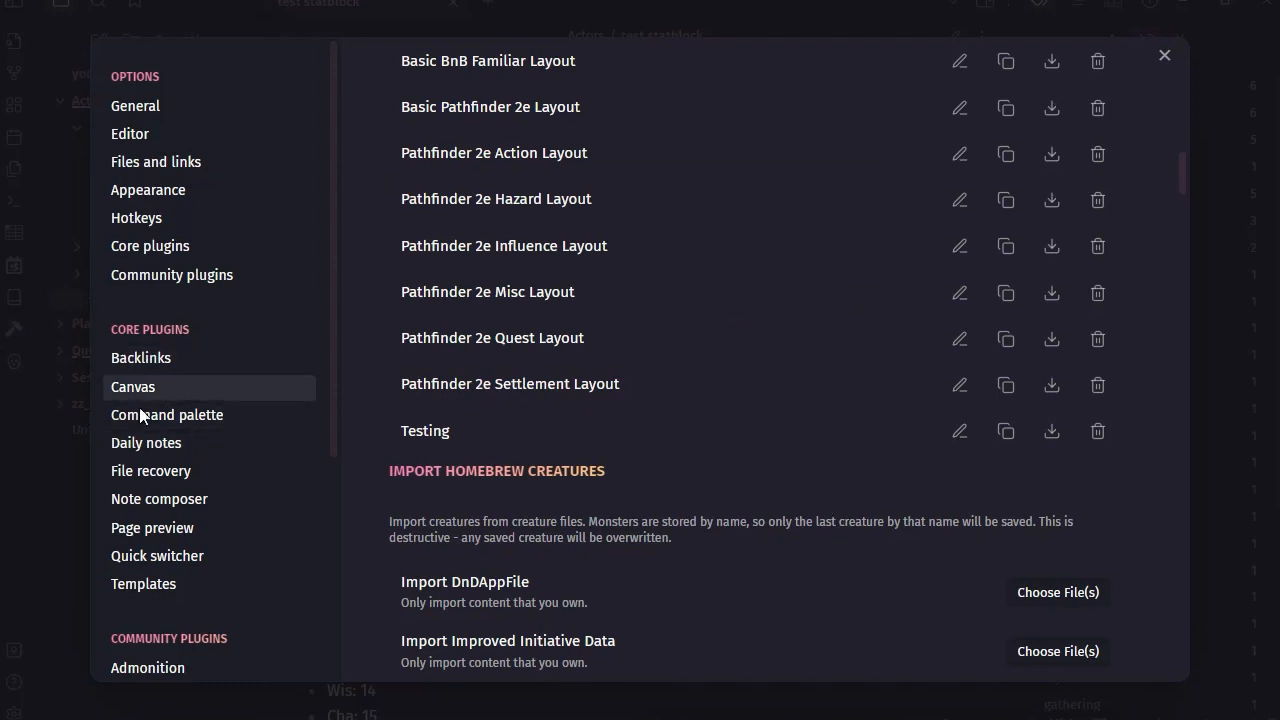
{"action": "left_click", "coordinate": [1164, 56]}
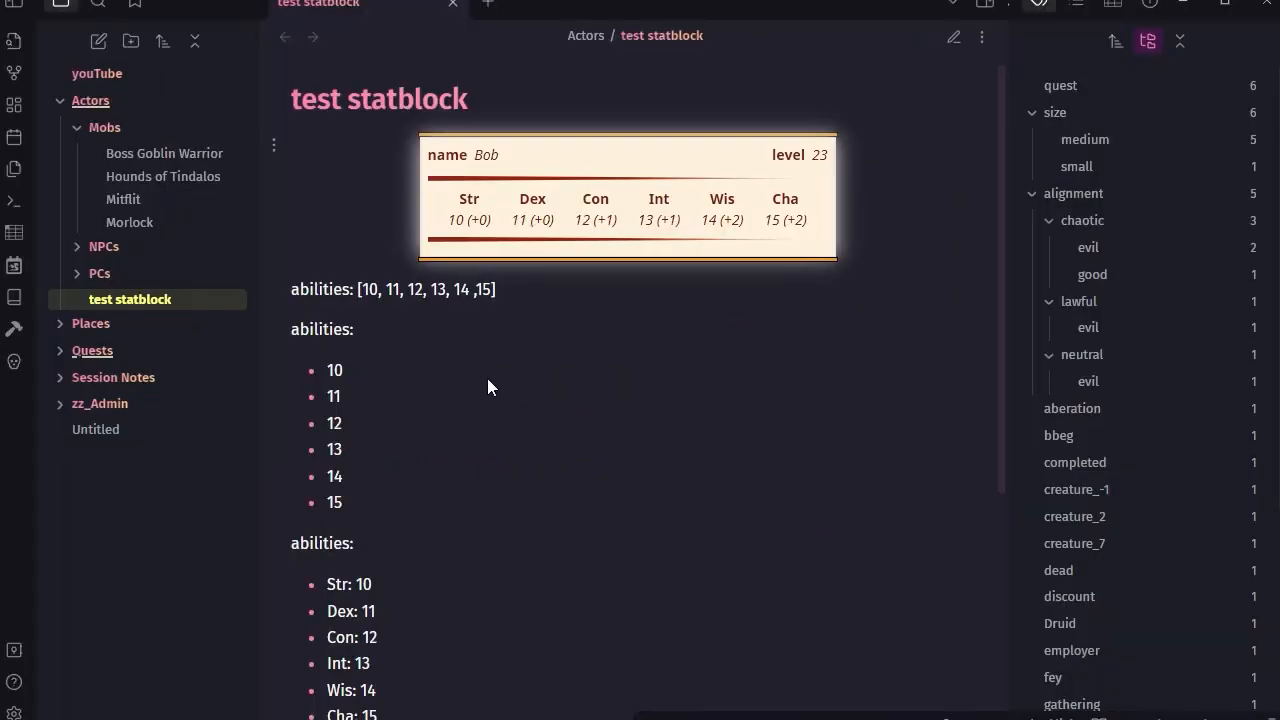
Step: Remove the dash before desc in the statblock code and rename the cantips key to spellcasting
{"action": "left_click", "coordinate": [953, 38]}
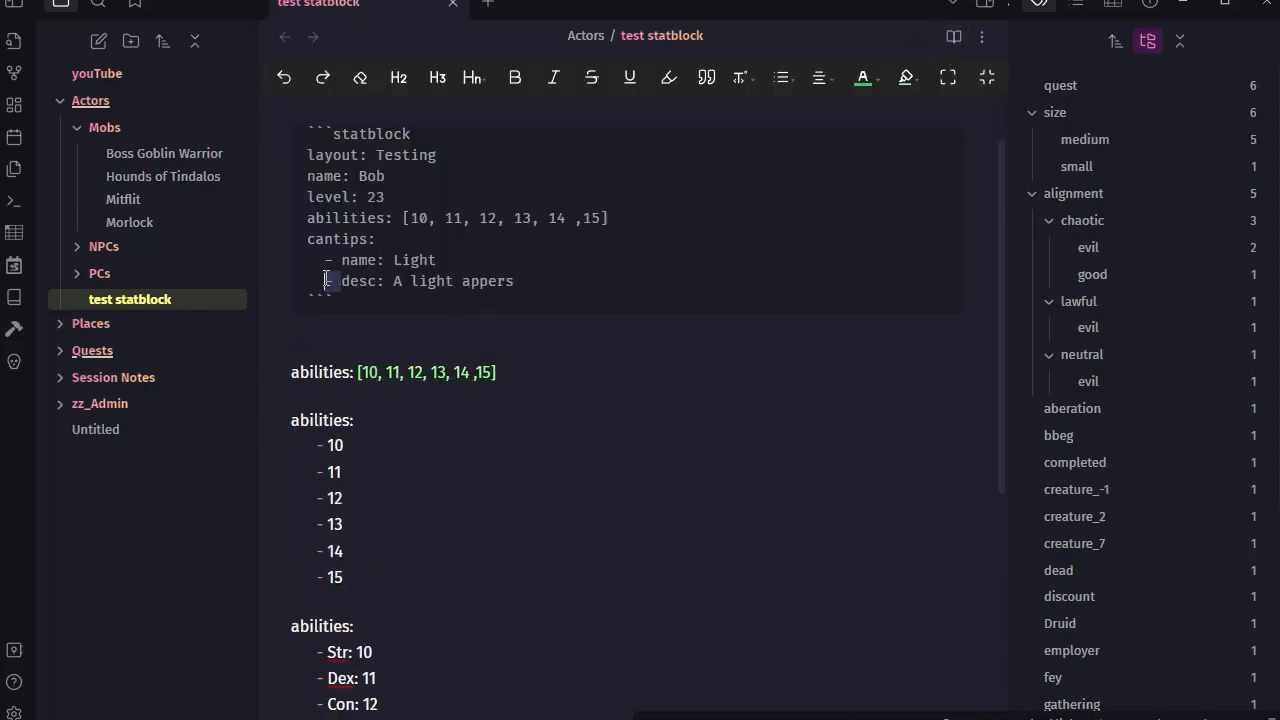
{"action": "key", "text": "BackSpace"}
{"action": "left_click_drag", "start_coordinate": [368, 239], "coordinate": [307, 240]}
{"action": "type", "text": "spellcas"}
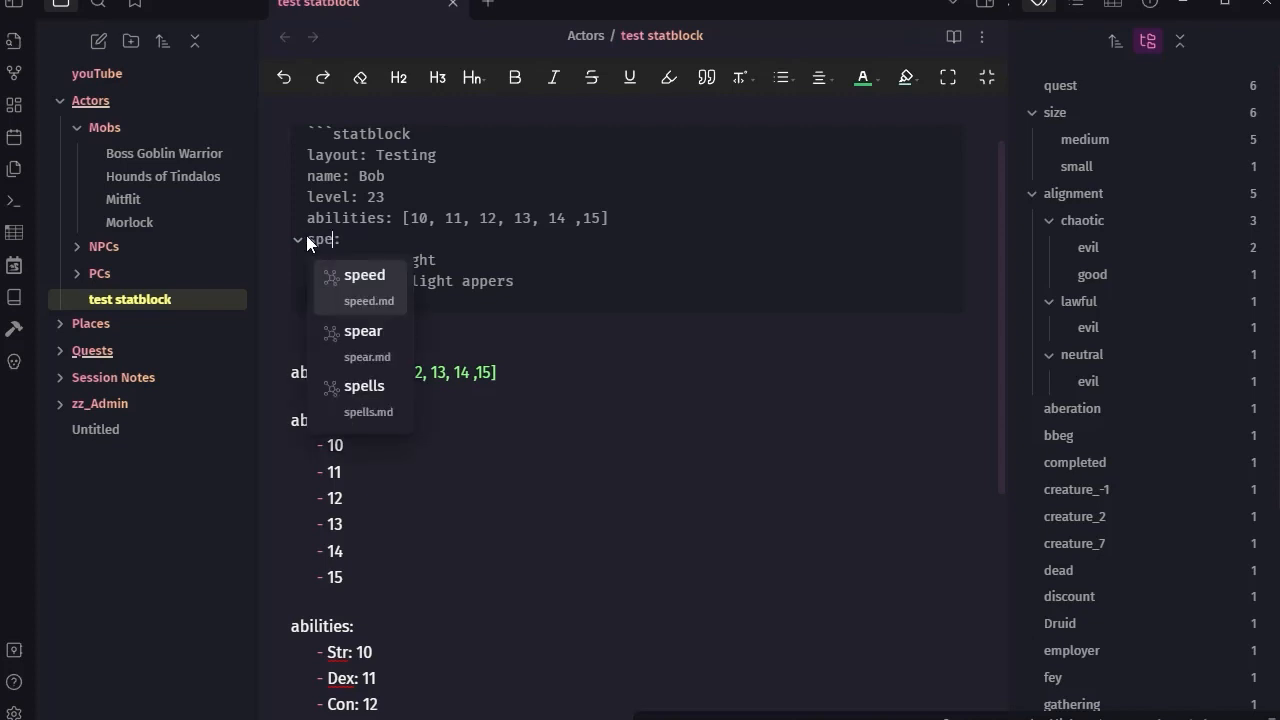
{"action": "type", "text": "ting"}
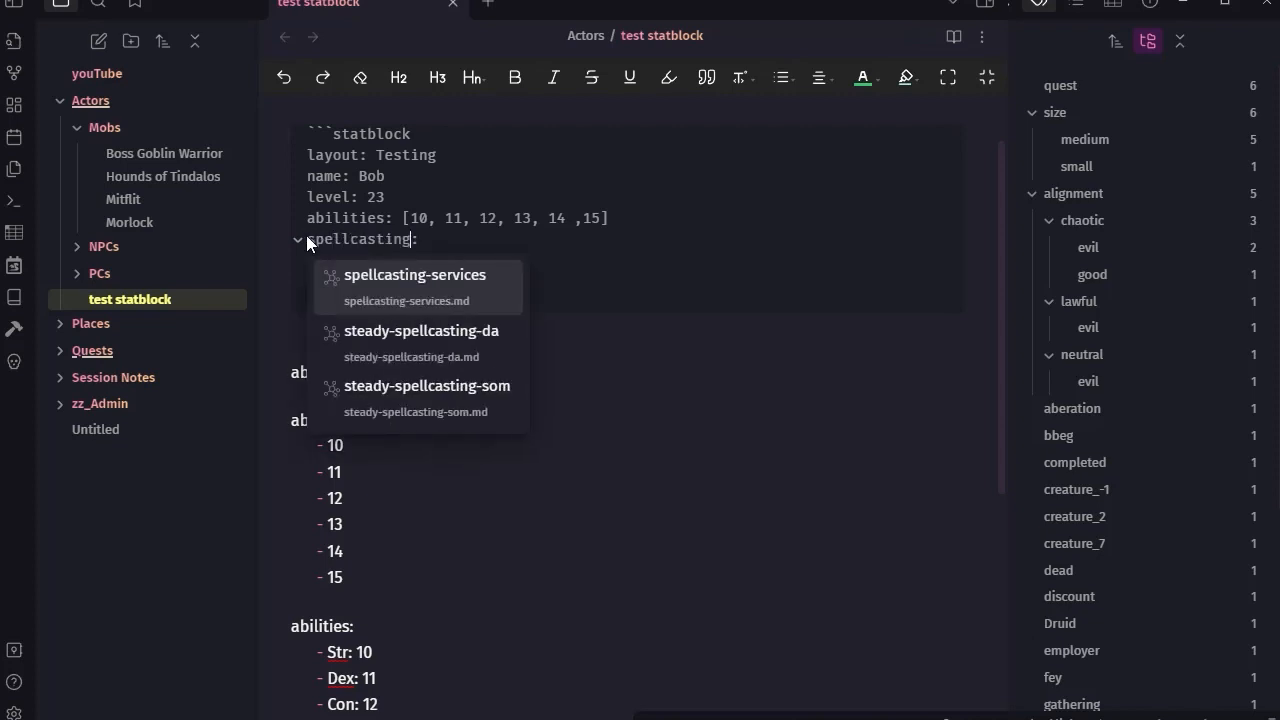
Step: Keep name: Light and desc: A light appers as one list item under spellcasting and show the note in reading view
{"action": "key", "text": "Return"}
{"action": "type", "text": "- name: Light"}
{"action": "key", "text": "Return"}
{"action": "type", "text": "desc: A light appers"}
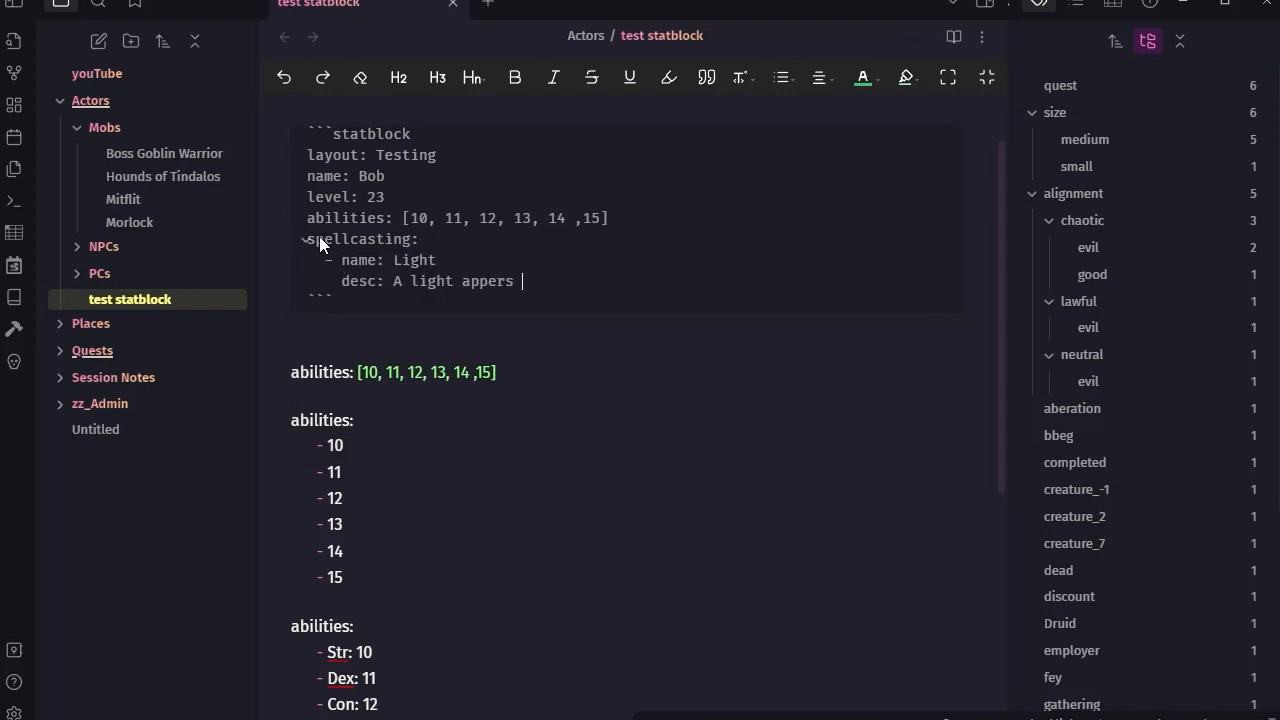
{"action": "left_click", "coordinate": [955, 40]}
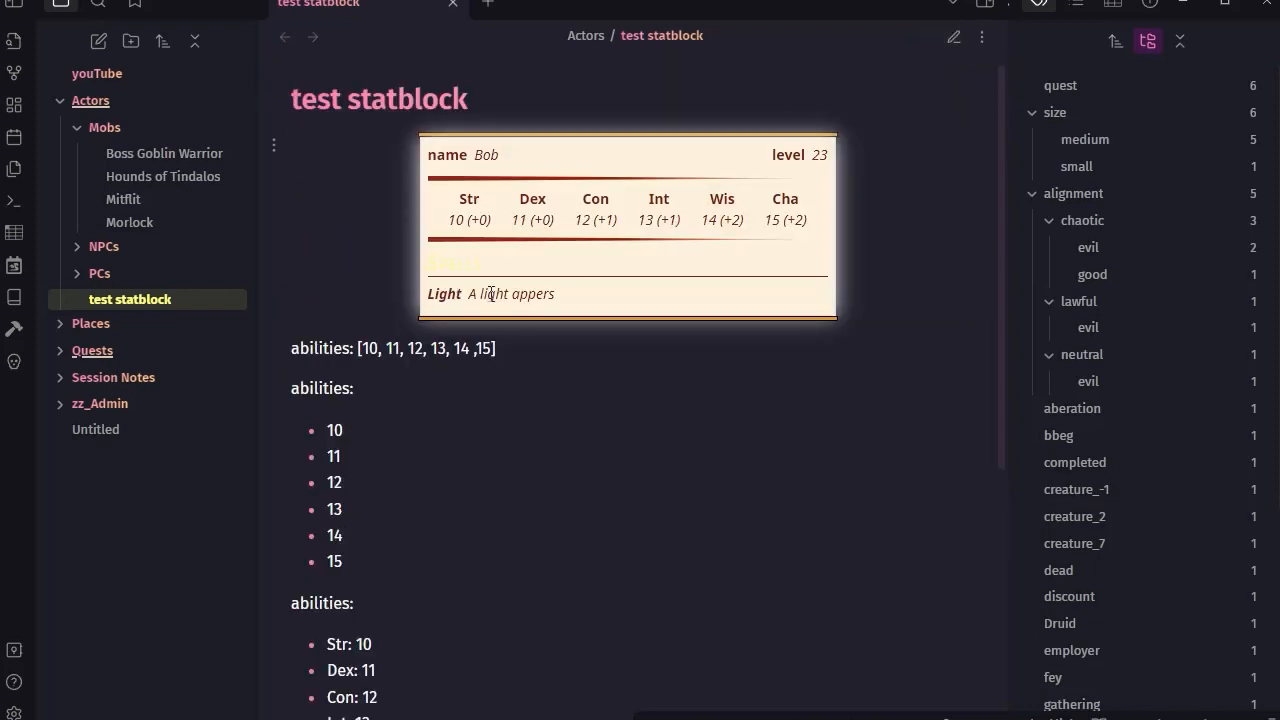
Step: Try desc as a separate dashed list item, check the rendered statblock, and remove the dash again
{"action": "left_click", "coordinate": [951, 41]}
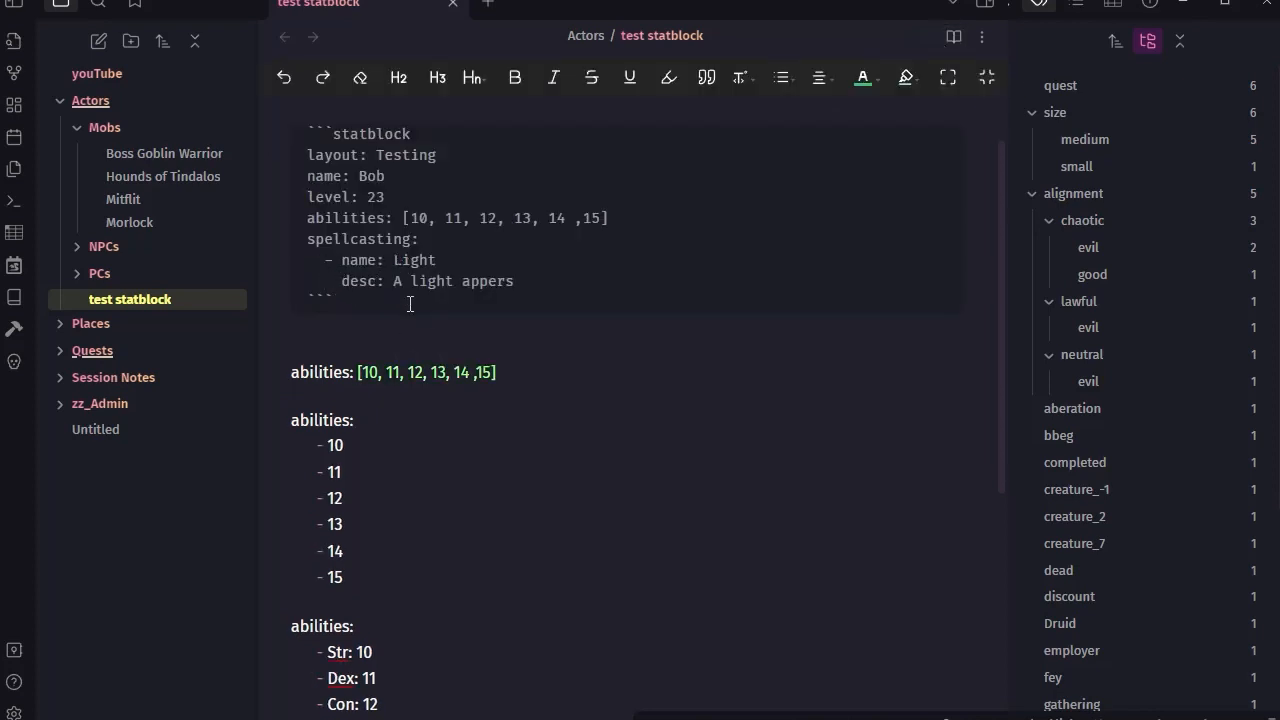
{"action": "type", "text": "-"}
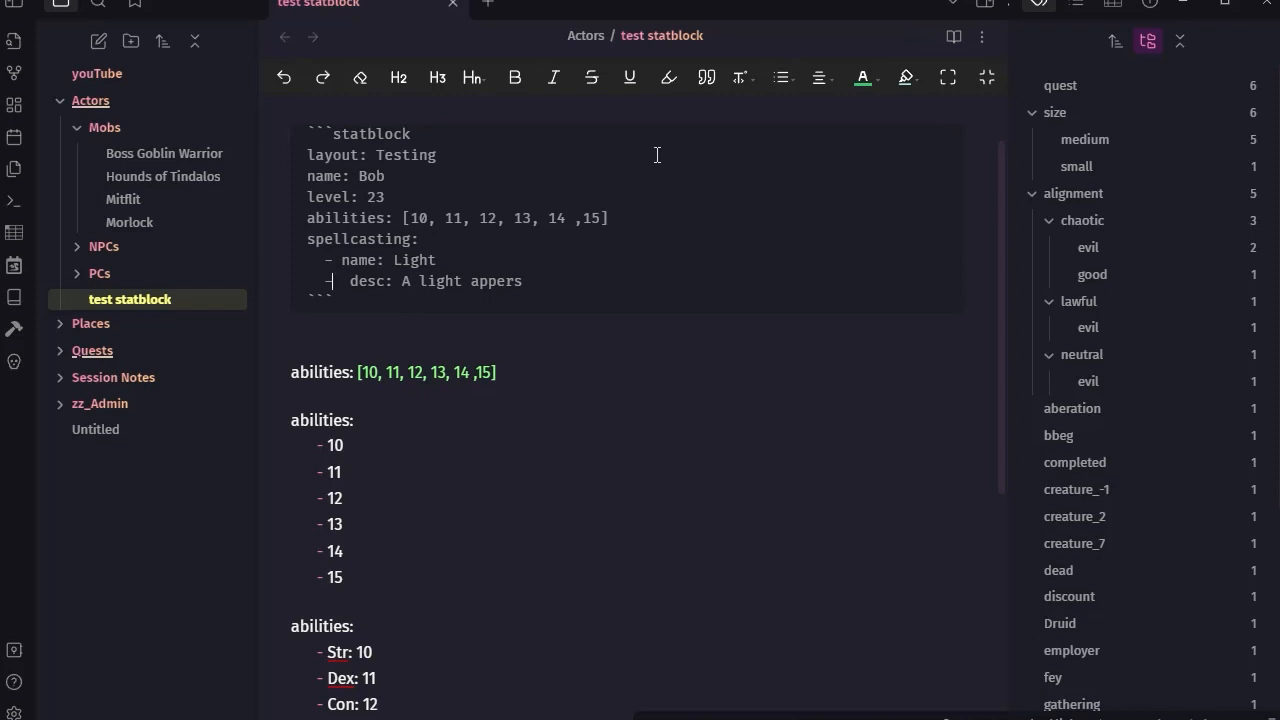
{"action": "left_click", "coordinate": [954, 38]}
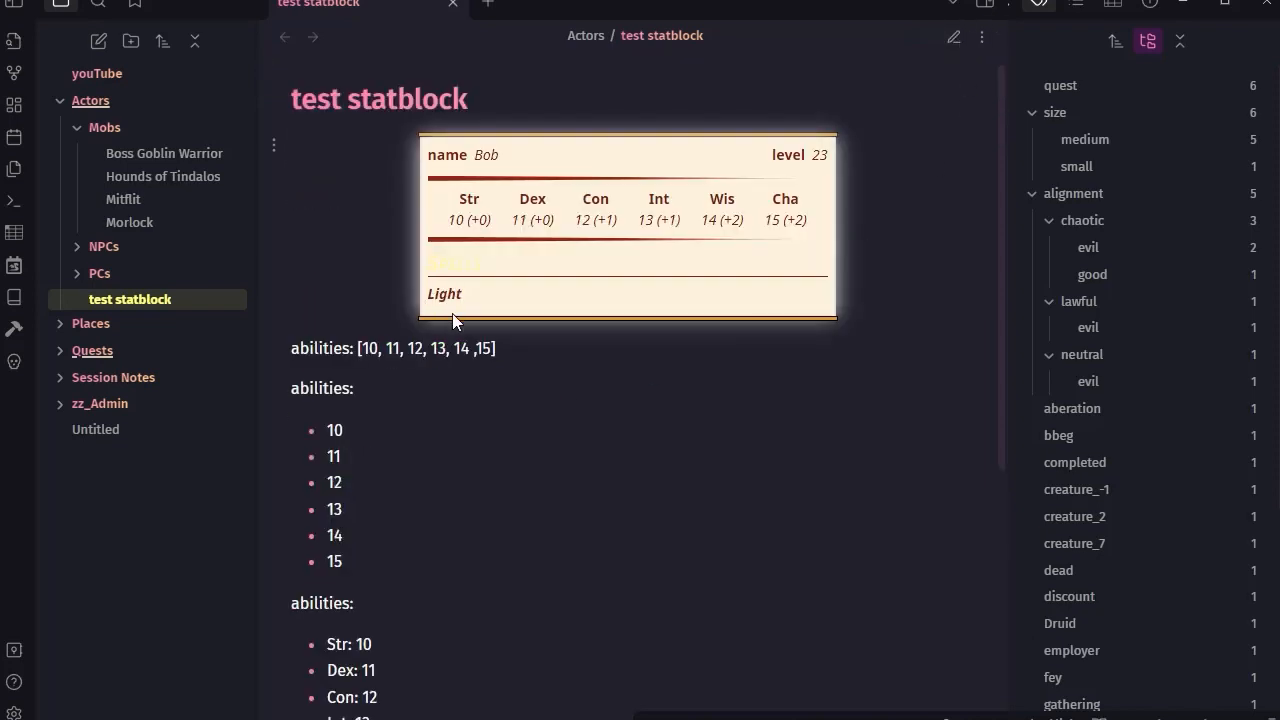
{"action": "left_click_drag", "start_coordinate": [474, 263], "coordinate": [383, 270]}
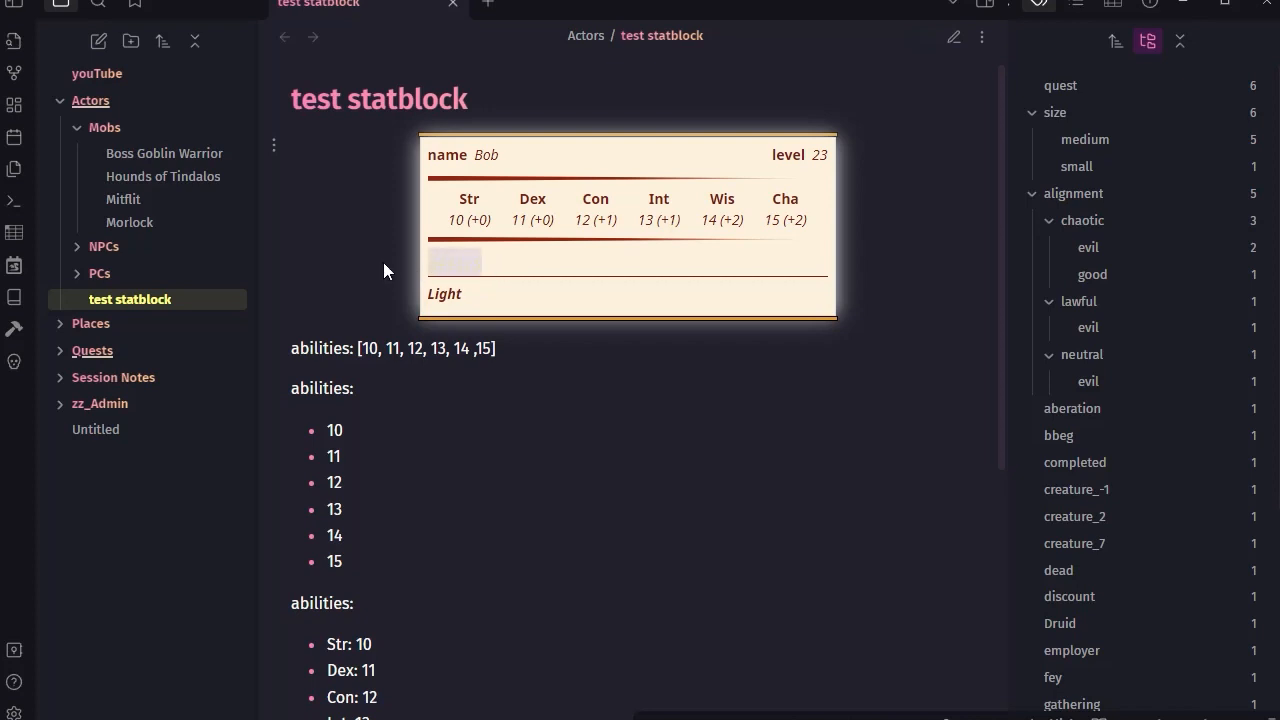
{"action": "left_click", "coordinate": [562, 313]}
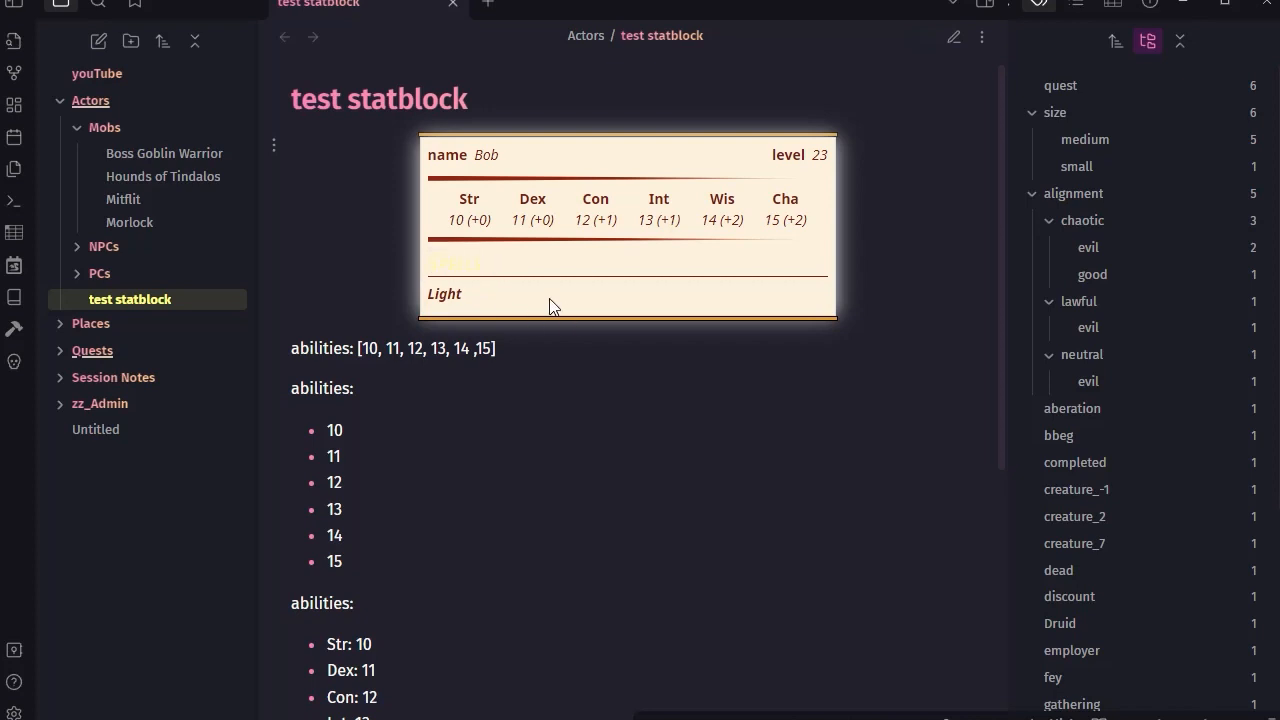
{"action": "left_click", "coordinate": [953, 38]}
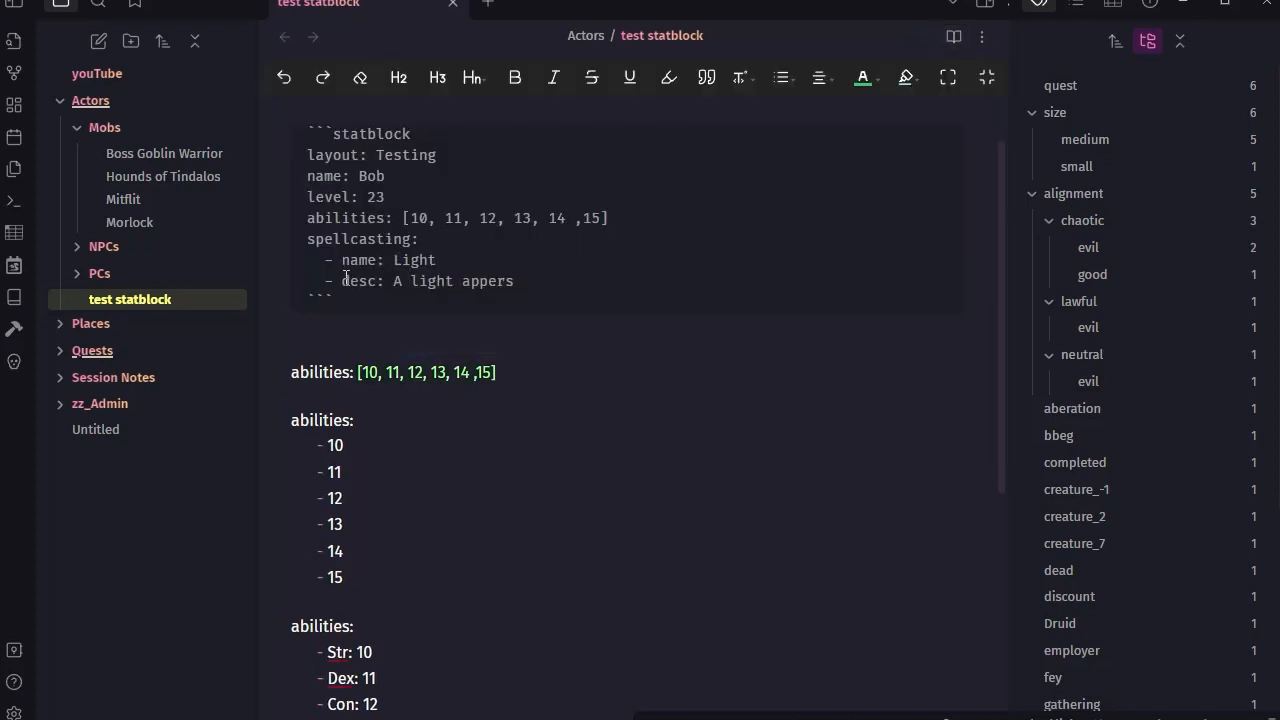
{"action": "left_click_drag", "start_coordinate": [342, 280], "coordinate": [326, 279]}
{"action": "key", "text": "BackSpace"}
Step: Move name: Light onto the spellcasting line, replacing its dash with an opening square bracket and adding a comma after Light
{"action": "left_click", "coordinate": [342, 261]}
{"action": "left_click", "coordinate": [434, 238]}
{"action": "key", "text": "Delete"}
{"action": "key", "text": "Delete"}
{"action": "key", "text": "Delete"}
{"action": "key", "text": "Delete"}
{"action": "key", "text": "Delete"}
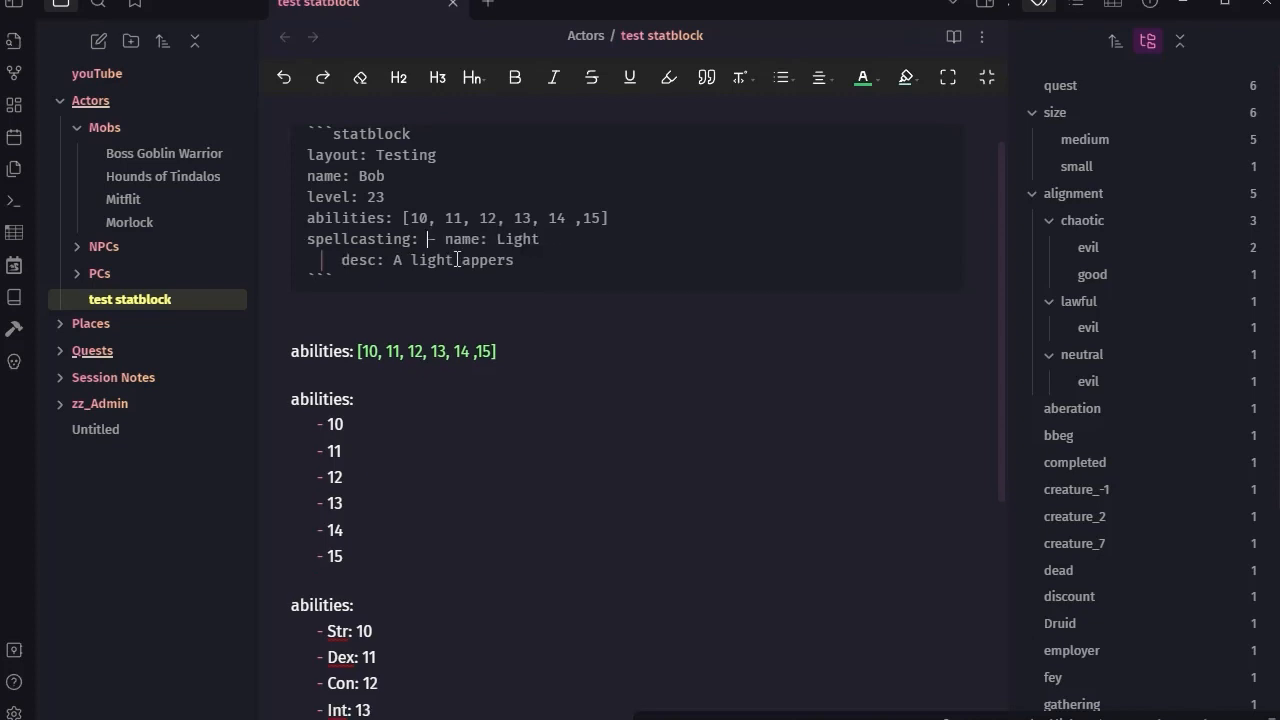
{"action": "type", "text": "["}
{"action": "type", "text": ","}
{"action": "double_click", "coordinate": [416, 219]}
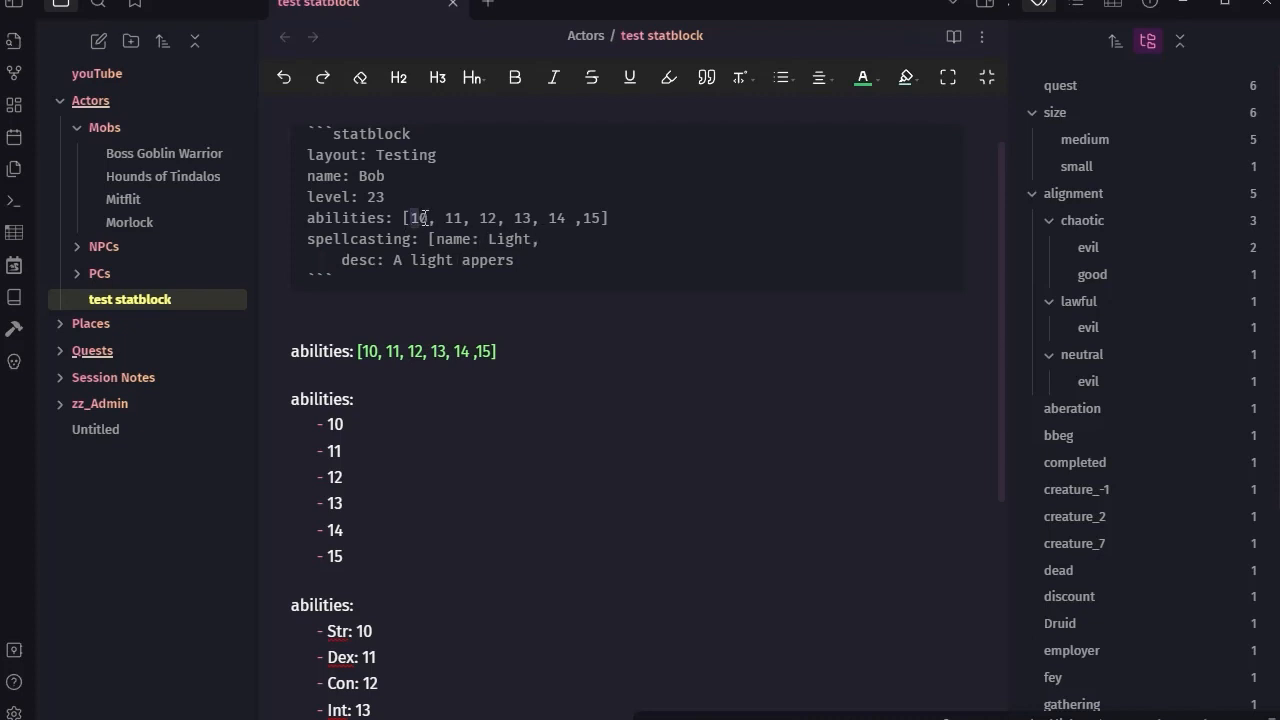
Step: Join desc: A light appers onto the spellcasting line, close the square bracket and show the note in reading view
{"action": "left_click_drag", "start_coordinate": [441, 241], "coordinate": [560, 240]}
{"action": "left_click", "coordinate": [561, 240]}
{"action": "key", "text": "Delete"}
{"action": "key", "text": "Delete"}
{"action": "key", "text": "Delete"}
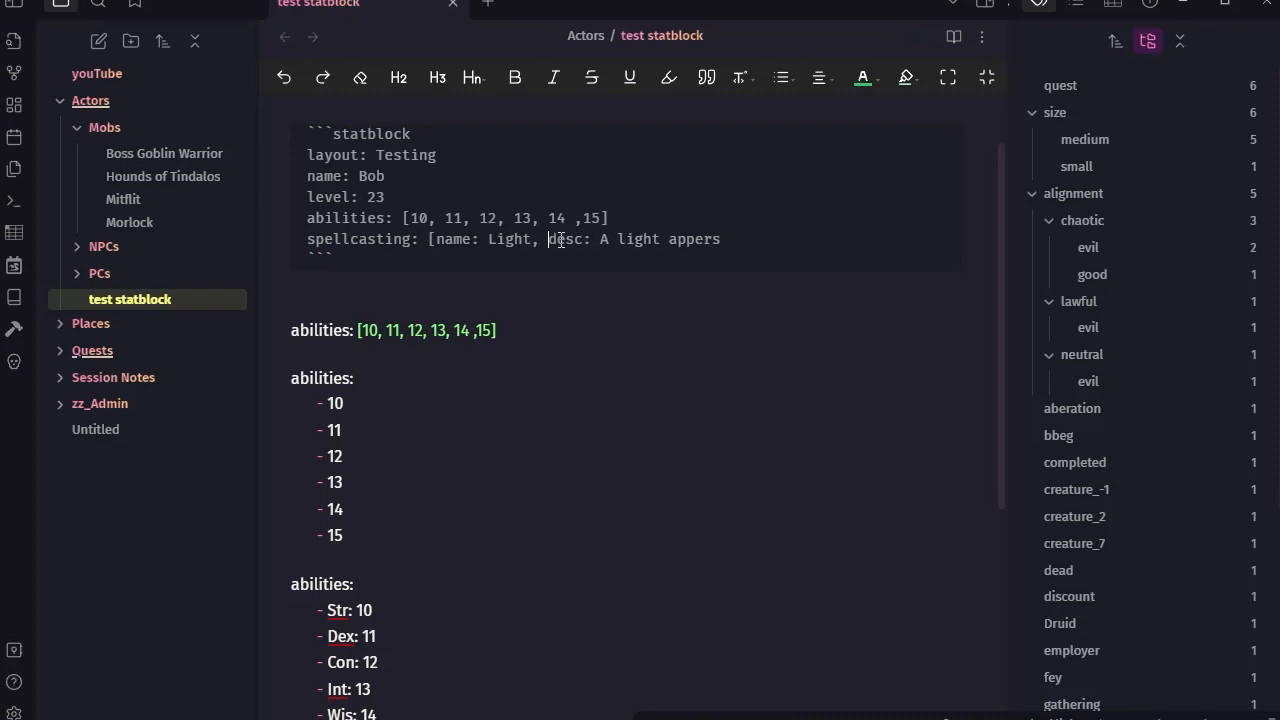
{"action": "key", "text": "Right"}
{"action": "key", "text": "Right"}
{"action": "key", "text": "Right"}
{"action": "type", "text": "]"}
{"action": "left_click", "coordinate": [951, 36]}
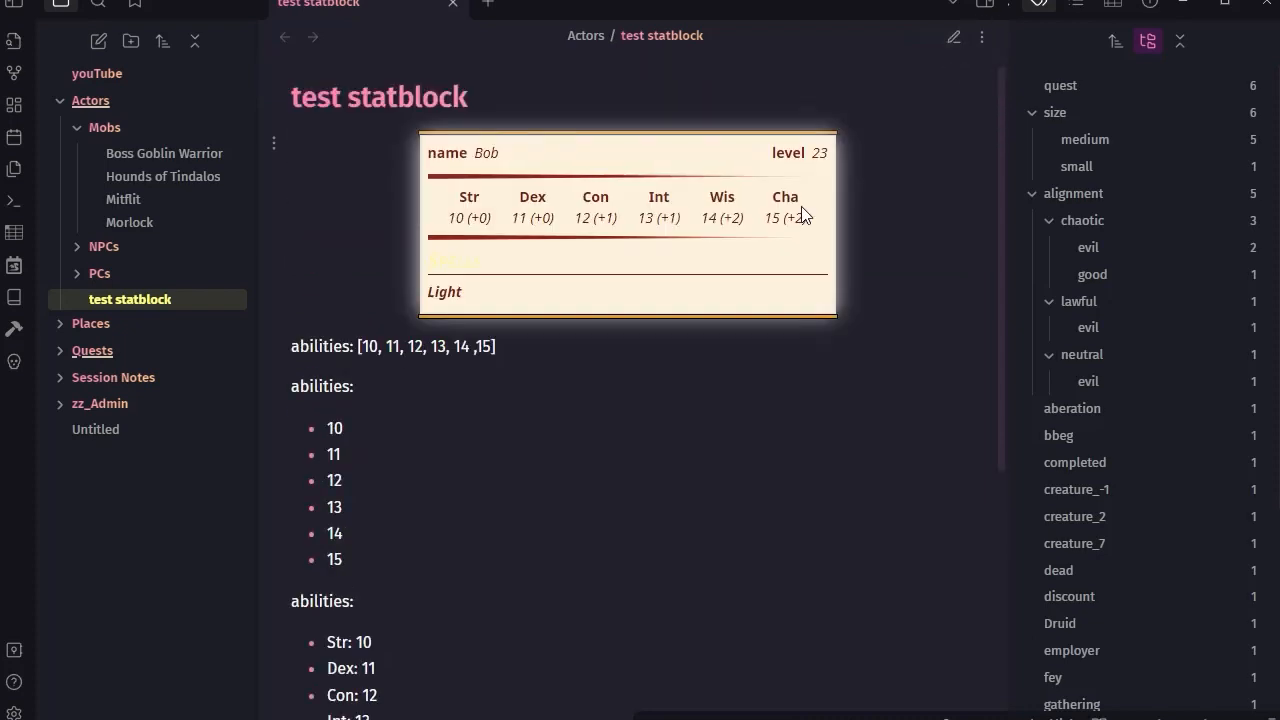
Step: Remove the opening bracket and the comma, and put name: Light back as a dashed list item under spellcasting
{"action": "left_click", "coordinate": [953, 38]}
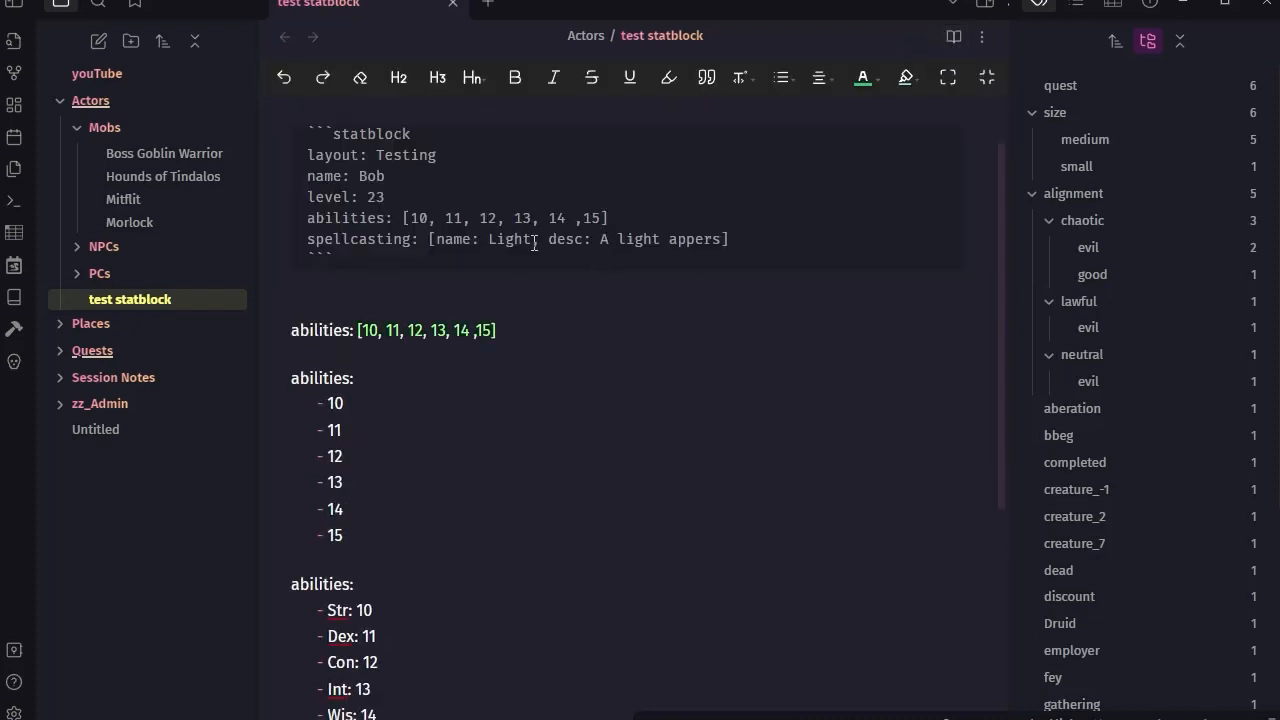
{"action": "left_click", "coordinate": [436, 241]}
{"action": "key", "text": "BackSpace"}
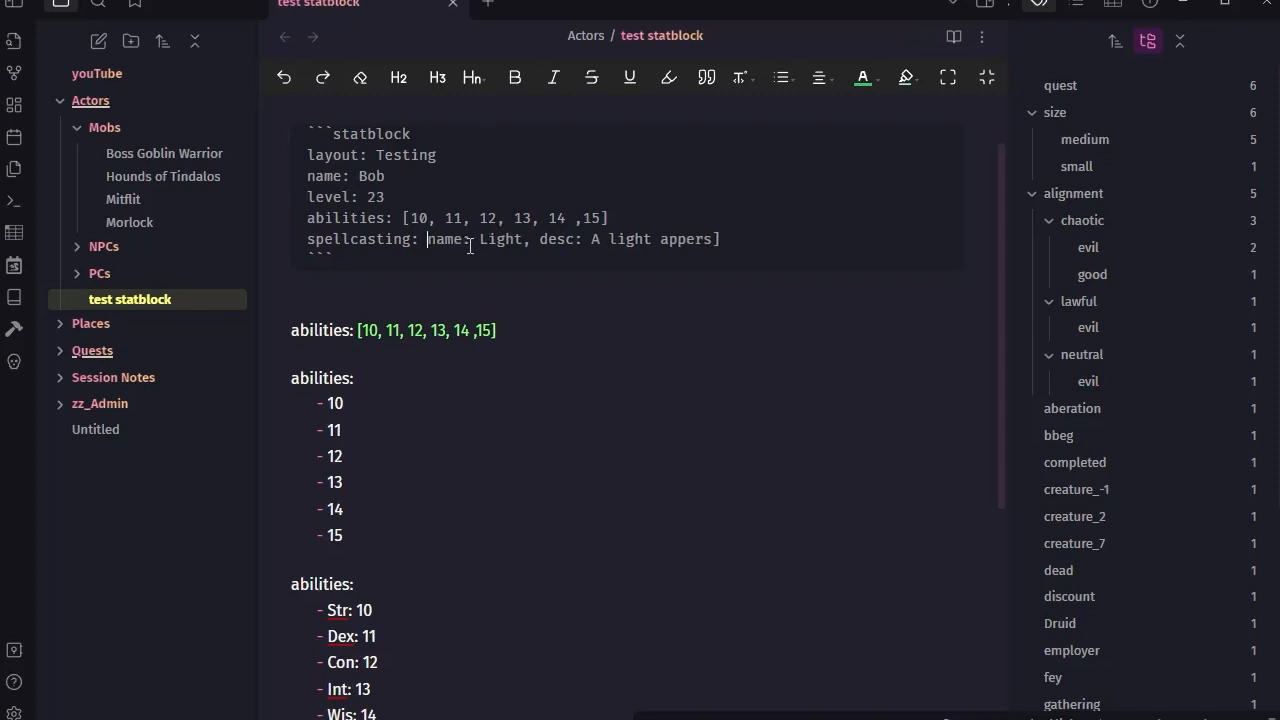
{"action": "key", "text": "Return"}
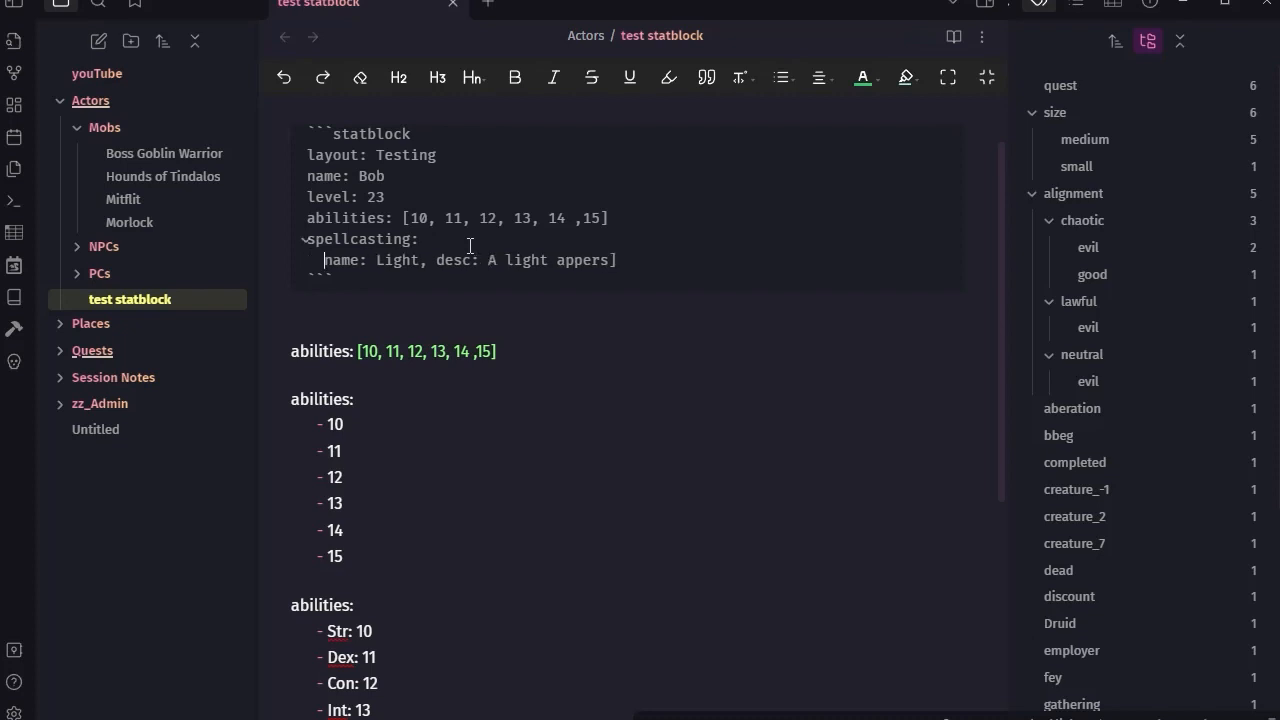
{"action": "type", "text": "-"}
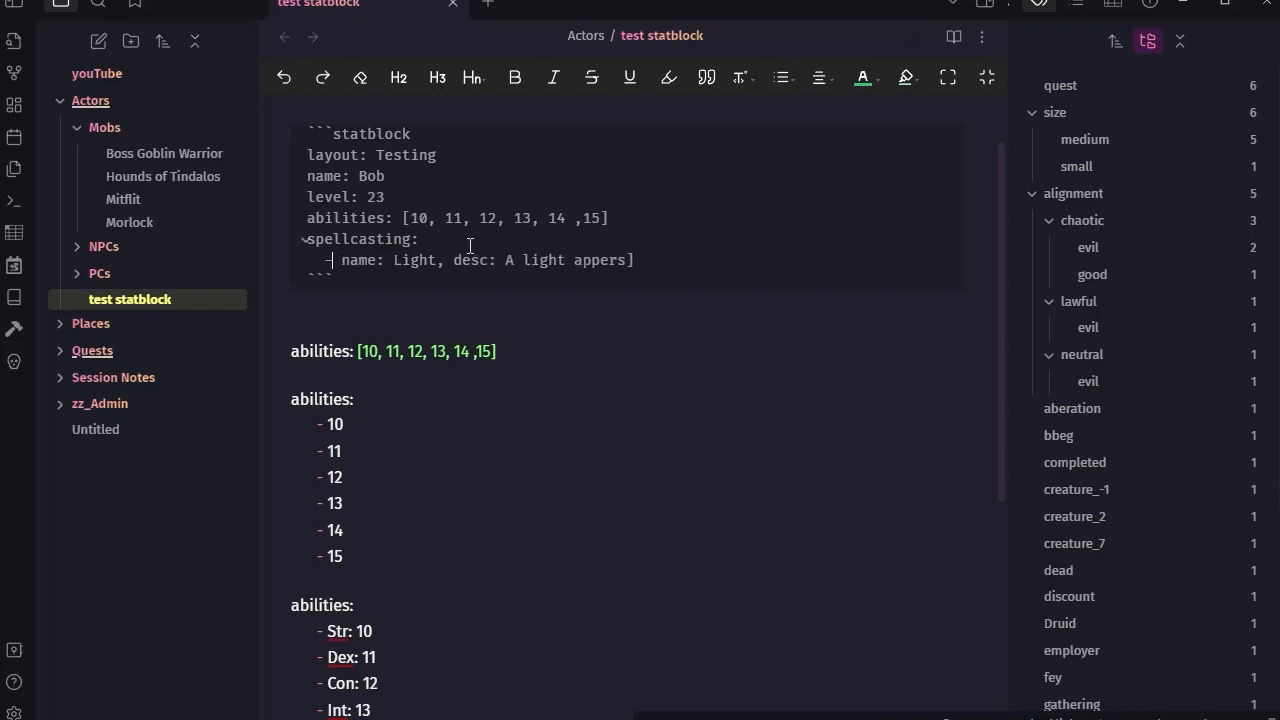
{"action": "left_click", "coordinate": [470, 246]}
{"action": "key", "text": "Down"}
{"action": "key", "text": "Delete"}
{"action": "key", "text": "Right"}
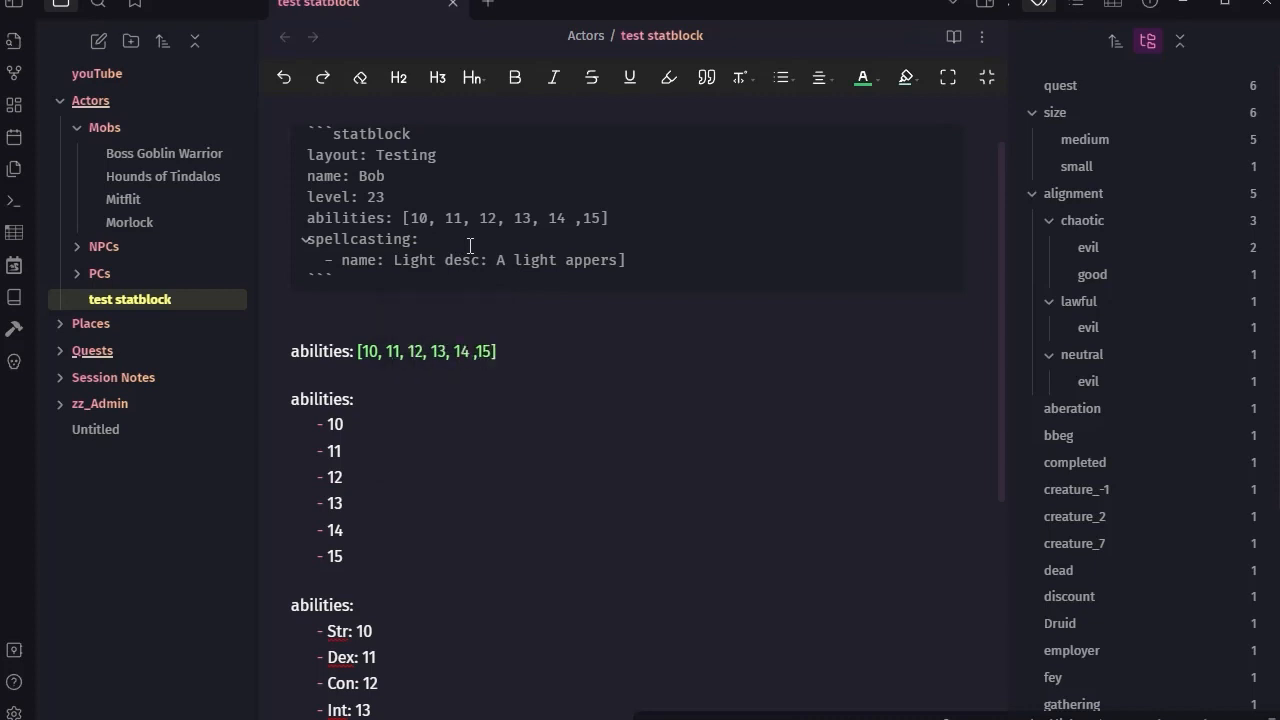
Step: Put desc: A light appers on its own indented line without a dash and delete the closing bracket
{"action": "key", "text": "Return"}
{"action": "type", "text": "-"}
{"action": "key", "text": "BackSpace"}
{"action": "key", "text": "BackSpace"}
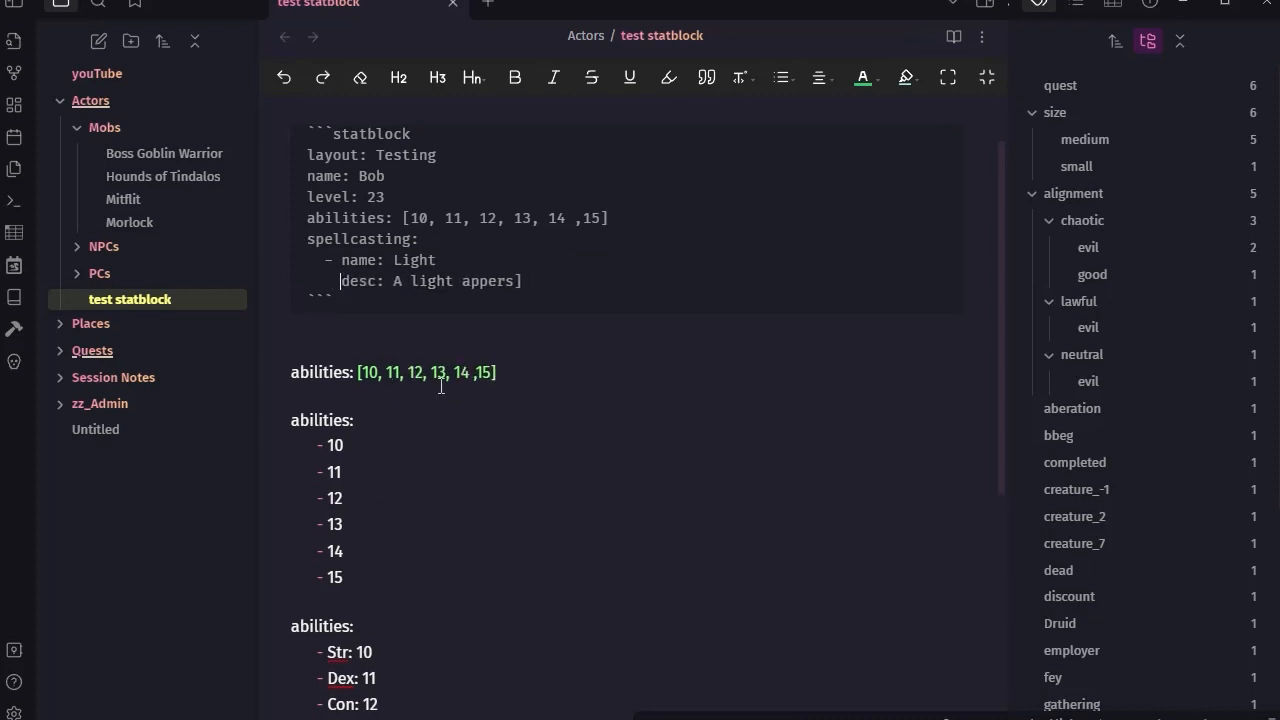
{"action": "left_click", "coordinate": [527, 284]}
{"action": "key", "text": "BackSpace"}
Step: Add a second spellcasting list item with name: Firebolt and an indented desc: key without a dash
{"action": "key", "text": "Return"}
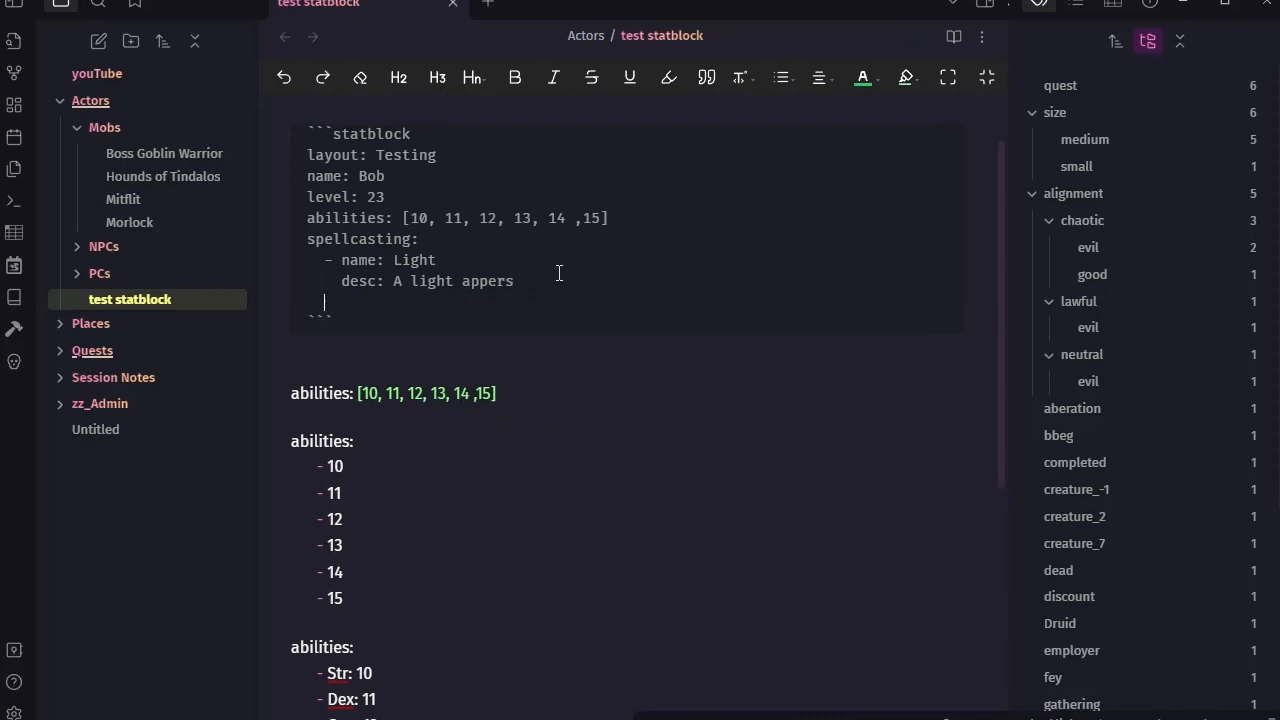
{"action": "type", "text": "- name: Fire"}
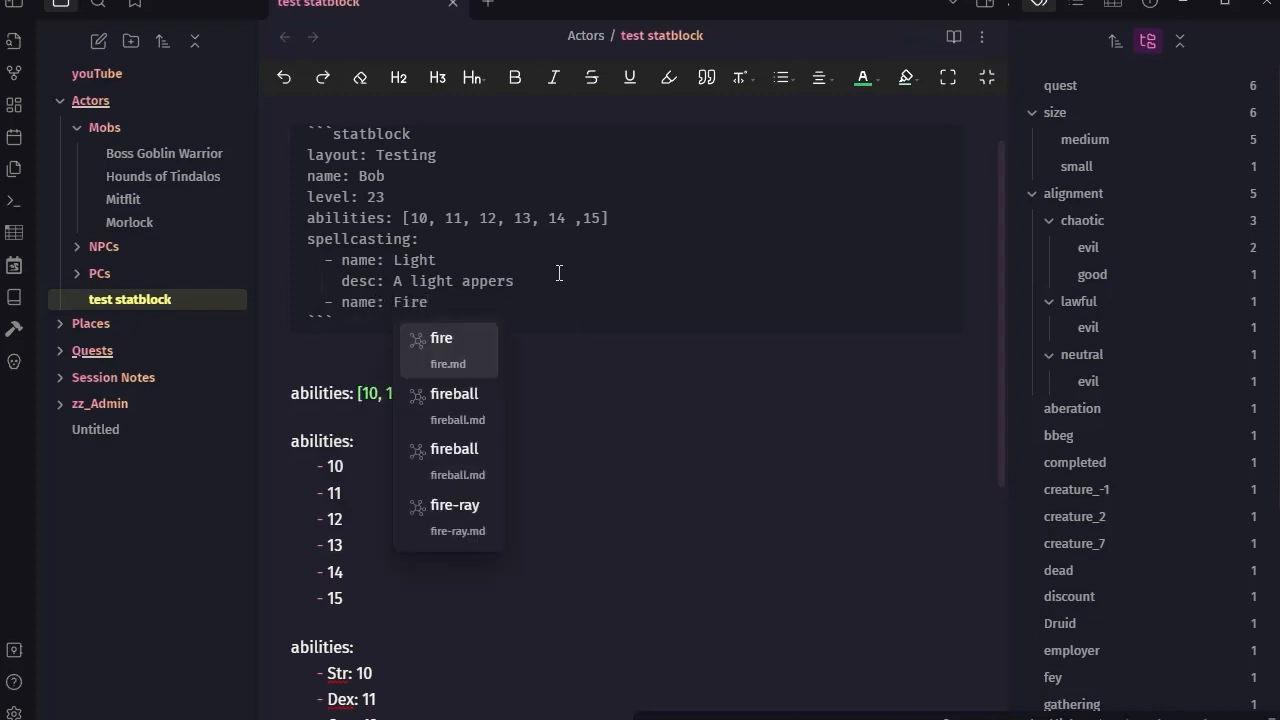
{"action": "type", "text": "bolt"}
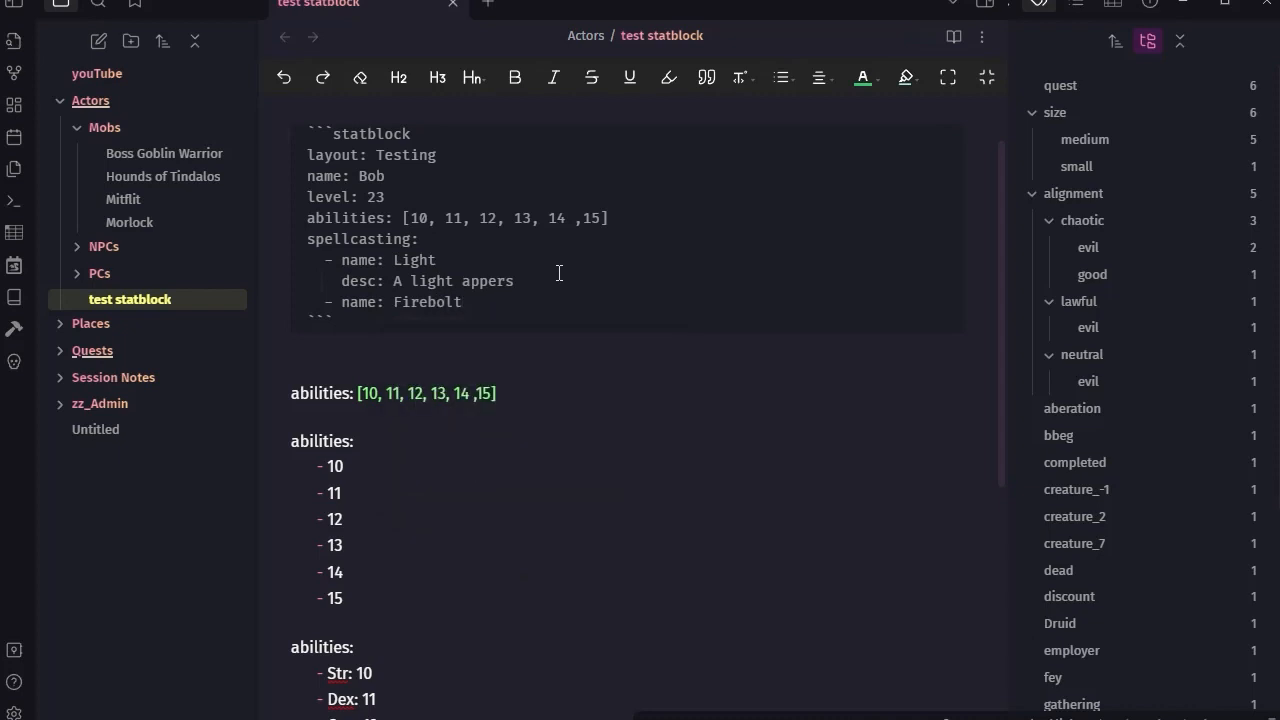
{"action": "key", "text": "Return"}
{"action": "type", "text": "-"}
{"action": "key", "text": "BackSpace"}
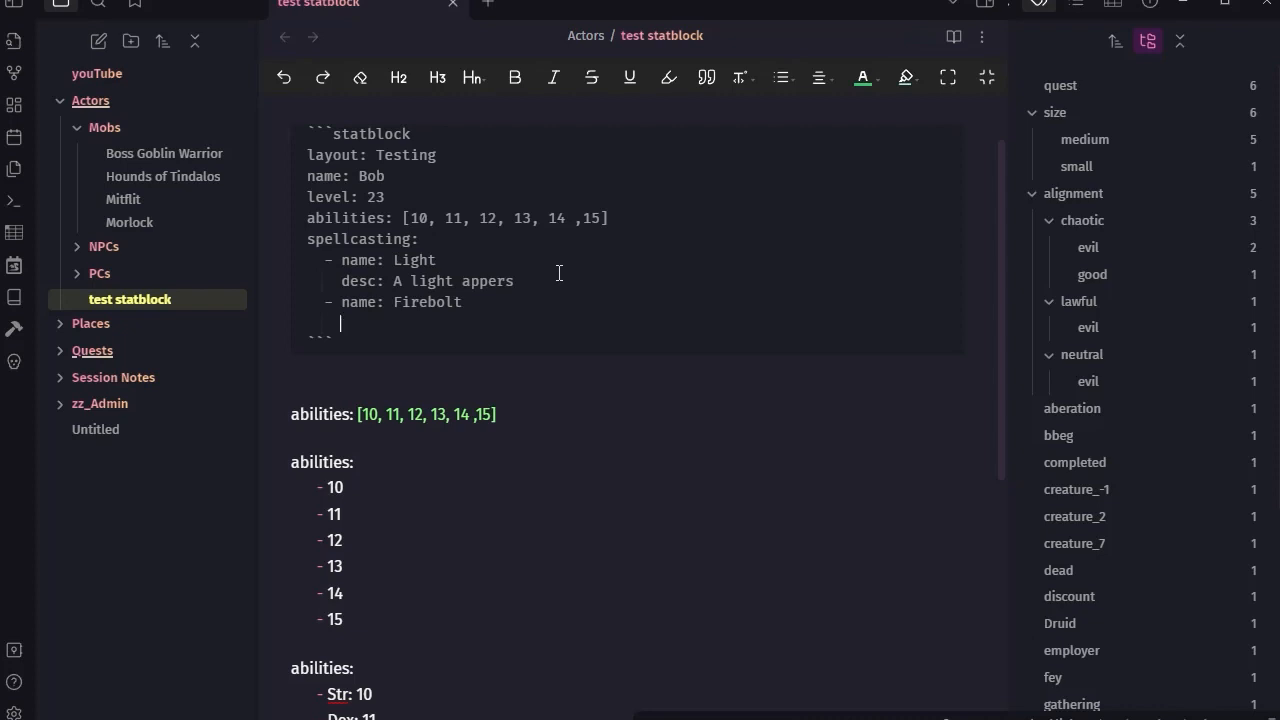
{"action": "type", "text": "desc"}
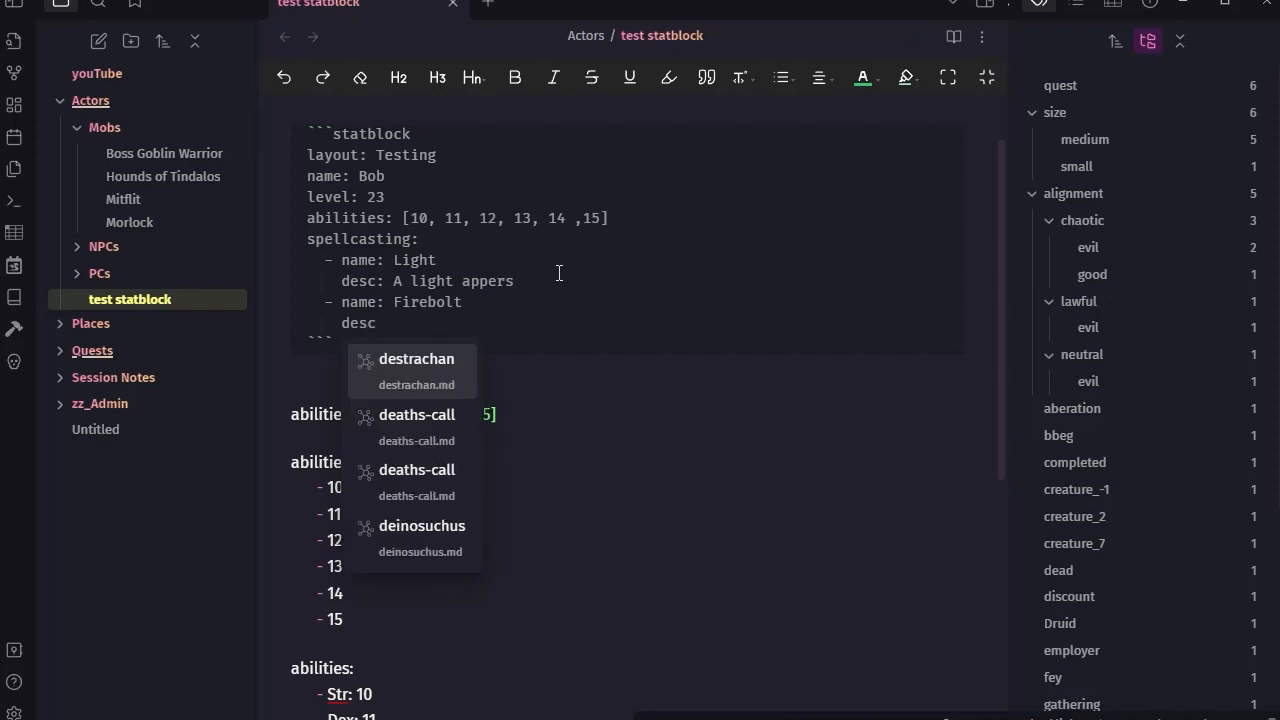
{"action": "type", "text": ": "}
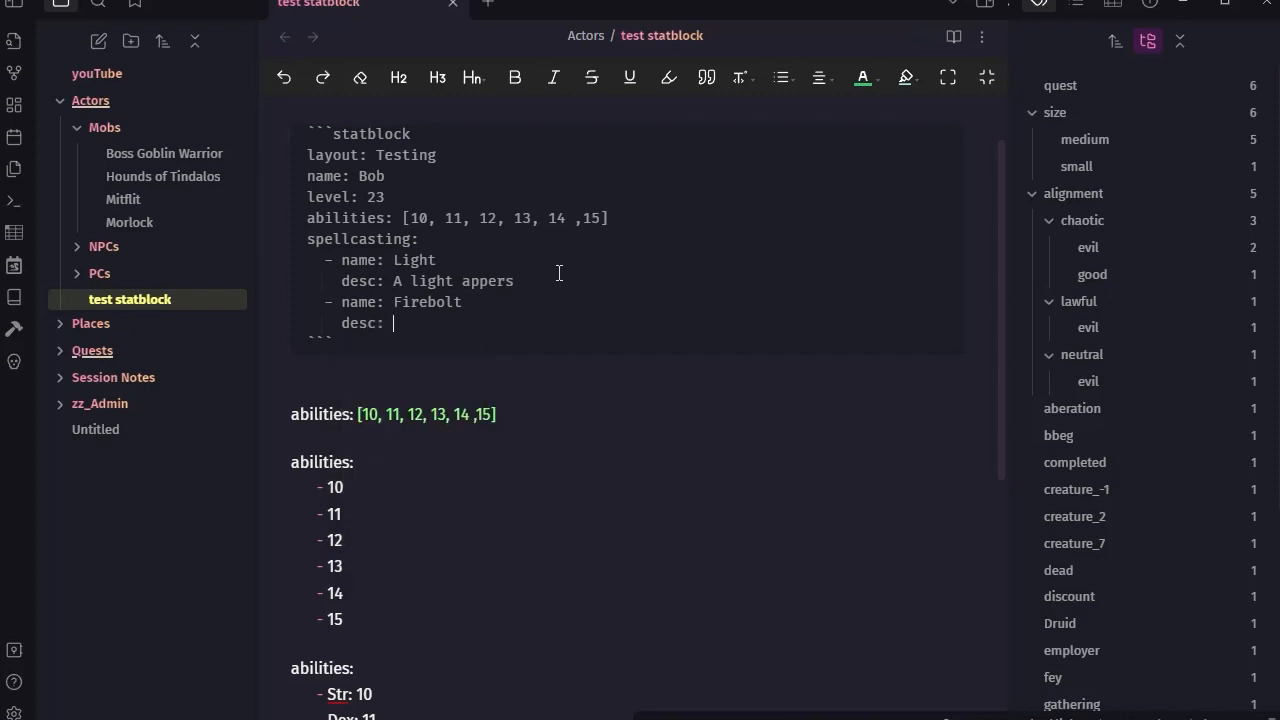
Step: Enter "A mote of fire lepas from your hand" as Firebolt's description
{"action": "type", "text": "A mo0te"}
{"action": "key", "text": "BackSpace"}
{"action": "key", "text": "BackSpace"}
{"action": "key", "text": "BackSpace"}
{"action": "key", "text": "BackSpace"}
{"action": "type", "text": "te o"}
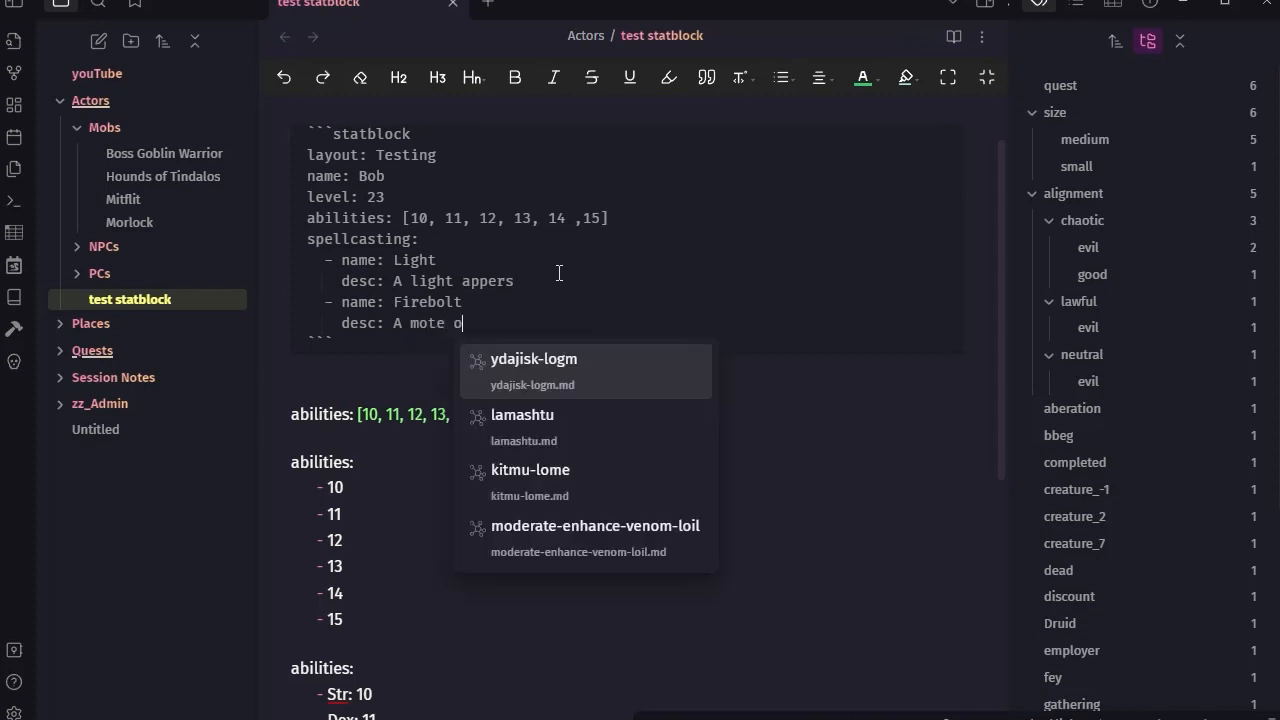
{"action": "type", "text": "f fire "}
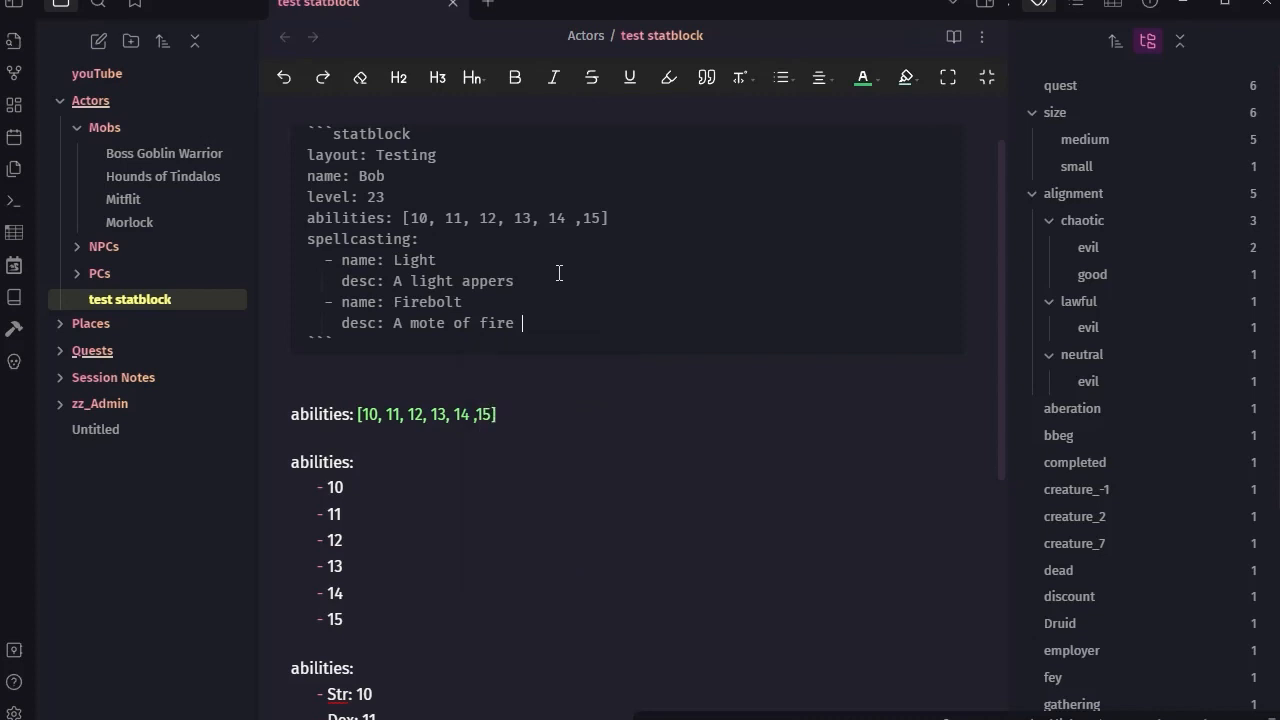
{"action": "type", "text": "lepas from your hand"}
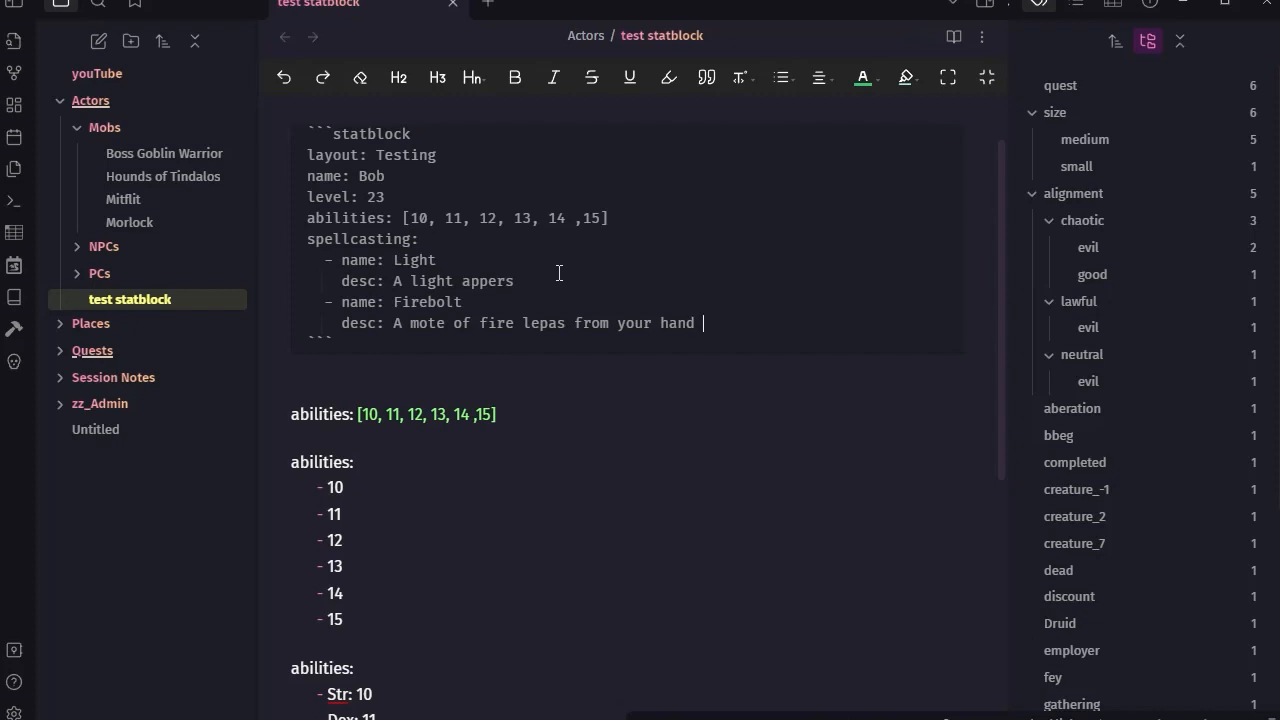
Step: Append "1d6+3 (1d6+3)" to Firebolt's description and check how the dice notation renders in reading view
{"action": "type", "text": "1d6+3 (1d6+3"}
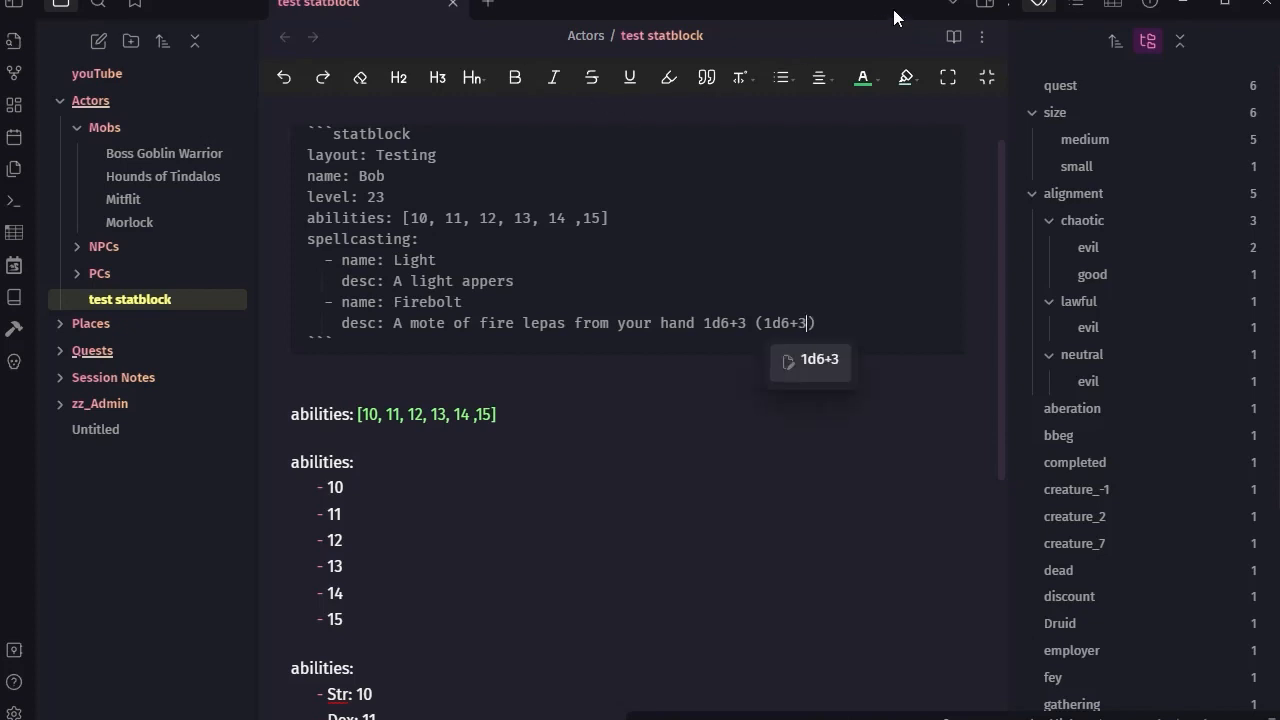
{"action": "left_click", "coordinate": [954, 37]}
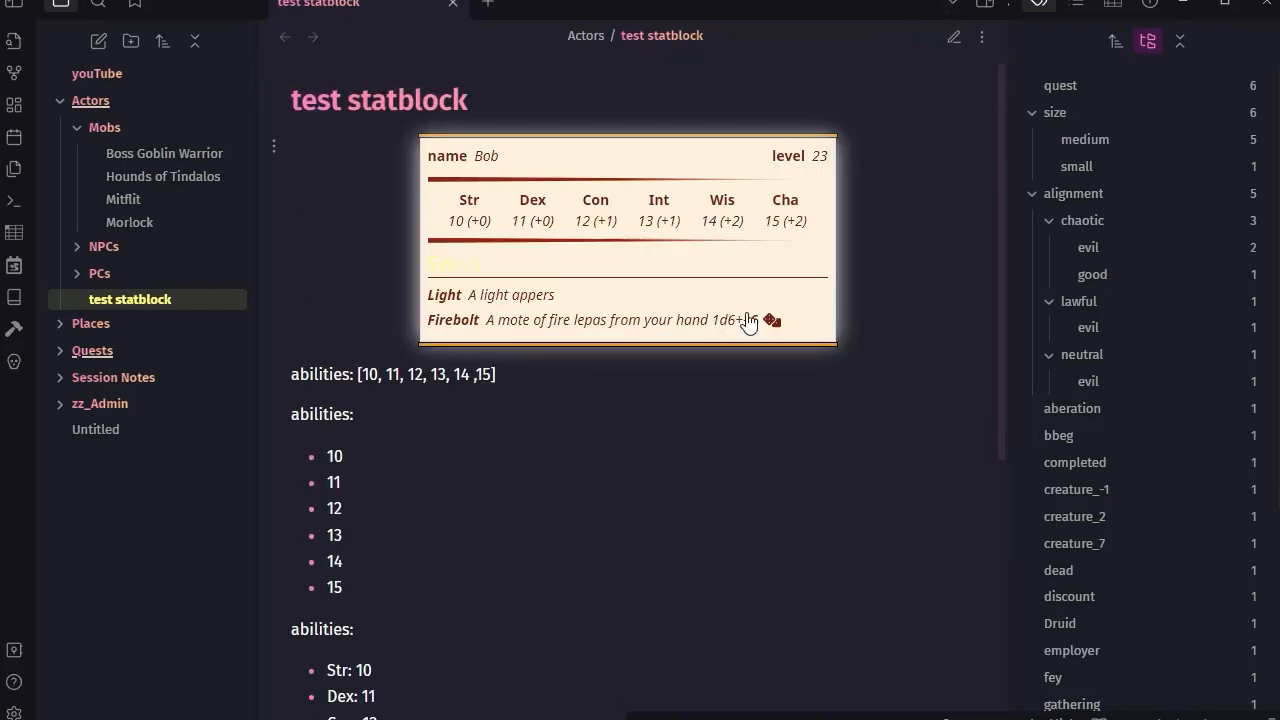
{"action": "left_click_drag", "start_coordinate": [712, 320], "coordinate": [743, 320]}
{"action": "left_click", "coordinate": [770, 320]}
{"action": "left_click_drag", "start_coordinate": [714, 319], "coordinate": [743, 320]}
Step: Add extra space between 1d6+3 and (1d6+3) in Firebolt's description, check the rendered text and return to editing
{"action": "left_click", "coordinate": [953, 37]}
{"action": "left_click", "coordinate": [744, 323]}
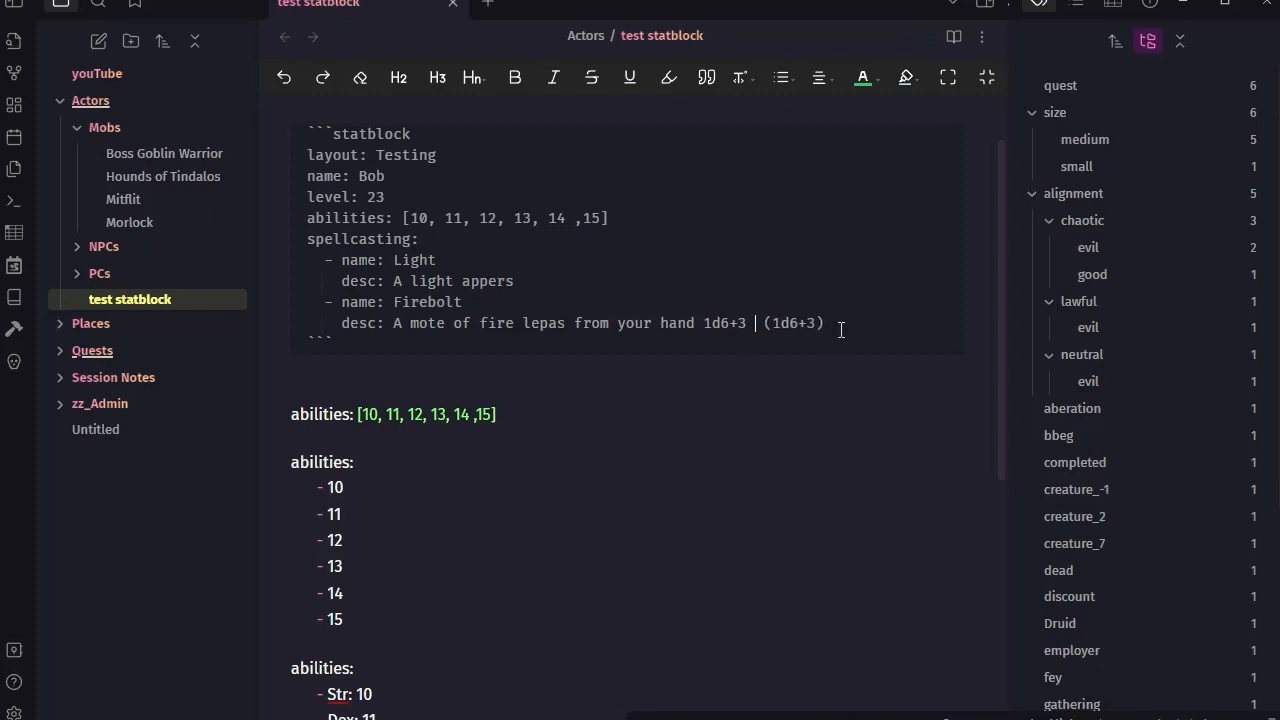
{"action": "left_click", "coordinate": [953, 37]}
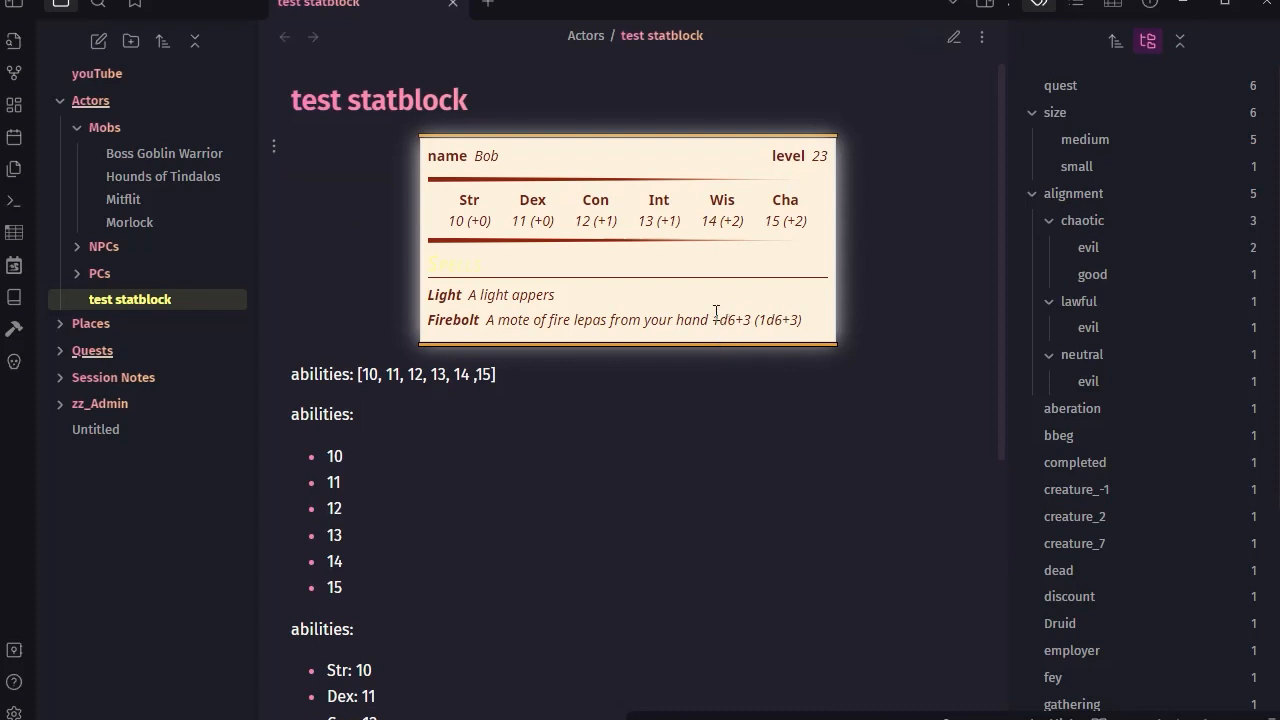
{"action": "left_click_drag", "start_coordinate": [714, 320], "coordinate": [751, 321]}
{"action": "left_click", "coordinate": [777, 321]}
{"action": "left_click", "coordinate": [953, 36]}
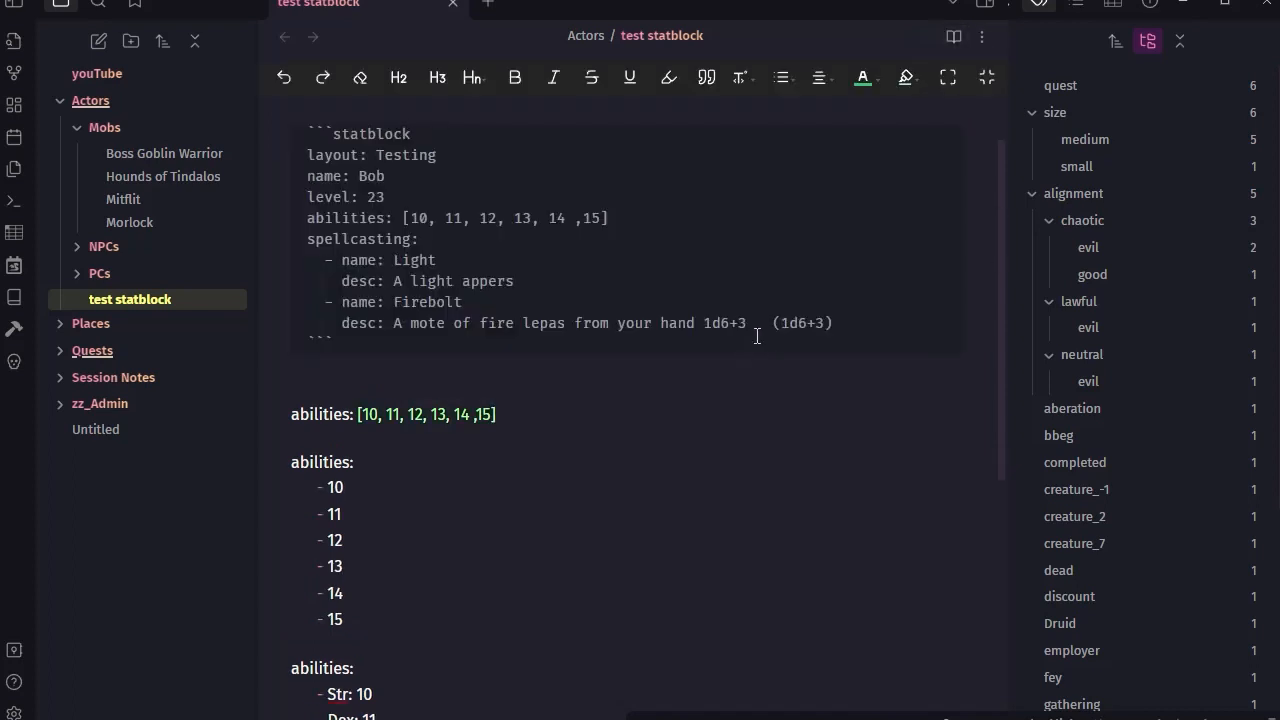
Step: Shorten the first dice notation in Firebolt's description to "1d6" before "(1d6+3)", try the rendered dice roll in reading view and return to editing
{"action": "left_click", "coordinate": [740, 322]}
{"action": "key", "text": "BackSpace"}
{"action": "key", "text": "Delete"}
{"action": "key", "text": "Delete"}
{"action": "key", "text": "Delete"}
{"action": "left_click", "coordinate": [955, 38]}
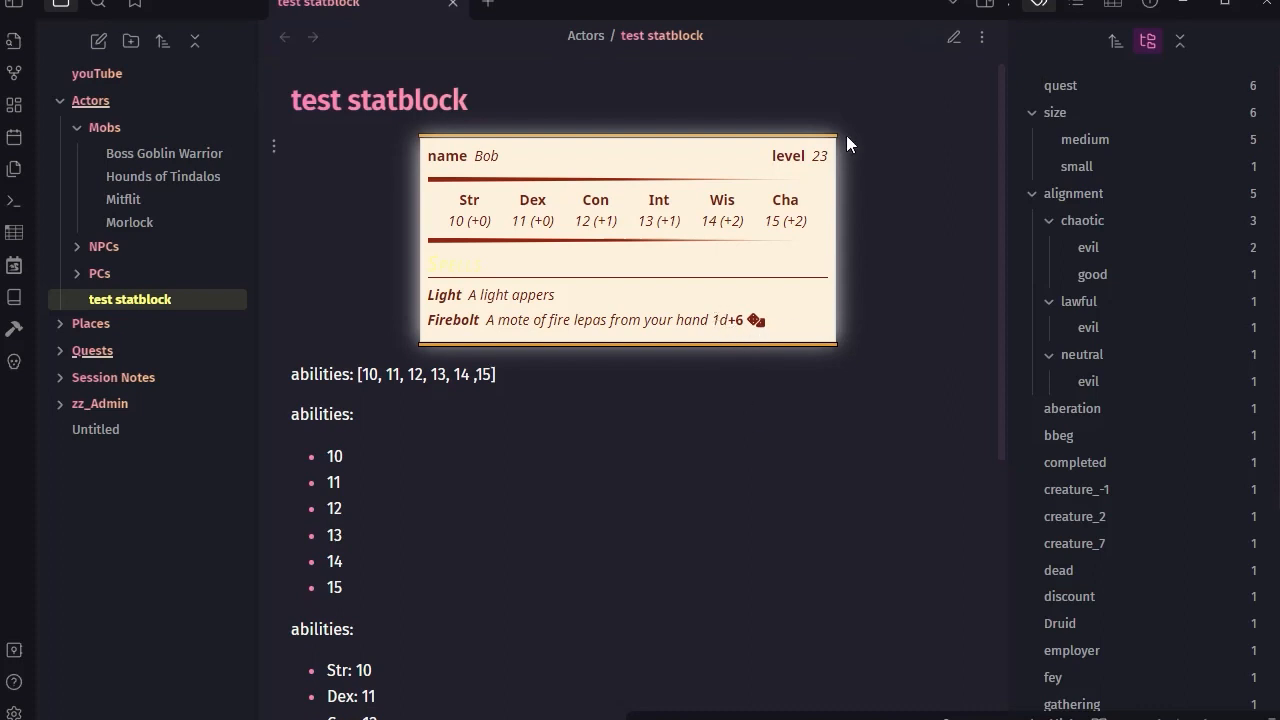
{"action": "left_click", "coordinate": [756, 322]}
{"action": "left_click", "coordinate": [755, 322]}
{"action": "left_click", "coordinate": [956, 38]}
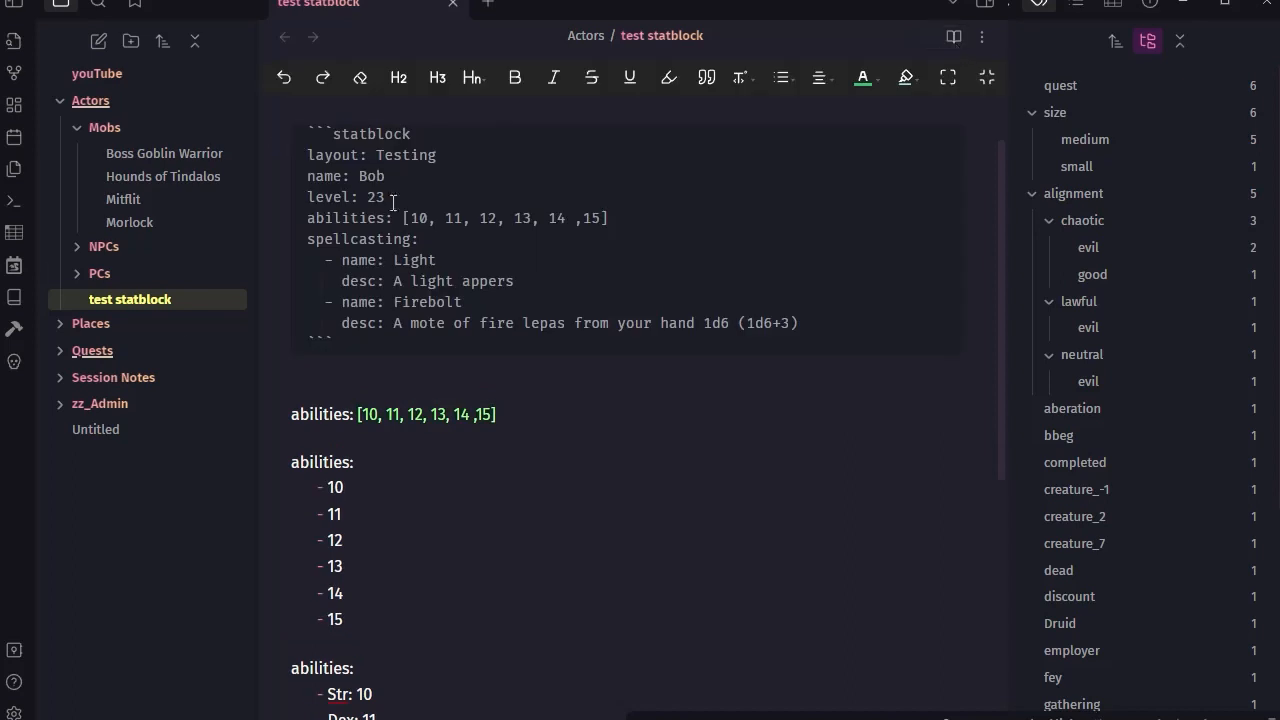
Step: Open the plugins note in zz_Admin, collapsing the PF2e folder, and look at the obsidian-5e-statblocks plugin folder in the file manager
{"action": "left_click", "coordinate": [59, 404]}
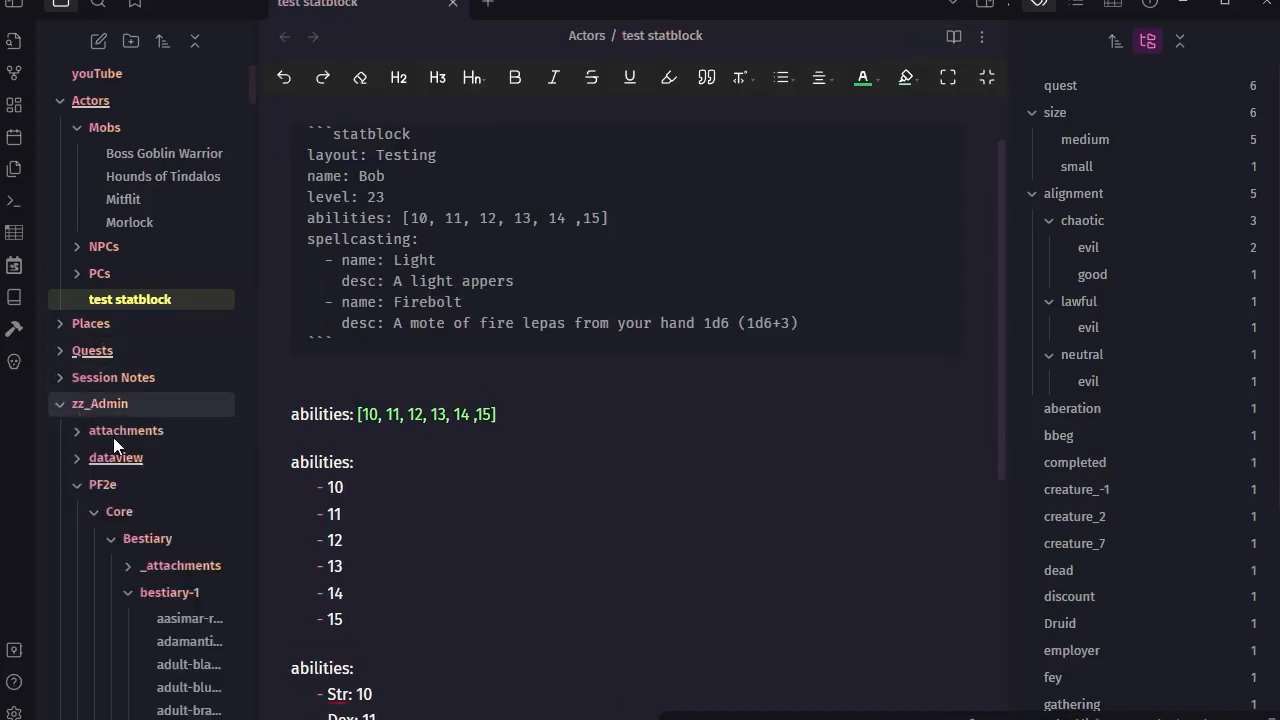
{"action": "left_click", "coordinate": [75, 483]}
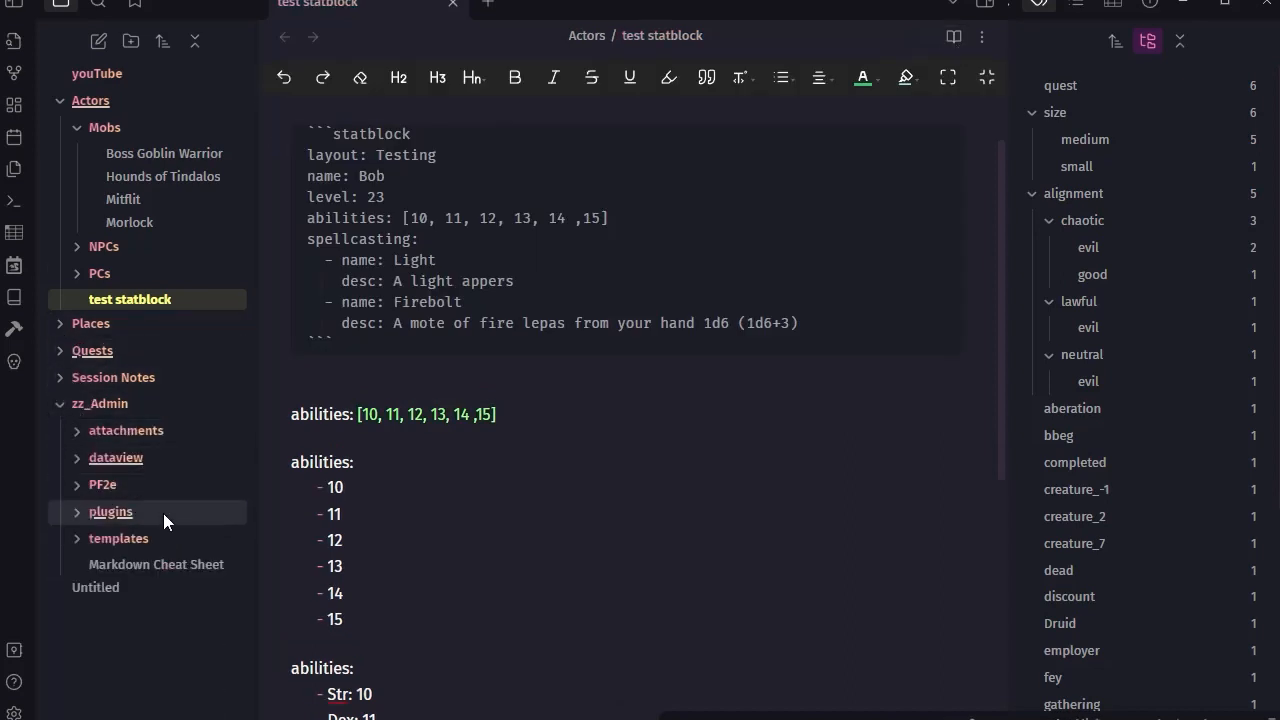
{"action": "left_click", "coordinate": [105, 510]}
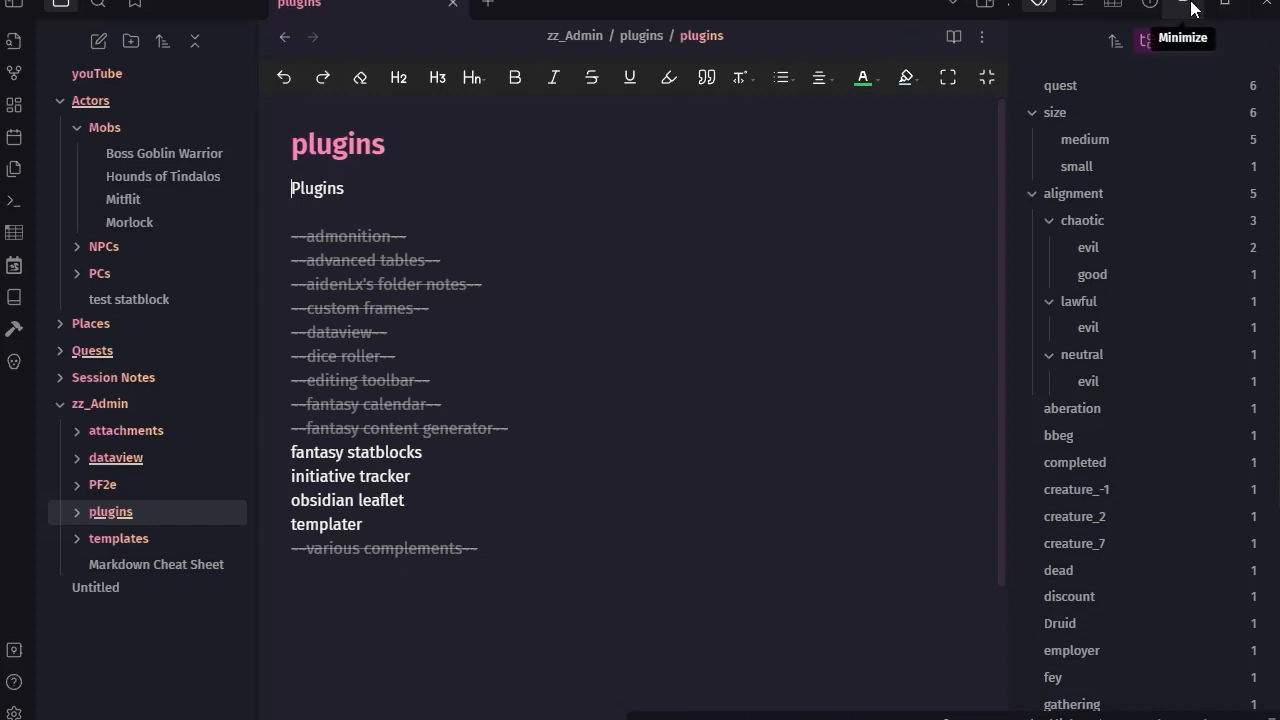
{"action": "left_click", "coordinate": [1254, 8]}
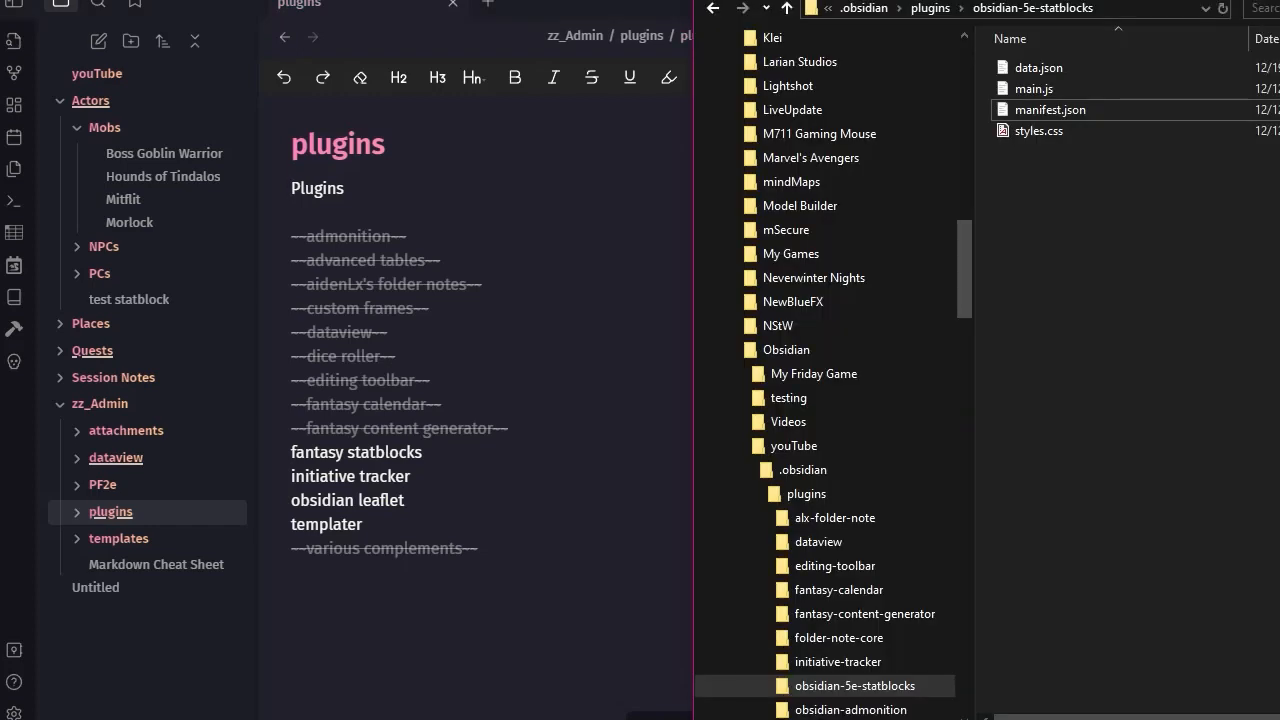
{"action": "left_click", "coordinate": [1186, 2]}
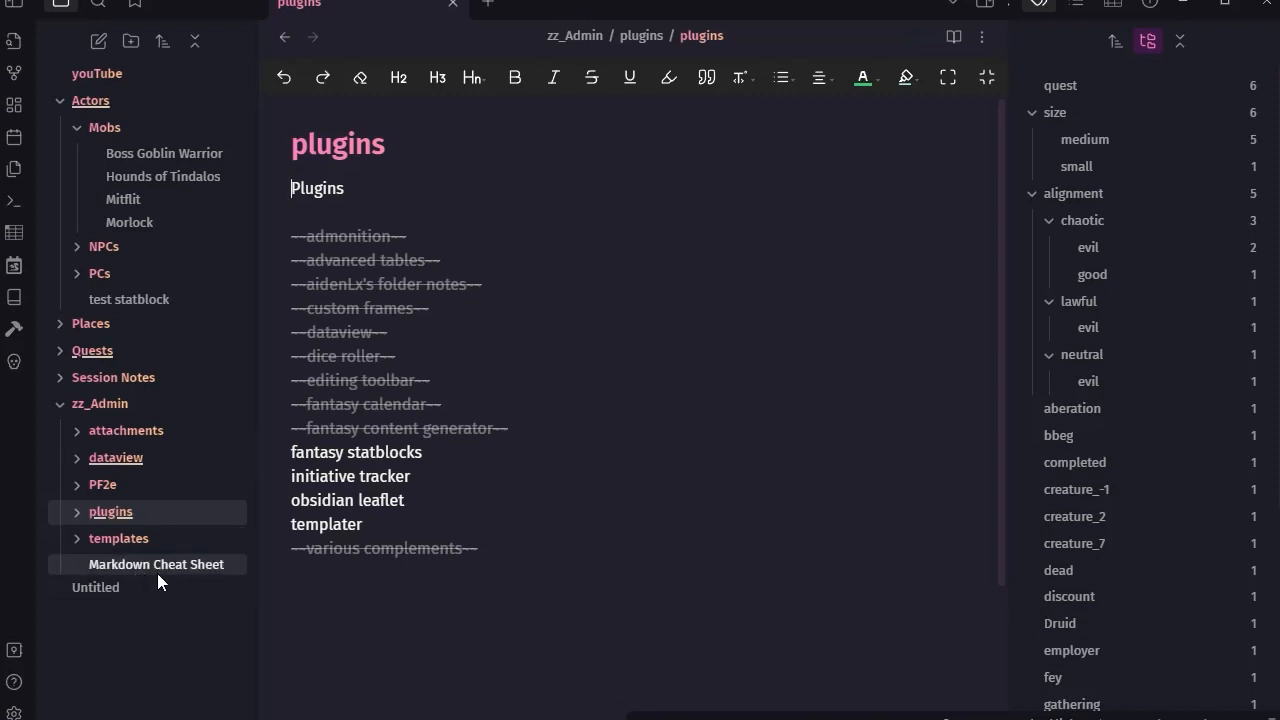
Step: Delete the dice notation "1d6 (1d6+3)" from Firebolt's description in the test statblock note and inspect the section heading in reading view
{"action": "left_click", "coordinate": [129, 300]}
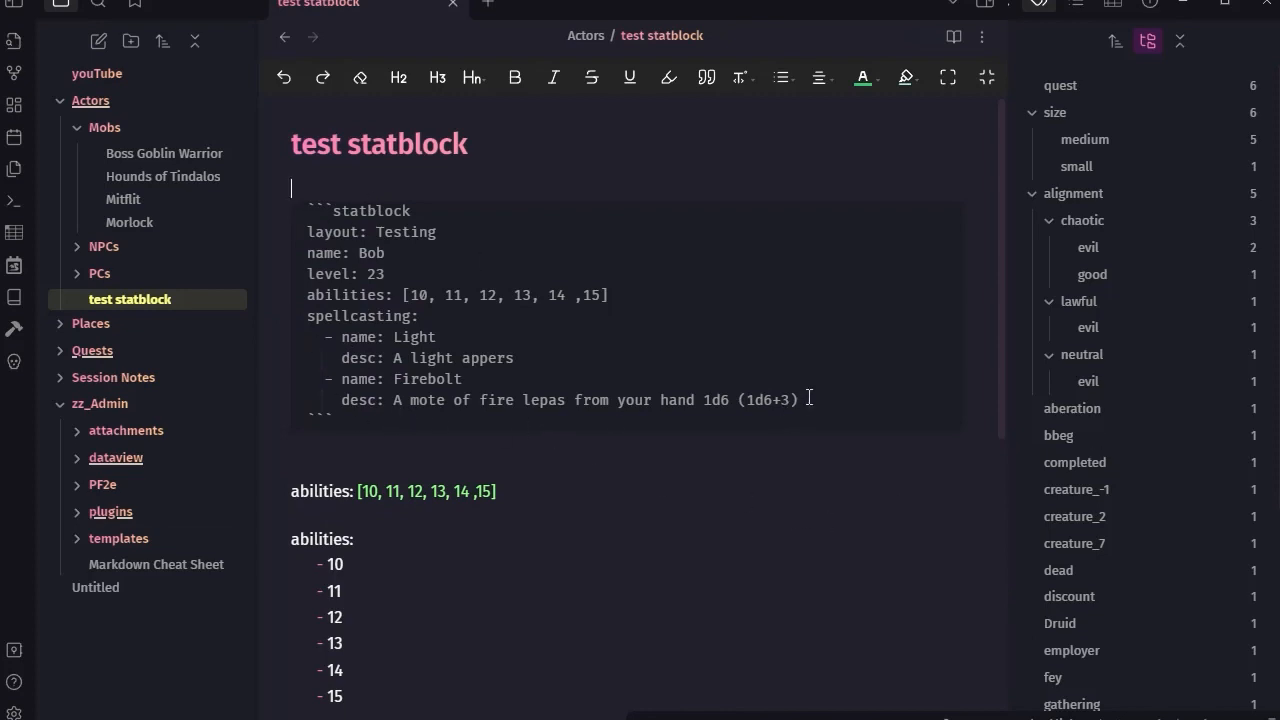
{"action": "left_click_drag", "start_coordinate": [809, 399], "coordinate": [697, 396]}
{"action": "key", "text": "BackSpace"}
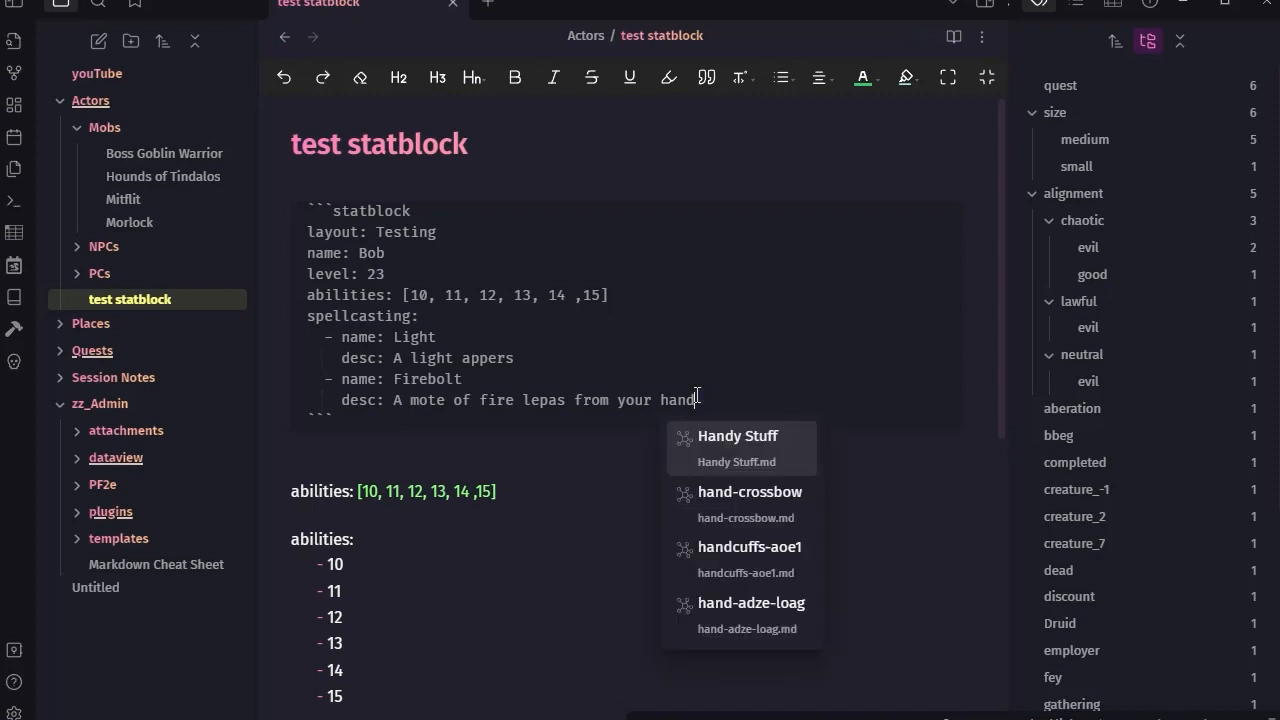
{"action": "left_click", "coordinate": [908, 365]}
{"action": "left_click", "coordinate": [962, 41]}
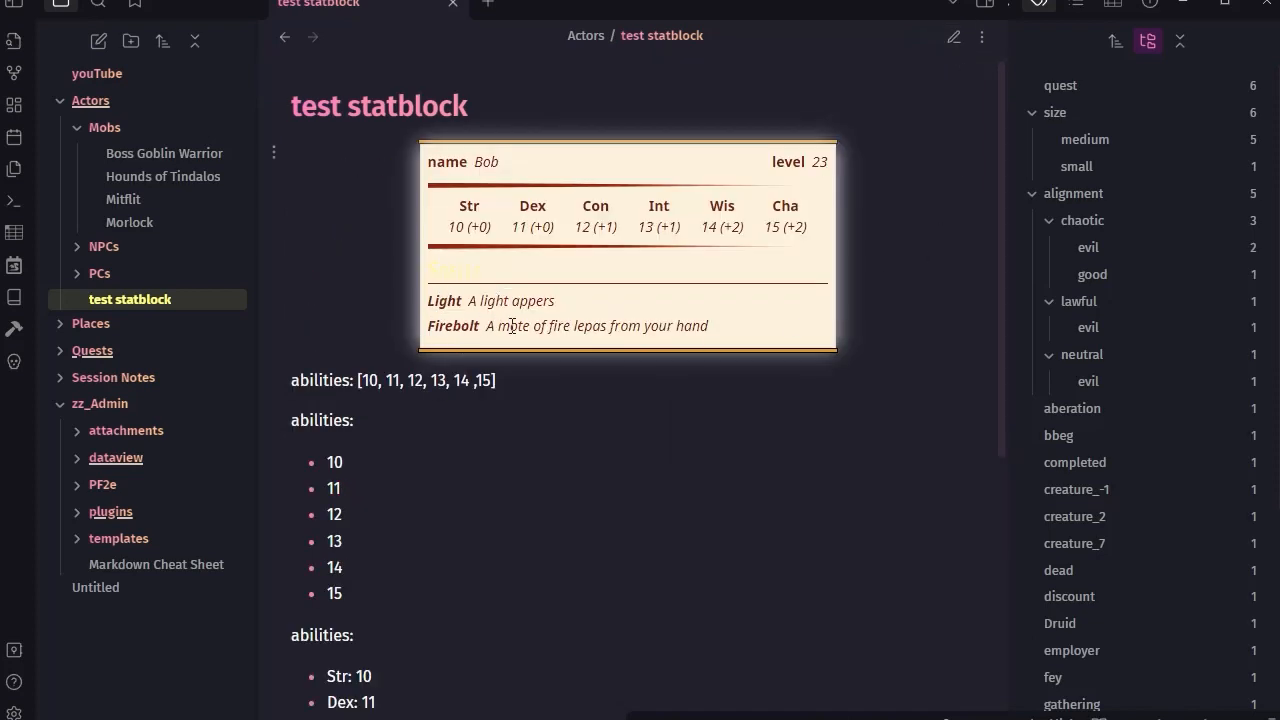
{"action": "mouse_move", "coordinate": [484, 275]}
{"action": "left_mouse_down"}
{"action": "mouse_move", "coordinate": [422, 280]}
{"action": "mouse_move", "coordinate": [499, 279]}
{"action": "left_mouse_up"}
{"action": "left_click", "coordinate": [537, 277]}
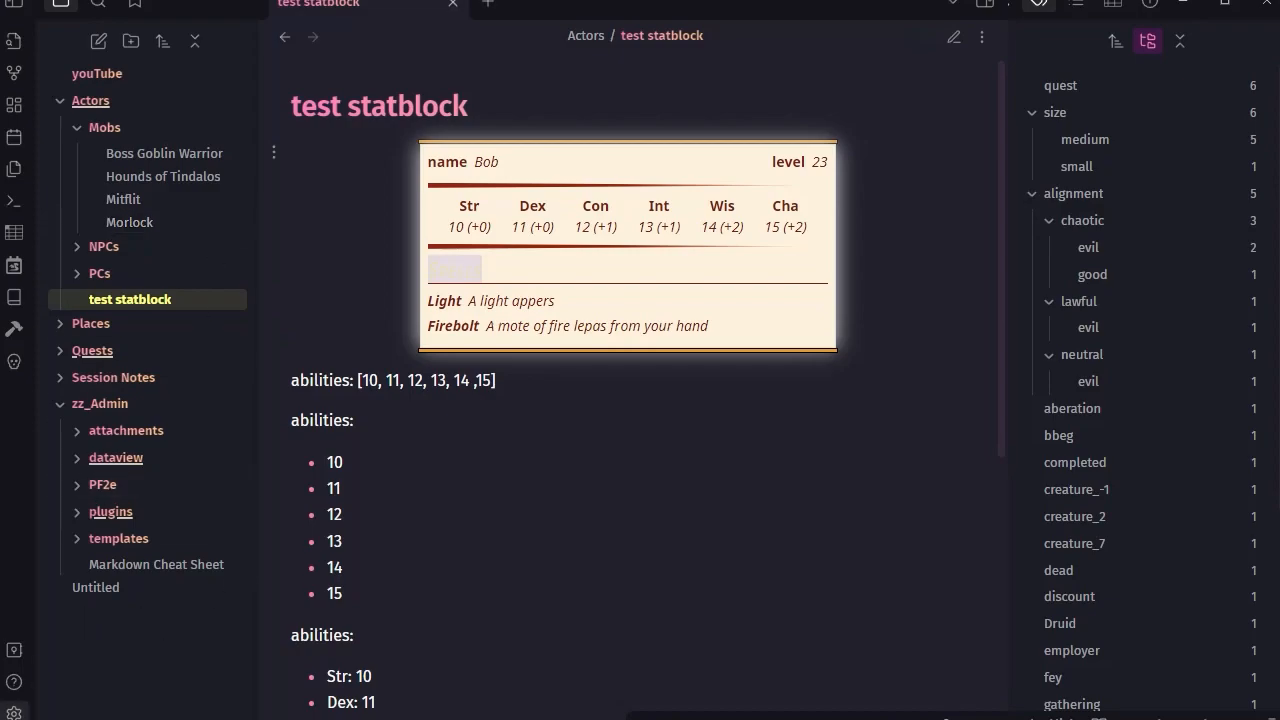
Step: In the Testing layout of Fantasy Statblocks, clear the section heading of the spellcasting Traits block
{"action": "left_click", "coordinate": [14, 712]}
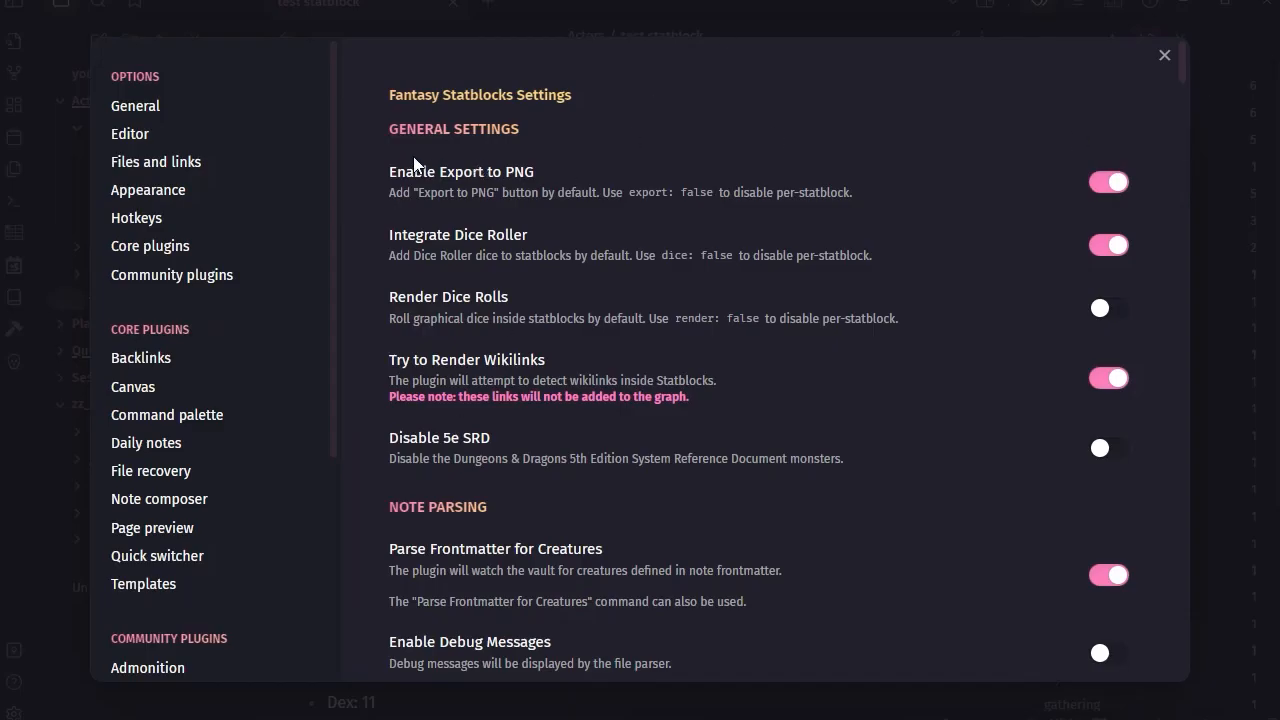
{"action": "scroll", "coordinate": [197, 523], "scroll_direction": "down", "scroll_amount": 4}
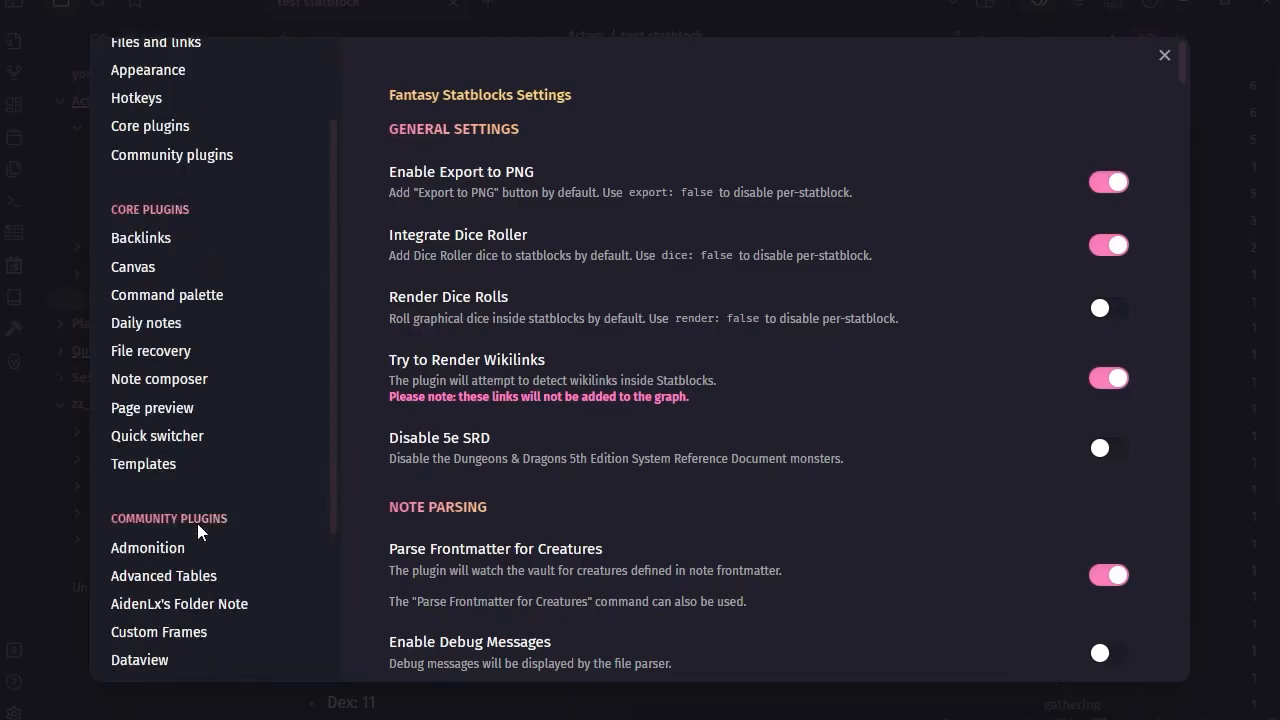
{"action": "scroll", "coordinate": [723, 435], "scroll_direction": "down", "scroll_amount": 10}
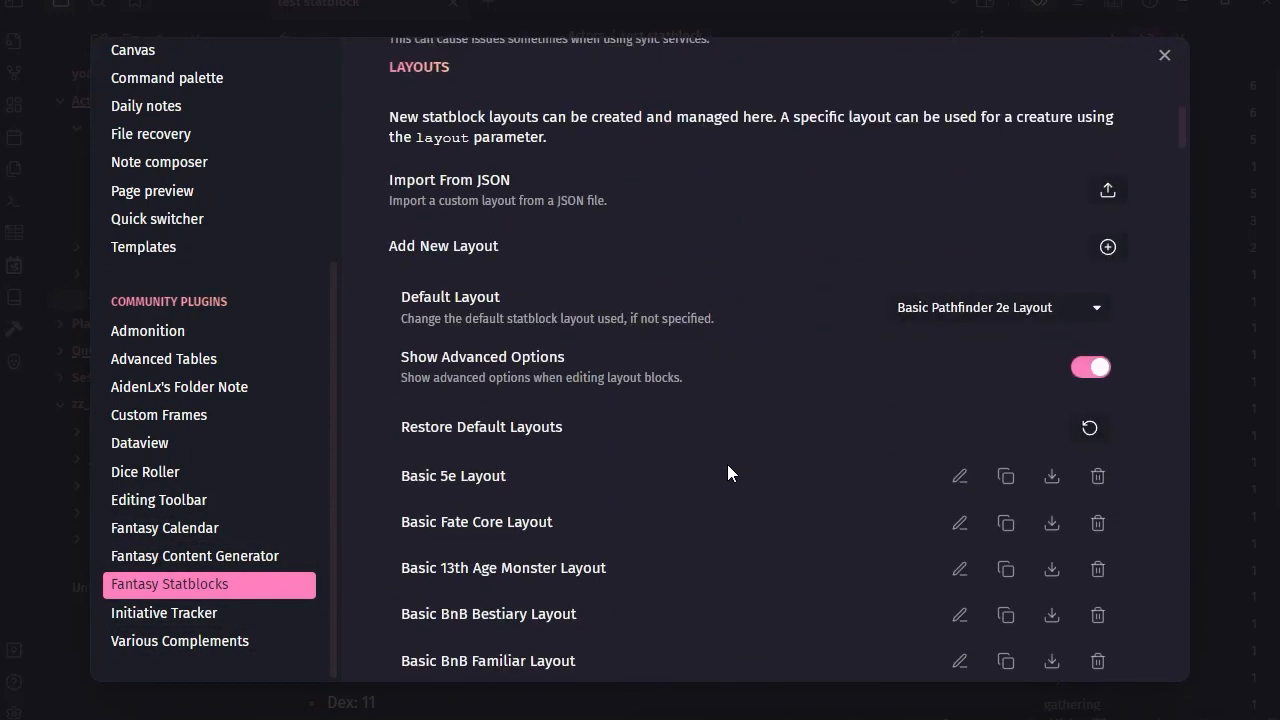
{"action": "scroll", "coordinate": [727, 472], "scroll_direction": "down", "scroll_amount": 3}
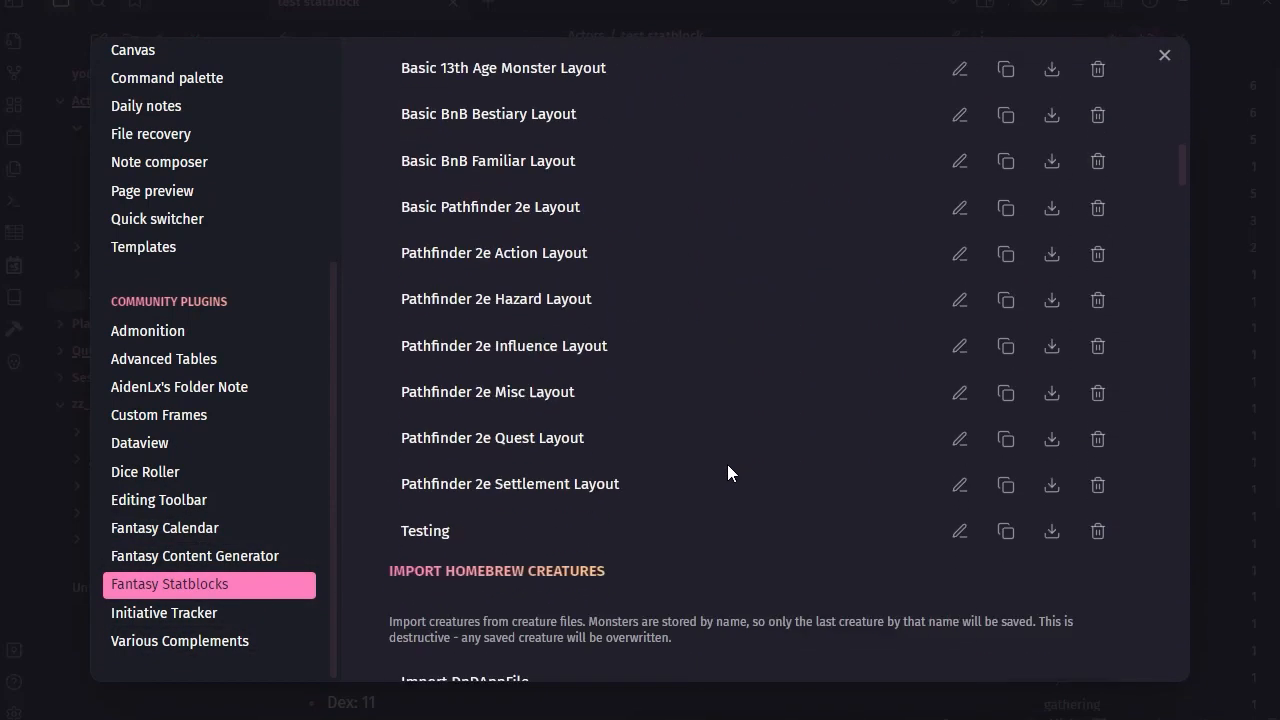
{"action": "left_click", "coordinate": [959, 531]}
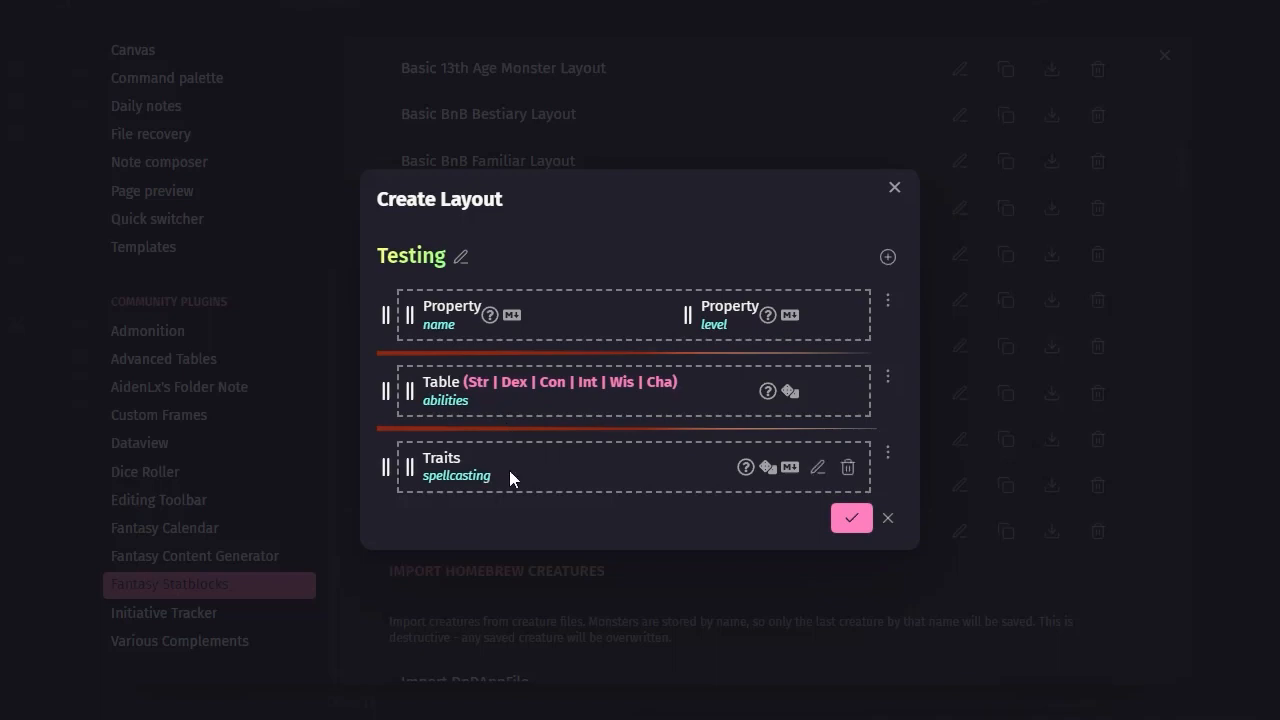
{"action": "left_click", "coordinate": [888, 455]}
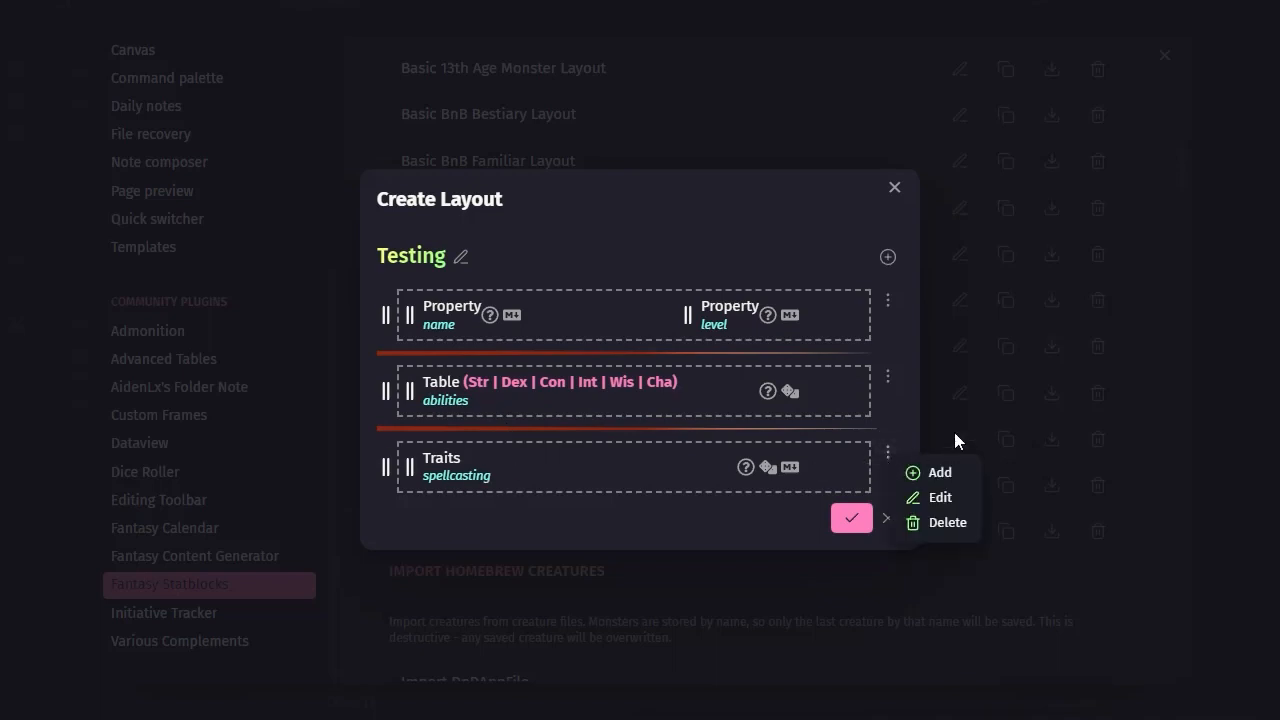
{"action": "left_click", "coordinate": [944, 500]}
{"action": "key", "text": "ctrl+a"}
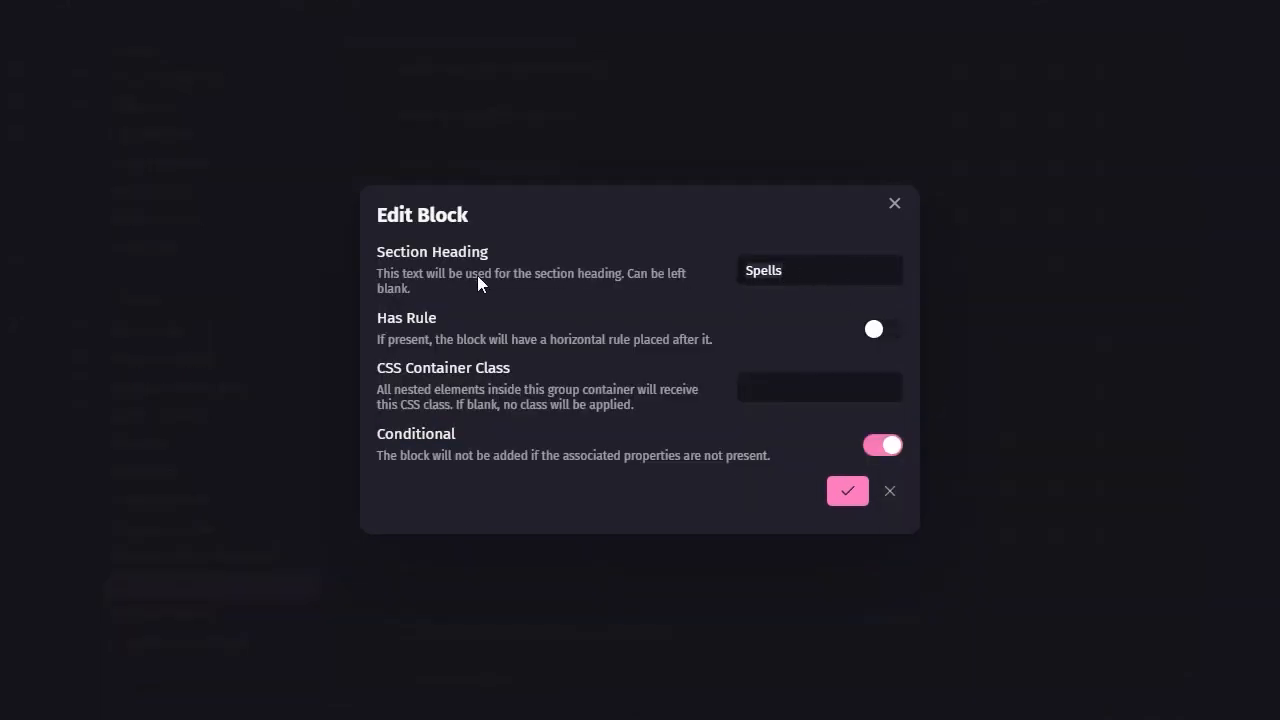
{"action": "key", "text": "BackSpace"}
{"action": "left_click", "coordinate": [848, 487]}
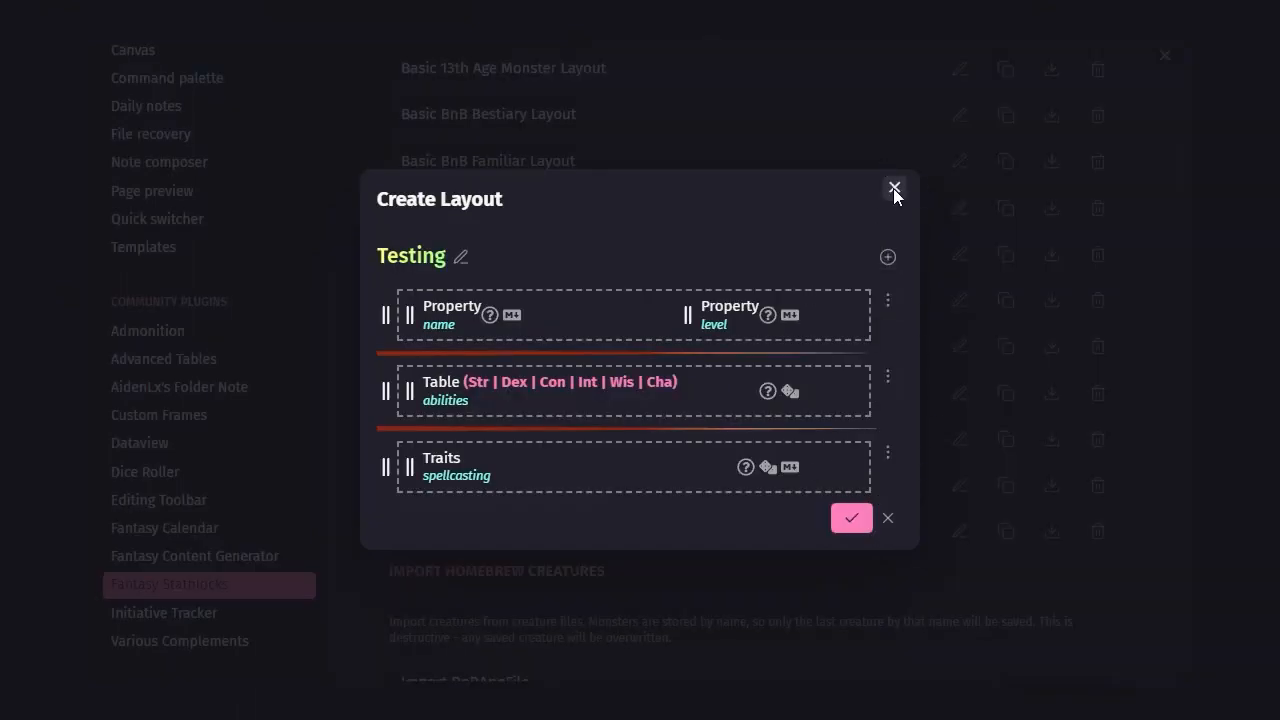
Step: Save the Testing layout, close the settings and switch the note to editing and back to reading view to check the statblock
{"action": "left_click", "coordinate": [851, 517]}
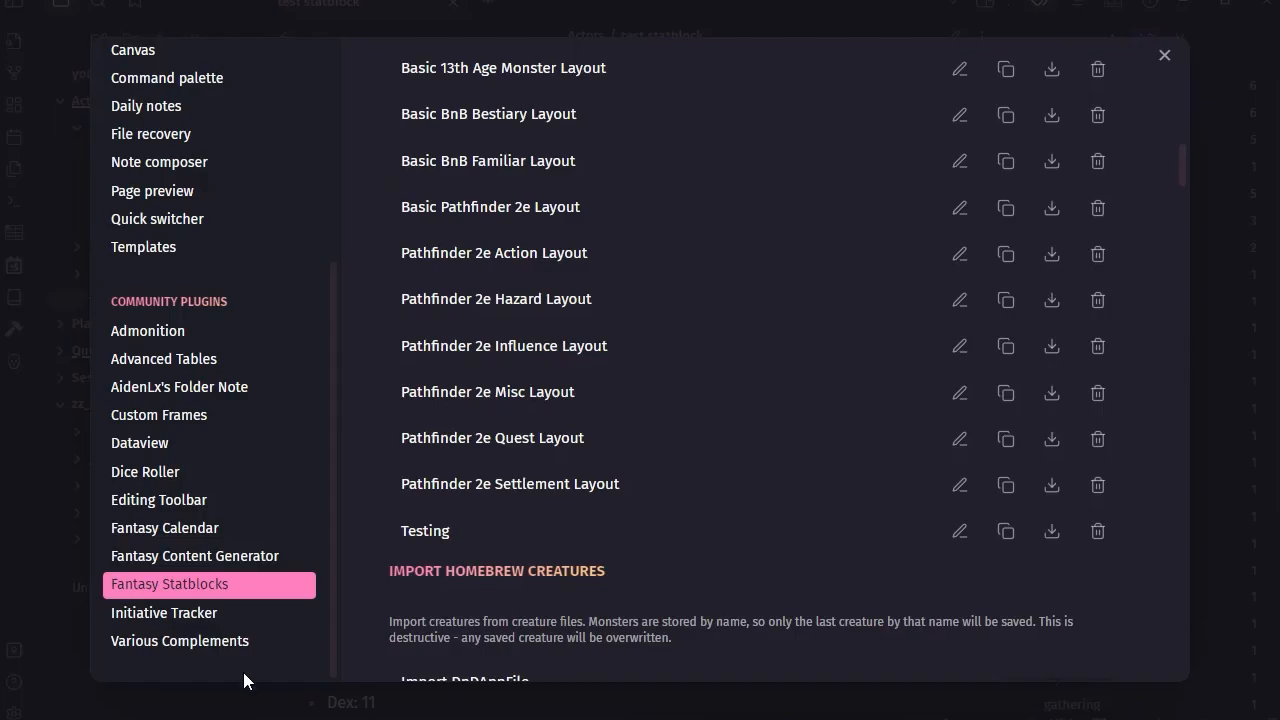
{"action": "left_click", "coordinate": [1160, 58]}
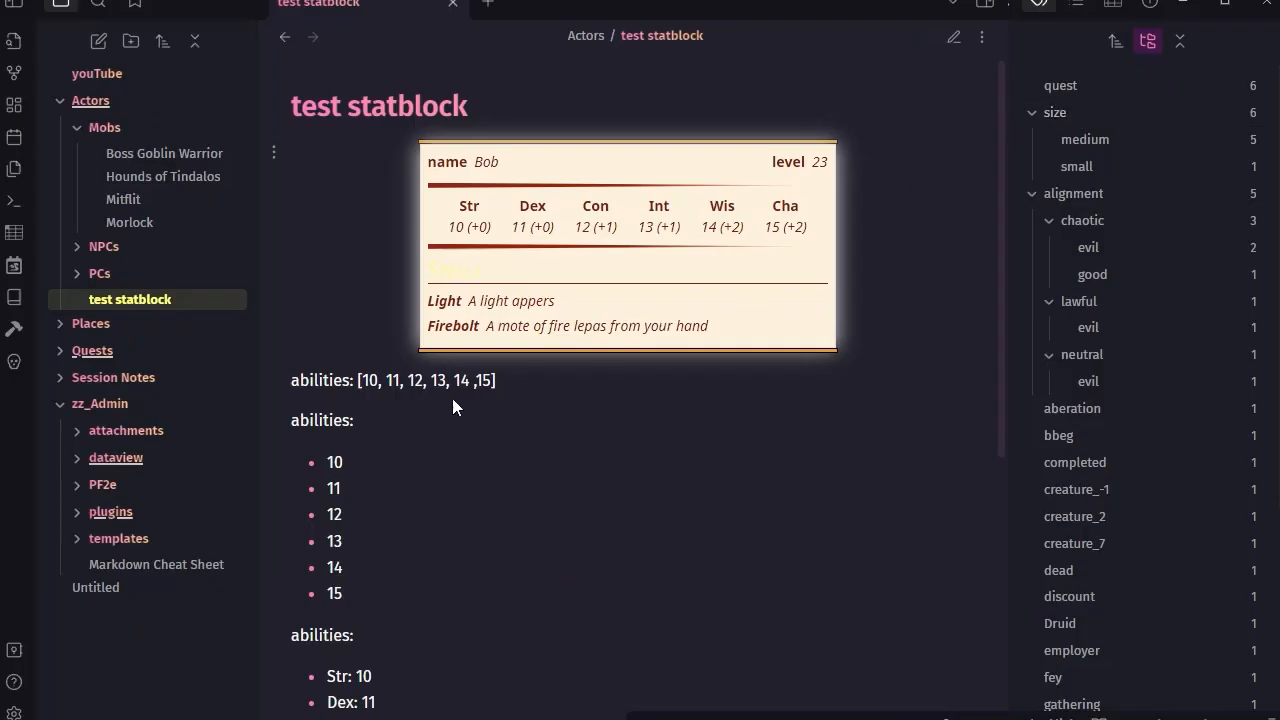
{"action": "left_click", "coordinate": [952, 36]}
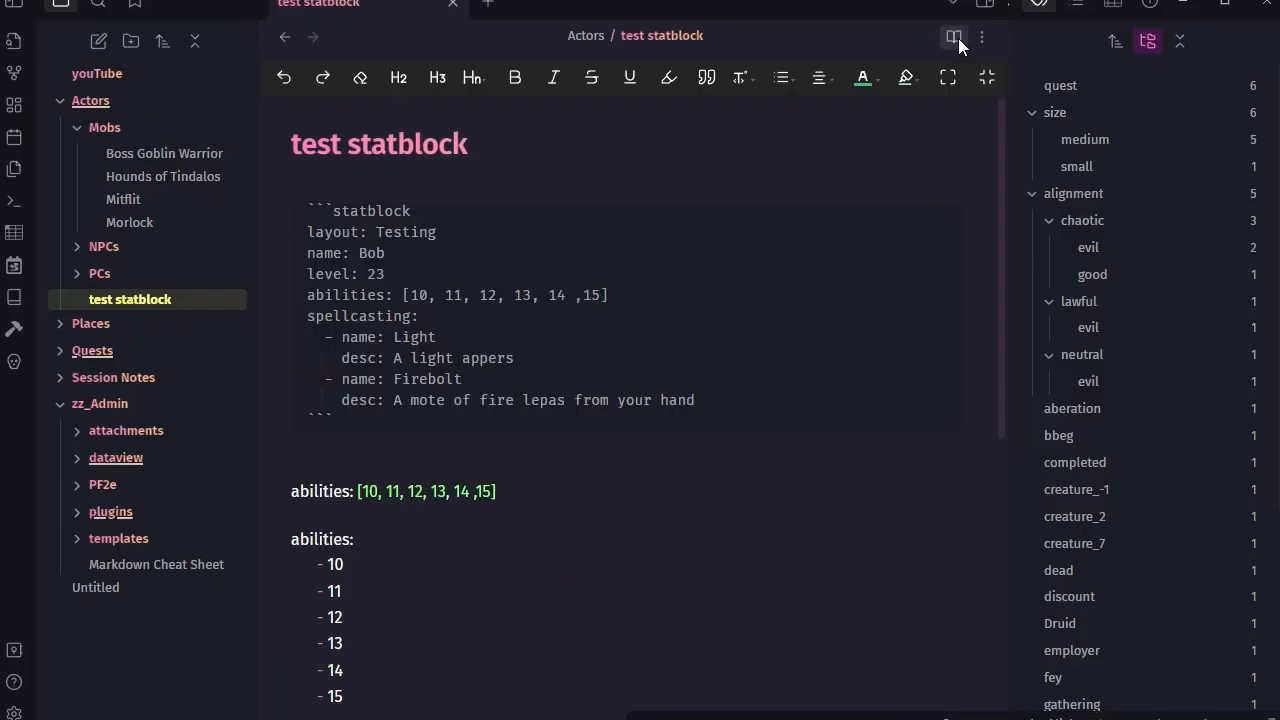
{"action": "left_click", "coordinate": [957, 34]}
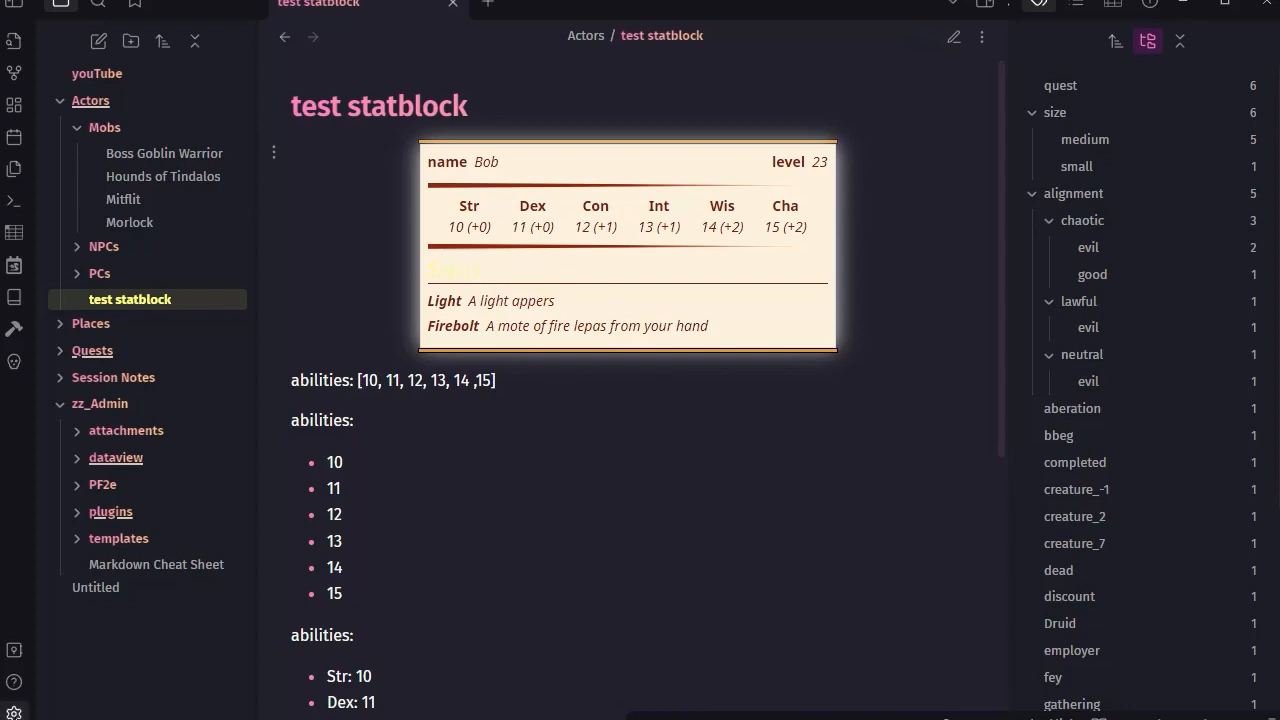
Step: Reopen the Testing layout and review the section heading settings of the spellcasting and abilities blocks
{"action": "left_click", "coordinate": [14, 712]}
{"action": "scroll", "coordinate": [906, 362], "scroll_direction": "down", "scroll_amount": 8}
{"action": "scroll", "coordinate": [907, 370], "scroll_direction": "down", "scroll_amount": 7}
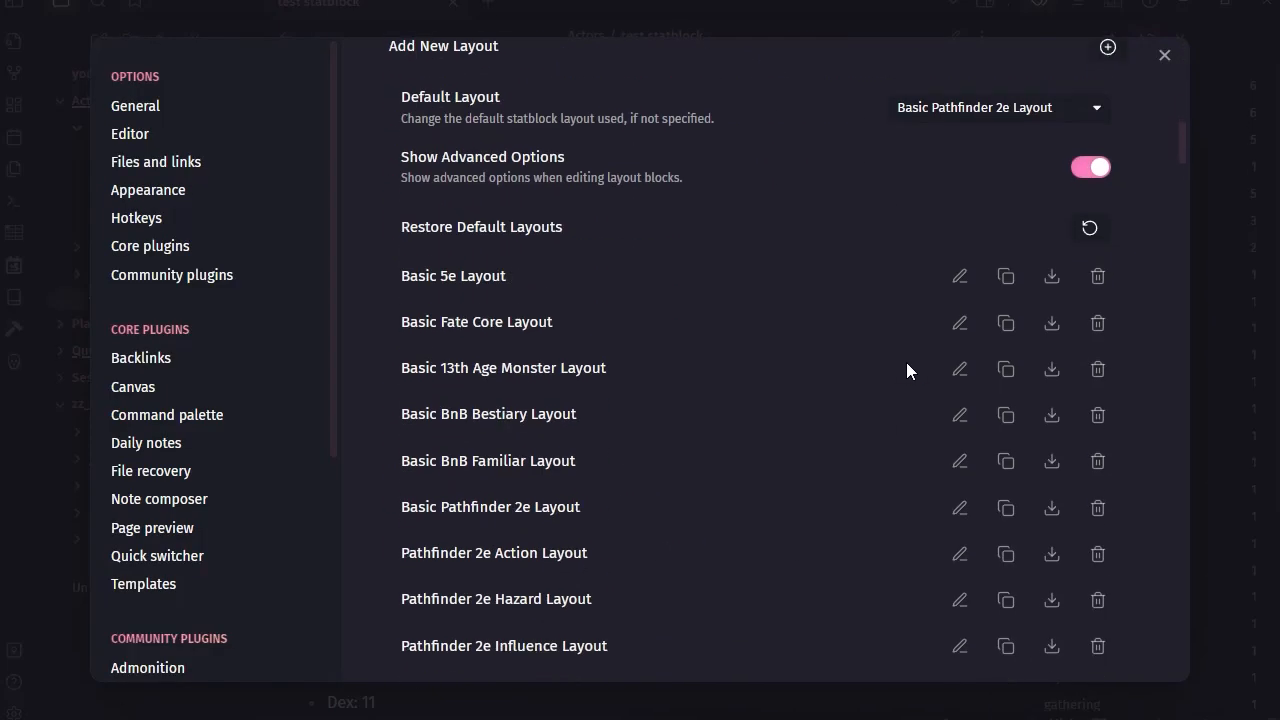
{"action": "left_click", "coordinate": [966, 437]}
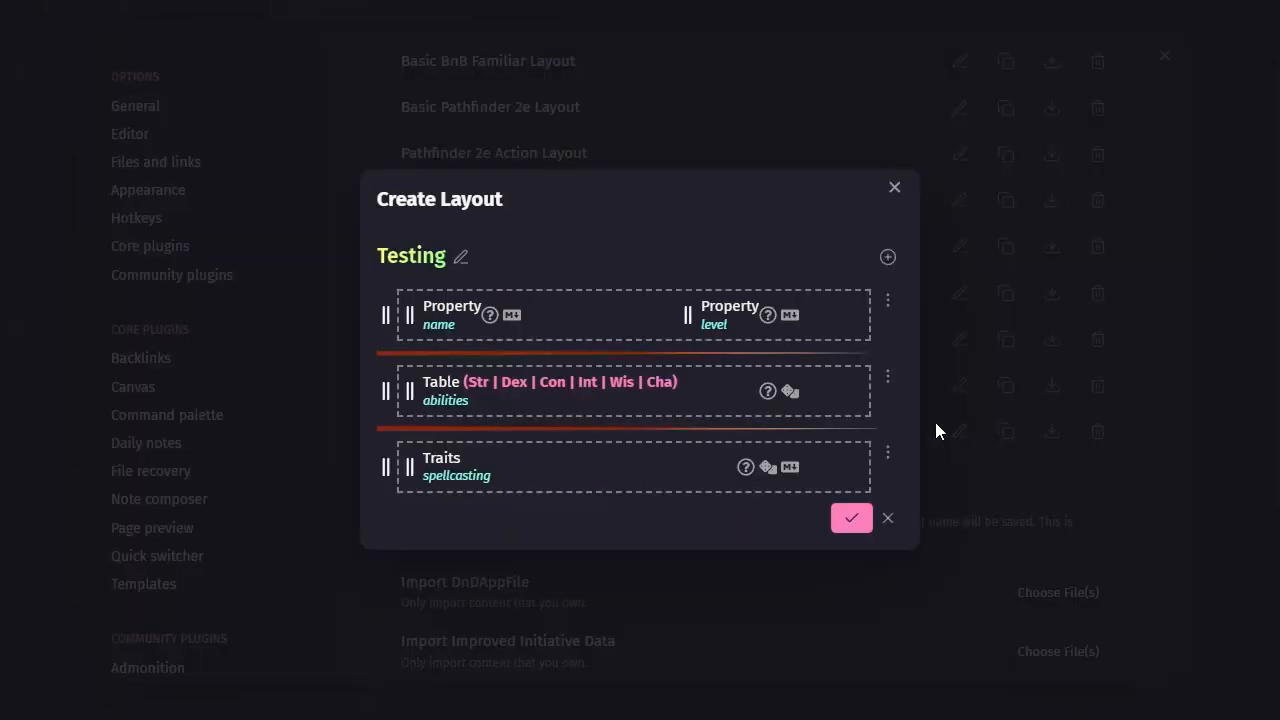
{"action": "left_click", "coordinate": [887, 452]}
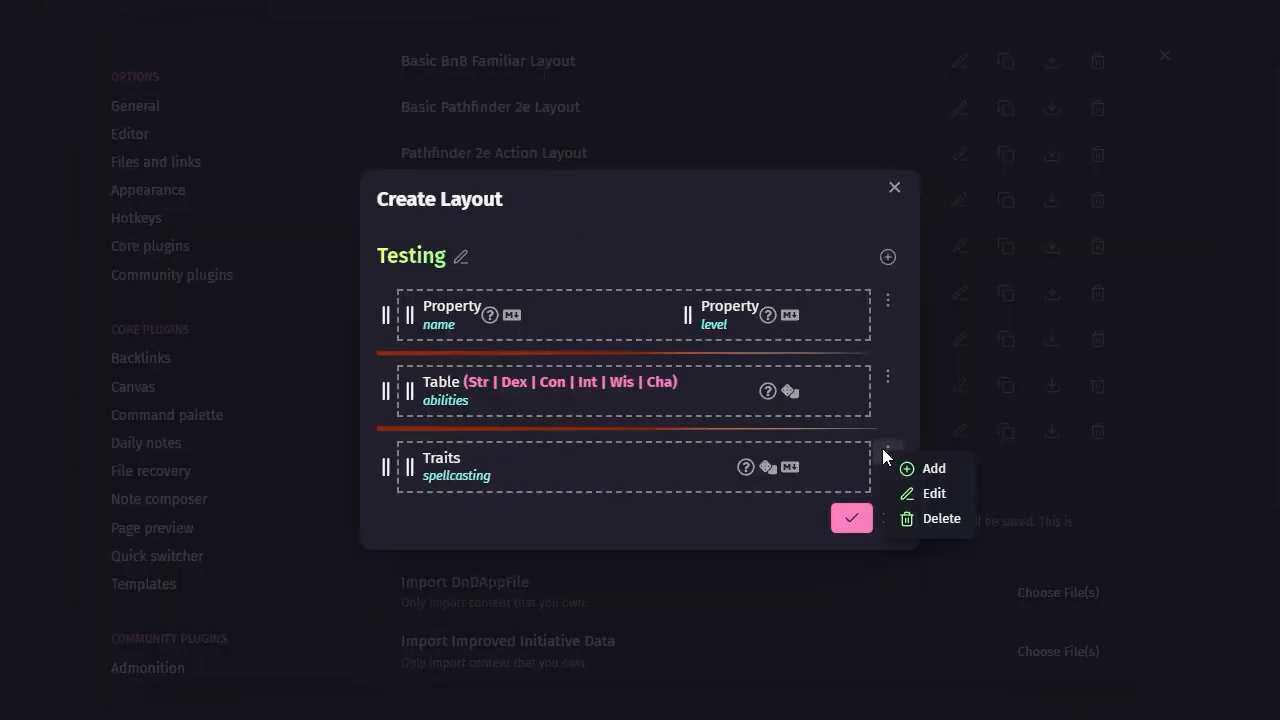
{"action": "left_click", "coordinate": [930, 491]}
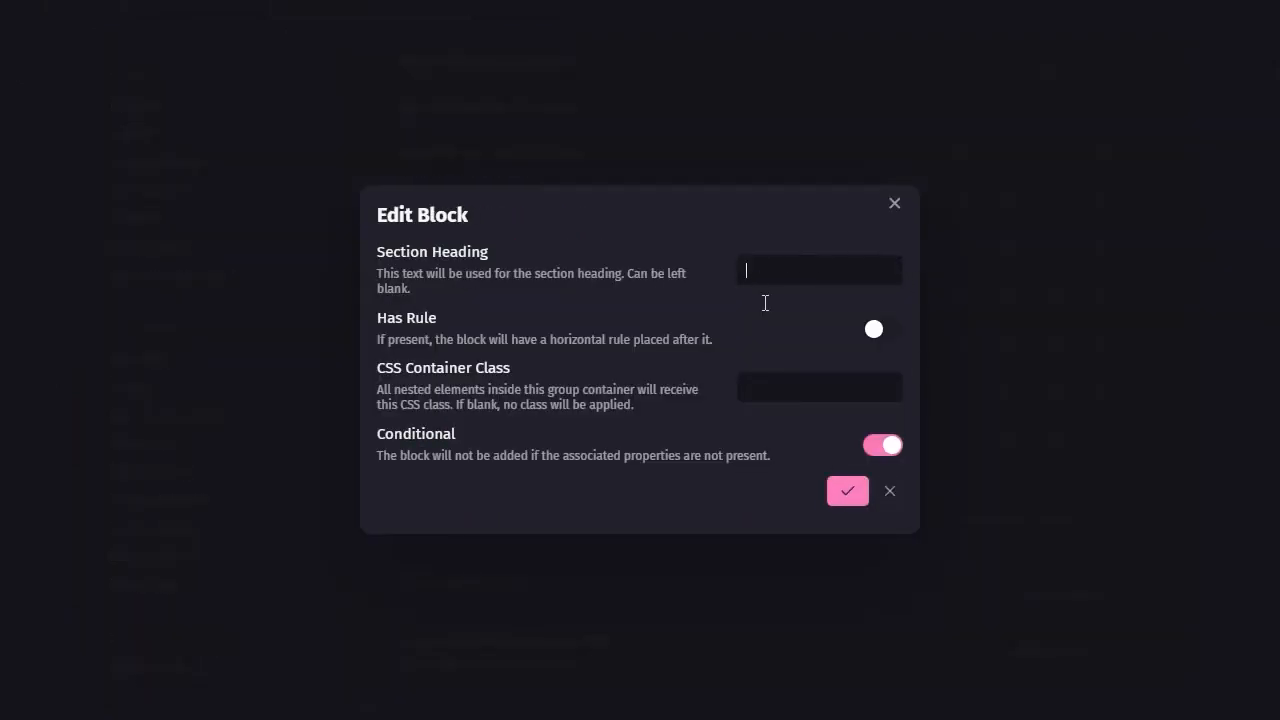
{"action": "left_click", "coordinate": [852, 503]}
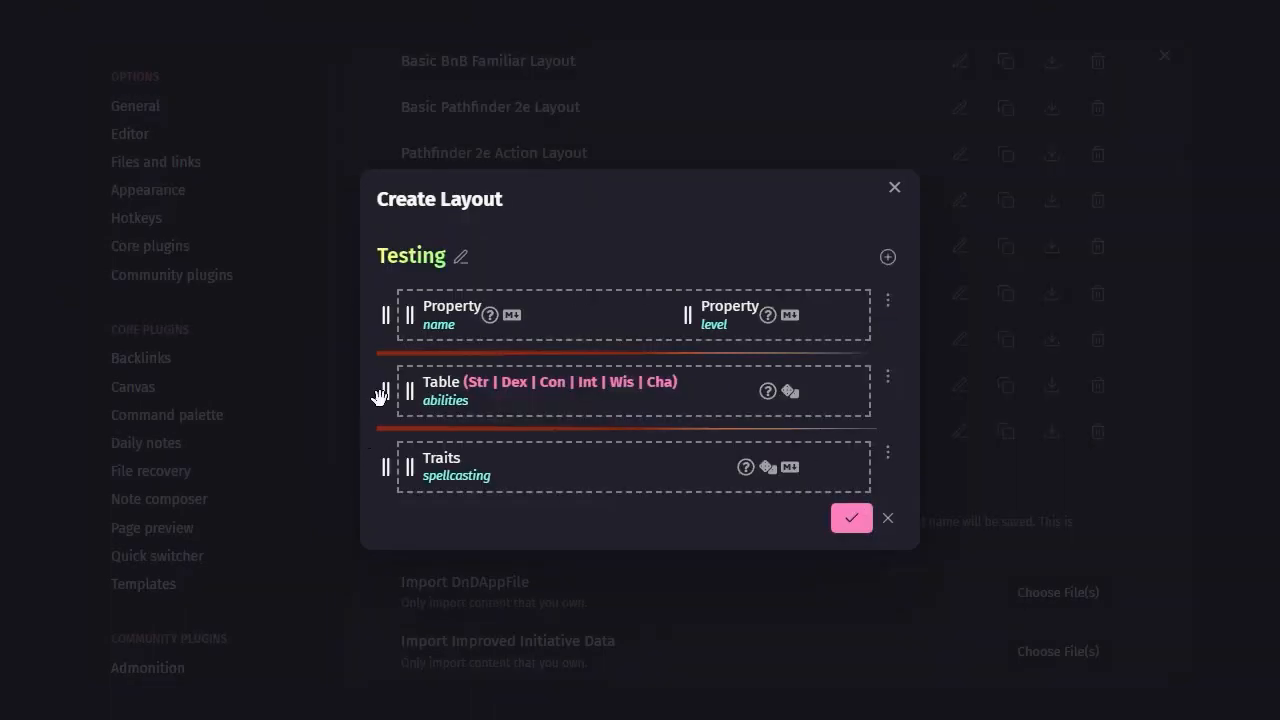
{"action": "left_click", "coordinate": [888, 377]}
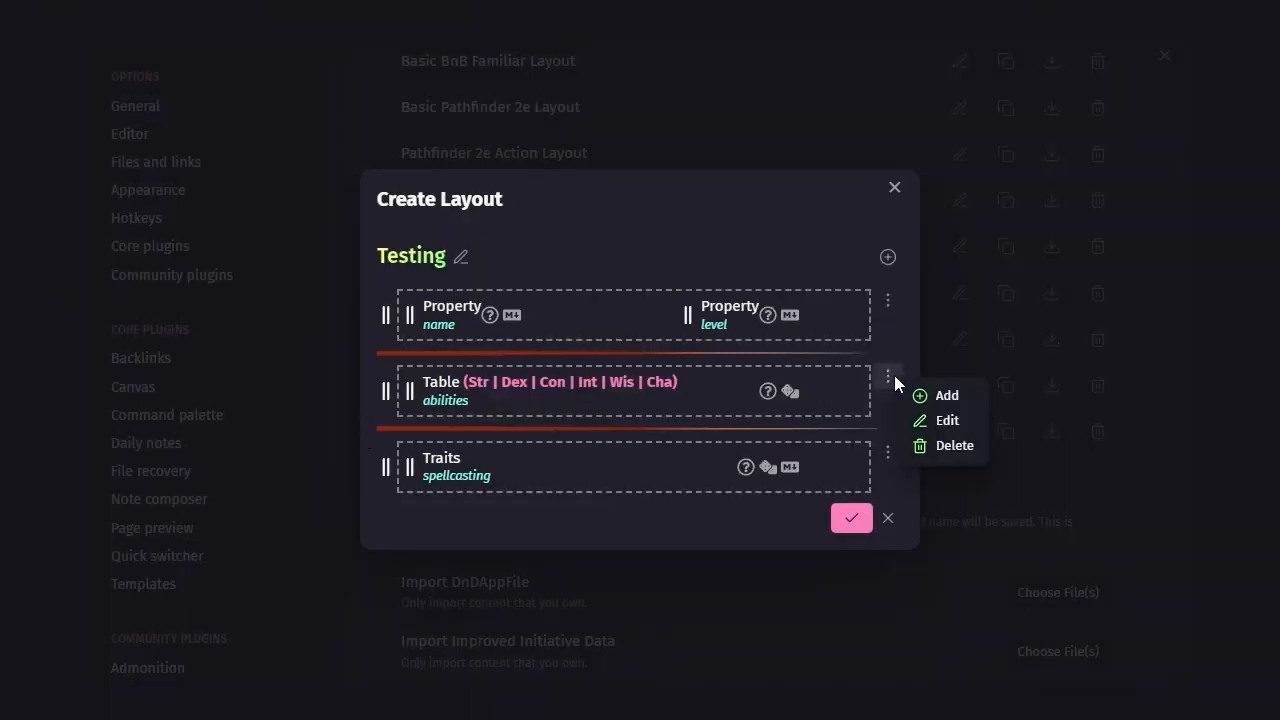
{"action": "left_click", "coordinate": [942, 420]}
{"action": "left_click", "coordinate": [852, 495]}
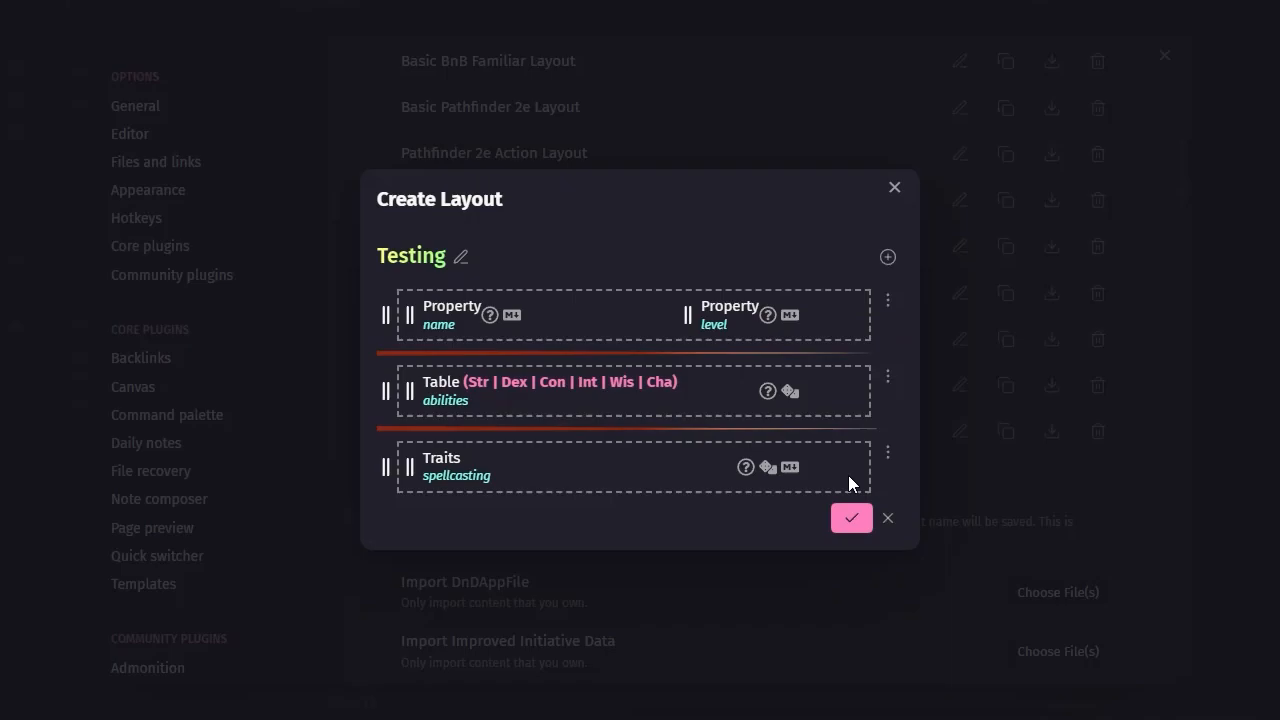
{"action": "left_click", "coordinate": [893, 187]}
Step: Save the Testing layout once more, close the settings and reload the test statblock note by visiting the Morlock note and returning
{"action": "scroll", "coordinate": [799, 432], "scroll_direction": "down", "scroll_amount": 2}
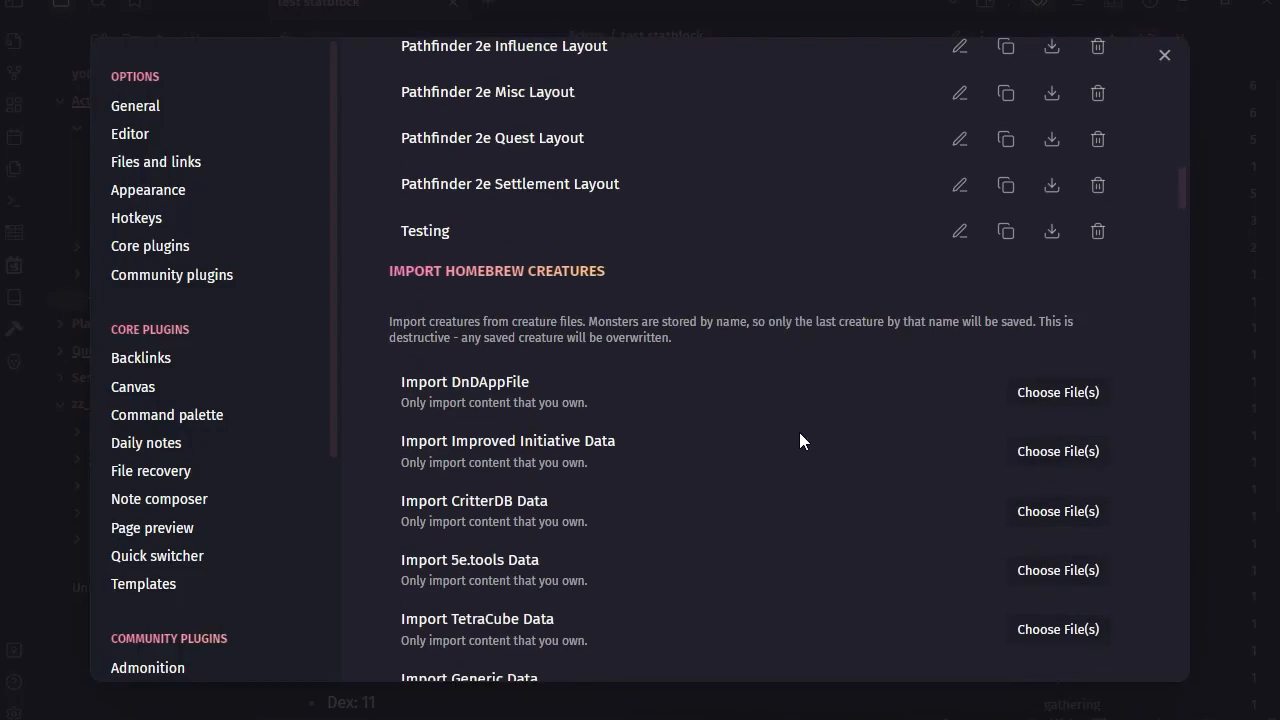
{"action": "scroll", "coordinate": [799, 432], "scroll_direction": "up", "scroll_amount": 2}
{"action": "left_click", "coordinate": [960, 432]}
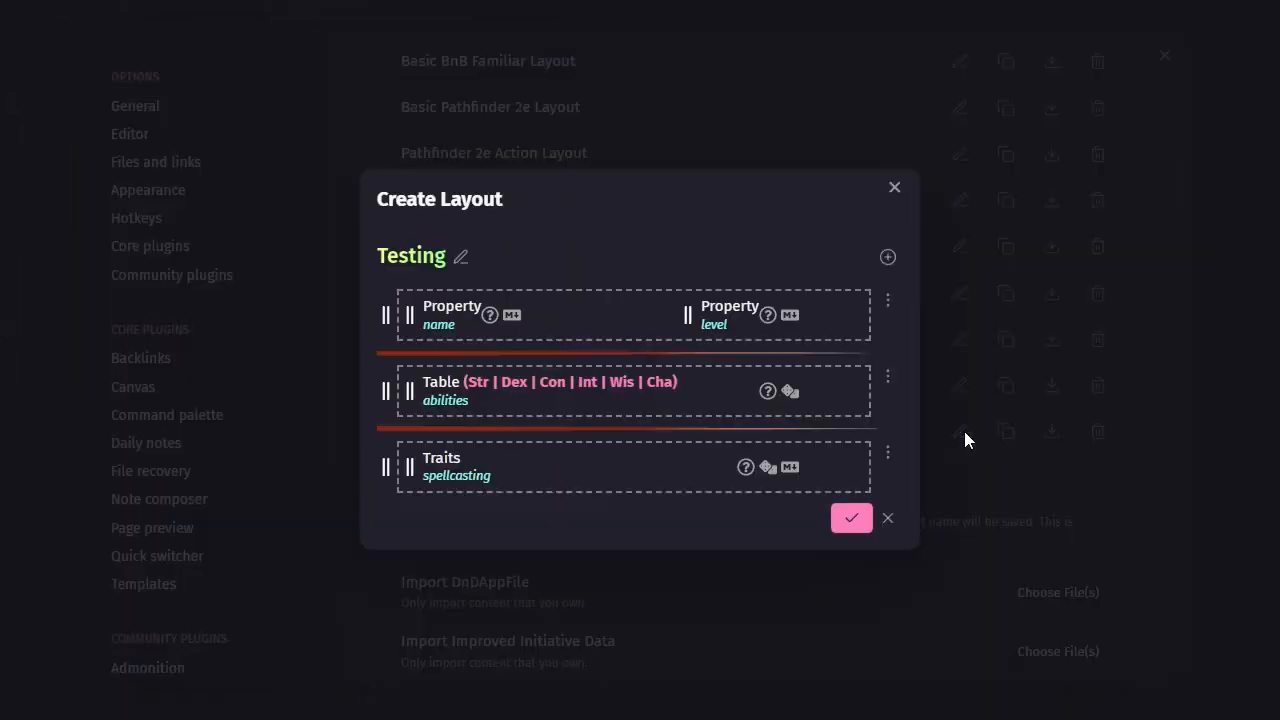
{"action": "left_click", "coordinate": [848, 526]}
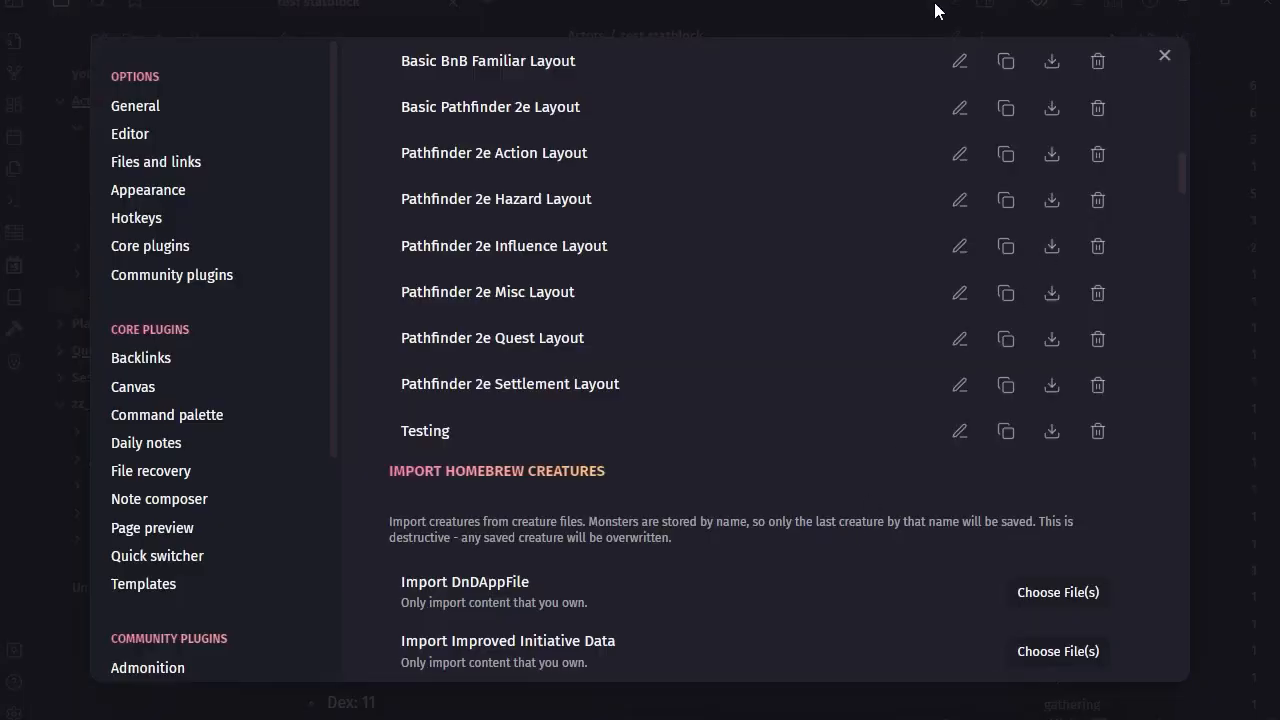
{"action": "left_click", "coordinate": [1164, 55]}
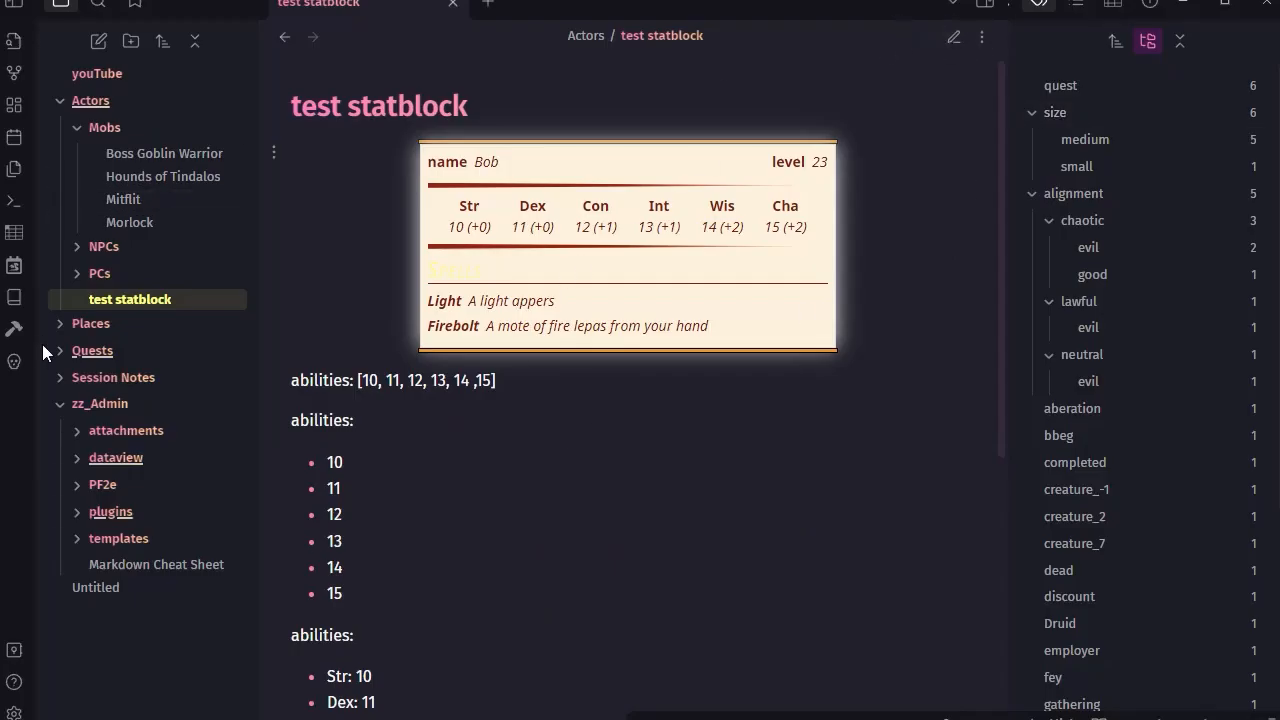
{"action": "left_click", "coordinate": [129, 222]}
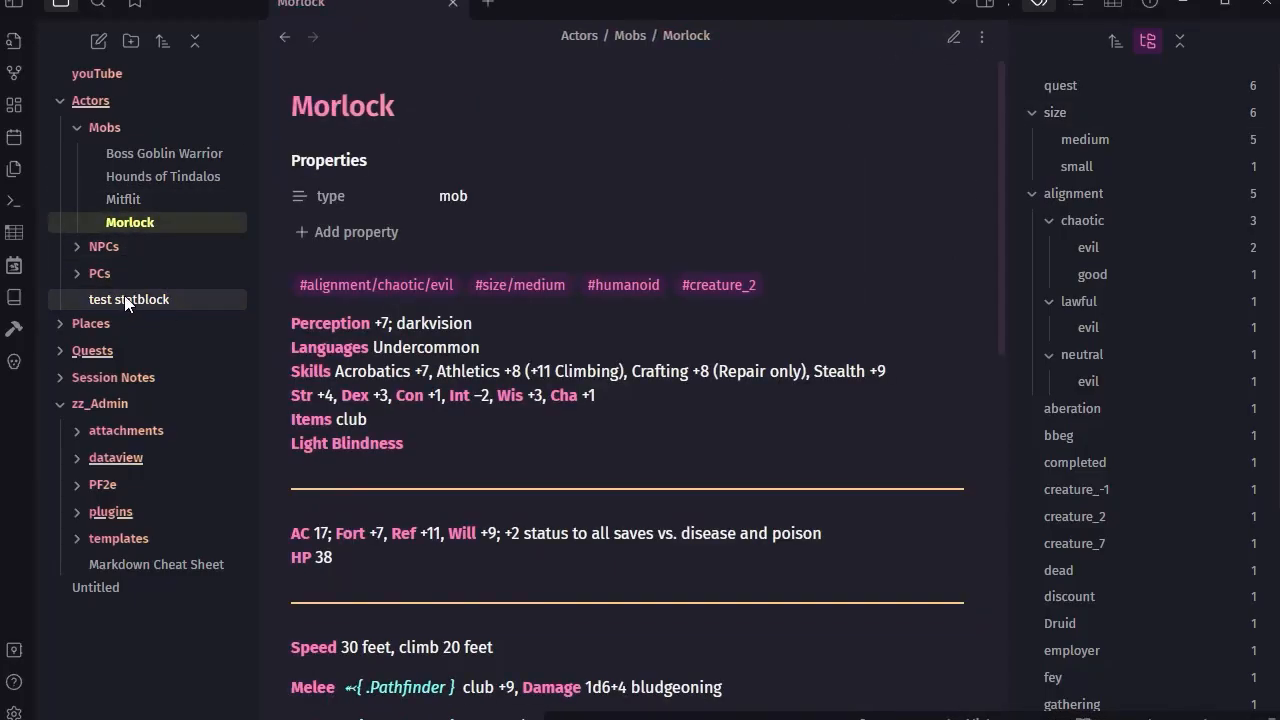
{"action": "left_click", "coordinate": [125, 299]}
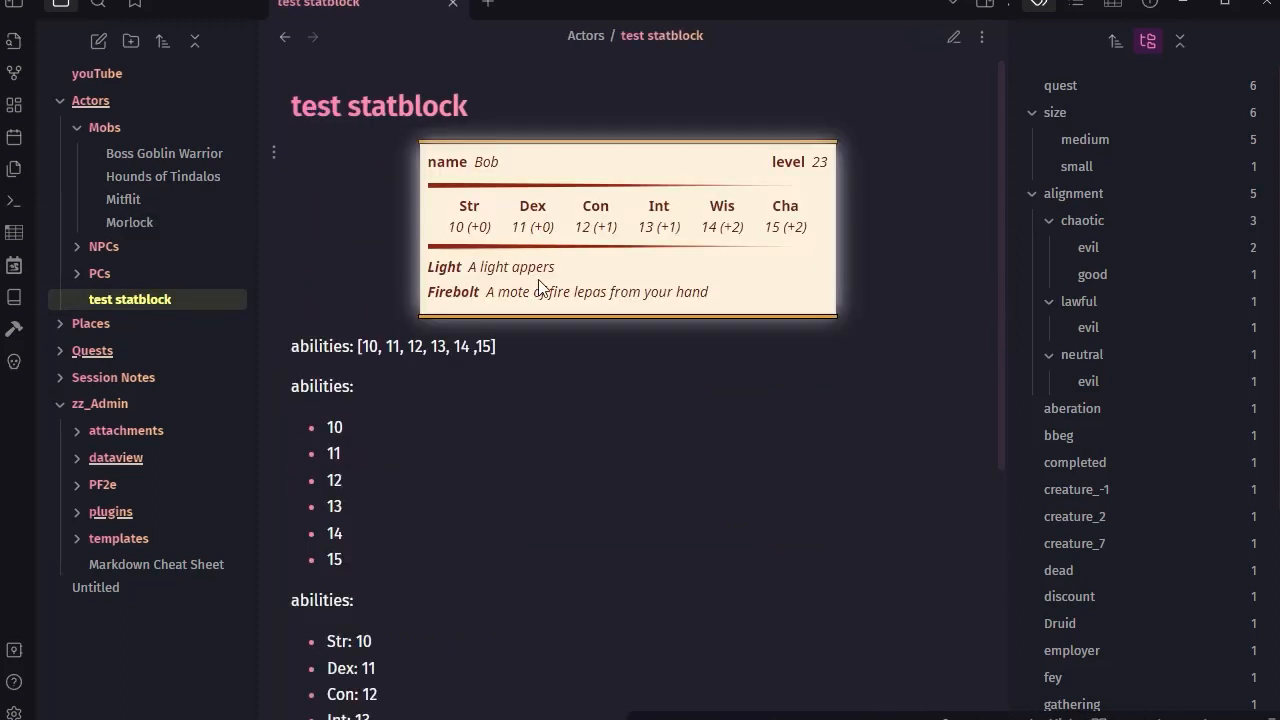